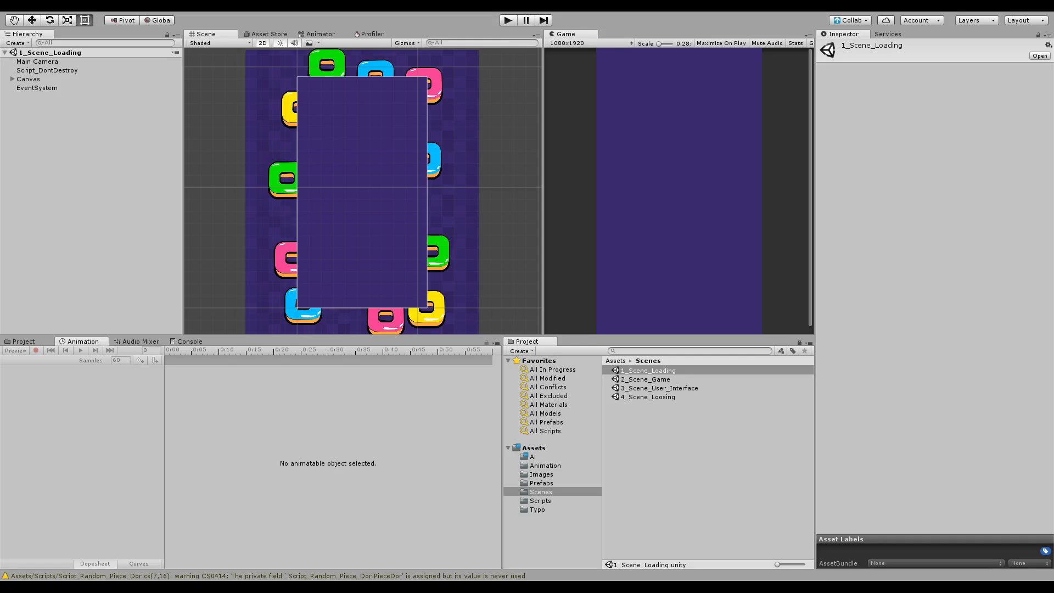
# Open the 2_Scene_Game scene and the Script_Random_Brique script attached to its Script_Game object
pyautogui.click(144, 244)
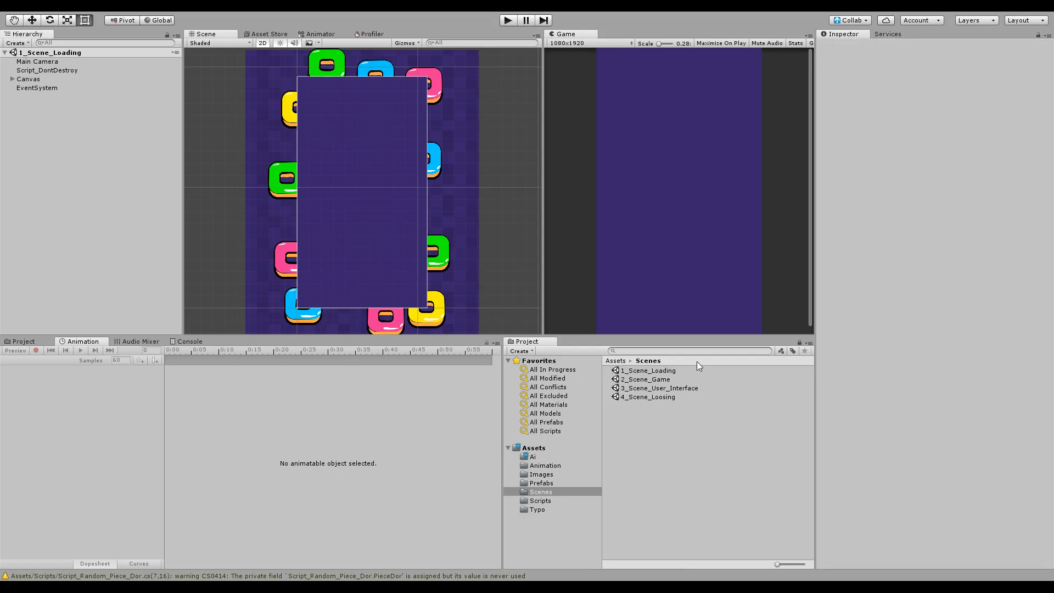
pyautogui.doubleClick(658, 379)
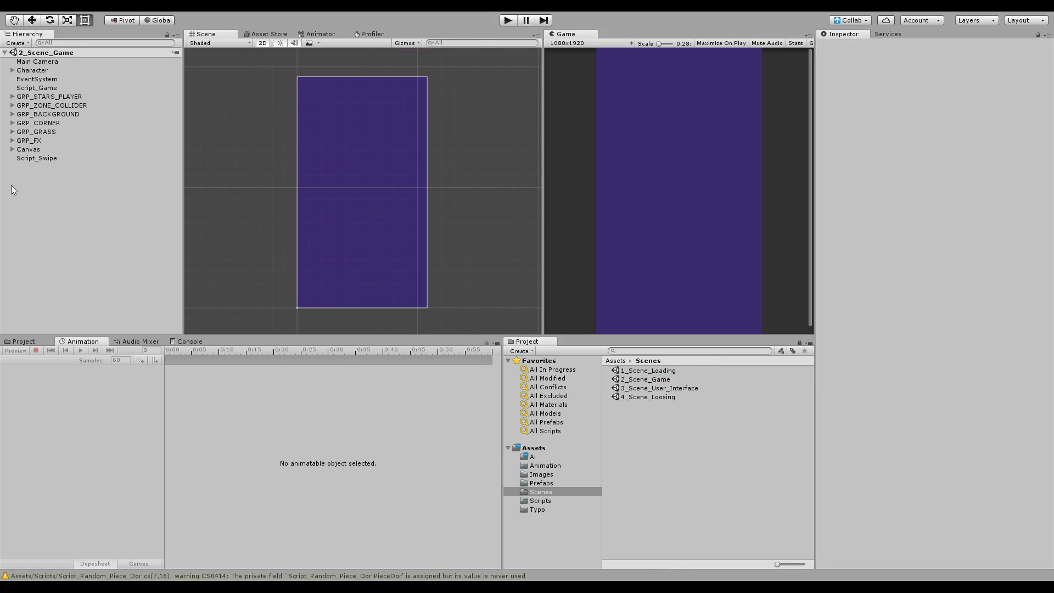
pyautogui.click(44, 159)
pyautogui.click(38, 88)
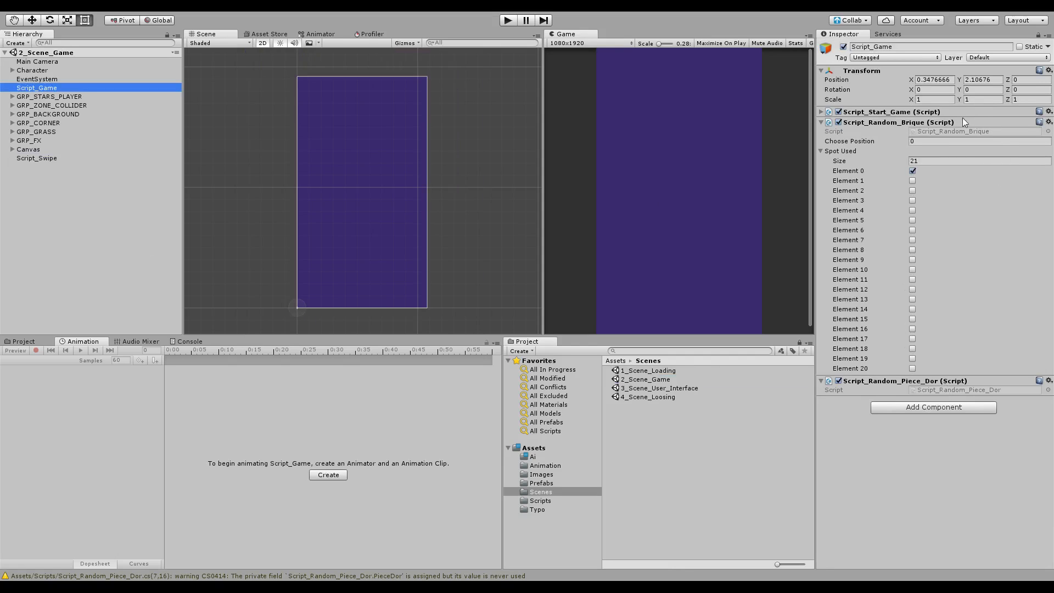
pyautogui.doubleClick(951, 133)
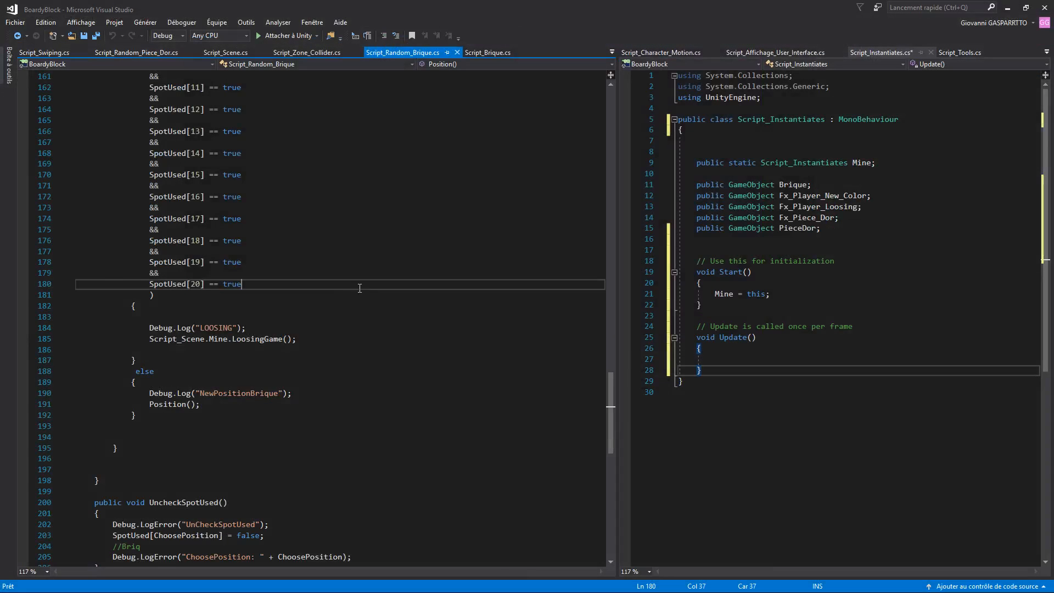
# In the RandomBriqueDelay coroutine, set the WaitForSeconds delay to 30f and save the script
pyautogui.scroll(-8, 289, 336)
pyautogui.click(289, 336)
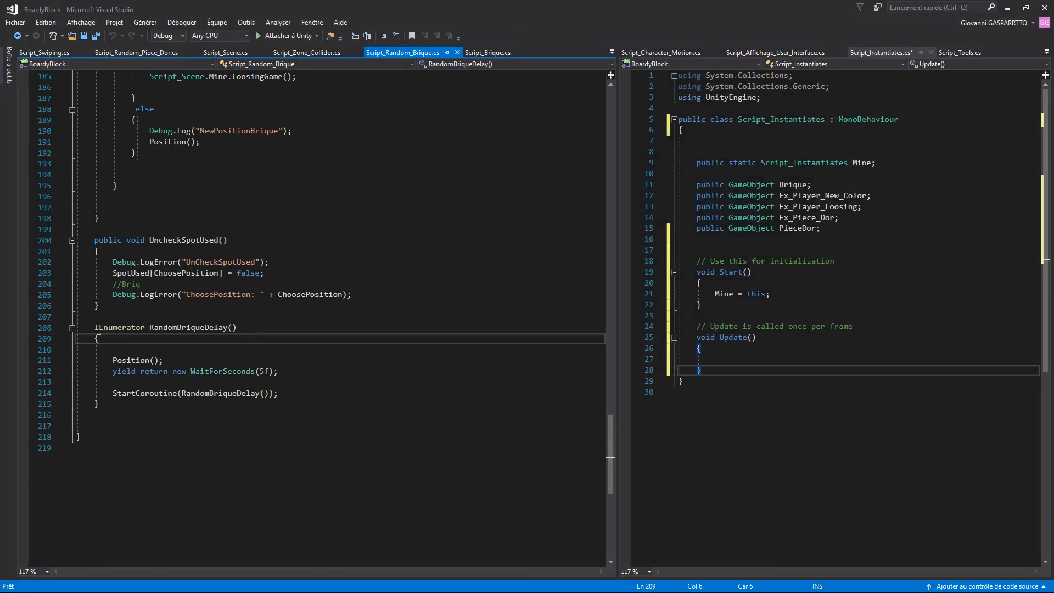
pyautogui.click(257, 331)
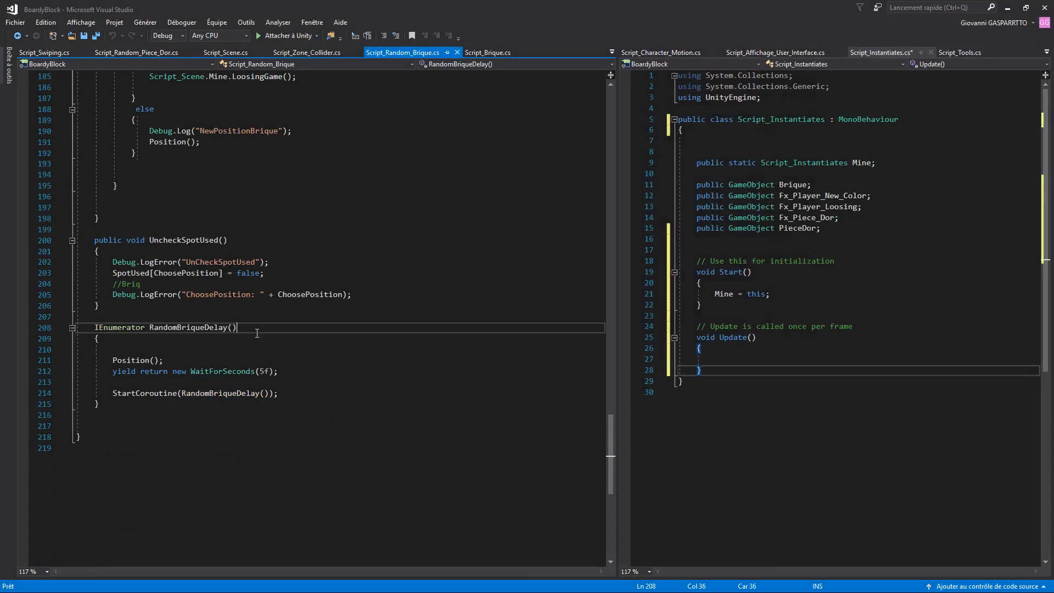
pyautogui.click(261, 371)
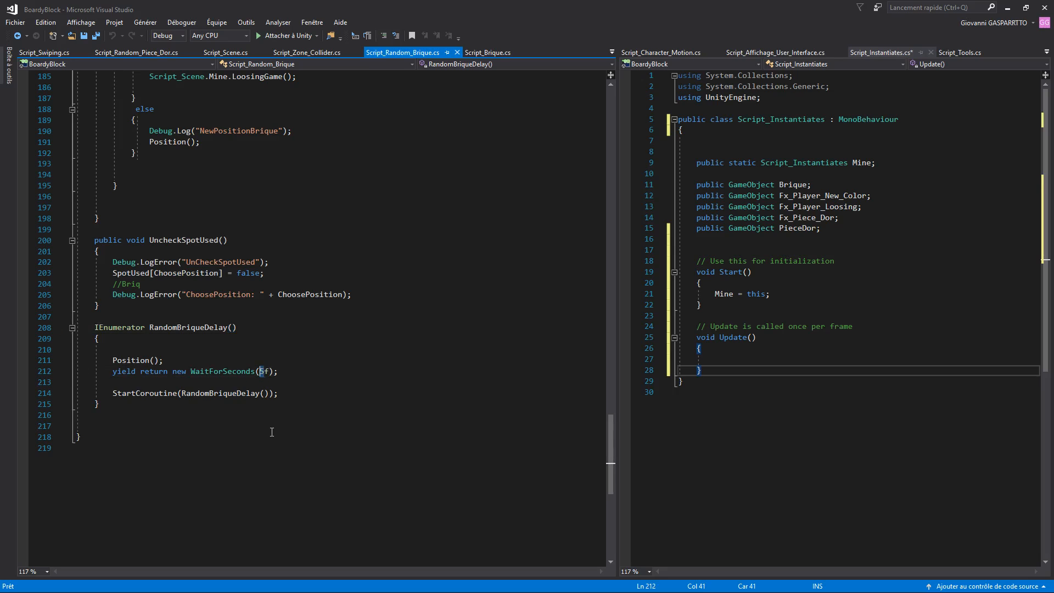
pyautogui.click(264, 382)
pyautogui.moveTo(264, 372); pyautogui.dragTo(260, 372)
pyautogui.write('30')
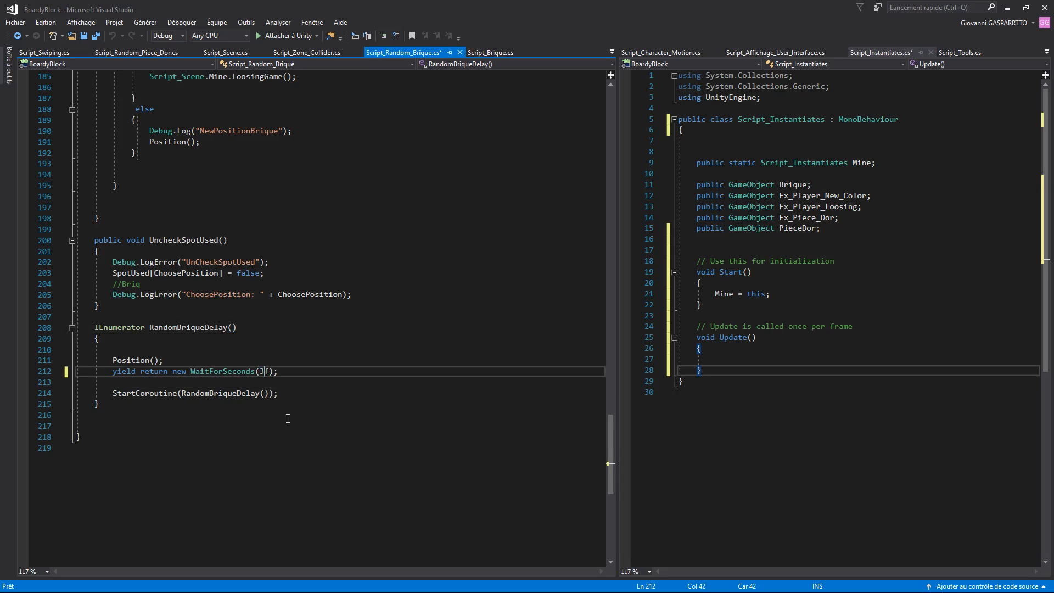
pyautogui.click(300, 396)
pyautogui.hotkey('ctrl', 's')
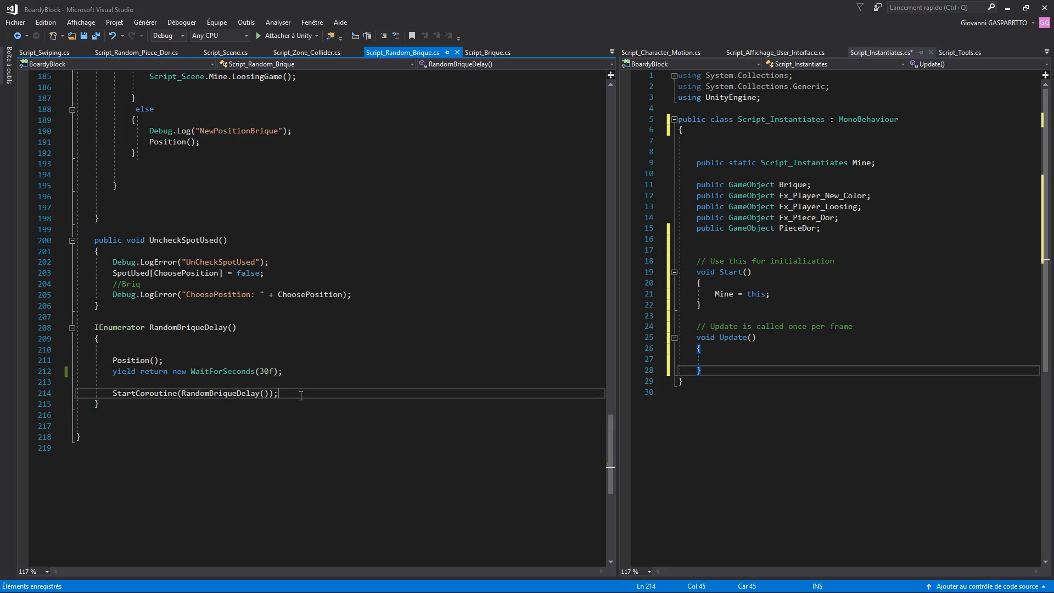
pyautogui.click(300, 385)
pyautogui.click(301, 401)
pyautogui.click(300, 384)
pyautogui.click(301, 394)
# Return to Unity, open the Script_Character_Motion script of the Character object in Visual Studio, and widen its editor pane
pyautogui.click(1007, 8)
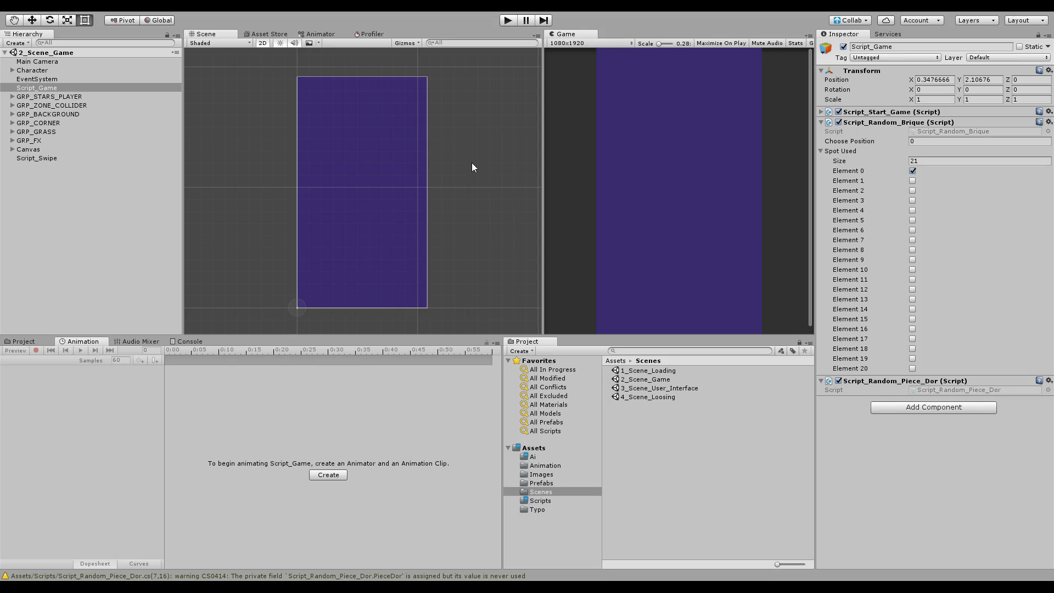
pyautogui.click(123, 226)
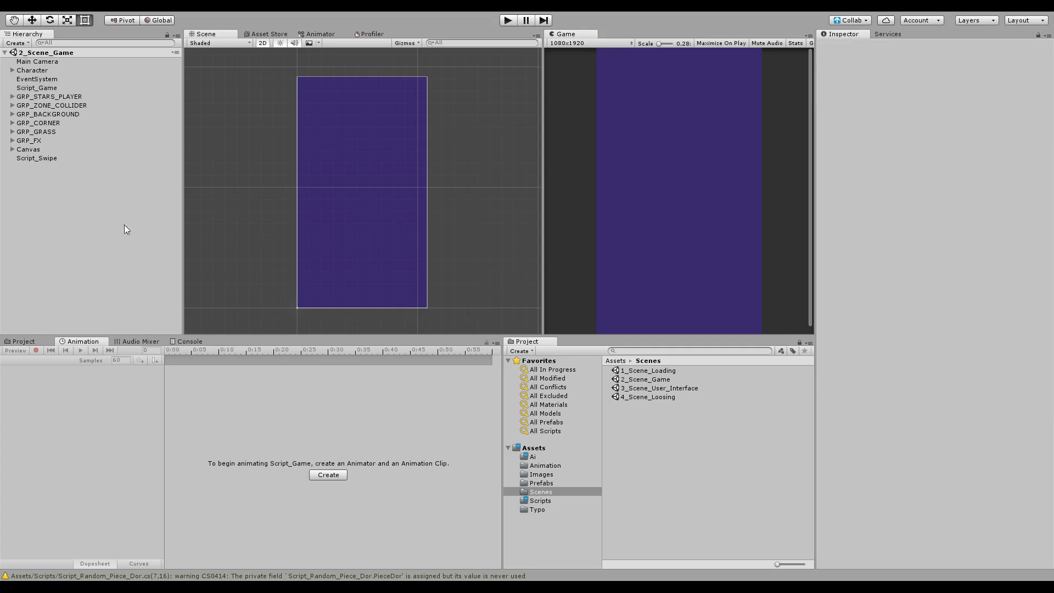
pyautogui.click(32, 70)
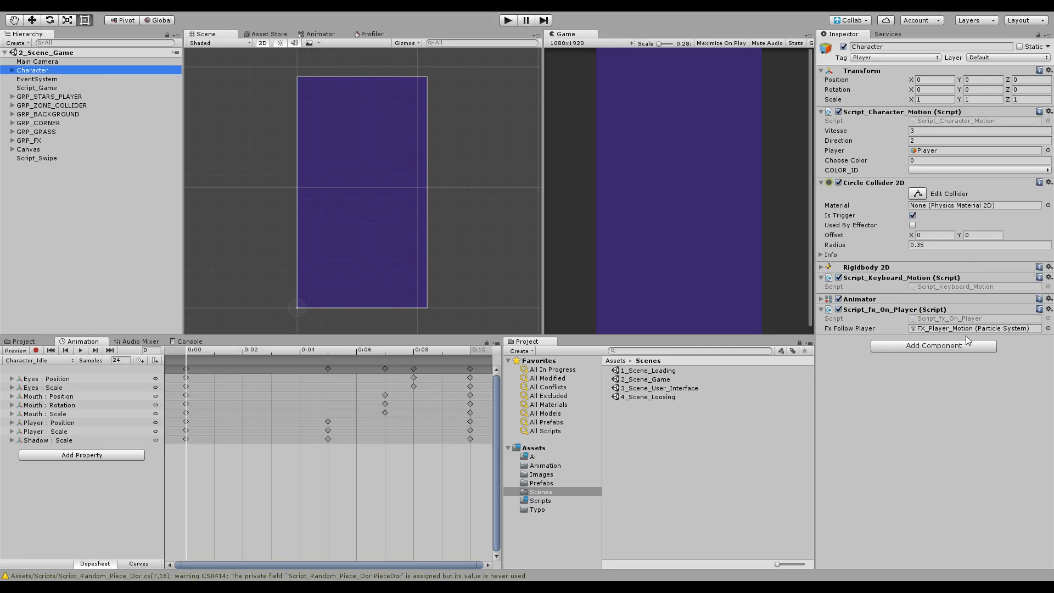
pyautogui.doubleClick(951, 121)
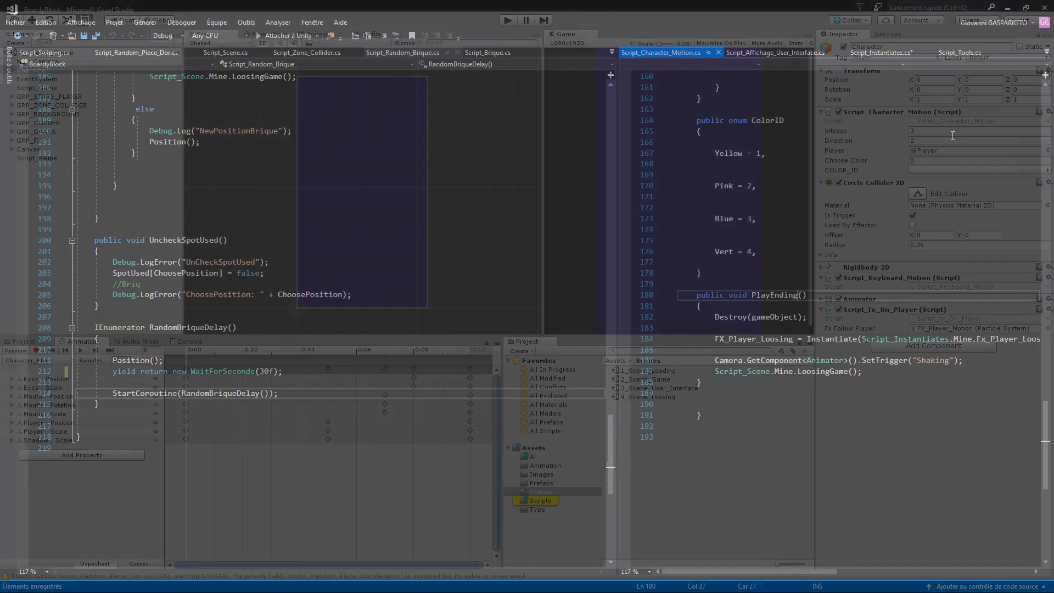
pyautogui.moveTo(617, 281); pyautogui.dragTo(425, 273)
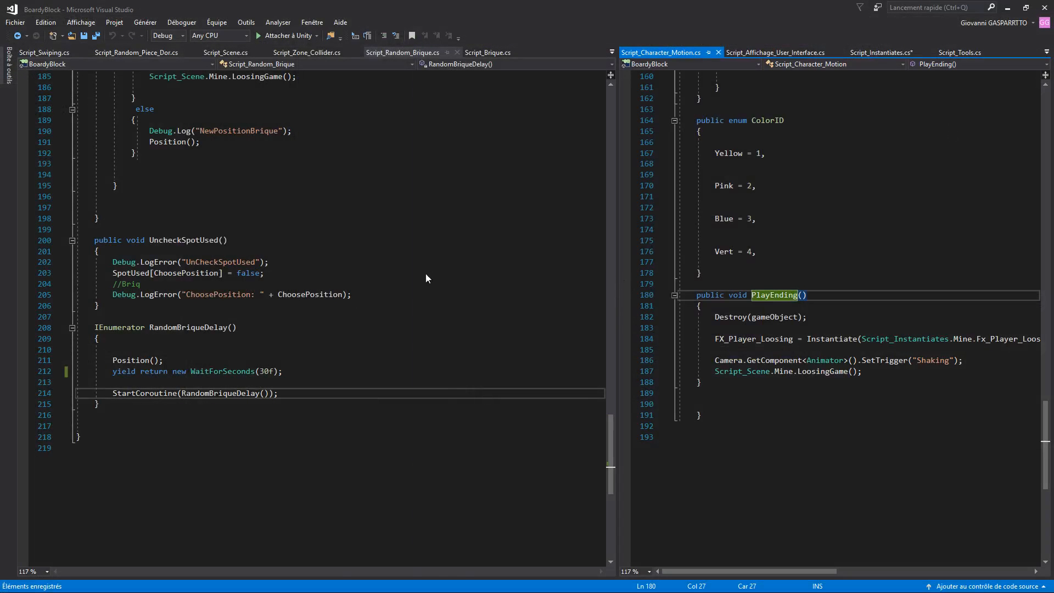
# Examine the movement, collision and colour code in the Script_Character_Motion script
pyautogui.click(647, 272)
pyautogui.scroll(20, 647, 336)
pyautogui.scroll(4, 647, 335)
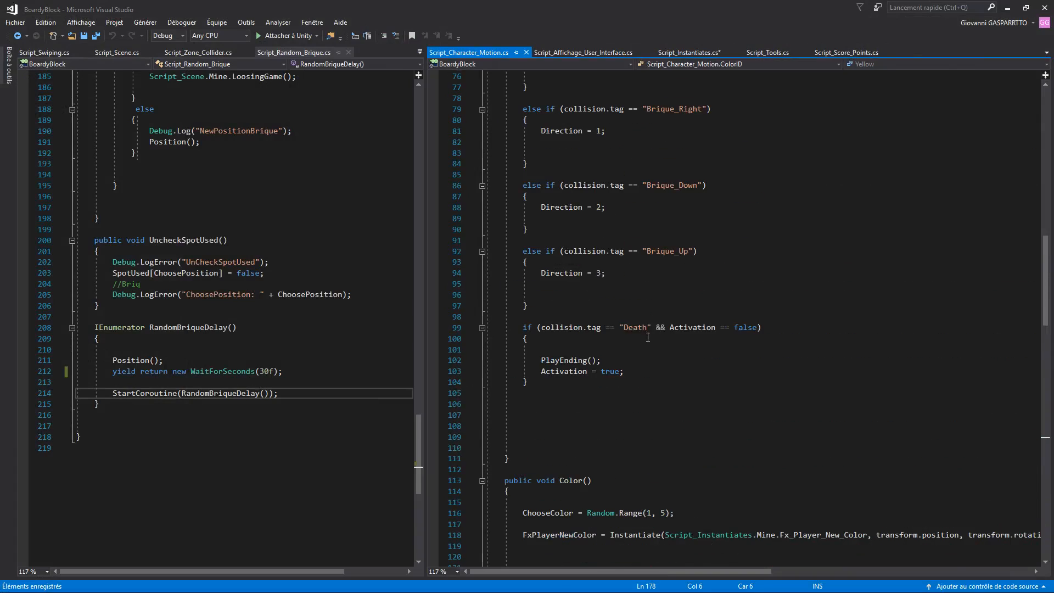
pyautogui.click(649, 335)
pyautogui.scroll(8, 653, 336)
pyautogui.scroll(9, 653, 336)
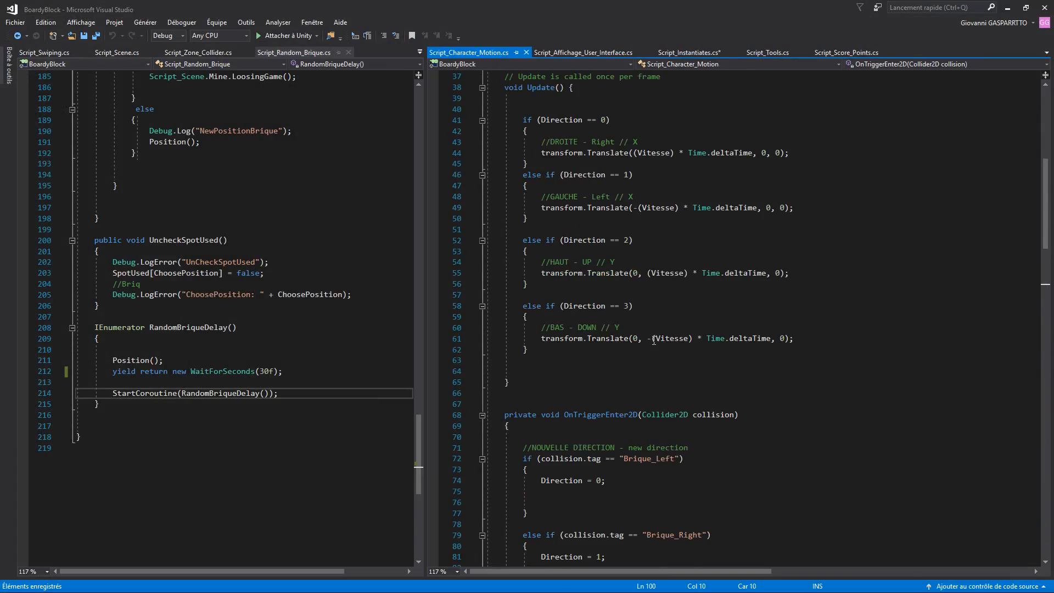
pyautogui.click(652, 273)
pyautogui.scroll(7, 652, 274)
pyautogui.click(652, 283)
pyautogui.scroll(-16, 651, 283)
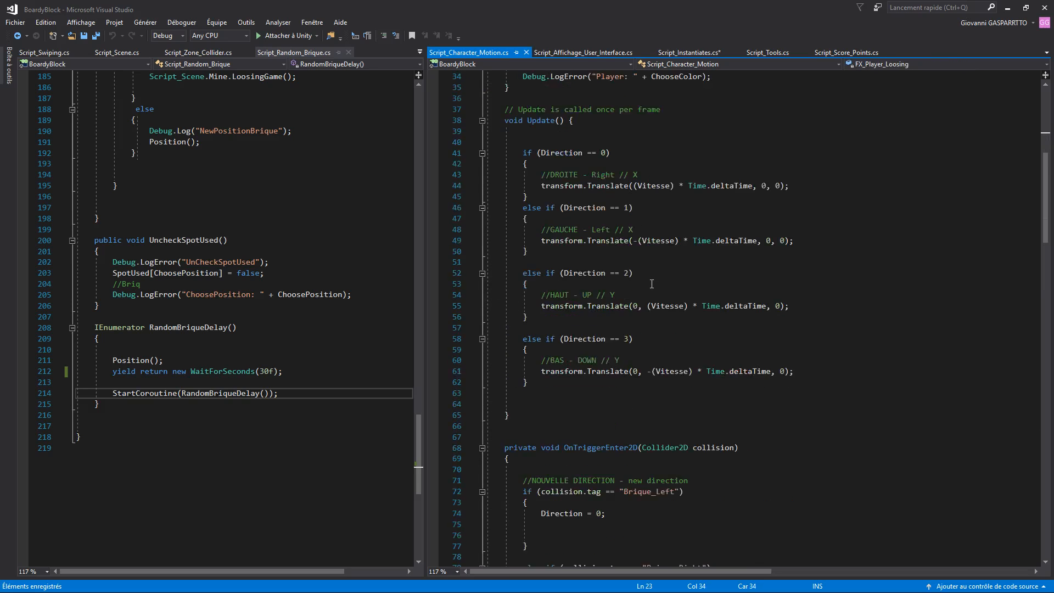
pyautogui.click(659, 350)
pyautogui.click(660, 327)
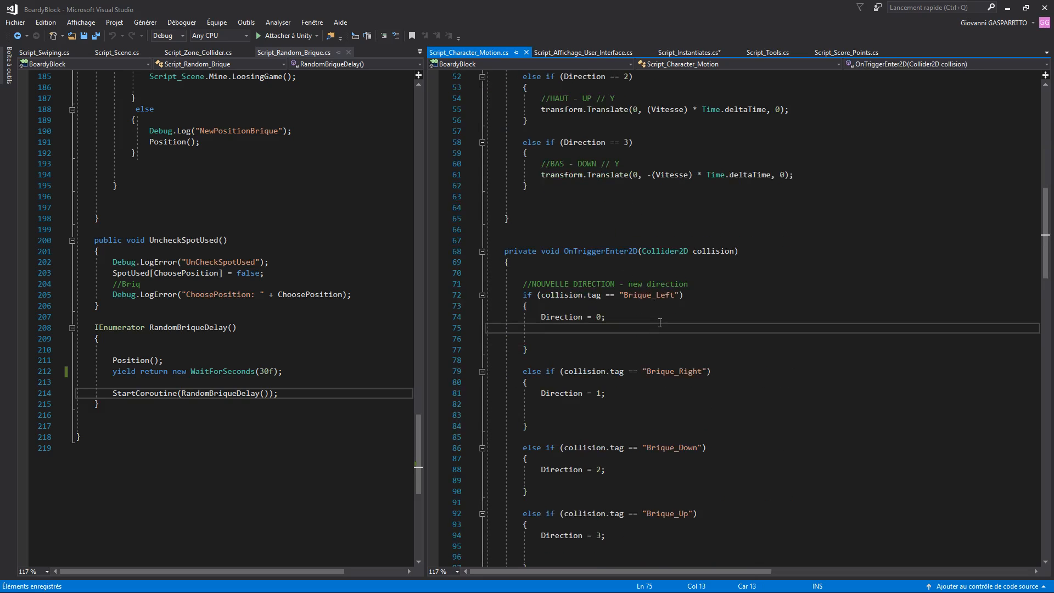
pyautogui.scroll(-16, 659, 327)
pyautogui.scroll(-13, 659, 318)
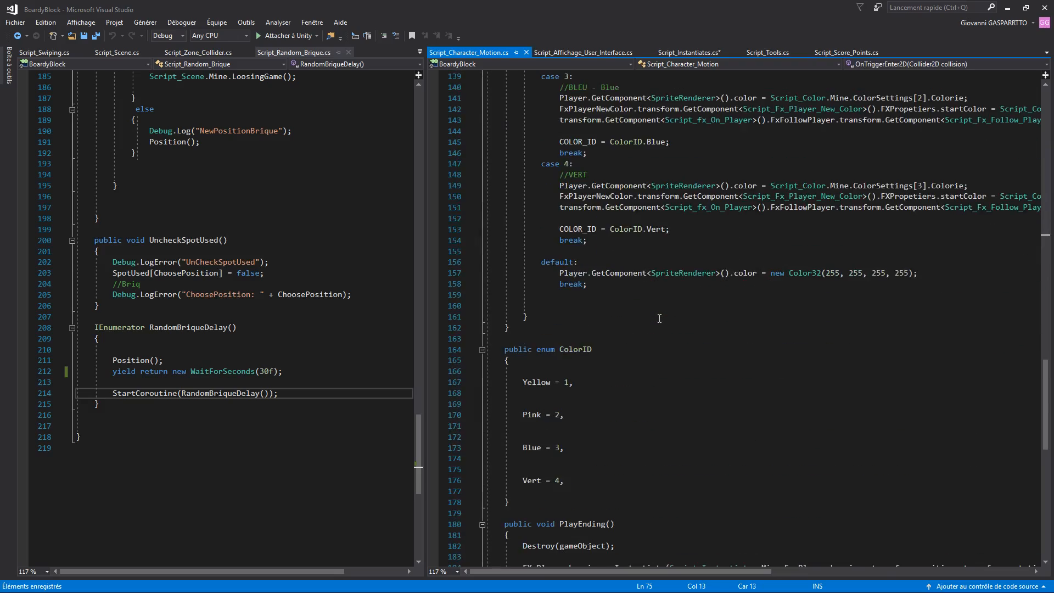
# Return to Unity and open the Script_Keyboard_Motion script attached to the Character object in Visual Studio
pyautogui.click(1007, 8)
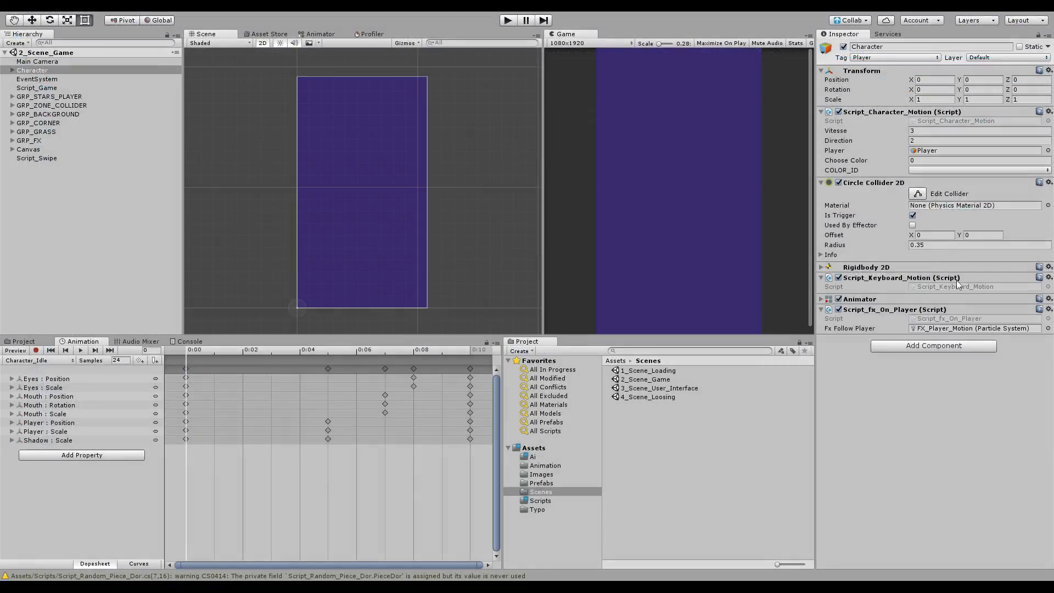
pyautogui.doubleClick(951, 286)
pyautogui.click(549, 348)
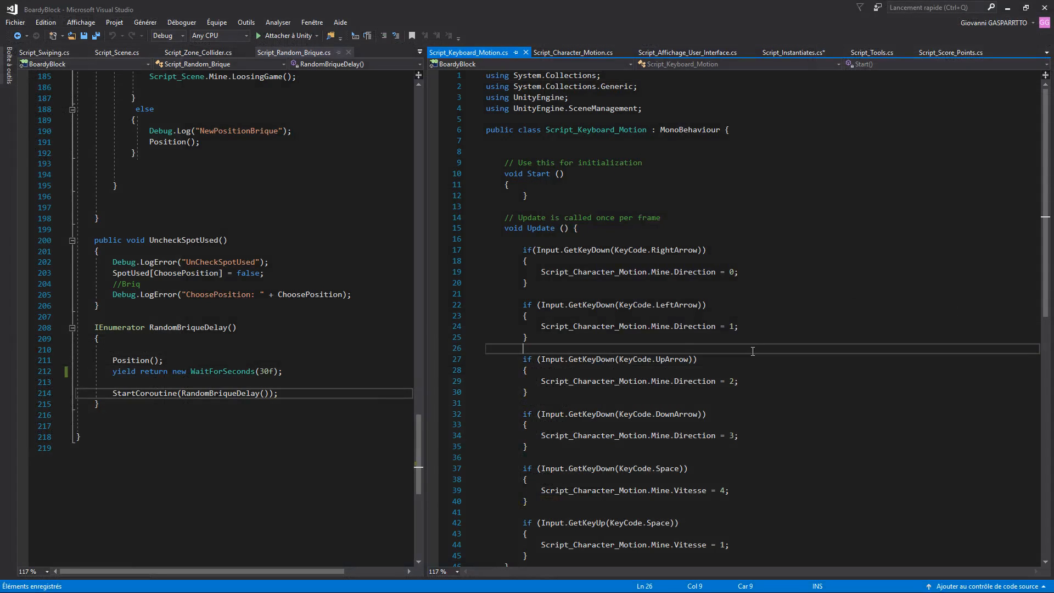
# Add an empty // comment line above the GetKeyUp(KeyCode.Space) check in Update and save the script
pyautogui.scroll(-4, 550, 351)
pyautogui.click(553, 381)
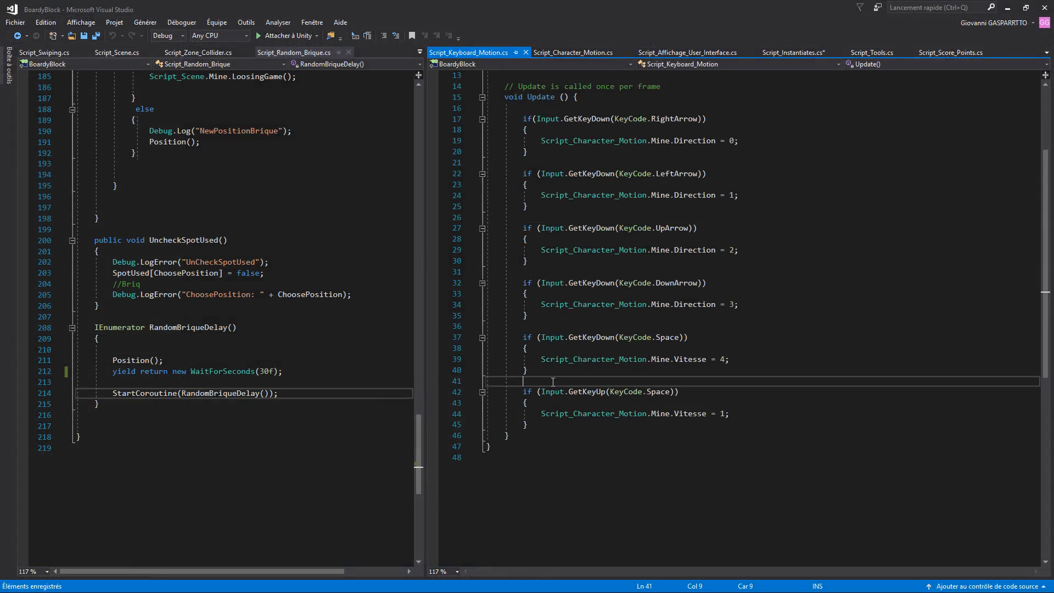
pyautogui.press('Return')
pyautogui.write('///')
pyautogui.press('BackSpace')
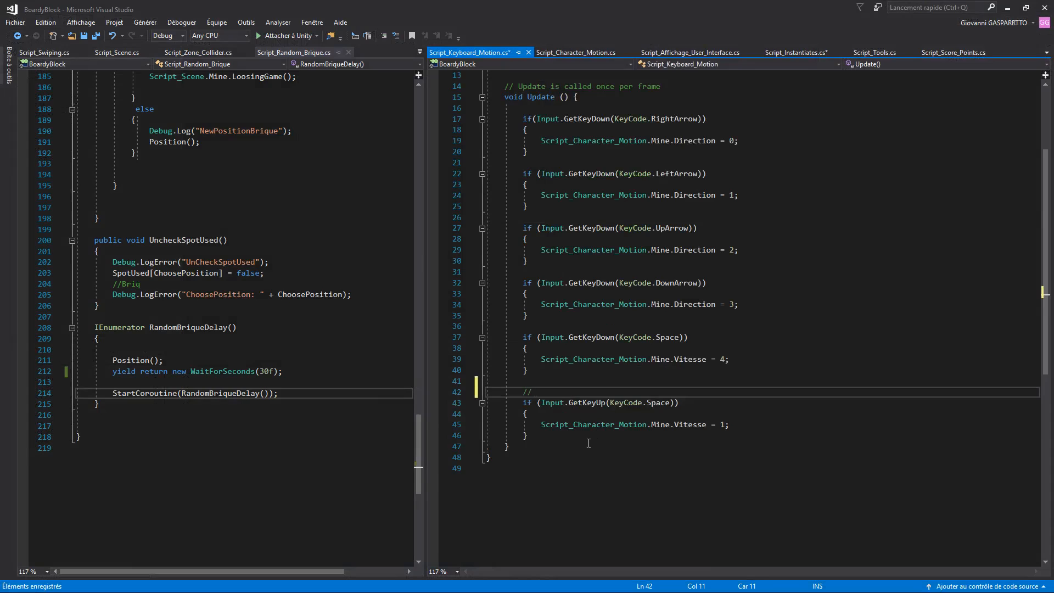
pyautogui.click(587, 443)
pyautogui.hotkey('ctrl', 's')
# Extend the GetKeyUp(KeyCode.Space) condition with || Input.GetTouch(0) and save the script
pyautogui.click(676, 402)
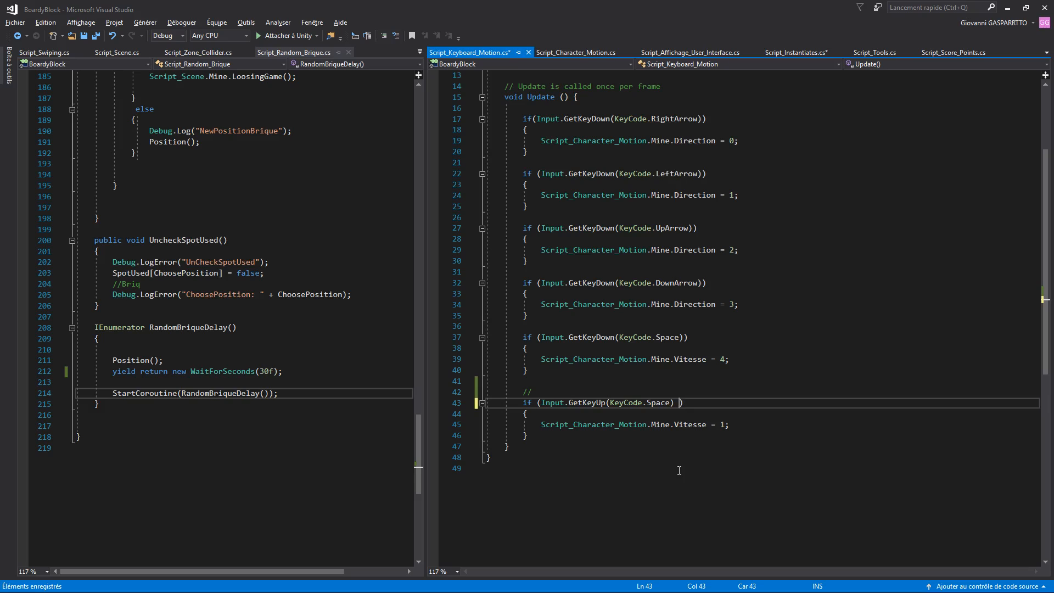
pyautogui.write('|| Input.GetTouch(0)')
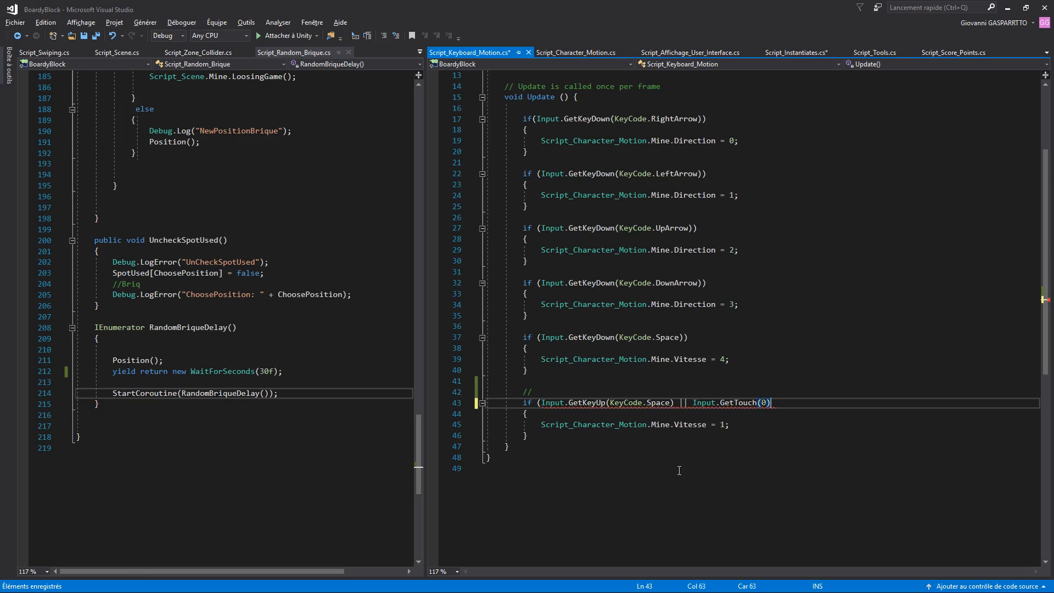
pyautogui.write('.phase')
pyautogui.press('BackSpace')
pyautogui.press('BackSpace')
pyautogui.press('BackSpace')
pyautogui.press('BackSpace')
pyautogui.press('BackSpace')
pyautogui.press('BackSpace')
pyautogui.write(')')
pyautogui.click(727, 446)
pyautogui.hotkey('ctrl', 's')
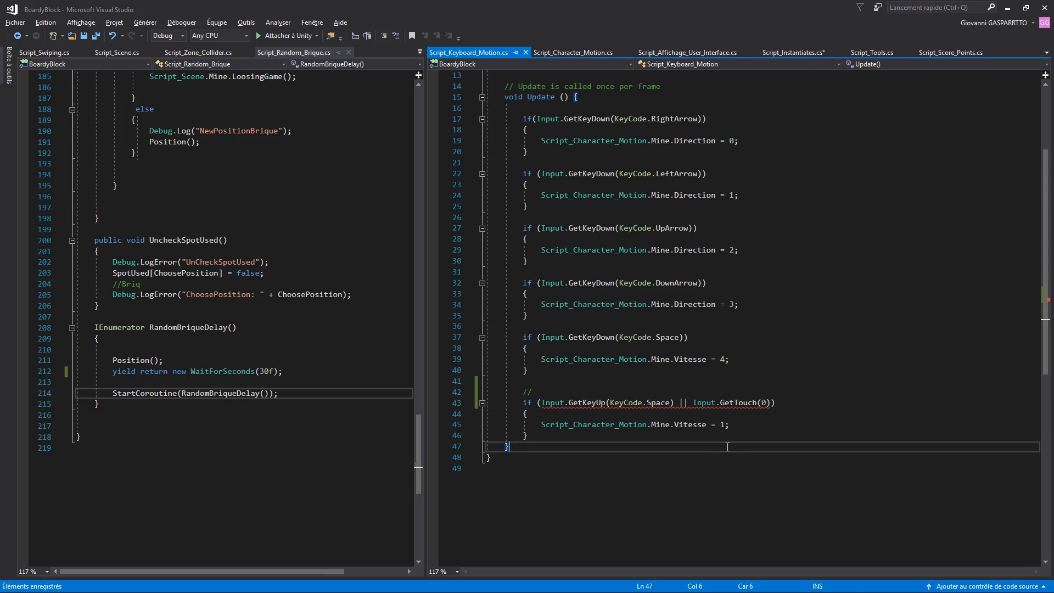
pyautogui.click(771, 403)
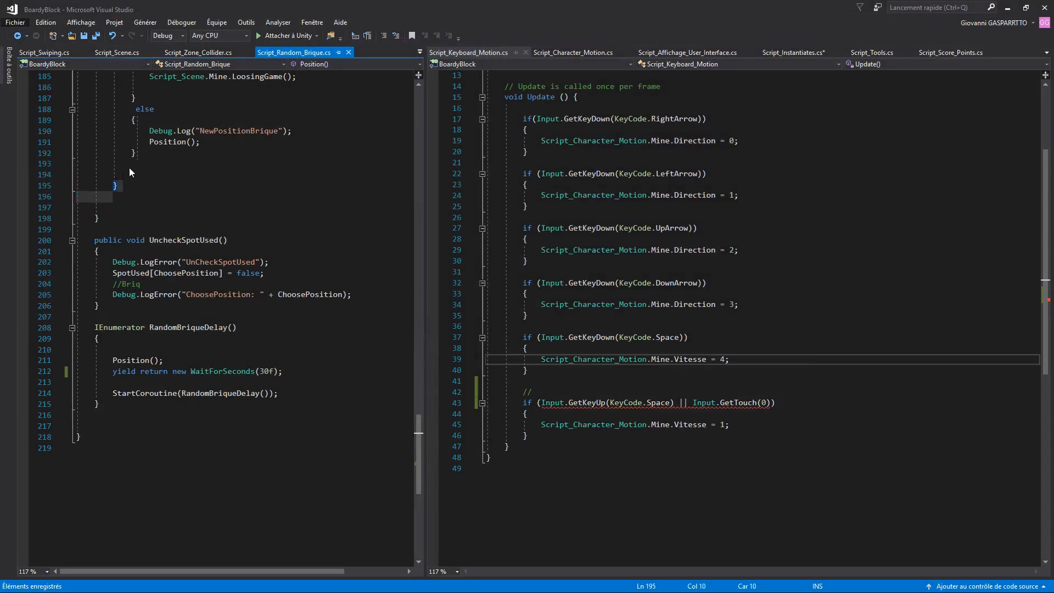
pyautogui.click(312, 240)
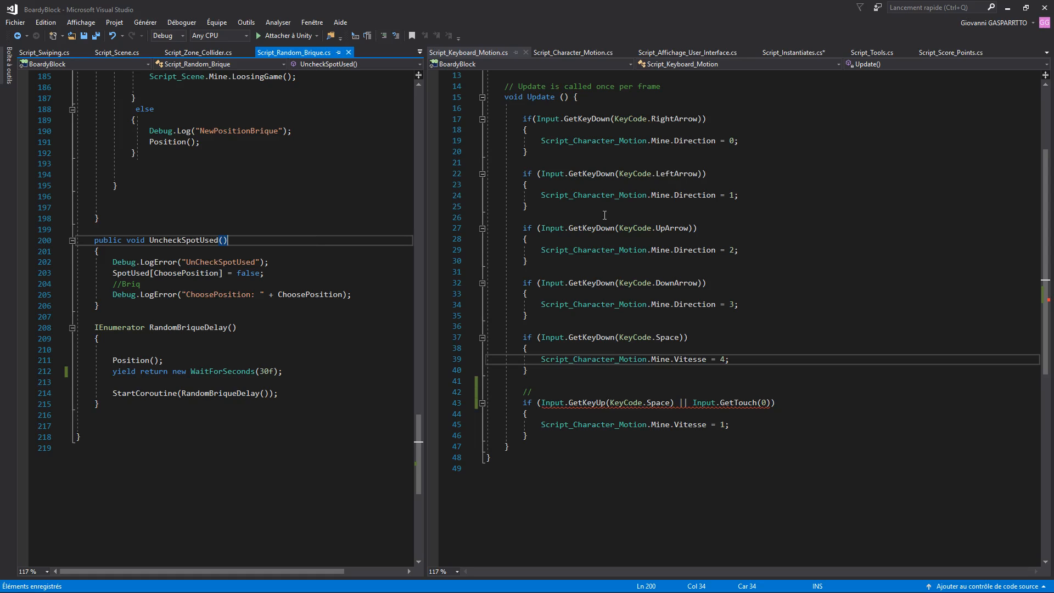
pyautogui.click(770, 420)
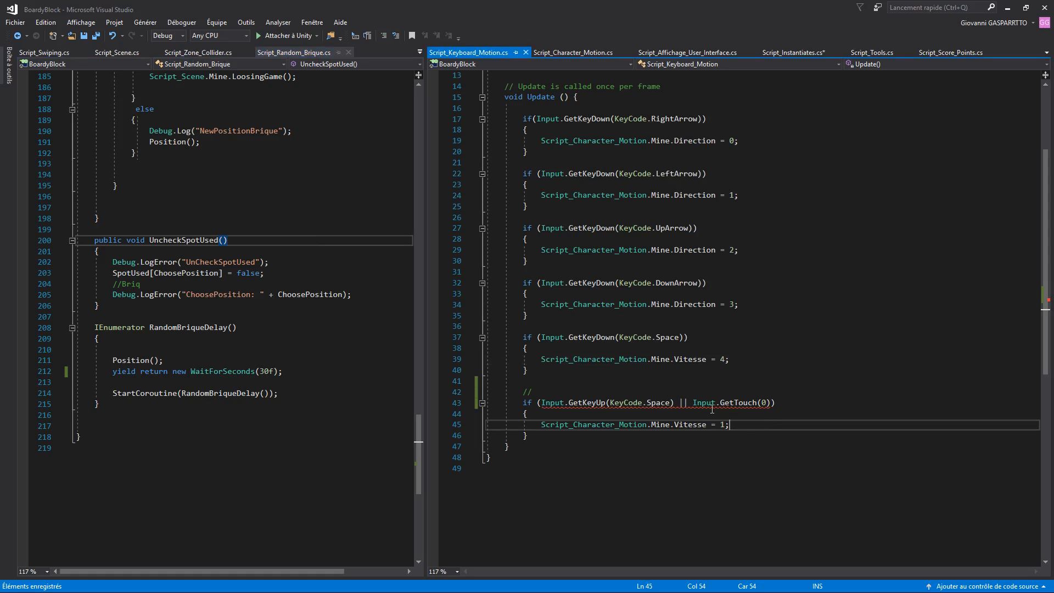
# Replace GetTouch with GetMouseButtonDown in the GetKeyUp(KeyCode.Space) condition, keeping the argument 0, and save the script
pyautogui.doubleClick(735, 402)
pyautogui.press('End')
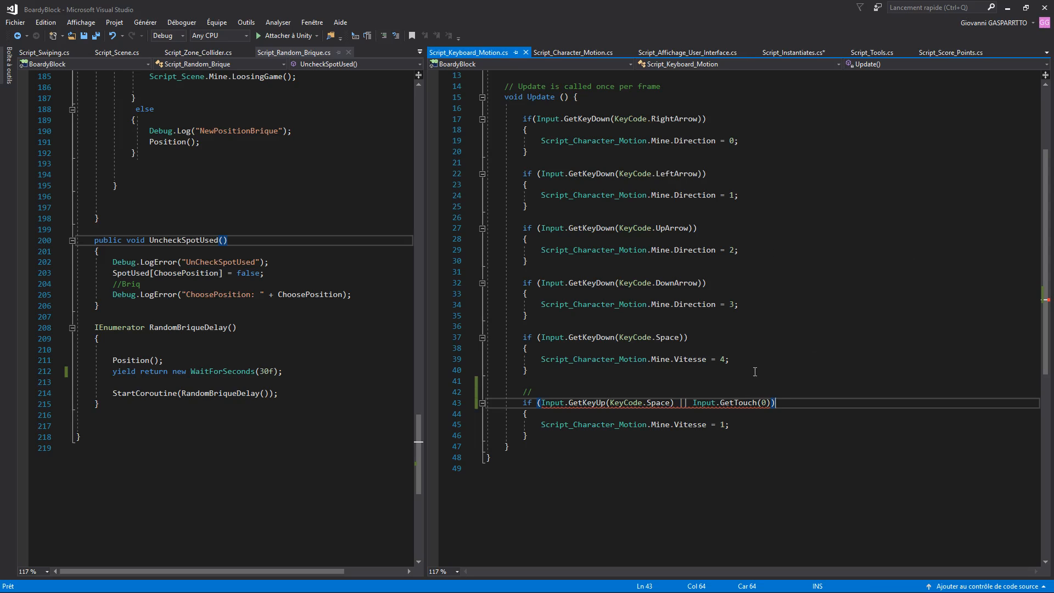
pyautogui.press('Left')
pyautogui.press('Left')
pyautogui.press('Left')
pyautogui.press('Left')
pyautogui.hotkey('shift', 'Left')
pyautogui.hotkey('shift', 'Left')
pyautogui.hotkey('shift', 'Left')
pyautogui.hotkey('shift', 'Left')
pyautogui.hotkey('shift', 'Left')
pyautogui.write('M')
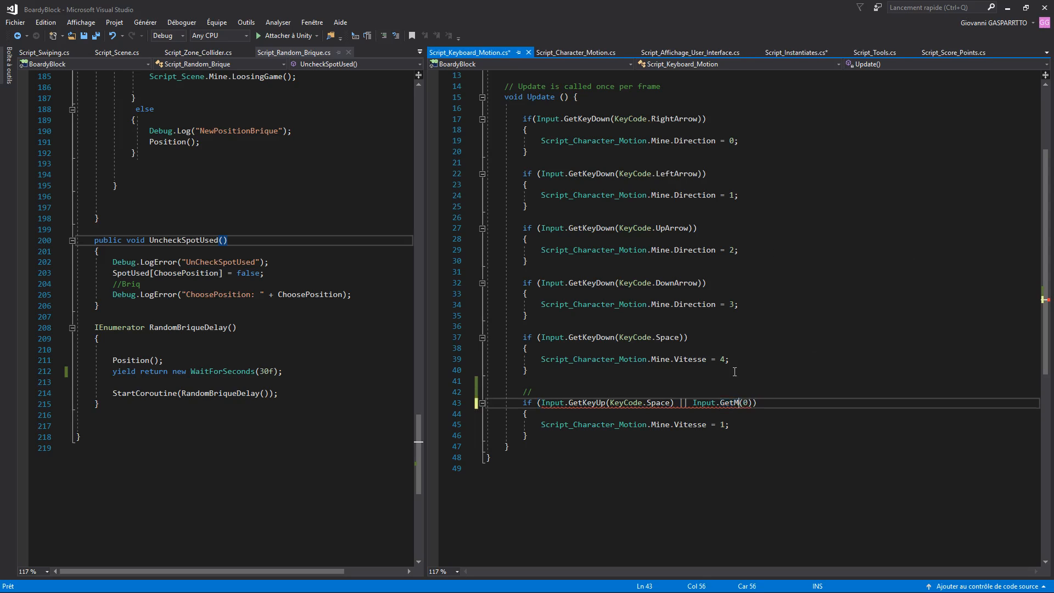
pyautogui.press('BackSpace')
pyautogui.press('BackSpace')
pyautogui.press('BackSpace')
pyautogui.press('BackSpace')
pyautogui.press('BackSpace')
pyautogui.write('.GetMouseButtonDown')
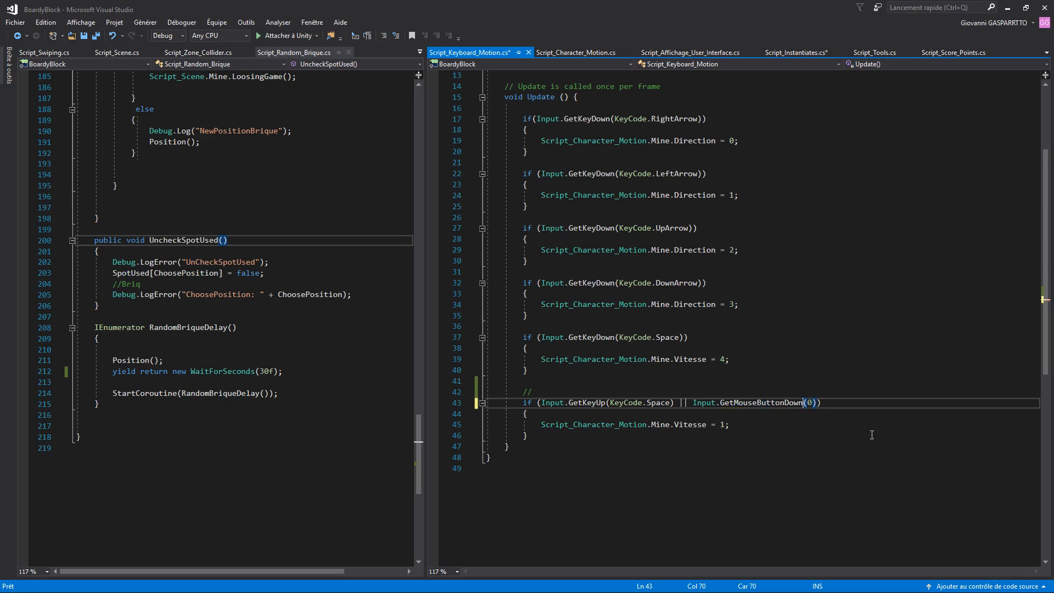
pyautogui.click(856, 427)
pyautogui.hotkey('ctrl', 's')
# Set the Vitesse value assigned inside the GetKeyUp or GetMouseButtonDown block to 8
pyautogui.click(712, 443)
pyautogui.click(706, 439)
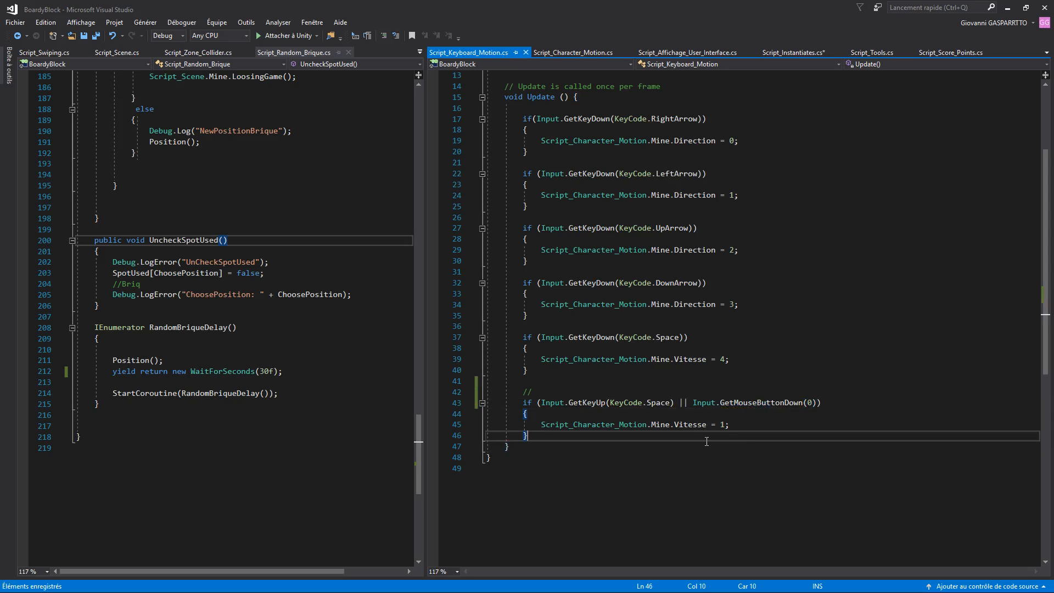
pyautogui.click(743, 428)
pyautogui.click(737, 438)
pyautogui.click(721, 425)
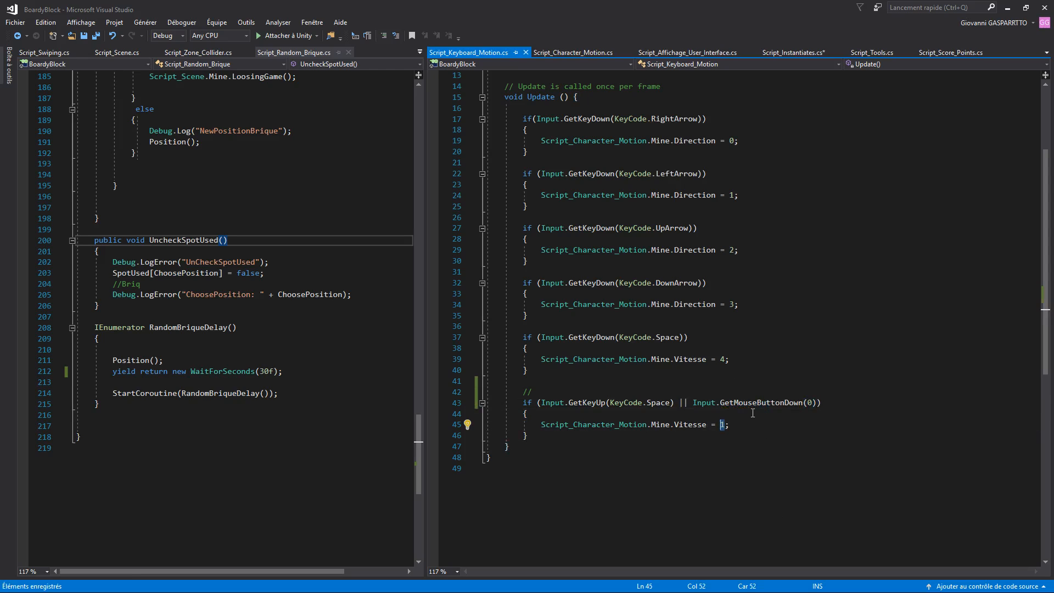
pyautogui.write('8')
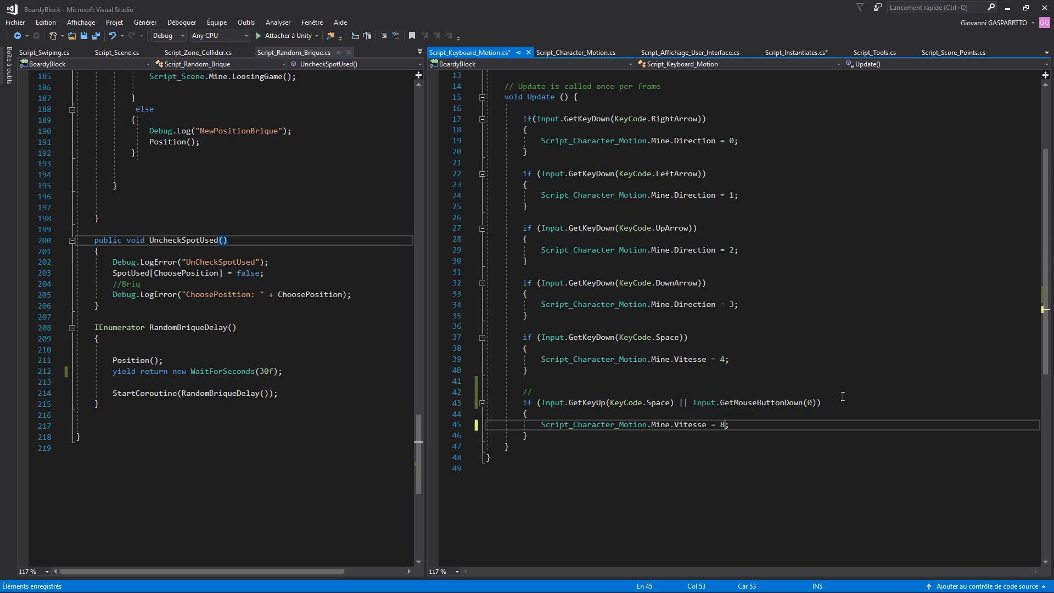
# Save the keyboard motion script, switch to Unity and open the 1_Scene_Loading scene
pyautogui.click(745, 428)
pyautogui.hotkey('ctrl', 's')
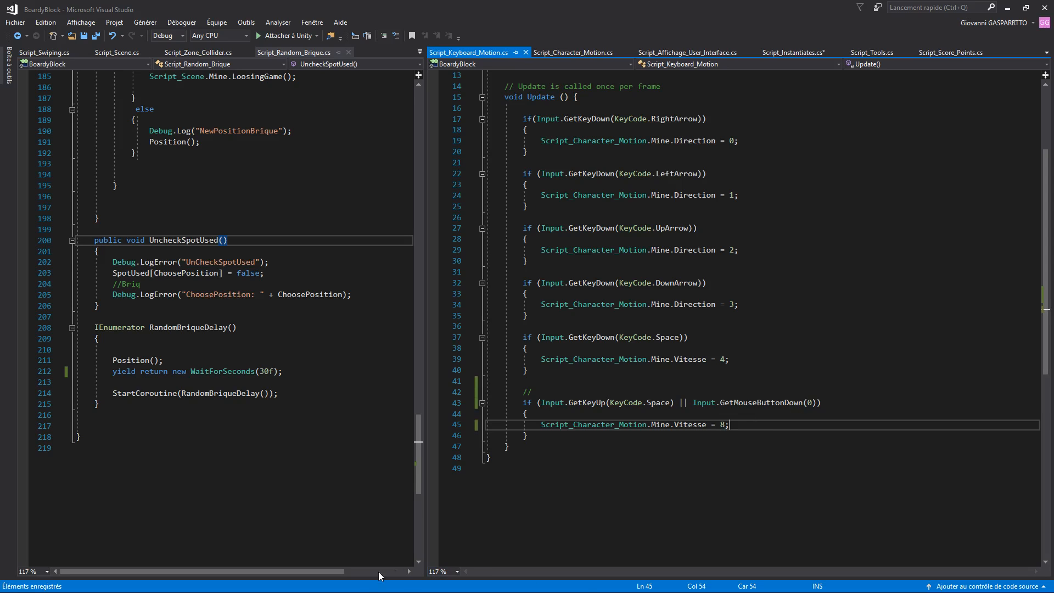
pyautogui.hotkey('alt', 'Tab')
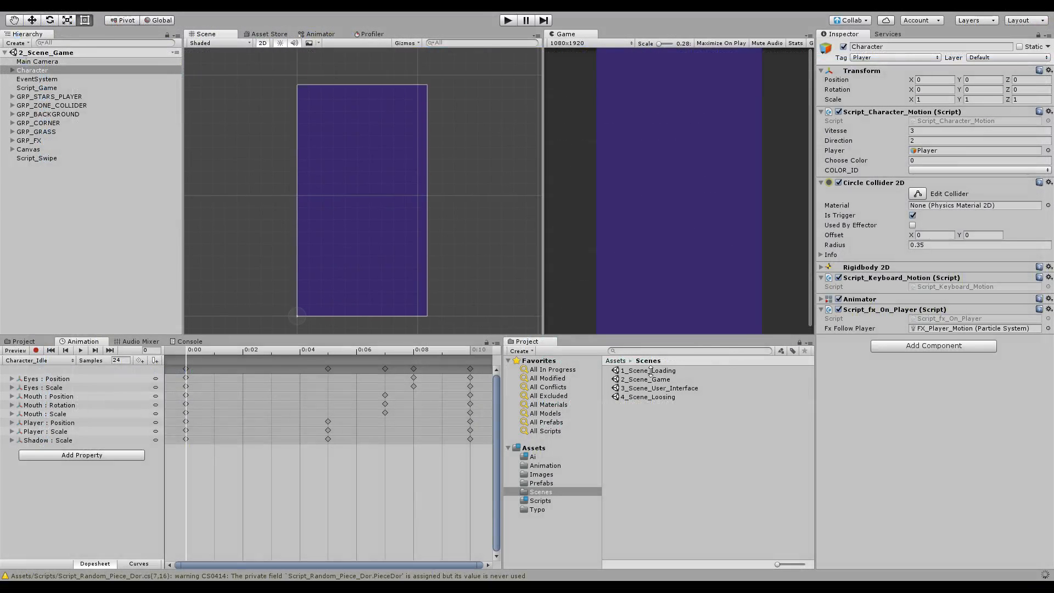
pyautogui.click(649, 371)
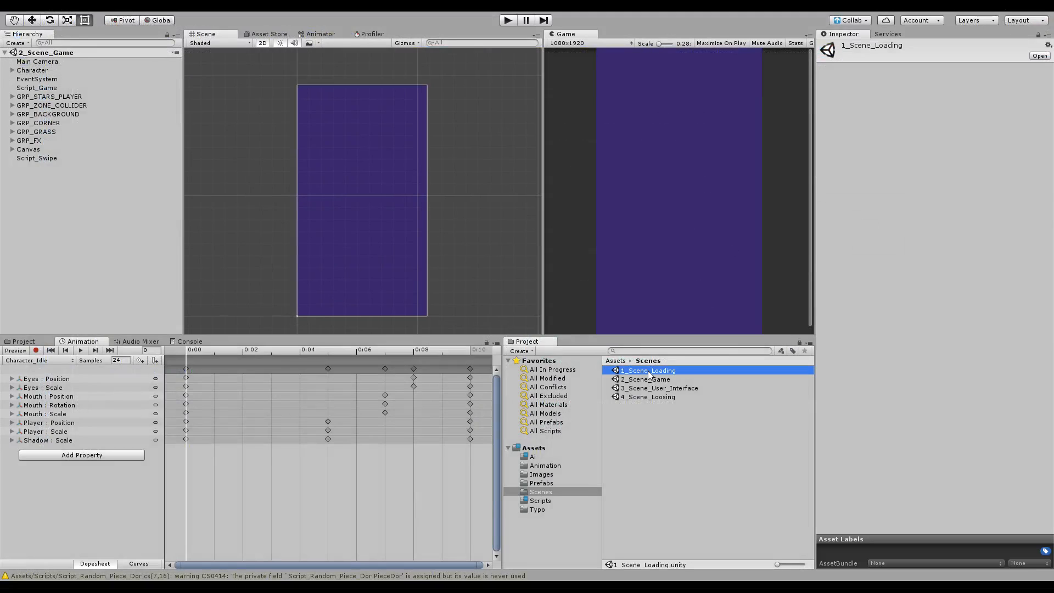
pyautogui.doubleClick(650, 371)
# Run the game from the loading scene, test a mouse press on the character's speed and stop play mode
pyautogui.click(507, 20)
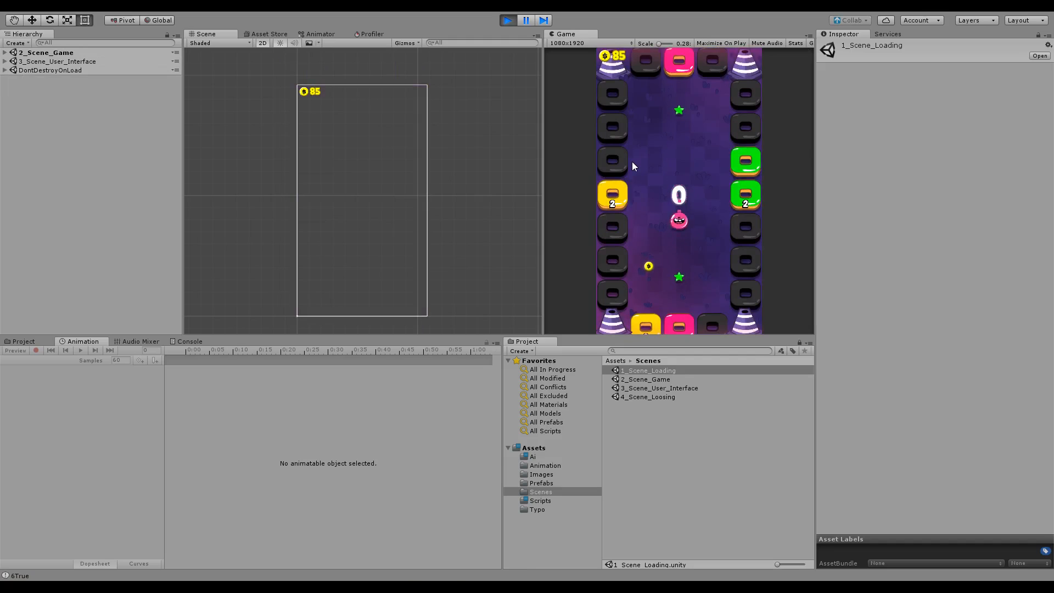
pyautogui.click(631, 161)
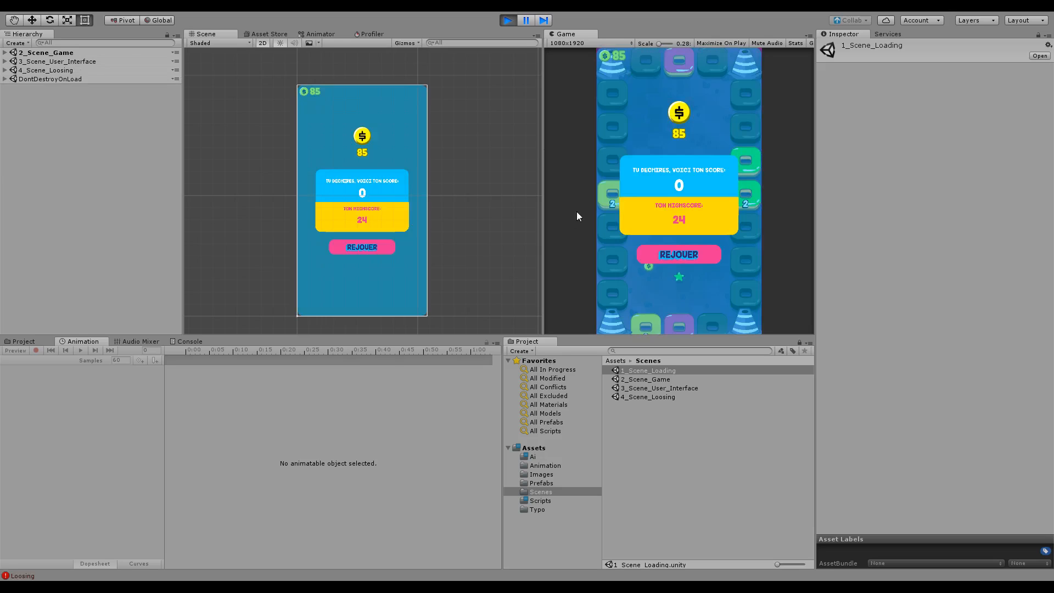
pyautogui.click(507, 20)
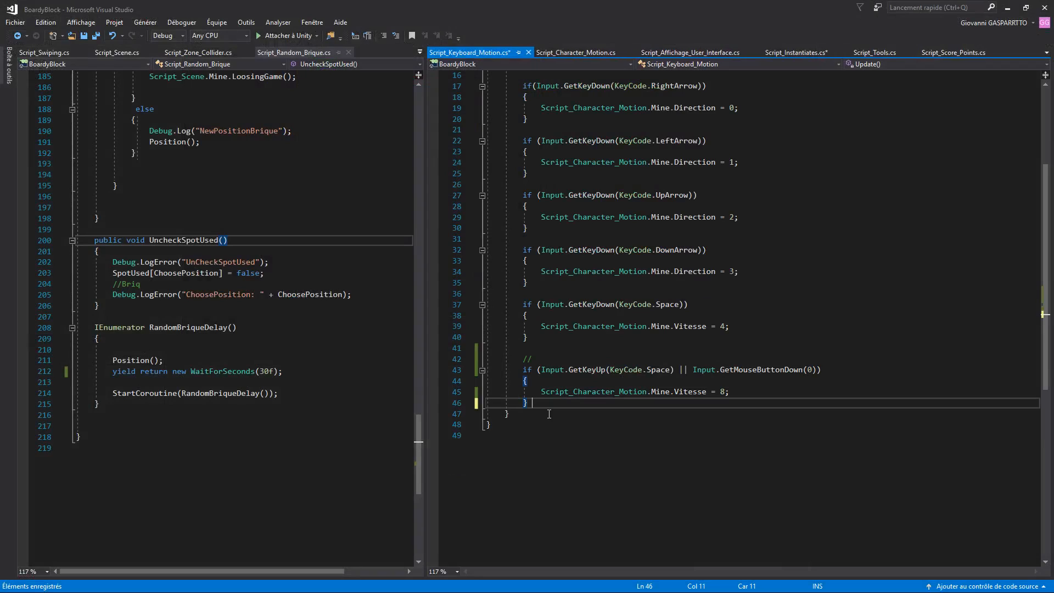
# Add two new lines below the closing brace of the mouse-input if block in Update
pyautogui.write('els')
pyautogui.press('BackSpace')
pyautogui.press('BackSpace')
pyautogui.press('BackSpace')
pyautogui.press('BackSpace')
pyautogui.press('BackSpace')
pyautogui.press('Return')
pyautogui.press('Return')
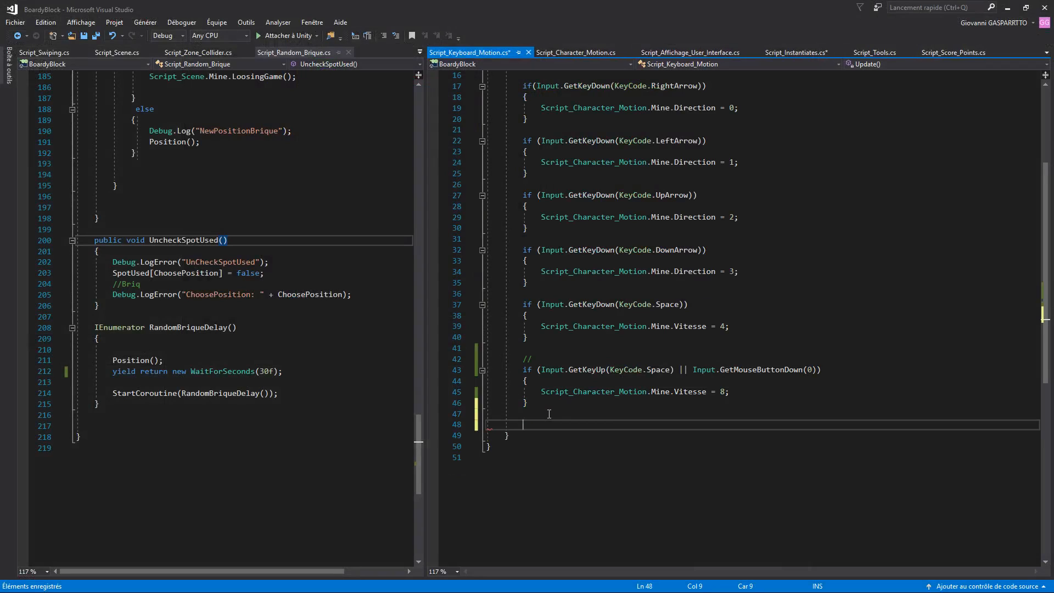
# Write a second check starting with if else and give it a copy of the GetKeyUp(KeyCode.Space) || Input.GetMouseButtonDown(0) condition
pyautogui.write('if else (')
pyautogui.hotkey('ctrl', 'z')
pyautogui.moveTo(540, 369); pyautogui.dragTo(821, 370)
pyautogui.hotkey('ctrl', 'c')
pyautogui.click(581, 426)
pyautogui.hotkey('ctrl', 'v')
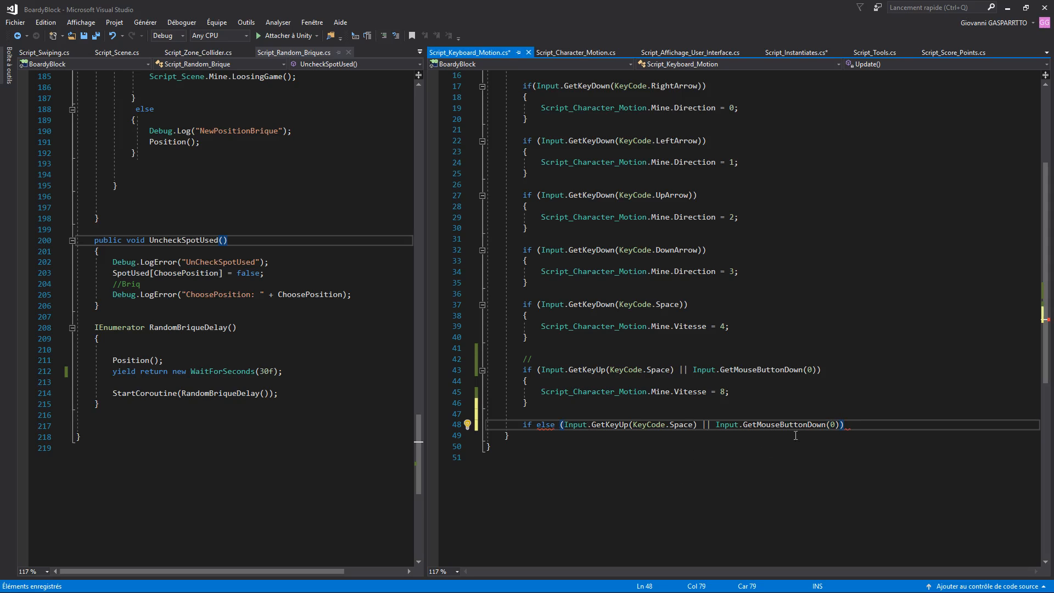
# Change GetKeyUp to GetKeyDown in the first Space-or-mouse condition and save the script
pyautogui.click(627, 425)
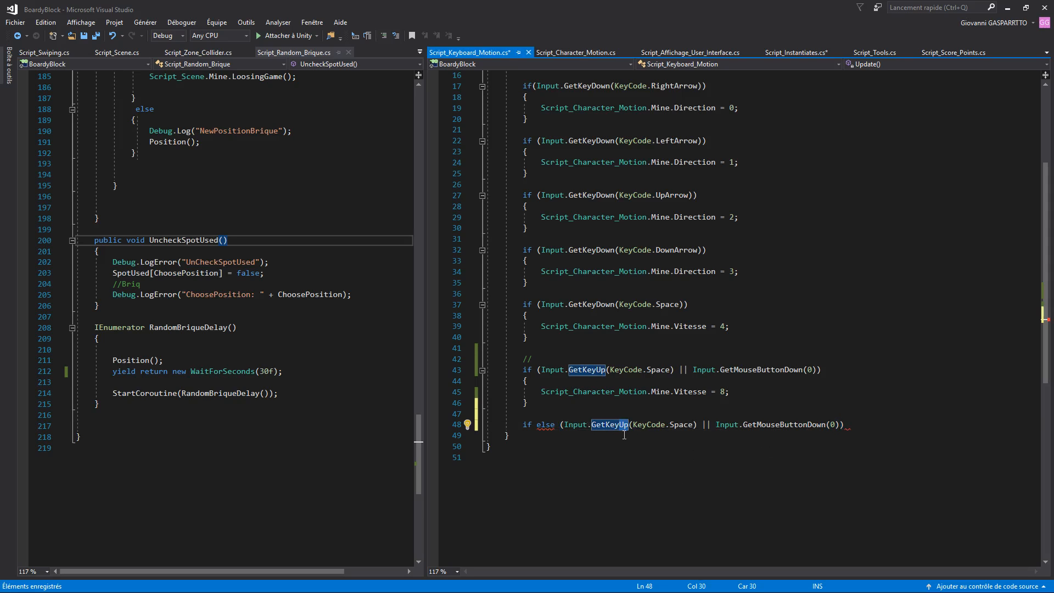
pyautogui.click(624, 436)
pyautogui.click(604, 382)
pyautogui.click(598, 372)
pyautogui.press('Delete')
pyautogui.press('Delete')
pyautogui.write('Down')
pyautogui.click(631, 405)
pyautogui.hotkey('ctrl', 's')
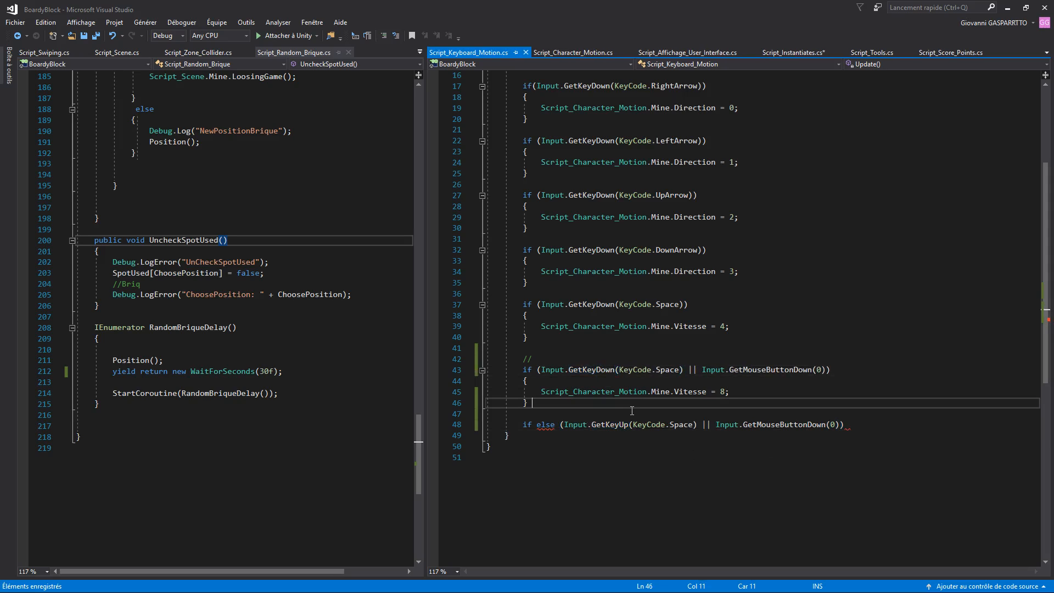
# Change GetMouseButtonDown to GetMouseButtonUp in the second condition and save the script
pyautogui.click(626, 424)
pyautogui.click(673, 424)
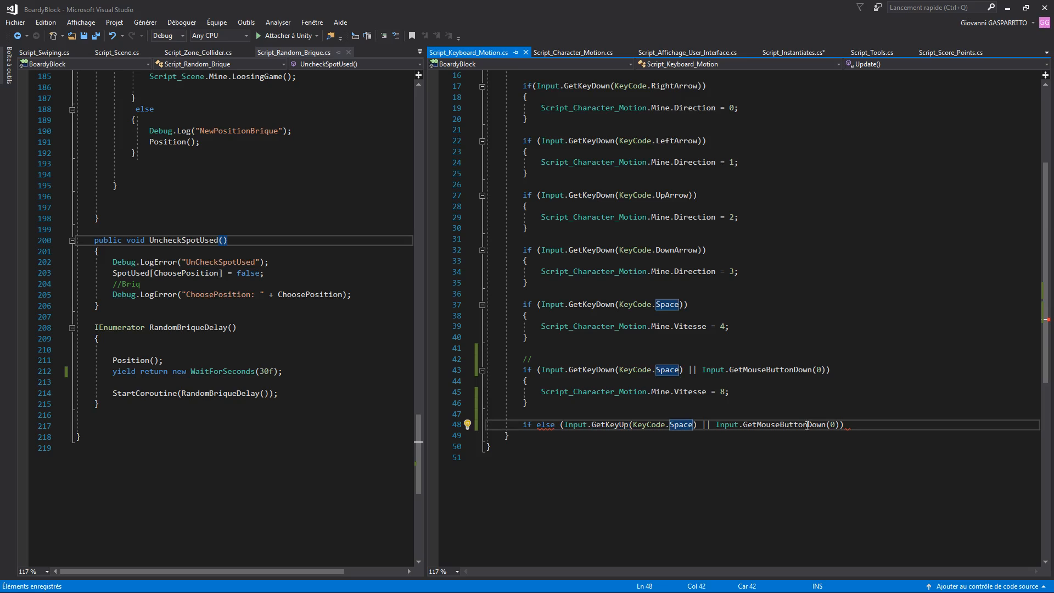
pyautogui.click(827, 424)
pyautogui.press('BackSpace')
pyautogui.press('BackSpace')
pyautogui.press('BackSpace')
pyautogui.press('BackSpace')
pyautogui.write('Up')
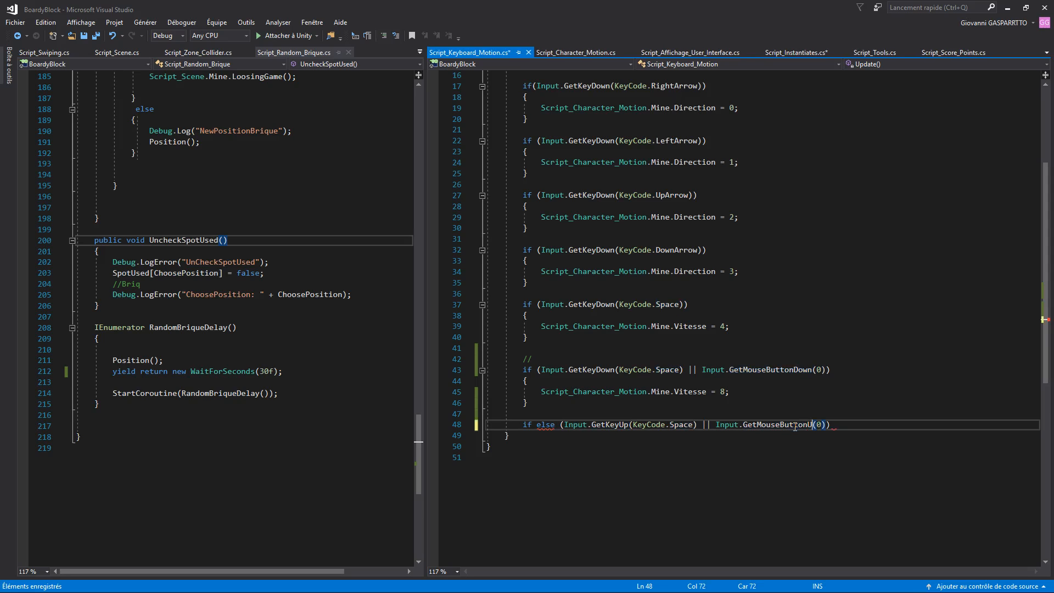
pyautogui.click(885, 427)
pyautogui.hotkey('ctrl', 's')
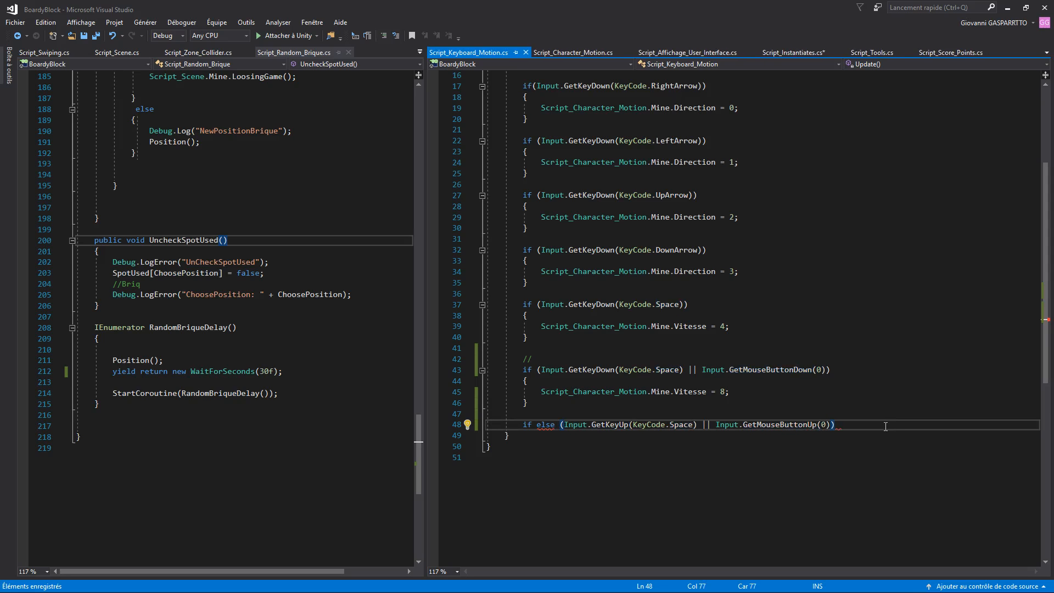
# Give the GetMouseButtonUp check an empty code block with its opening brace on a separate line
pyautogui.write('{ 4')
pyautogui.press('BackSpace')
pyautogui.press('Return')
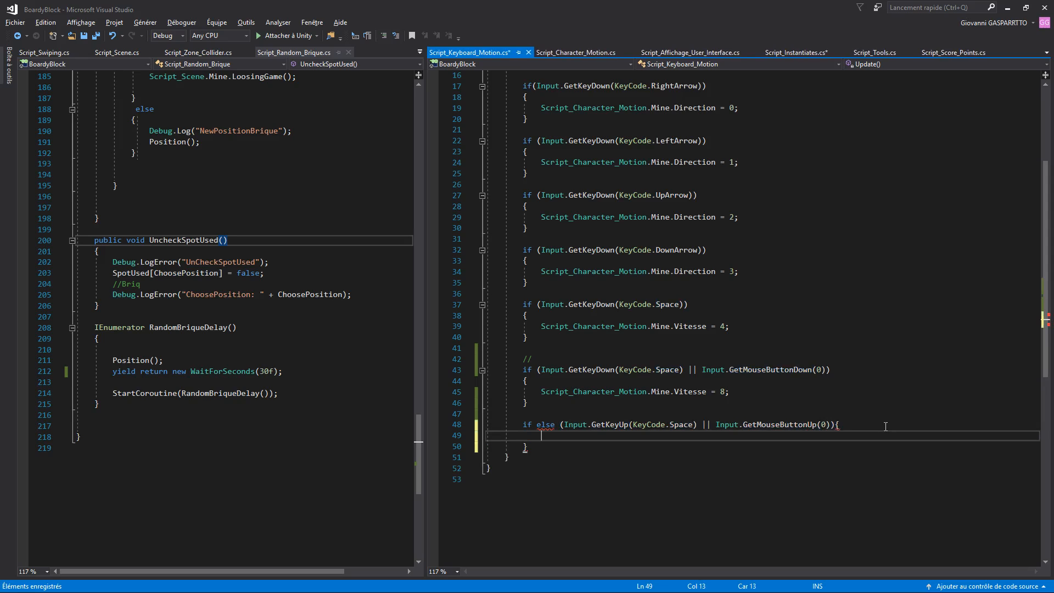
pyautogui.hotkey('ctrl', 's')
pyautogui.click(836, 425)
pyautogui.press('Return')
pyautogui.press('BackSpace')
# Replace if else with else if before the GetMouseButtonUp condition and save the script
pyautogui.click(536, 424)
pyautogui.moveTo(536, 424); pyautogui.dragTo(522, 426)
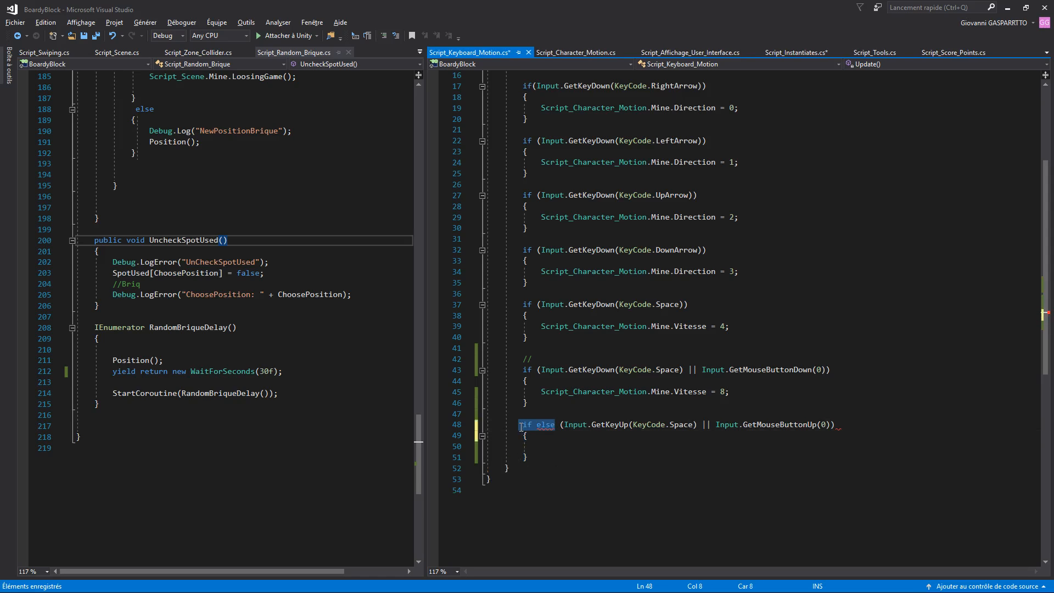
pyautogui.write('else if')
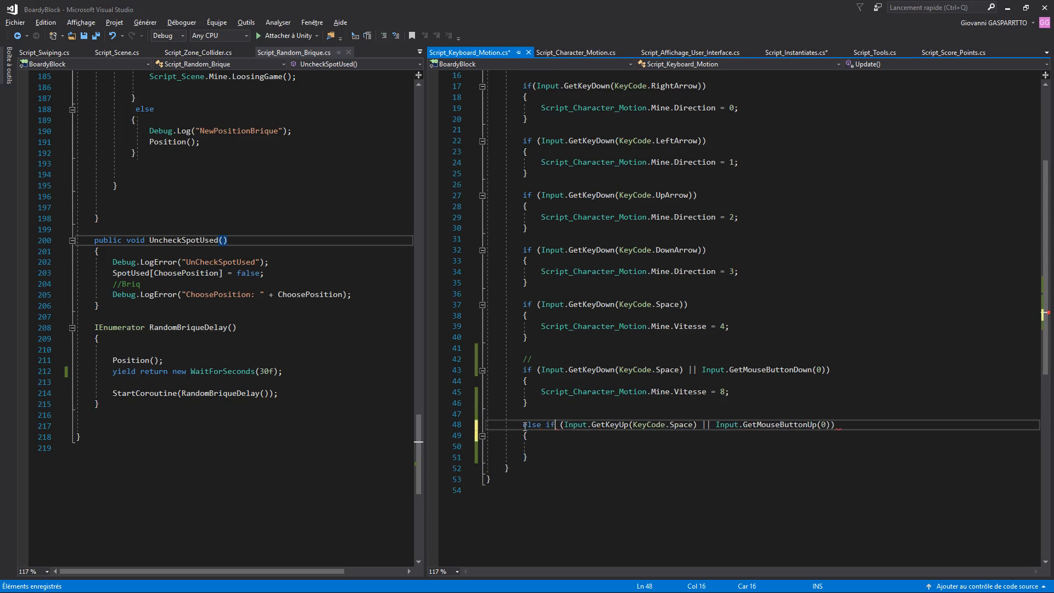
pyautogui.click(593, 444)
pyautogui.hotkey('ctrl', 's')
# Copy the Vitesse assignment into the else if block, set its value to 4 and save the script
pyautogui.moveTo(730, 392); pyautogui.dragTo(541, 393)
pyautogui.hotkey('ctrl', 'c')
pyautogui.click(747, 446)
pyautogui.hotkey('ctrl', 'v')
pyautogui.press('Left')
pyautogui.press('BackSpace')
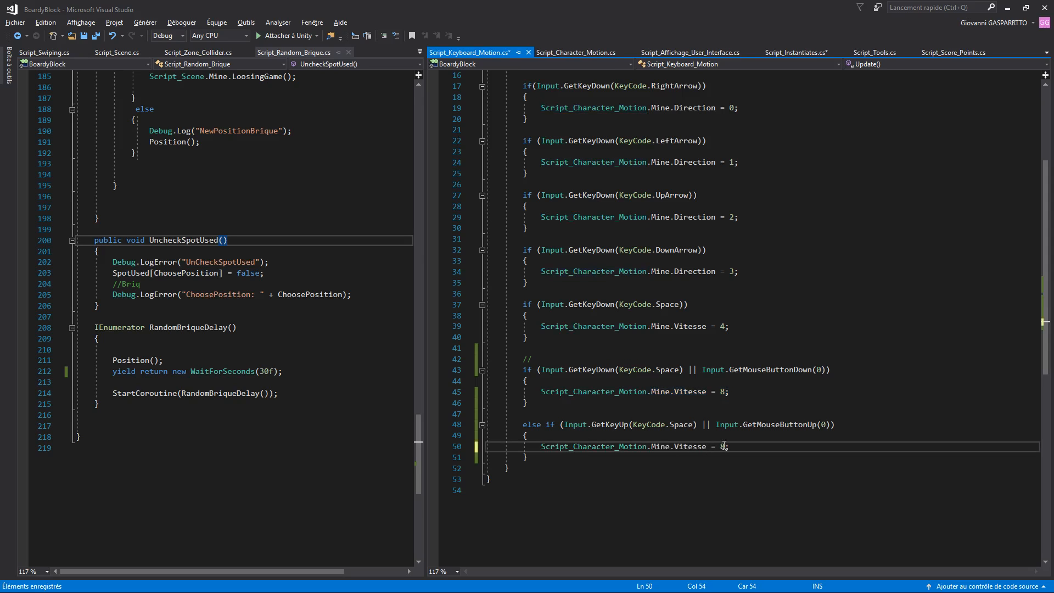
pyautogui.write('4')
pyautogui.press('End')
pyautogui.hotkey('ctrl', 's')
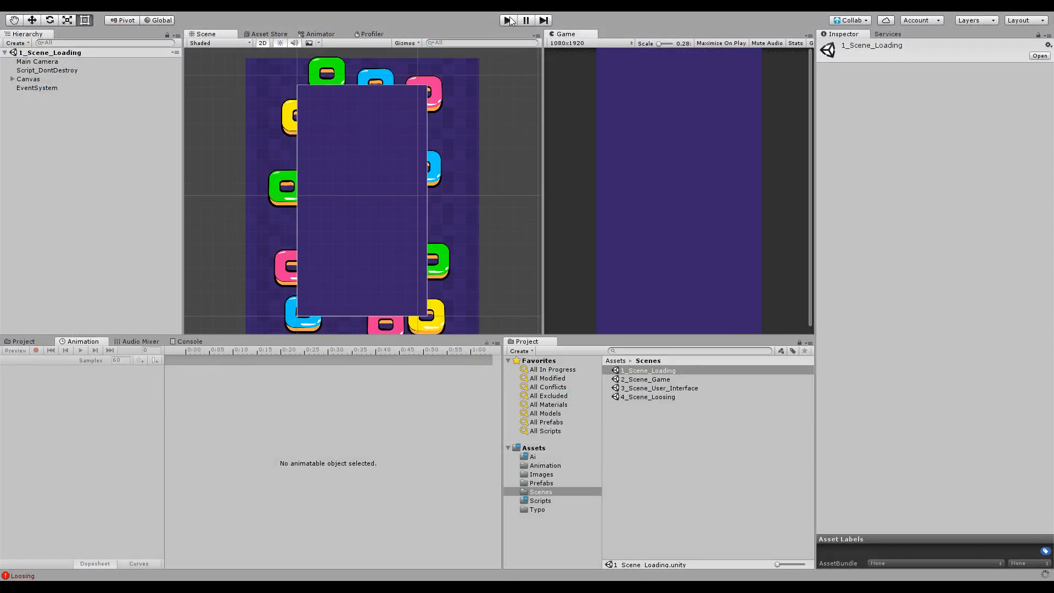
# Run the game in Unity, test pressing and releasing the mouse to change the character's speed, and stop play mode
pyautogui.click(507, 21)
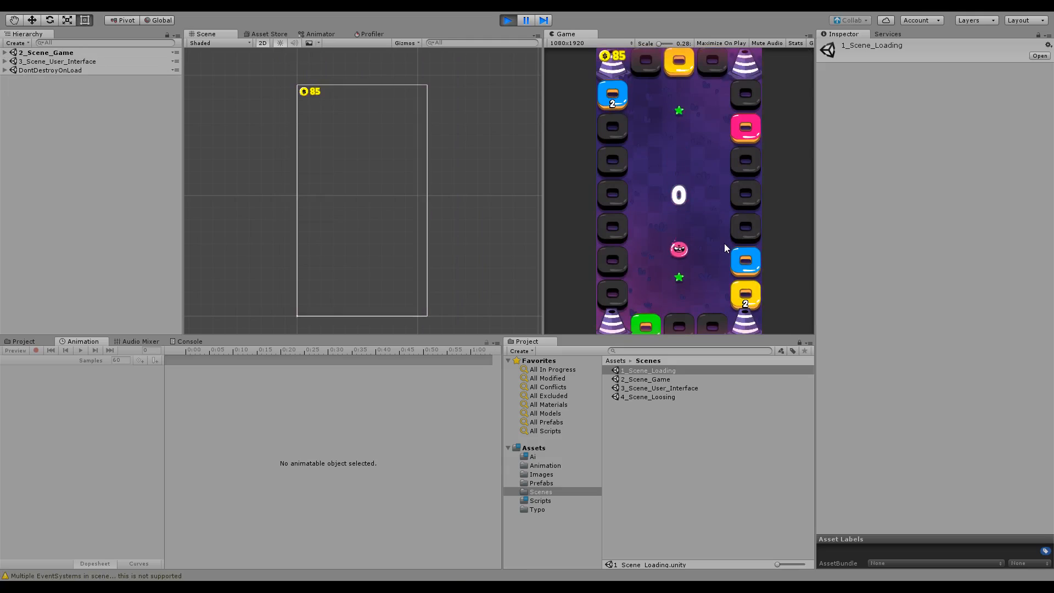
pyautogui.click(723, 243)
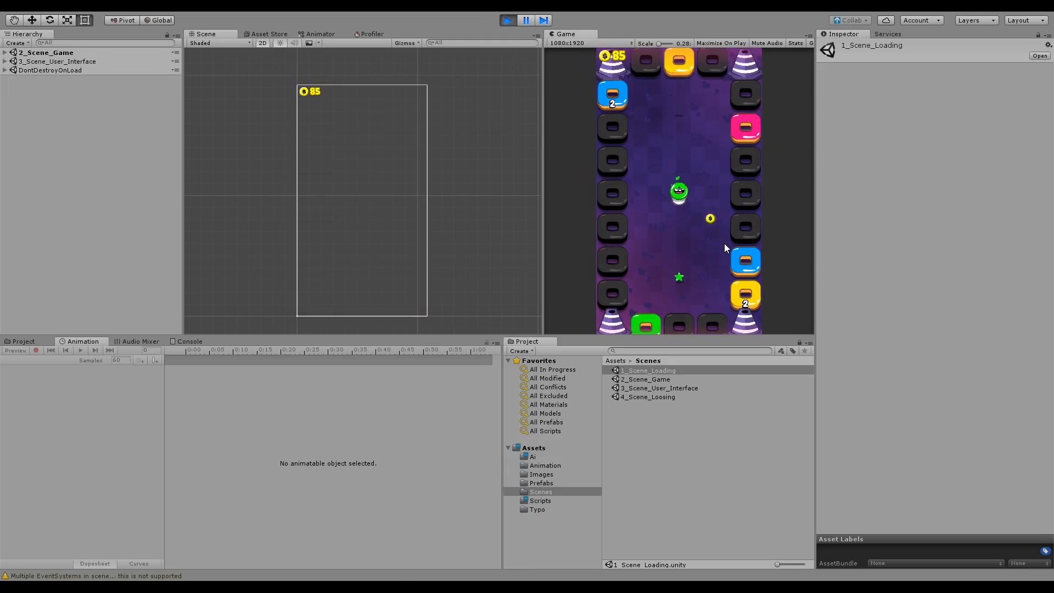
pyautogui.click(723, 243)
pyautogui.click(723, 243)
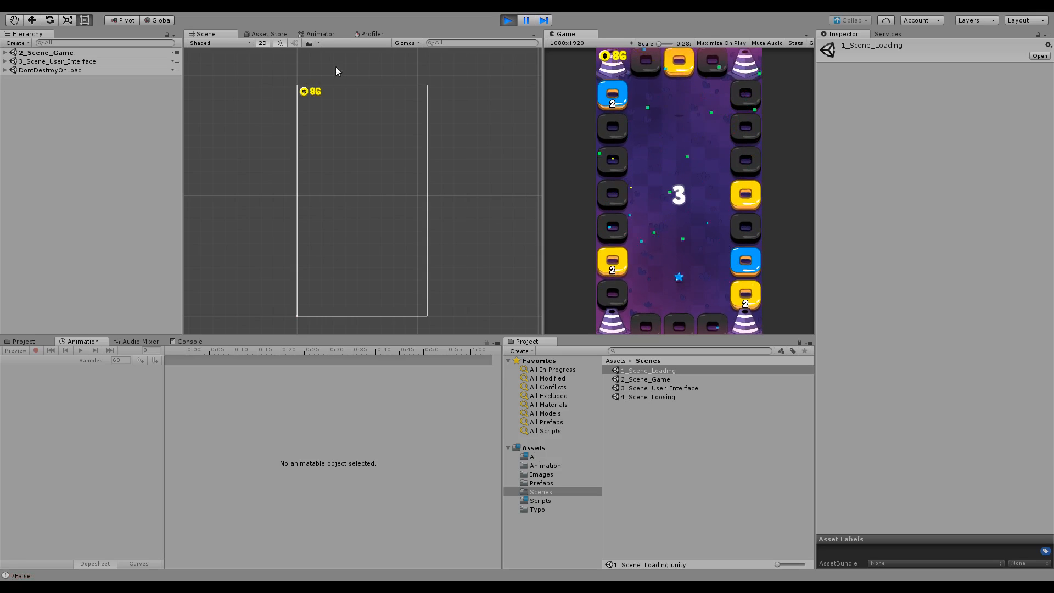
pyautogui.click(508, 19)
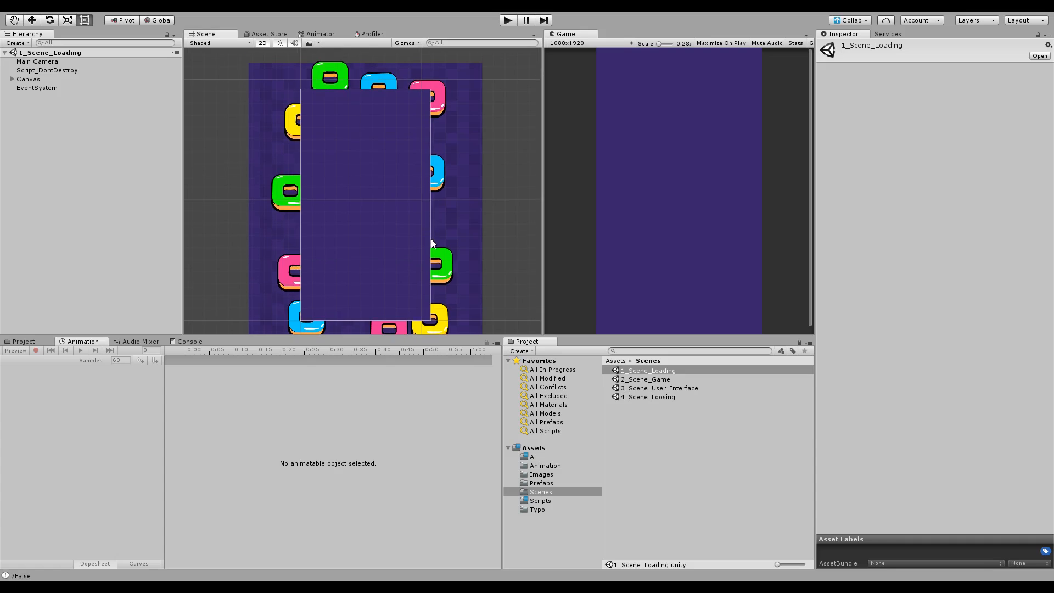
# Open the 2_Scene_Game scene and view its layout
pyautogui.moveTo(431, 239); pyautogui.dragTo(438, 245, button='middle')
pyautogui.click(654, 379)
pyautogui.doubleClick(653, 378)
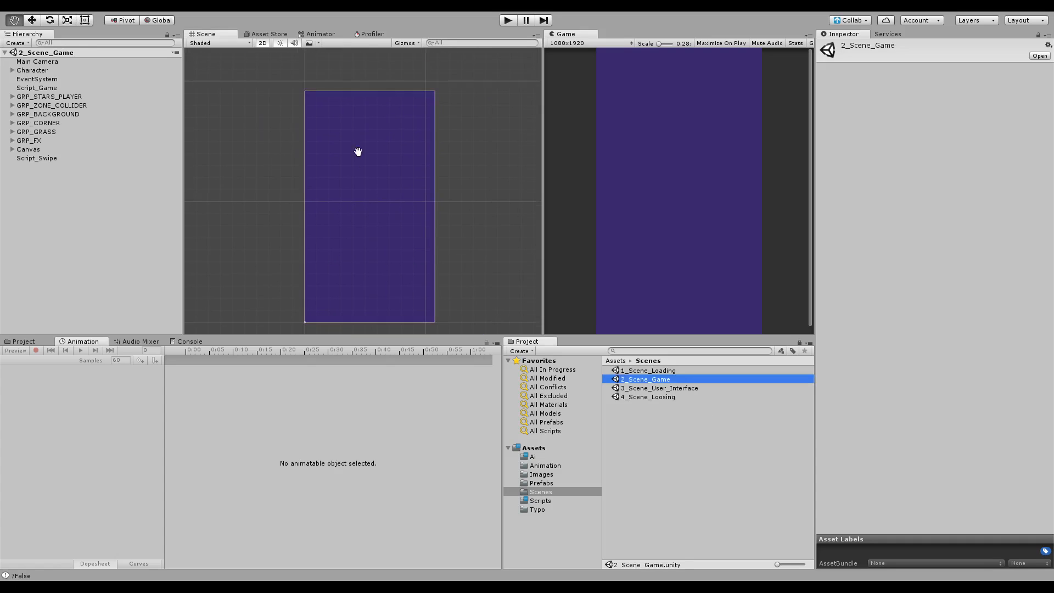
pyautogui.scroll(2, 371, 219)
pyautogui.scroll(-2, 410, 226)
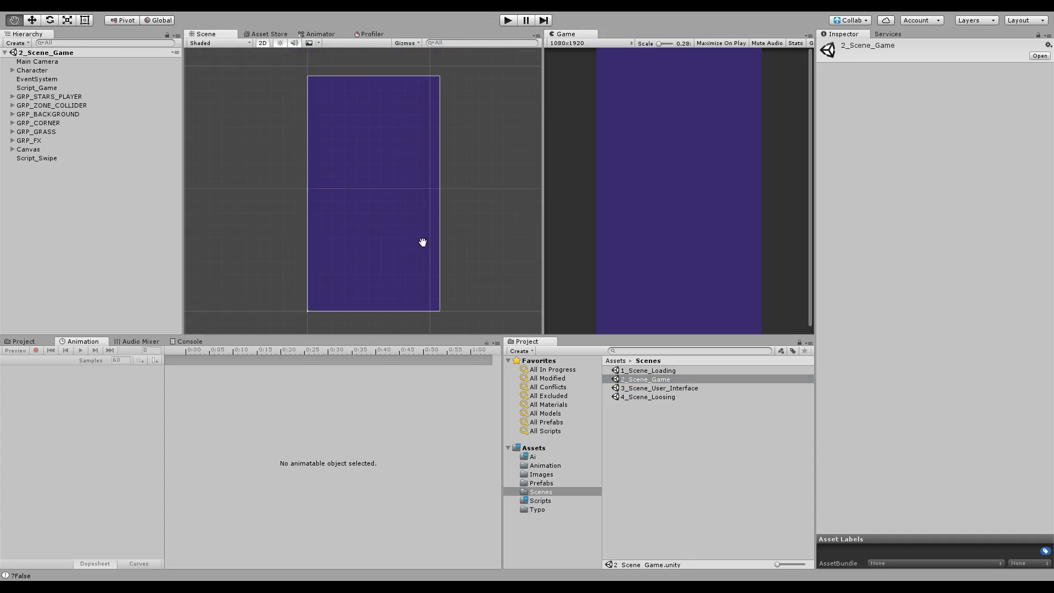
pyautogui.moveTo(440, 243); pyautogui.dragTo(446, 245, button='middle')
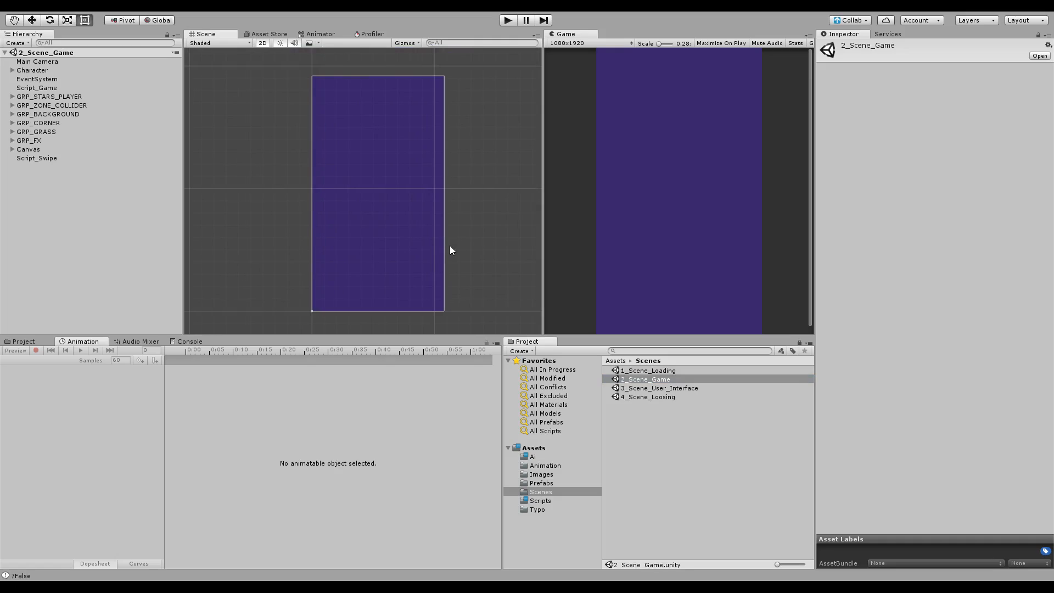
pyautogui.click(659, 378)
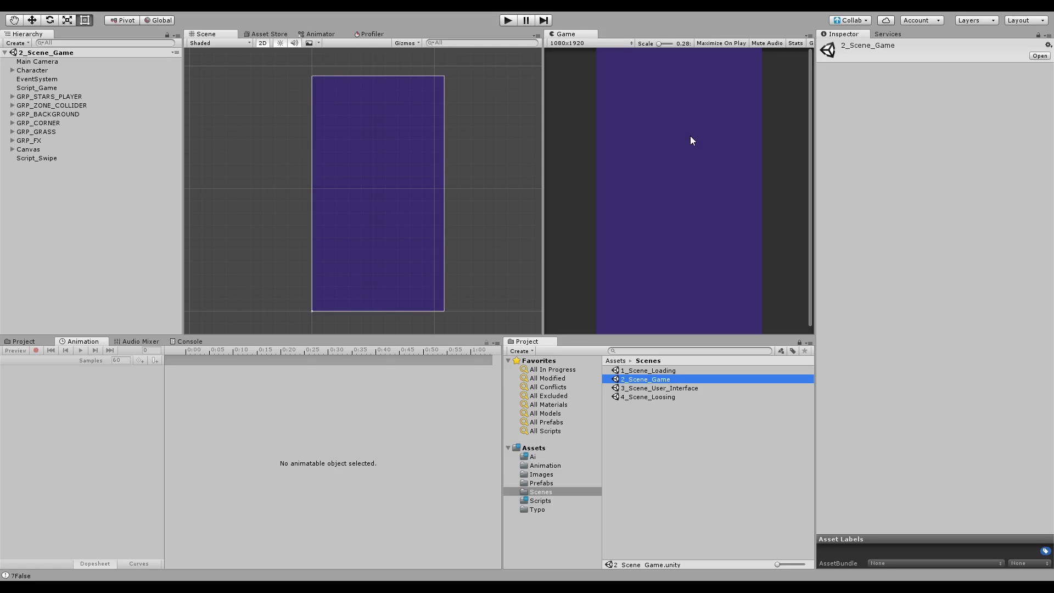
pyautogui.click(689, 34)
pyautogui.click(719, 436)
pyautogui.click(661, 371)
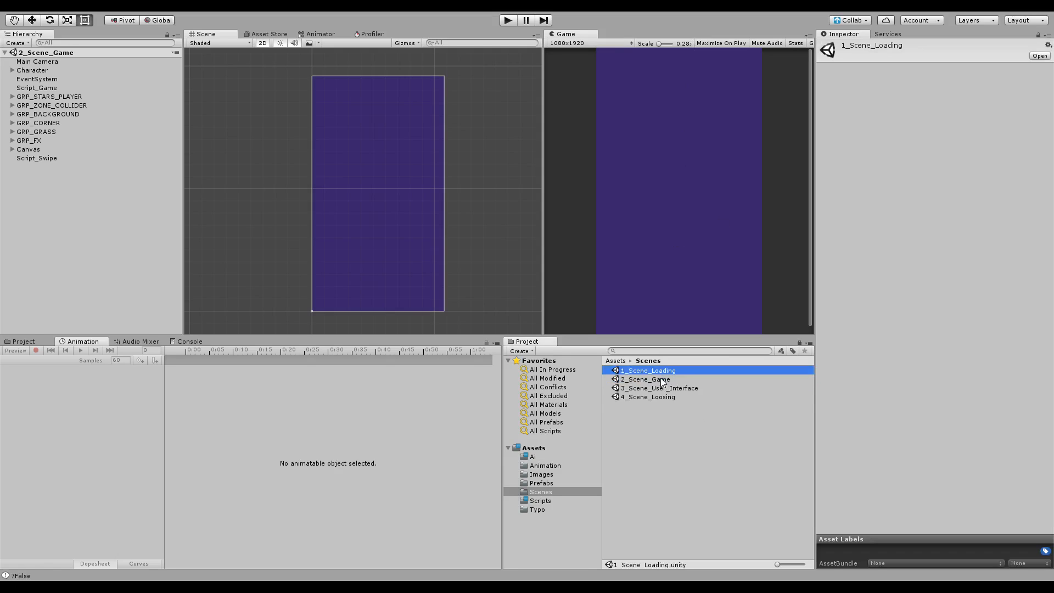
pyautogui.click(664, 395)
pyautogui.click(662, 387)
pyautogui.click(660, 379)
# Open the 4_Scene_Loosing scene, expand its Canvas and select the Grp_Loose group
pyautogui.click(664, 395)
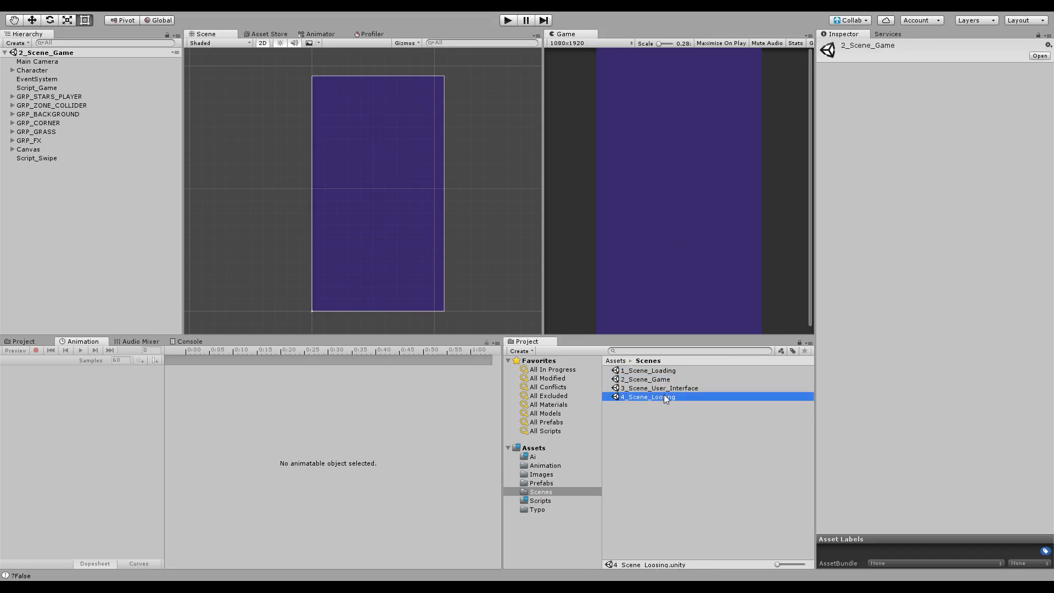
pyautogui.doubleClick(664, 395)
pyautogui.scroll(5, 315, 176)
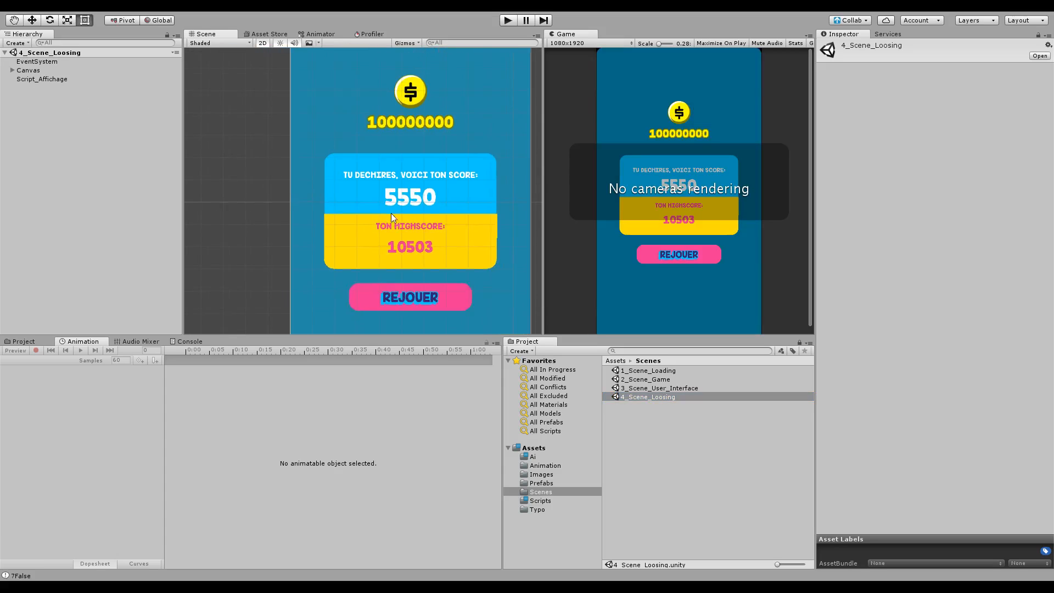
pyautogui.scroll(-5, 440, 215)
pyautogui.scroll(5, 462, 216)
pyautogui.moveTo(463, 216); pyautogui.dragTo(431, 206, button='middle')
pyautogui.click(13, 71)
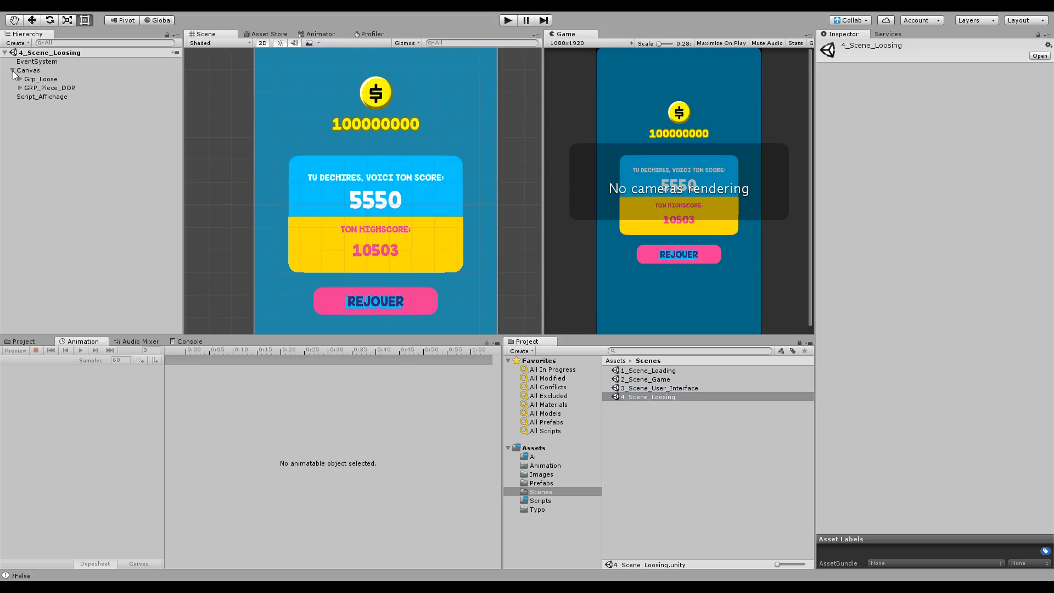
pyautogui.click(32, 79)
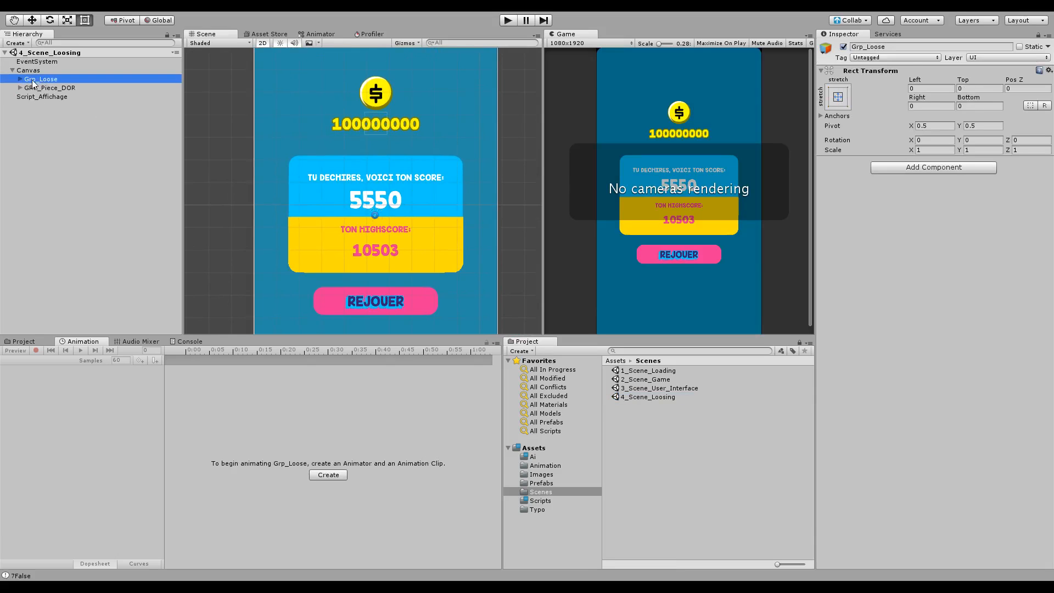
# Try moving the Grp_Loose group upward in the scene and undo the move
pyautogui.press('w')
pyautogui.scroll(-3, 371, 157)
pyautogui.moveTo(370, 163); pyautogui.dragTo(384, 104)
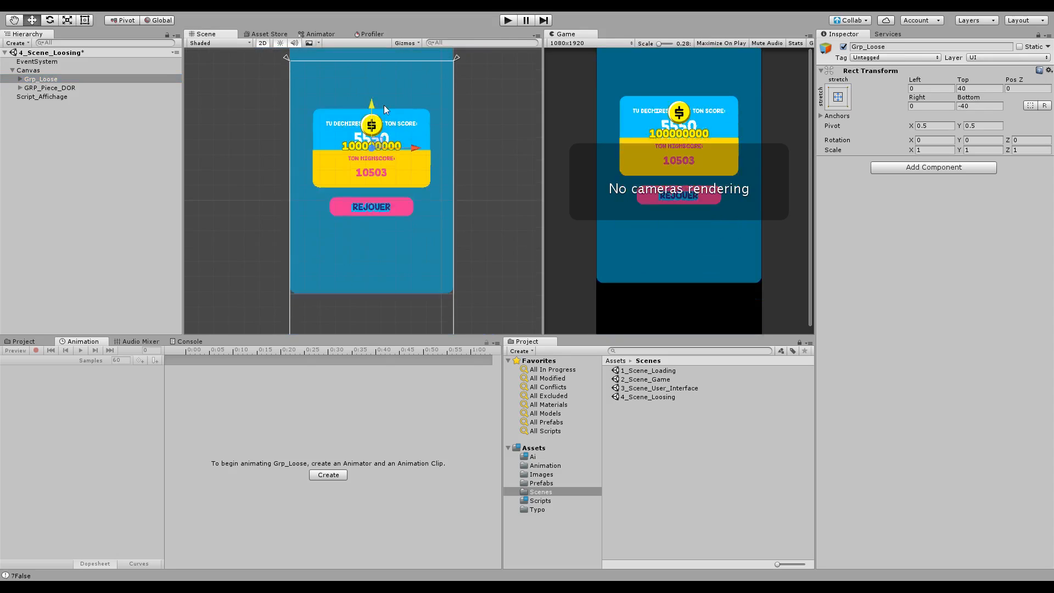
pyautogui.hotkey('ctrl', 'z')
pyautogui.hotkey('ctrl', 'z')
pyautogui.hotkey('ctrl', 'z')
pyautogui.scroll(2, 347, 199)
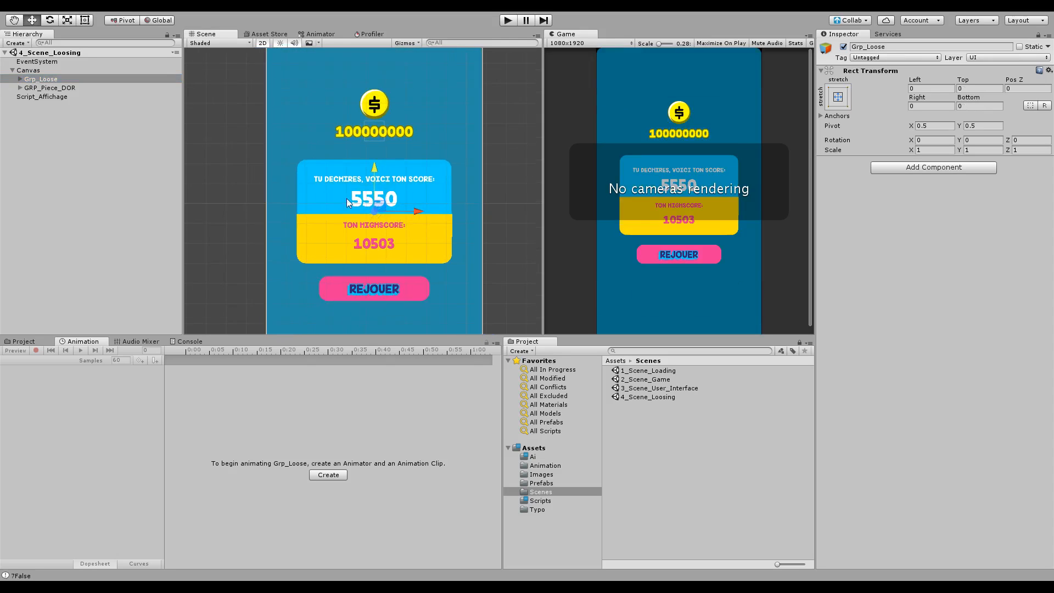
# Expand the Grp_Loose group and select its Background object
pyautogui.click(19, 79)
pyautogui.click(71, 89)
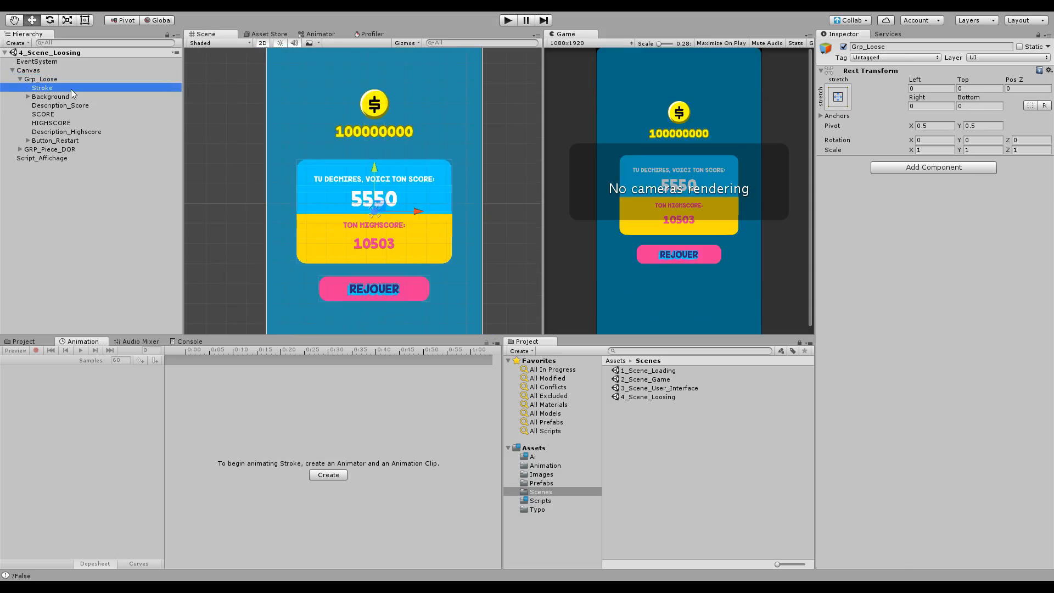
pyautogui.click(67, 96)
pyautogui.scroll(-1, 391, 150)
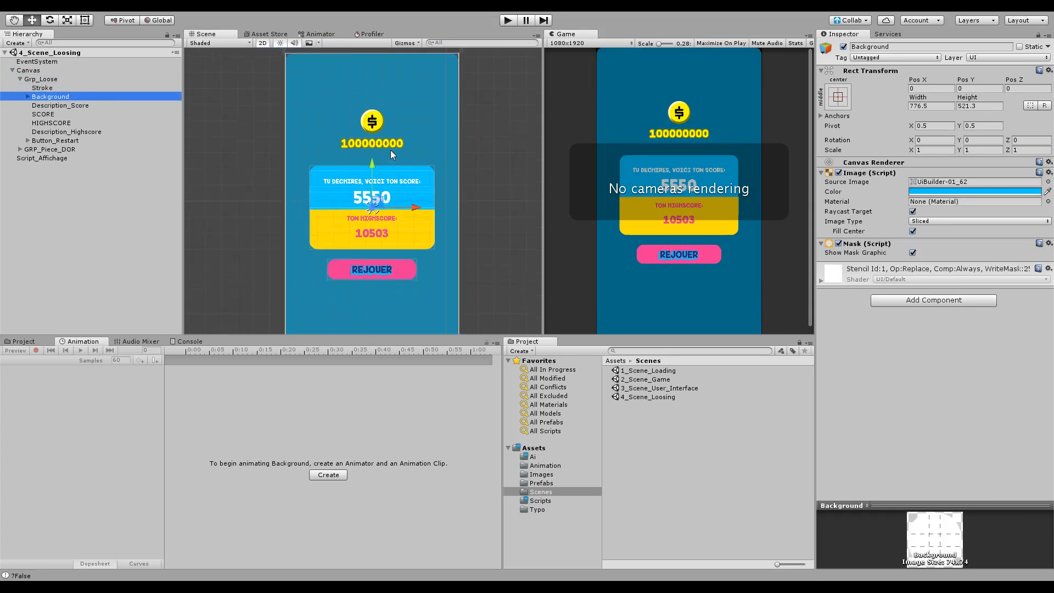
pyautogui.click(83, 87)
pyautogui.hotkey('ctrl', 'z')
pyautogui.moveTo(377, 147); pyautogui.dragTo(378, 131)
pyautogui.click(66, 96)
pyautogui.hotkey('ctrl', 'z')
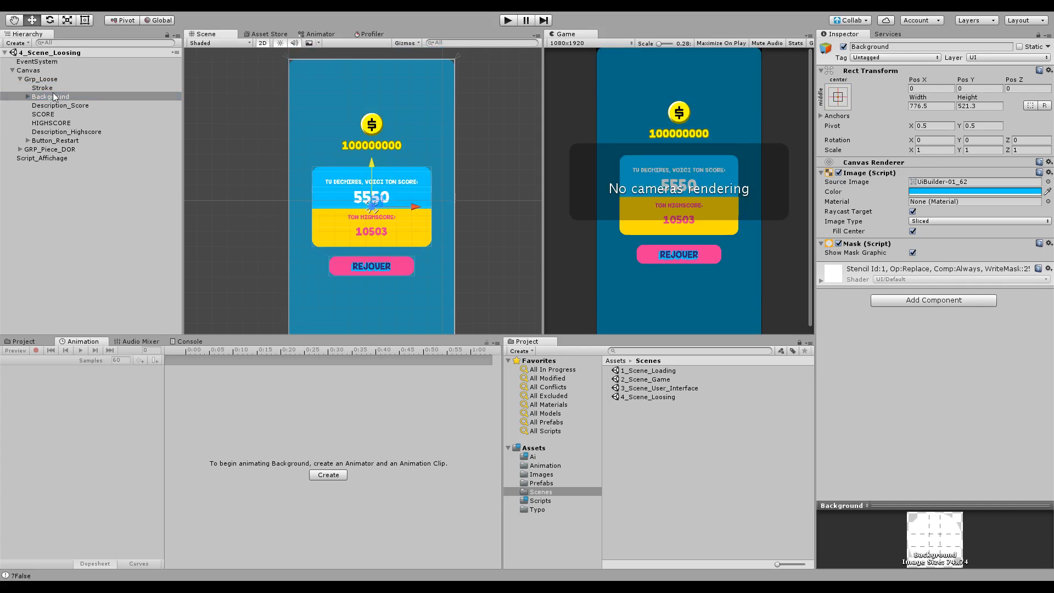
# Rename the Stroke object inside Grp_Loose as Background
pyautogui.click(48, 89)
pyautogui.click(47, 89)
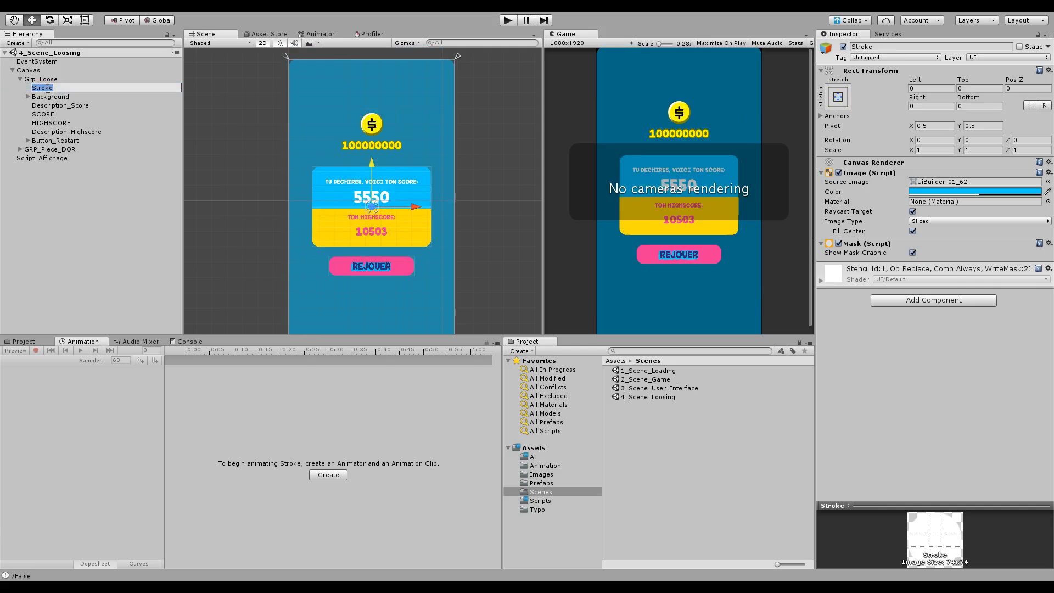
pyautogui.write('Background')
pyautogui.press('Return')
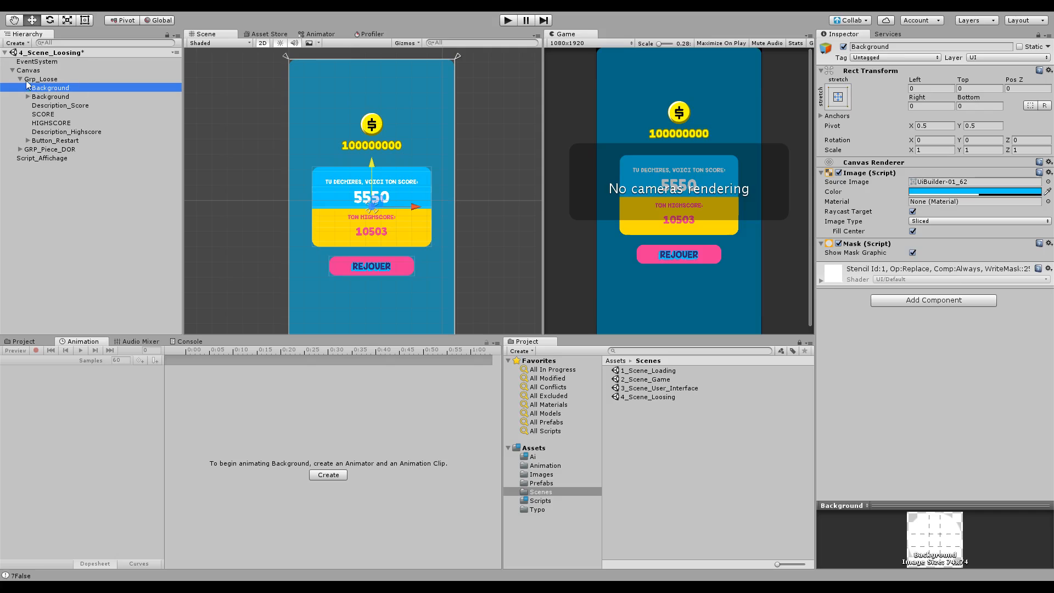
# Add an empty child object to the Canvas and name it GRP_PANEL
pyautogui.click(19, 78)
pyautogui.click(33, 70)
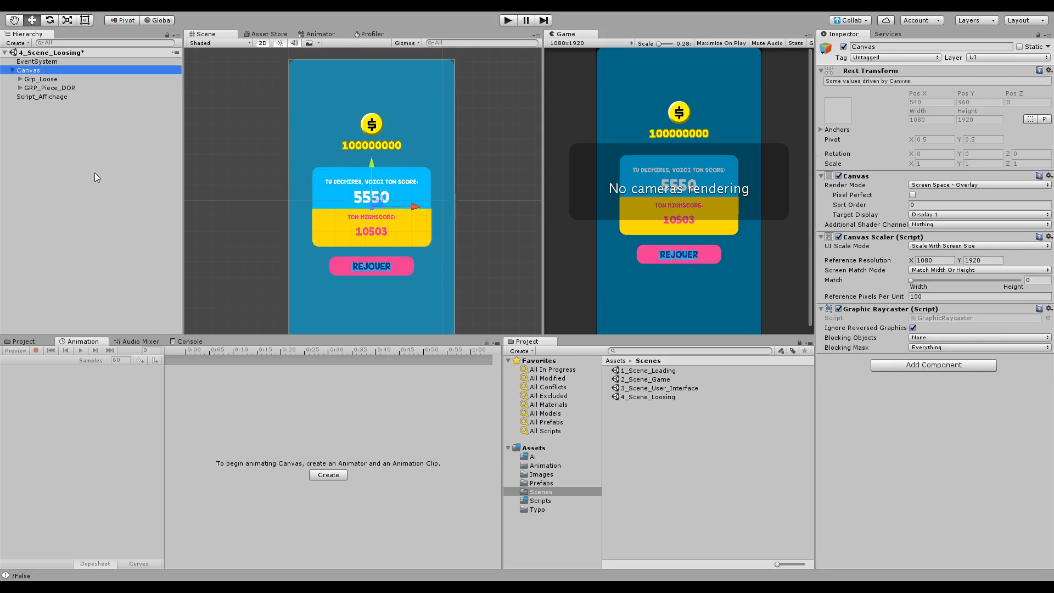
pyautogui.hotkey('alt', 'shift', 'n')
pyautogui.click(64, 96)
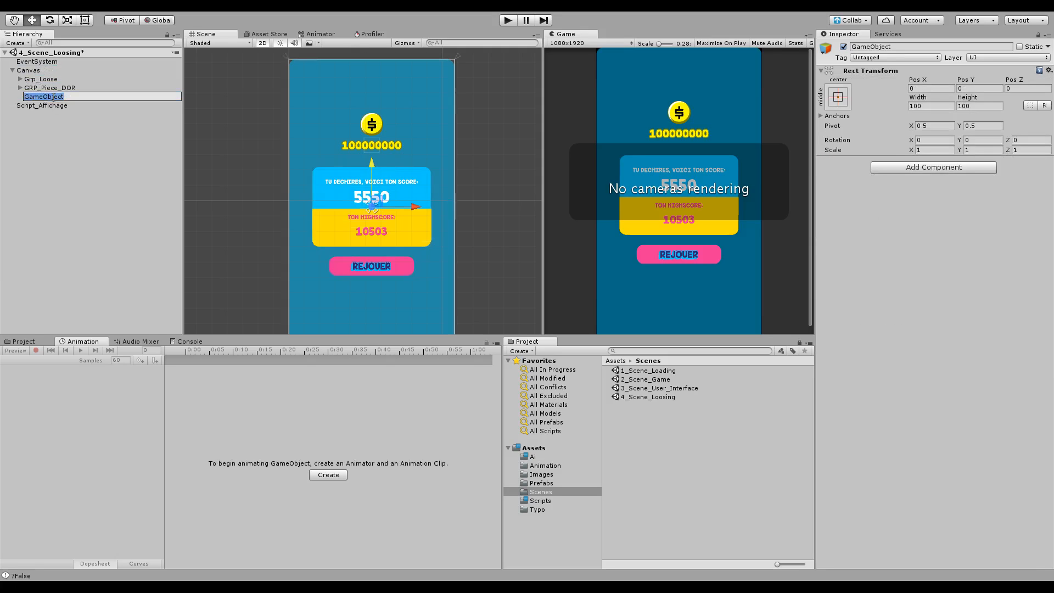
pyautogui.write('GRP_PANEL')
pyautogui.press('Return')
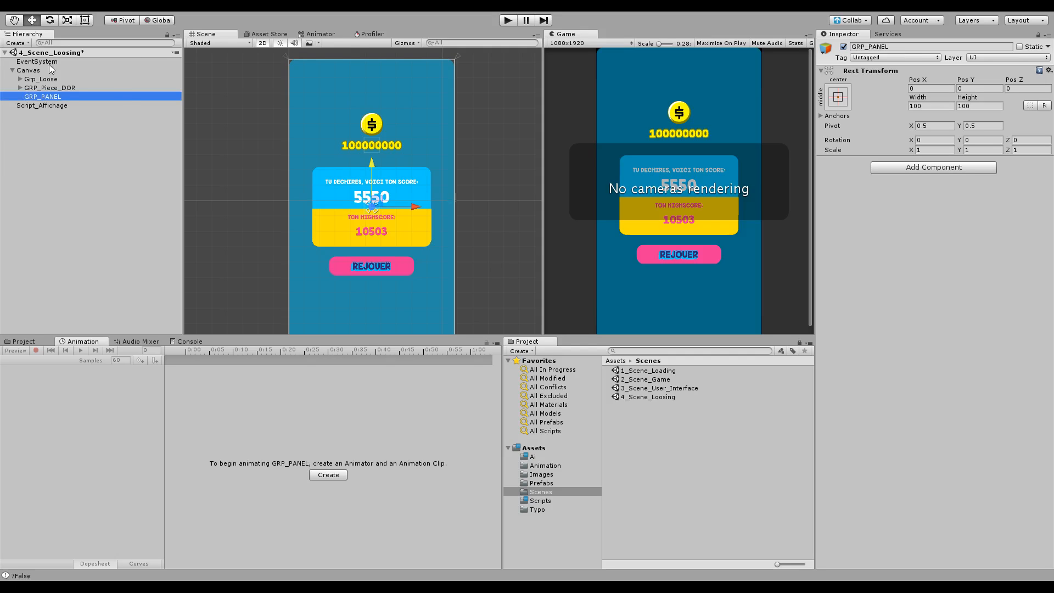
# Nest the Grp_Loose and GRP_Piece_DOR groups inside GRP_PANEL
pyautogui.click(44, 79)
pyautogui.keyDown('shift'); pyautogui.click(49, 88); pyautogui.keyUp('shift')
pyautogui.moveTo(50, 89)
pyautogui.mouseDown()
pyautogui.moveTo(43, 96)
pyautogui.moveTo(47, 84)
pyautogui.mouseUp()
# Move the full-screen Background out of Grp_Loose to be the first child of GRP_PANEL and save the scene
pyautogui.click(36, 88)
pyautogui.click(28, 88)
pyautogui.click(61, 97)
pyautogui.click(28, 87)
pyautogui.click(48, 97)
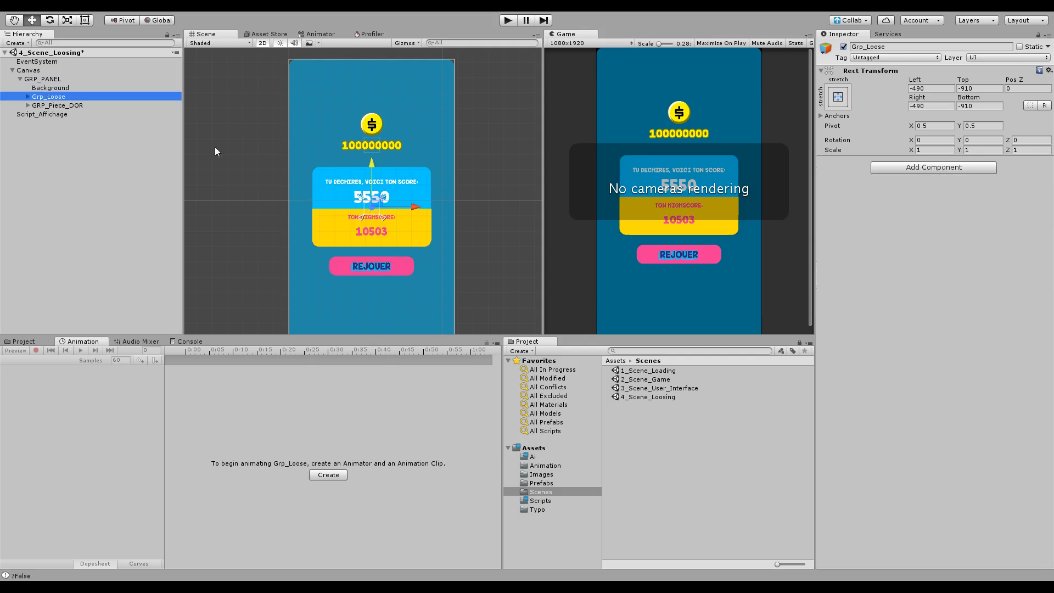
pyautogui.moveTo(403, 208); pyautogui.dragTo(399, 195, button='middle')
pyautogui.scroll(5, 371, 203)
pyautogui.hotkey('ctrl', 's')
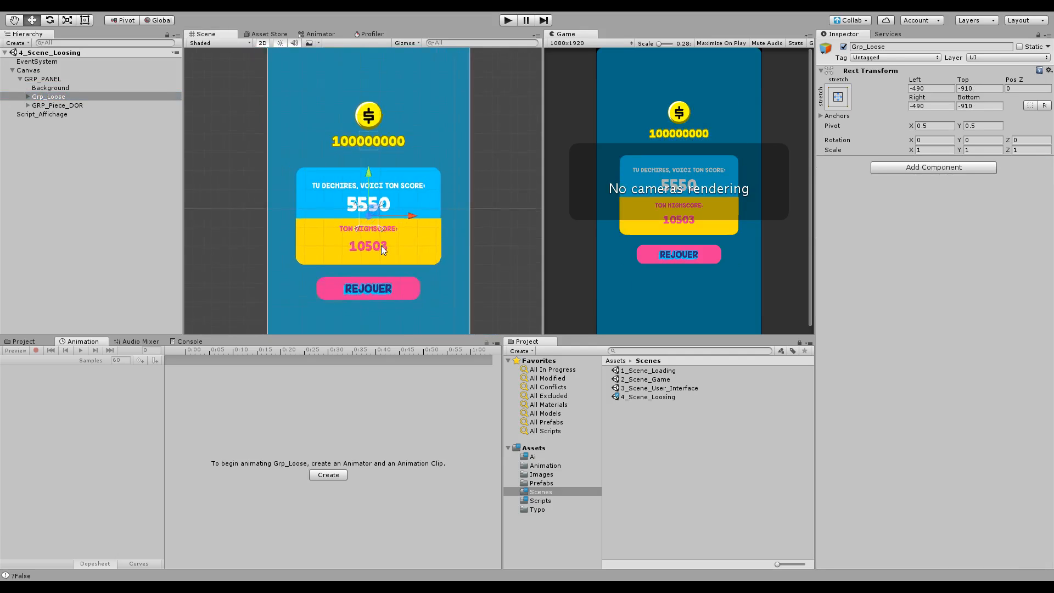
# Recolour the Background image directly under GRP_PANEL to a semi-transparent dark purple
pyautogui.scroll(-4, 386, 240)
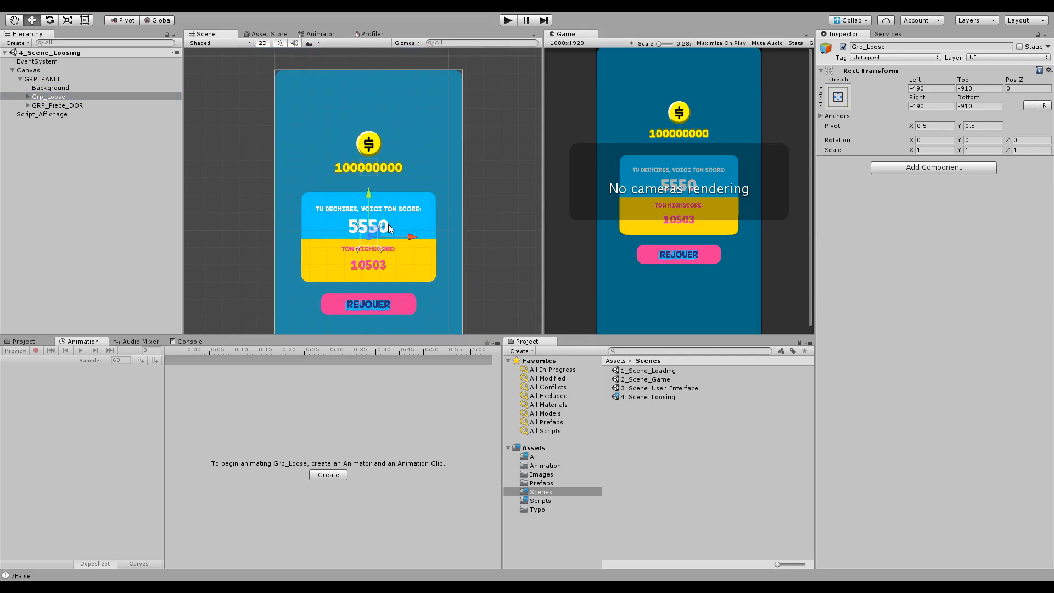
pyautogui.scroll(-1, 384, 226)
pyautogui.click(37, 166)
pyautogui.click(50, 88)
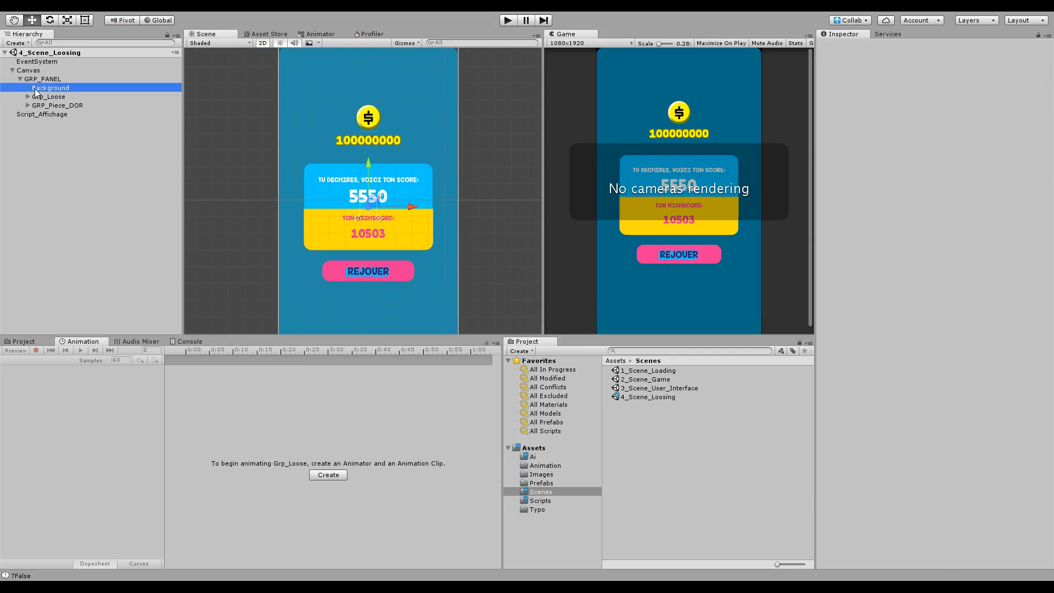
pyautogui.click(944, 190)
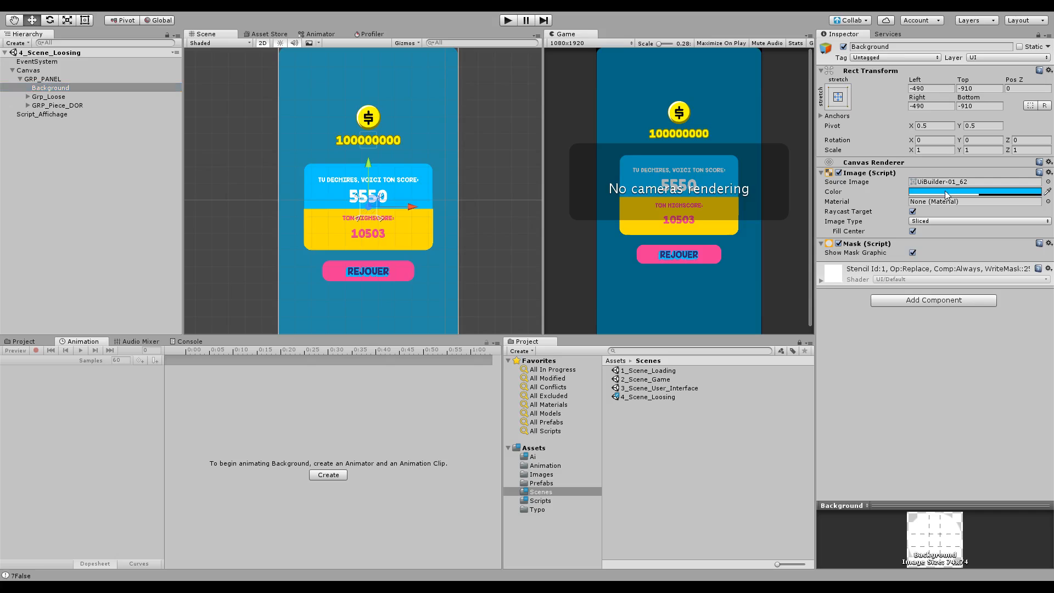
pyautogui.click(440, 304)
pyautogui.moveTo(520, 256); pyautogui.dragTo(468, 257)
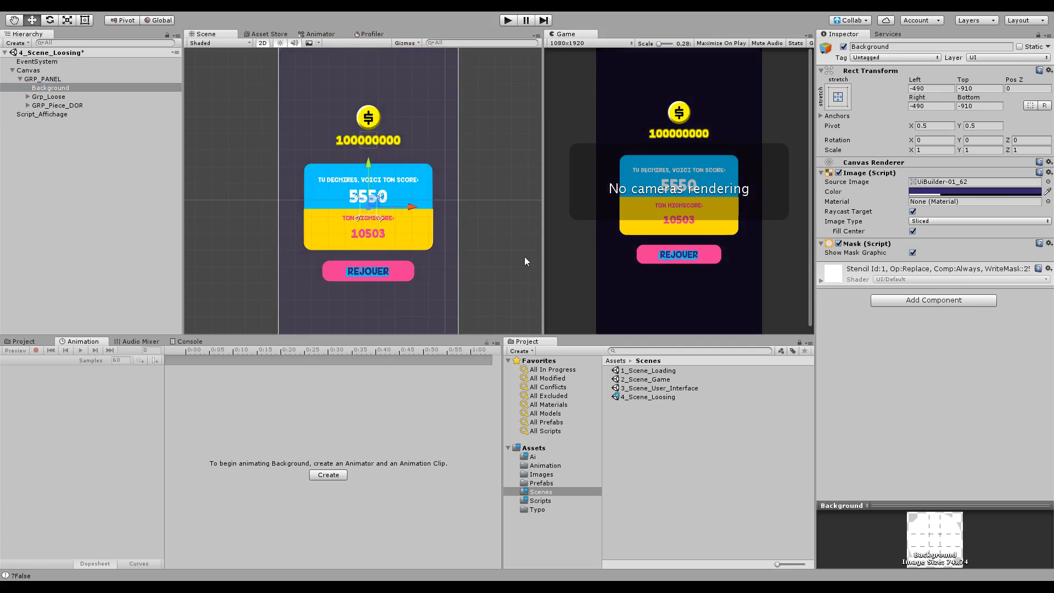
# Load 2_Scene_Game alongside the losing scene in the hierarchy and deactivate the game scene's Canvas
pyautogui.moveTo(650, 381); pyautogui.dragTo(715, 235)
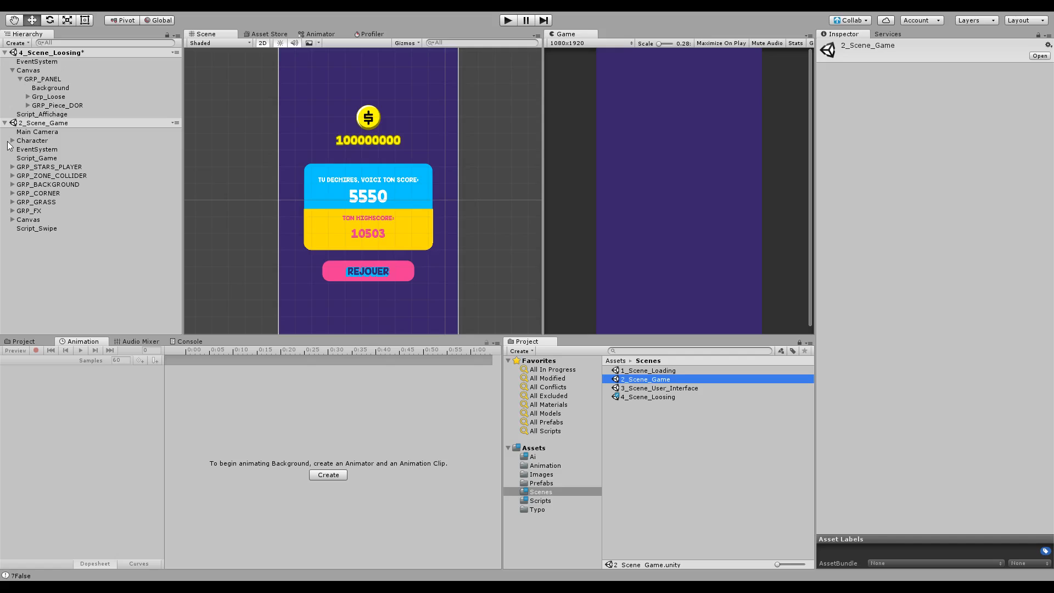
pyautogui.click(27, 219)
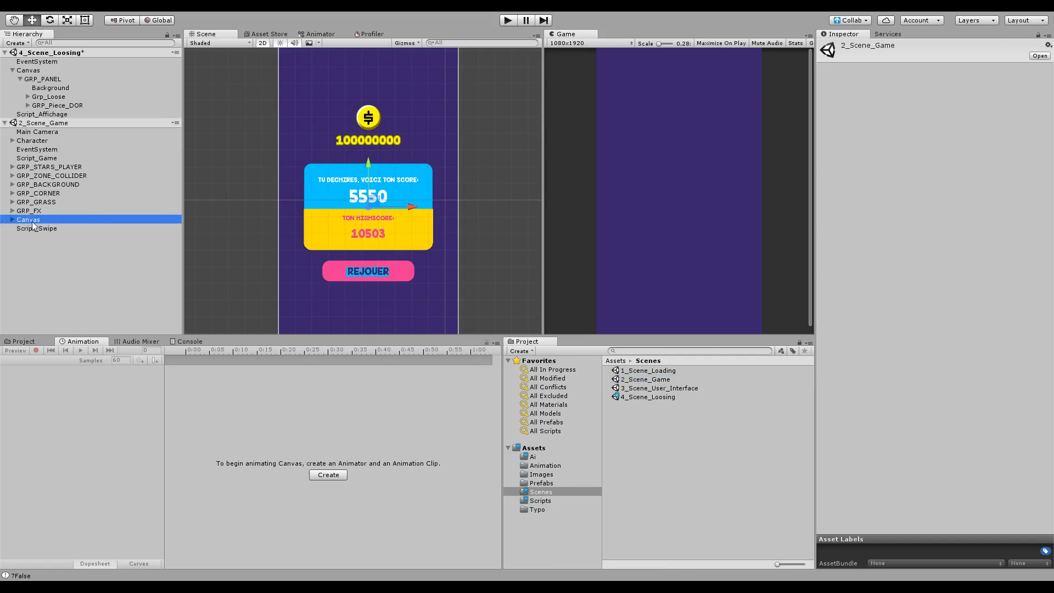
pyautogui.click(843, 47)
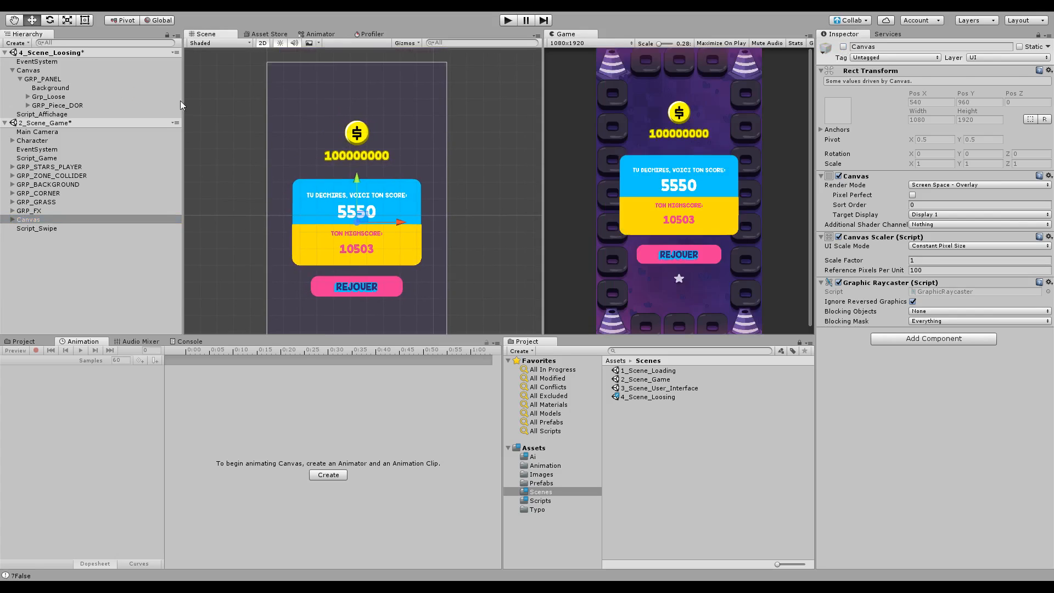
# Raise the opacity of GRP_PANEL's purple Background and save the scenes
pyautogui.click(62, 88)
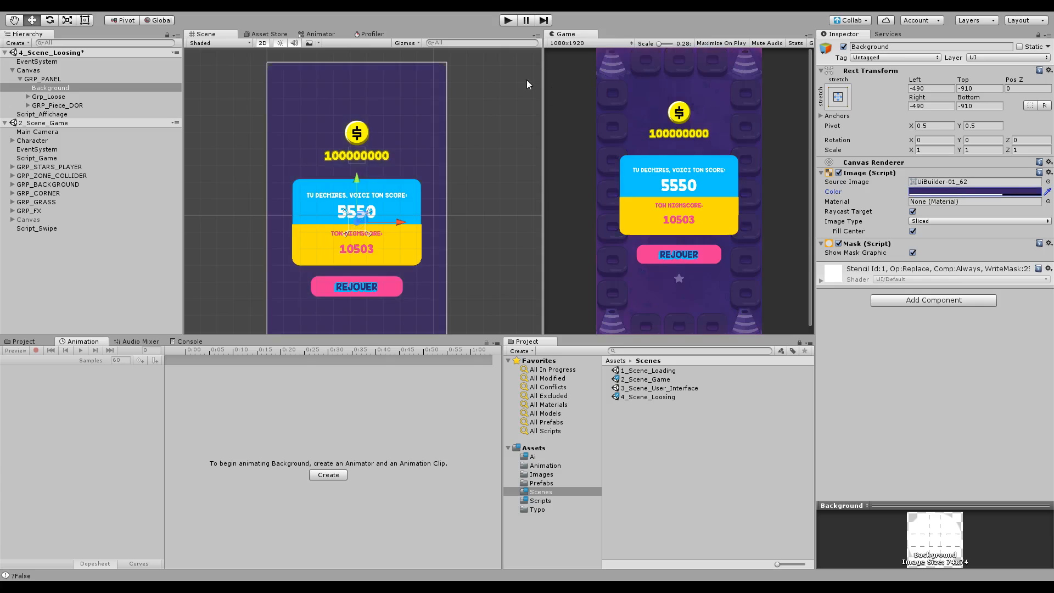
pyautogui.moveTo(412, 154); pyautogui.dragTo(423, 127, button='middle')
pyautogui.hotkey('ctrl', 's')
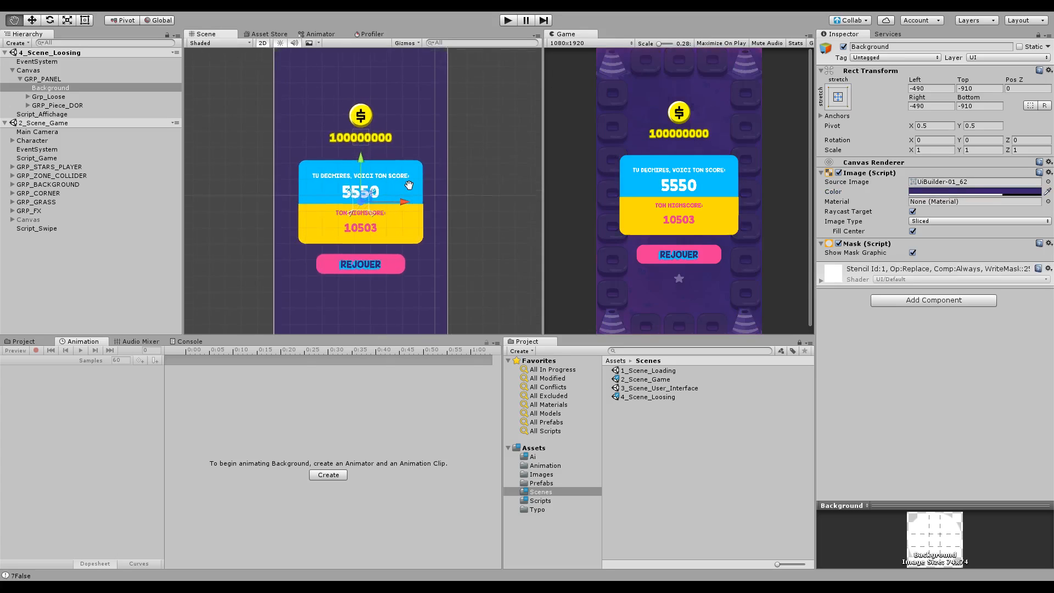
# Create a Panel_Loosing animation clip on GRP_PANEL and set its sample rate to 24
pyautogui.click(42, 79)
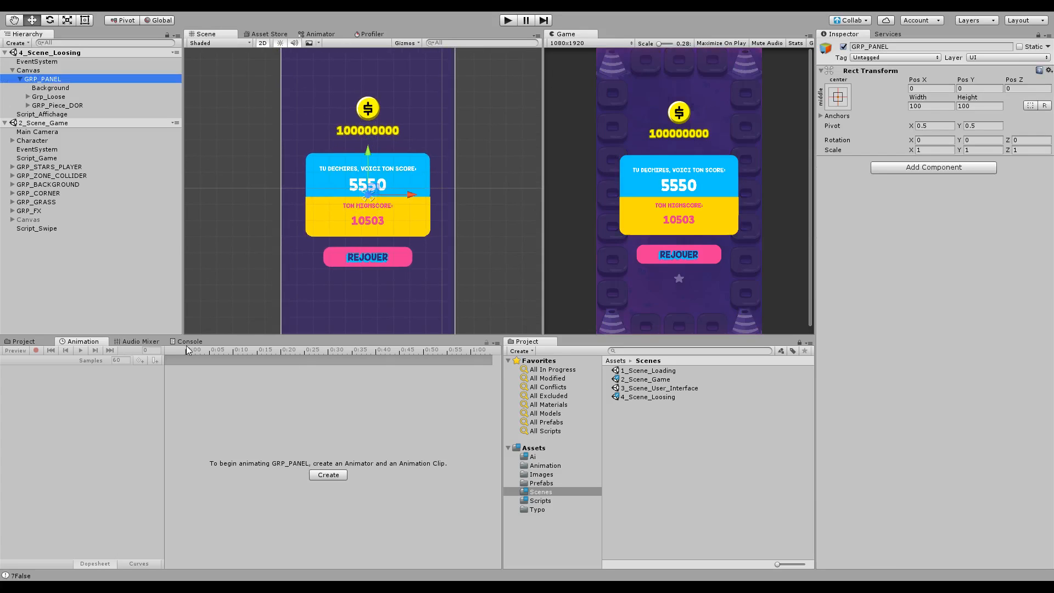
pyautogui.click(321, 475)
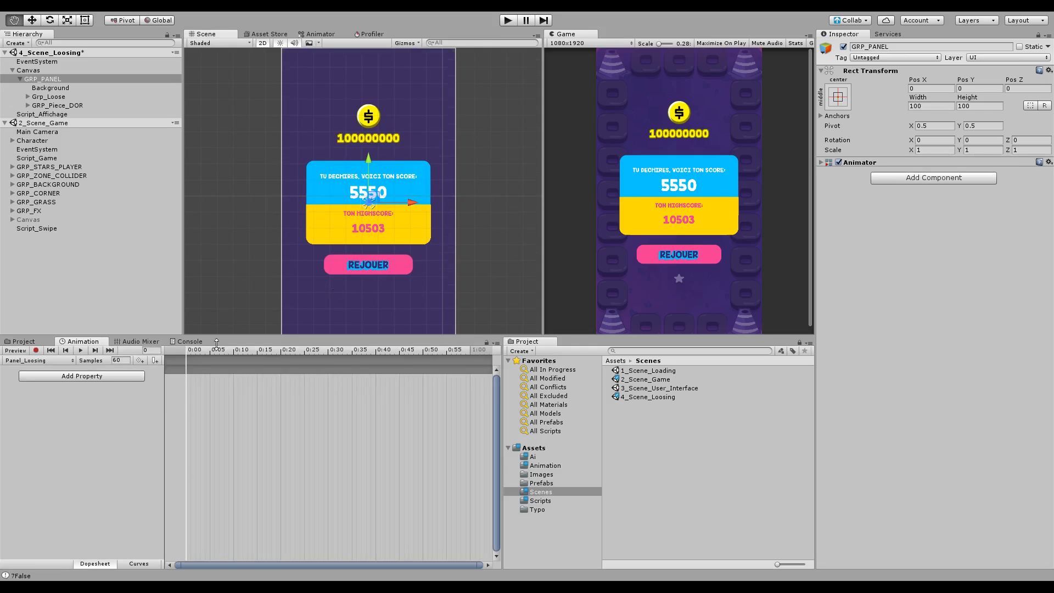
pyautogui.write('24')
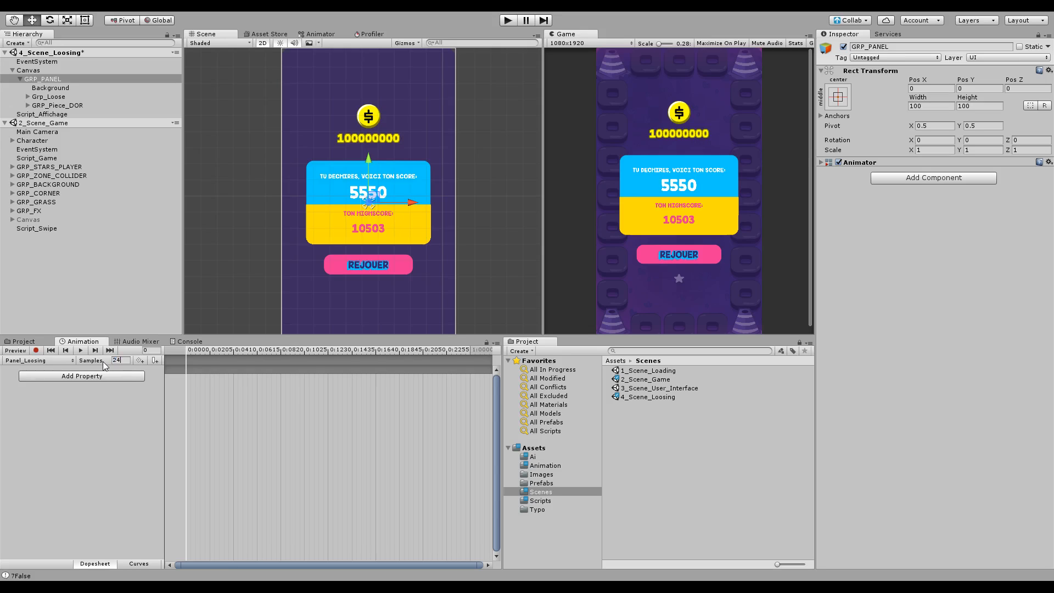
pyautogui.write('24')
pyautogui.scroll(3, 312, 280)
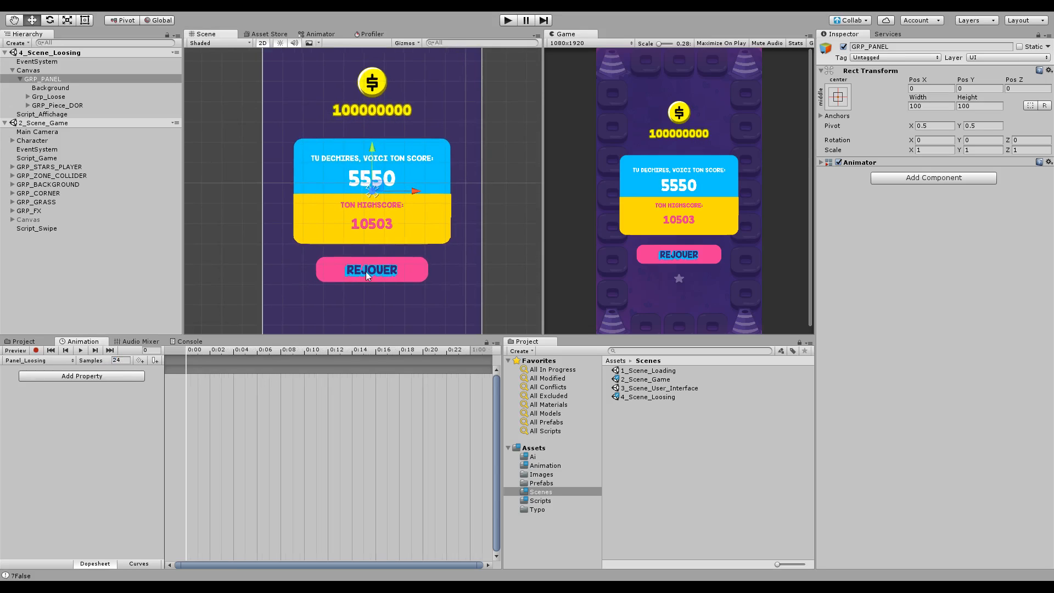
# Start recording the Panel_Loosing clip and key the panel Background's colour alpha at 0 on frame 0
pyautogui.moveTo(199, 350); pyautogui.dragTo(159, 351)
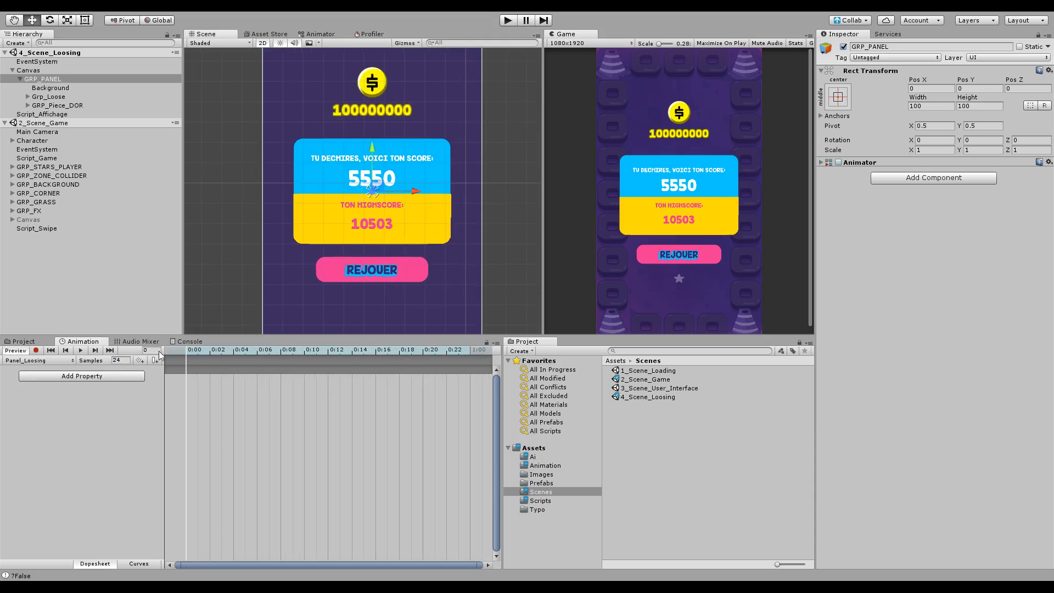
pyautogui.click(36, 350)
pyautogui.moveTo(298, 203); pyautogui.dragTo(295, 192, button='middle')
pyautogui.click(72, 87)
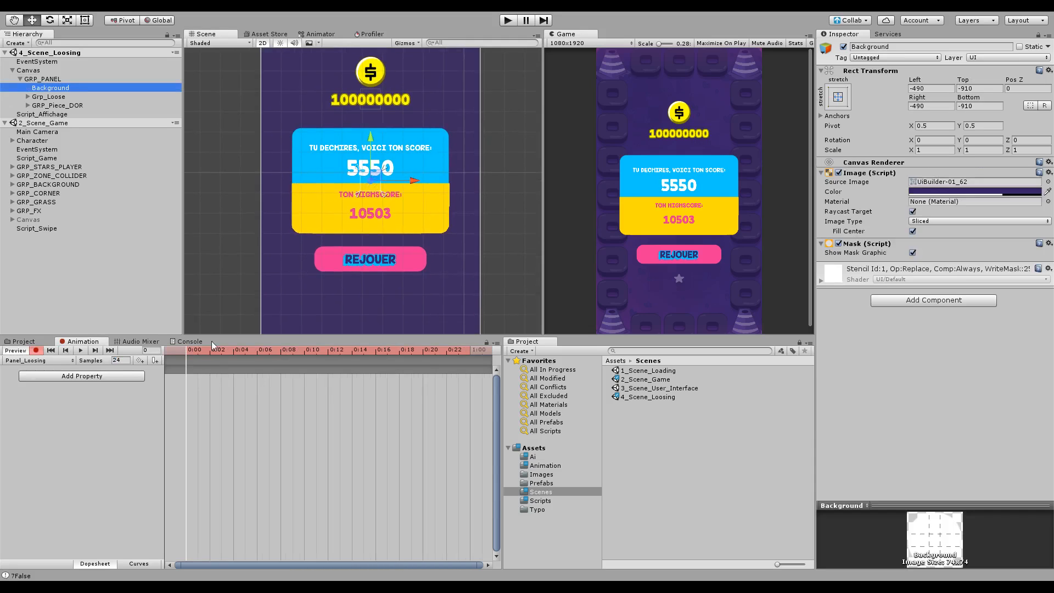
pyautogui.scroll(2, 377, 263)
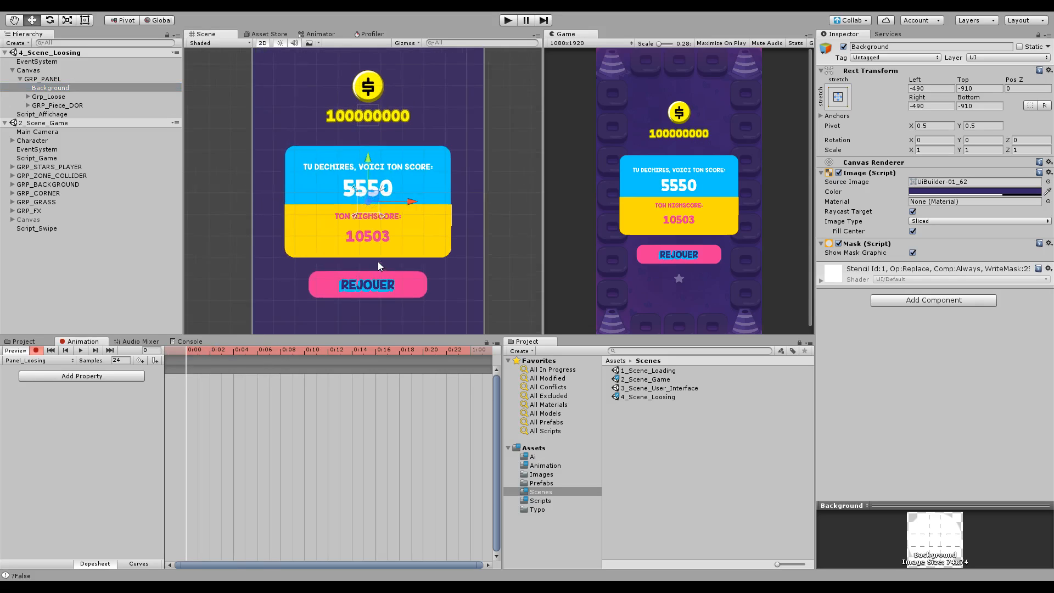
pyautogui.moveTo(378, 265); pyautogui.dragTo(376, 254, button='middle')
pyautogui.moveTo(51, 97); pyautogui.dragTo(68, 93)
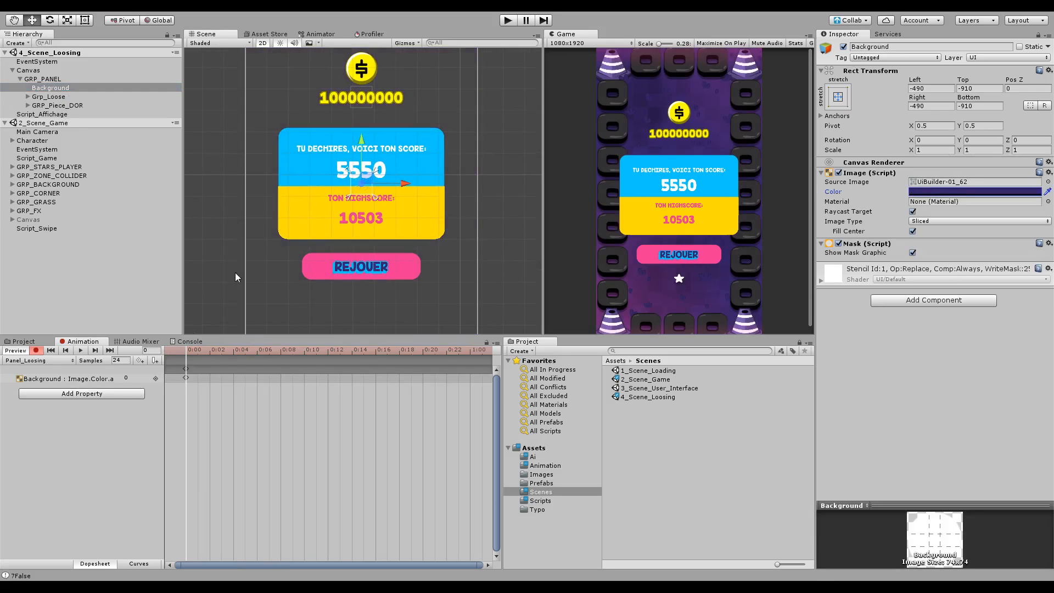
# Key the panel Background's colour alpha at about 0.706 on frame 4
pyautogui.moveTo(193, 354); pyautogui.dragTo(239, 357)
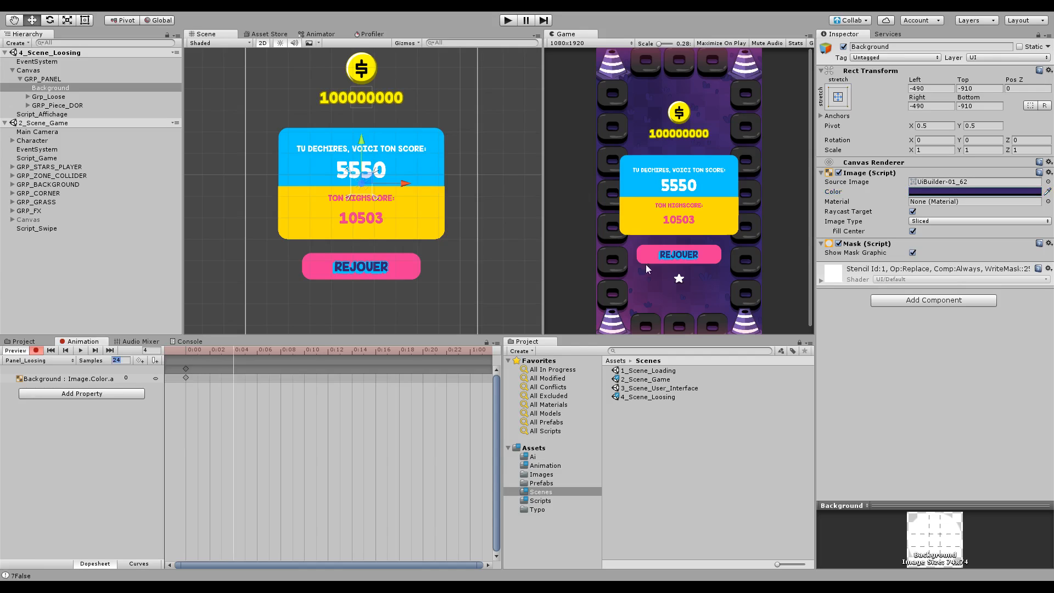
pyautogui.click(517, 253)
pyautogui.click(562, 92)
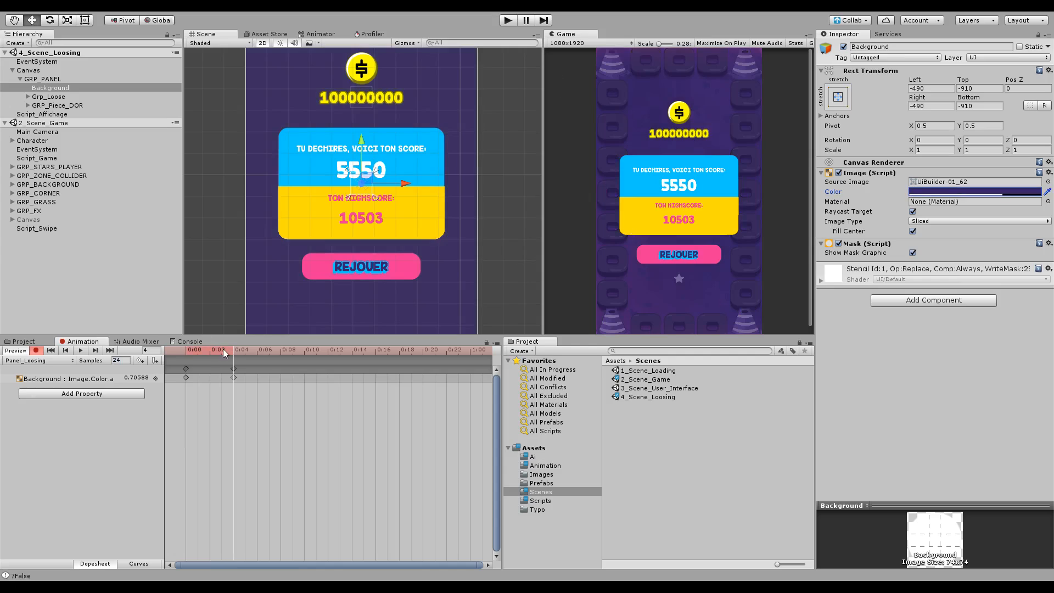
# Preview the background fade and move its end keyframe to frame 6
pyautogui.moveTo(224, 351); pyautogui.dragTo(175, 351)
pyautogui.click(82, 351)
pyautogui.click(81, 351)
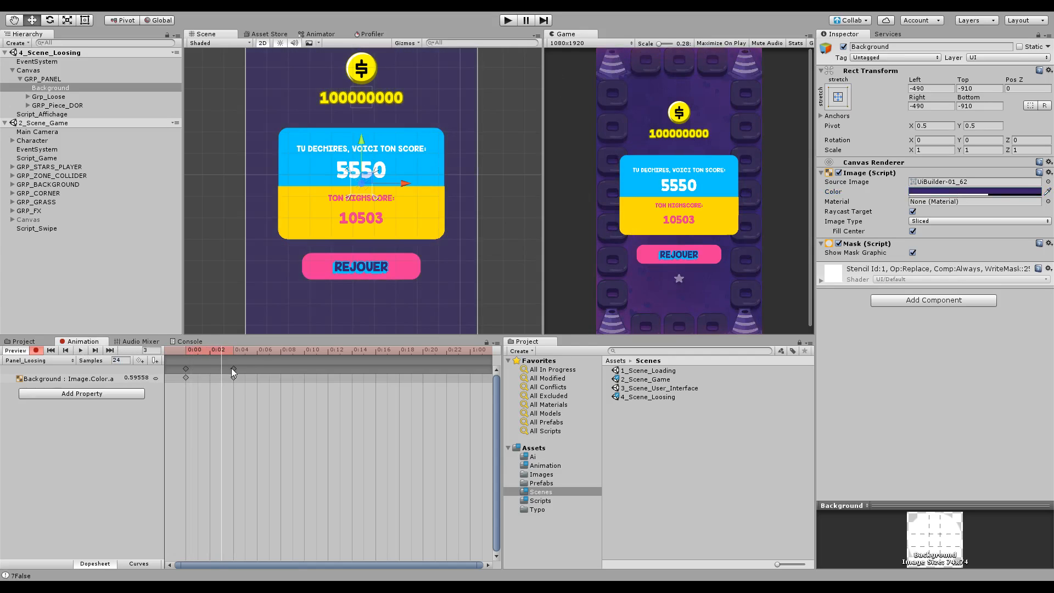
pyautogui.moveTo(233, 368); pyautogui.dragTo(257, 367)
pyautogui.click(259, 354)
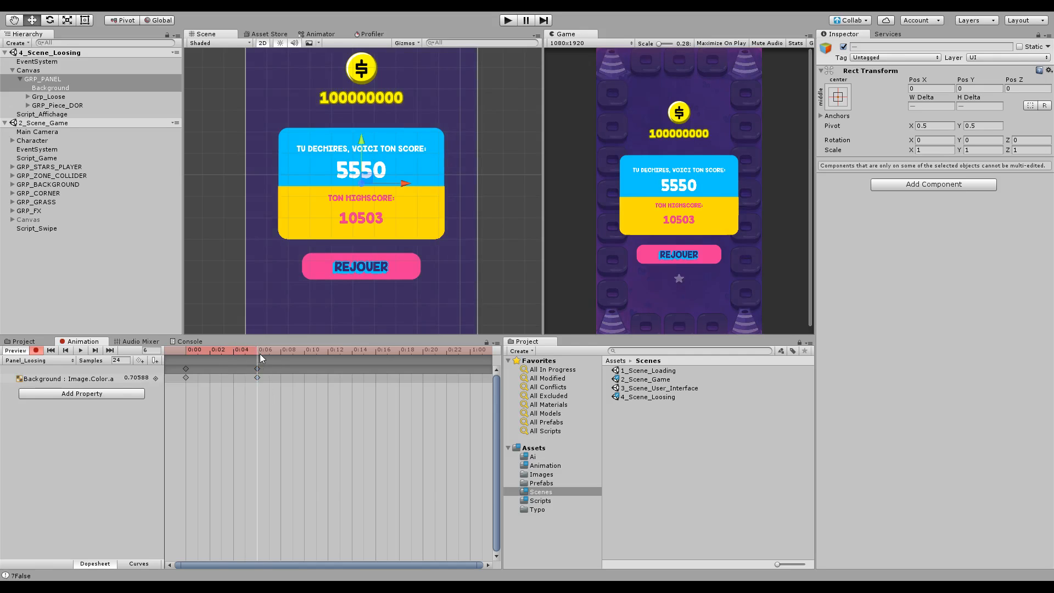
# Expand Grp_Loose, try keying the group slightly lower on frame 6, and undo the move
pyautogui.moveTo(372, 278); pyautogui.dragTo(370, 279, button='middle')
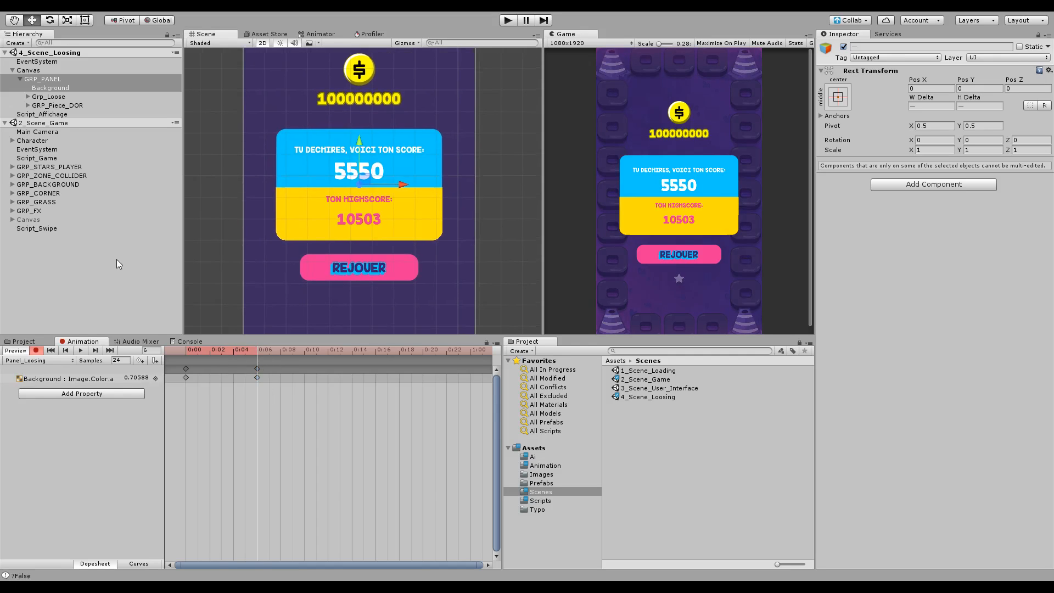
pyautogui.click(116, 259)
pyautogui.click(27, 96)
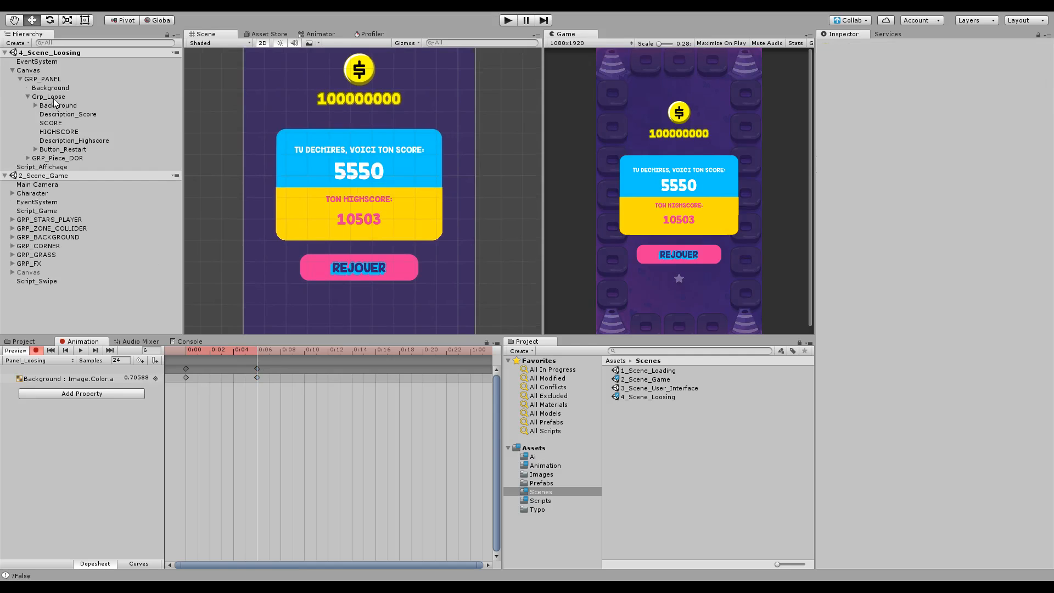
pyautogui.click(51, 97)
pyautogui.moveTo(359, 171)
pyautogui.mouseDown()
pyautogui.moveTo(359, 275)
pyautogui.moveTo(359, 177)
pyautogui.mouseUp()
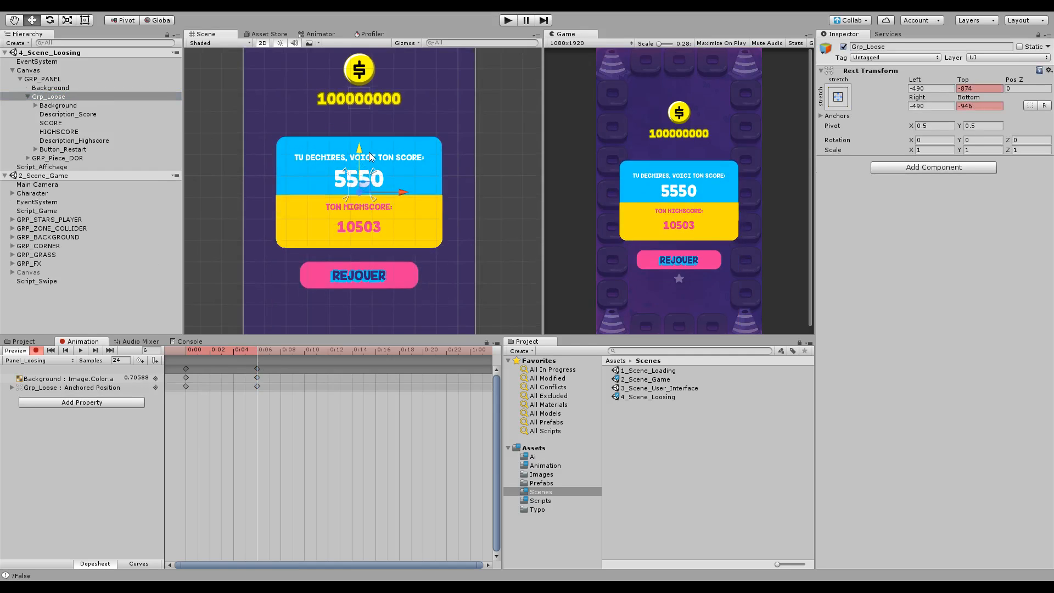
pyautogui.hotkey('ctrl', 'z')
pyautogui.scroll(-8, 395, 235)
pyautogui.moveTo(380, 268); pyautogui.dragTo(380, 222, button='middle')
pyautogui.scroll(-1, 380, 222)
pyautogui.moveTo(255, 351); pyautogui.dragTo(233, 351)
pyautogui.moveTo(374, 250); pyautogui.dragTo(349, 294, button='middle')
pyautogui.scroll(1, 348, 294)
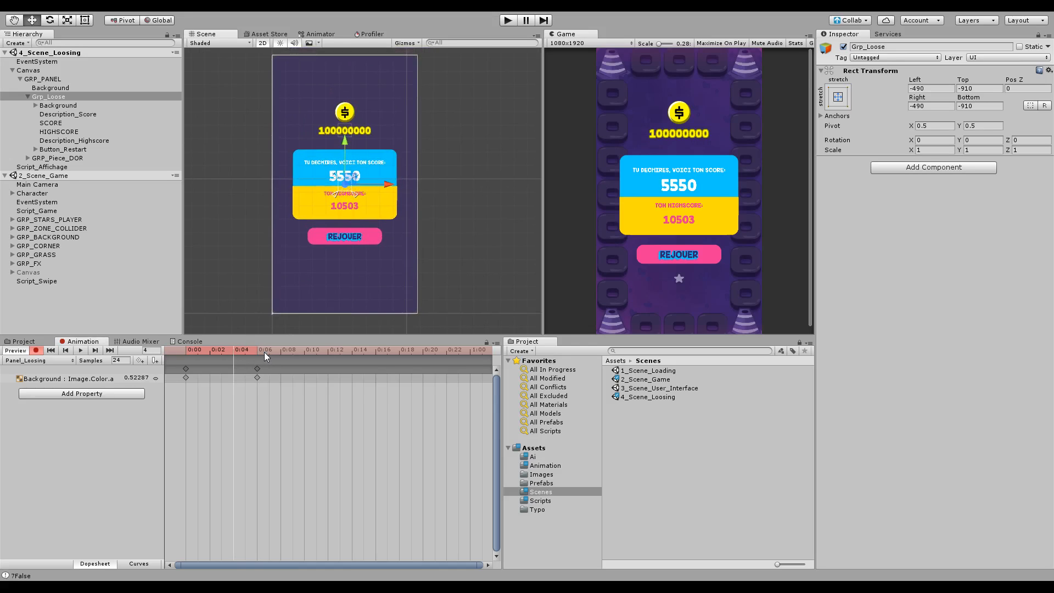
pyautogui.click(48, 97)
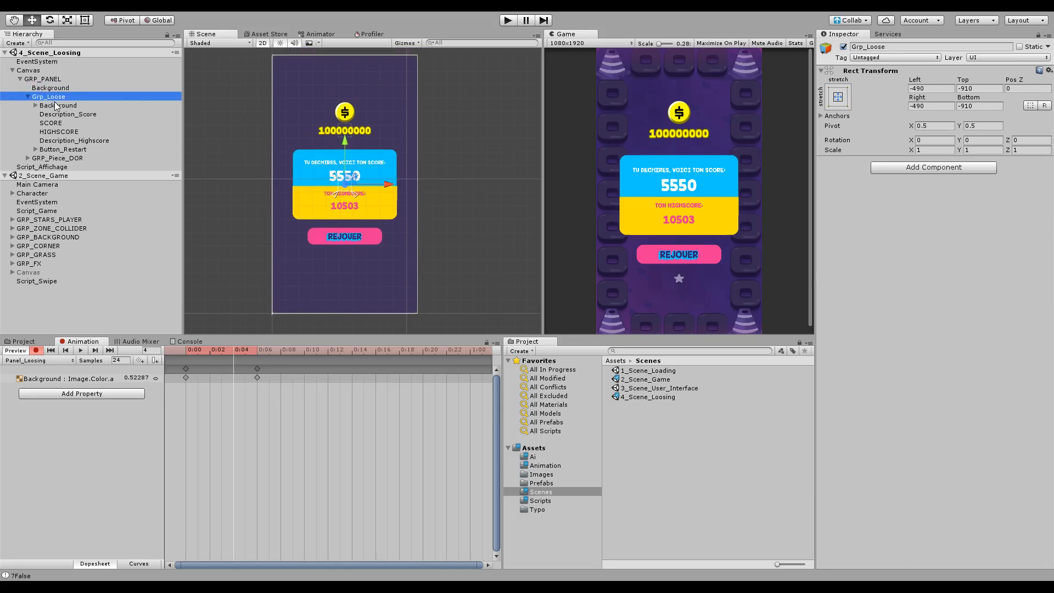
pyautogui.click(55, 106)
pyautogui.click(55, 114)
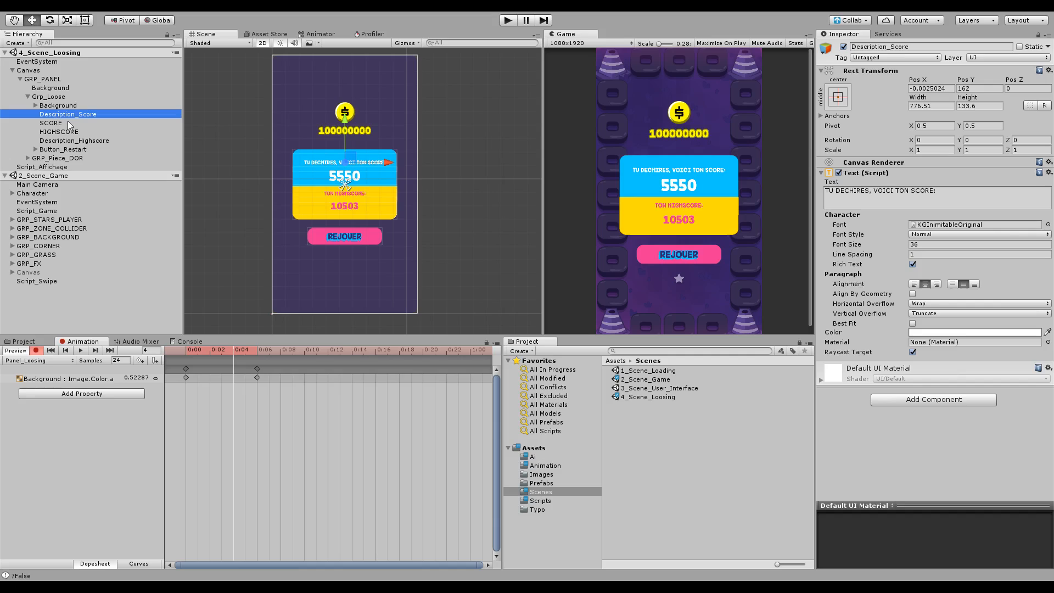
pyautogui.click(58, 105)
pyautogui.moveTo(348, 140)
pyautogui.mouseDown()
pyautogui.moveTo(356, 215)
pyautogui.moveTo(354, 149)
pyautogui.mouseUp()
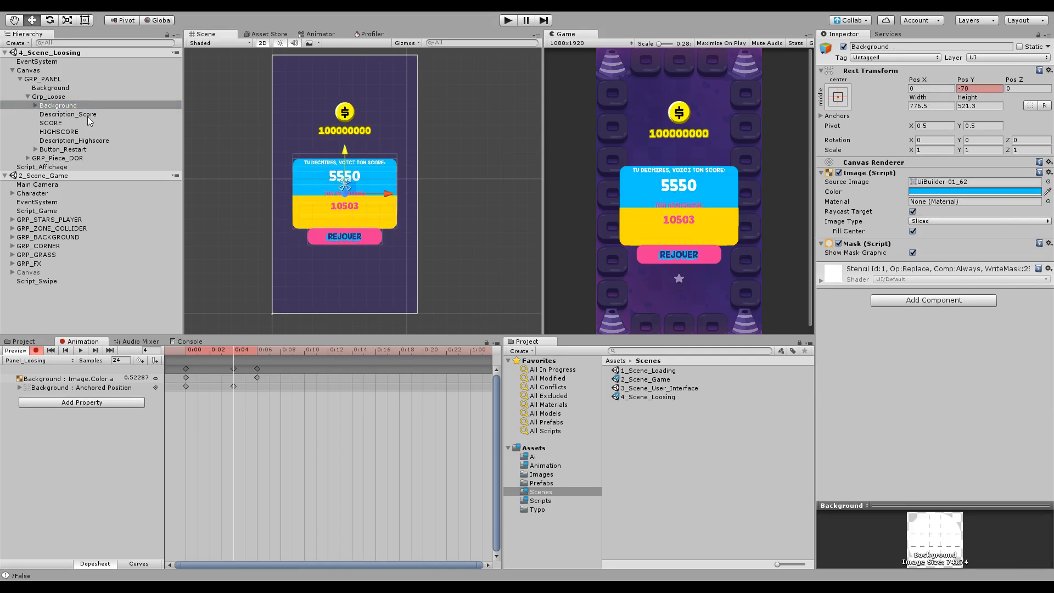
pyautogui.hotkey('ctrl', 'z')
# Key Grp_Loose below the visible screen on frame 4, with Top 520 and Bottom -2340
pyautogui.click(59, 97)
pyautogui.moveTo(291, 331); pyautogui.dragTo(289, 315, button='middle')
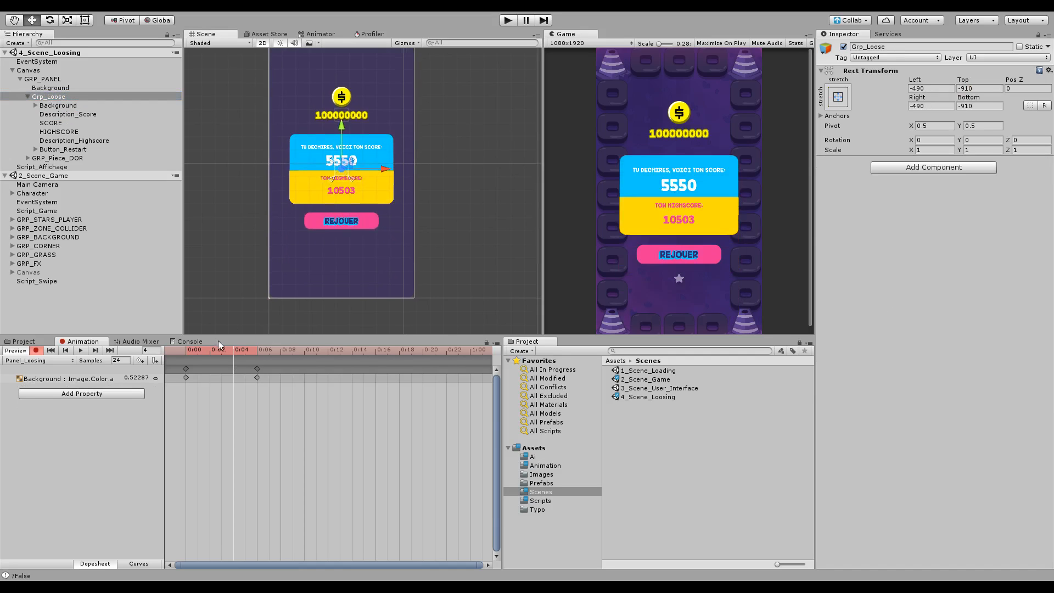
pyautogui.moveTo(181, 351); pyautogui.dragTo(237, 358)
pyautogui.moveTo(348, 119); pyautogui.dragTo(354, 317)
pyautogui.moveTo(367, 275); pyautogui.dragTo(361, 209, button='middle')
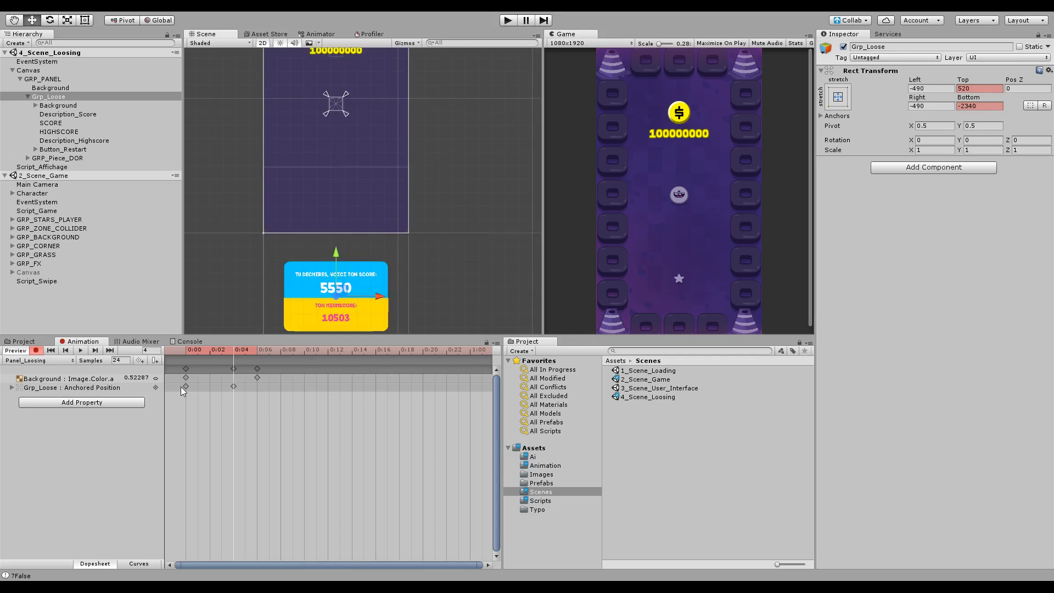
# Move Grp_Loose's frame 0 position key to frame 10 and paste a copy of it on frame 14
pyautogui.click(186, 387)
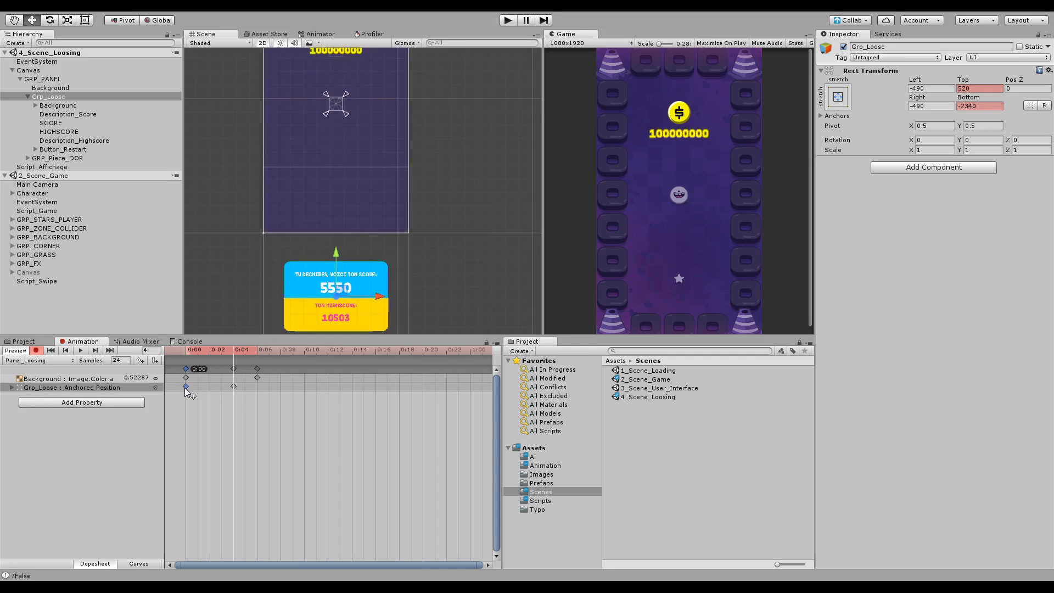
pyautogui.moveTo(185, 387); pyautogui.dragTo(309, 392)
pyautogui.moveTo(245, 352); pyautogui.dragTo(304, 352)
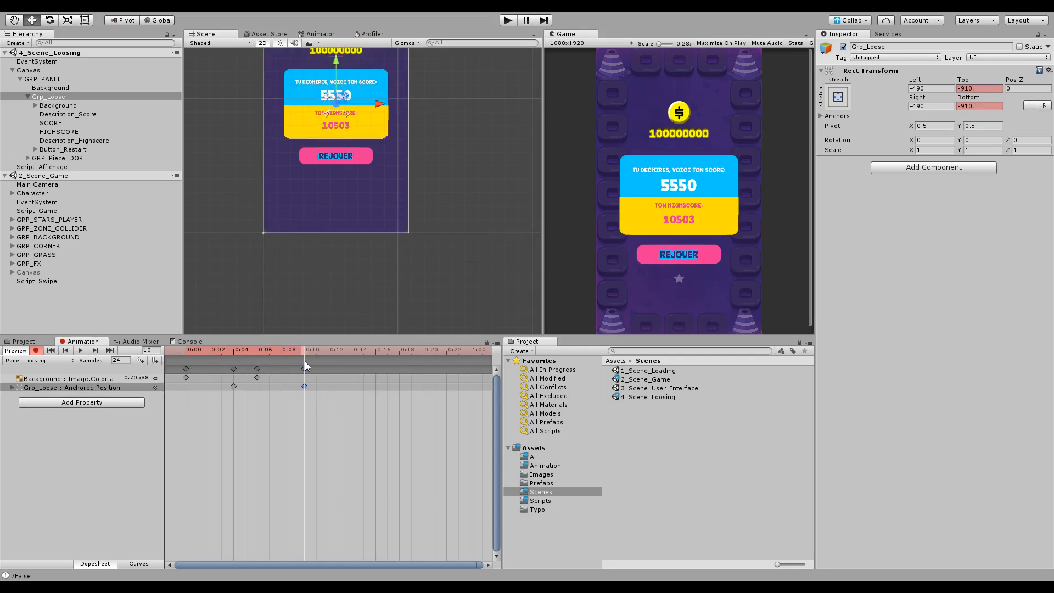
pyautogui.click(354, 351)
pyautogui.hotkey('ctrl', 'v')
# Lower Grp_Loose slightly on frame 10 and preview the panel's slide-in
pyautogui.click(305, 351)
pyautogui.moveTo(313, 352); pyautogui.dragTo(152, 356)
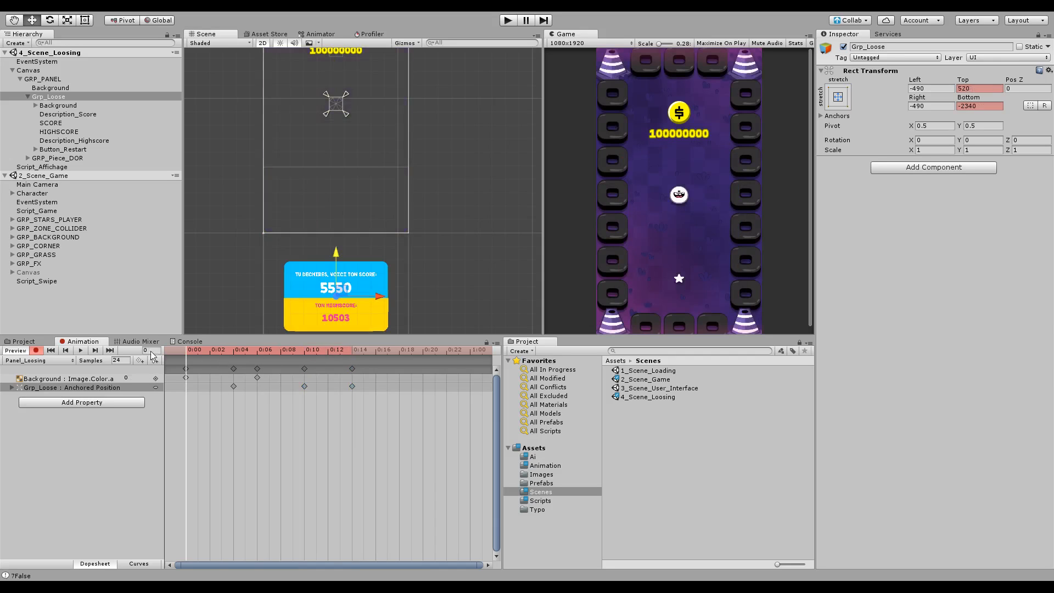
pyautogui.click(81, 350)
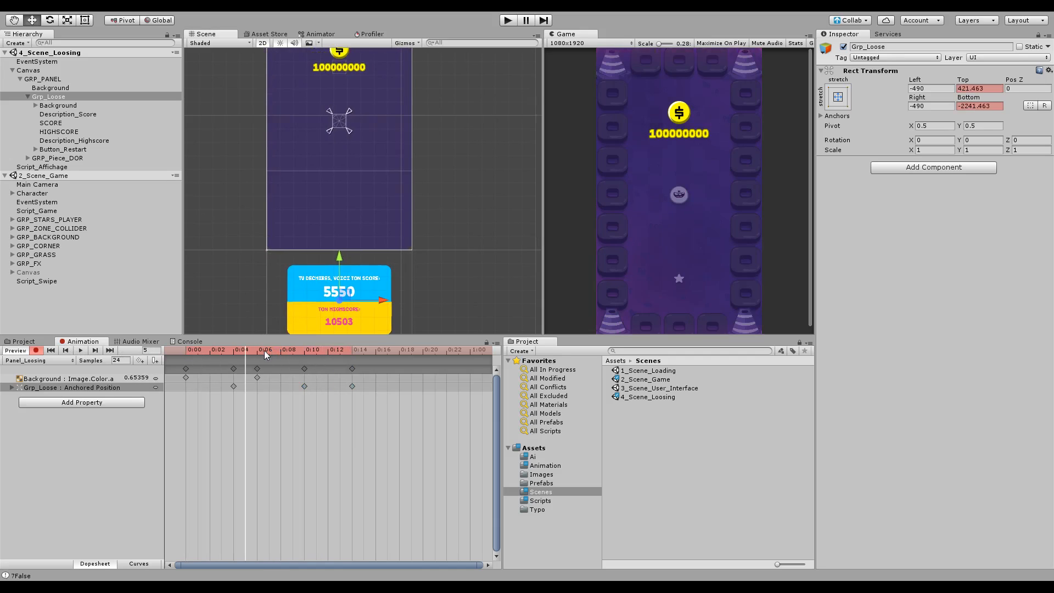
# Key Button_Restart at Pos Y -775 on frame 10, move its frame 0 position key to frame 17, and preview the clip
pyautogui.click(81, 150)
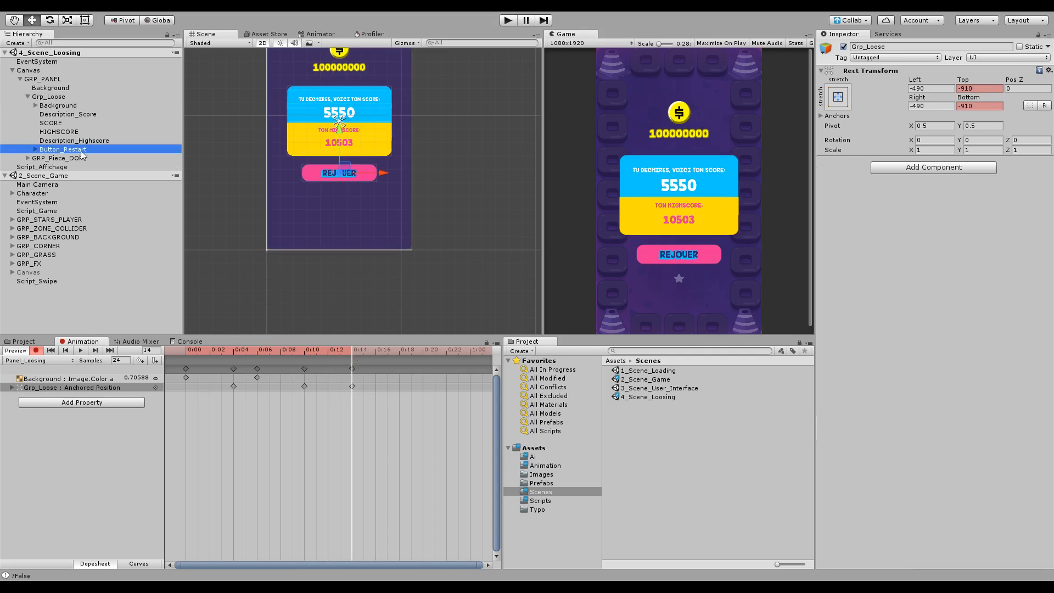
pyautogui.click(311, 352)
pyautogui.moveTo(310, 352); pyautogui.dragTo(303, 356)
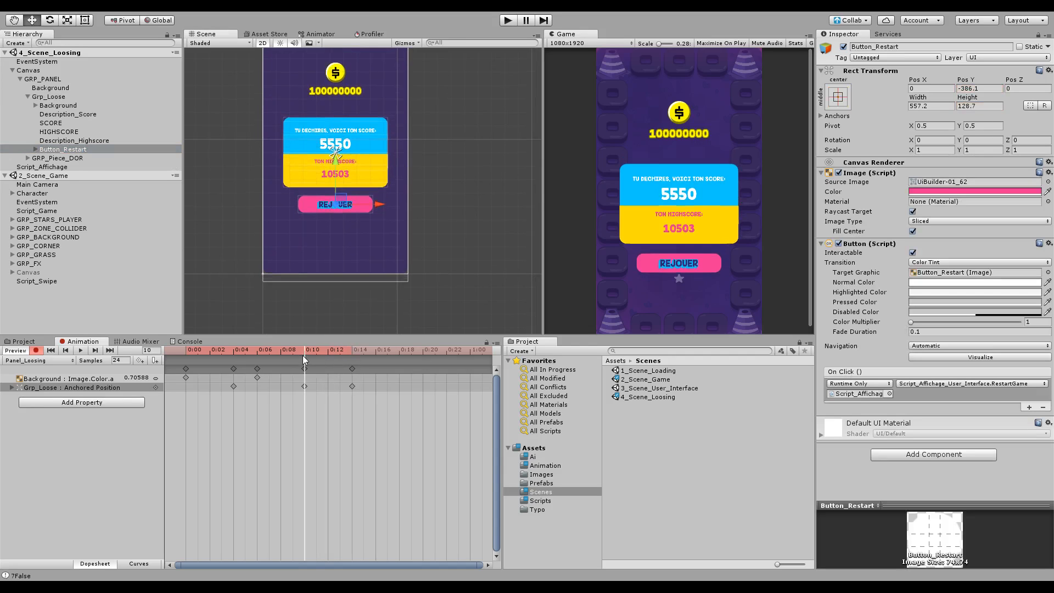
pyautogui.moveTo(333, 208)
pyautogui.mouseDown()
pyautogui.moveTo(334, 261)
pyautogui.moveTo(346, 210)
pyautogui.mouseUp()
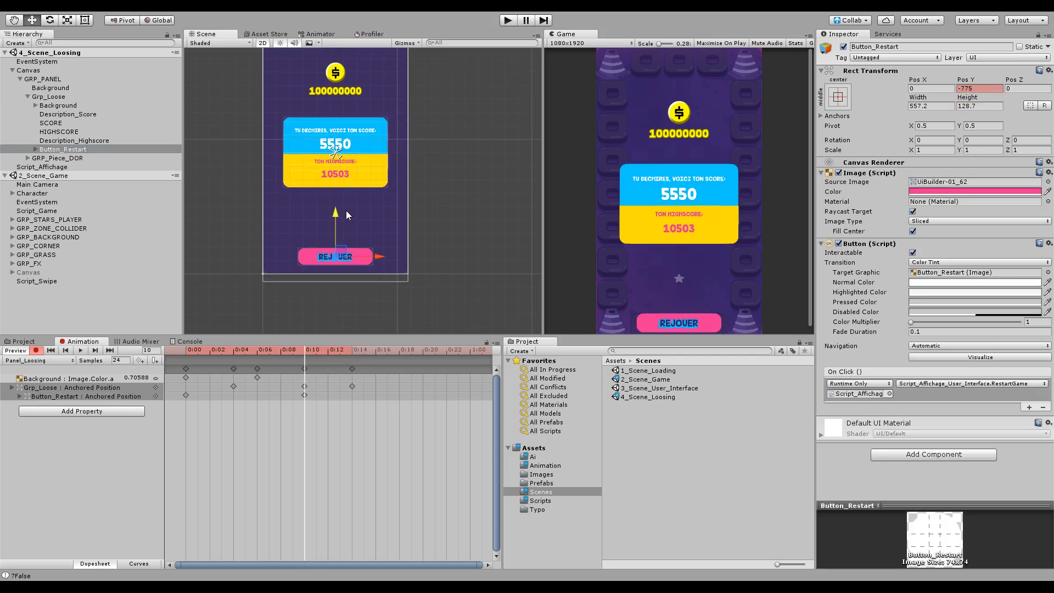
pyautogui.moveTo(185, 396); pyautogui.dragTo(388, 396)
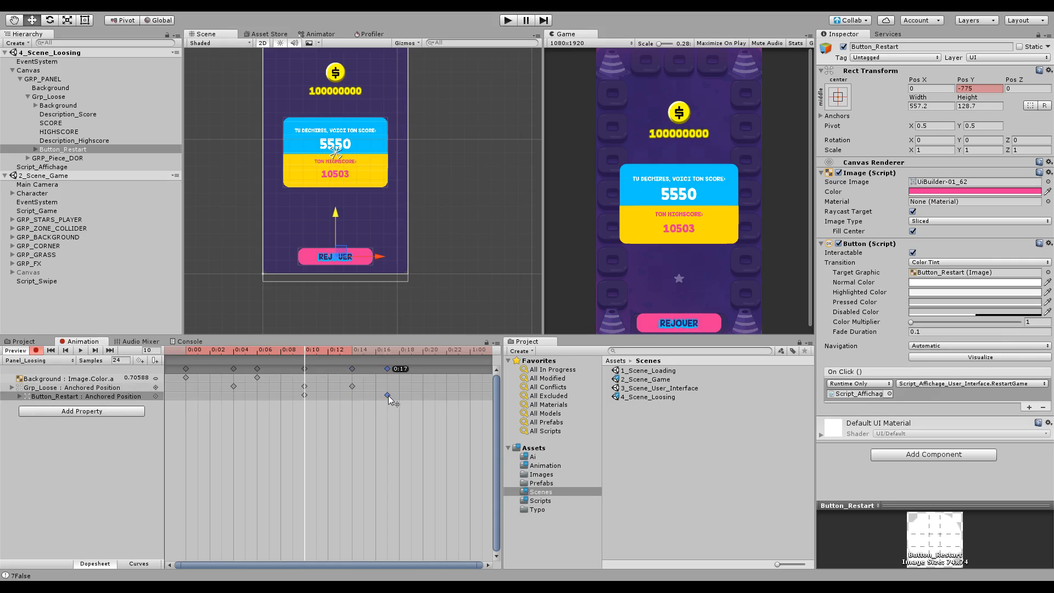
pyautogui.click(349, 351)
pyautogui.click(80, 350)
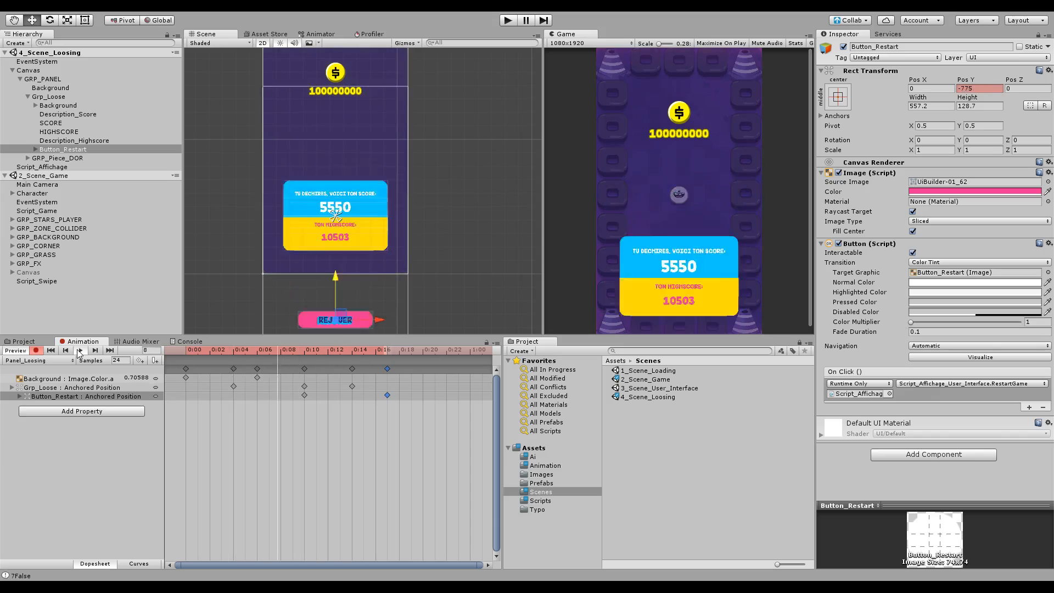
# Shift Button_Restart's two position keys to frames 14 and 21, and lower the button off-screen to Pos Y -1308 on frame 14
pyautogui.click(406, 418)
pyautogui.moveTo(434, 422); pyautogui.dragTo(352, 396)
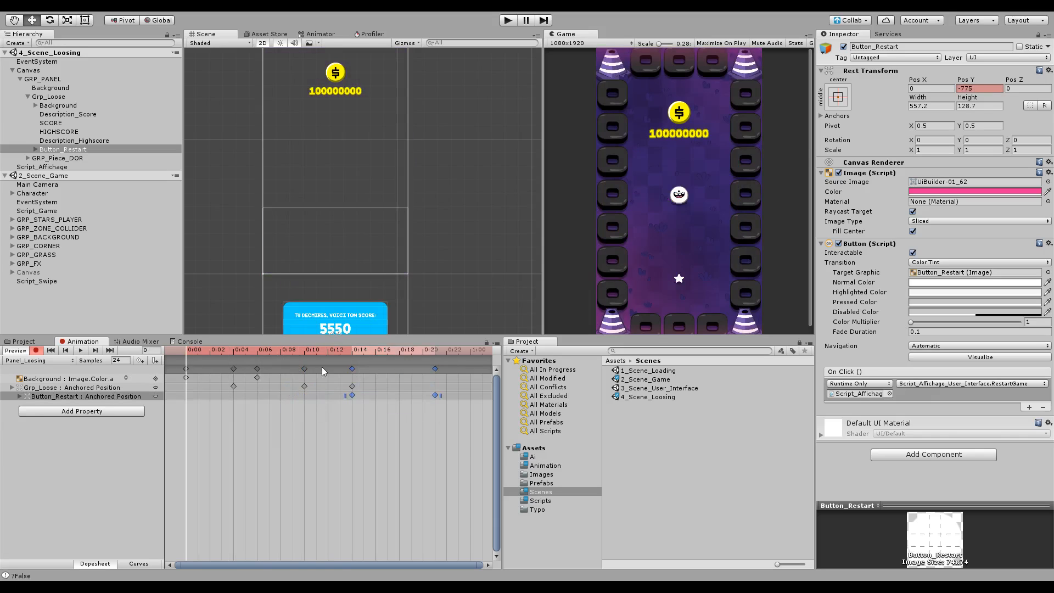
pyautogui.moveTo(328, 354); pyautogui.dragTo(356, 361)
pyautogui.moveTo(331, 208); pyautogui.dragTo(340, 278)
# Copy Button_Restart's frame 21 position key to frames 19 and 24, and nudge the button slightly on frame 19
pyautogui.moveTo(353, 350); pyautogui.dragTo(415, 353)
pyautogui.click(435, 396)
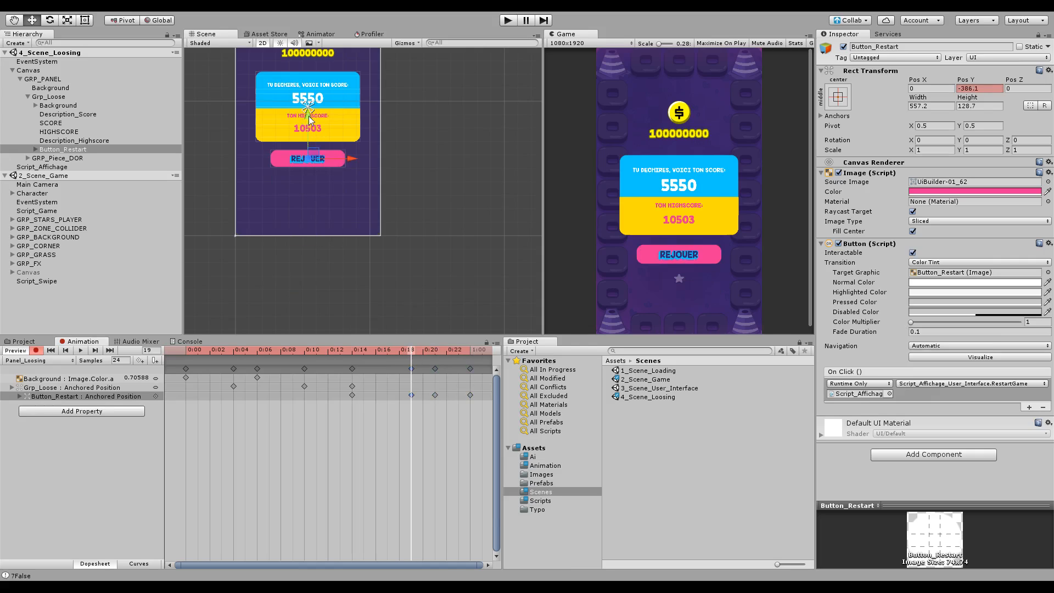
pyautogui.moveTo(308, 116); pyautogui.dragTo(309, 119)
pyautogui.moveTo(422, 351); pyautogui.dragTo(432, 351)
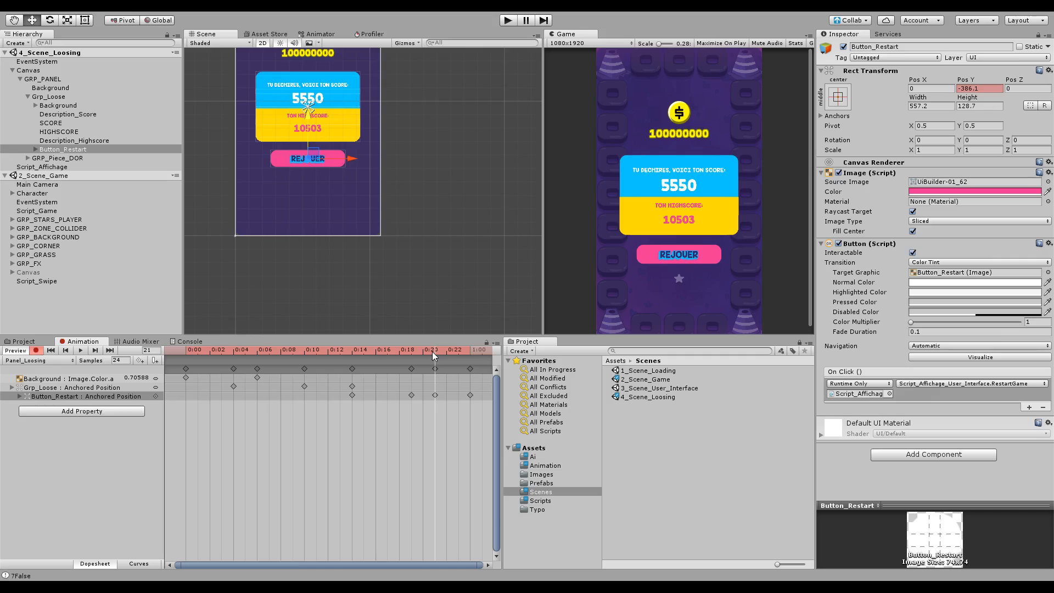
# Paste Button_Restart's frame 21 position key on frame 23 and move its last position key to frame 25
pyautogui.click(435, 396)
pyautogui.click(453, 351)
pyautogui.hotkey('ctrl', 'v')
pyautogui.moveTo(469, 369); pyautogui.dragTo(481, 369)
# Key Button_Restart's scale uniformly at about 1.08 on frame 23
pyautogui.moveTo(248, 186); pyautogui.dragTo(250, 201, button='middle')
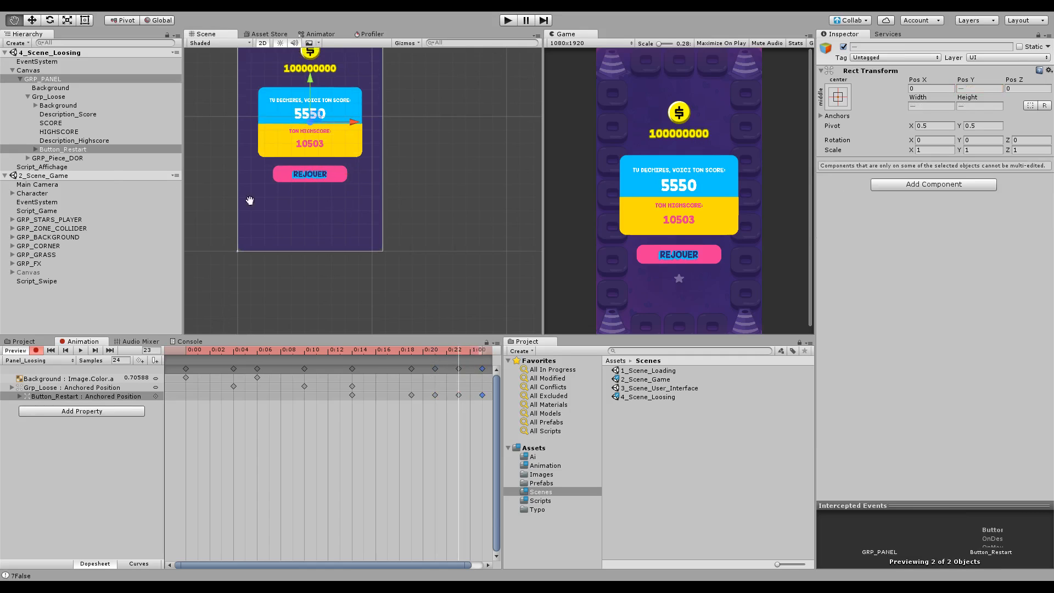
pyautogui.click(84, 149)
pyautogui.press('t')
pyautogui.moveTo(312, 175); pyautogui.dragTo(317, 179)
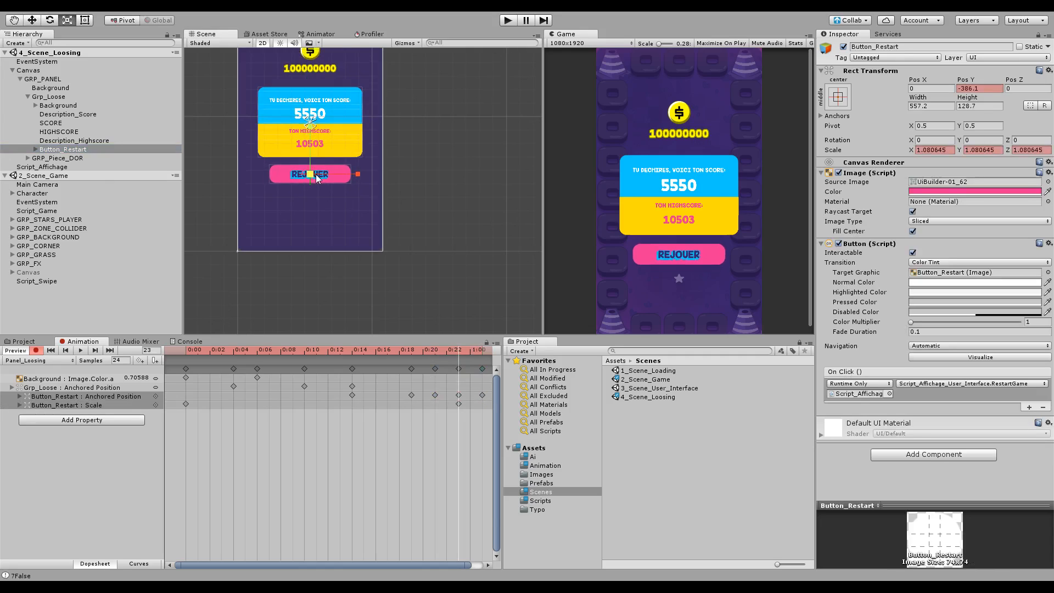
# Move Button_Restart's frame 0 scale key to frame 21, paste a copy on frame 25, and preview the clip
pyautogui.moveTo(185, 404); pyautogui.dragTo(435, 403)
pyautogui.click(477, 348)
pyautogui.hotkey('ctrl', 'v')
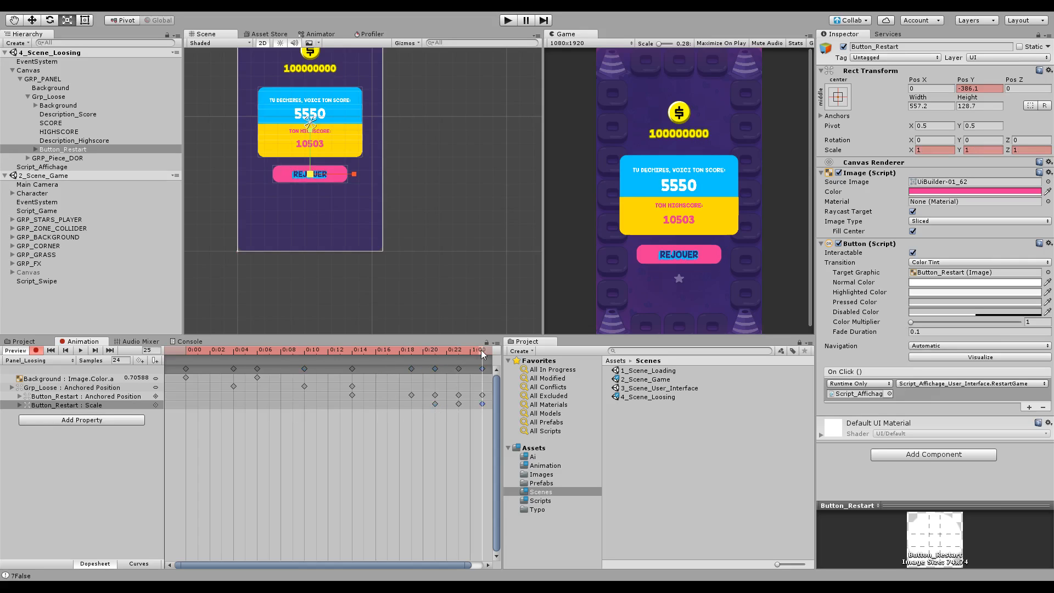
pyautogui.moveTo(481, 351); pyautogui.dragTo(247, 367)
pyautogui.click(81, 350)
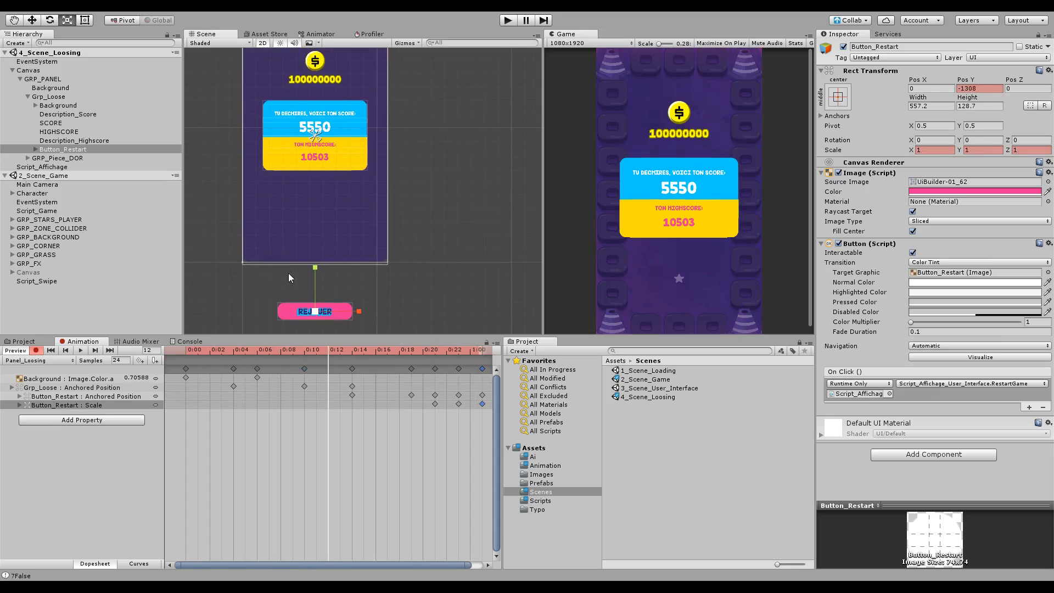
# Inspect GRP_Piece_DOR and the SCORE text up close with the panel shown at frame 25
pyautogui.moveTo(274, 302); pyautogui.dragTo(258, 282, button='middle')
pyautogui.moveTo(472, 565); pyautogui.dragTo(484, 566)
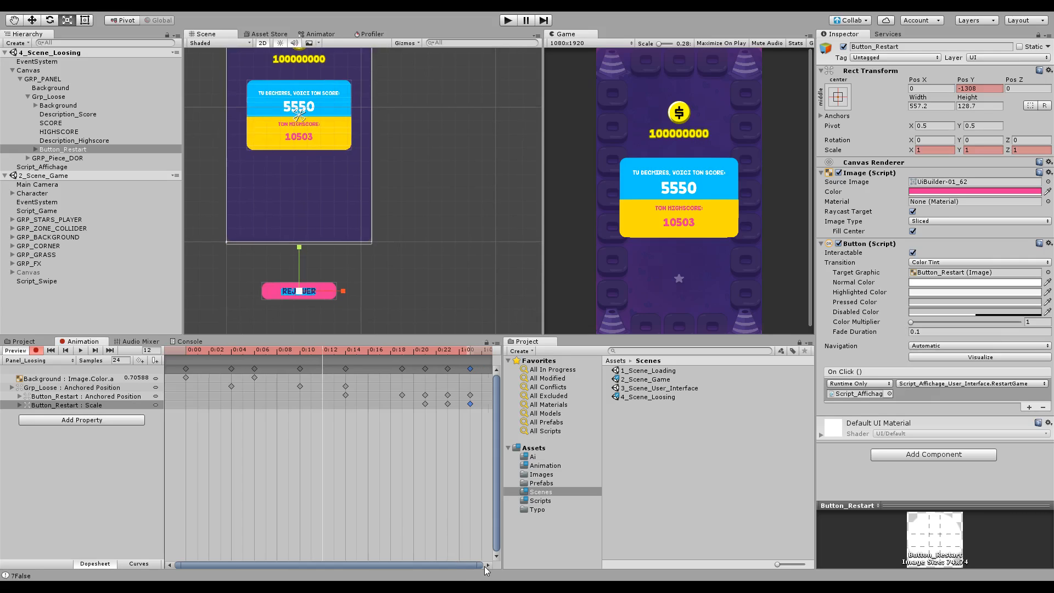
pyautogui.scroll(-5, 419, 489)
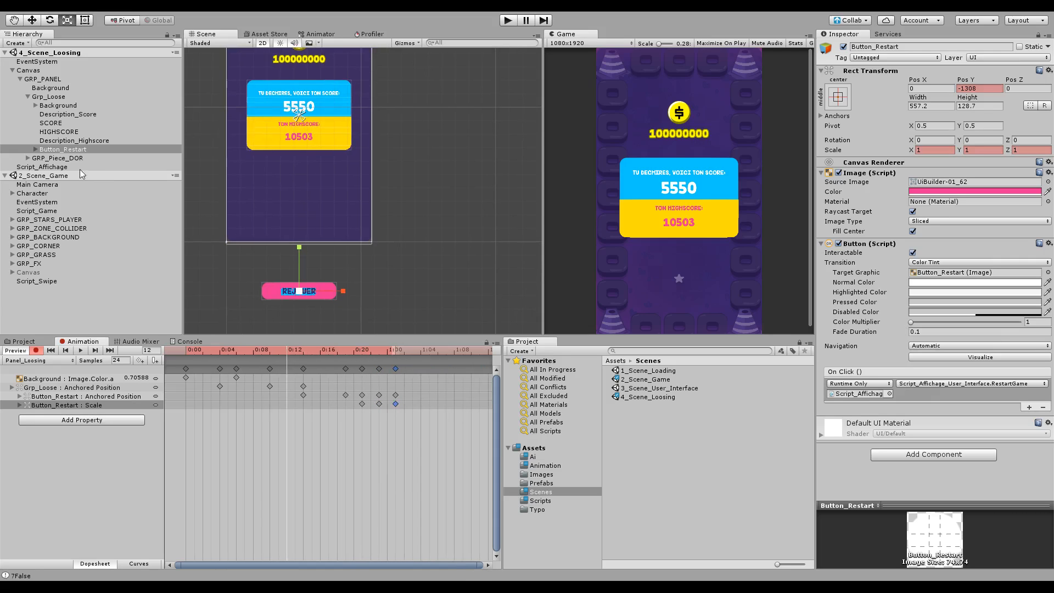
pyautogui.moveTo(308, 150); pyautogui.dragTo(377, 199, button='middle')
pyautogui.click(71, 158)
pyautogui.press('w')
pyautogui.moveTo(250, 351); pyautogui.dragTo(398, 362)
pyautogui.moveTo(325, 193); pyautogui.dragTo(312, 212, button='middle')
pyautogui.scroll(2, 311, 212)
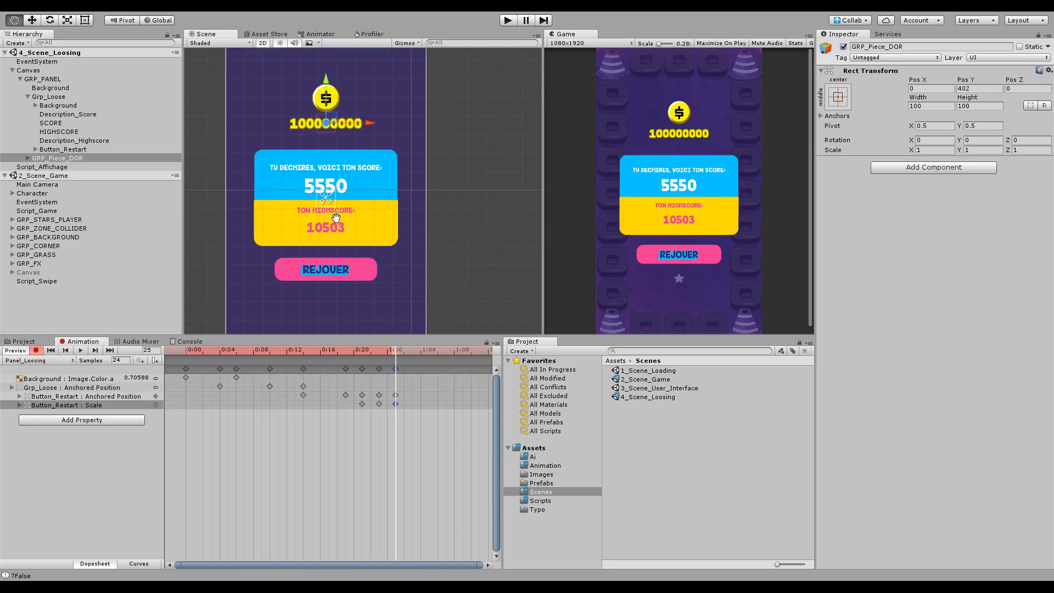
pyautogui.click(50, 123)
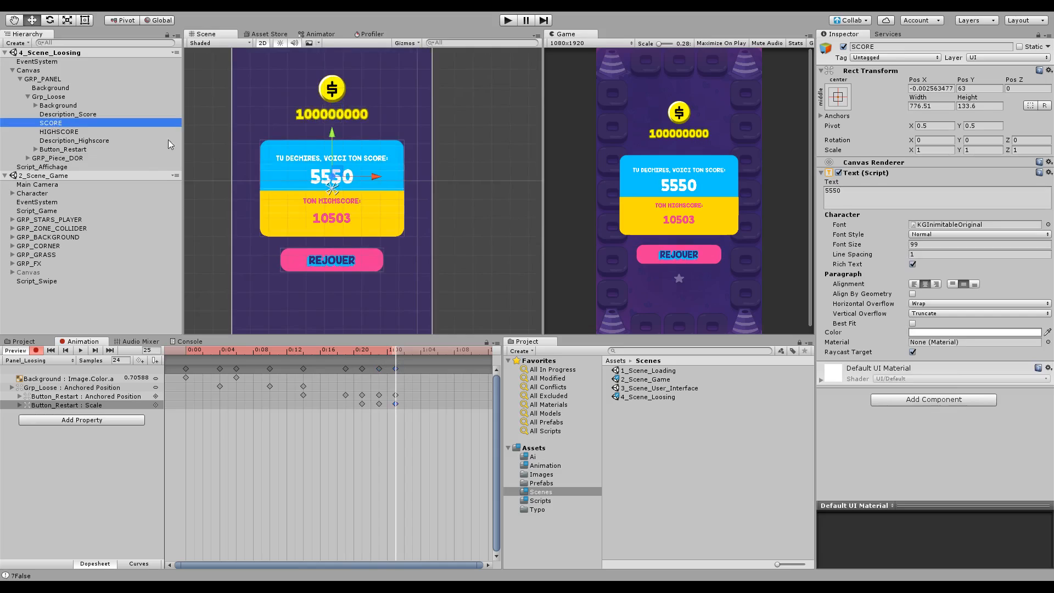
pyautogui.press('f')
pyautogui.moveTo(248, 164)
pyautogui.mouseDown(button='middle')
pyautogui.moveTo(263, 190)
pyautogui.moveTo(263, 174)
pyautogui.mouseUp(button='middle')
pyautogui.scroll(-4, 259, 170)
pyautogui.scroll(6, 259, 170)
pyautogui.scroll(-1, 271, 176)
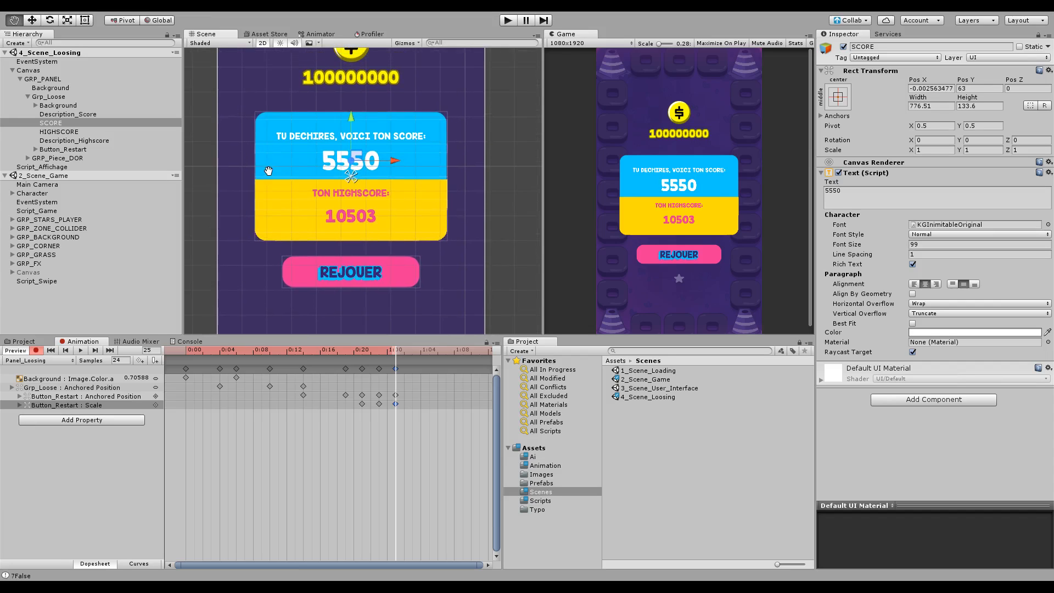
# Select Description_Score and shift all of Button_Restart's position and scale keys to start at about frame 36
pyautogui.press('Up')
pyautogui.scroll(2, 272, 149)
pyautogui.moveTo(278, 171); pyautogui.dragTo(281, 175, button='middle')
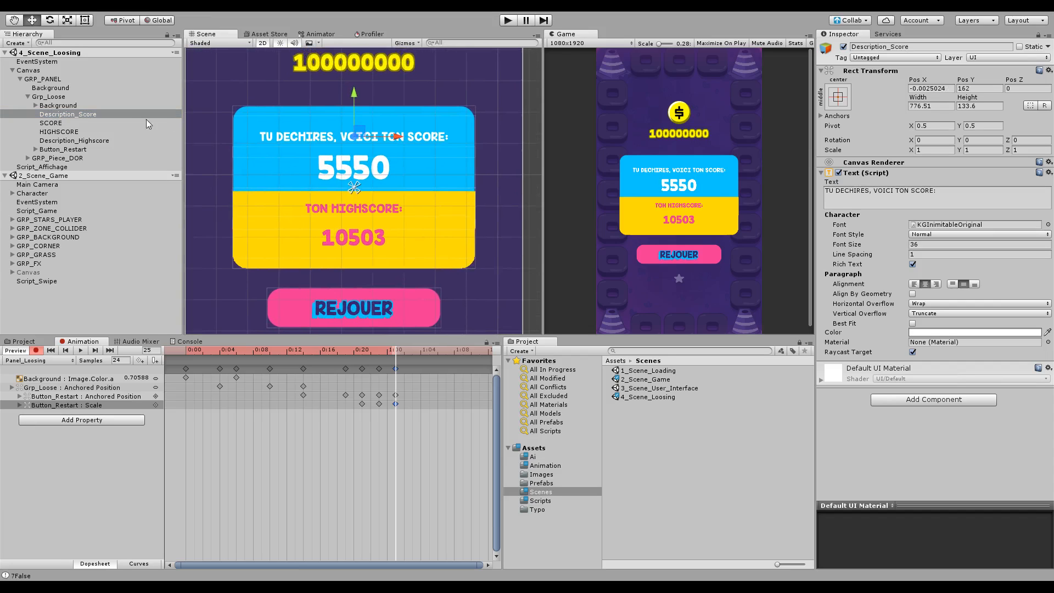
pyautogui.moveTo(464, 163); pyautogui.dragTo(463, 173, button='middle')
pyautogui.moveTo(393, 351); pyautogui.dragTo(488, 406)
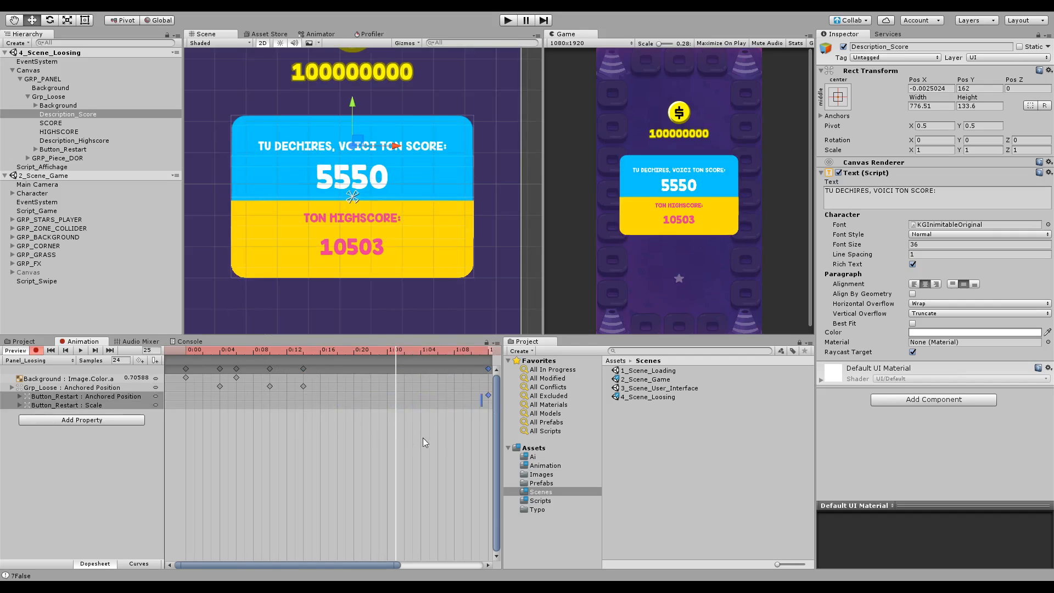
pyautogui.click(423, 436)
# Key Description_Score's X and Y scale at 0 on frame 14
pyautogui.moveTo(393, 353); pyautogui.dragTo(304, 375)
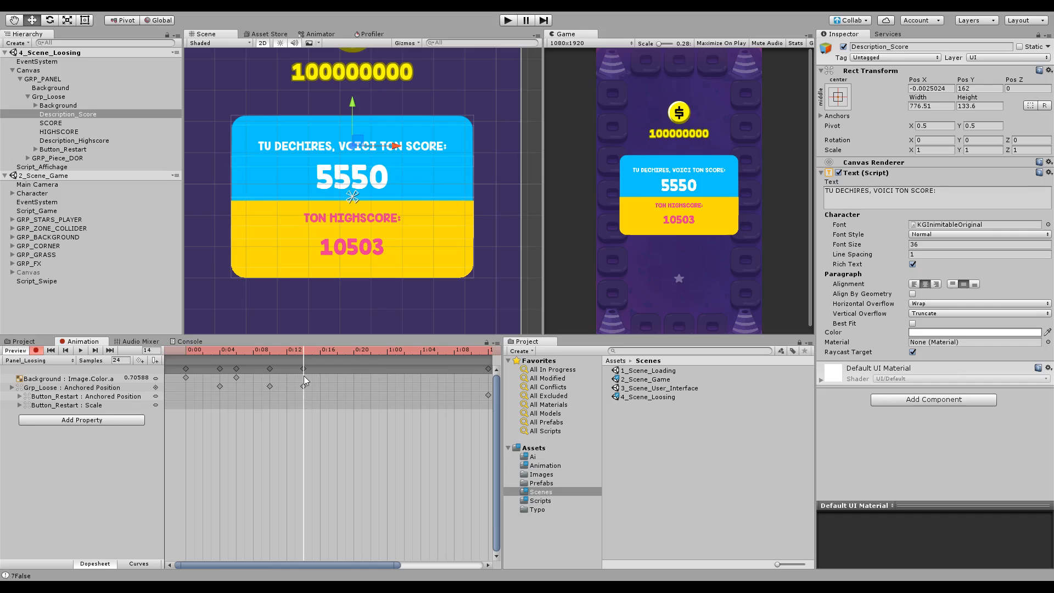
pyautogui.moveTo(282, 152); pyautogui.dragTo(280, 157, button='middle')
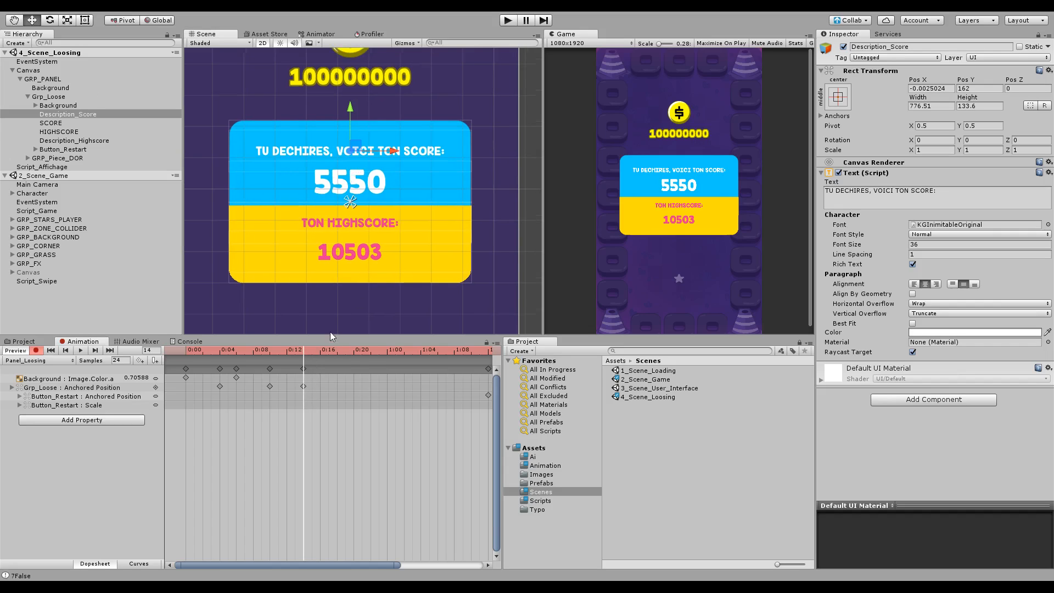
pyautogui.click(933, 150)
pyautogui.write('0')
pyautogui.click(975, 150)
pyautogui.write('0')
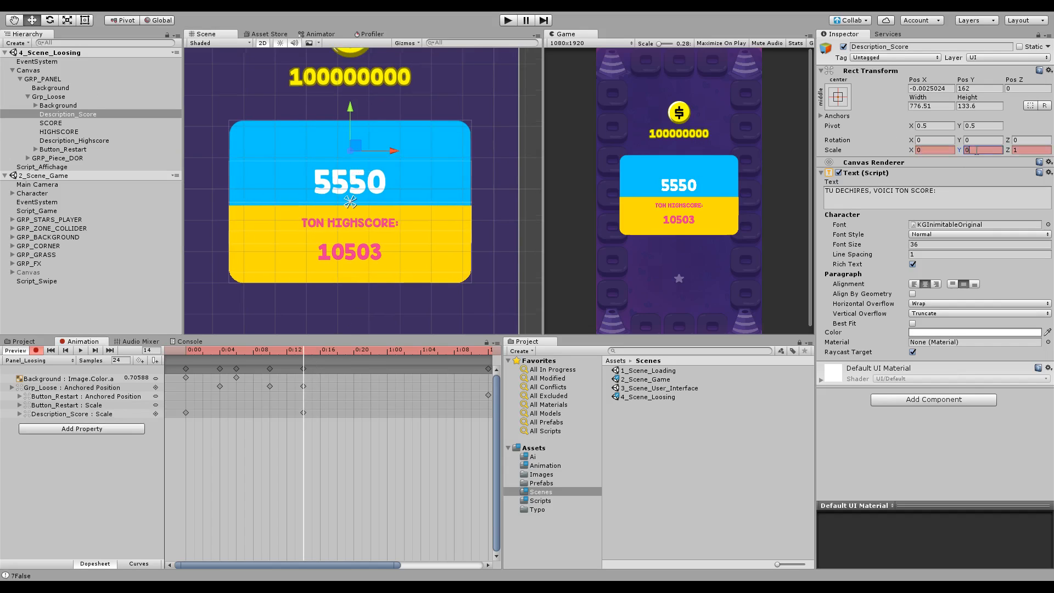
# Place Description_Score's two scale keys on frames 13 and 15, and add a scale key of 1 on frame 17
pyautogui.moveTo(186, 412); pyautogui.dragTo(320, 412)
pyautogui.moveTo(335, 442); pyautogui.dragTo(312, 414)
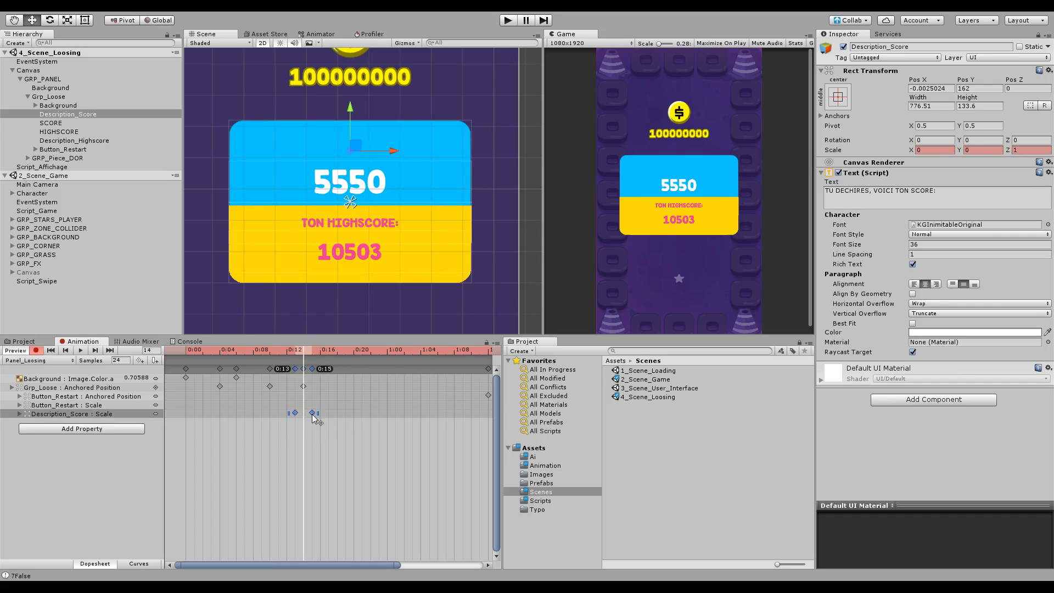
pyautogui.click(327, 352)
pyautogui.press('k')
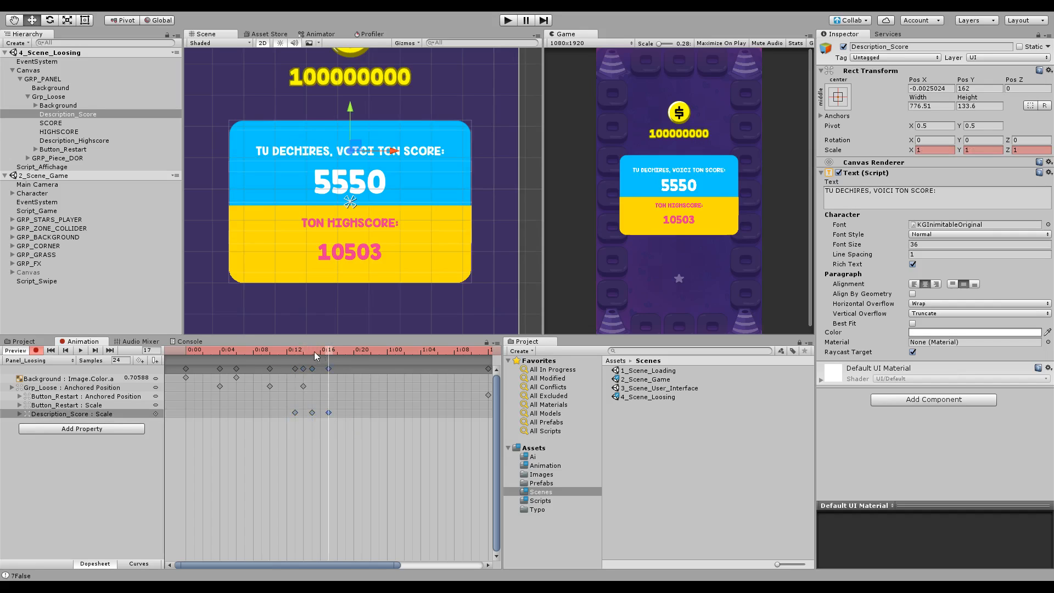
# Key Description_Score's scale uniformly at about 1.09 on frame 15
pyautogui.click(303, 351)
pyautogui.click(308, 350)
pyautogui.press('r')
pyautogui.moveTo(349, 150); pyautogui.dragTo(355, 153)
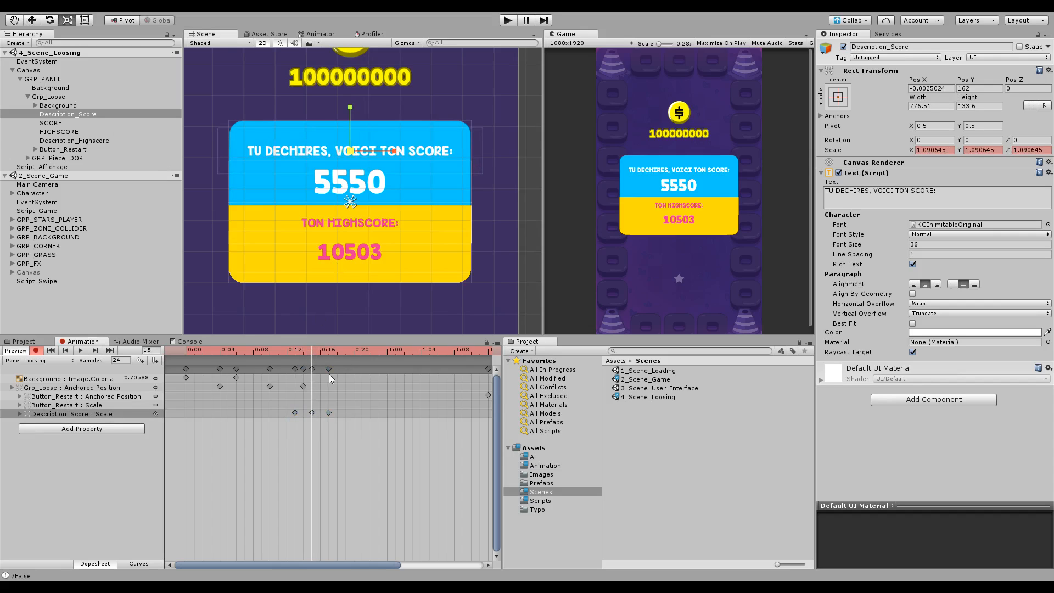
# Key SCORE's position raised to Pos Y 186 on frame 15, and move its original-position key to frame 19
pyautogui.moveTo(302, 350); pyautogui.dragTo(335, 380)
pyautogui.click(55, 123)
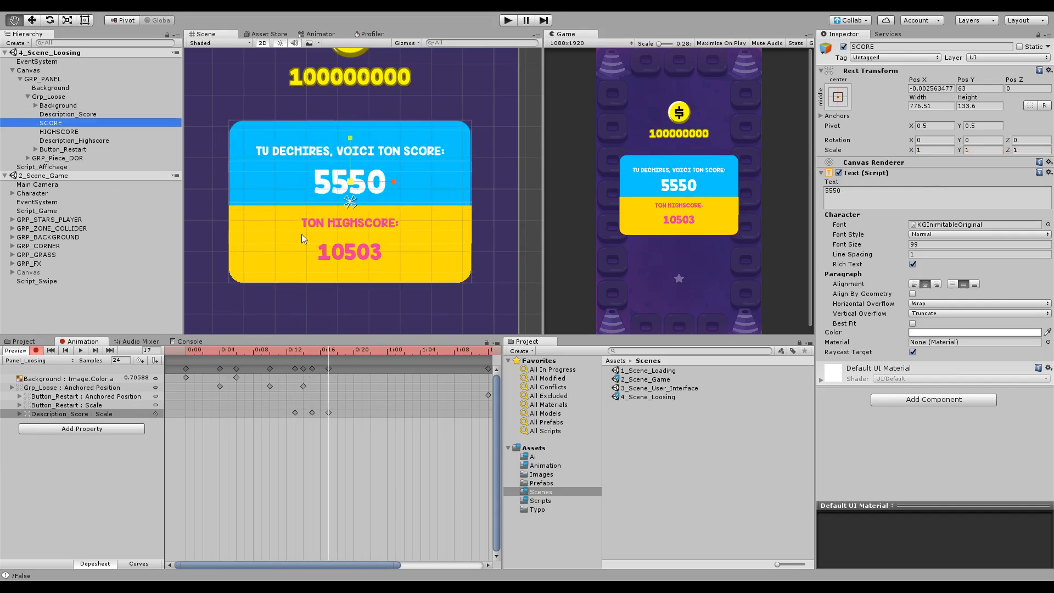
pyautogui.moveTo(364, 263)
pyautogui.mouseDown(button='middle')
pyautogui.moveTo(355, 243)
pyautogui.moveTo(359, 269)
pyautogui.mouseUp(button='middle')
pyautogui.press('w')
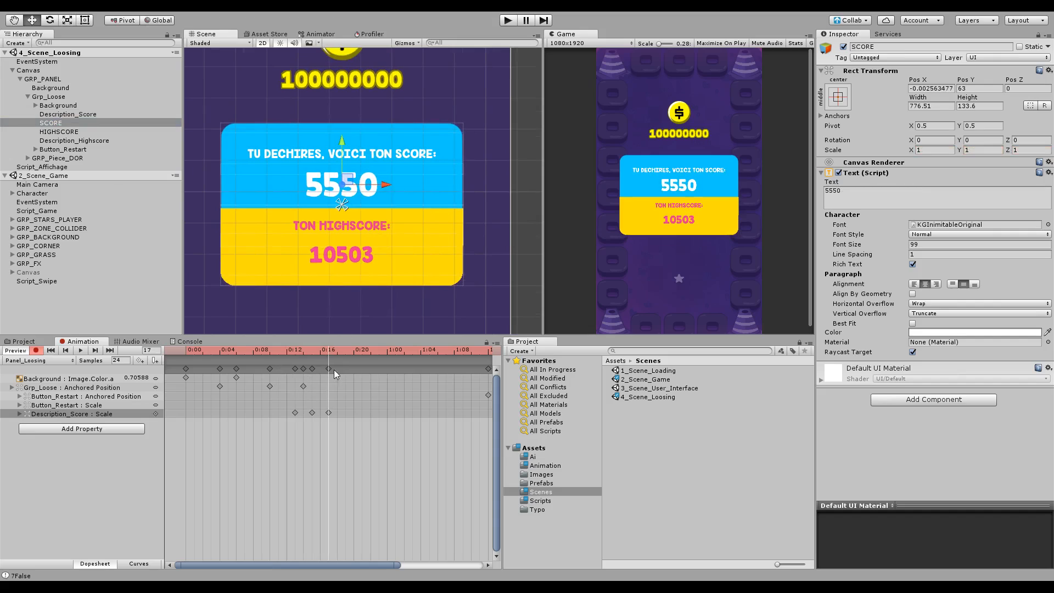
pyautogui.moveTo(324, 352); pyautogui.dragTo(313, 377)
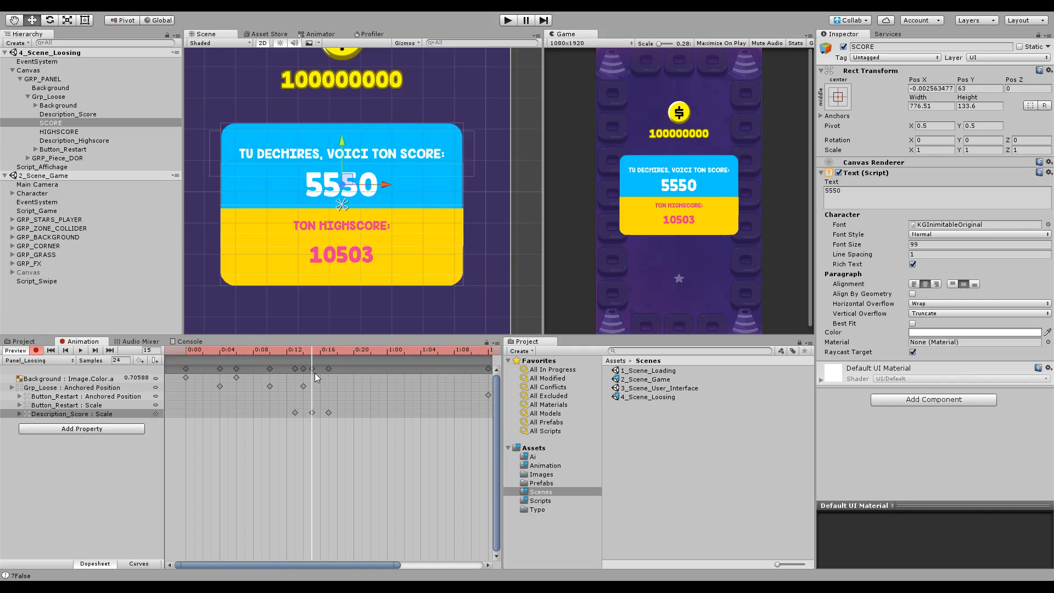
pyautogui.moveTo(342, 145); pyautogui.dragTo(343, 105)
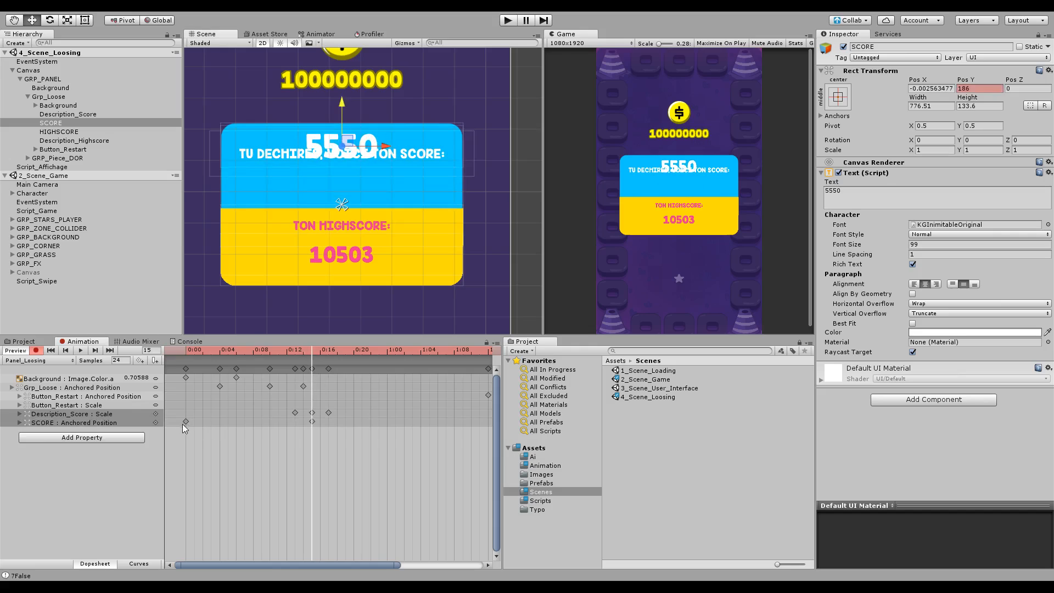
pyautogui.moveTo(185, 422); pyautogui.dragTo(343, 422)
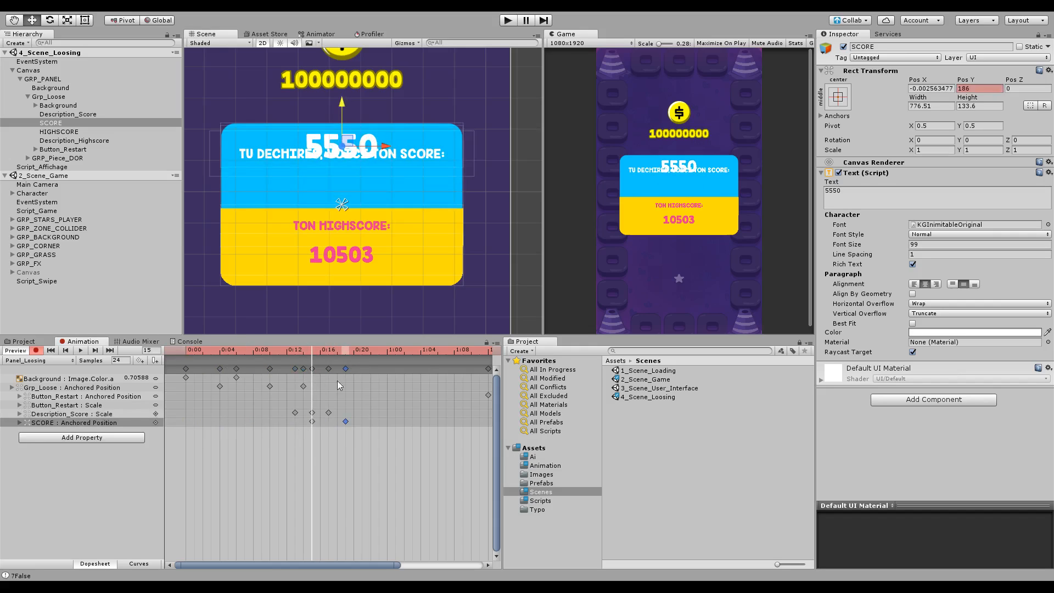
# Key SCORE's text color alpha at 0 on frame 15, move its opaque key to frame 19, and preview the animation
pyautogui.moveTo(316, 352)
pyautogui.mouseDown()
pyautogui.moveTo(346, 352)
pyautogui.moveTo(313, 369)
pyautogui.mouseUp()
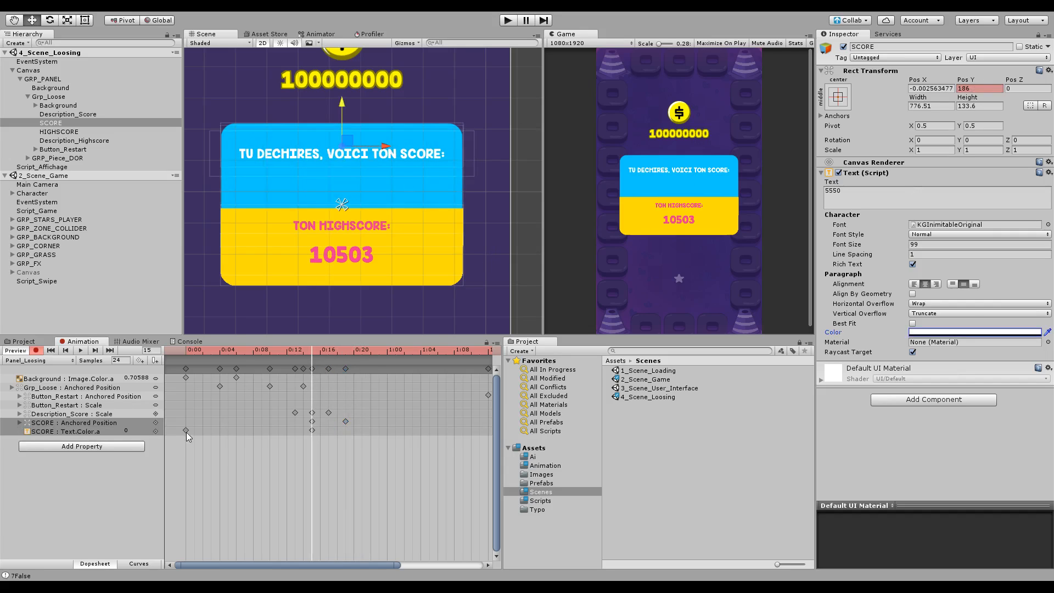
pyautogui.moveTo(185, 430); pyautogui.dragTo(345, 430)
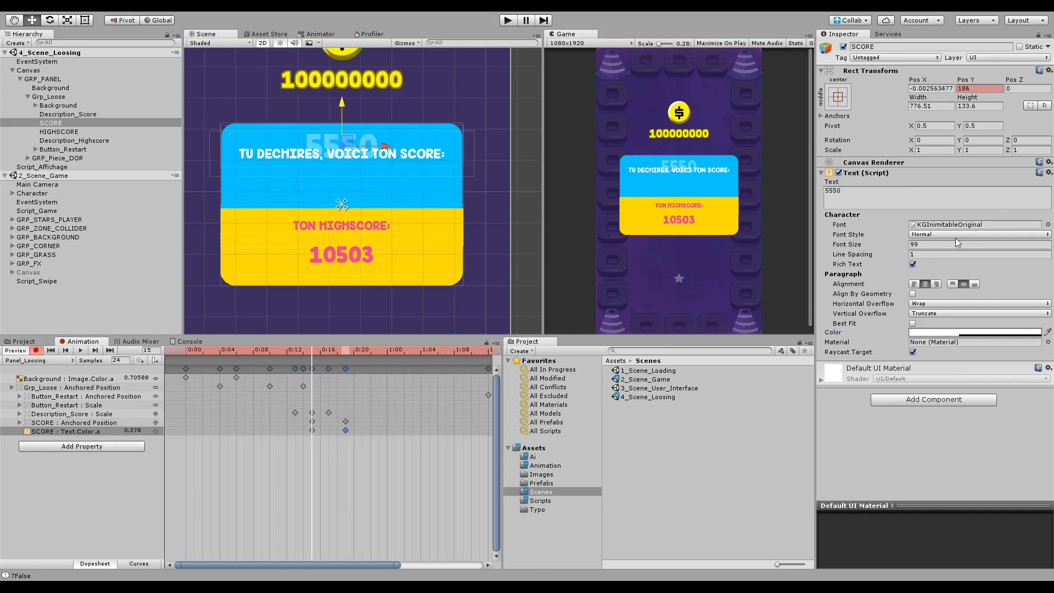
pyautogui.hotkey('ctrl', 'z')
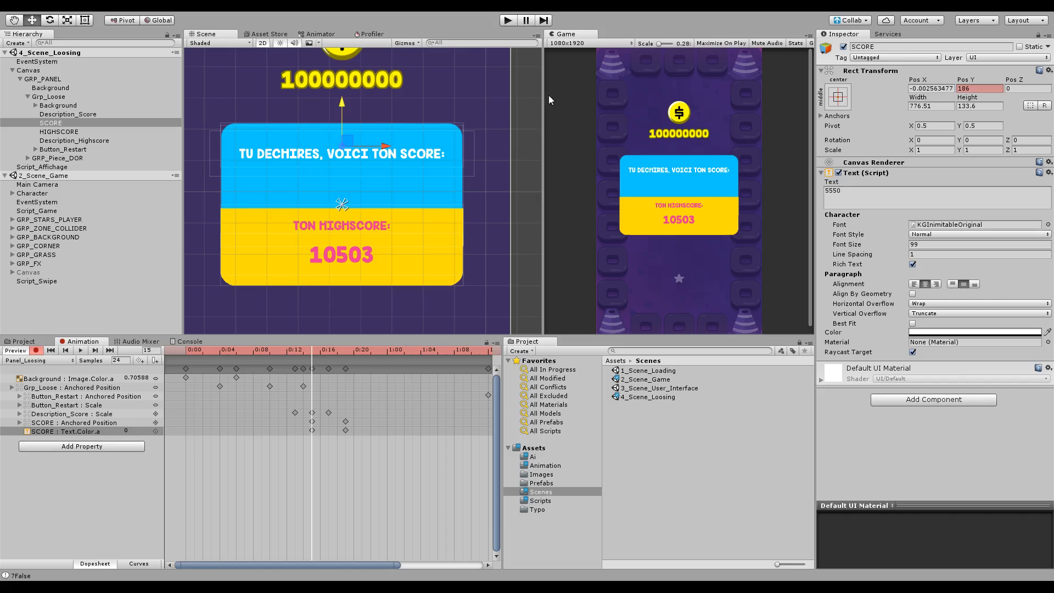
pyautogui.moveTo(308, 353); pyautogui.dragTo(366, 390)
pyautogui.click(80, 350)
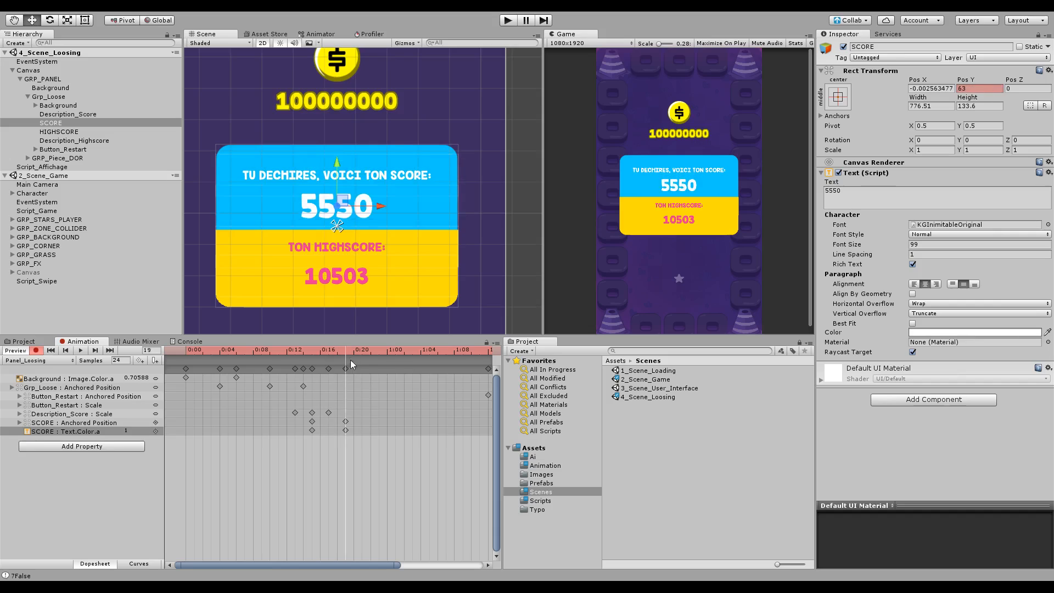
pyautogui.moveTo(371, 360); pyautogui.dragTo(345, 384)
# Change the text of Description_Score to "WELL DONE!"
pyautogui.moveTo(400, 272); pyautogui.dragTo(387, 230, button='middle')
pyautogui.click(58, 115)
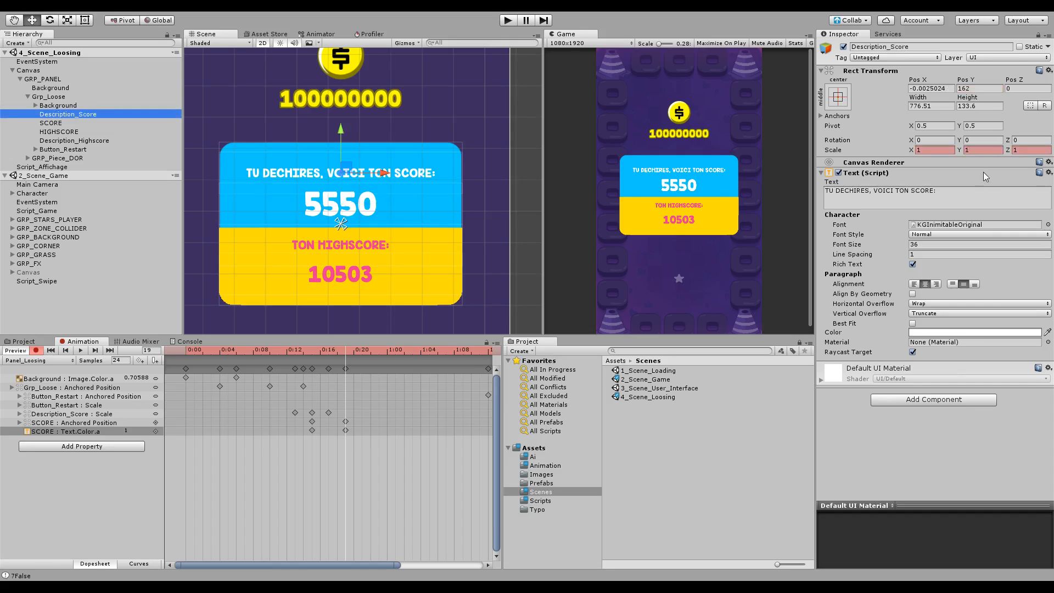
pyautogui.click(906, 193)
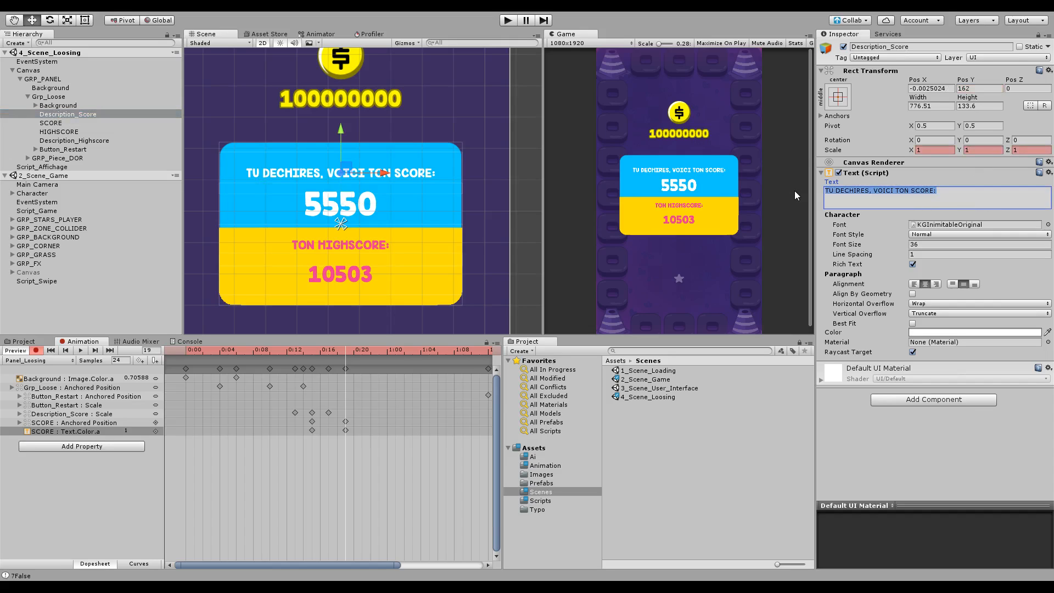
pyautogui.write('WELL DONE')
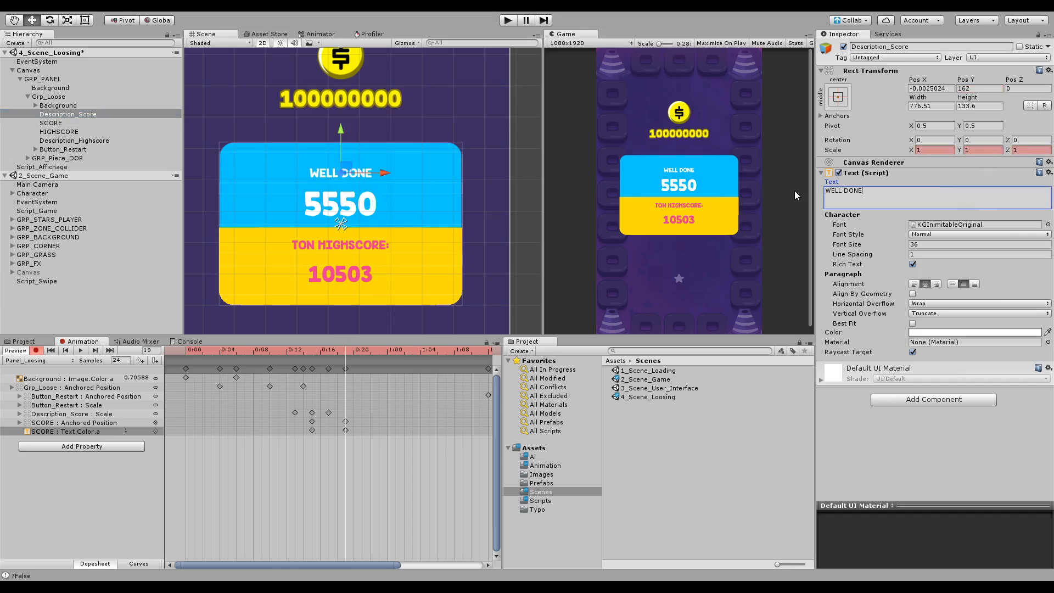
pyautogui.write('!')
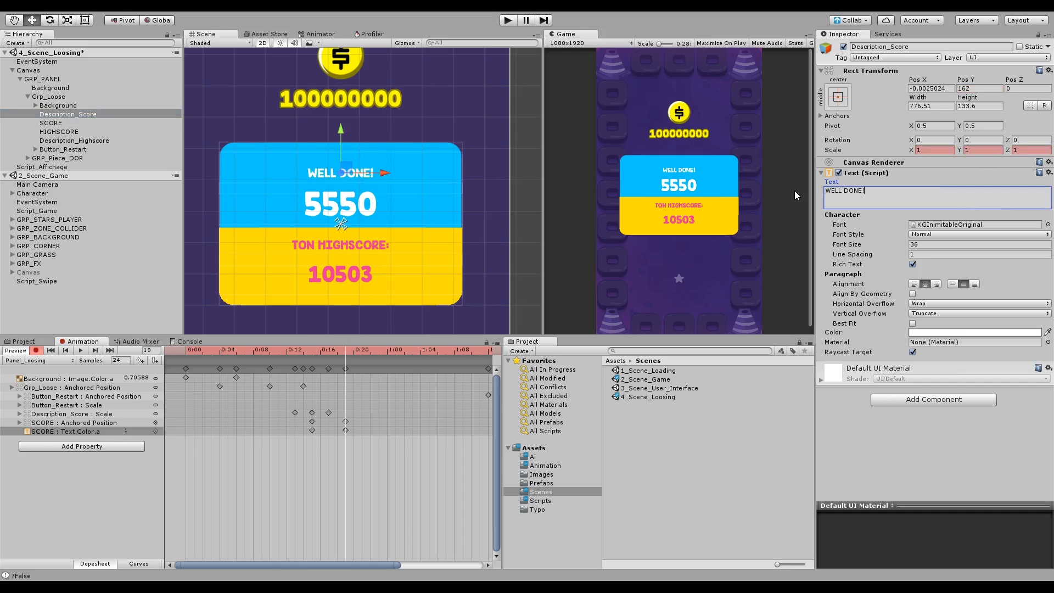
pyautogui.moveTo(425, 212); pyautogui.dragTo(428, 213, button='middle')
# Select Description_Highscore and key its X and Y scale at 0 on frame 19
pyautogui.click(64, 131)
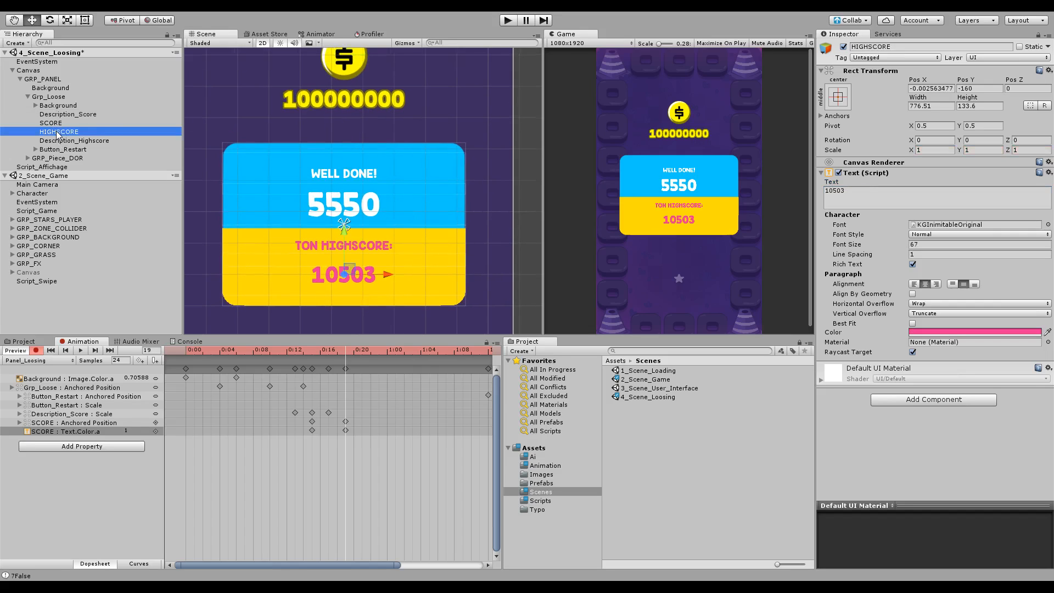
pyautogui.click(61, 123)
pyautogui.click(66, 133)
pyautogui.click(74, 141)
pyautogui.moveTo(258, 258); pyautogui.dragTo(249, 262, button='middle')
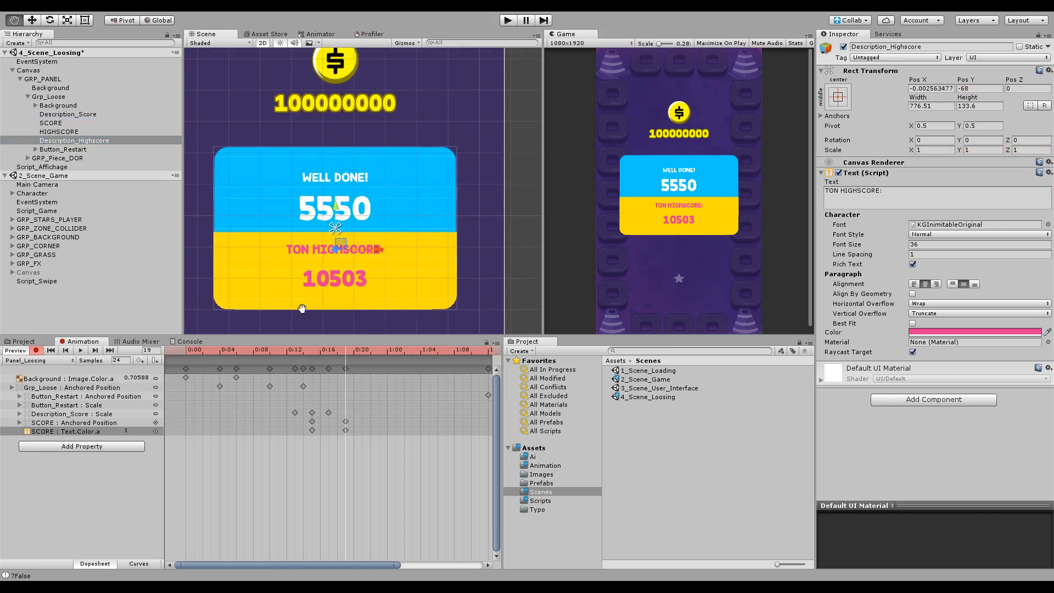
pyautogui.click(337, 351)
pyautogui.press('.')
pyautogui.press('.')
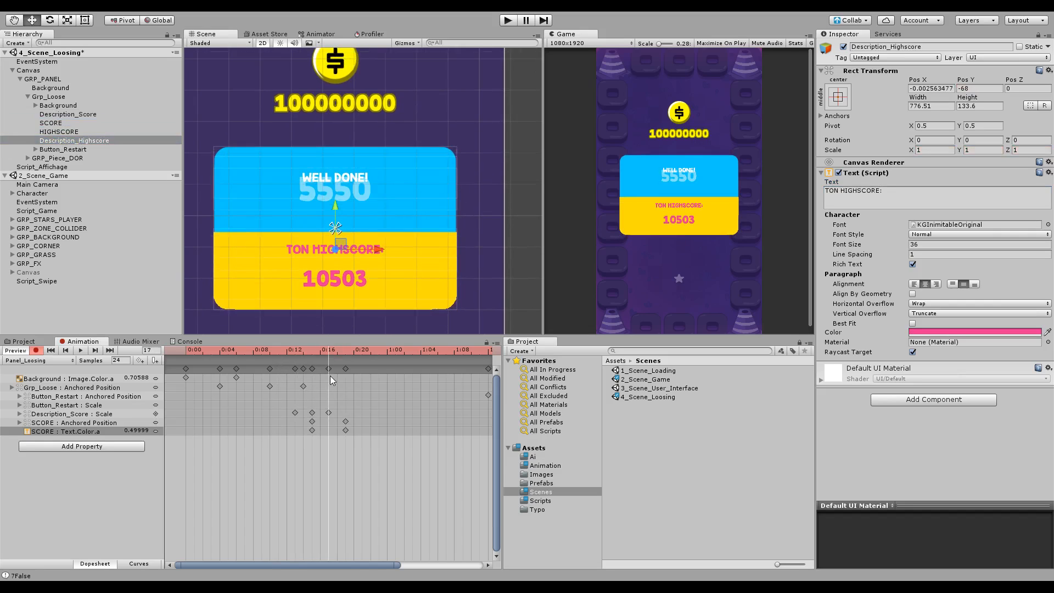
pyautogui.press(',')
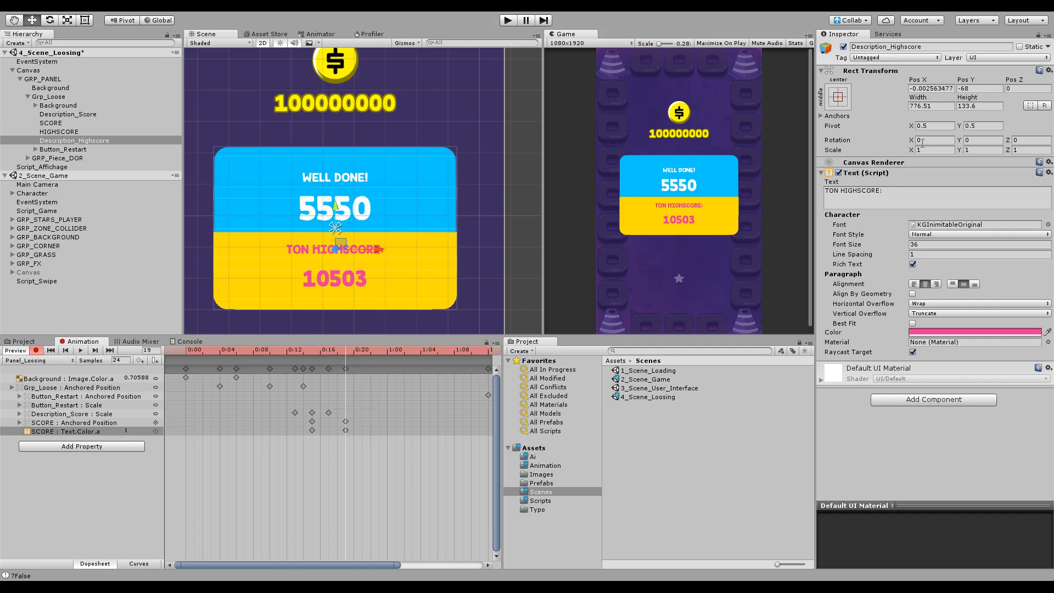
pyautogui.click(931, 150)
pyautogui.write('0')
pyautogui.click(982, 150)
pyautogui.write('0')
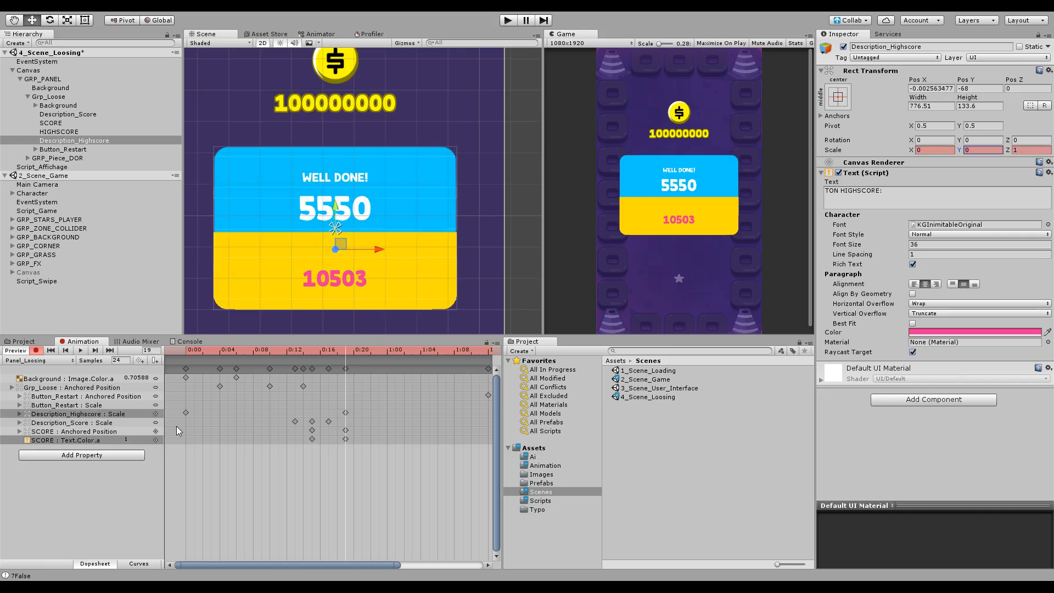
# Place Description_Highscore's further scale keys on frames 21 and 23, and save the scene
pyautogui.moveTo(185, 413); pyautogui.dragTo(365, 412)
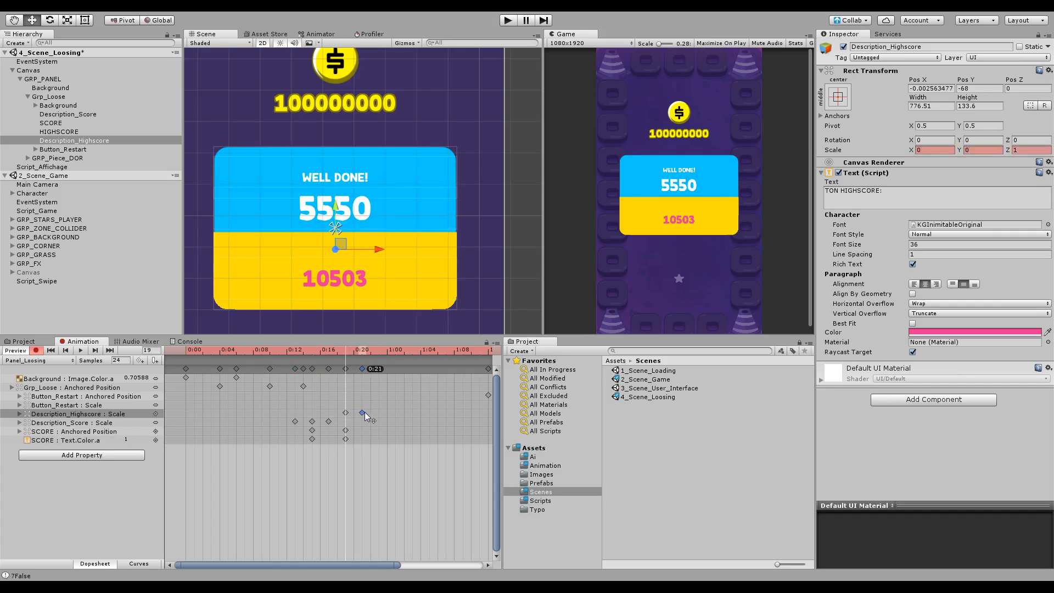
pyautogui.click(379, 350)
pyautogui.click(367, 351)
pyautogui.press('r')
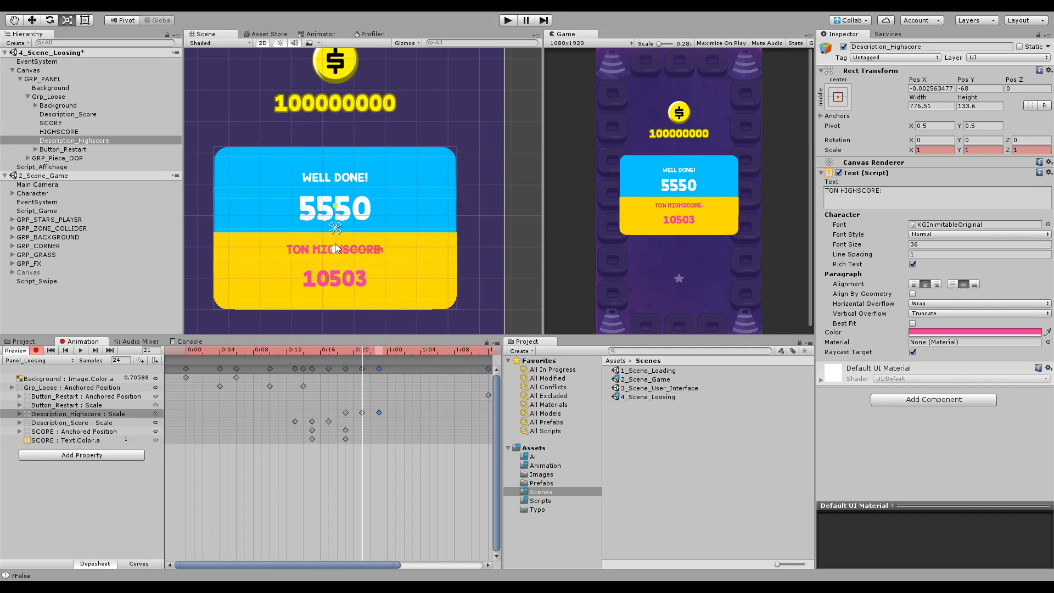
pyautogui.moveTo(363, 351); pyautogui.dragTo(381, 416)
pyautogui.hotkey('ctrl', 's')
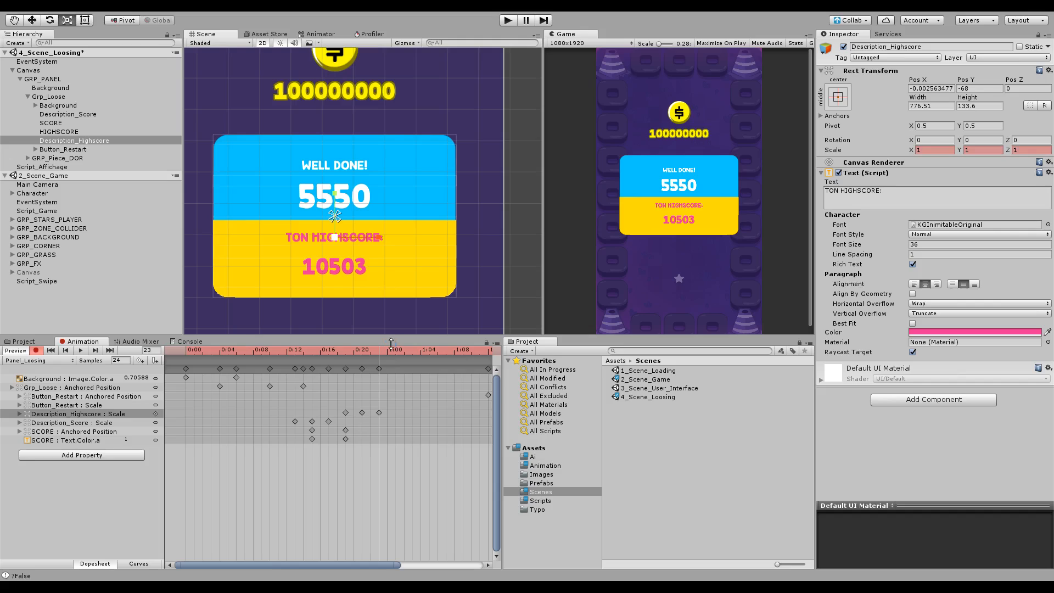
# With recording on, key HIGHSCORE's position raised to Pos Y -54 on frame 23, and move its original-position key to frame 27
pyautogui.click(60, 131)
pyautogui.press('w')
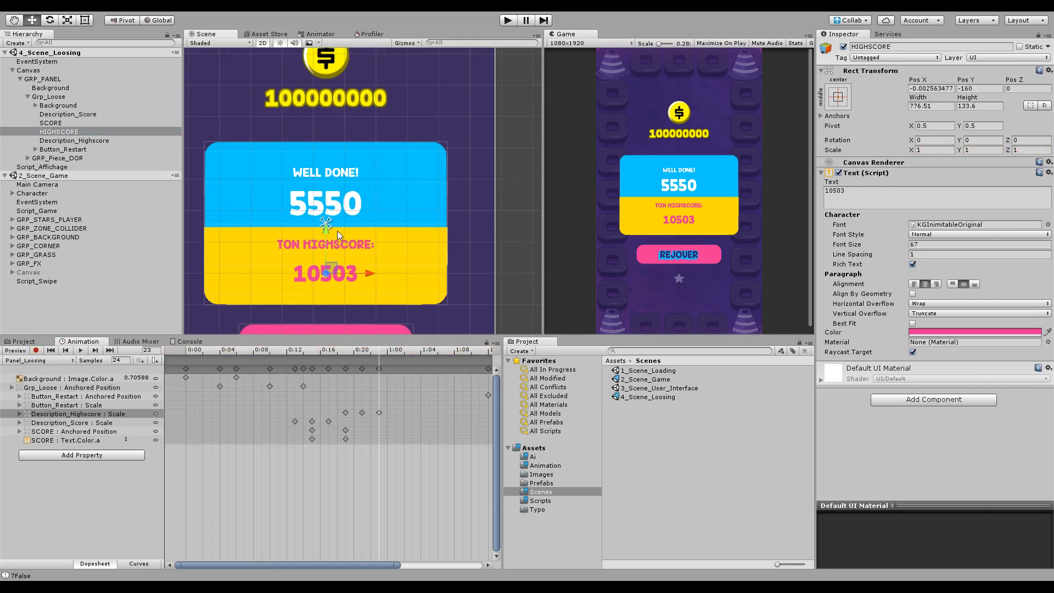
pyautogui.moveTo(327, 233); pyautogui.dragTo(327, 201)
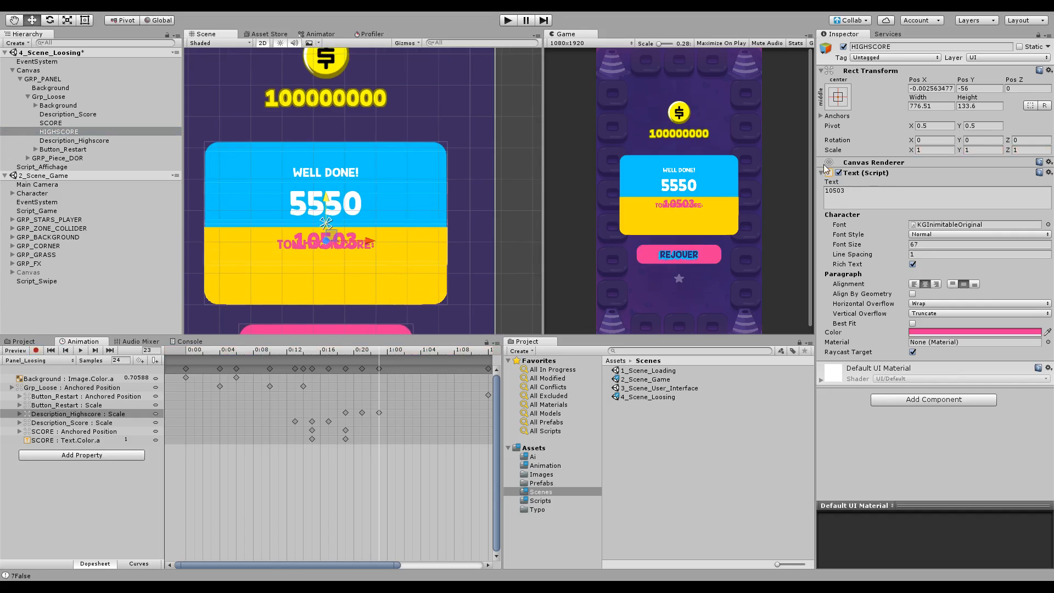
pyautogui.hotkey('ctrl', 'z')
pyautogui.click(35, 350)
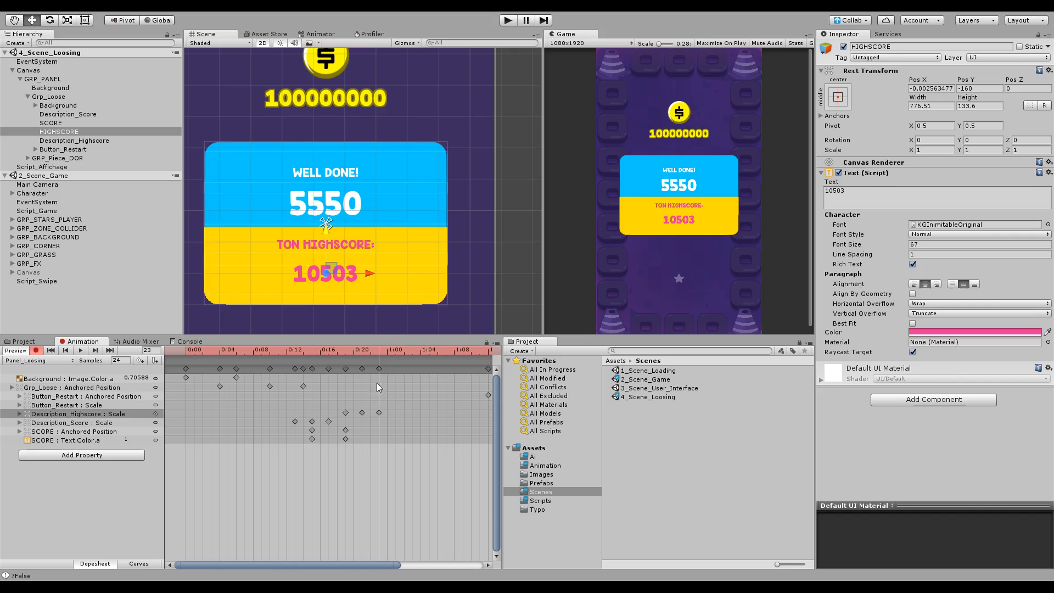
pyautogui.click(360, 353)
pyautogui.moveTo(359, 353); pyautogui.dragTo(376, 377)
pyautogui.moveTo(325, 233); pyautogui.dragTo(327, 196)
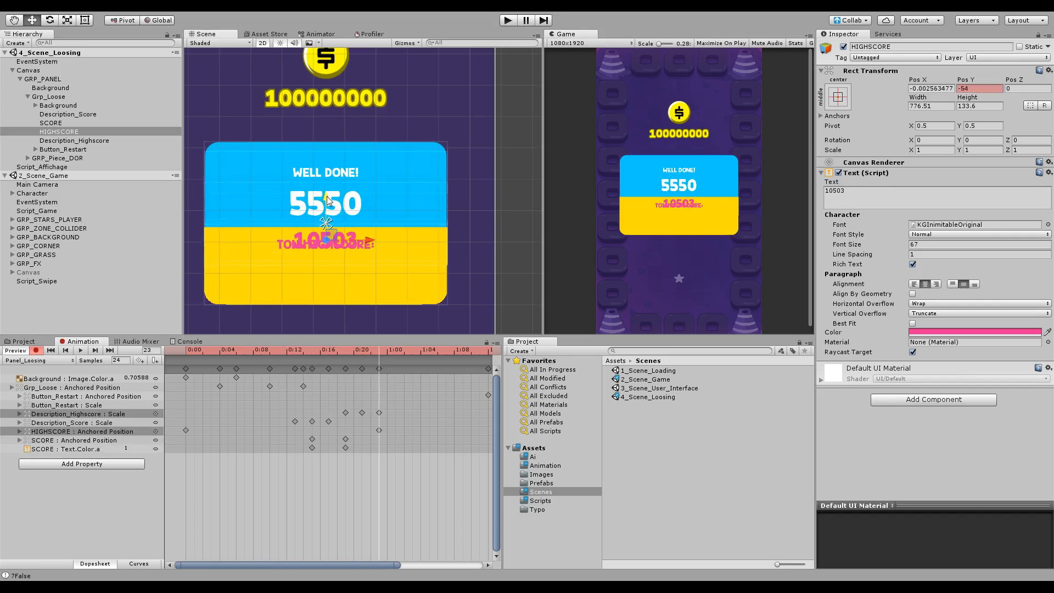
pyautogui.moveTo(185, 430); pyautogui.dragTo(374, 444)
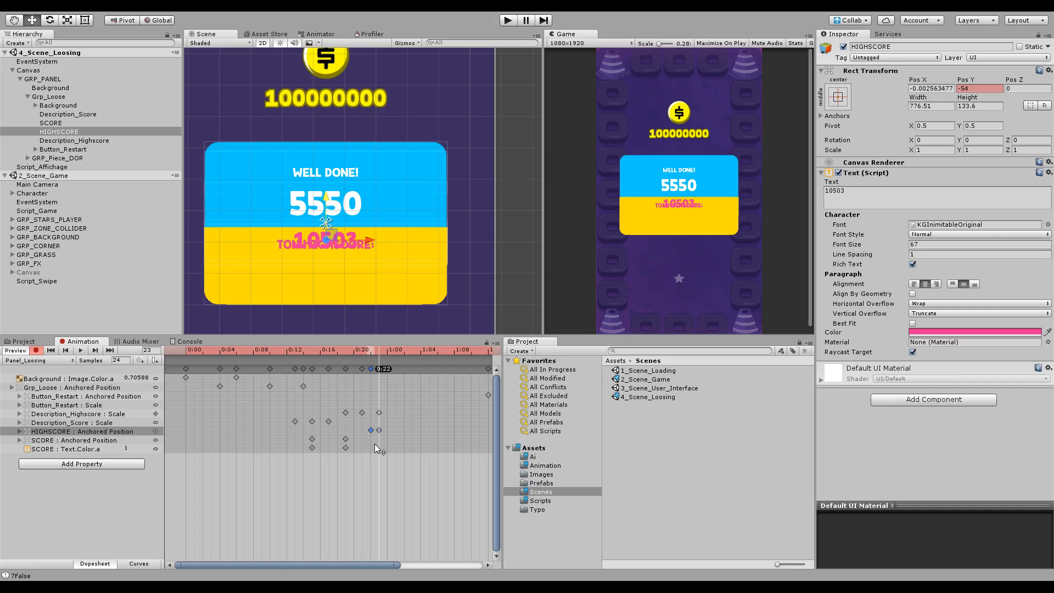
pyautogui.moveTo(374, 443); pyautogui.dragTo(410, 440)
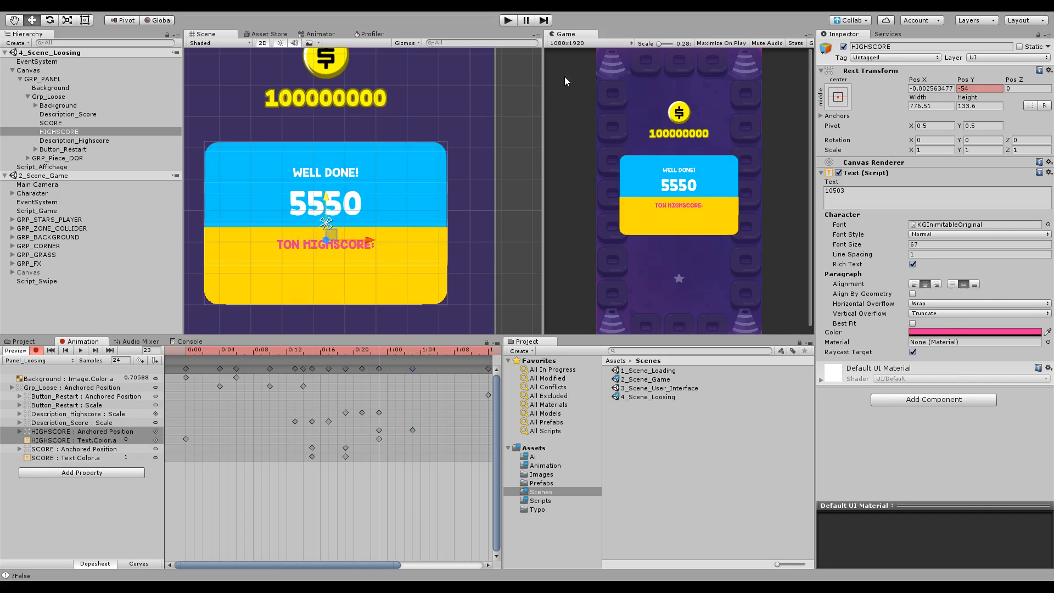
# Key HIGHSCORE's text color alpha at 0 on frame 23, move its opaque key to frame 27, and preview the animation
pyautogui.moveTo(185, 436); pyautogui.dragTo(412, 438)
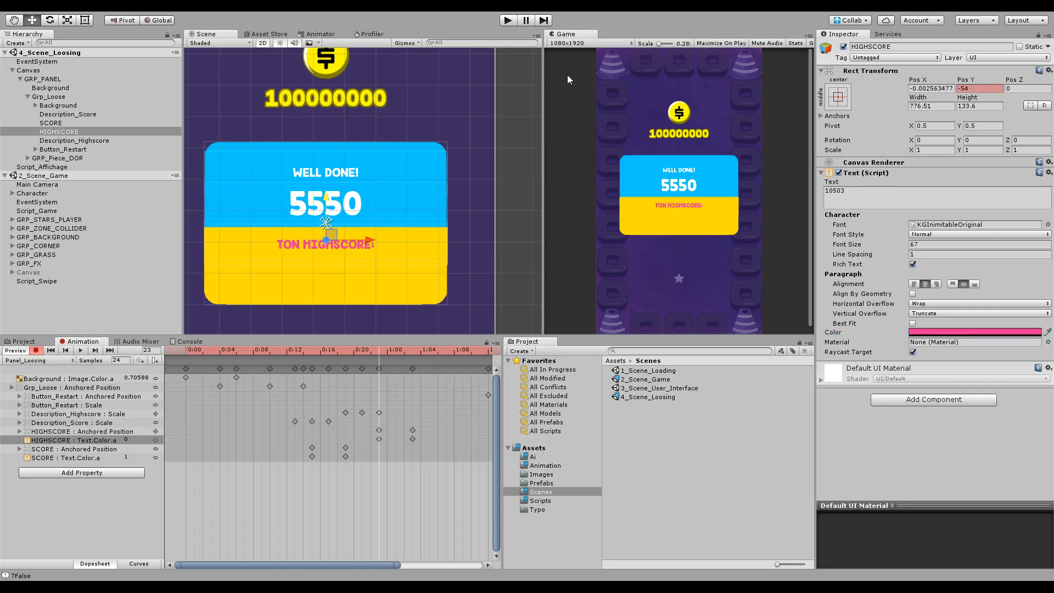
pyautogui.moveTo(429, 358); pyautogui.dragTo(45, 367)
pyautogui.click(80, 350)
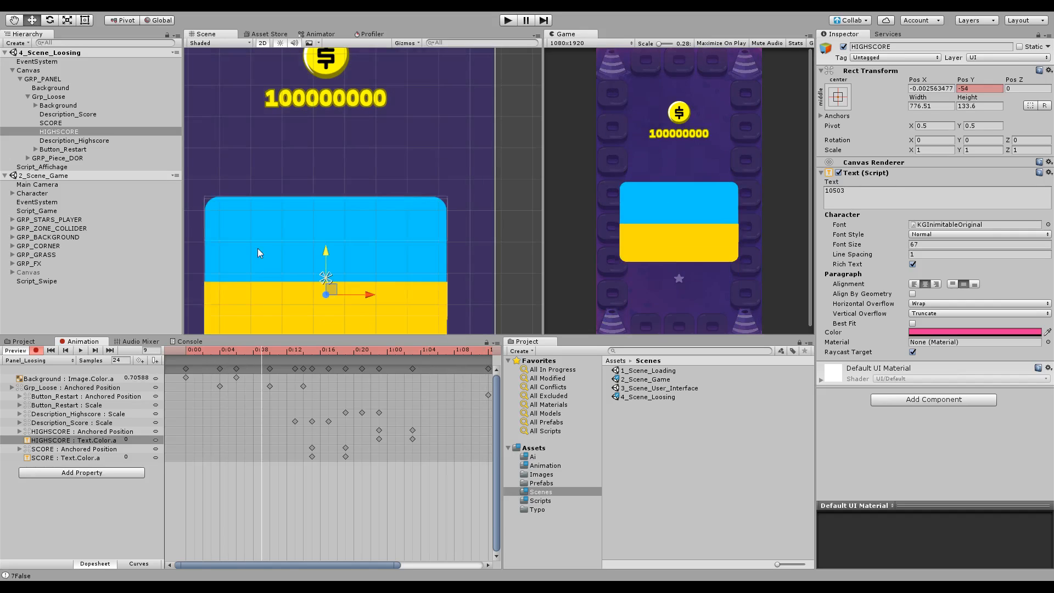
pyautogui.moveTo(366, 351); pyautogui.dragTo(417, 427)
# Select the yellow White panel inside Grp_Loose's Background and key its position lowered to Pos Y -429 on frame 19
pyautogui.doubleClick(78, 159)
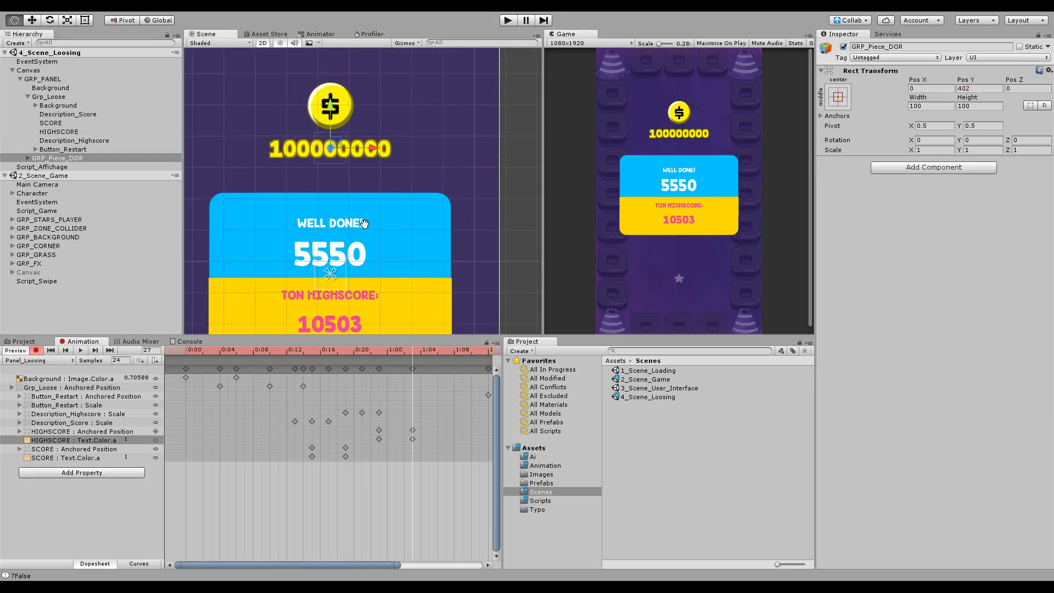
pyautogui.moveTo(392, 353); pyautogui.dragTo(436, 378)
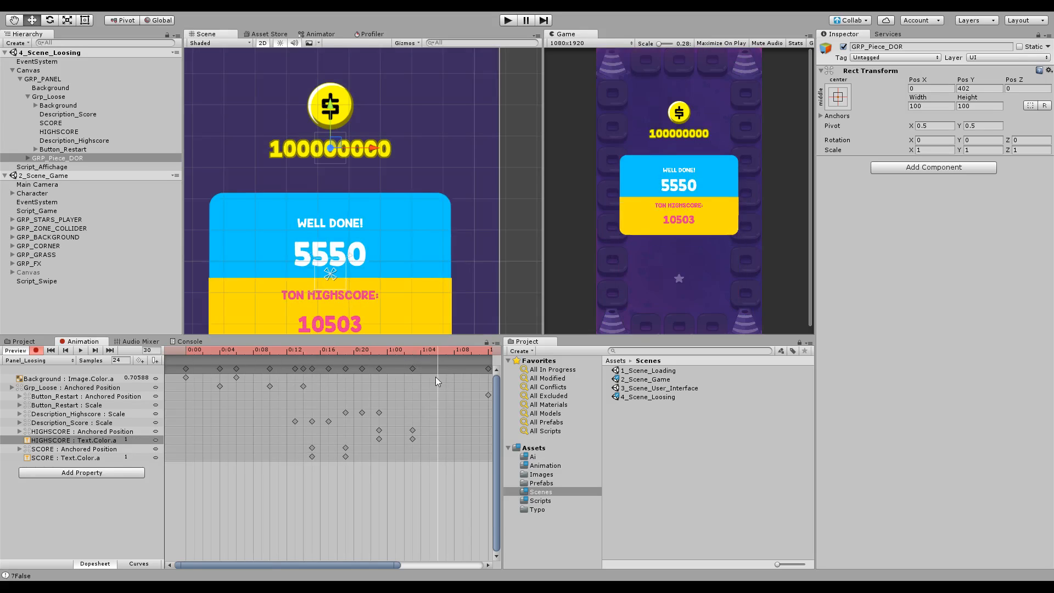
pyautogui.click(34, 105)
pyautogui.click(55, 115)
pyautogui.moveTo(339, 286); pyautogui.dragTo(347, 233, button='middle')
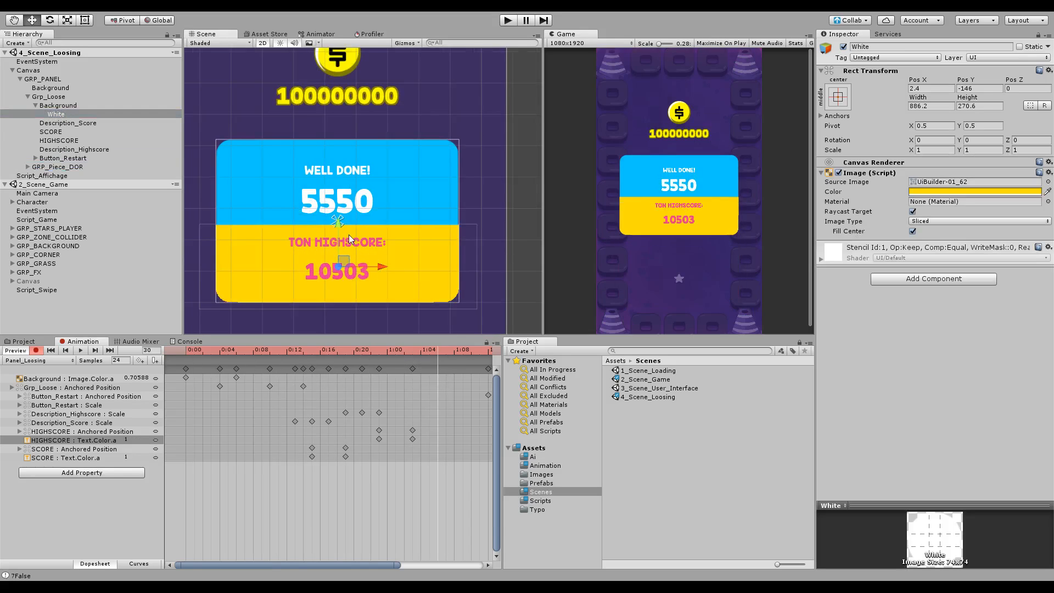
pyautogui.moveTo(371, 352); pyautogui.dragTo(346, 385)
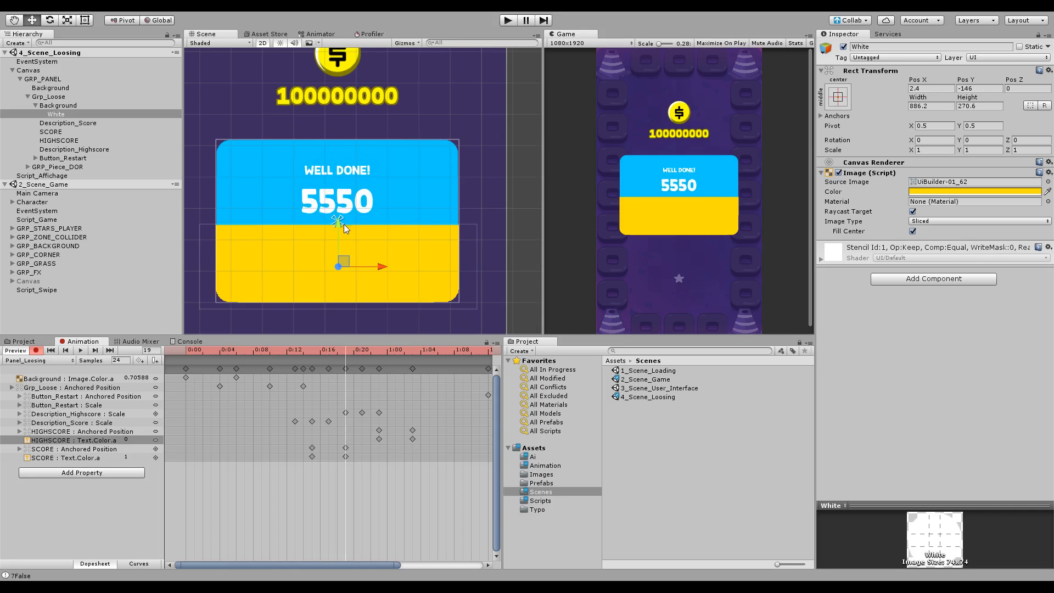
pyautogui.moveTo(344, 224); pyautogui.dragTo(370, 246)
pyautogui.press('q')
pyautogui.press('w')
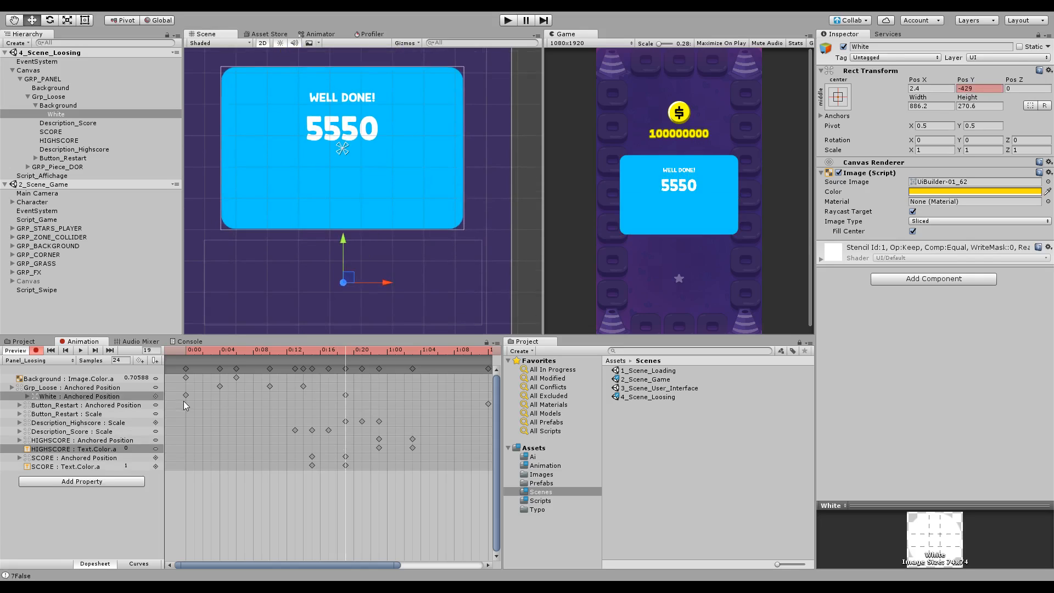
# Place White's lowered position key on frame 17 and its original-position key on frame 21, and preview the animation
pyautogui.moveTo(186, 395); pyautogui.dragTo(365, 410)
pyautogui.moveTo(363, 351); pyautogui.dragTo(163, 395)
pyautogui.click(81, 350)
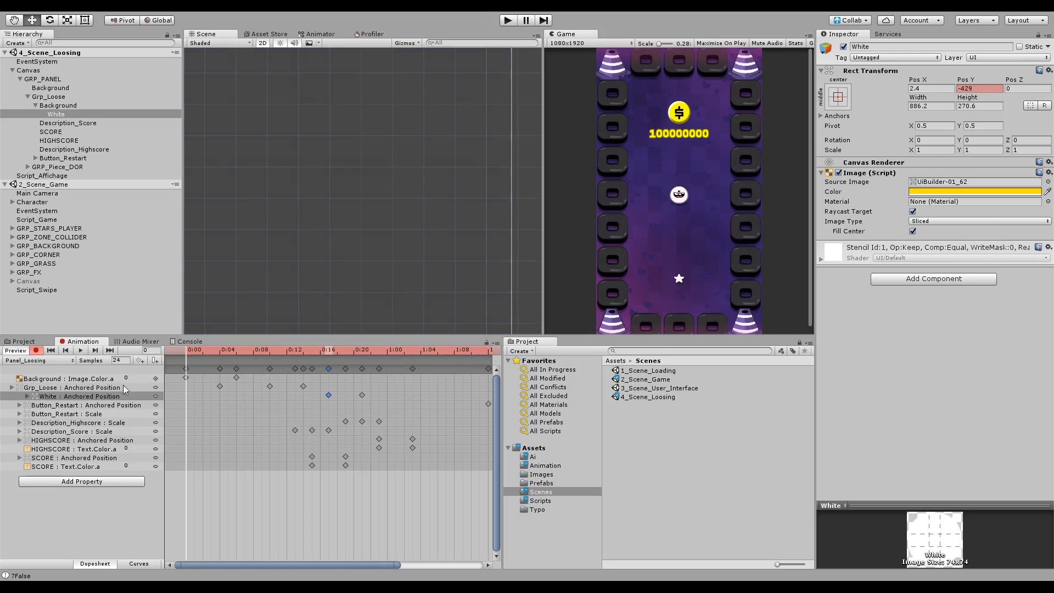
# Preview the animation, select GRP_Piece_DOR, and key its position lowered to Pos Y 24 on frame 27
pyautogui.click(81, 350)
pyautogui.moveTo(277, 240); pyautogui.dragTo(276, 255, button='middle')
pyautogui.moveTo(398, 351); pyautogui.dragTo(413, 348)
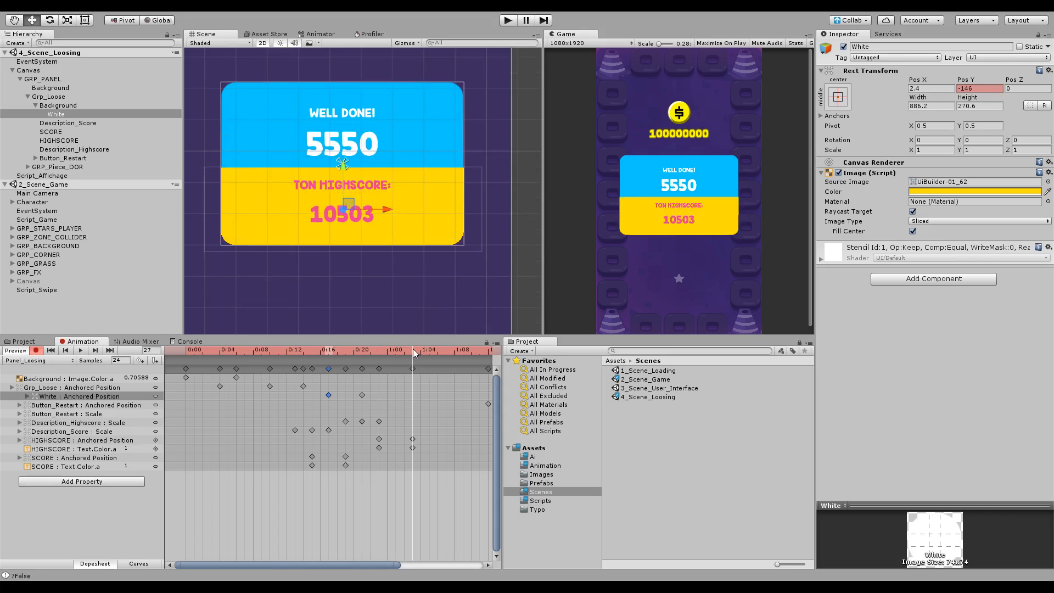
pyautogui.moveTo(364, 202); pyautogui.dragTo(360, 211, button='middle')
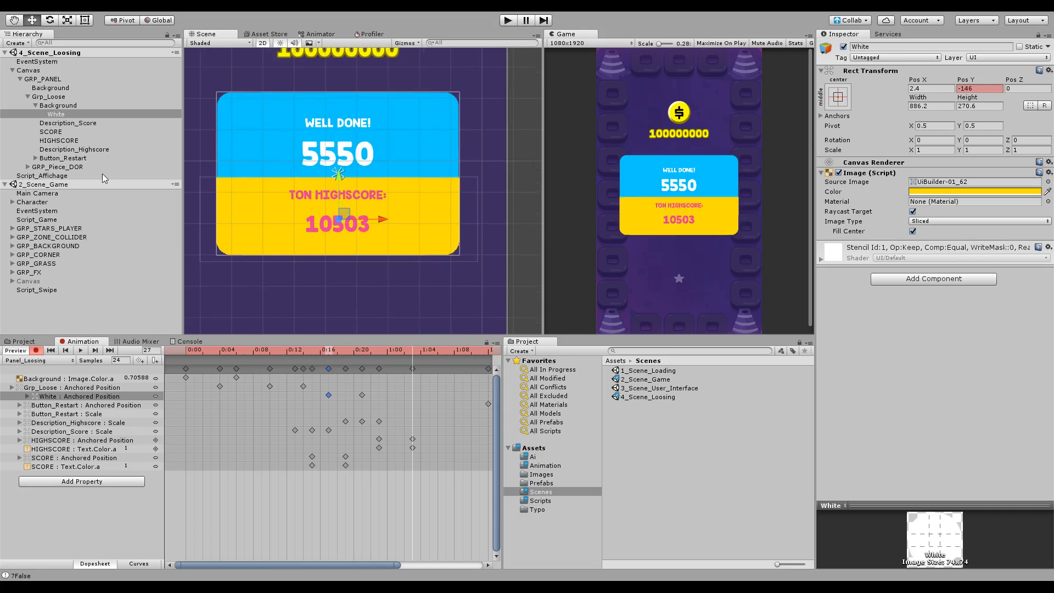
pyautogui.moveTo(378, 101); pyautogui.dragTo(369, 165, button='middle')
pyautogui.click(69, 165)
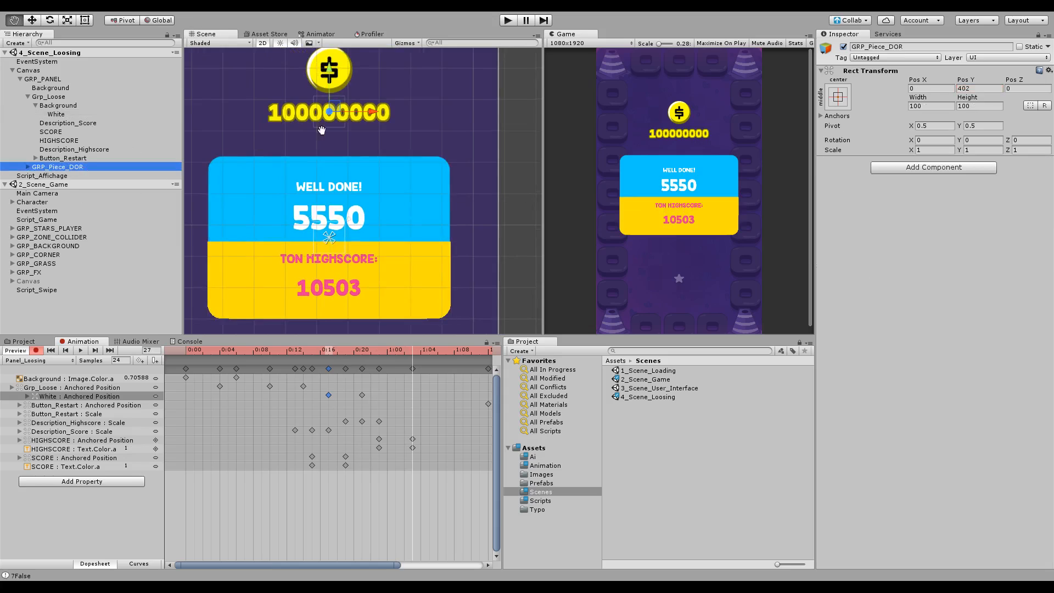
pyautogui.moveTo(322, 130); pyautogui.dragTo(297, 206, button='middle')
pyautogui.moveTo(420, 350); pyautogui.dragTo(395, 389)
pyautogui.scroll(-3, 445, 409)
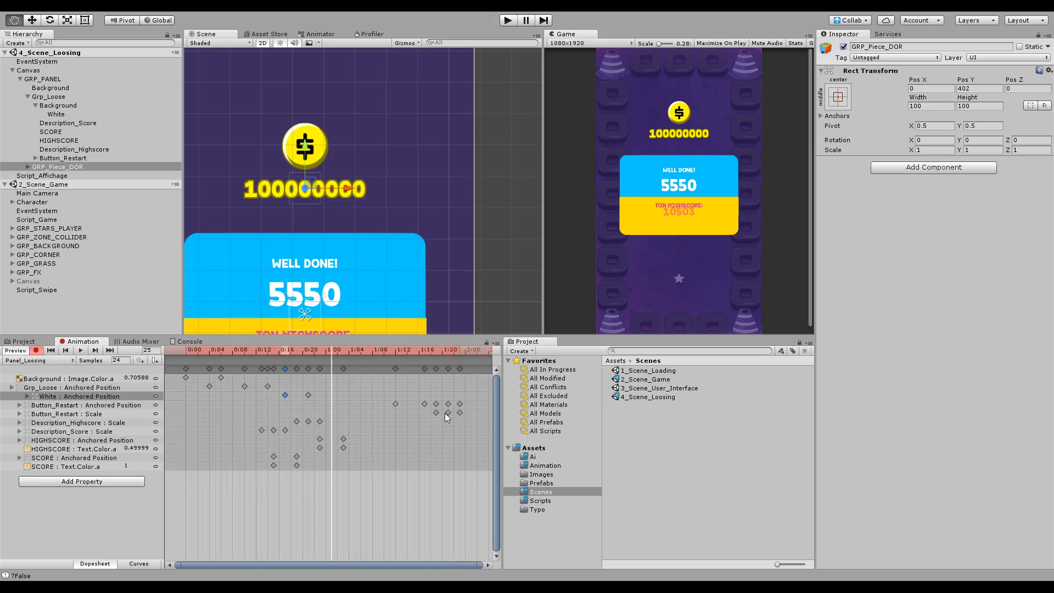
pyautogui.click(328, 351)
pyautogui.moveTo(331, 351); pyautogui.dragTo(339, 351)
pyautogui.moveTo(317, 212); pyautogui.dragTo(363, 311, button='middle')
pyautogui.moveTo(328, 352); pyautogui.dragTo(334, 352)
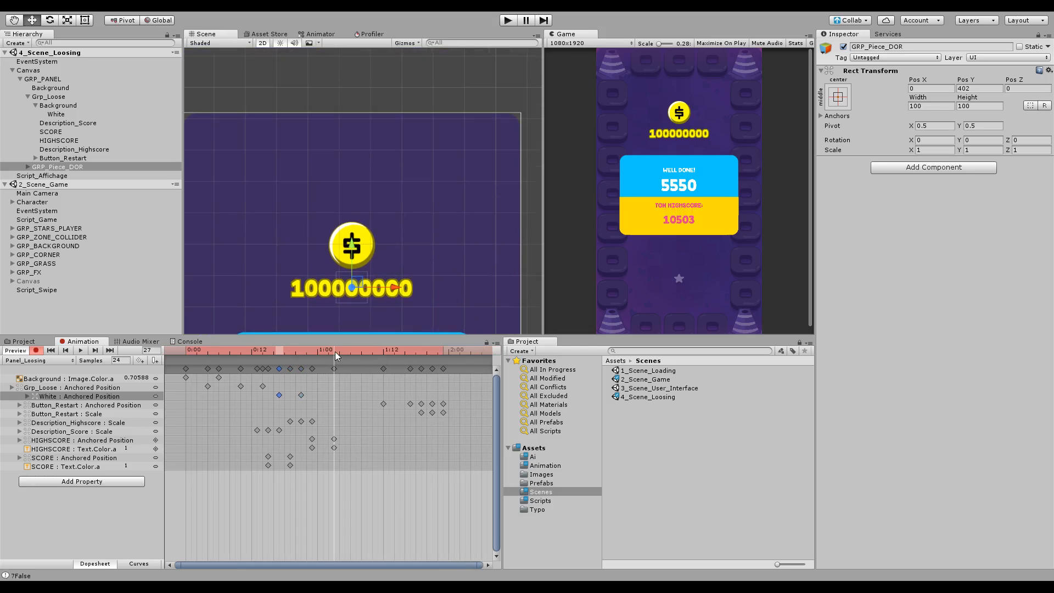
pyautogui.moveTo(361, 249); pyautogui.dragTo(374, 145, button='middle')
pyautogui.scroll(-6, 377, 149)
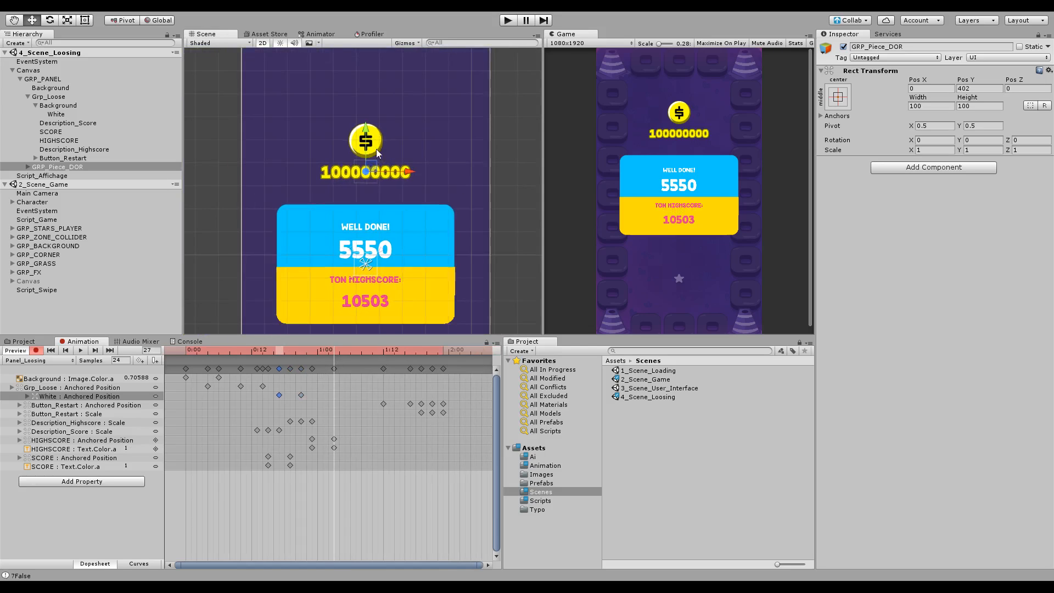
pyautogui.moveTo(367, 135); pyautogui.dragTo(367, 221)
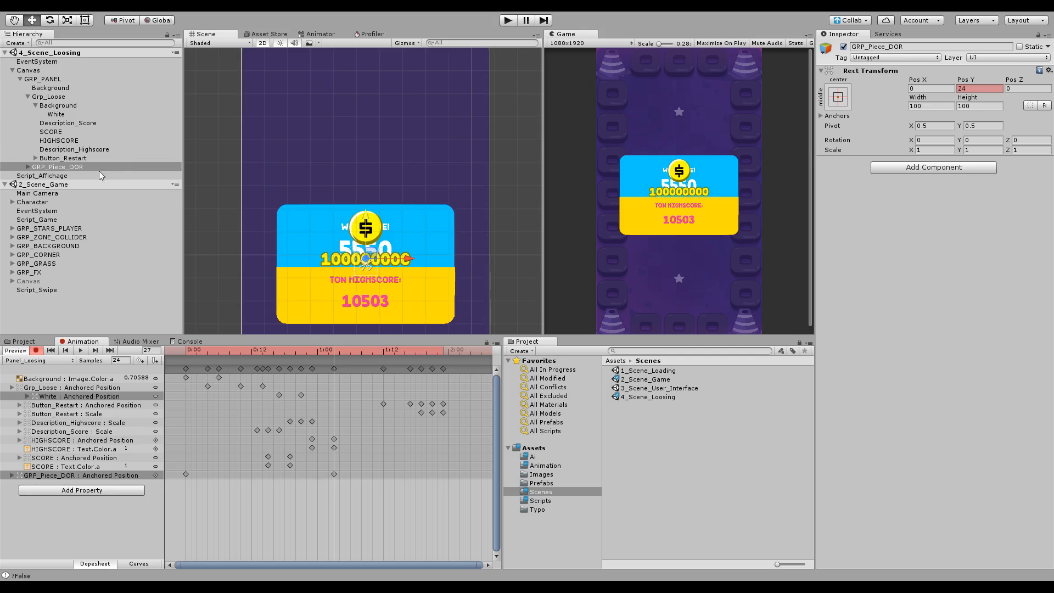
# Reorder GRP_Piece_DOR above Grp_Loose in the hierarchy, and move its original-position key from frame 0 to frame 30
pyautogui.moveTo(71, 167); pyautogui.dragTo(59, 94)
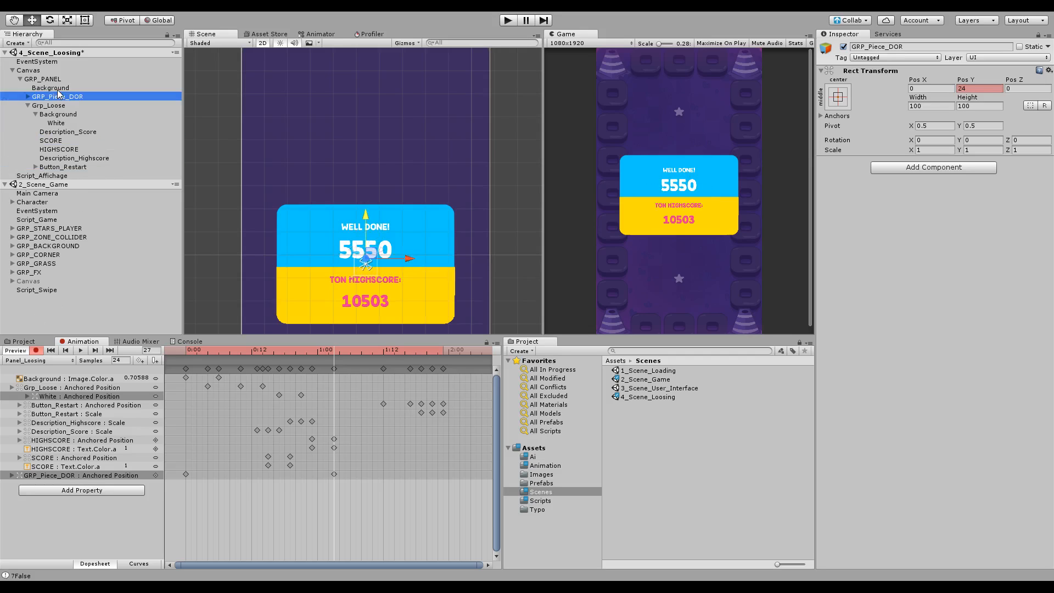
pyautogui.moveTo(347, 243); pyautogui.dragTo(338, 224, button='middle')
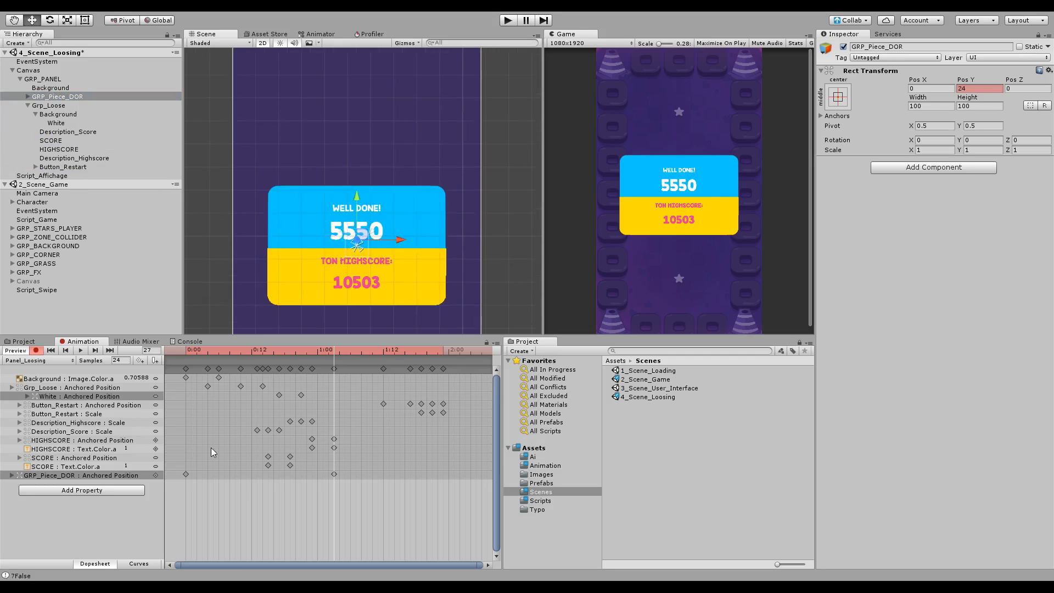
pyautogui.moveTo(185, 474); pyautogui.dragTo(351, 476)
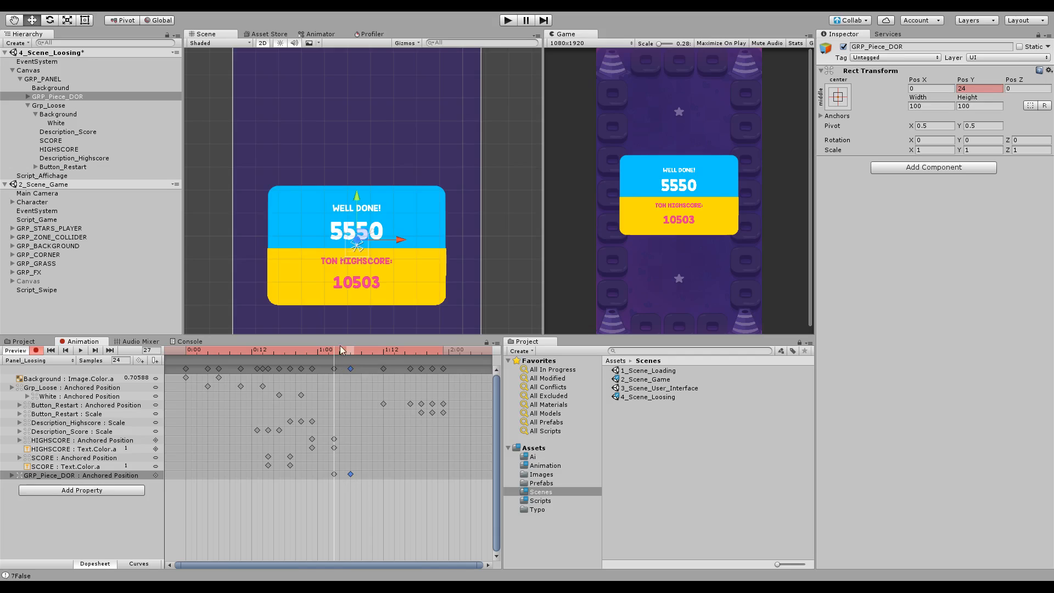
pyautogui.moveTo(345, 350)
pyautogui.mouseDown()
pyautogui.moveTo(360, 356)
pyautogui.moveTo(350, 358)
pyautogui.mouseUp()
pyautogui.click(346, 491)
pyautogui.keyDown('alt'); pyautogui.moveTo(344, 493); pyautogui.dragTo(351, 475, button='right'); pyautogui.keyUp('alt')
# Copy GRP_Piece_DOR's original-position key to frame 32, raise the group slightly on frame 30 for a bounce, and save the scene
pyautogui.click(351, 475)
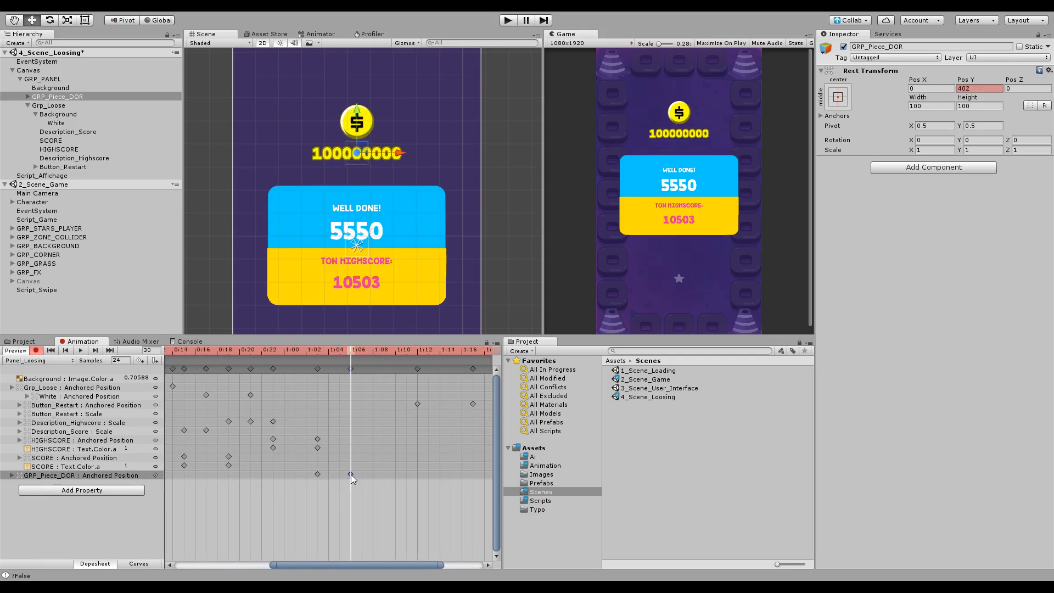
pyautogui.click(371, 350)
pyautogui.hotkey('ctrl', 'v')
pyautogui.click(351, 352)
pyautogui.moveTo(356, 113); pyautogui.dragTo(357, 106)
pyautogui.moveTo(345, 348); pyautogui.dragTo(373, 394)
pyautogui.hotkey('ctrl', 's')
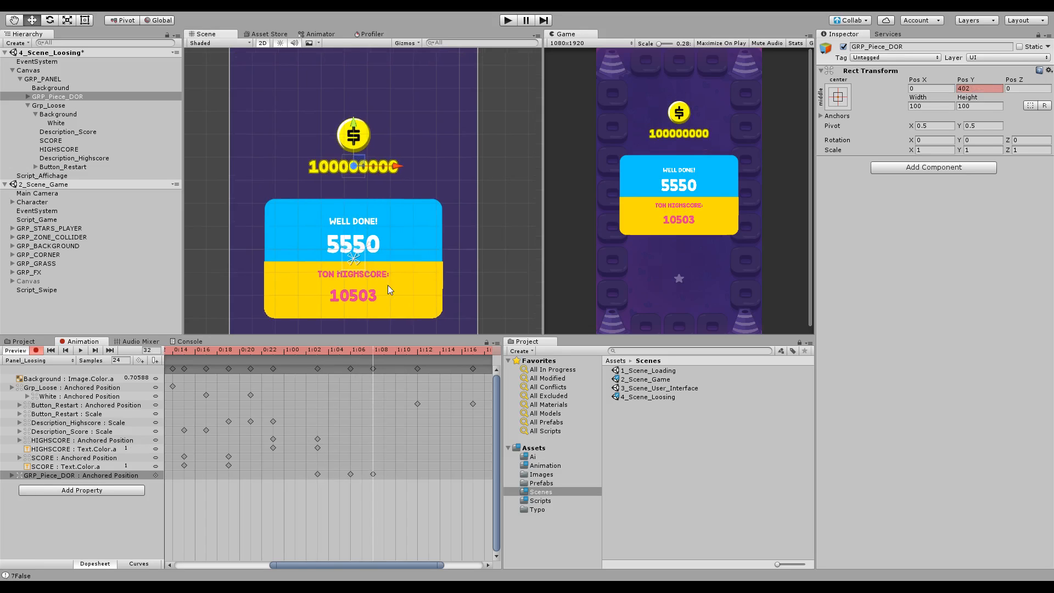
# Expand GRP_Piece_DOR and try rotating the coin subgroup GRP_Piece_Dor inside it
pyautogui.click(27, 96)
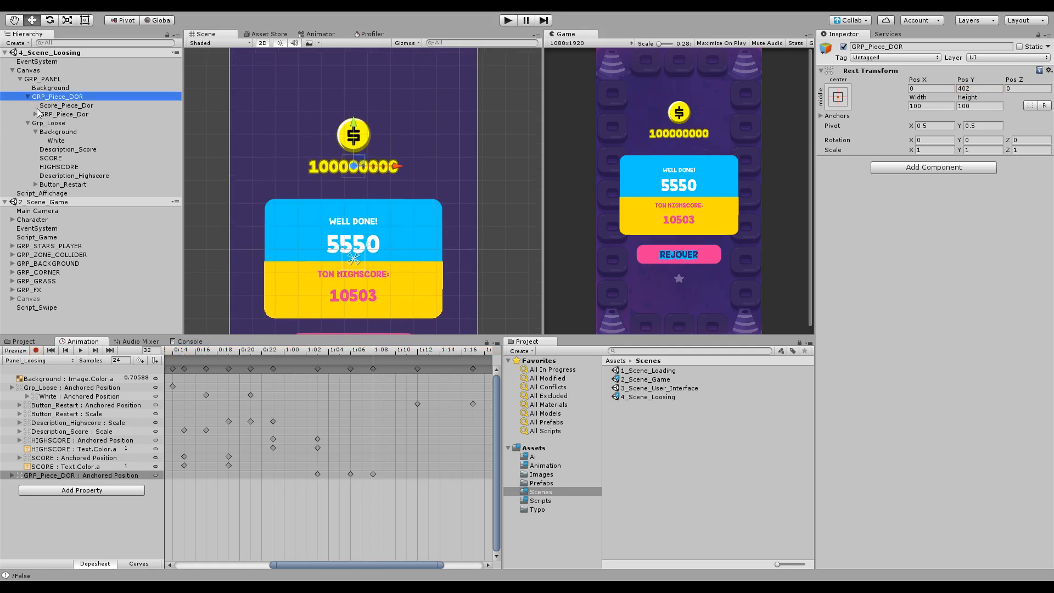
pyautogui.click(50, 106)
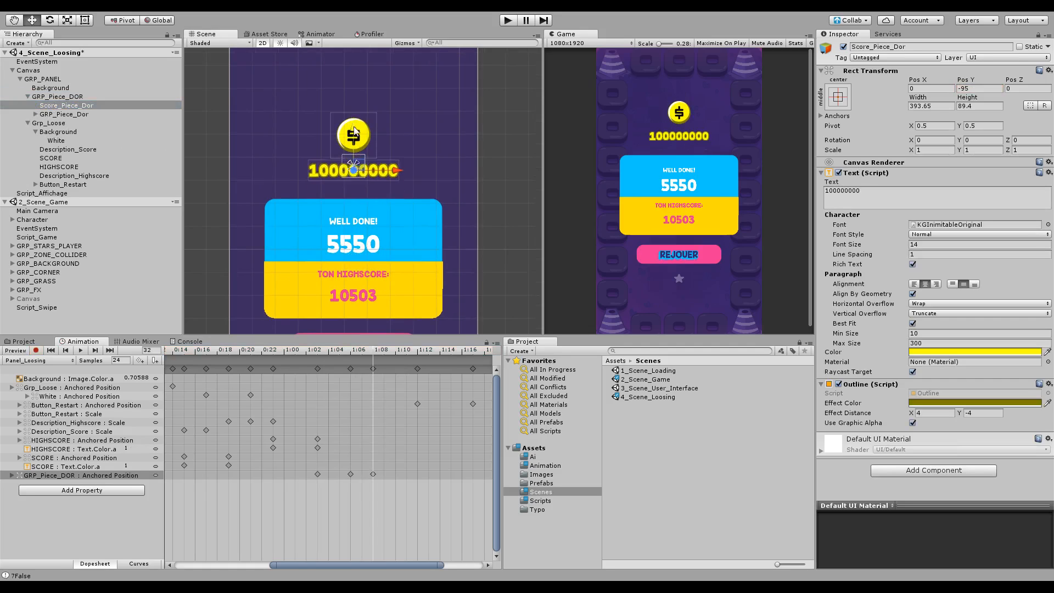
pyautogui.click(82, 113)
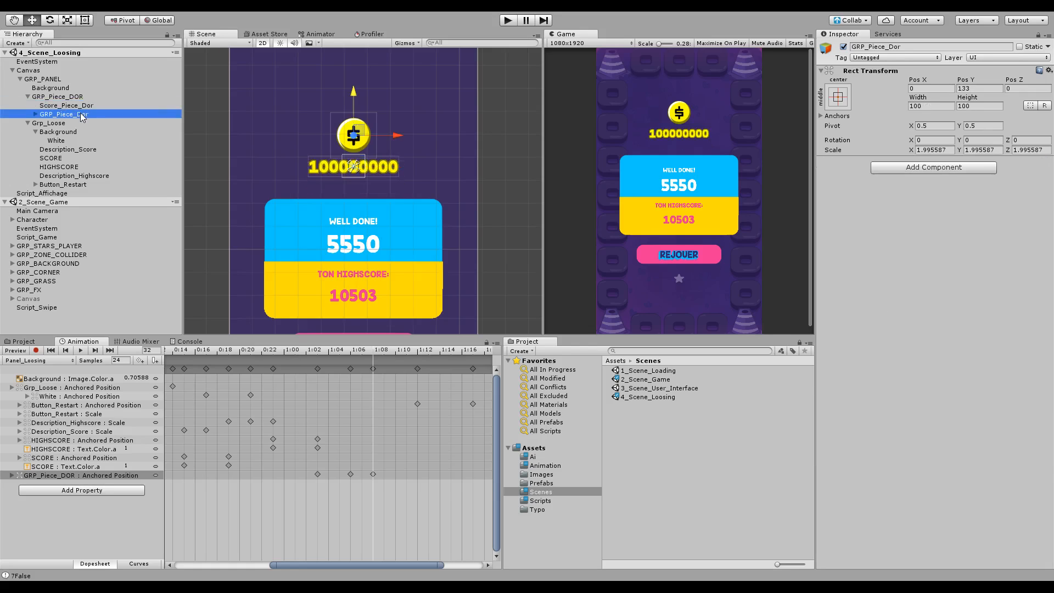
pyautogui.click(328, 107)
pyautogui.press('e')
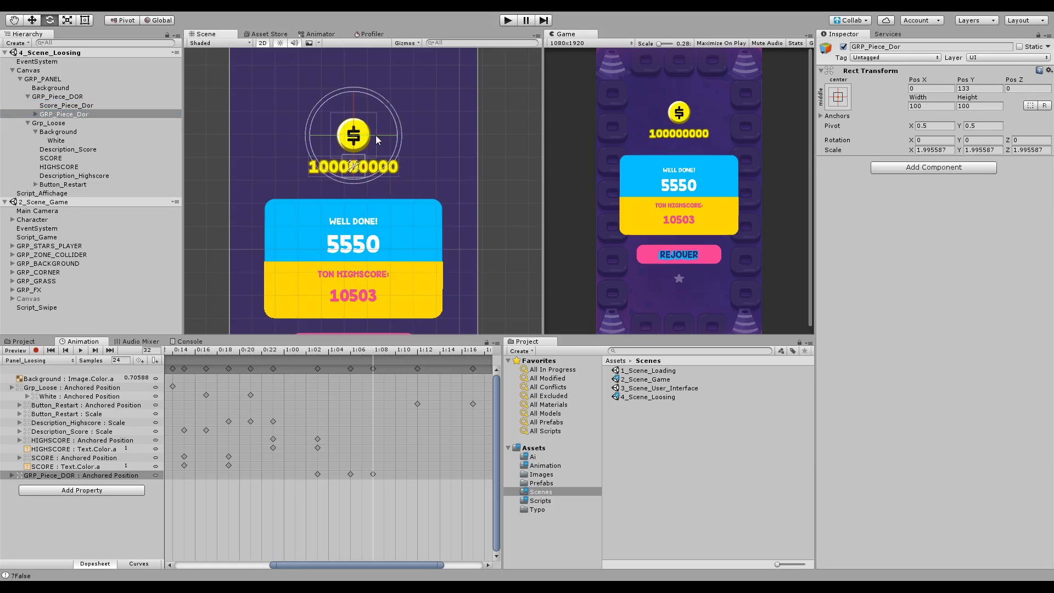
pyautogui.moveTo(380, 136); pyautogui.dragTo(231, 144)
pyautogui.hotkey('ctrl', 'z')
pyautogui.press('w')
# On frame 32, try lowering Score_Piece_Dor to Pos Y -263 and stretching it vertically to about 1.66 scale
pyautogui.click(350, 350)
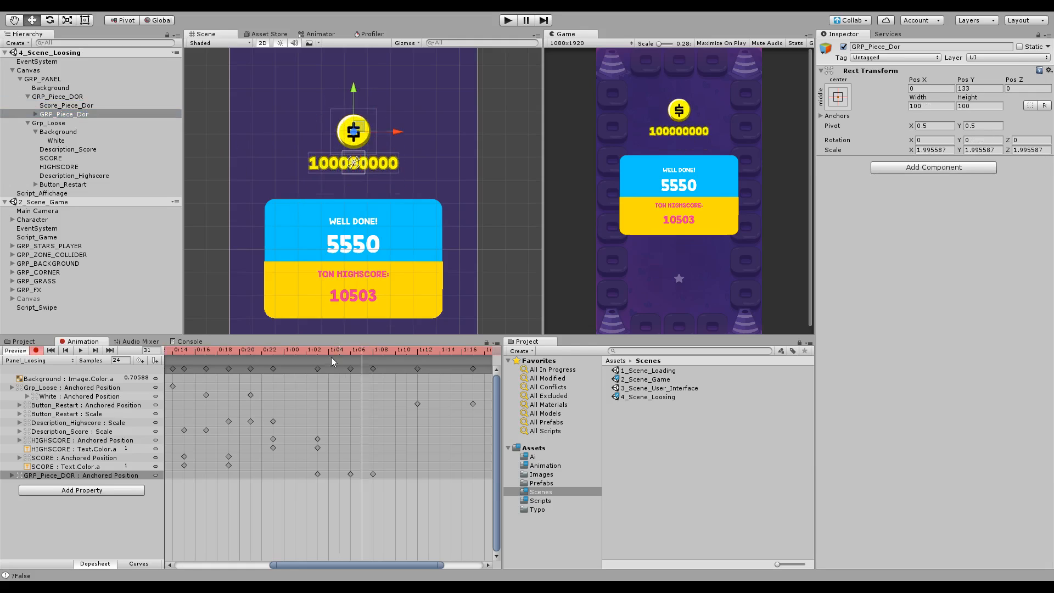
pyautogui.moveTo(354, 378); pyautogui.dragTo(373, 360)
pyautogui.click(61, 105)
pyautogui.moveTo(350, 144); pyautogui.dragTo(357, 192)
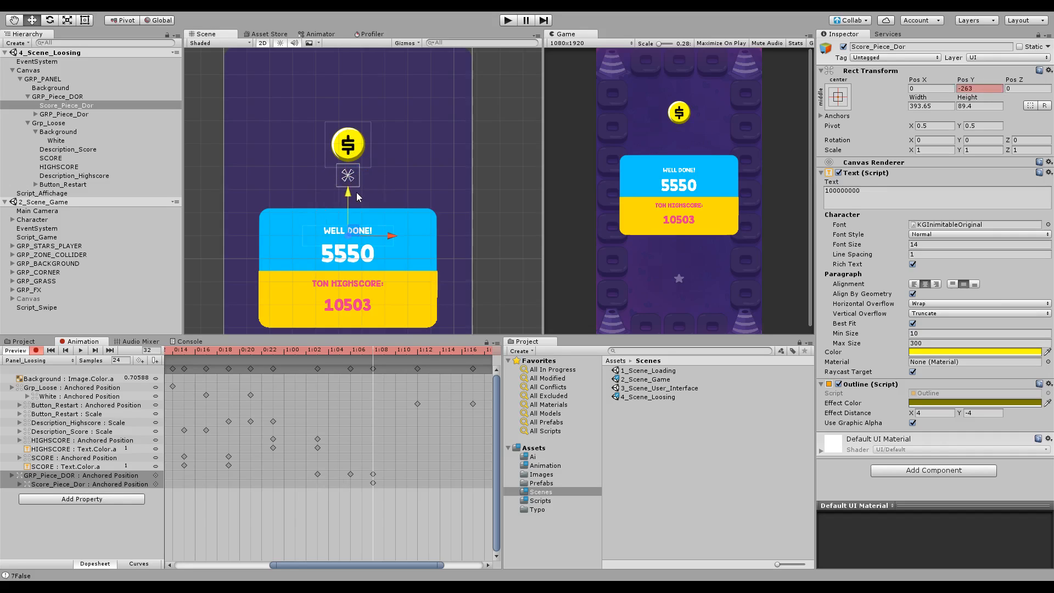
pyautogui.hotkey('ctrl', 'z')
pyautogui.press('r')
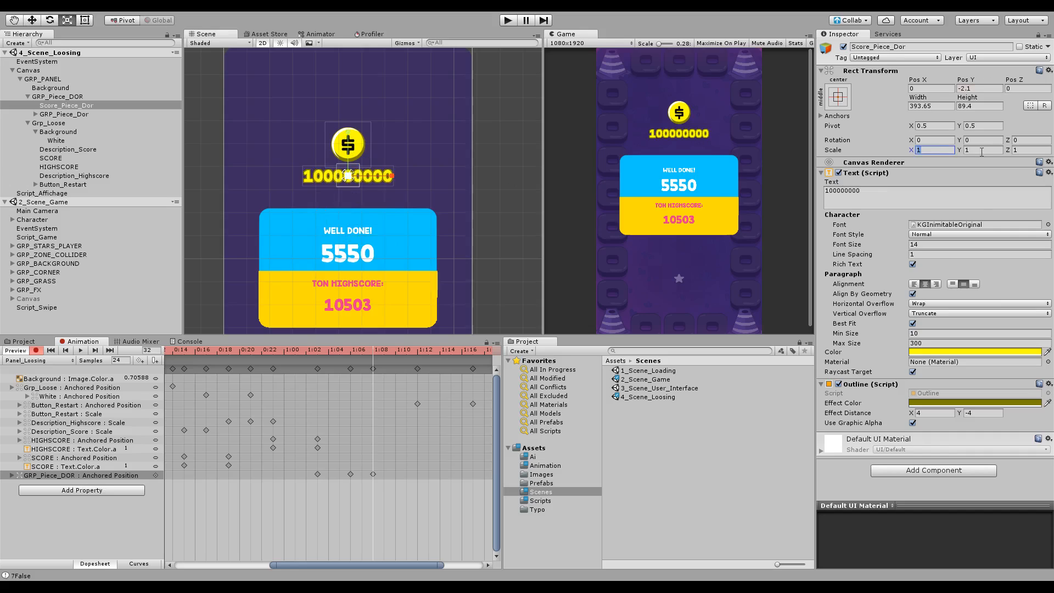
pyautogui.moveTo(406, 212); pyautogui.dragTo(402, 197, button='middle')
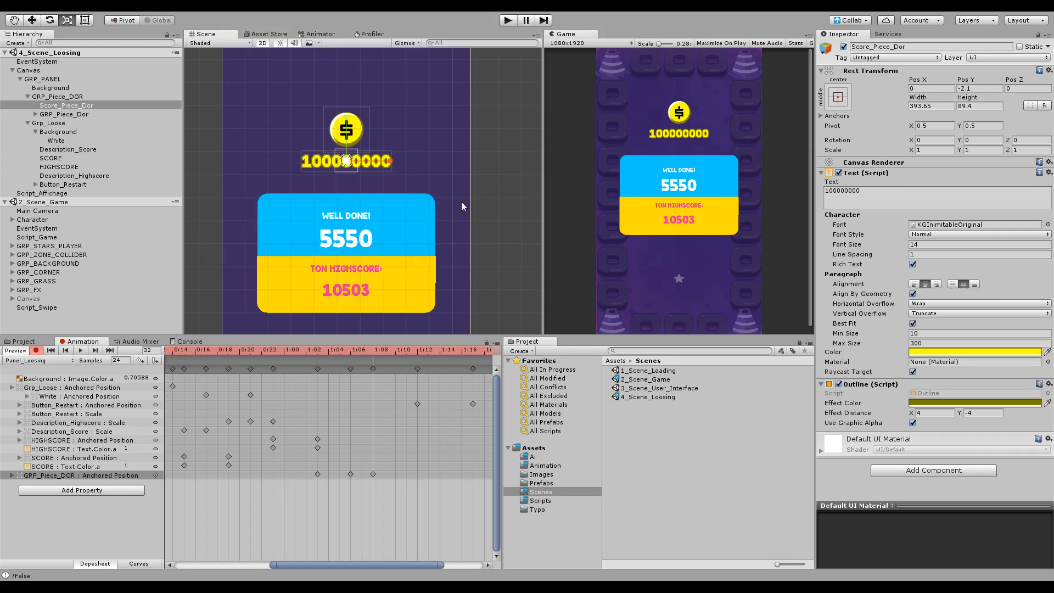
pyautogui.moveTo(358, 146); pyautogui.dragTo(359, 164, button='middle')
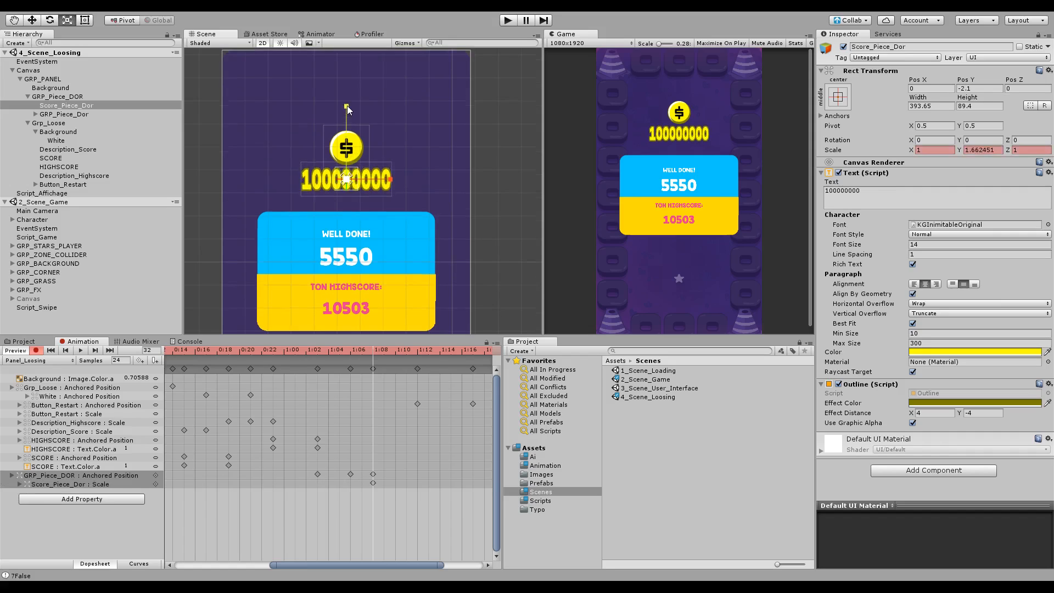
# Try raising Score_Piece_Dor behind the coin to Pos Y 127 on frame 32
pyautogui.press('w')
pyautogui.moveTo(347, 139); pyautogui.dragTo(347, 107)
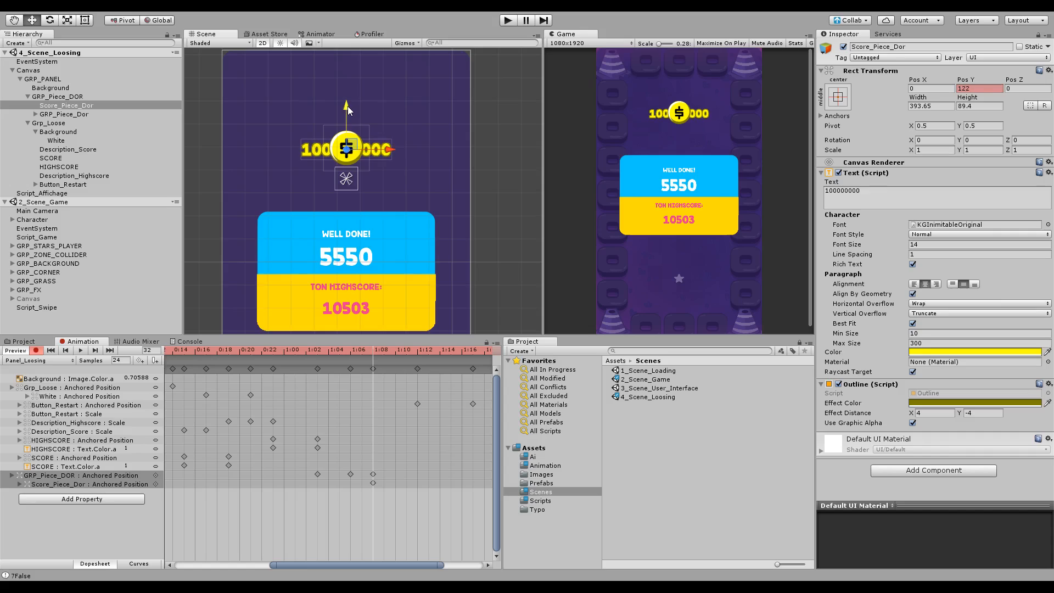
pyautogui.click(197, 489)
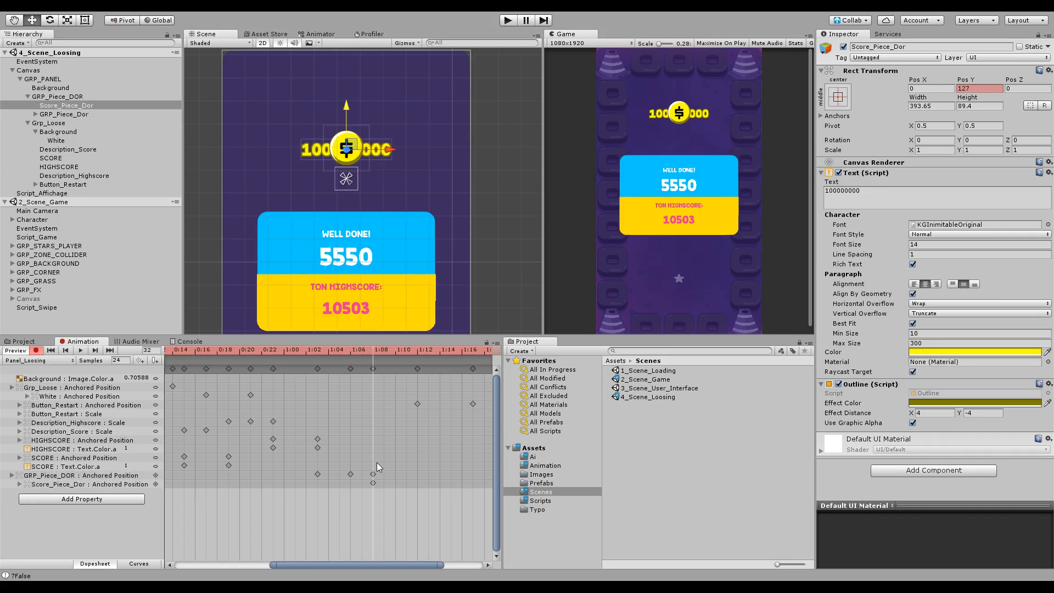
pyautogui.hotkey('ctrl', 'z')
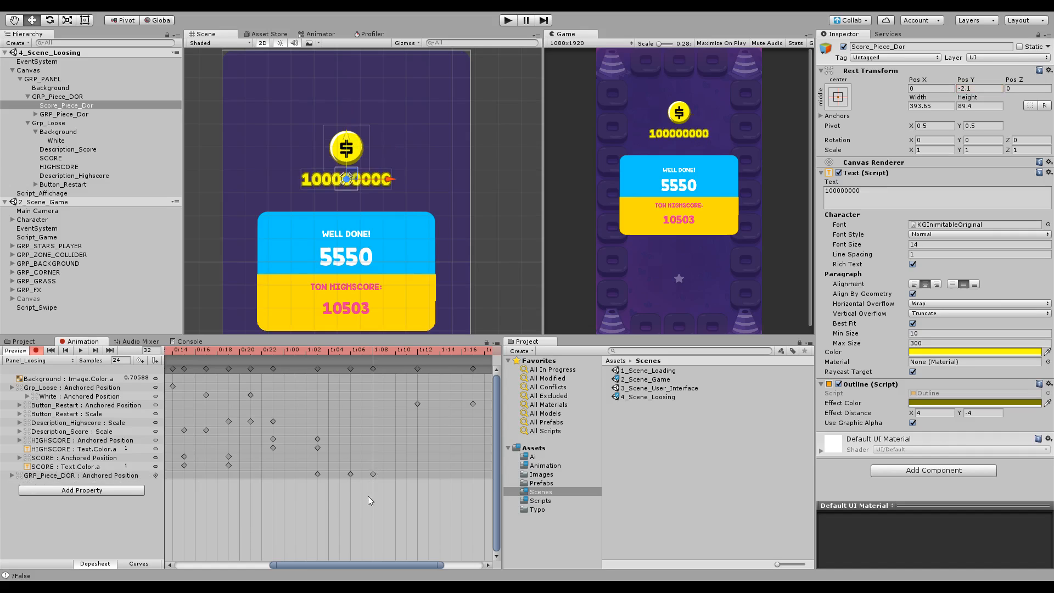
# Key Score_Piece_Dor raised behind the coin to Pos Y 132 on frame 32, and move its original-position key to frame 36
pyautogui.moveTo(345, 155); pyautogui.dragTo(353, 108)
pyautogui.moveTo(262, 562); pyautogui.dragTo(176, 564)
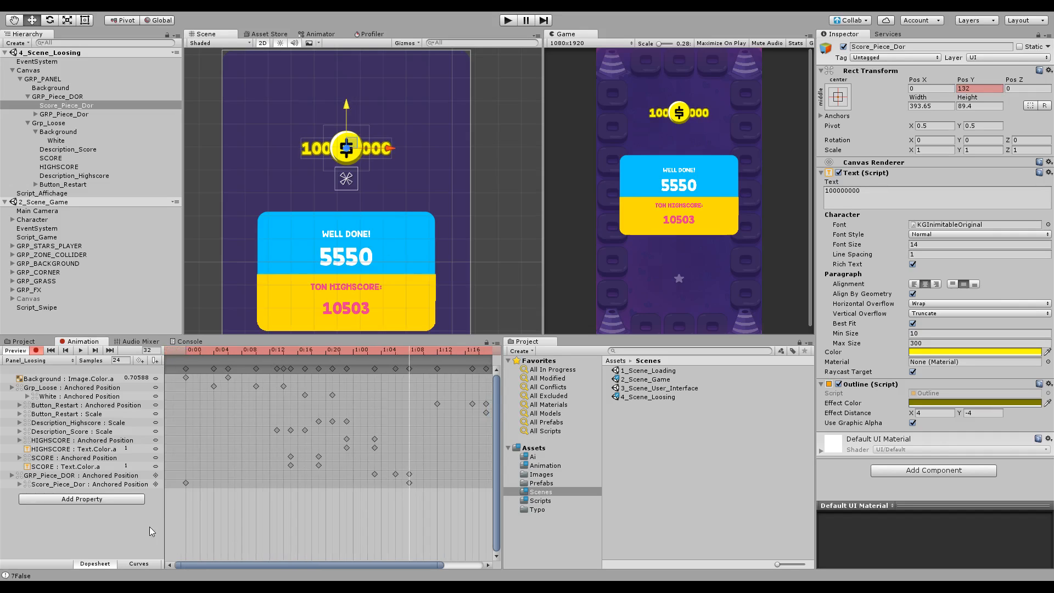
pyautogui.moveTo(185, 485); pyautogui.dragTo(438, 485)
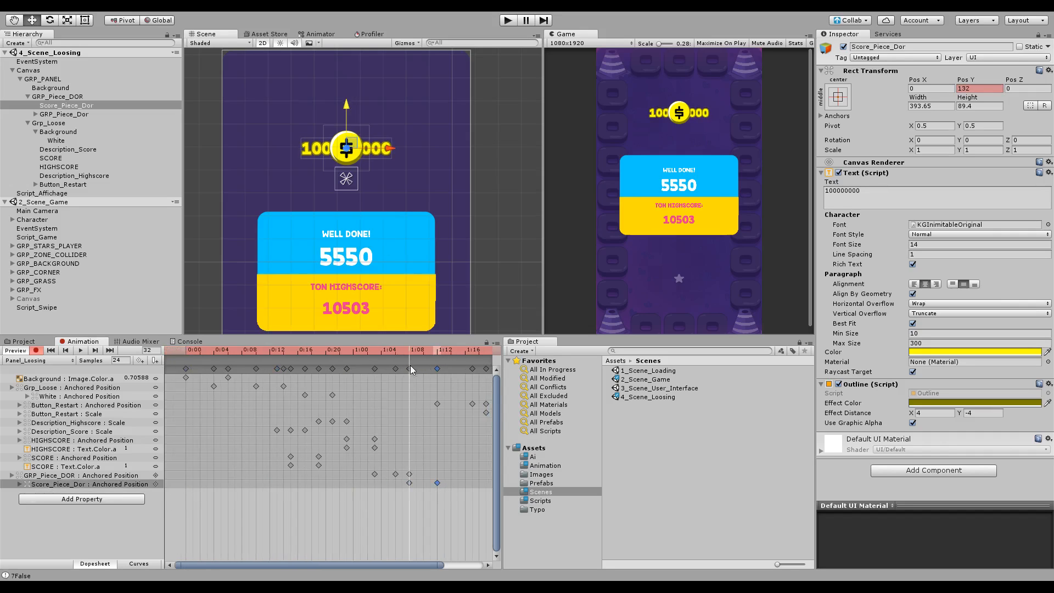
pyautogui.moveTo(414, 349); pyautogui.dragTo(413, 446)
# Key Score_Piece_Dor's text color alpha at 0 on frame 32, move its opaque key to frame 36, and preview the animation
pyautogui.click(556, 67)
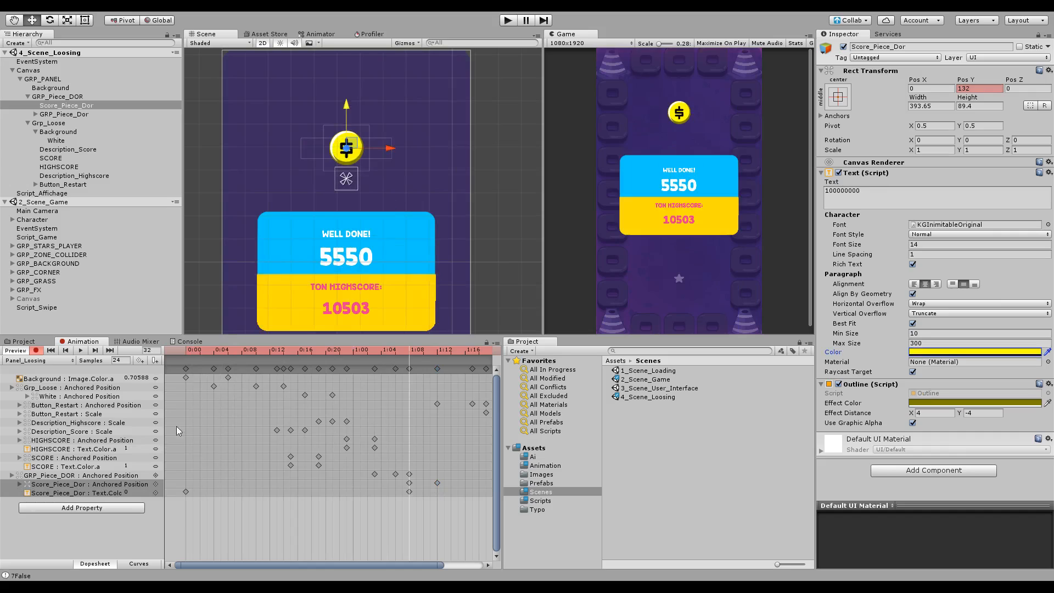
pyautogui.moveTo(186, 492); pyautogui.dragTo(437, 494)
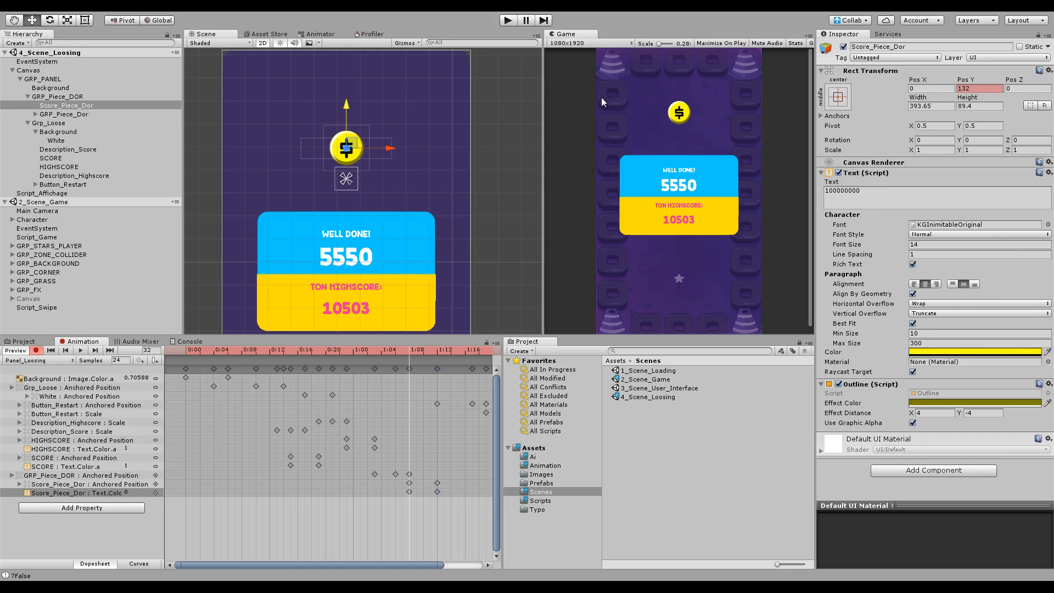
pyautogui.moveTo(415, 349); pyautogui.dragTo(371, 453)
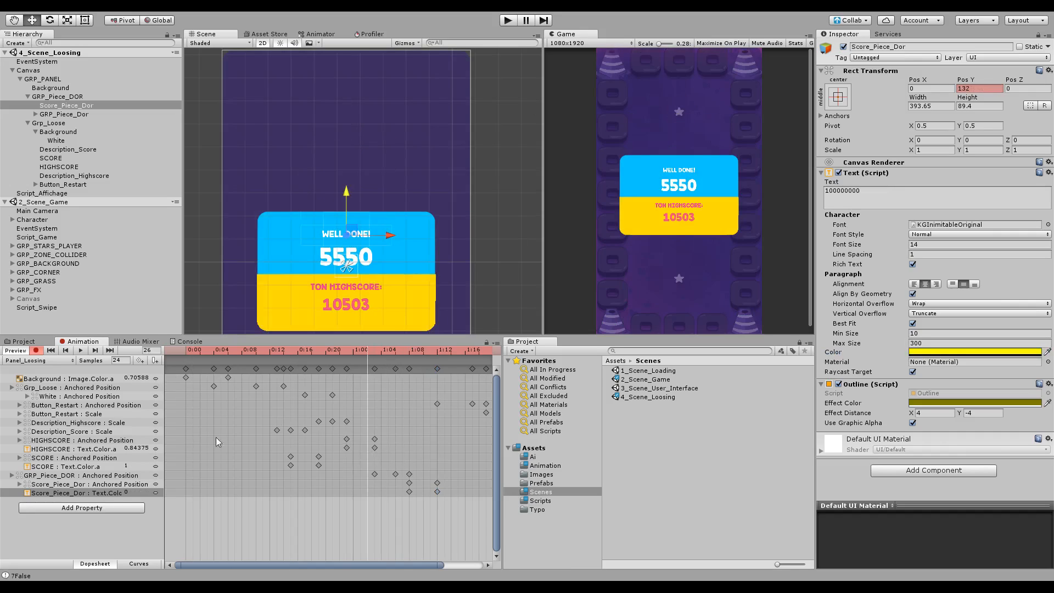
# Key the GRP_Piece_DOR object as inactive on frame 26 and active on frame 27
pyautogui.click(58, 97)
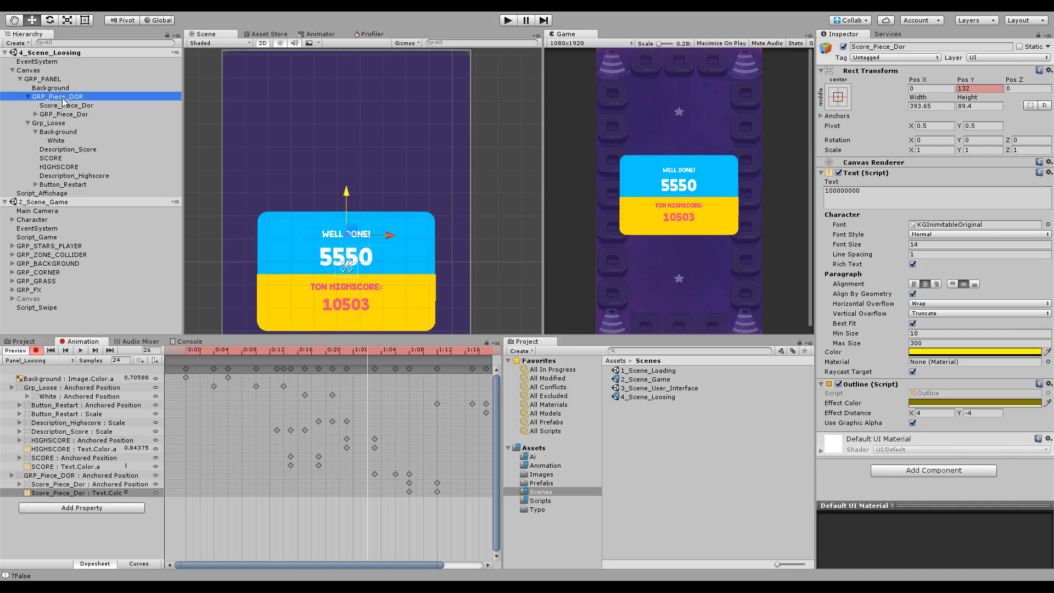
pyautogui.click(844, 47)
pyautogui.click(373, 349)
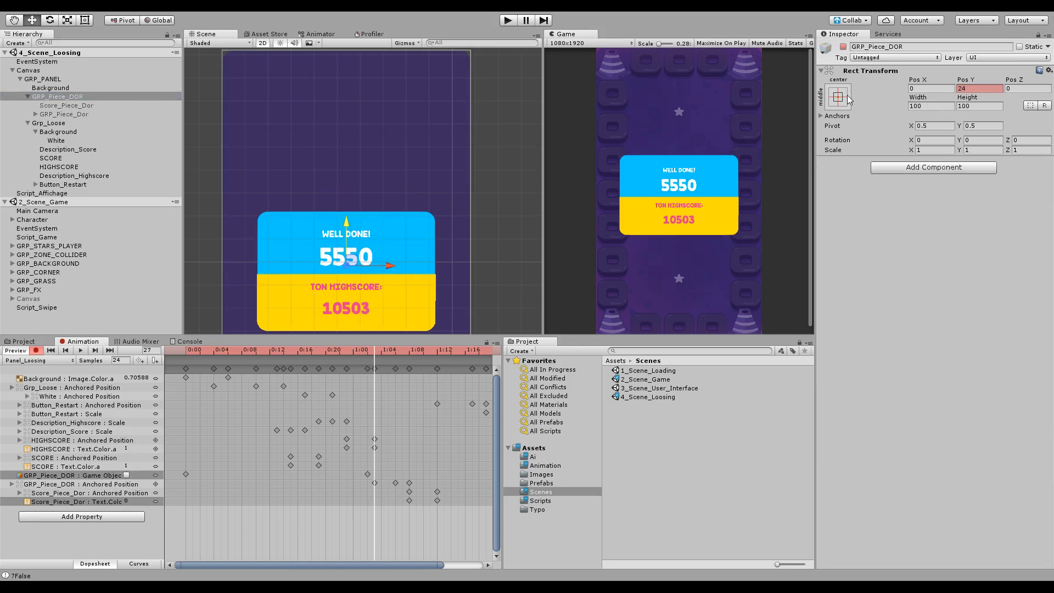
pyautogui.click(845, 46)
pyautogui.moveTo(355, 182); pyautogui.dragTo(363, 144, button='middle')
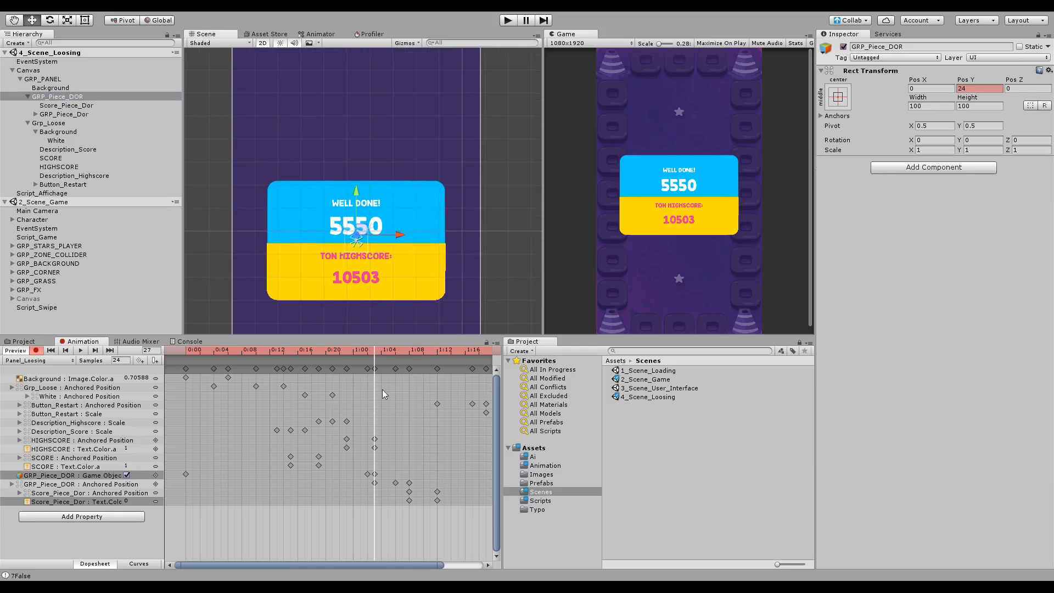
# Play back the animation, key GRP_Piece_DOR as inactive on frame 0, and scrub through the timeline to check it
pyautogui.moveTo(379, 352); pyautogui.dragTo(64, 360)
pyautogui.click(81, 350)
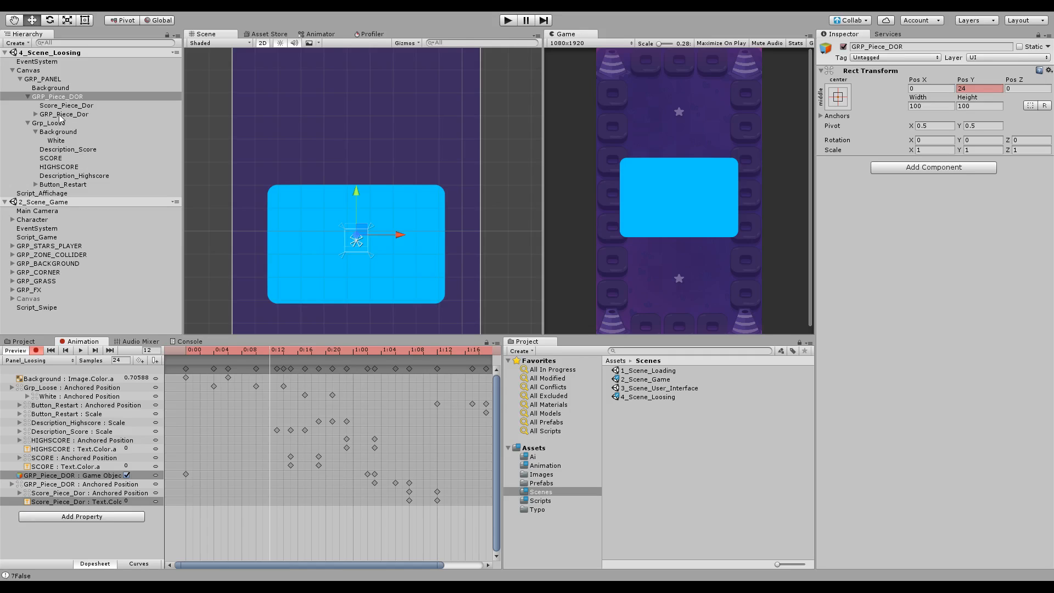
pyautogui.moveTo(252, 355); pyautogui.dragTo(158, 366)
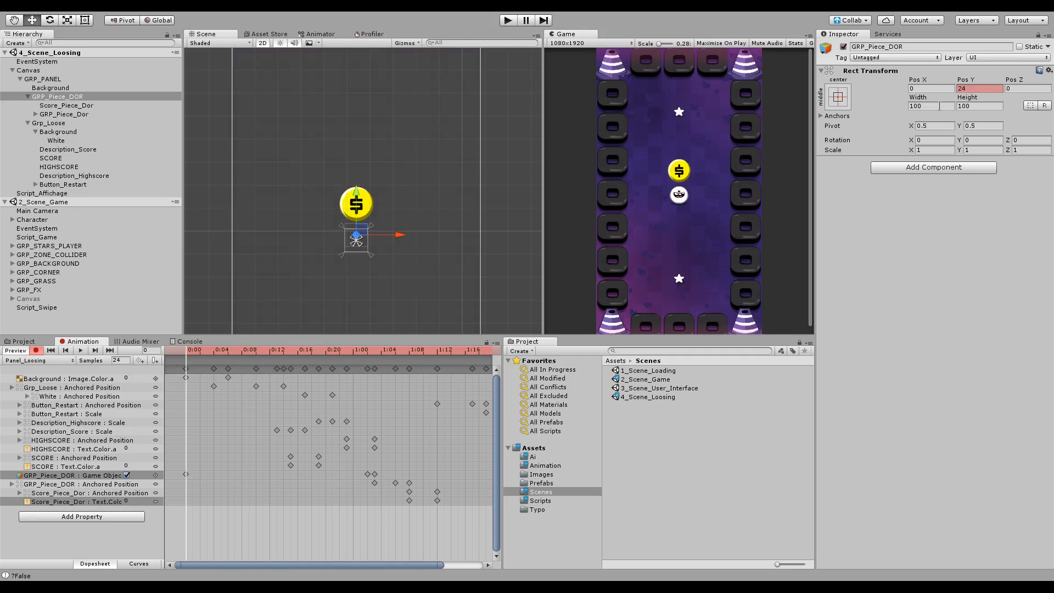
pyautogui.click(843, 47)
pyautogui.moveTo(195, 353); pyautogui.dragTo(471, 391)
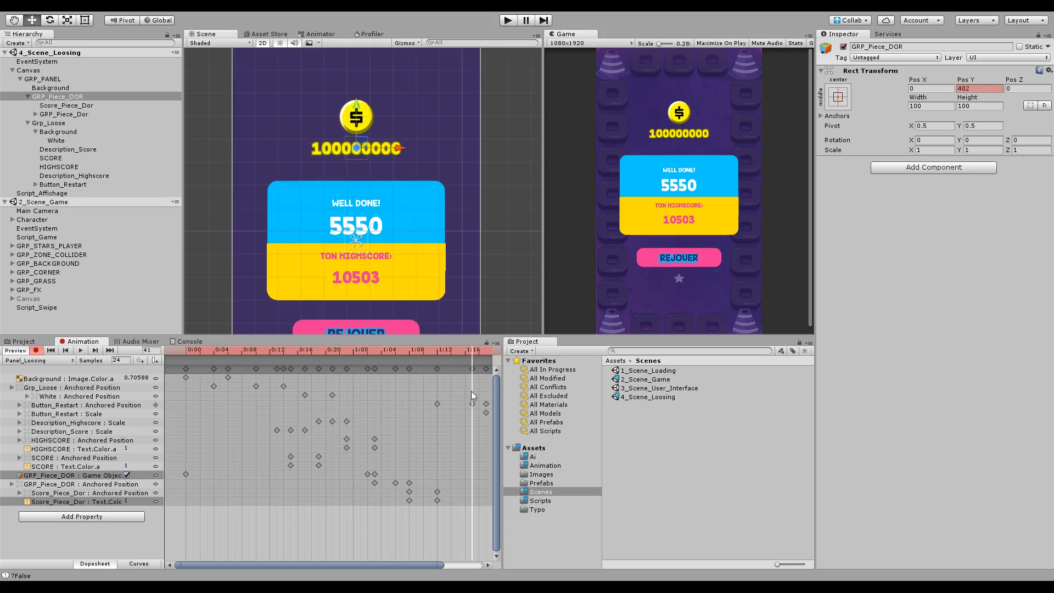
# Search the project for the Panel_Loosing animation clip and turn off its Loop Time
pyautogui.keyDown('alt'); pyautogui.moveTo(439, 406); pyautogui.dragTo(394, 426, button='right'); pyautogui.keyUp('alt')
pyautogui.moveTo(407, 352); pyautogui.dragTo(420, 349)
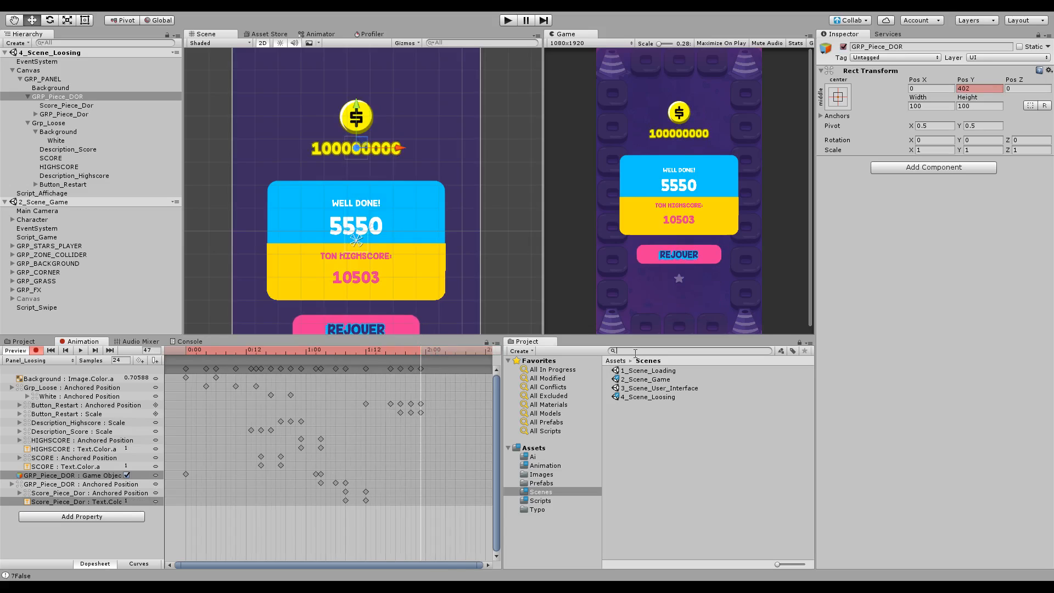
pyautogui.write('panel')
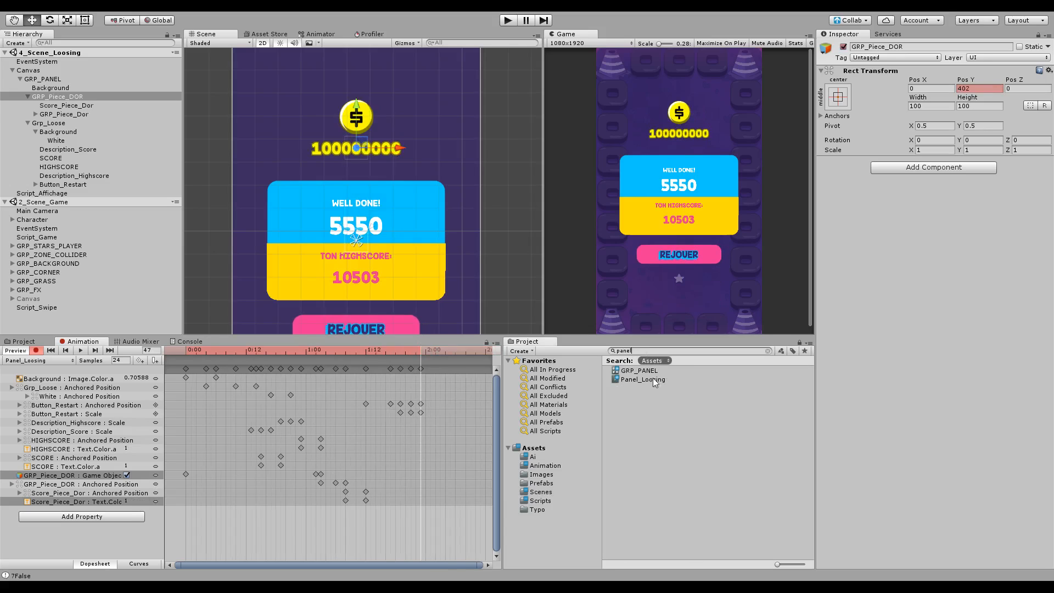
pyautogui.click(645, 379)
pyautogui.click(912, 80)
pyautogui.moveTo(428, 182); pyautogui.dragTo(434, 163, button='middle')
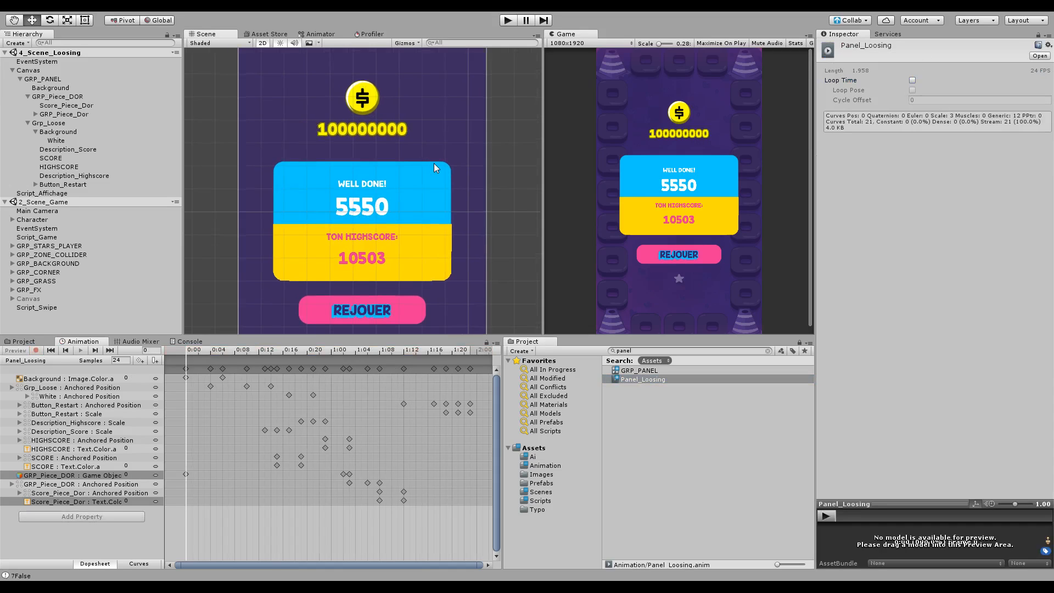
# Open 1_Scene_Loading from the Scenes folder, play-test the game up to the losing screen, and stop play mode
pyautogui.click(540, 491)
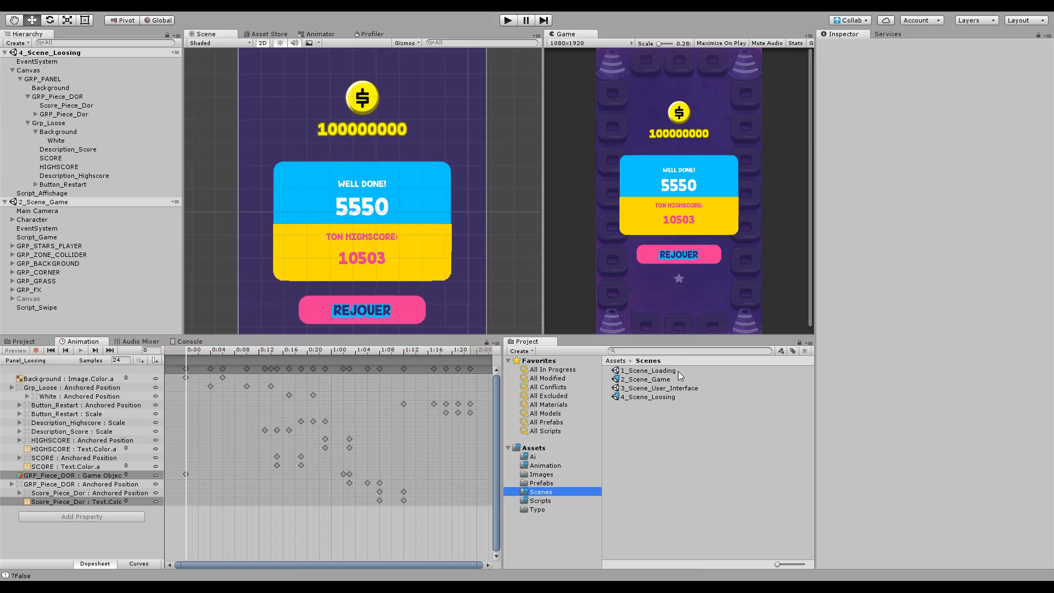
pyautogui.click(677, 370)
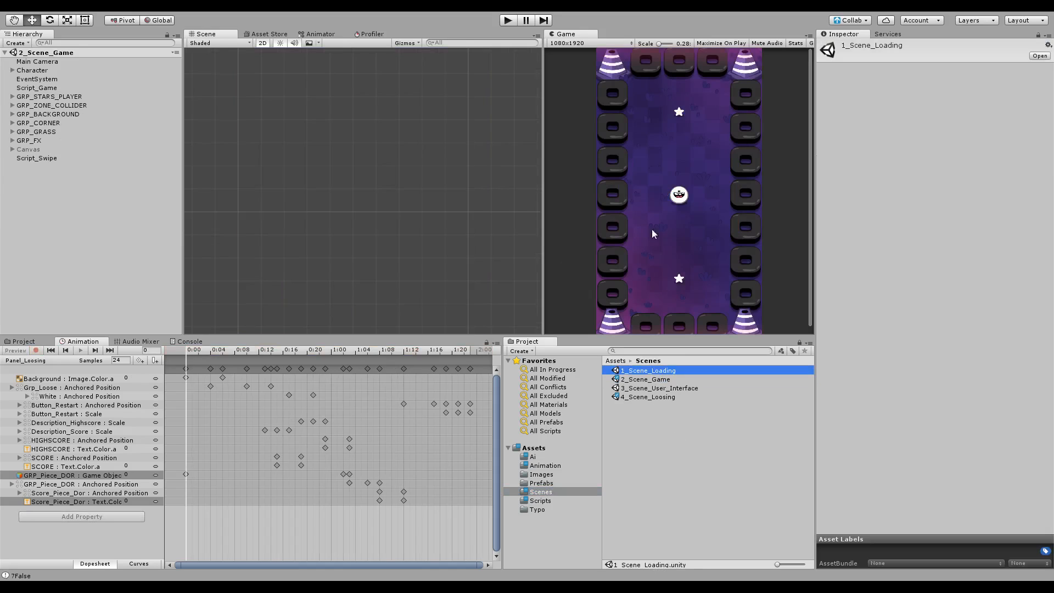
pyautogui.click(507, 20)
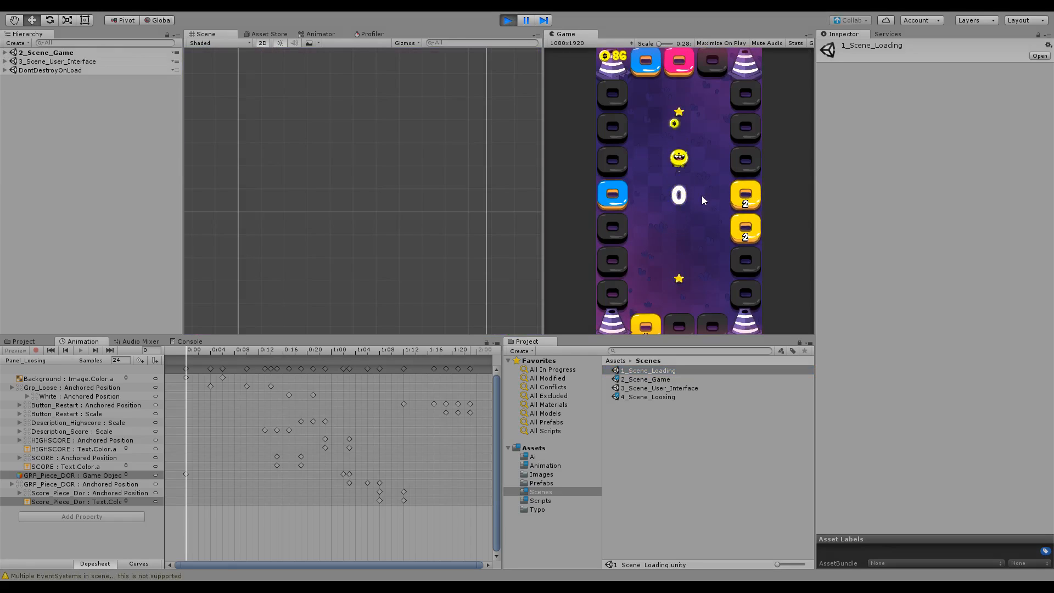
pyautogui.click(701, 196)
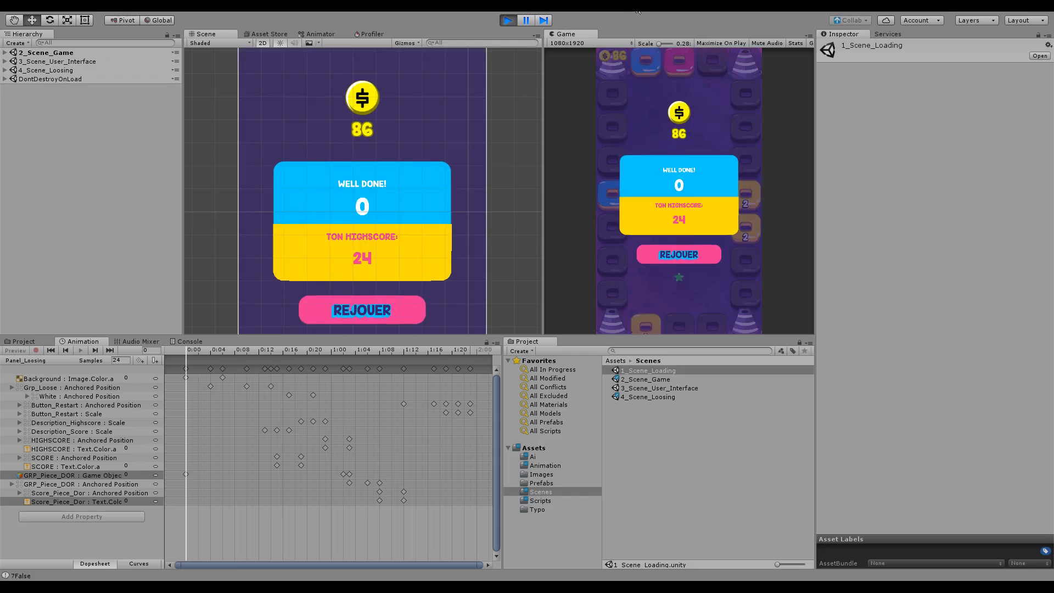
pyautogui.click(507, 21)
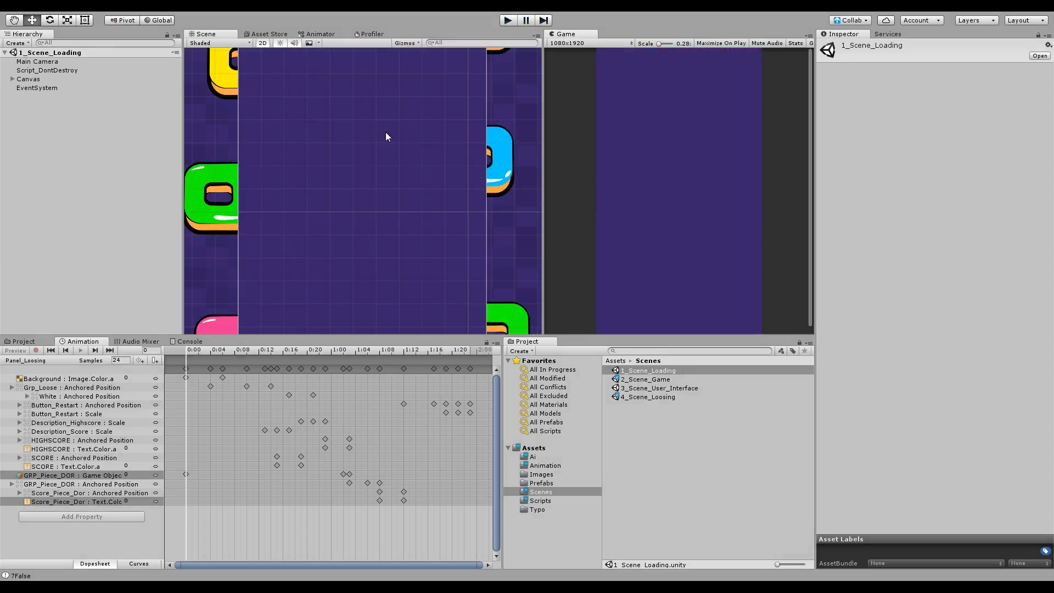
pyautogui.scroll(-6, 386, 137)
pyautogui.scroll(2, 376, 207)
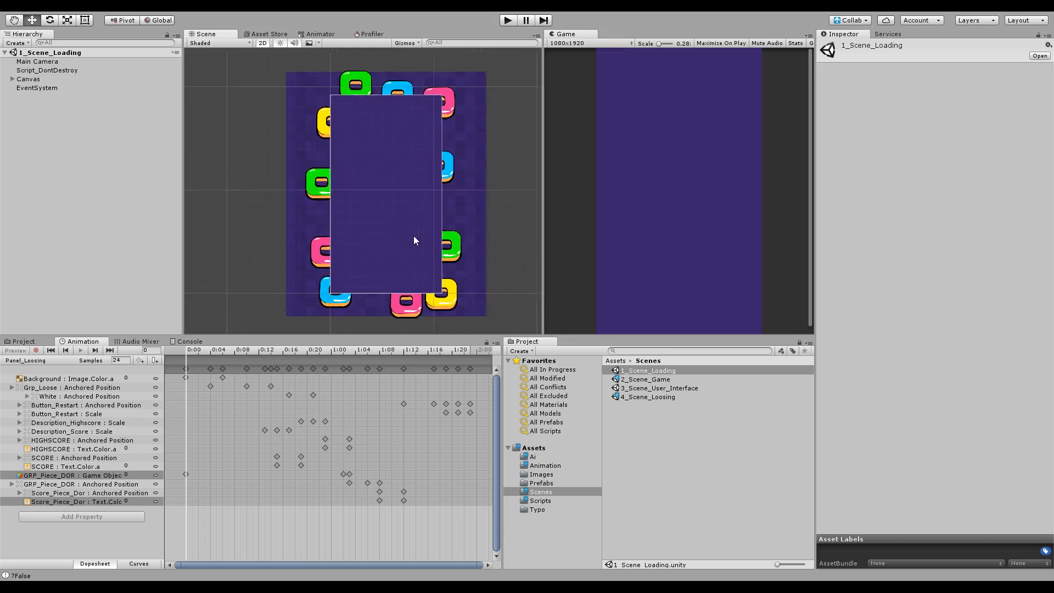
pyautogui.scroll(3, 414, 240)
pyautogui.click(710, 453)
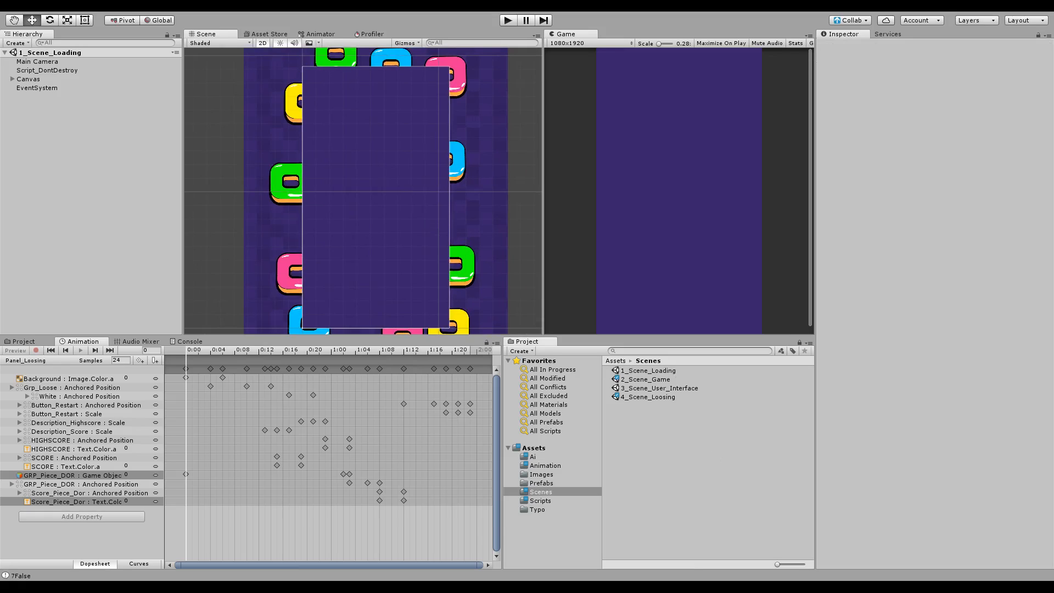
pyautogui.scroll(-2, 404, 113)
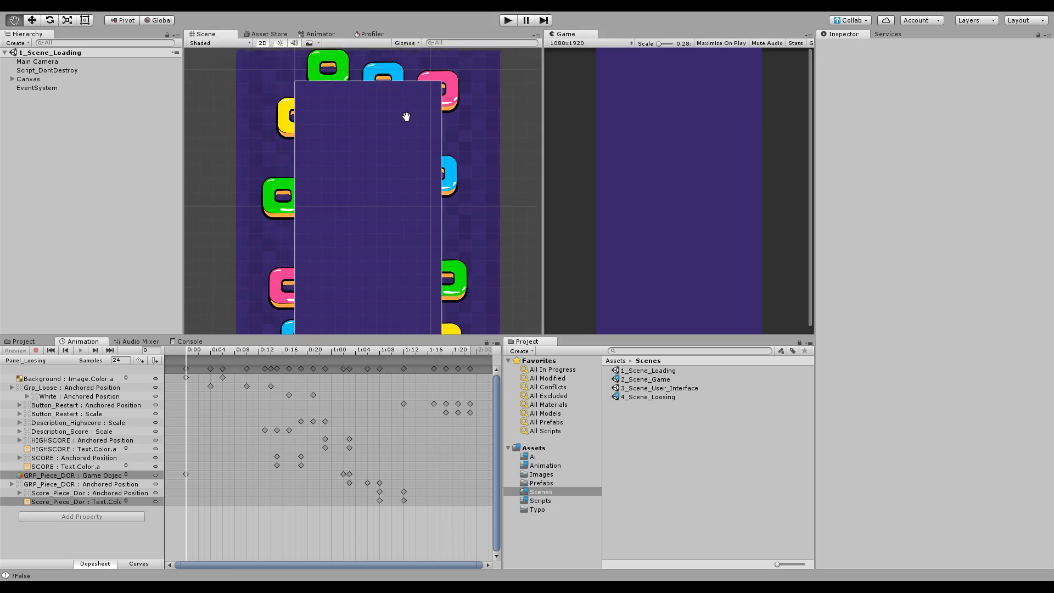
pyautogui.scroll(-2, 427, 212)
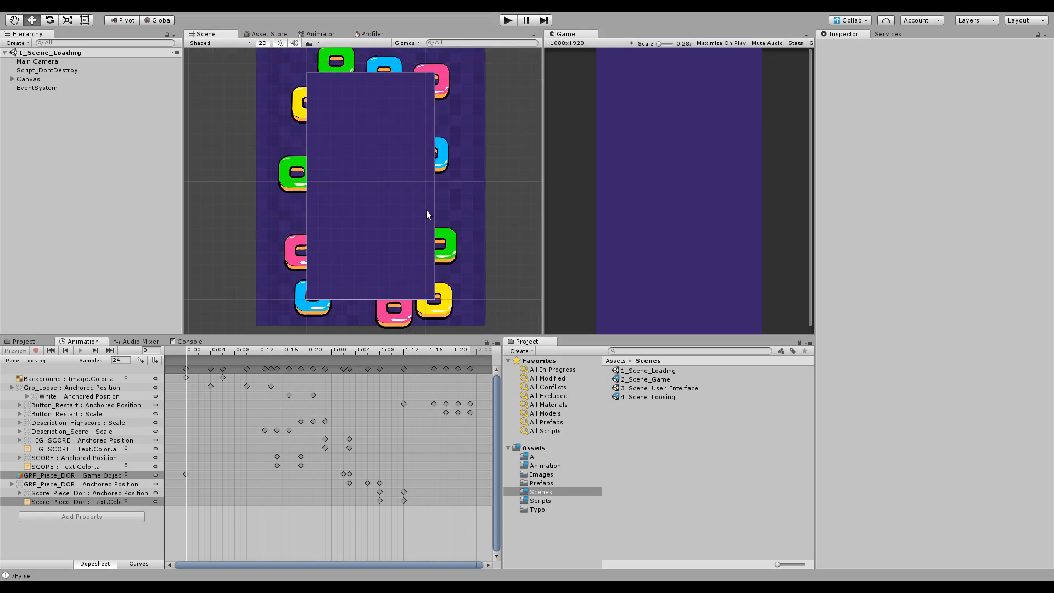
pyautogui.moveTo(440, 178); pyautogui.dragTo(419, 188, button='middle')
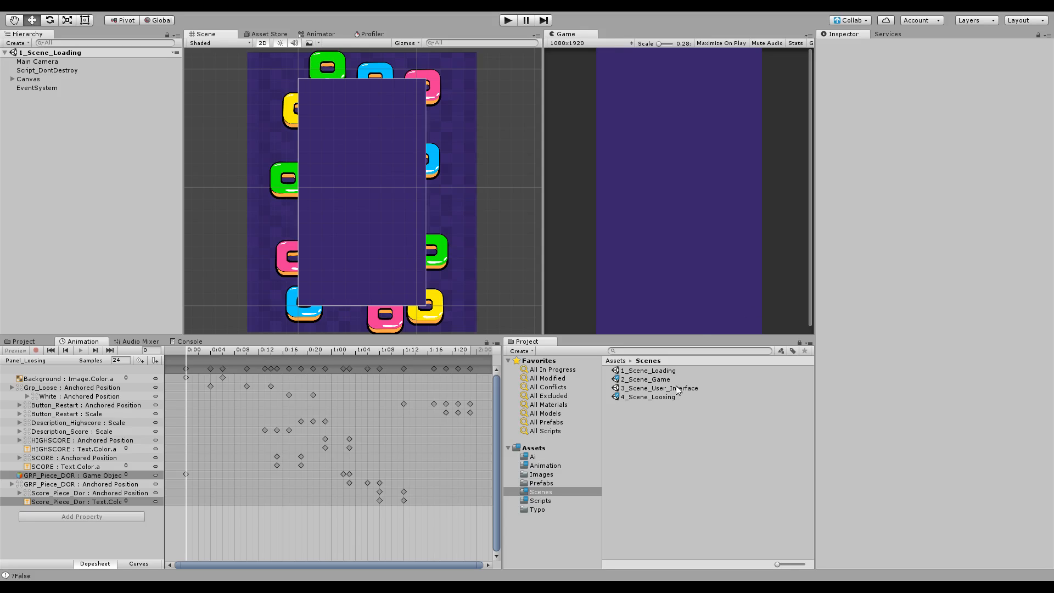
pyautogui.moveTo(388, 186); pyautogui.dragTo(395, 179, button='middle')
pyautogui.scroll(2, 393, 181)
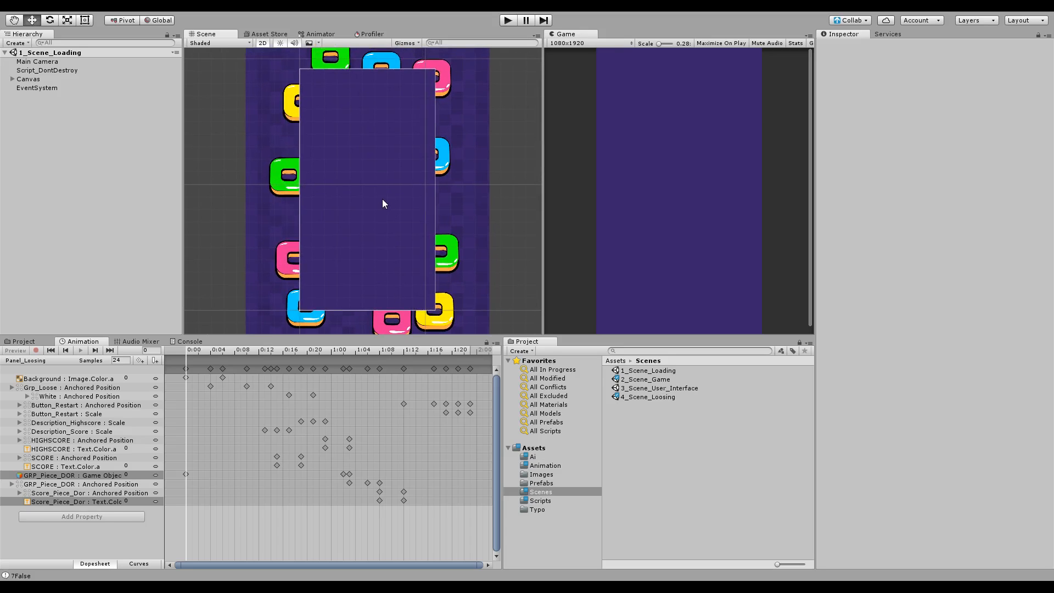
# Open 2_Scene_Game and inspect its inactive Canvas object
pyautogui.doubleClick(646, 379)
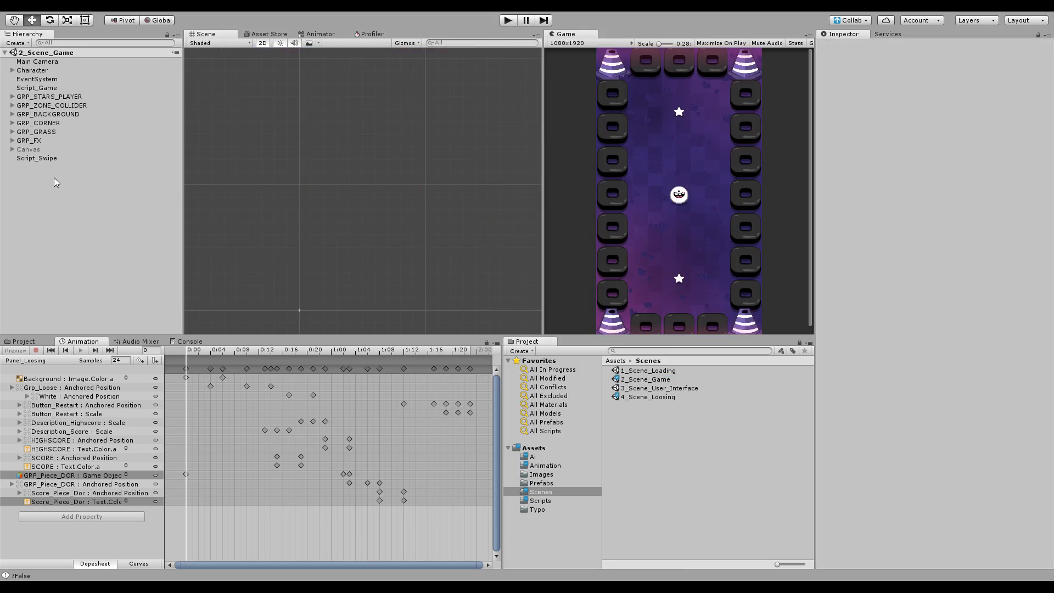
pyautogui.click(48, 149)
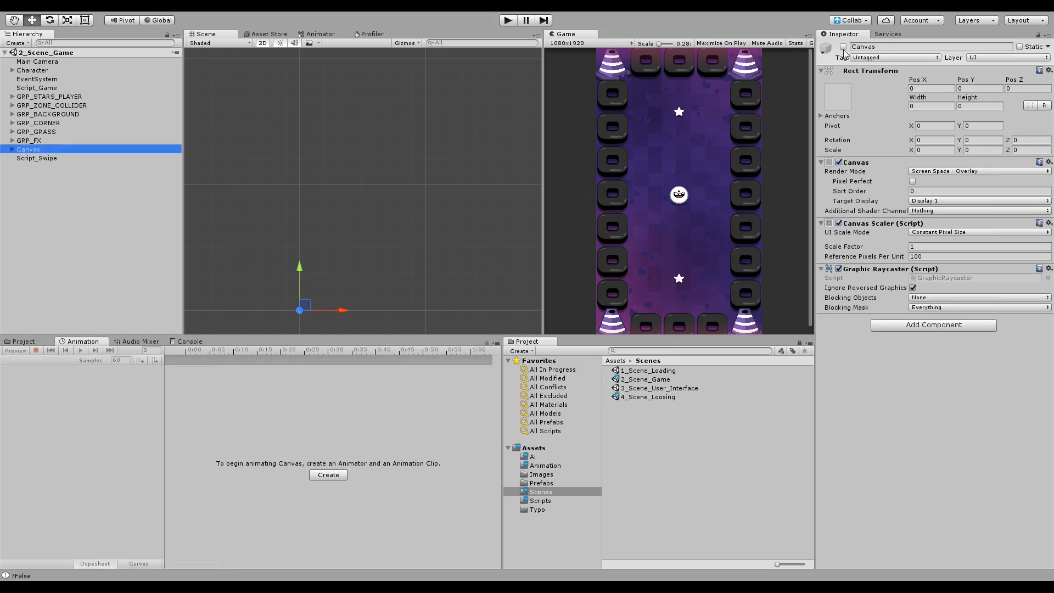
pyautogui.scroll(-8, 356, 146)
pyautogui.moveTo(340, 240); pyautogui.dragTo(398, 155, button='middle')
pyautogui.scroll(10, 367, 153)
pyautogui.click(48, 188)
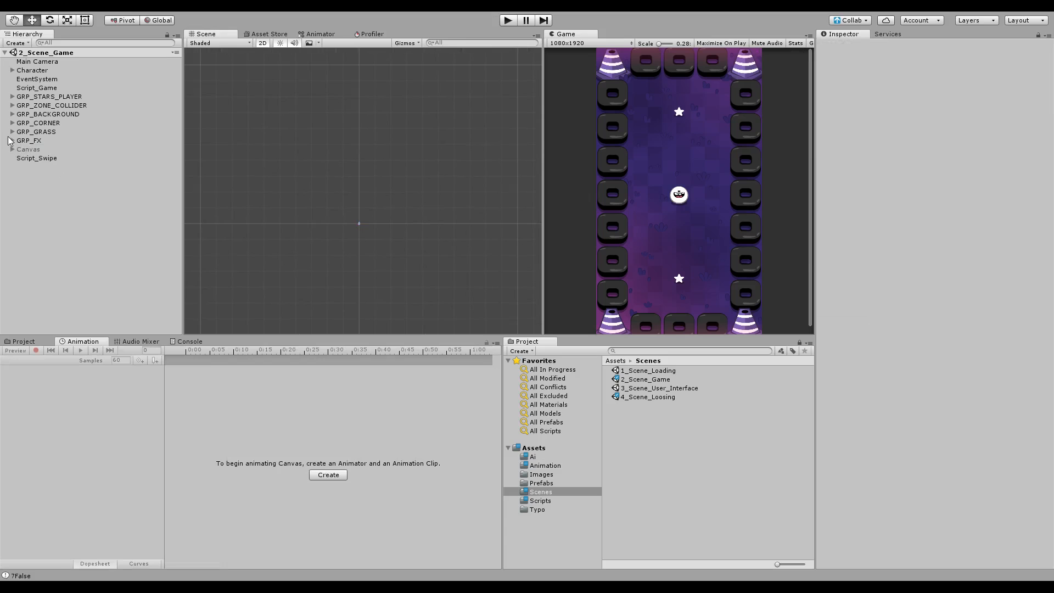
# Select the STARS_UP star inside GRP_STARS_PLAYER and frame it in the scene view
pyautogui.click(12, 97)
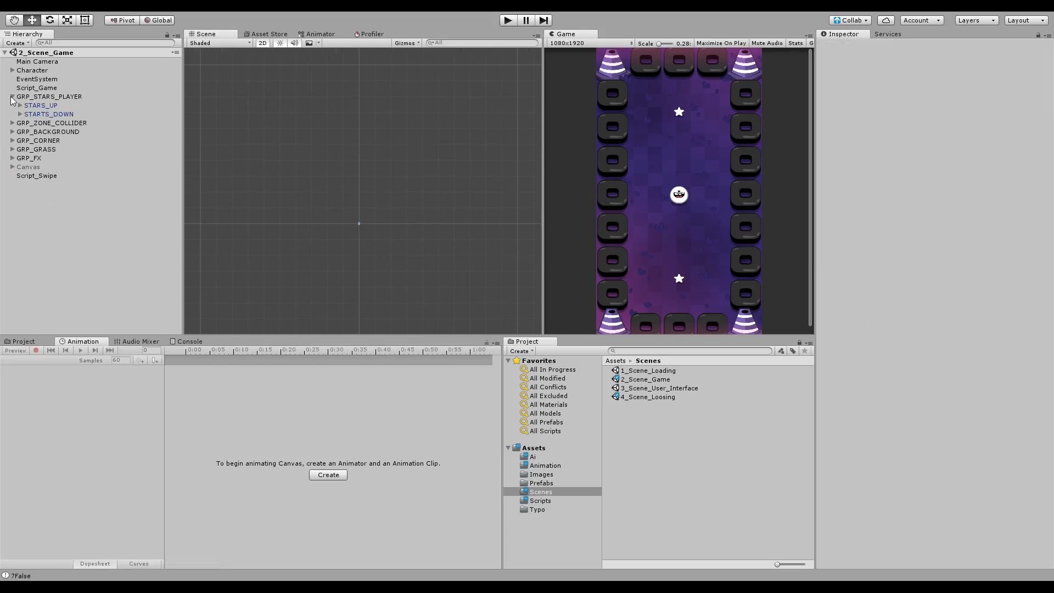
pyautogui.click(41, 105)
pyautogui.press('f')
pyautogui.scroll(-10, 384, 230)
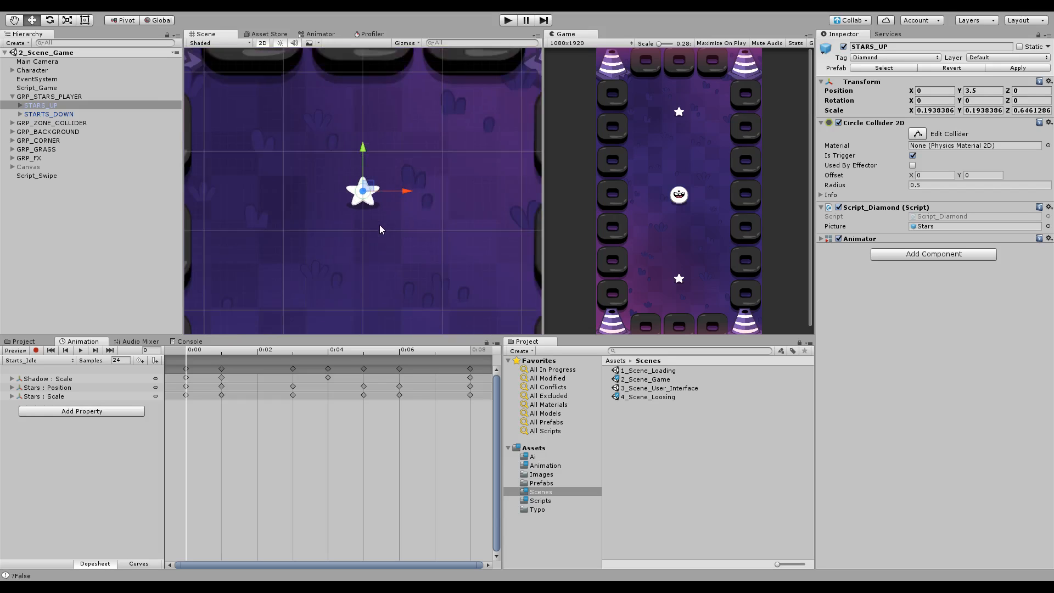
pyautogui.moveTo(397, 214); pyautogui.dragTo(393, 179, button='middle')
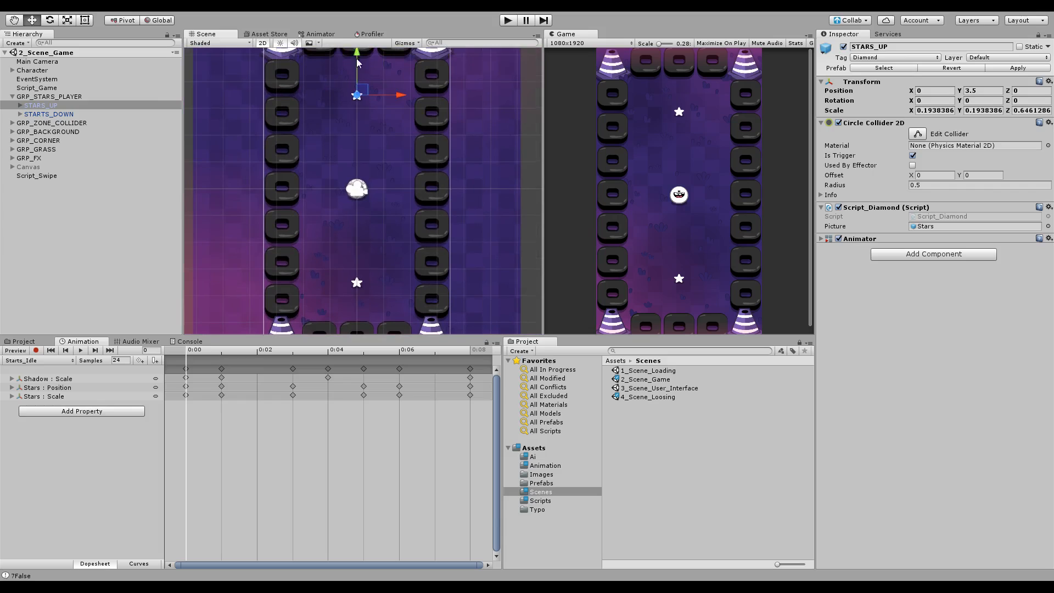
# Try to shift the STARS_UP star down toward the character, undoing each move
pyautogui.moveTo(357, 58); pyautogui.dragTo(360, 120)
pyautogui.moveTo(372, 135); pyautogui.dragTo(371, 150, button='middle')
pyautogui.hotkey('ctrl', 'z')
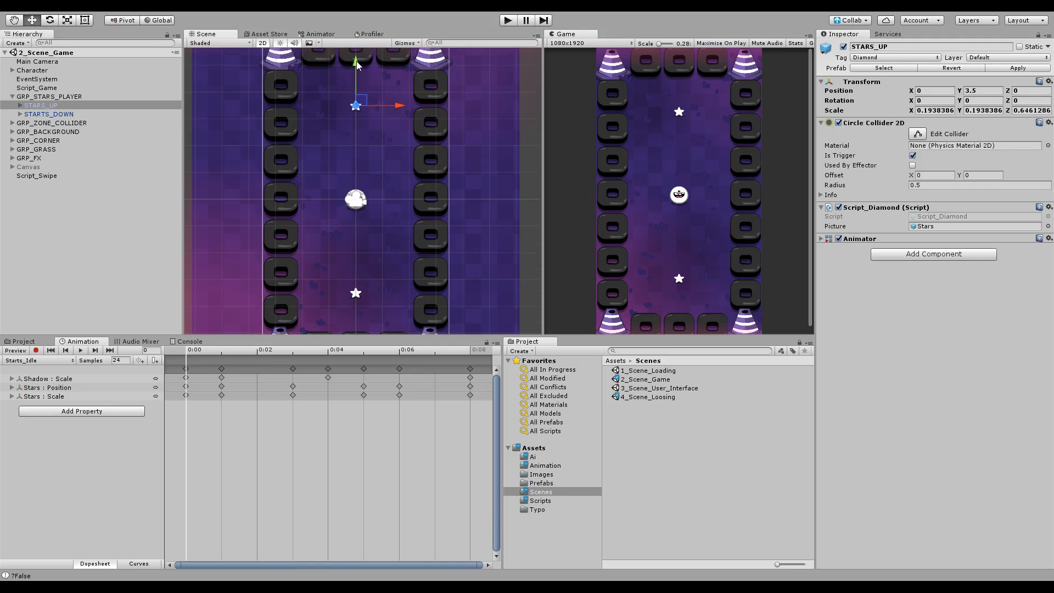
pyautogui.moveTo(357, 61); pyautogui.dragTo(357, 74)
pyautogui.moveTo(382, 116); pyautogui.dragTo(382, 142, button='middle')
pyautogui.moveTo(356, 100); pyautogui.dragTo(360, 122)
pyautogui.hotkey('ctrl', 'z')
pyautogui.moveTo(377, 96); pyautogui.dragTo(384, 84, button='middle')
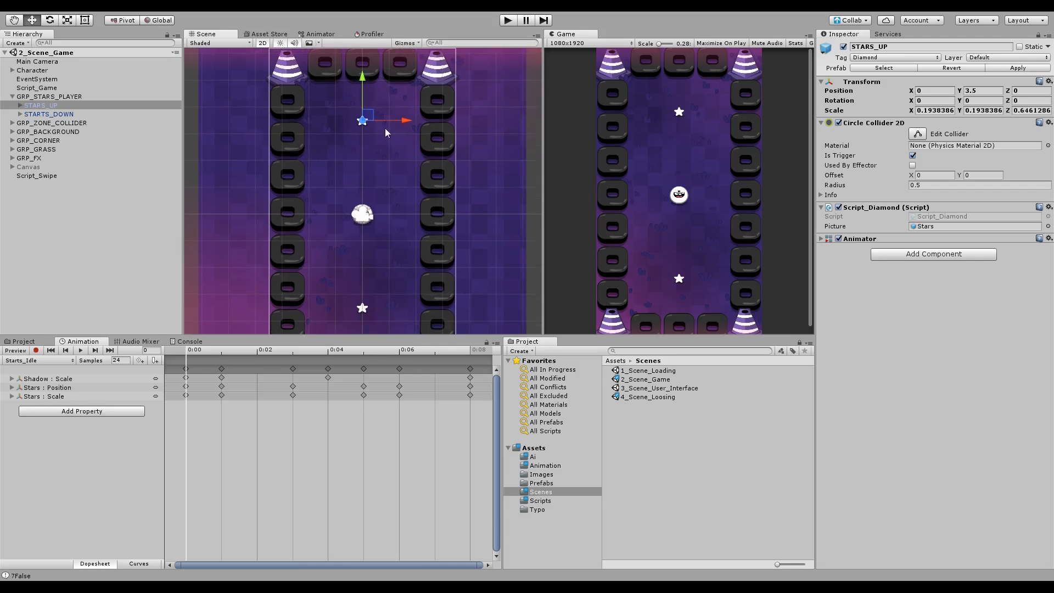
pyautogui.scroll(-2, 379, 149)
pyautogui.scroll(1, 373, 172)
pyautogui.moveTo(376, 169)
pyautogui.mouseDown(button='middle')
pyautogui.moveTo(378, 146)
pyautogui.moveTo(368, 190)
pyautogui.moveTo(364, 156)
pyautogui.mouseUp(button='middle')
pyautogui.scroll(-2, 364, 156)
pyautogui.scroll(2, 363, 156)
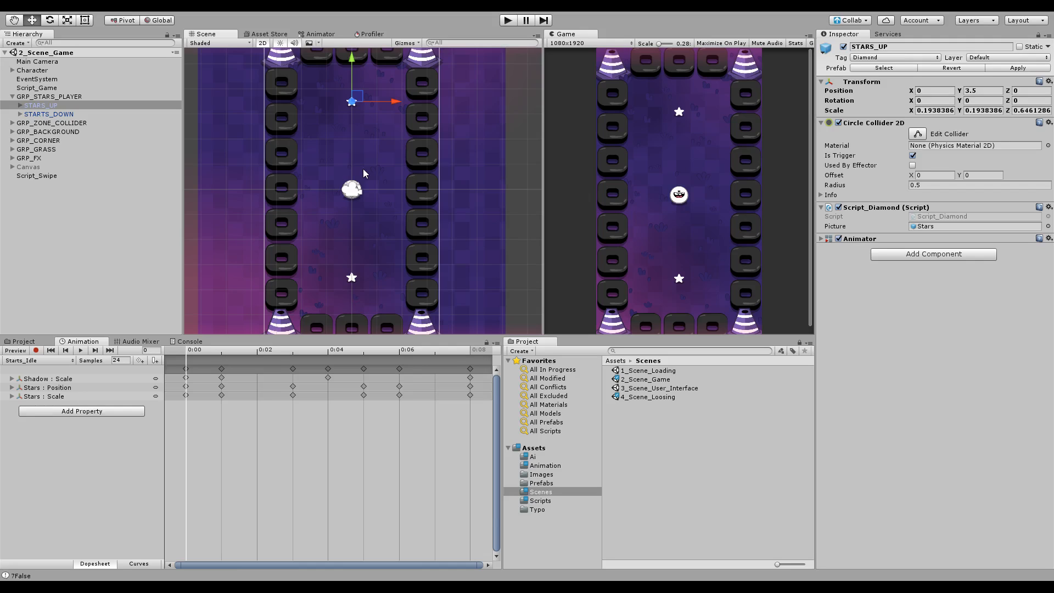
# Deactivate the STARTS_DOWN star and reselect STARS_UP
pyautogui.click(50, 114)
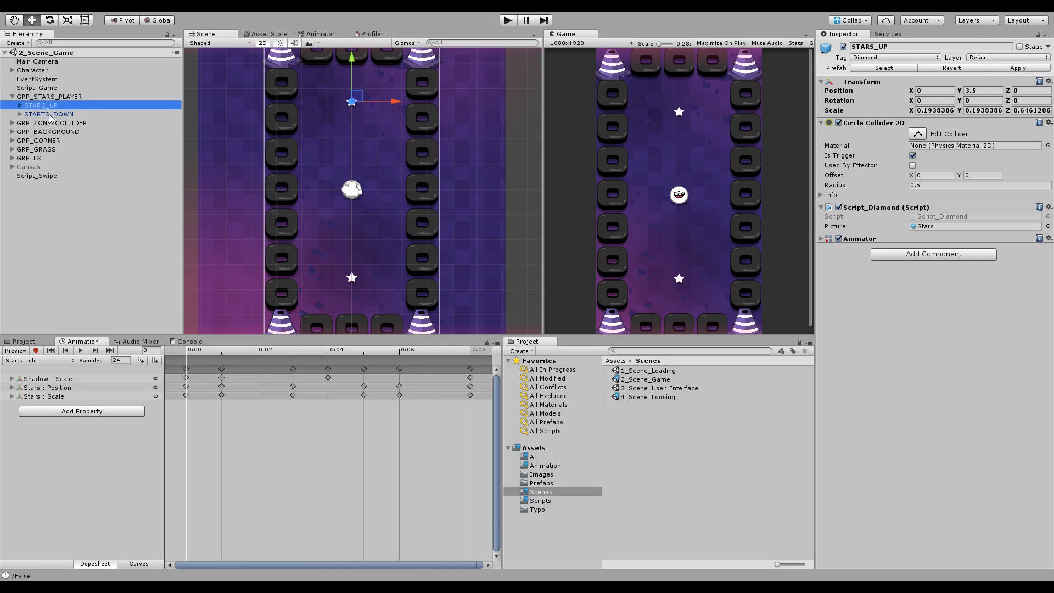
pyautogui.click(352, 101)
pyautogui.moveTo(381, 119); pyautogui.dragTo(390, 142, button='middle')
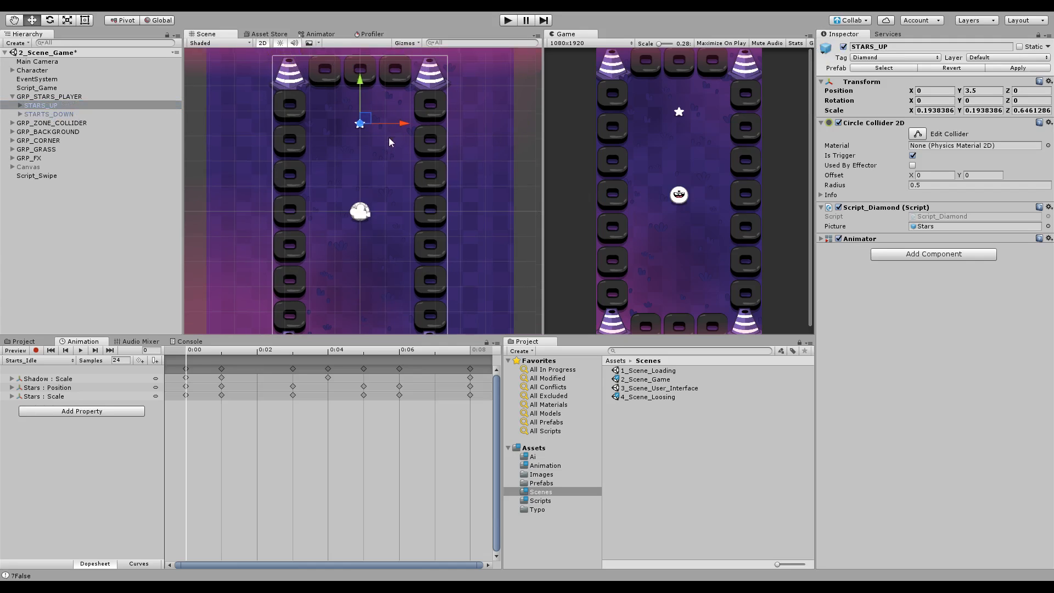
# Set the STARS_UP star's Y position to 0 and save the scene
pyautogui.click(982, 90)
pyautogui.write('0')
pyautogui.moveTo(365, 219); pyautogui.dragTo(377, 167, button='middle')
pyautogui.hotkey('ctrl', 's')
pyautogui.scroll(2, 438, 198)
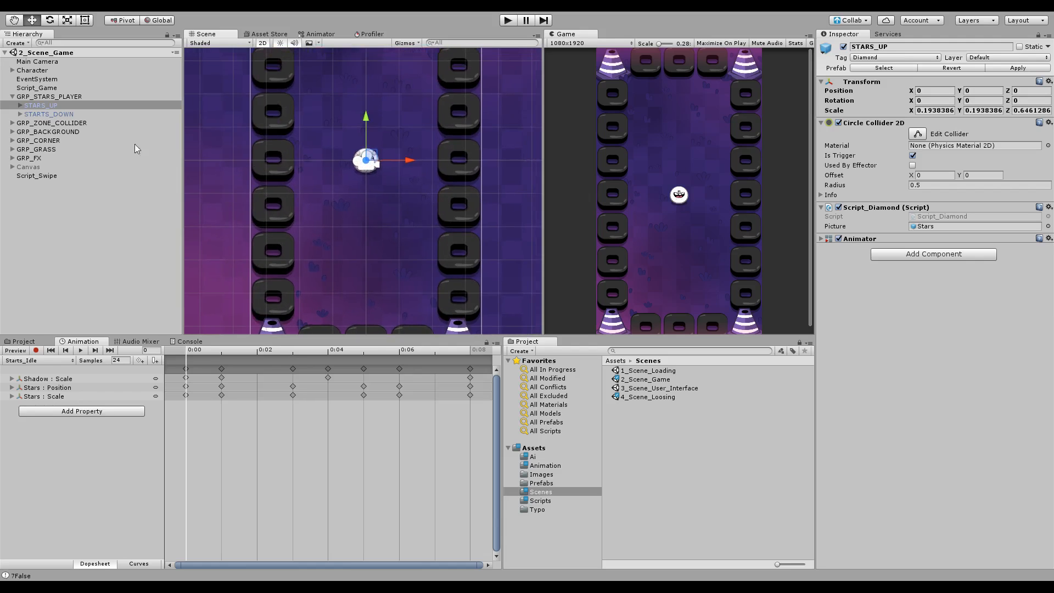
pyautogui.click(12, 98)
pyautogui.scroll(-3, 314, 167)
pyautogui.moveTo(313, 166); pyautogui.dragTo(372, 169, button='middle')
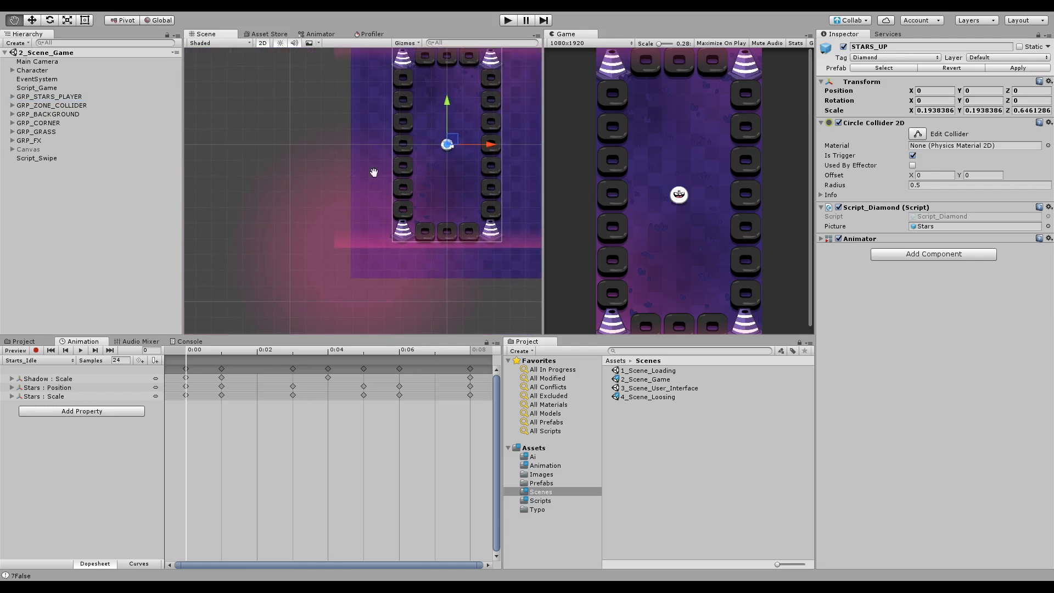
pyautogui.click(373, 172)
pyautogui.scroll(-4, 377, 181)
pyautogui.click(226, 83)
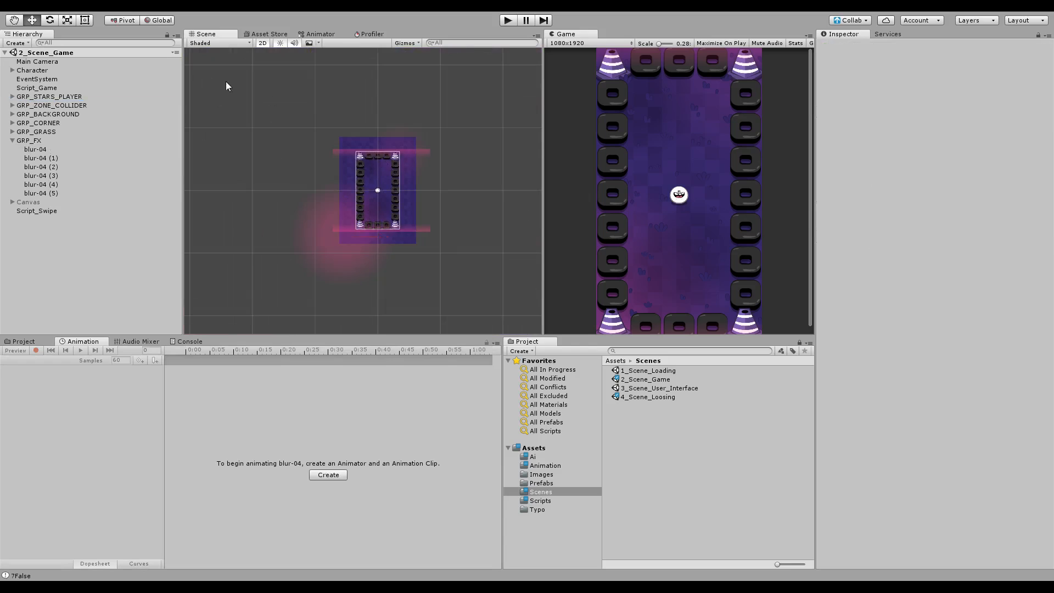
pyautogui.scroll(5, 429, 217)
pyautogui.moveTo(430, 217); pyautogui.dragTo(374, 218, button='middle')
pyautogui.scroll(4, 374, 217)
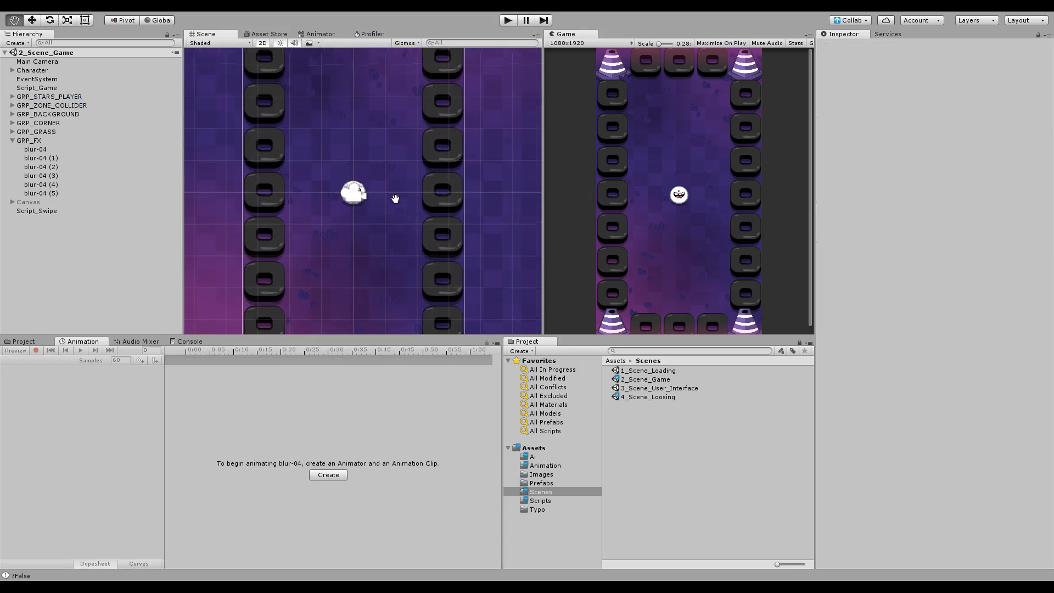
pyautogui.scroll(-2, 396, 199)
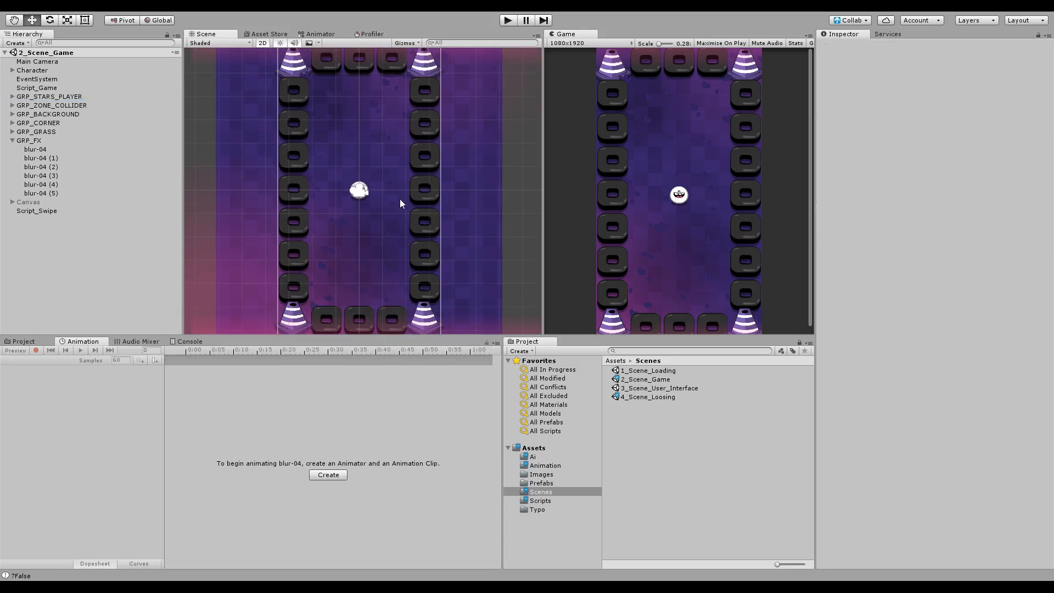
pyautogui.click(12, 141)
# Add 3_Scene_User_Interface to the hierarchy alongside 2_Scene_Game, then frame Canvas_UI and expand its contents
pyautogui.click(677, 388)
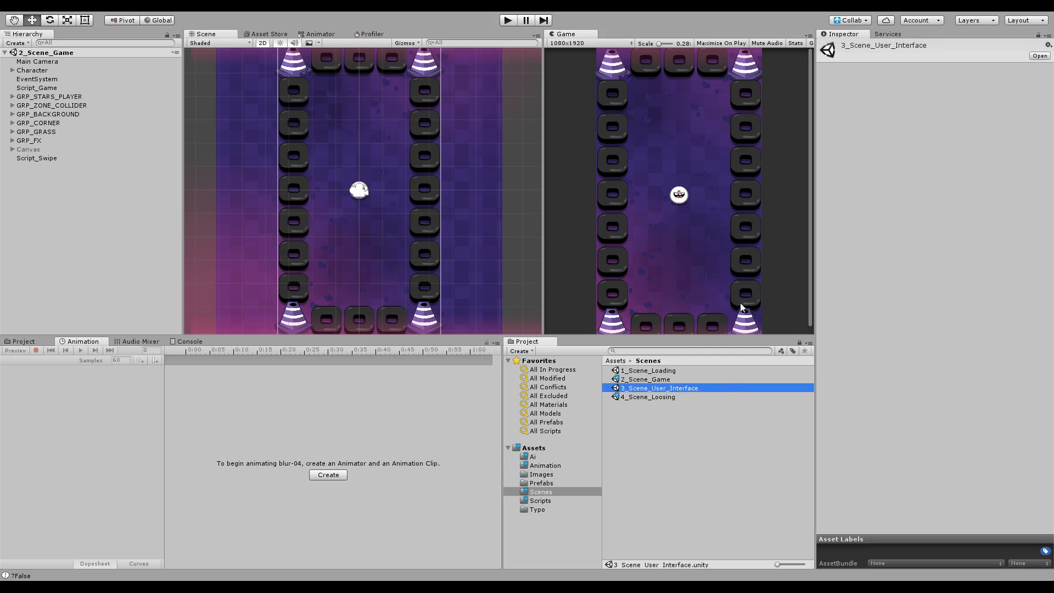
pyautogui.moveTo(740, 241); pyautogui.dragTo(15, 187)
pyautogui.click(14, 248)
pyautogui.click(23, 193)
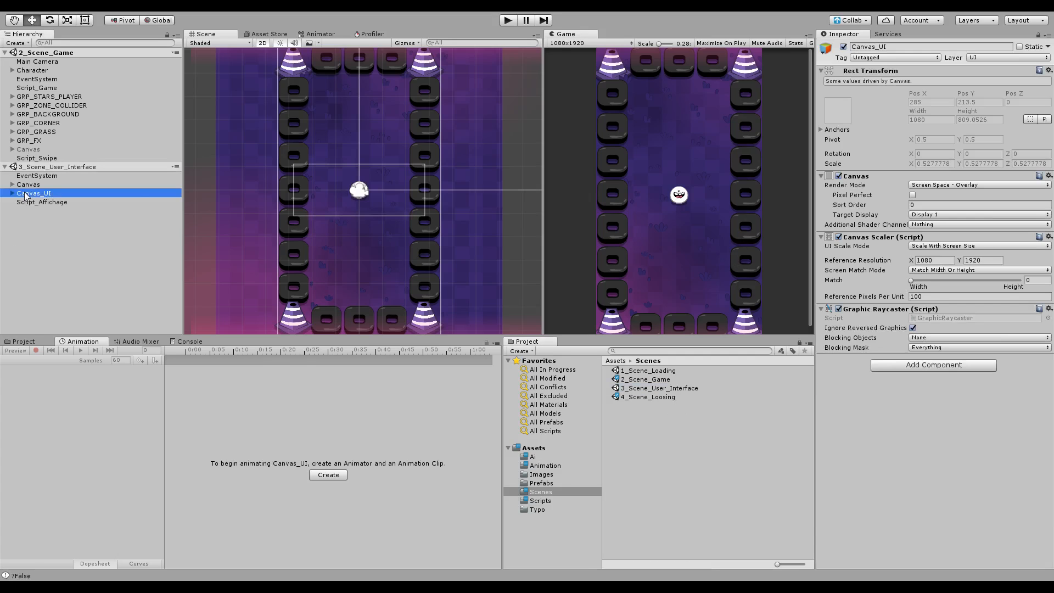
pyautogui.scroll(-1, 396, 197)
pyautogui.moveTo(396, 197); pyautogui.dragTo(392, 226, button='middle')
pyautogui.press('w')
pyautogui.press('f')
pyautogui.click(12, 194)
pyautogui.click(35, 200)
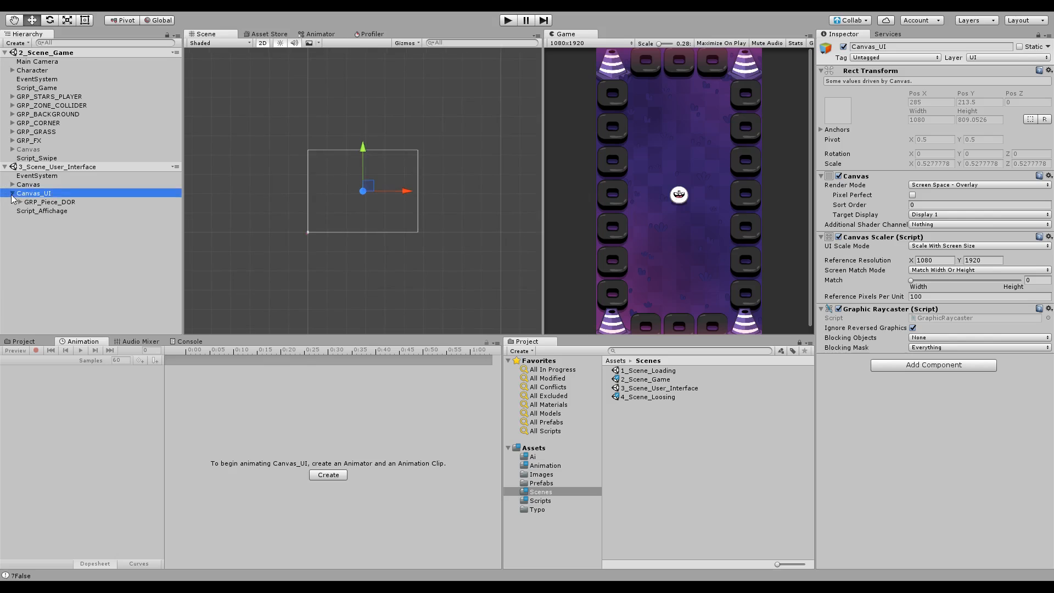
# Create an empty child object named GRP_START_GAME under Canvas_UI and frame it in the scene view
pyautogui.click(31, 193)
pyautogui.hotkey('alt', 'shift', 'n')
pyautogui.click(43, 210)
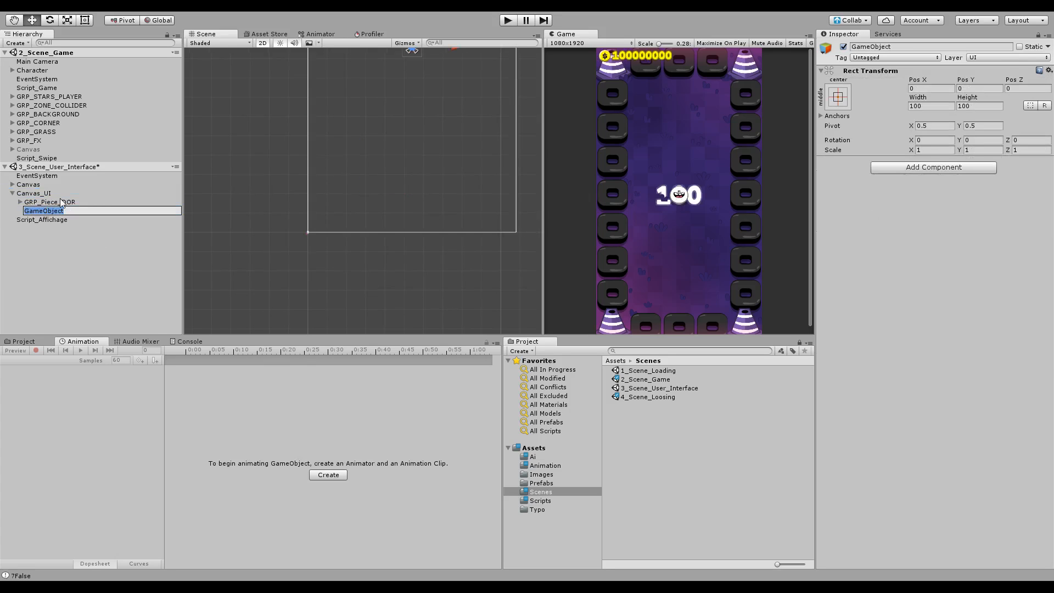
pyautogui.write('GRP_START_GAME')
pyautogui.press('Return')
pyautogui.press('f')
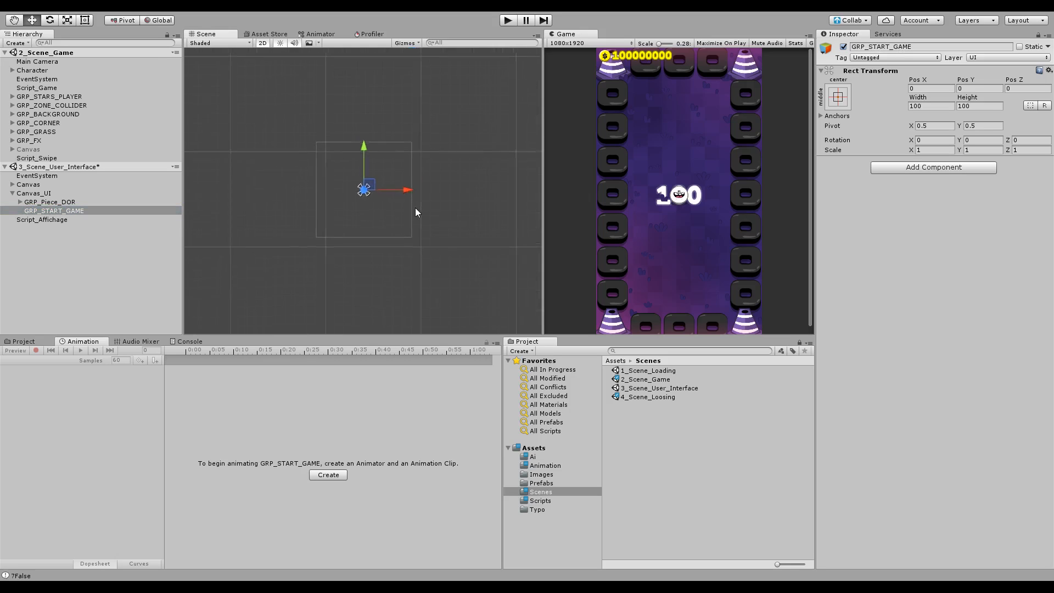
# Stretch GRP_START_GAME to fill Canvas_UI and add a Text object inside it
pyautogui.click(842, 100)
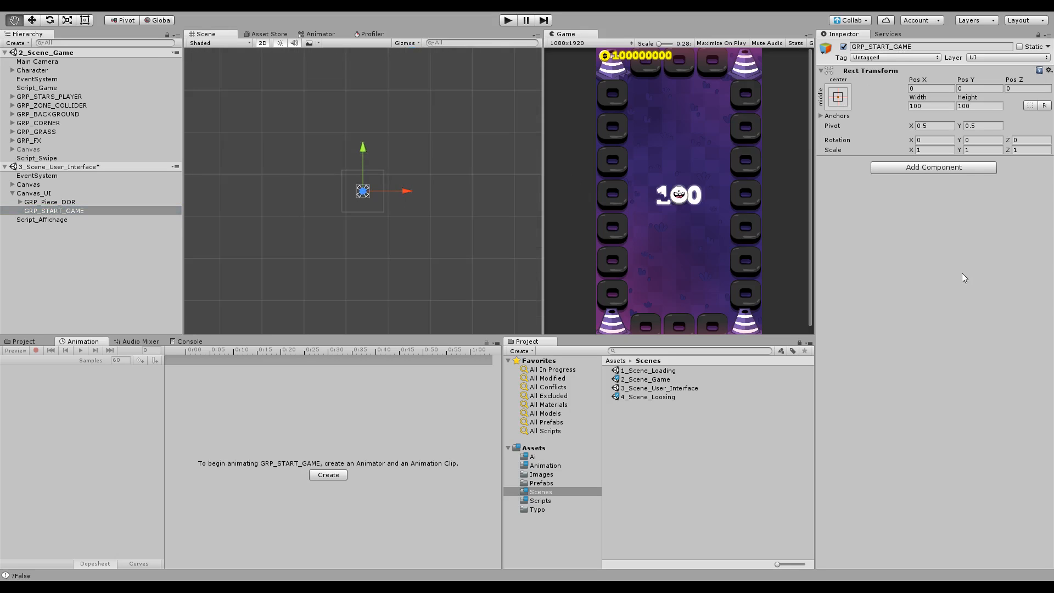
pyautogui.keyDown('alt'); pyautogui.click(962, 272); pyautogui.keyUp('alt')
pyautogui.keyDown('alt'); pyautogui.moveTo(282, 216); pyautogui.dragTo(320, 193); pyautogui.keyUp('alt')
pyautogui.click(40, 208)
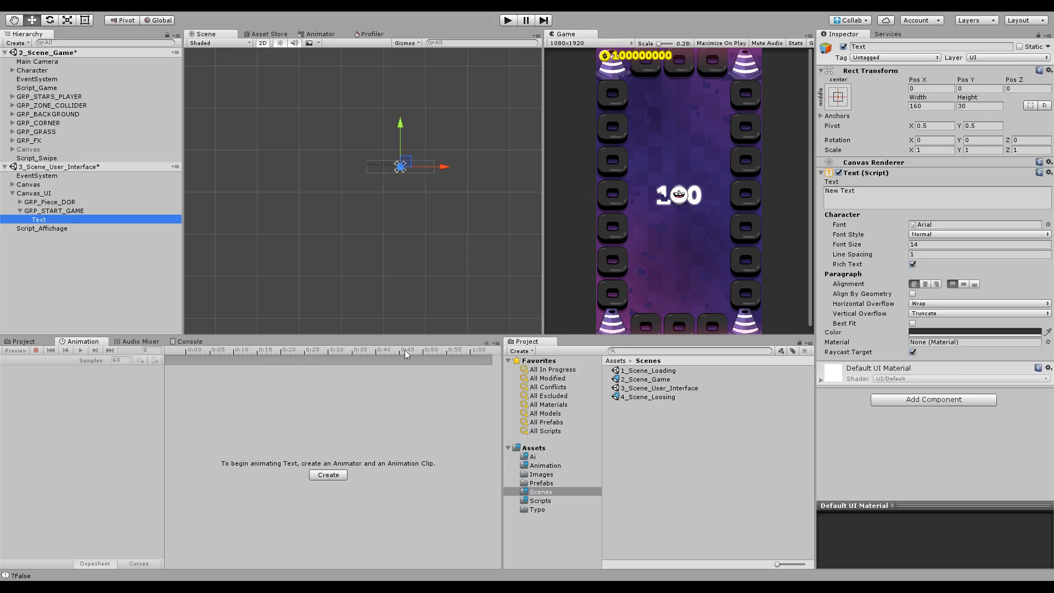
# Style the new text with the KGInimitableOriginal font, horizontal and vertical centering, Best Fit and a white color
pyautogui.click(1047, 224)
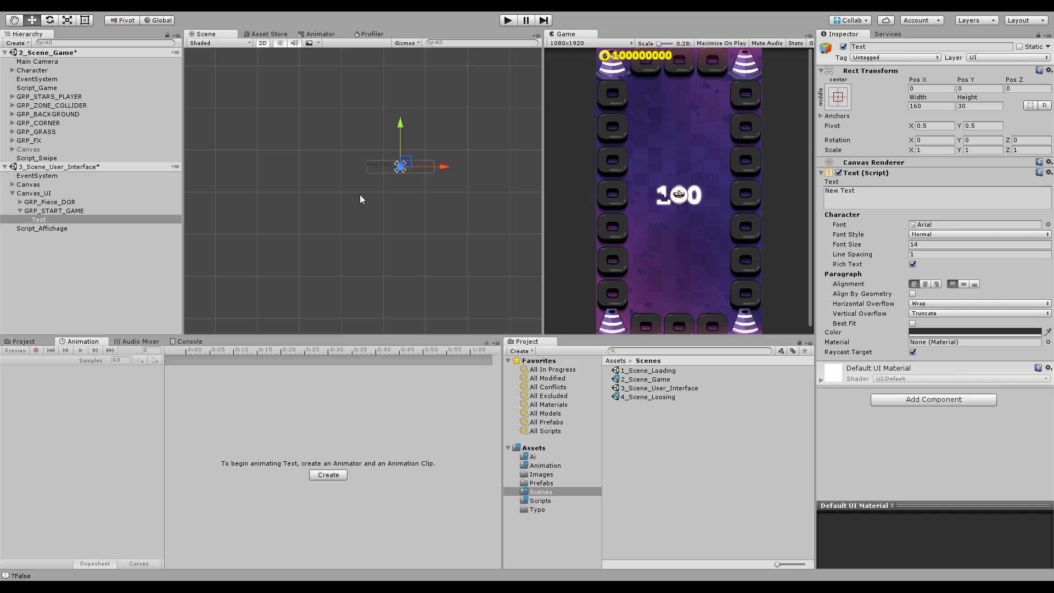
pyautogui.click(925, 284)
pyautogui.click(963, 283)
pyautogui.click(912, 323)
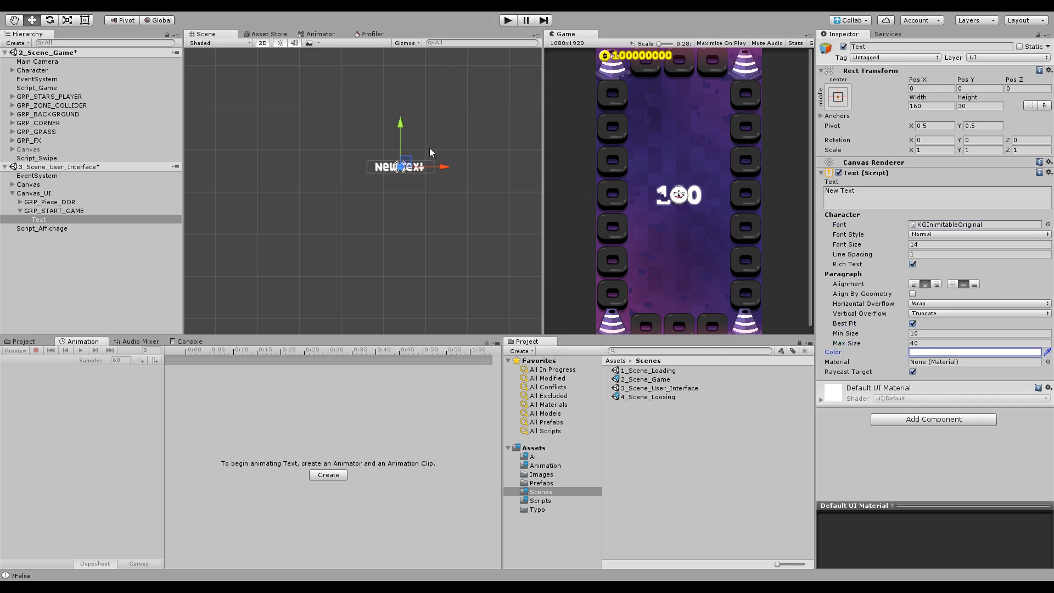
# Widen the text box to about 833 units and recenter it within GRP_START_GAME
pyautogui.moveTo(399, 125); pyautogui.dragTo(407, 199)
pyautogui.click(84, 20)
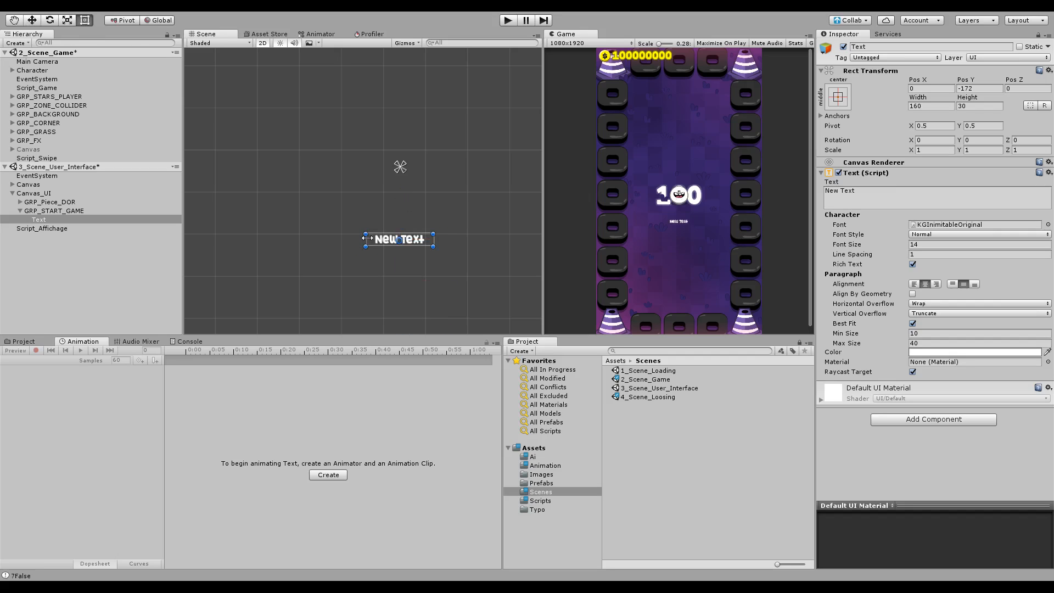
pyautogui.moveTo(366, 239); pyautogui.dragTo(226, 233)
pyautogui.moveTo(433, 241); pyautogui.dragTo(544, 241)
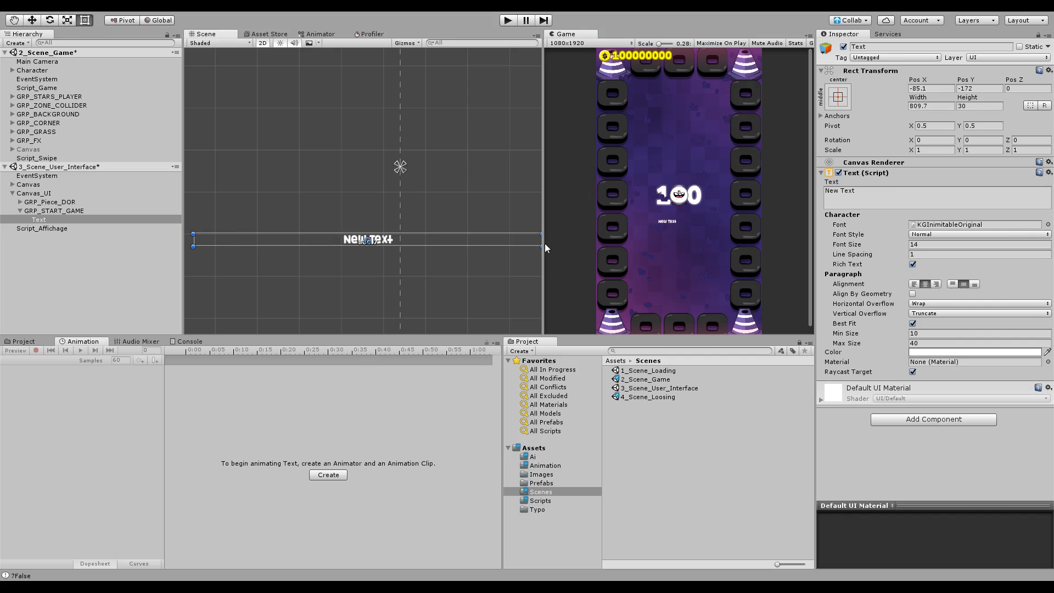
pyautogui.press('q')
pyautogui.keyDown('alt'); pyautogui.click(907, 211); pyautogui.keyUp('alt')
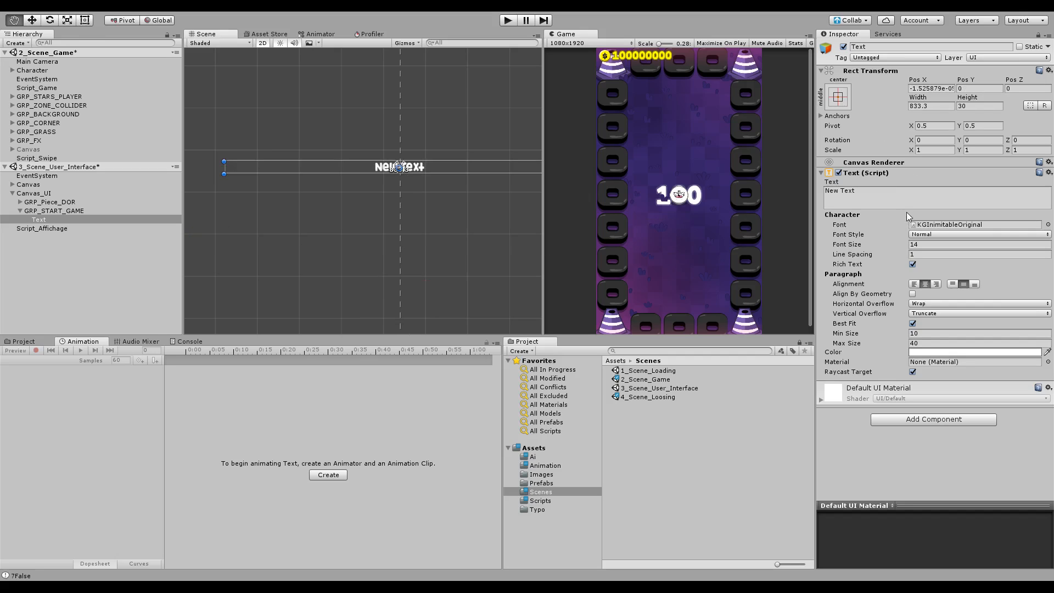
# Lower the text below the score to a Y position of about -263
pyautogui.scroll(-10, 416, 131)
pyautogui.press('w')
pyautogui.moveTo(378, 139); pyautogui.dragTo(379, 167)
pyautogui.scroll(10, 378, 167)
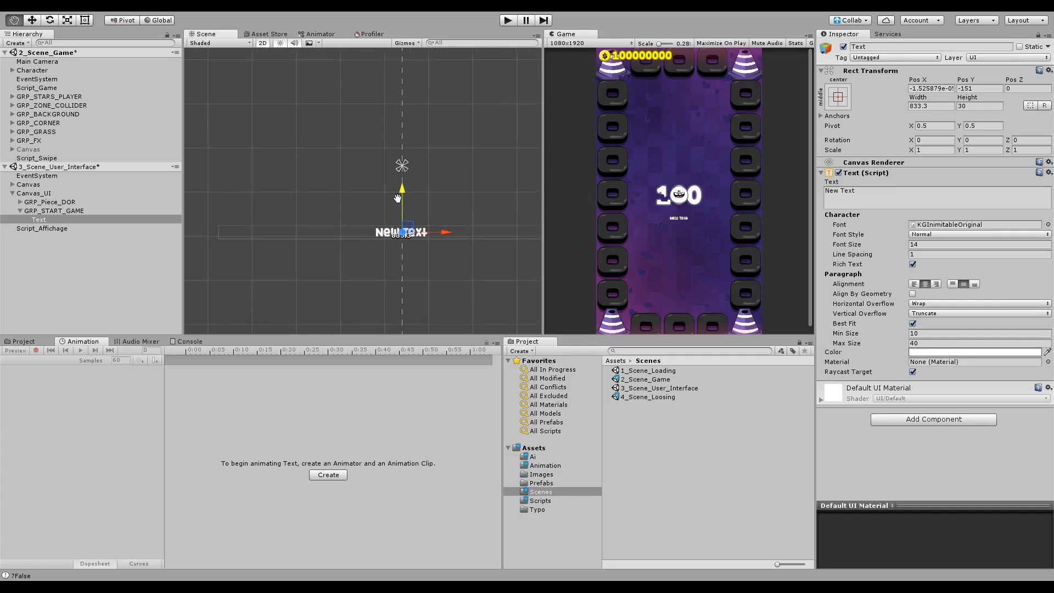
pyautogui.moveTo(412, 234); pyautogui.dragTo(406, 182, button='middle')
pyautogui.scroll(-3, 407, 183)
pyautogui.moveTo(388, 143); pyautogui.dragTo(388, 178)
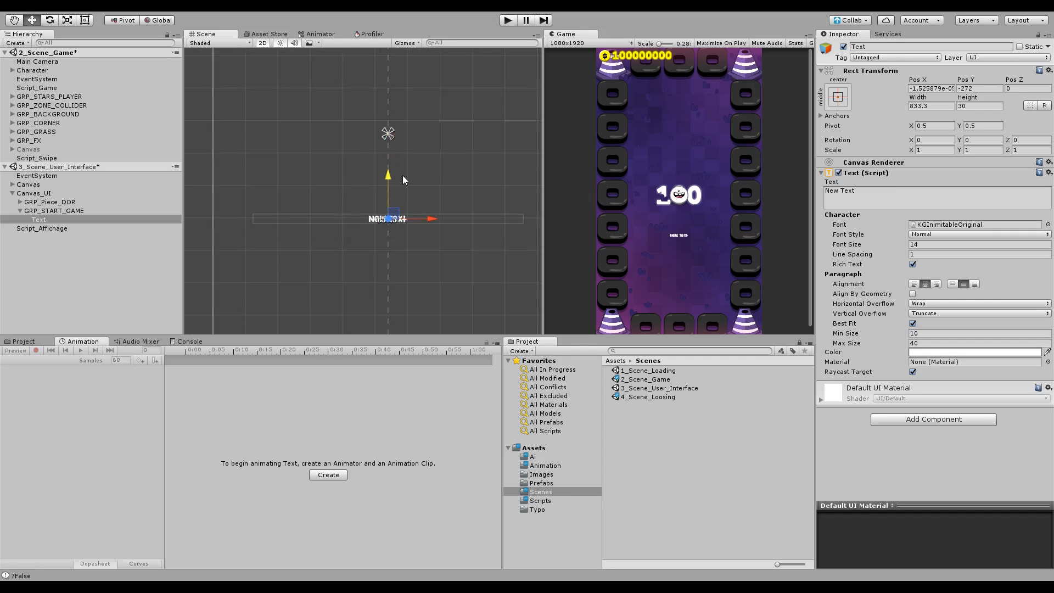
# Extend the text box downward to a height of about 166 and set the maximum font size to 100
pyautogui.moveTo(220, 108); pyautogui.dragTo(193, 61, button='middle')
pyautogui.press('t')
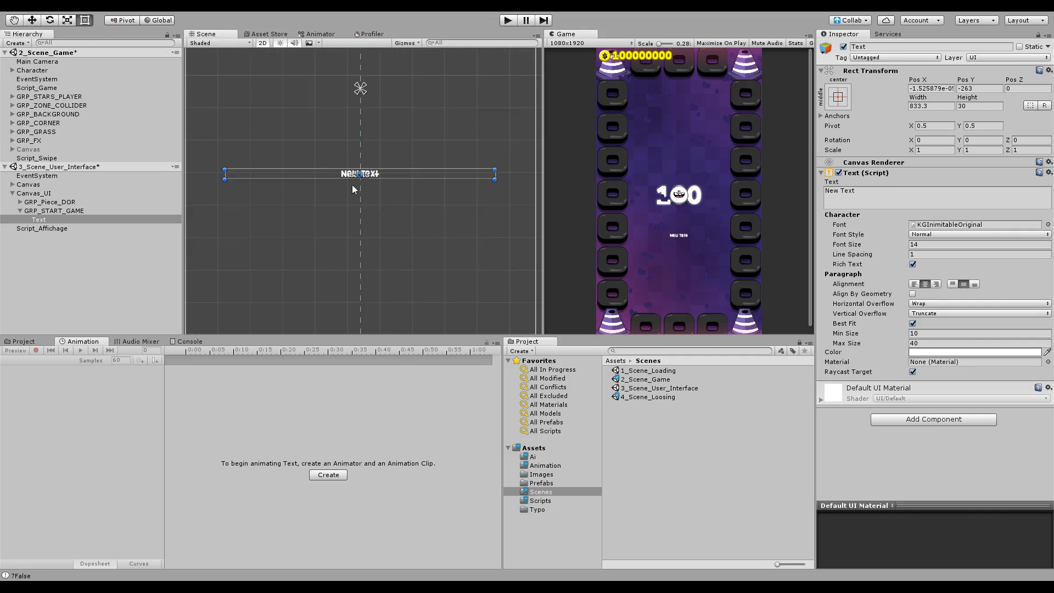
pyautogui.moveTo(372, 178); pyautogui.dragTo(371, 225)
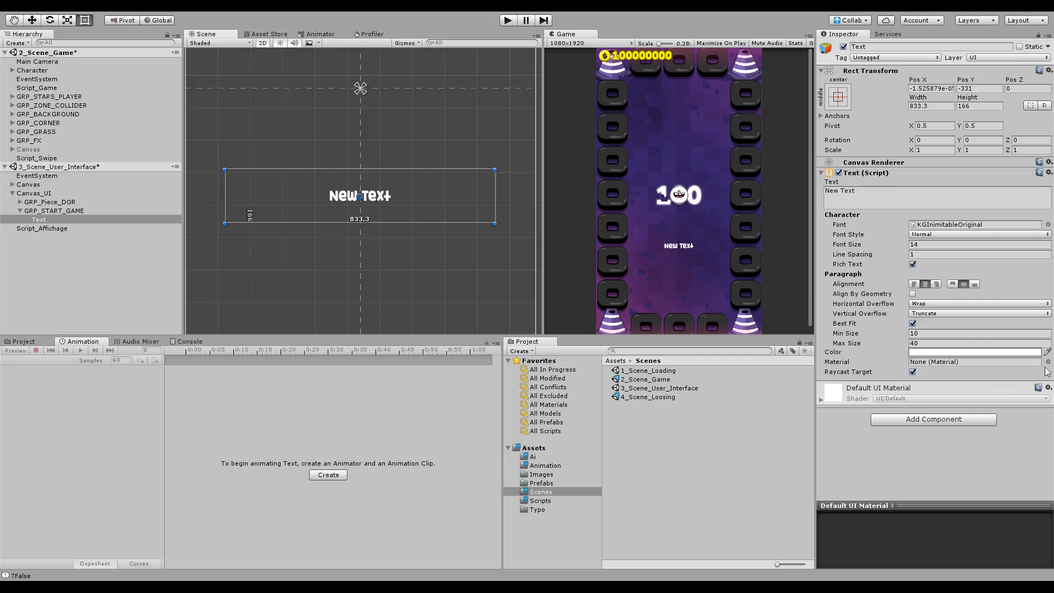
pyautogui.click(948, 343)
pyautogui.write('100')
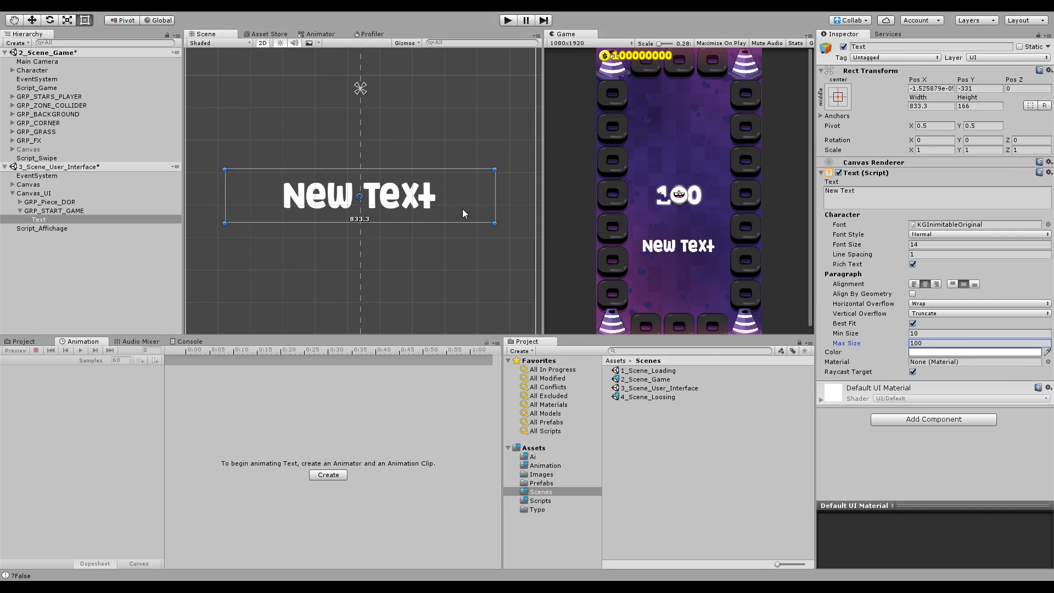
# Replace the placeholder text with SWIPE
pyautogui.moveTo(462, 209); pyautogui.dragTo(459, 224, button='middle')
pyautogui.click(838, 193)
pyautogui.hotkey('ctrl', 'a')
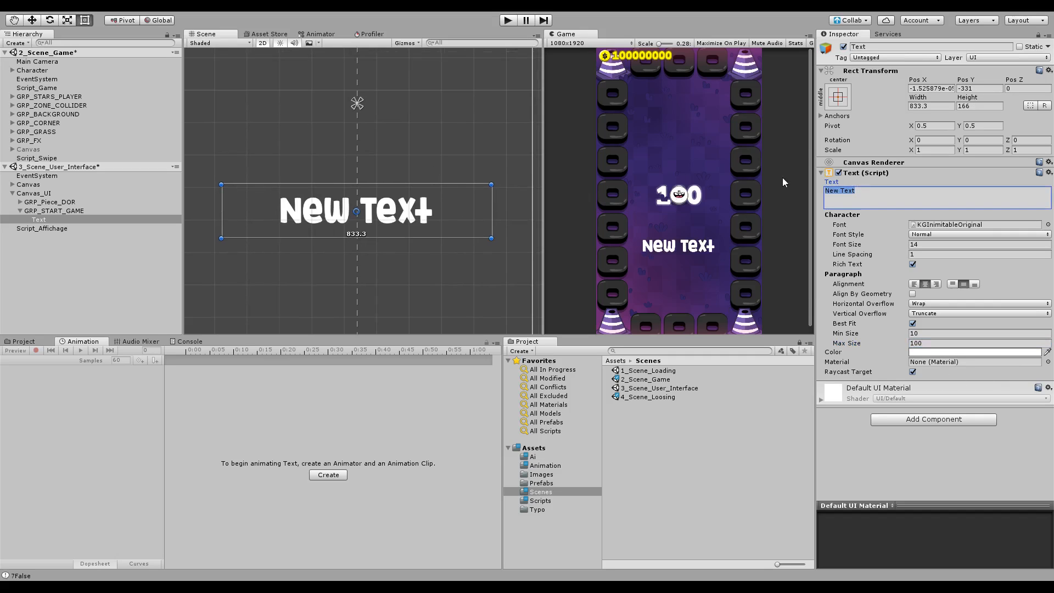
pyautogui.write('SWIPE')
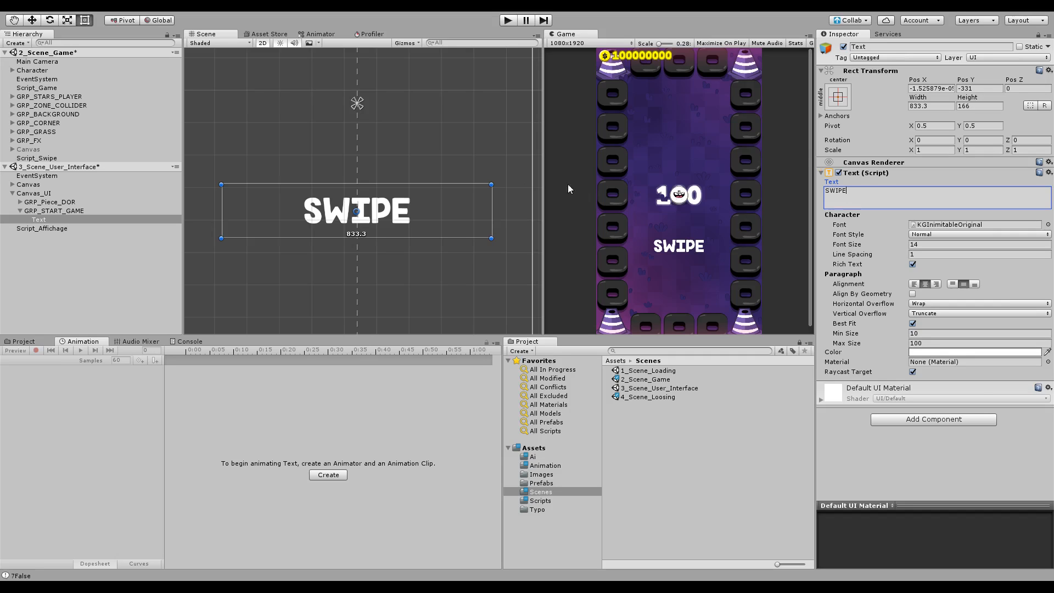
# Reduce the height of the SWIPE text box and move it up closer to the score
pyautogui.moveTo(434, 238); pyautogui.dragTo(435, 212)
pyautogui.press('w')
pyautogui.scroll(3, 340, 193)
pyautogui.press('w')
pyautogui.moveTo(376, 172); pyautogui.dragTo(361, 135)
# Add an image to GRP_START_GAME using sprite UiBuilder-01_85 with preserved aspect and native size, and move it to Y about -125
pyautogui.click(60, 210)
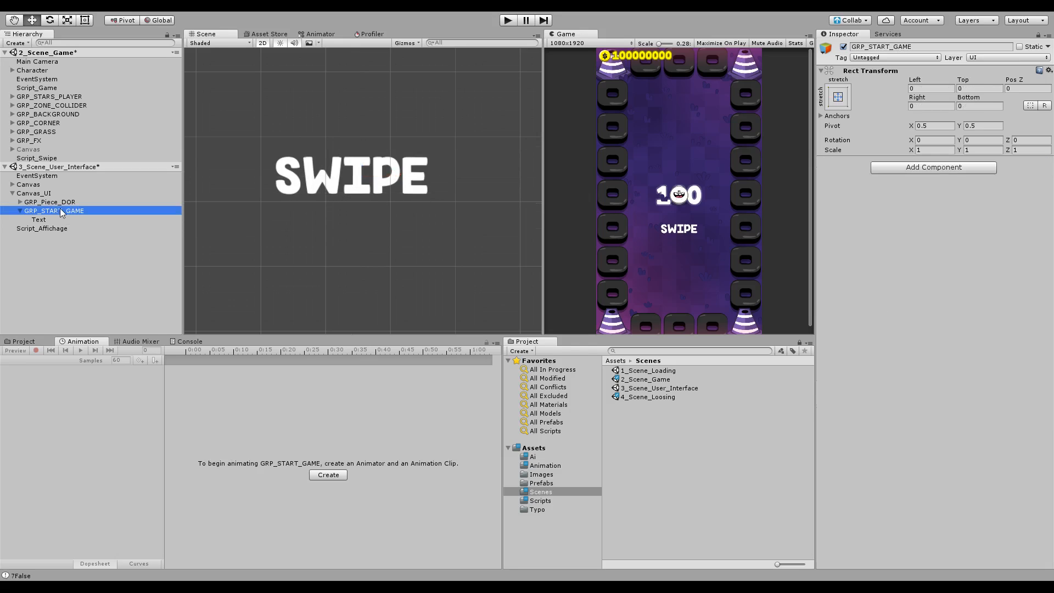
pyautogui.click(194, 379)
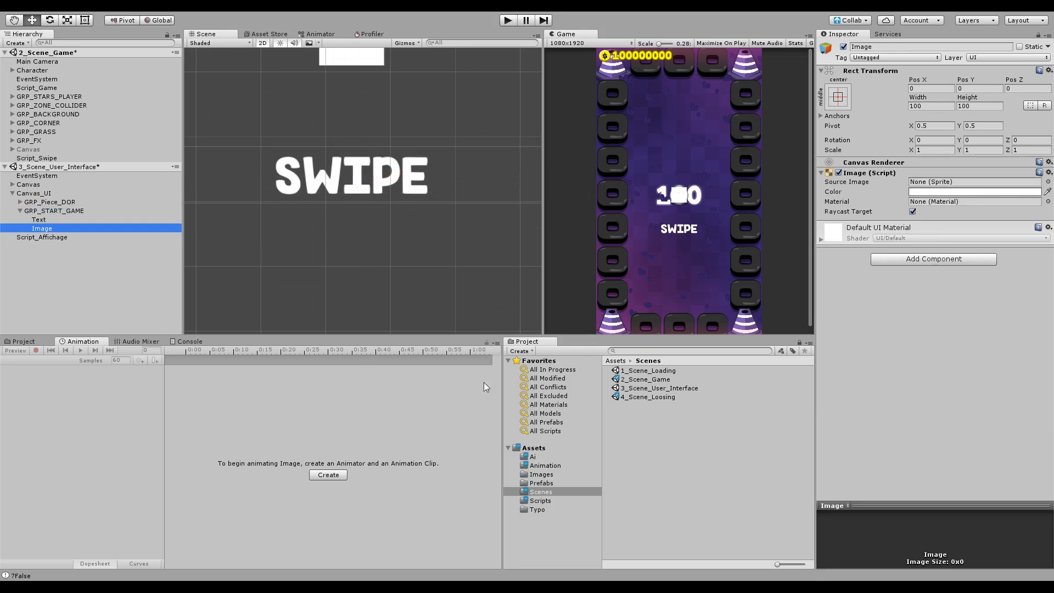
pyautogui.click(1047, 181)
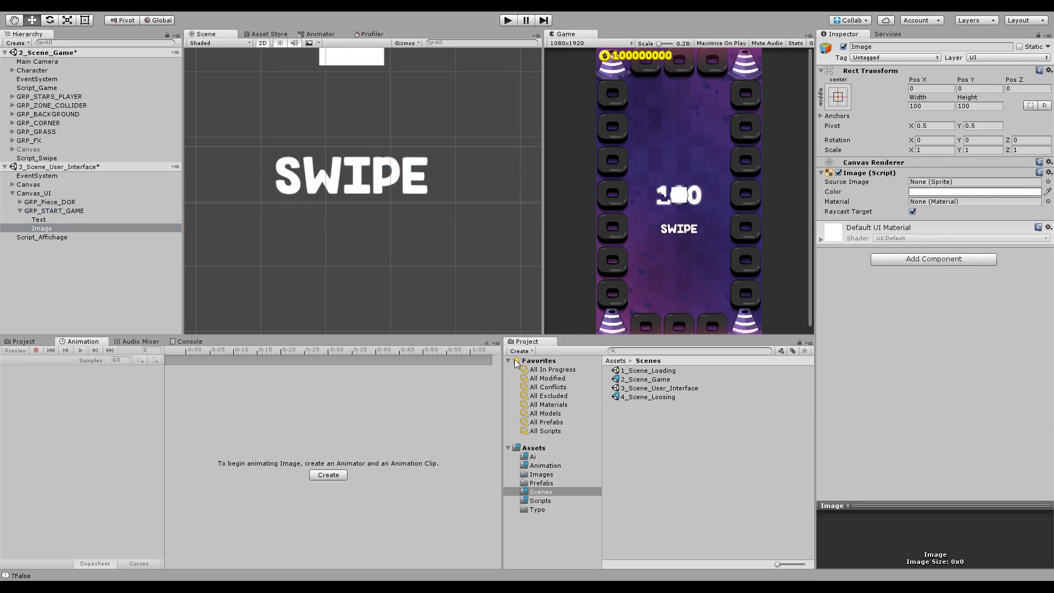
pyautogui.click(271, 285)
pyautogui.moveTo(431, 134); pyautogui.dragTo(433, 190, button='middle')
pyautogui.click(912, 231)
pyautogui.click(918, 242)
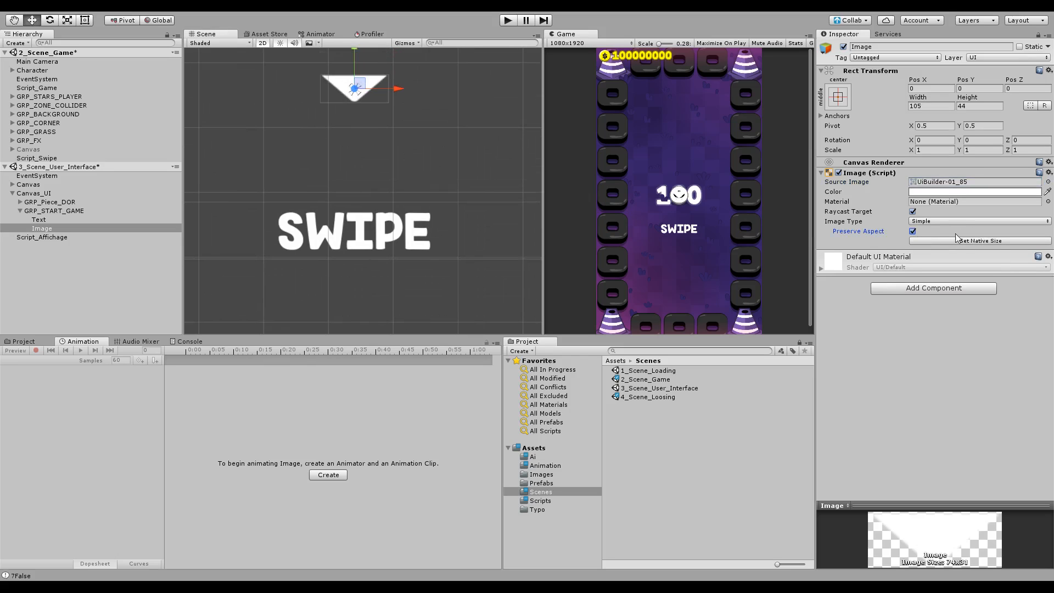
pyautogui.moveTo(344, 134); pyautogui.dragTo(355, 182, button='middle')
pyautogui.moveTo(365, 103); pyautogui.dragTo(368, 173)
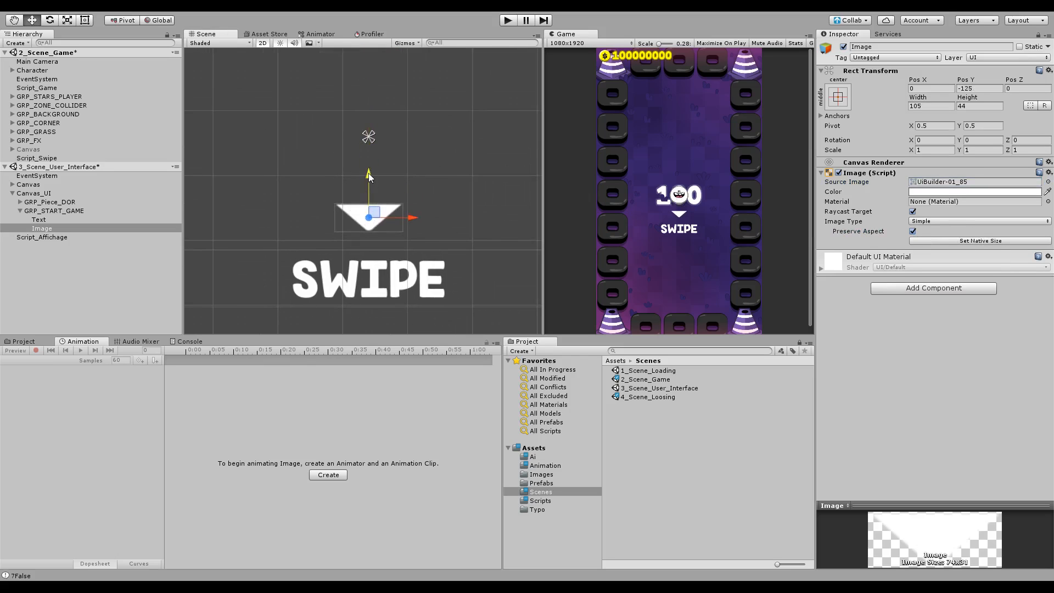
# Duplicate the arrow image, move the copy above the center to Y about 131 and set its Y scale to -1
pyautogui.moveTo(384, 173); pyautogui.dragTo(341, 168, button='middle')
pyautogui.hotkey('ctrl', 'd')
pyautogui.moveTo(326, 175); pyautogui.dragTo(326, 3)
pyautogui.moveTo(340, 565); pyautogui.dragTo(342, 592)
pyautogui.moveTo(366, 82); pyautogui.dragTo(371, 152, button='middle')
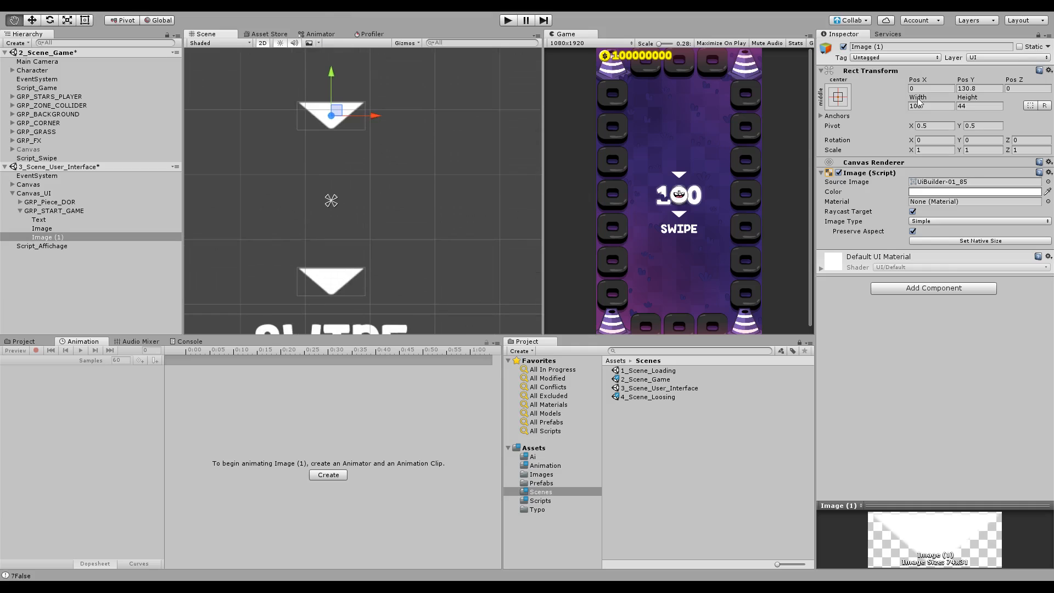
pyautogui.click(979, 150)
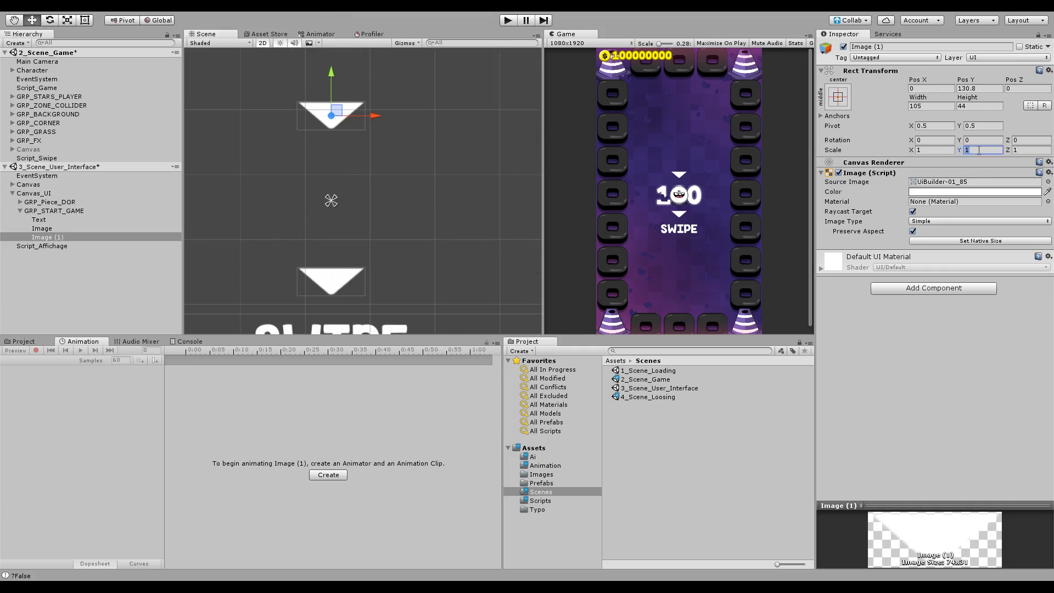
pyautogui.write('-1')
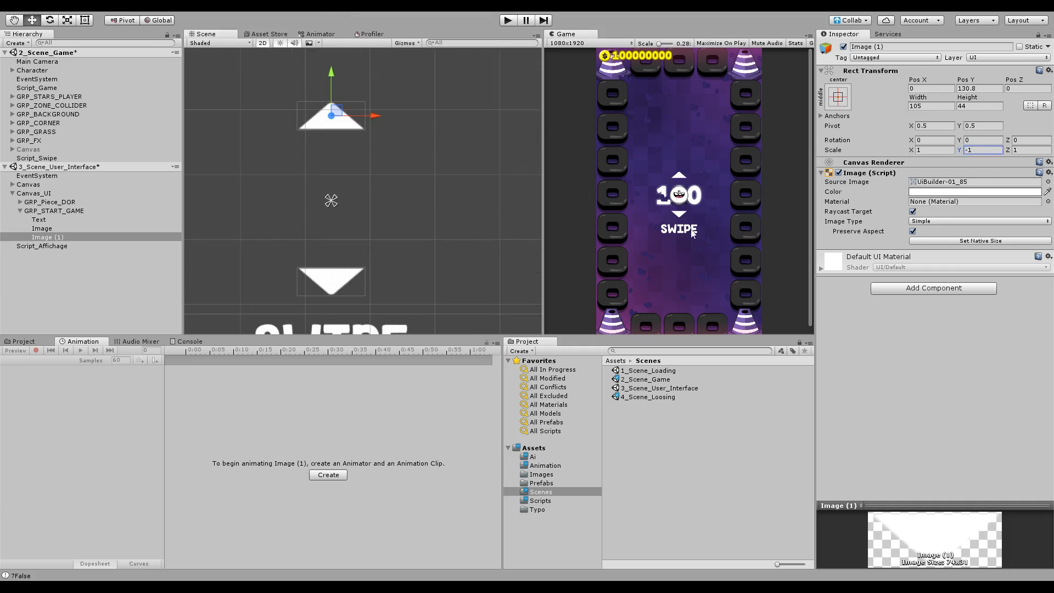
# Duplicate the upper arrow, set the copy's Y position to 0 and its Z rotation to 90
pyautogui.moveTo(347, 160); pyautogui.dragTo(377, 159, button='middle')
pyautogui.hotkey('ctrl', 'd')
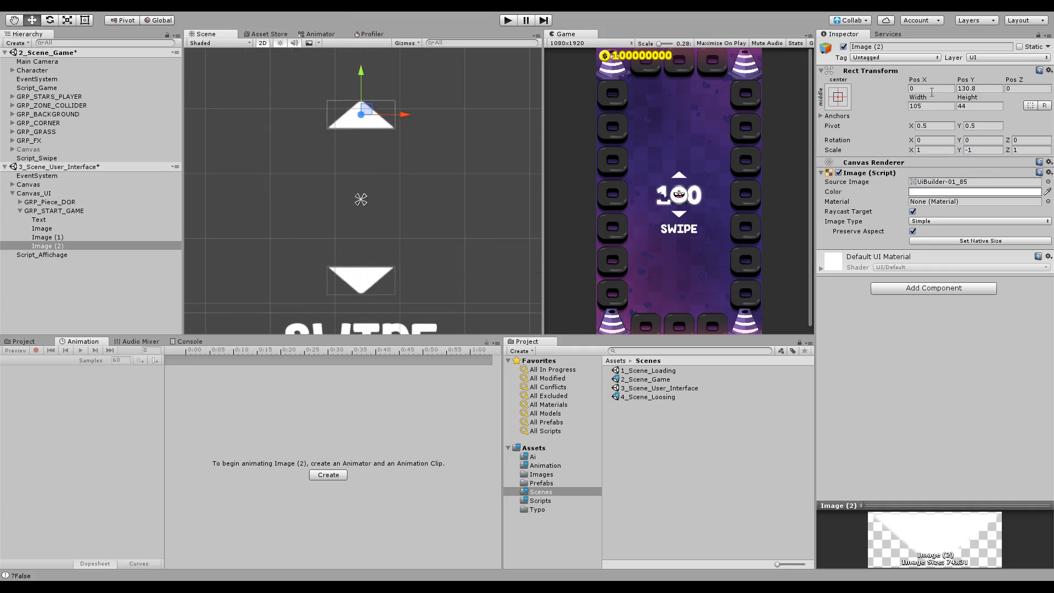
pyautogui.click(987, 89)
pyautogui.write('0')
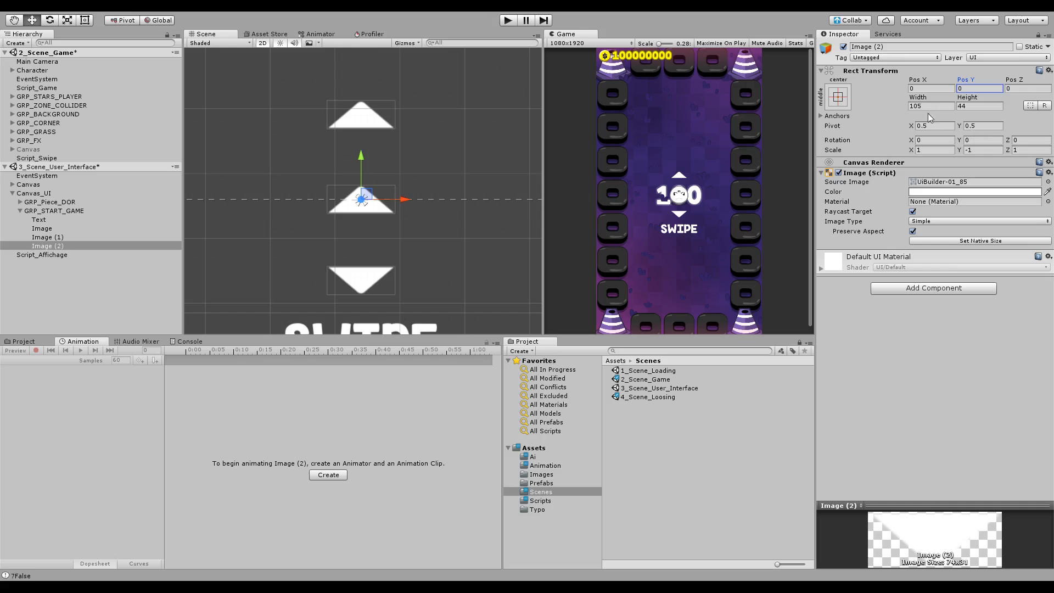
pyautogui.click(945, 150)
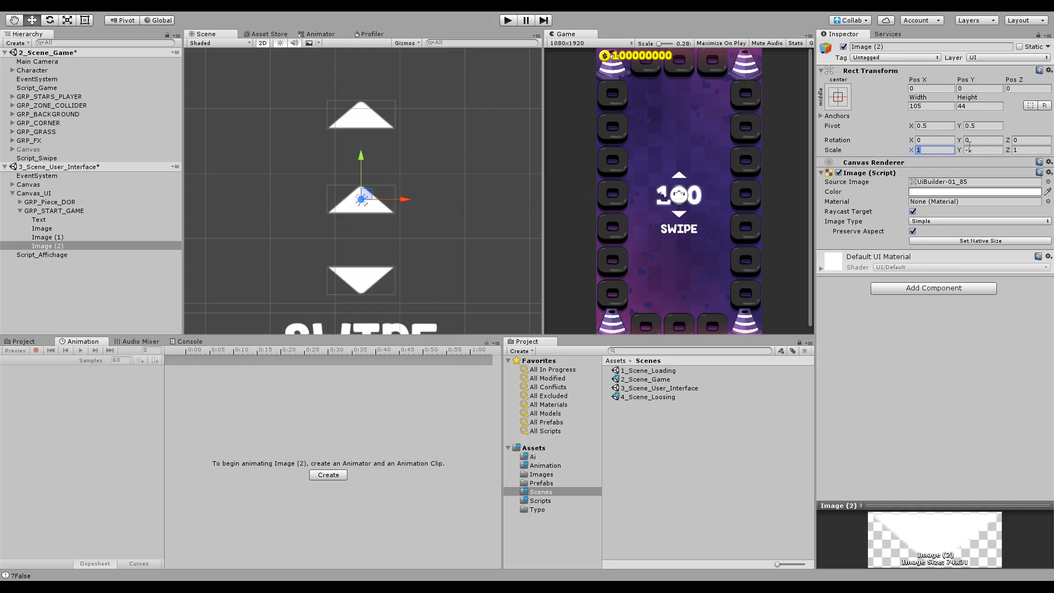
pyautogui.click(1019, 140)
pyautogui.write('90')
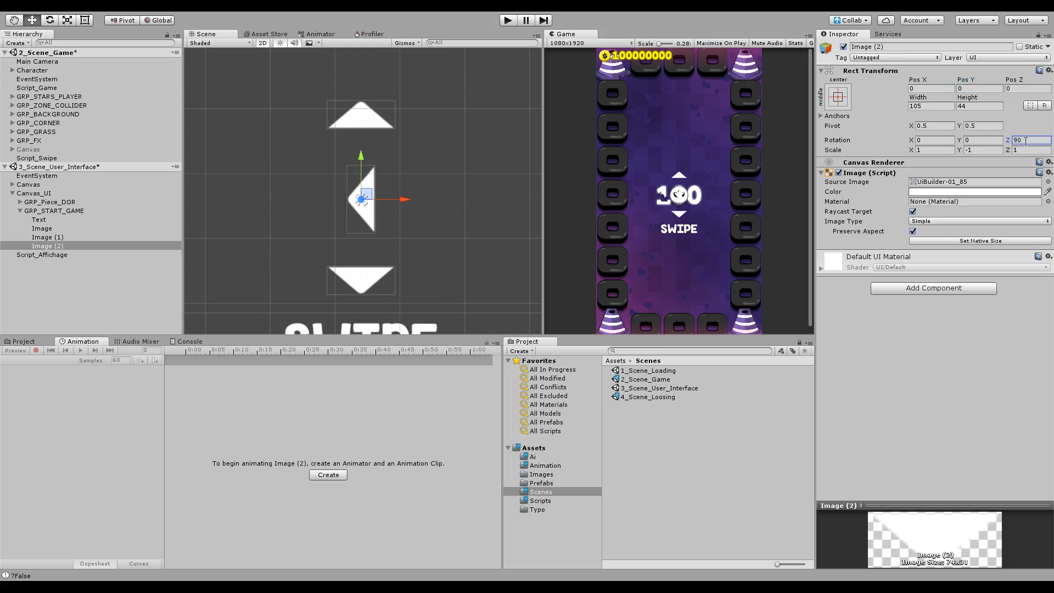
pyautogui.click(920, 149)
# Place the left-pointing arrow at X about -128 and a duplicate at X about 98 with a Z rotation of -90
pyautogui.moveTo(398, 200); pyautogui.dragTo(416, 192, button='middle')
pyautogui.moveTo(416, 192); pyautogui.dragTo(486, 188)
pyautogui.hotkey('ctrl', 'd')
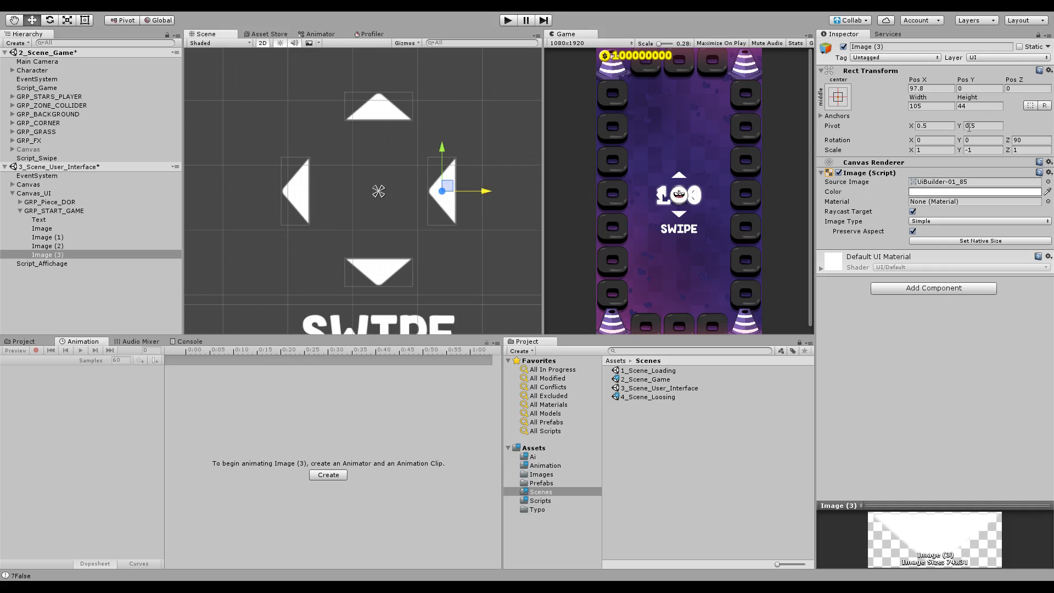
pyautogui.click(927, 150)
pyautogui.write('-1')
pyautogui.hotkey('ctrl', 'a')
pyautogui.write('1')
pyautogui.click(1025, 142)
pyautogui.write('-90')
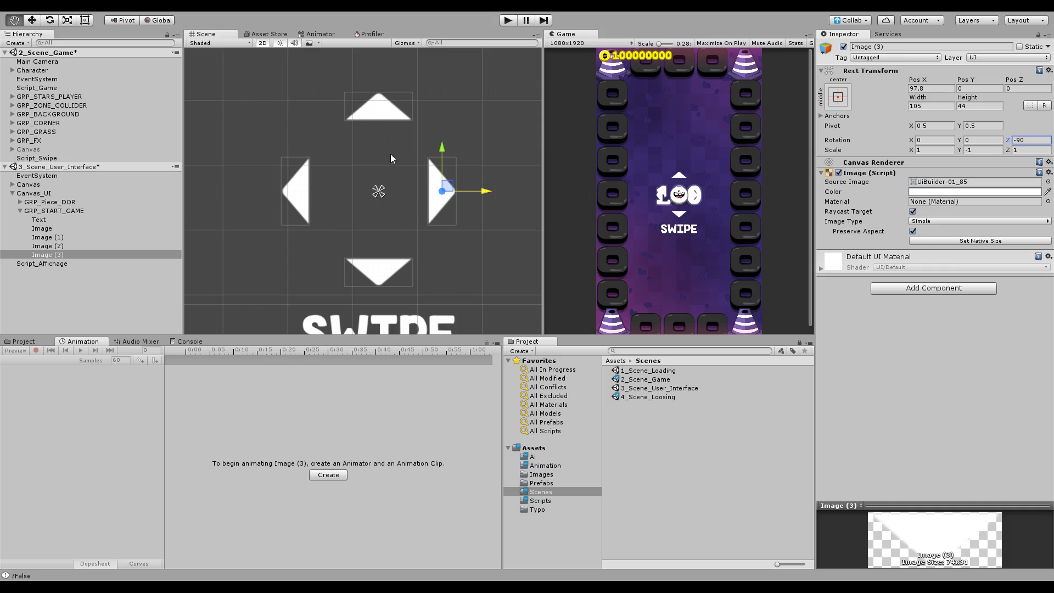
# Deactivate the Canvas object in 3_Scene_User_Interface
pyautogui.moveTo(391, 158); pyautogui.dragTo(380, 184, button='middle')
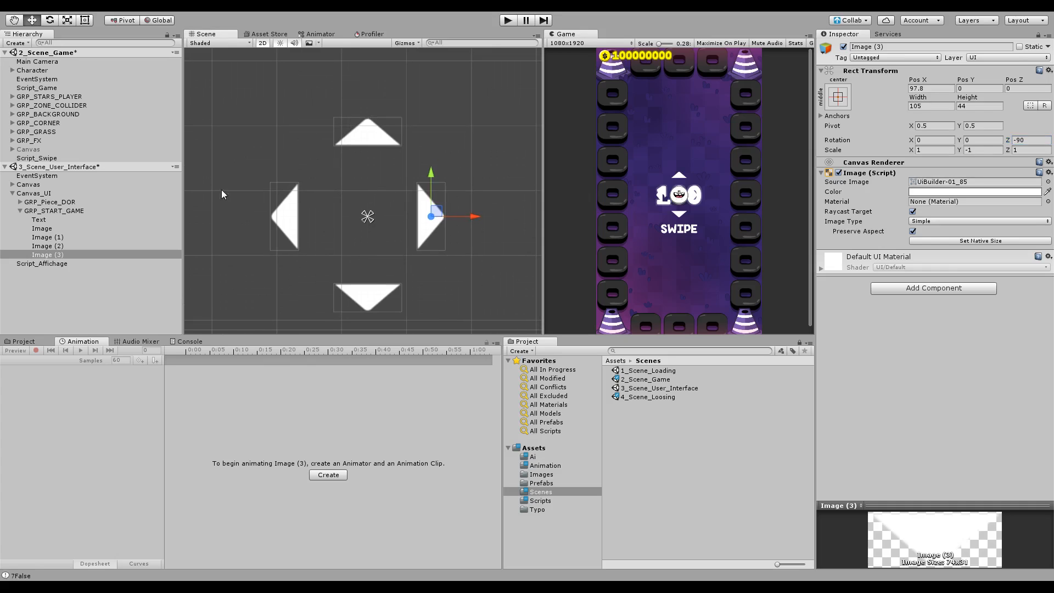
pyautogui.click(28, 184)
pyautogui.click(844, 47)
# Copy the lower arrow's Y position to the upper arrow and remove the minus sign, giving 125
pyautogui.moveTo(314, 158); pyautogui.dragTo(297, 141, button='middle')
pyautogui.click(57, 230)
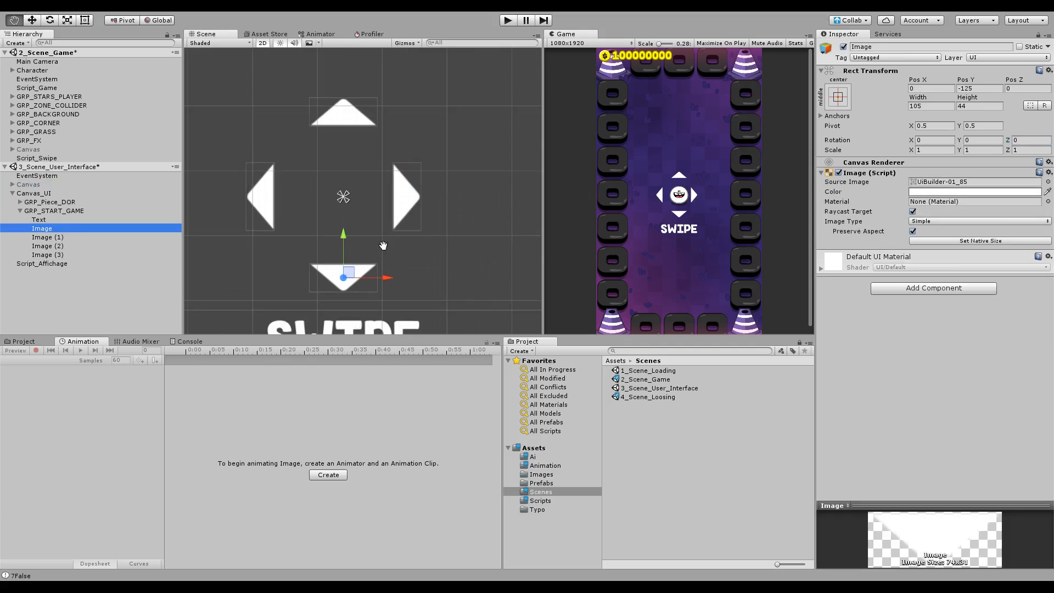
pyautogui.moveTo(379, 241); pyautogui.dragTo(382, 223, button='middle')
pyautogui.click(980, 88)
pyautogui.hotkey('ctrl', 'c')
pyautogui.click(47, 237)
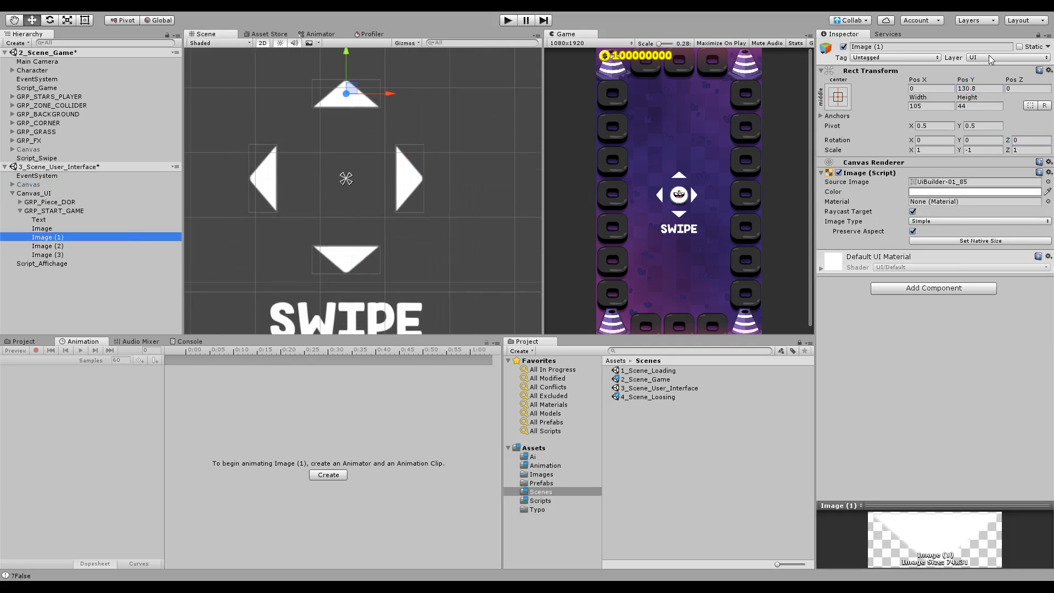
pyautogui.click(980, 89)
pyautogui.hotkey('ctrl', 'v')
pyautogui.moveTo(962, 88); pyautogui.dragTo(947, 88)
pyautogui.press('BackSpace')
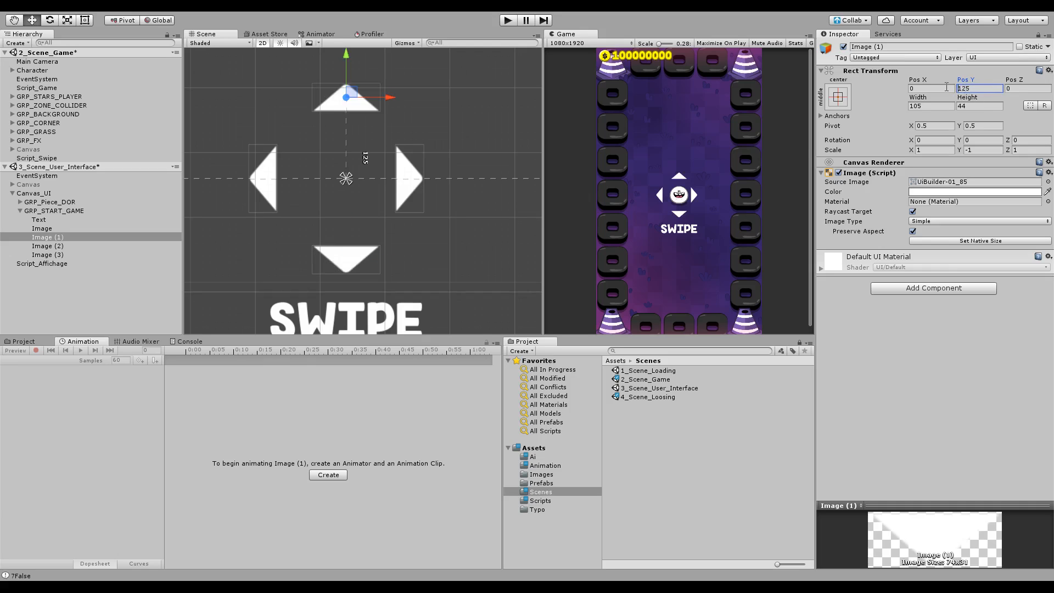
# Set the left arrow's X position to -125 and the right arrow's X position to 125
pyautogui.click(78, 245)
pyautogui.click(933, 88)
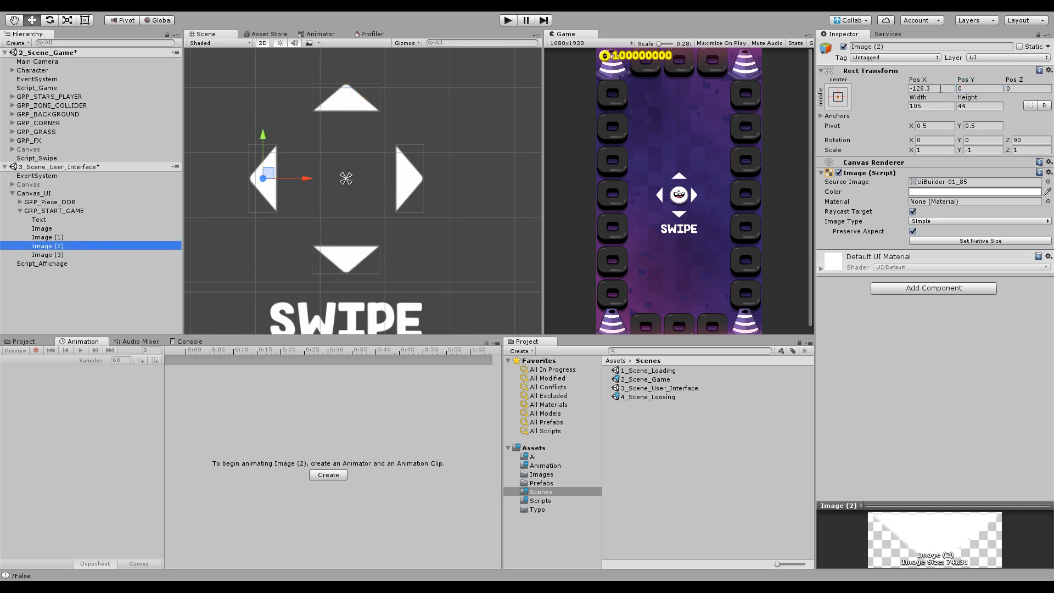
pyautogui.write('-125')
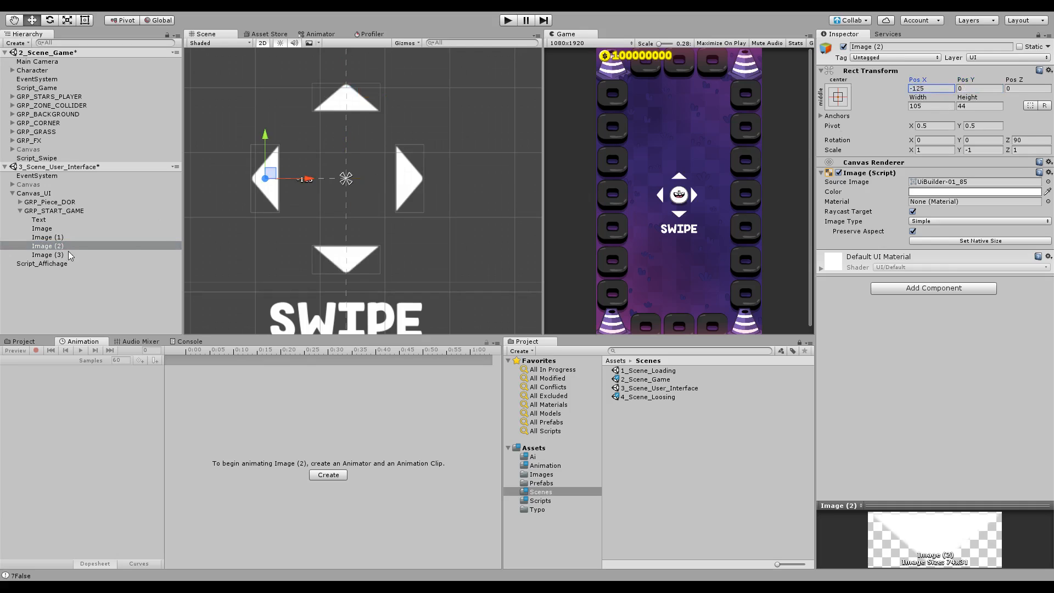
pyautogui.click(48, 254)
pyautogui.click(931, 89)
pyautogui.write('125')
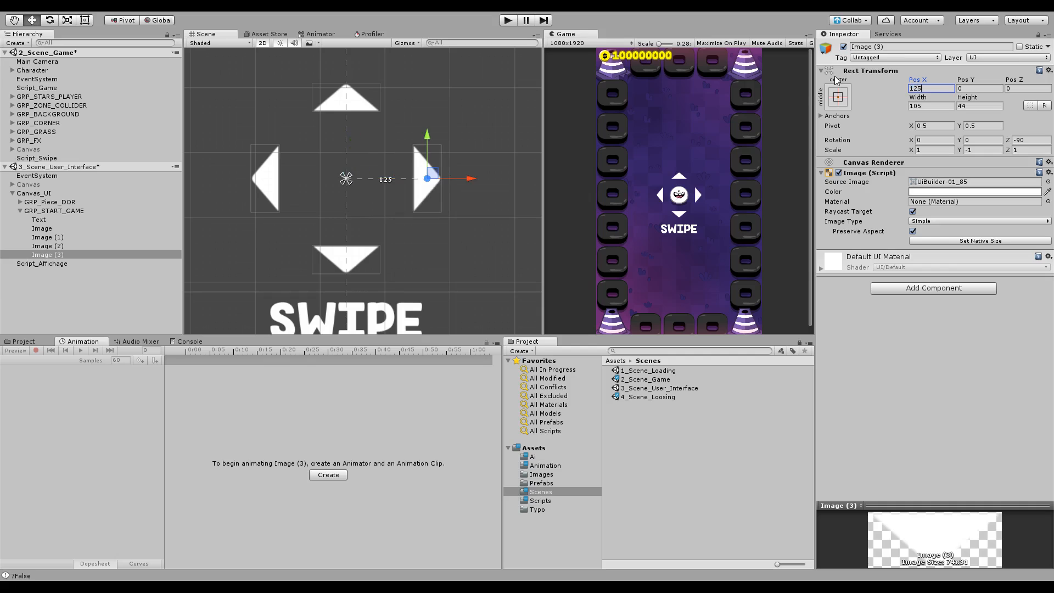
pyautogui.moveTo(321, 154); pyautogui.dragTo(354, 165, button='middle')
pyautogui.scroll(-6, 352, 161)
pyautogui.scroll(6, 352, 160)
pyautogui.scroll(-4, 354, 165)
pyautogui.scroll(3, 355, 165)
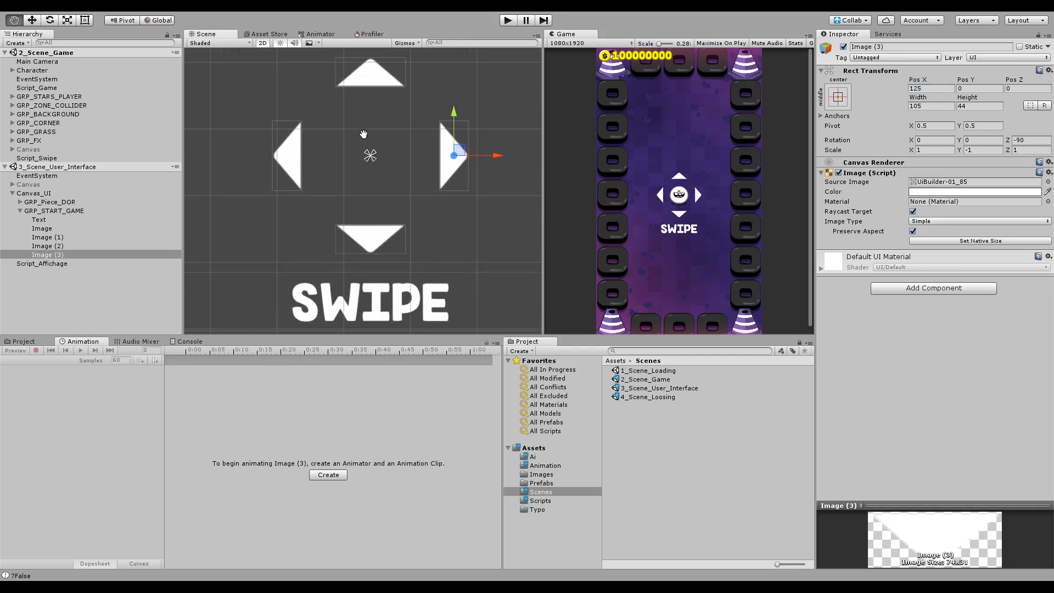
# Rename the lower arrow image Down and the upper arrow image Up in GRP_START_GAME
pyautogui.click(49, 228)
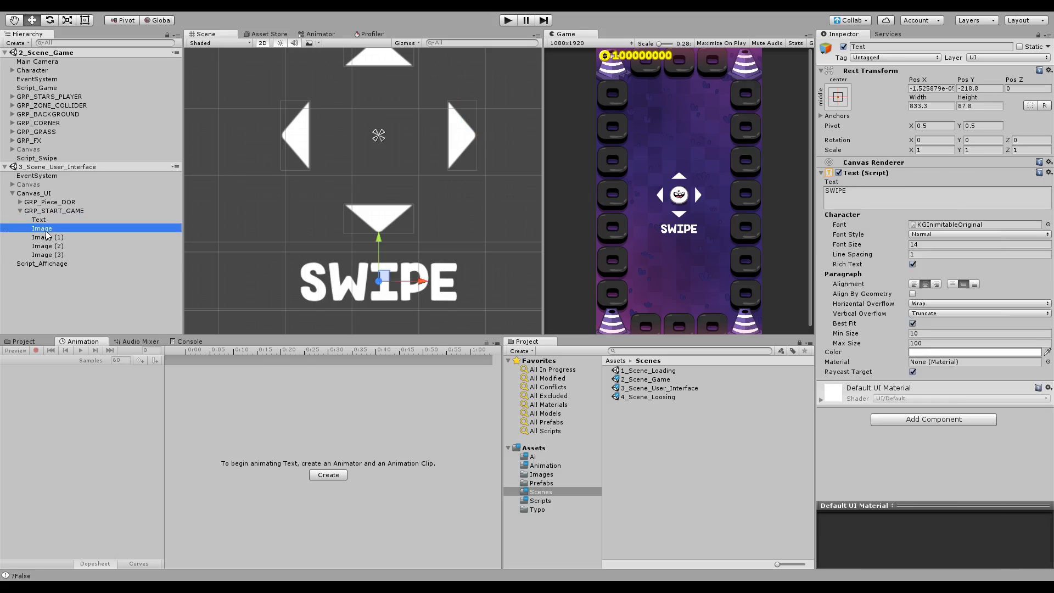
pyautogui.click(54, 228)
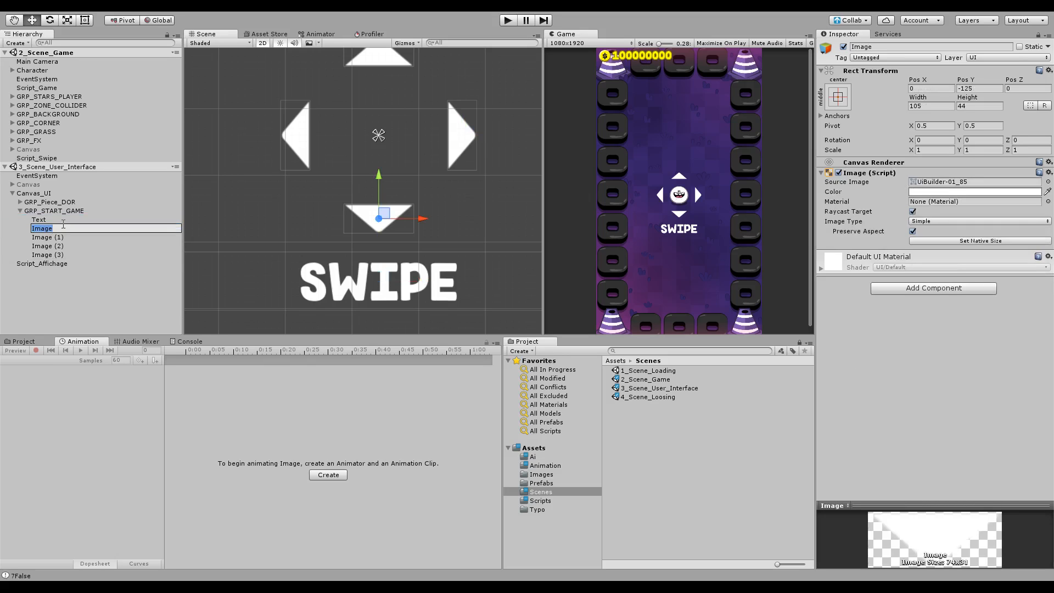
pyautogui.write('Down')
pyautogui.click(70, 238)
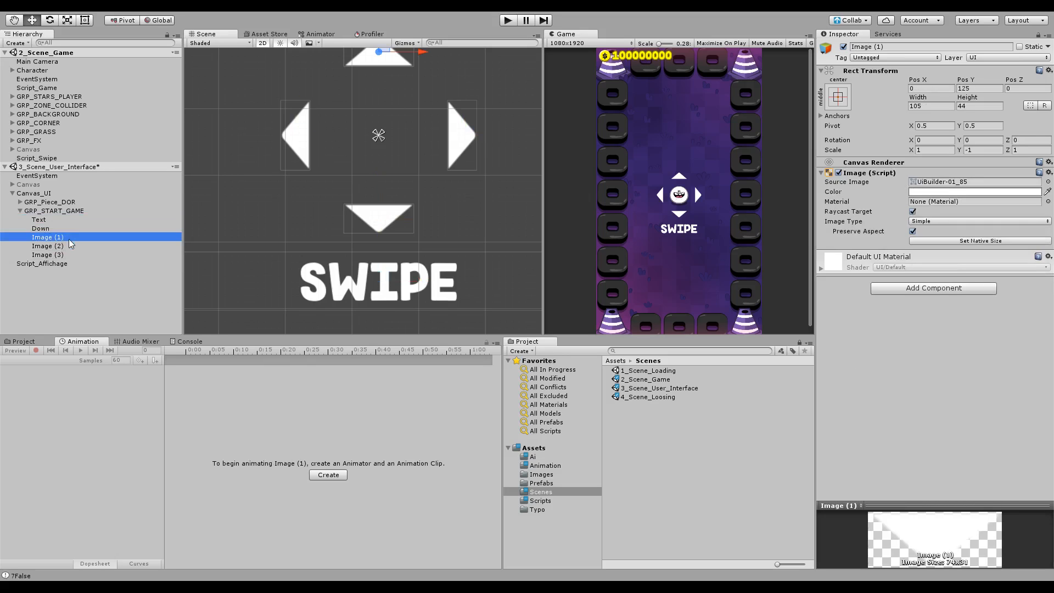
pyautogui.click(69, 238)
pyautogui.write('Up')
pyautogui.press('Return')
# Rename the left-pointing arrow image Left
pyautogui.click(60, 246)
pyautogui.click(58, 247)
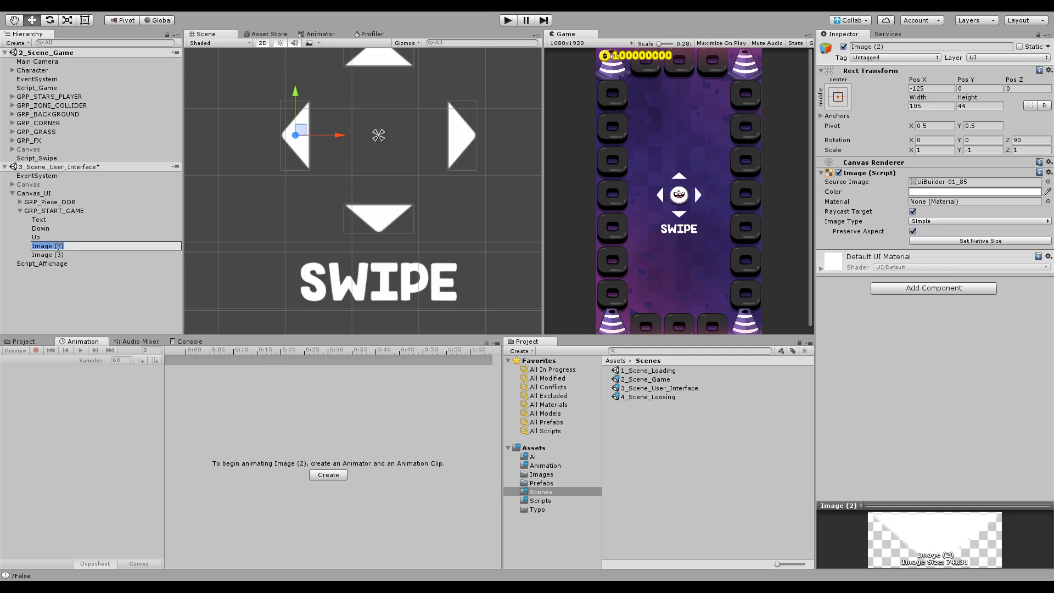
pyautogui.write('Rig')
pyautogui.press('BackSpace')
pyautogui.press('BackSpace')
pyautogui.press('BackSpace')
pyautogui.write('Left')
pyautogui.press('Return')
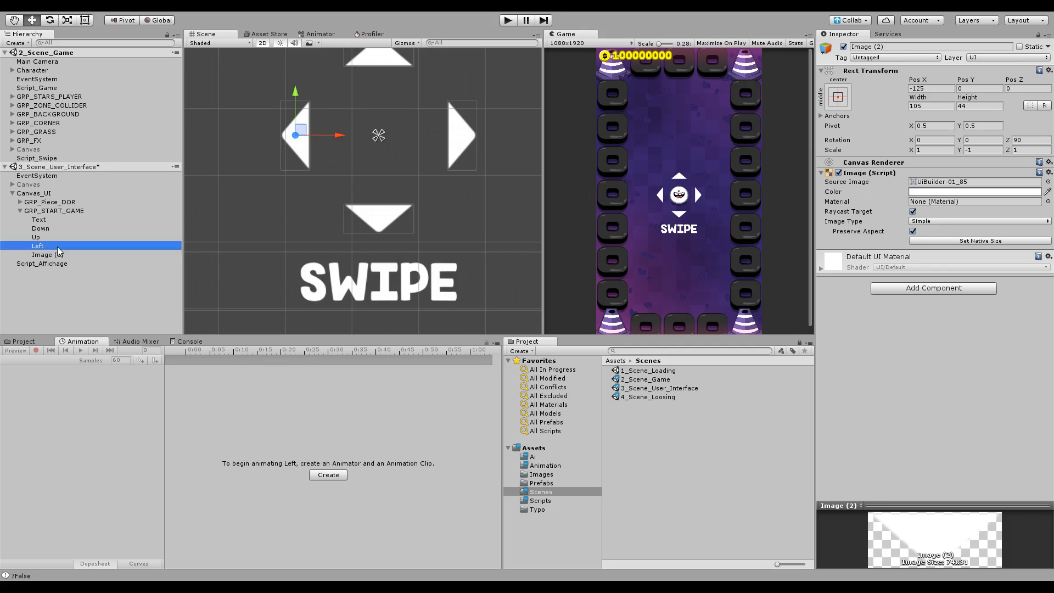
# Rename the right-pointing arrow image Right, save the scenes and clear the selection
pyautogui.click(59, 255)
pyautogui.click(61, 255)
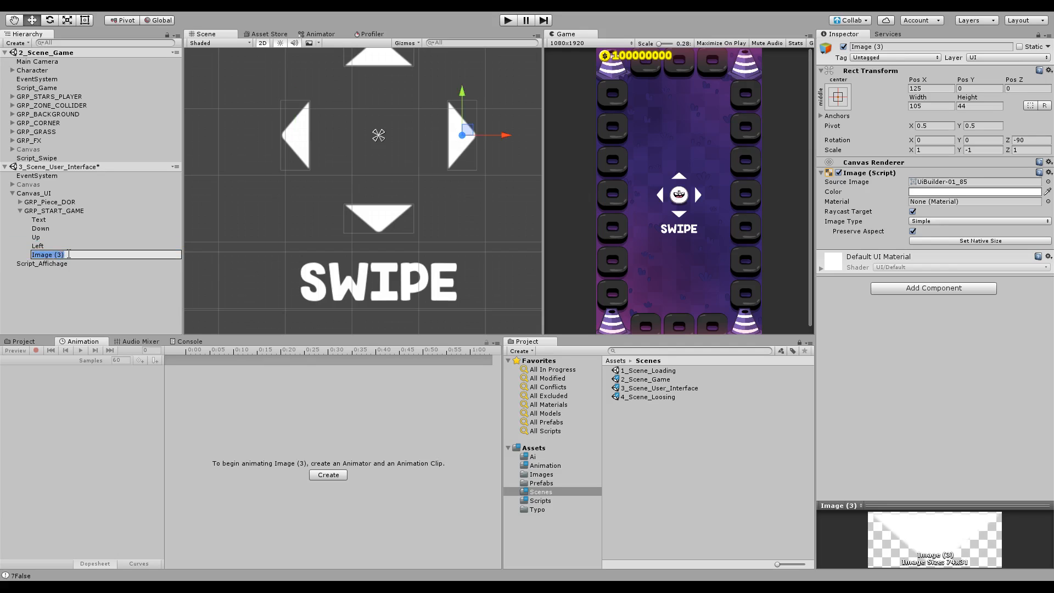
pyautogui.write('Right')
pyautogui.press('Return')
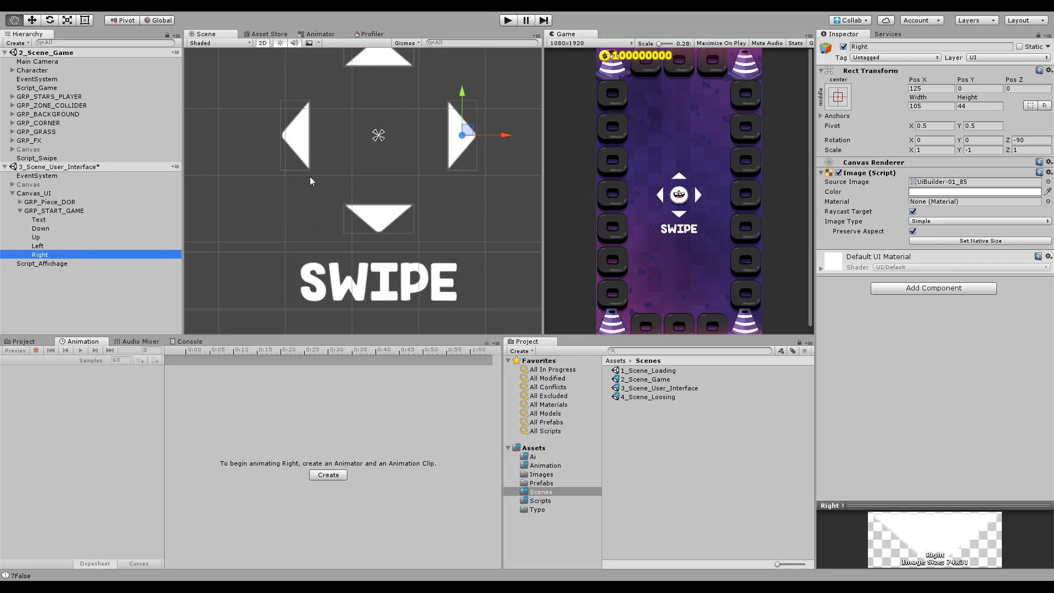
pyautogui.moveTo(327, 185); pyautogui.dragTo(345, 227, button='middle')
pyautogui.hotkey('ctrl', 's')
pyautogui.click(103, 288)
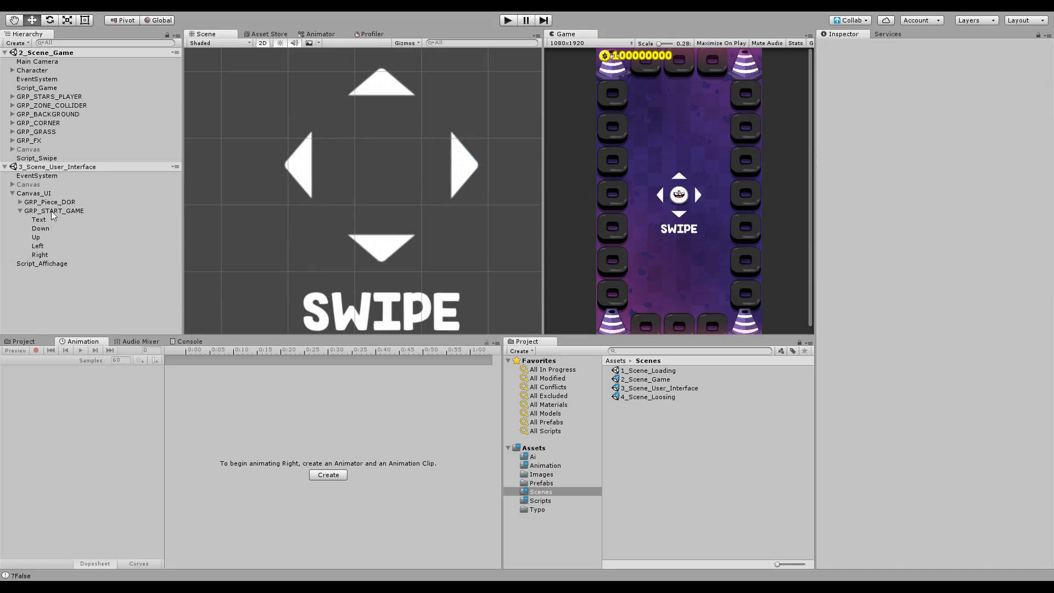
# Rename the SWIPE text object in GRP_START_GAME to Text_Infos
pyautogui.moveTo(437, 220); pyautogui.dragTo(425, 225, button='middle')
pyautogui.click(40, 220)
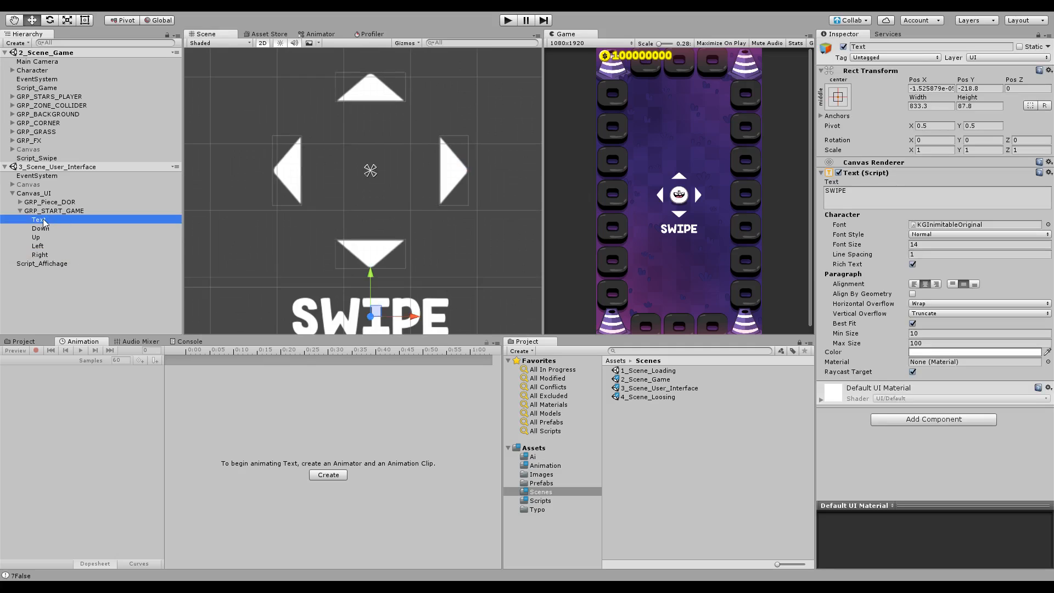
pyautogui.click(43, 221)
pyautogui.click(64, 219)
pyautogui.write('_I')
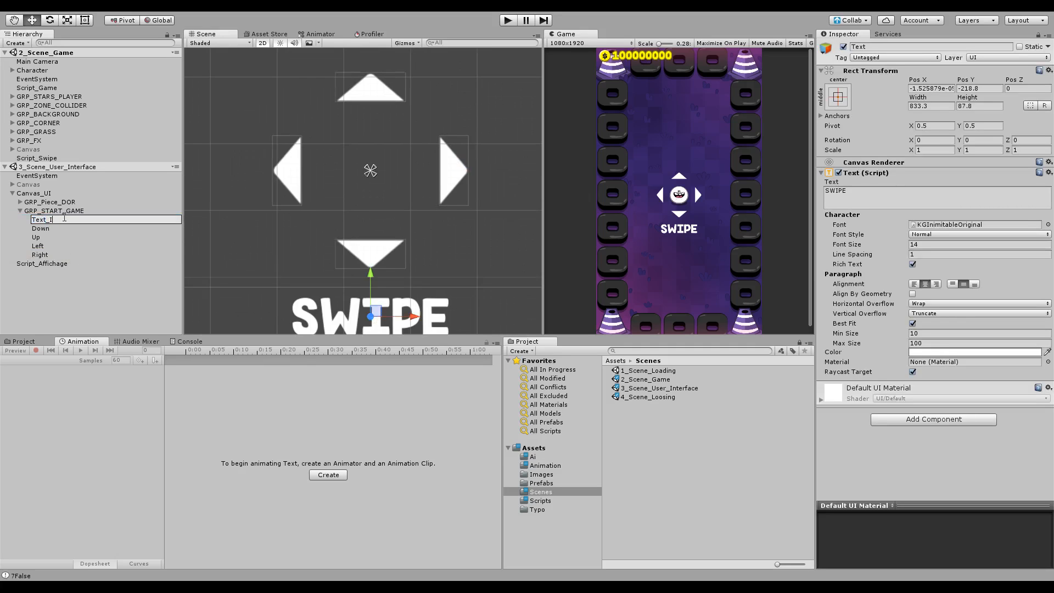
pyautogui.write('nfos')
pyautogui.press('Return')
# Move the SWIPE text straight down, farther below the arrows, to a Y position of about -468
pyautogui.press('f')
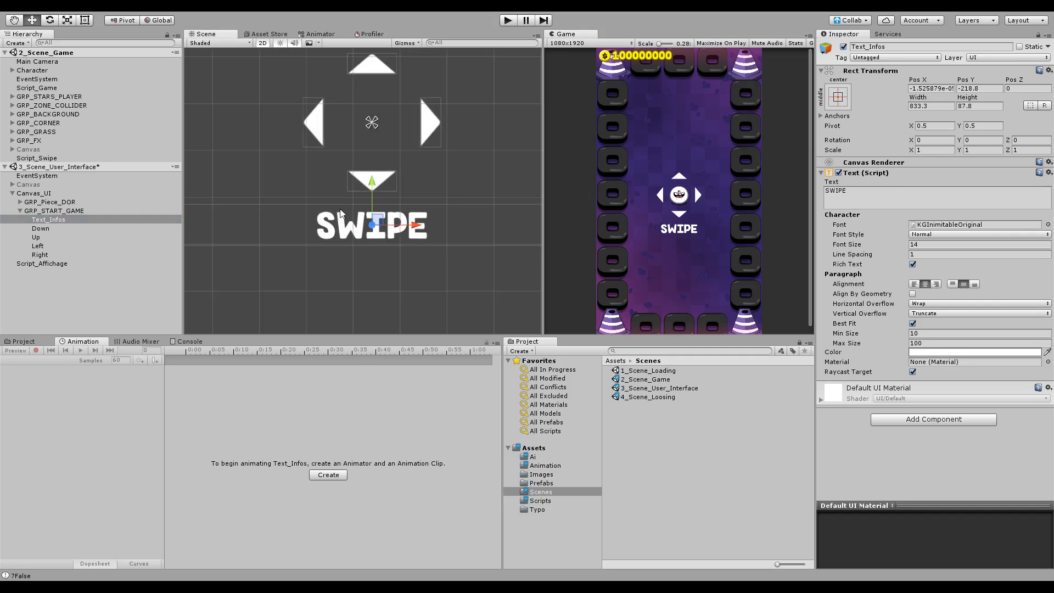
pyautogui.moveTo(372, 187); pyautogui.dragTo(378, 302)
pyautogui.moveTo(387, 250); pyautogui.dragTo(389, 190, button='middle')
pyautogui.scroll(-3, 391, 188)
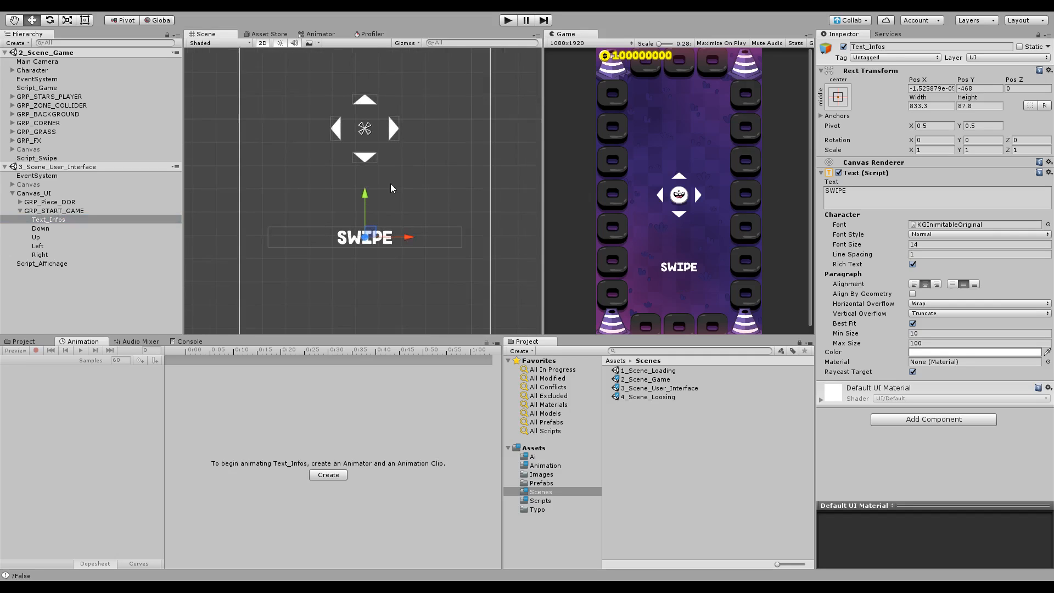
pyautogui.scroll(2, 404, 188)
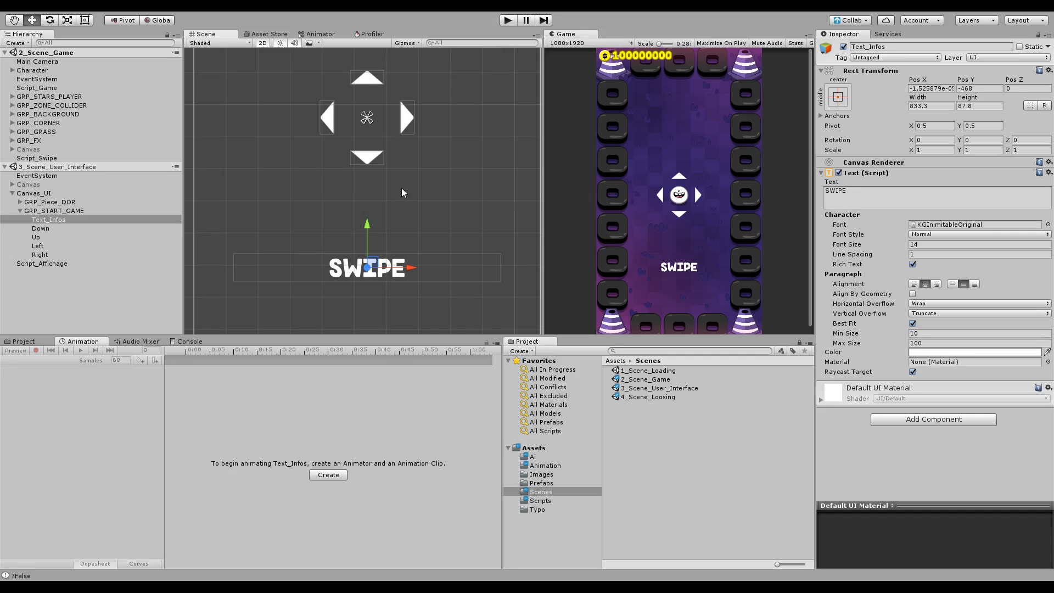
# Set the Character object's Vitesse to 0 in its Script_Character_Motion component
pyautogui.click(75, 70)
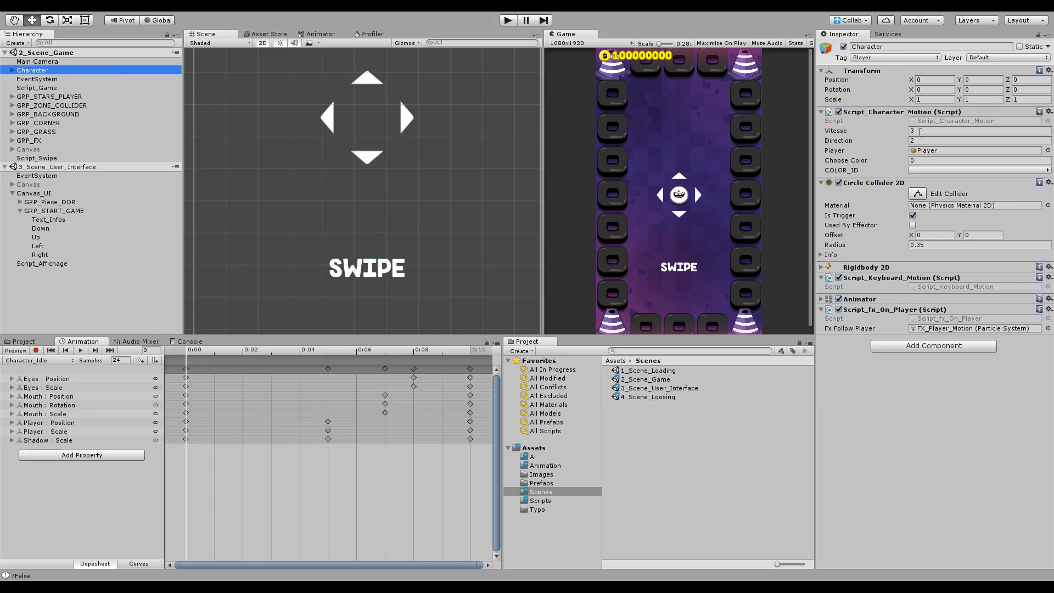
pyautogui.click(922, 132)
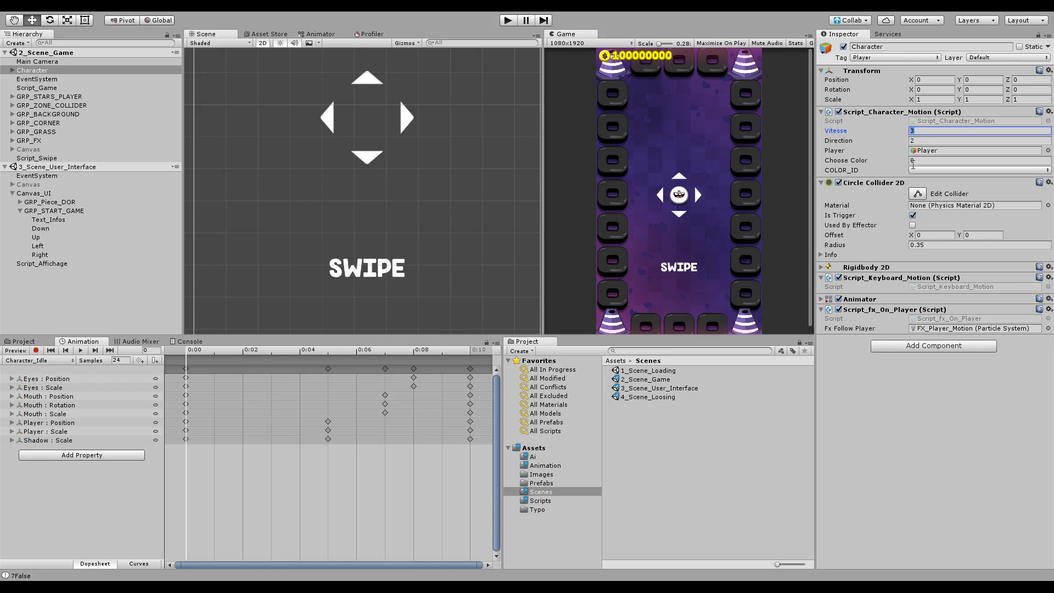
pyautogui.write('0')
# Open Script_Character_Motion in Visual Studio, examine how Update and OnTriggerEnter2D use Direction and Vitesse, and return to Unity
pyautogui.doubleClick(964, 121)
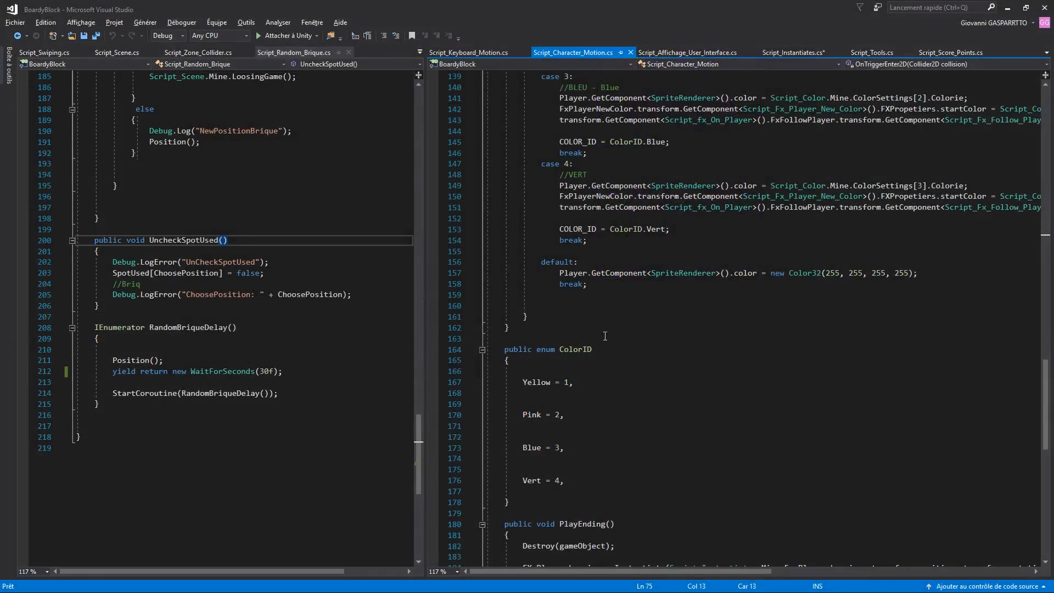
pyautogui.click(667, 338)
pyautogui.scroll(20, 667, 337)
pyautogui.scroll(4, 667, 337)
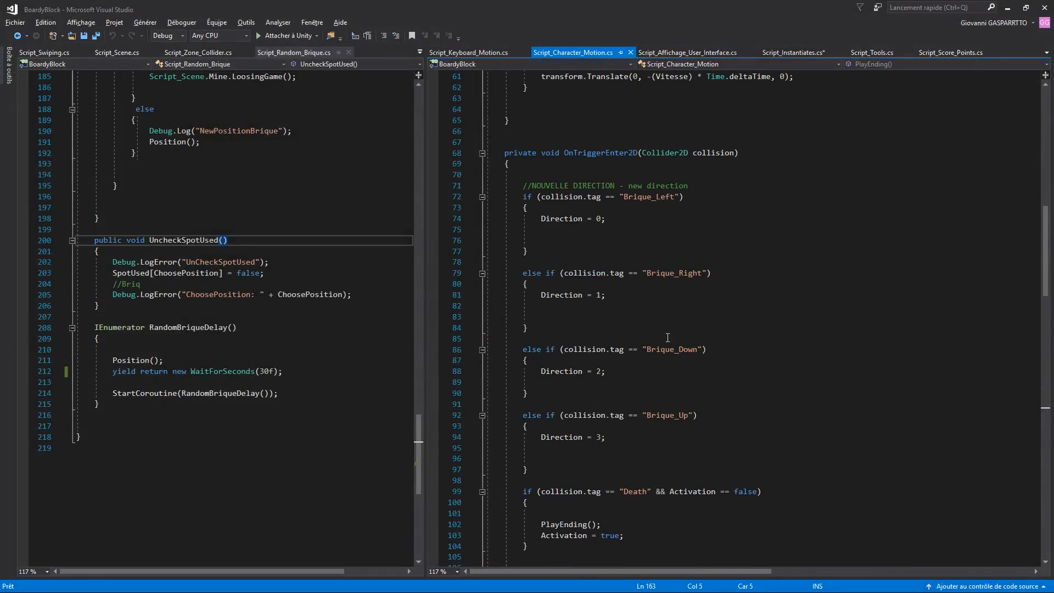
pyautogui.click(648, 426)
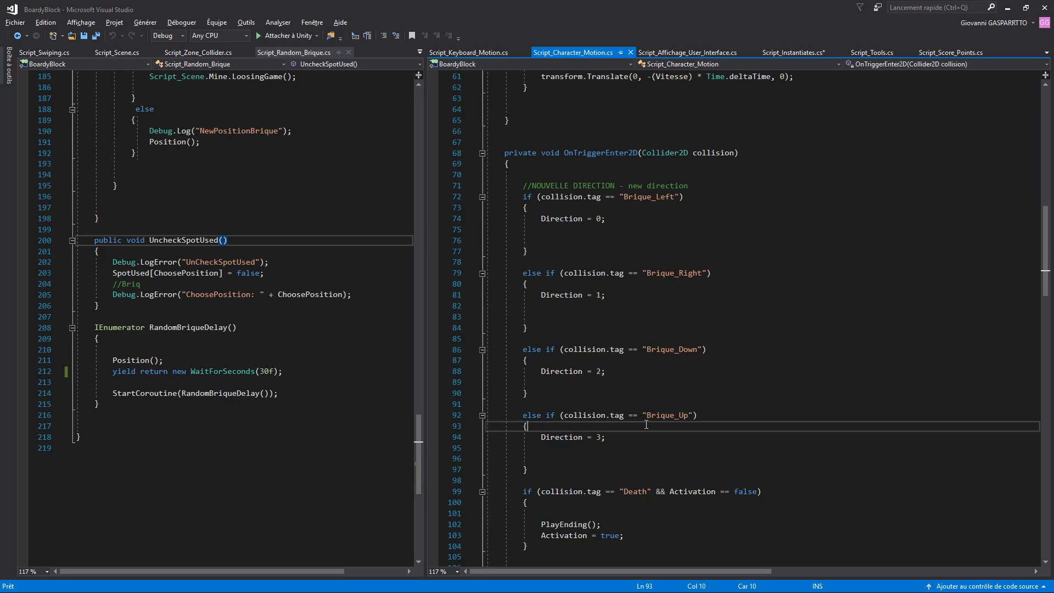
pyautogui.scroll(-11, 649, 423)
pyautogui.scroll(10, 649, 424)
pyautogui.scroll(19, 648, 423)
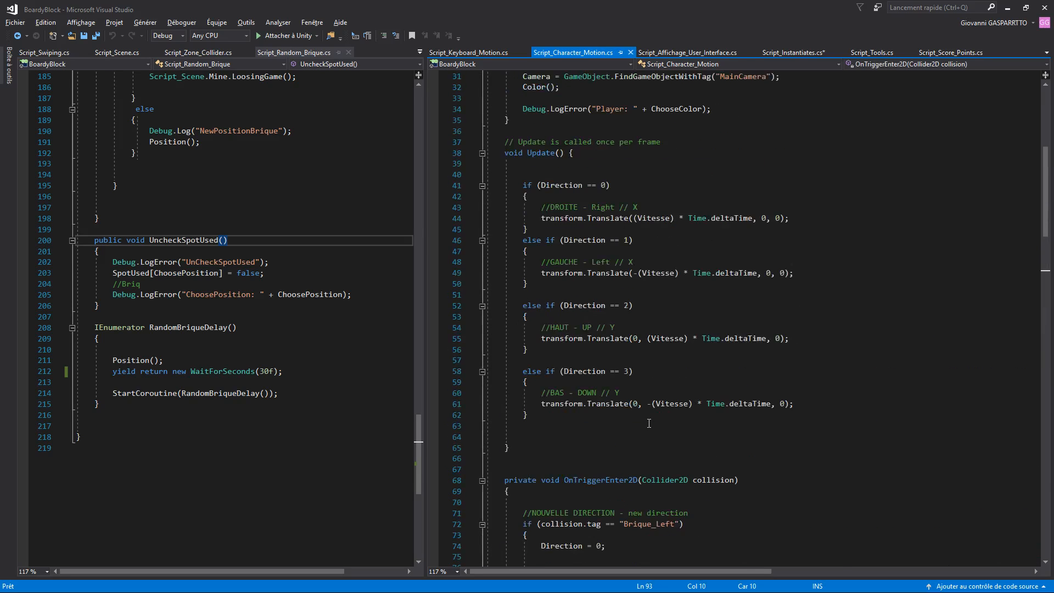
pyautogui.scroll(-6, 649, 423)
pyautogui.click(660, 384)
pyautogui.scroll(4, 660, 384)
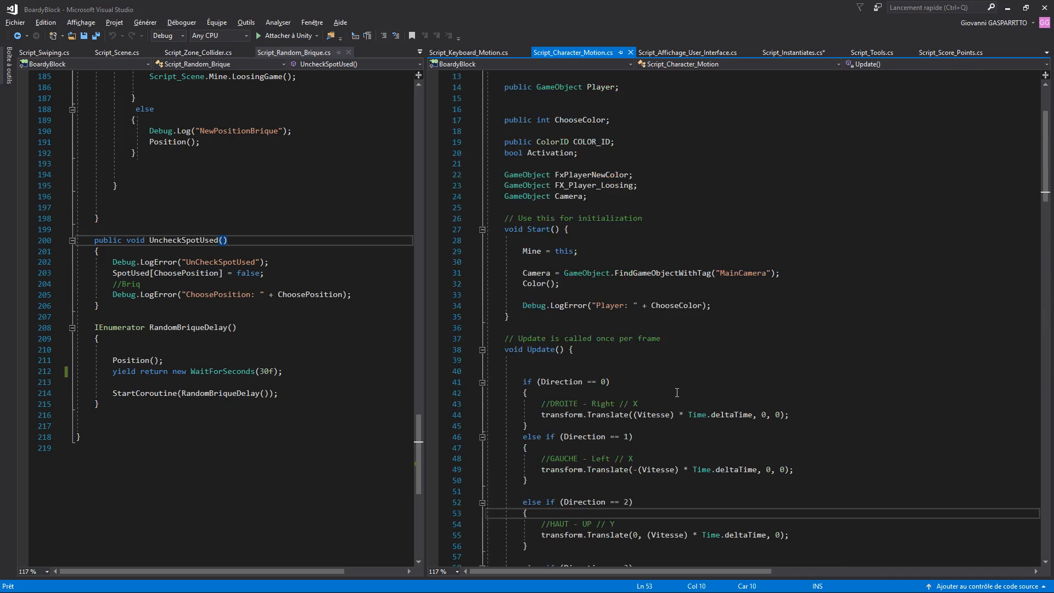
pyautogui.click(676, 403)
pyautogui.press('Up')
pyautogui.press('Up')
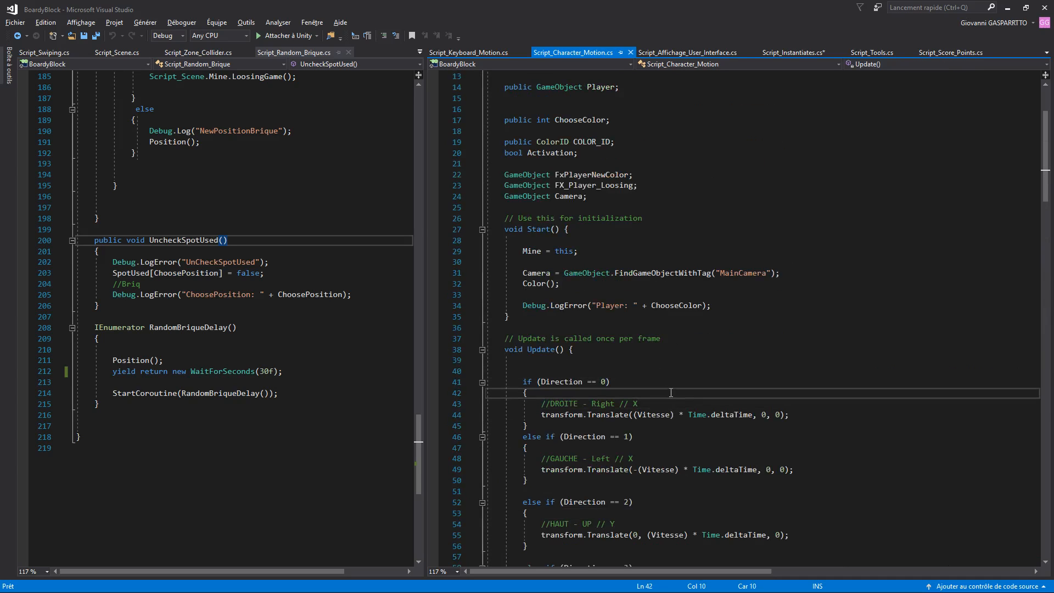
pyautogui.click(1007, 8)
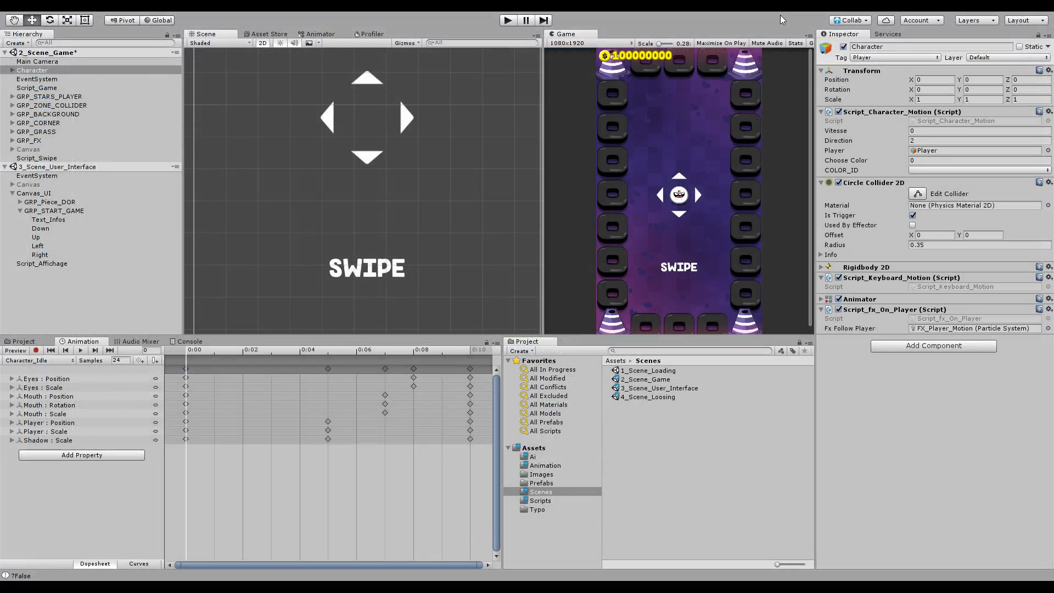
# Save the game scene with the changed Character speed
pyautogui.moveTo(353, 178); pyautogui.dragTo(362, 204, button='middle')
pyautogui.scroll(-8, 359, 199)
pyautogui.scroll(7, 359, 199)
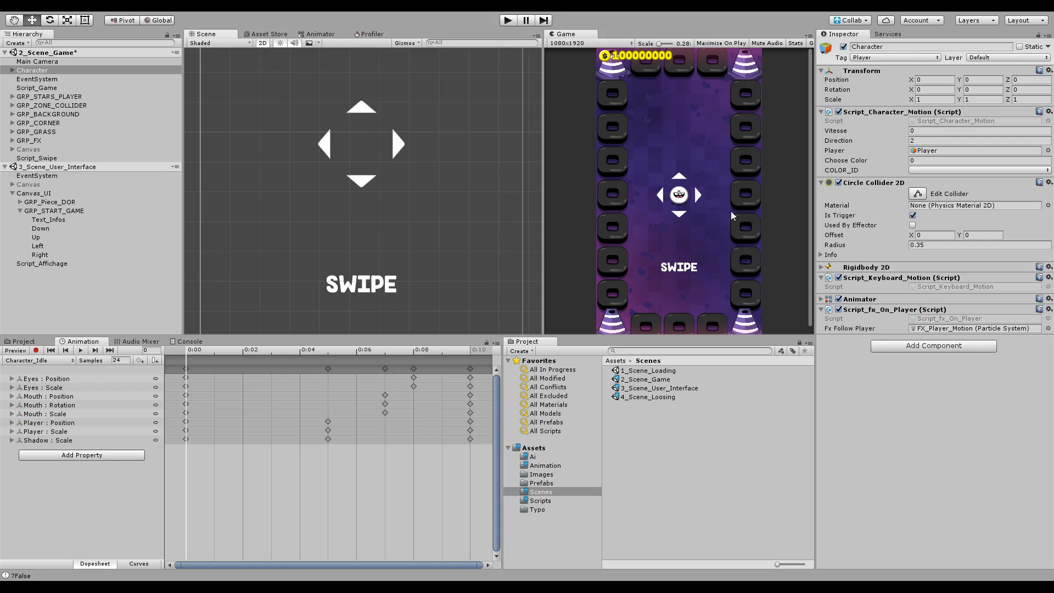
pyautogui.moveTo(390, 185); pyautogui.dragTo(357, 197, button='middle')
pyautogui.hotkey('ctrl', 's')
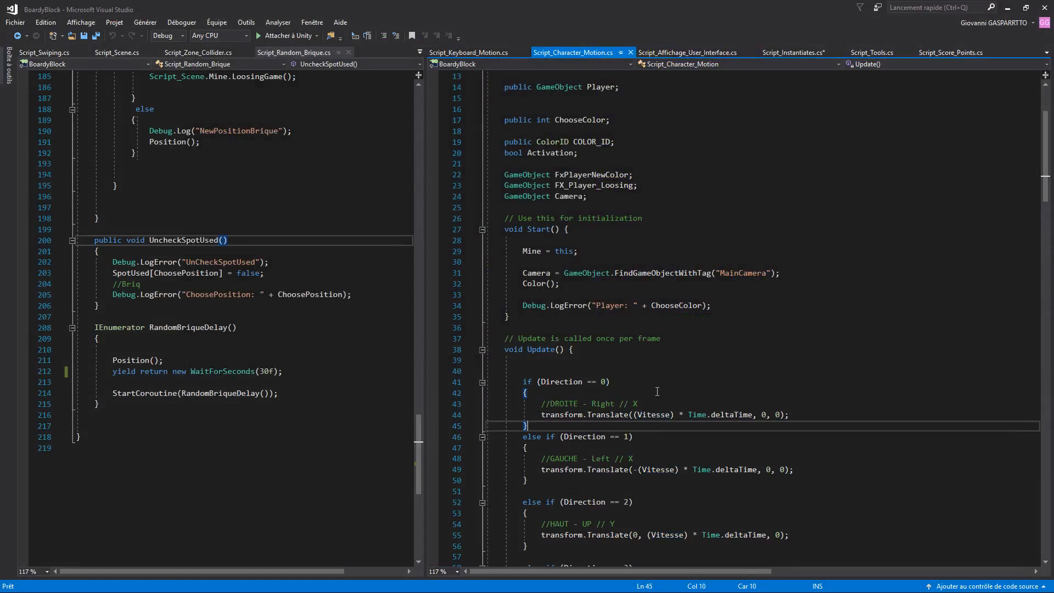
# Switch to Visual Studio and look through Script_Character_Motion from Update to PlayEnding
pyautogui.click(671, 352)
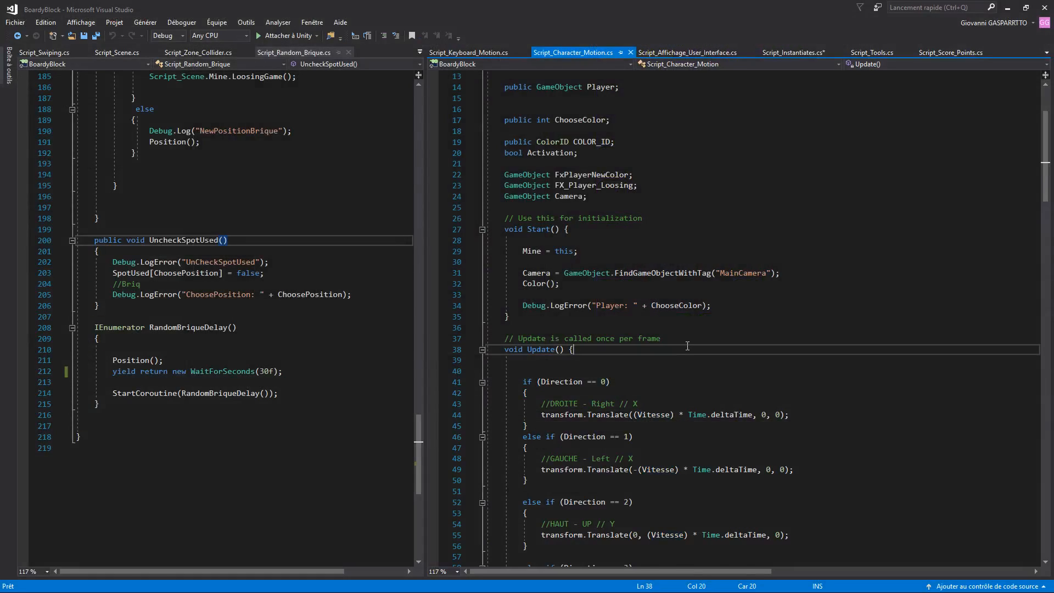
pyautogui.click(689, 340)
pyautogui.scroll(3, 689, 346)
pyautogui.scroll(-20, 691, 357)
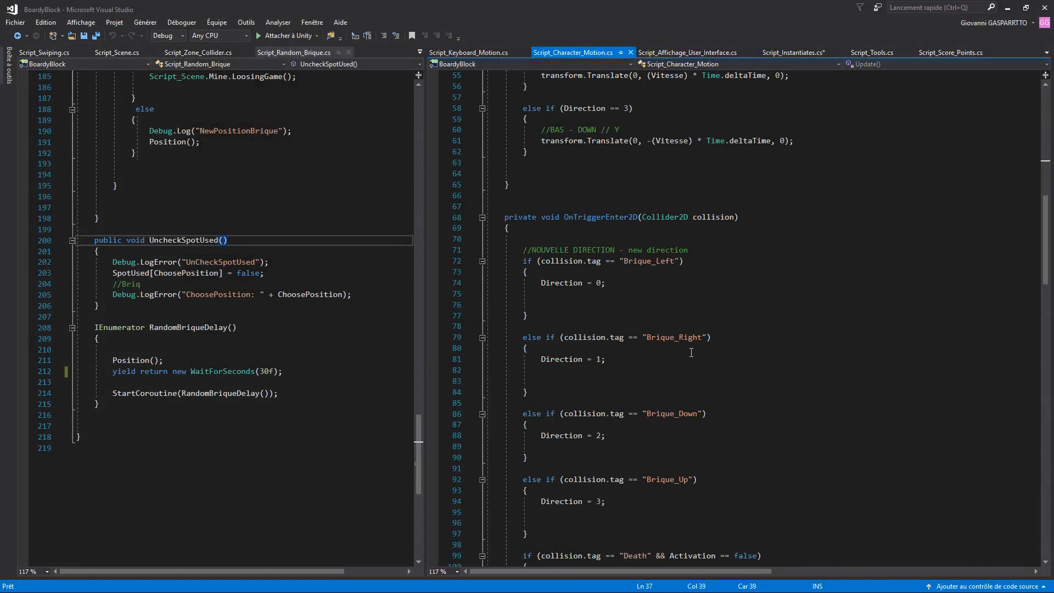
pyautogui.scroll(12, 687, 345)
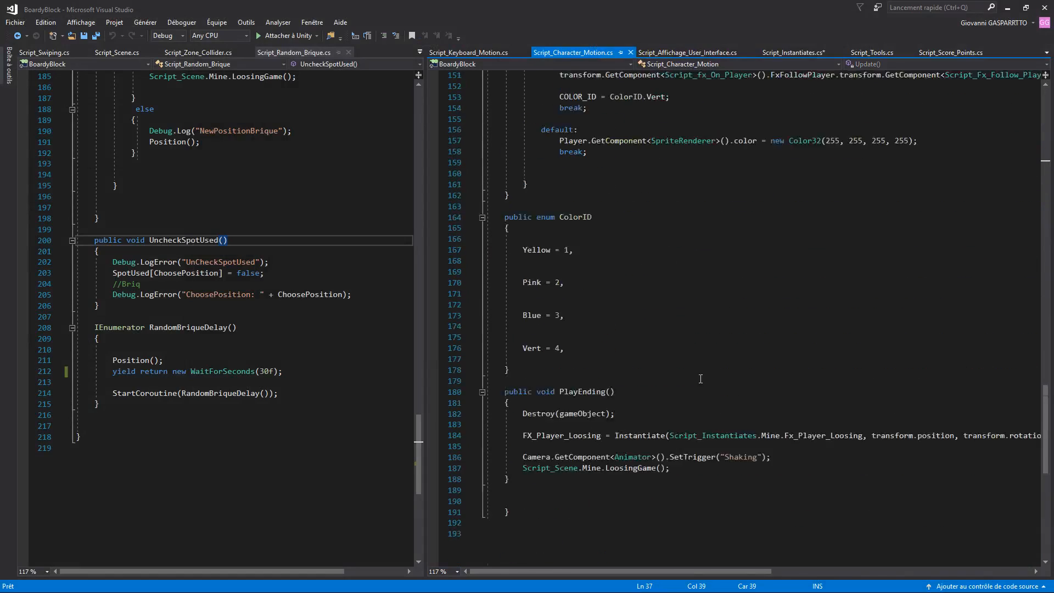
pyautogui.click(165, 316)
pyautogui.scroll(2, 165, 317)
# Open Script_Keyboard_Motion and examine the arrow-key direction checks and the Space and mouse checks that set Vitesse
pyautogui.click(511, 52)
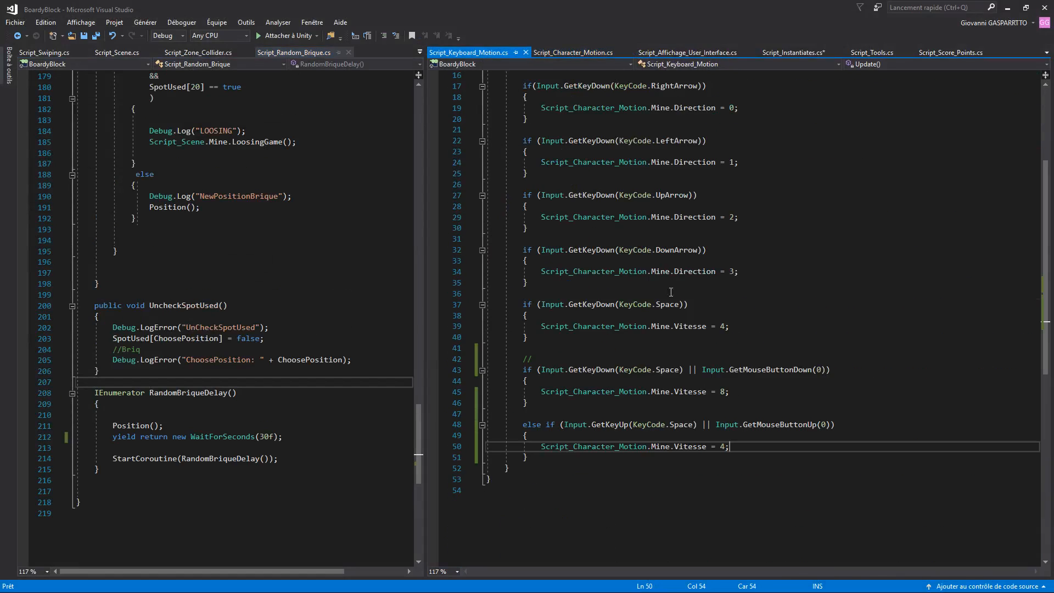
pyautogui.click(758, 293)
pyautogui.click(771, 326)
pyautogui.scroll(5, 772, 326)
pyautogui.click(771, 335)
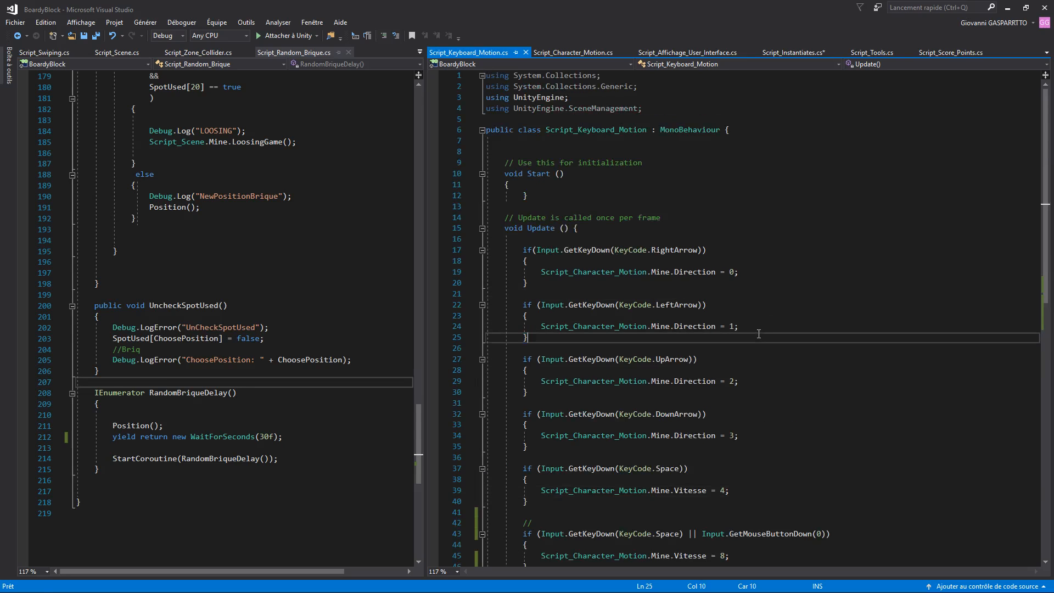
pyautogui.press('Down')
pyautogui.press('Down')
pyautogui.press('Down')
pyautogui.press('Down')
pyautogui.press('Down')
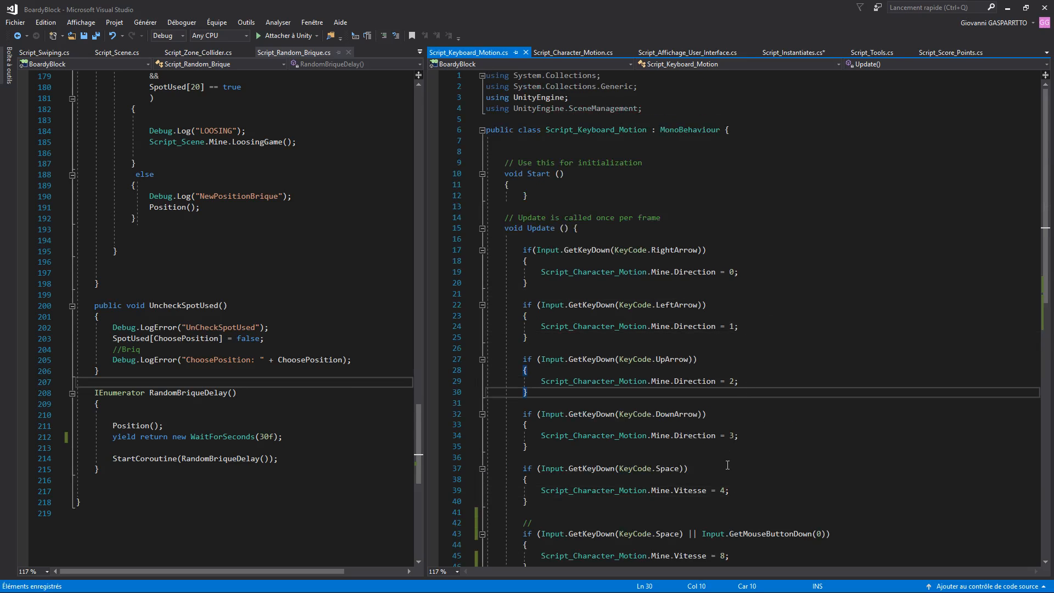
pyautogui.moveTo(739, 491); pyautogui.dragTo(522, 468)
pyautogui.click(710, 468)
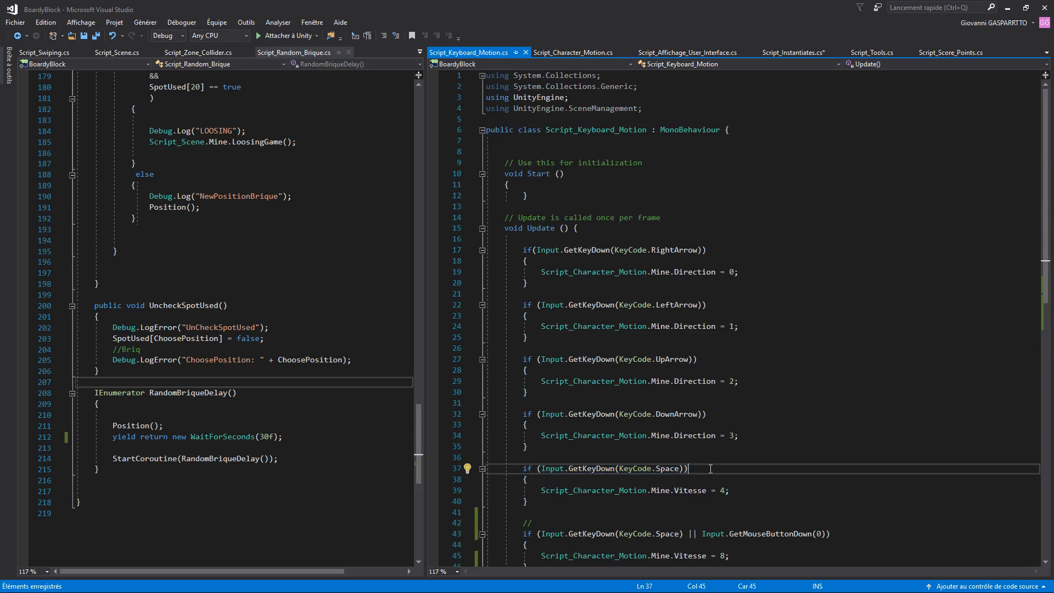
pyautogui.scroll(-2, 710, 468)
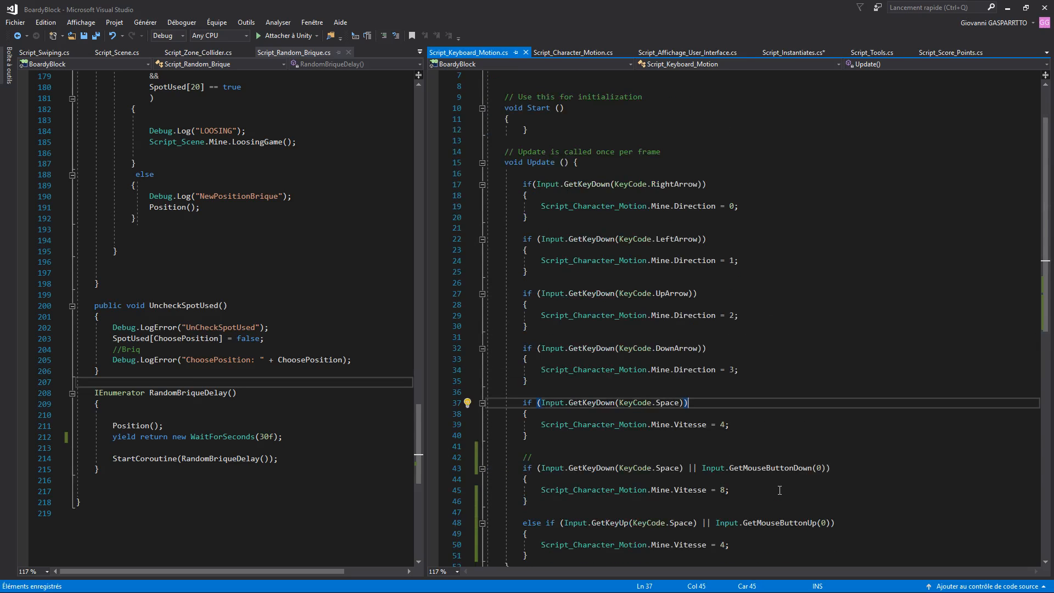
pyautogui.scroll(-1, 780, 490)
pyautogui.click(768, 457)
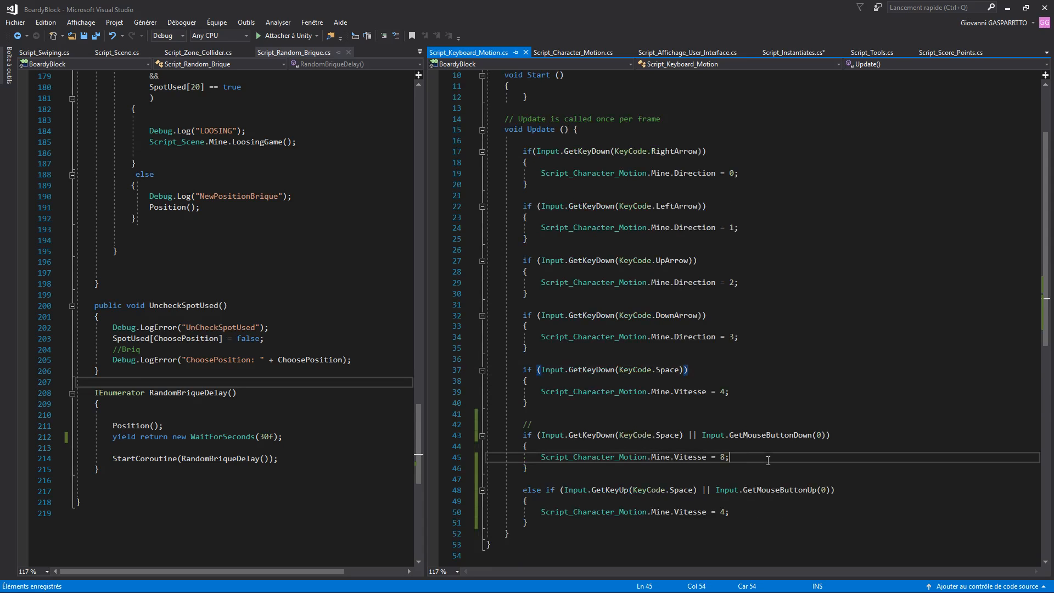
# Comment out the standalone Space check that sets Vitesse to 4, enclosing it between two /*/ markers
pyautogui.click(537, 358)
pyautogui.press('Return')
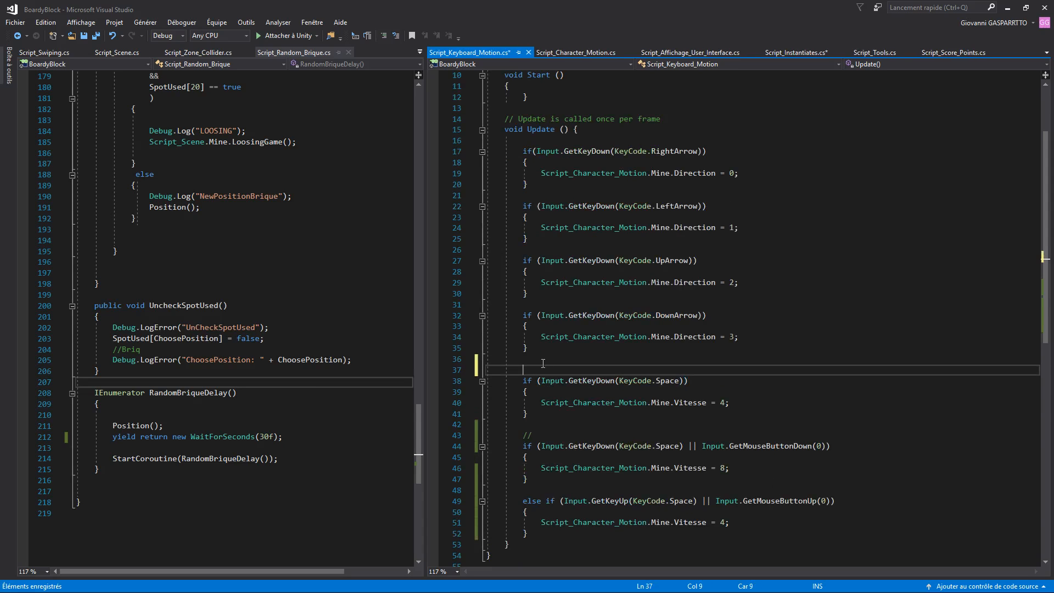
pyautogui.write('/*/')
pyautogui.write('/')
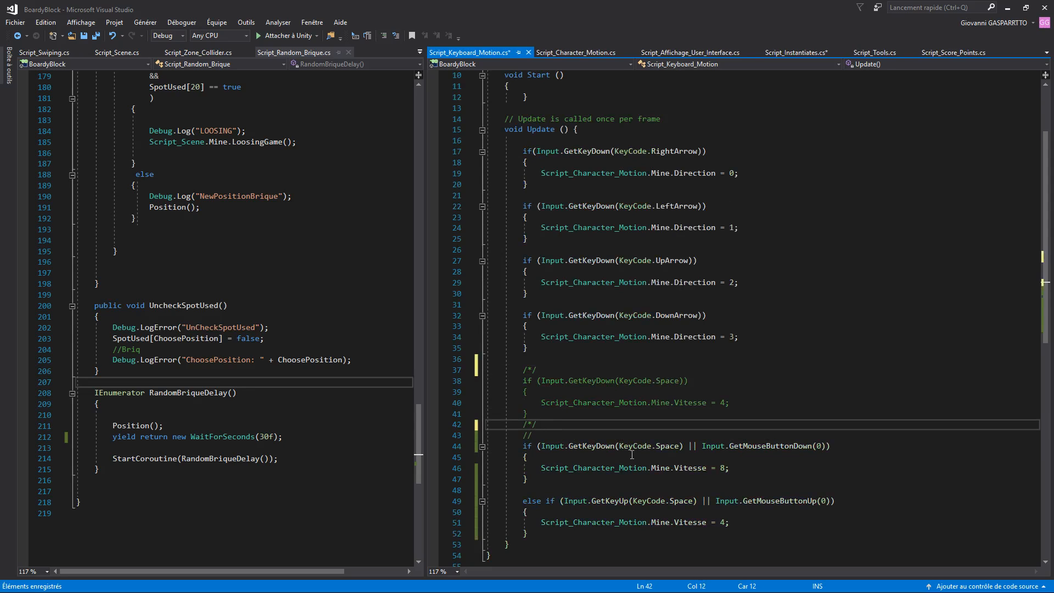
# Set Vitesse to 6 in both the Space/mouse-down and Space/mouse-up checks, and save the script
pyautogui.doubleClick(722, 468)
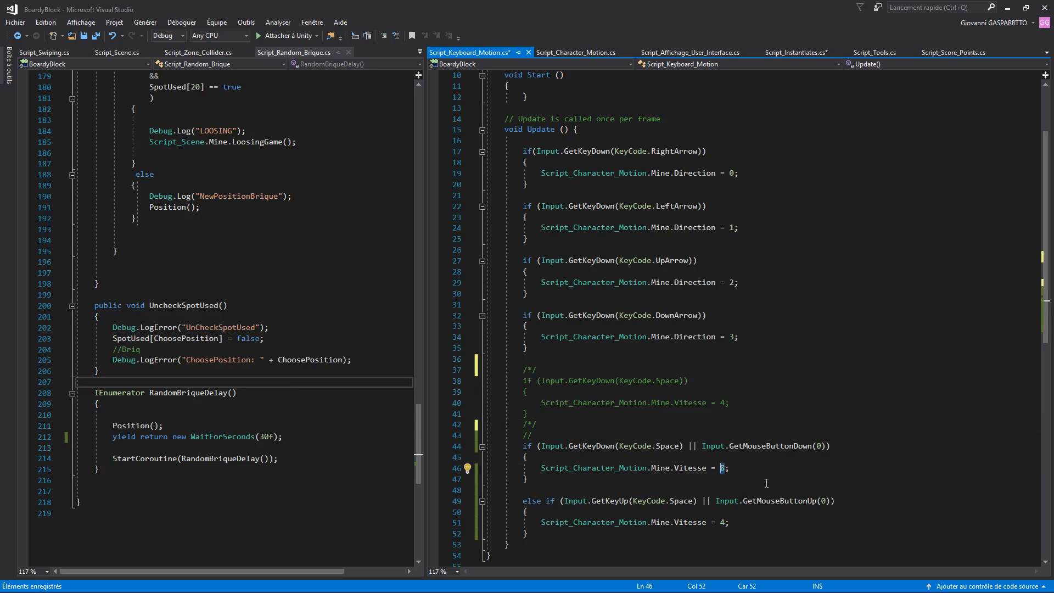
pyautogui.write('6')
pyautogui.doubleClick(725, 522)
pyautogui.write('6')
pyautogui.click(747, 516)
pyautogui.hotkey('ctrl', 's')
pyautogui.scroll(3, 759, 379)
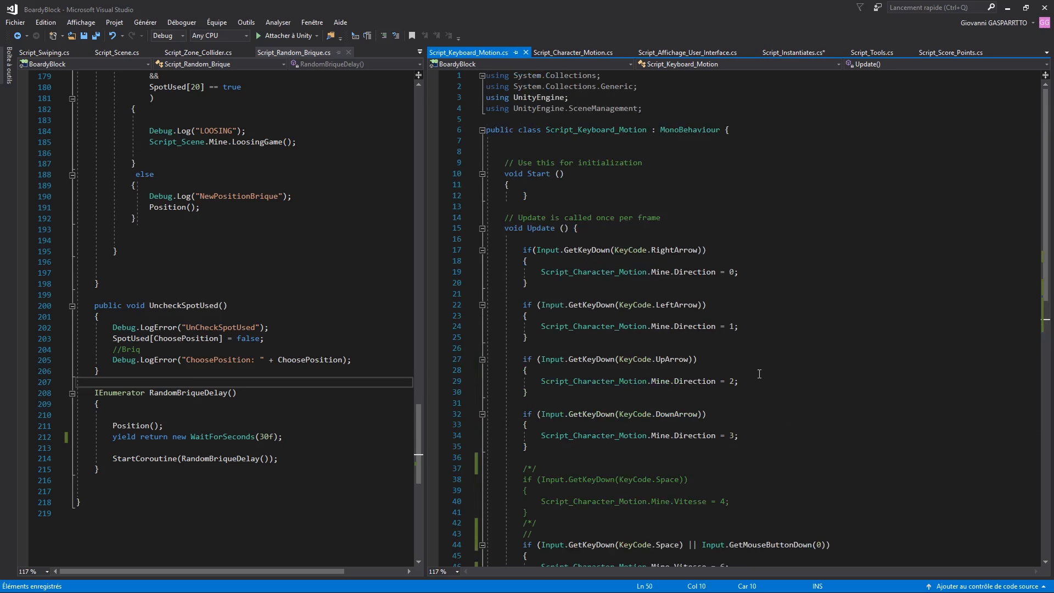
# Declare the variable "bool StartGame;" at the start of the Script_Keyboard_Motion class, above Start, and save the script
pyautogui.click(765, 378)
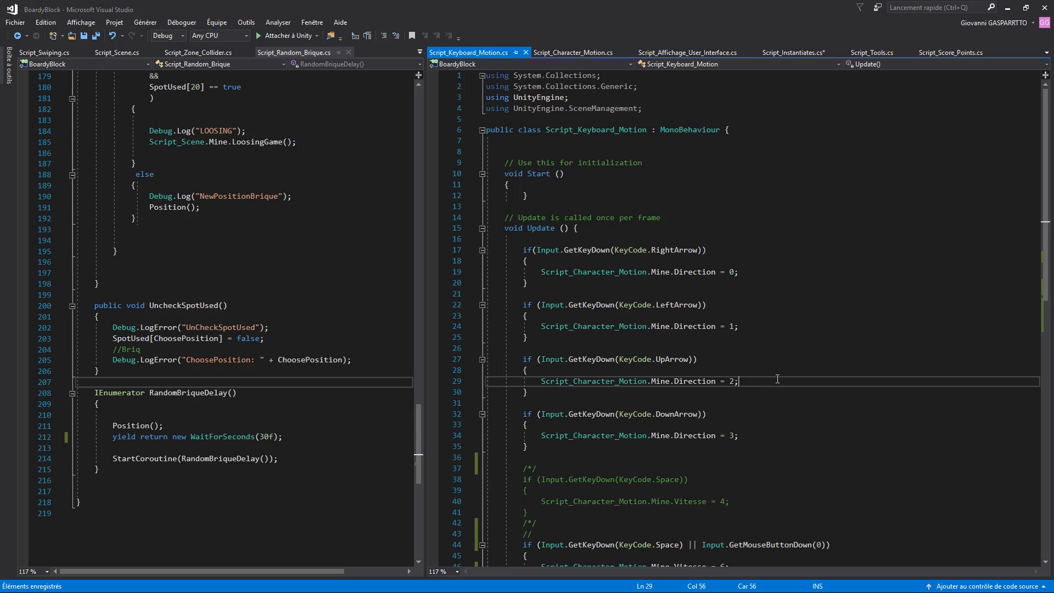
pyautogui.click(565, 151)
pyautogui.press('Return')
pyautogui.press('Return')
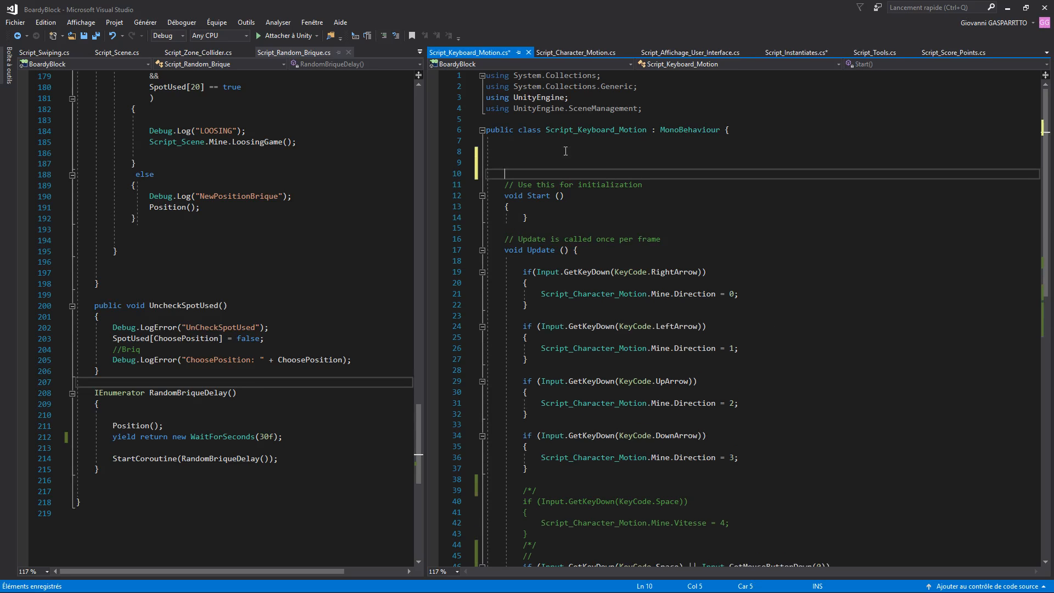
pyautogui.write('bool StartGame;')
pyautogui.press('Return')
pyautogui.press('Return')
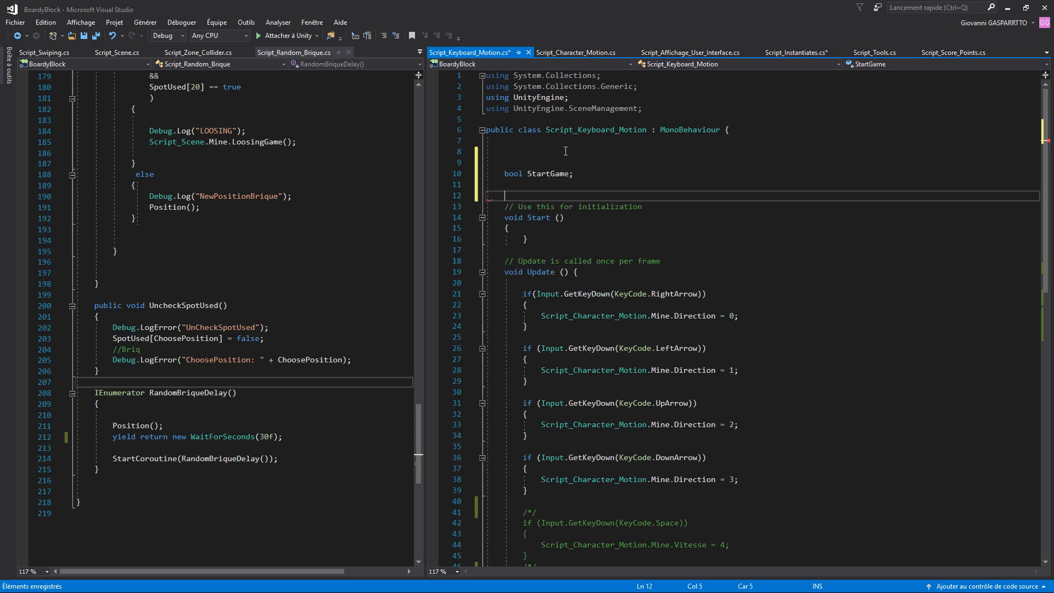
pyautogui.hotkey('ctrl', 's')
# Add an empty if(StartGame == false) block after the Direction = 0 line in the RightArrow check, and save the script
pyautogui.click(751, 319)
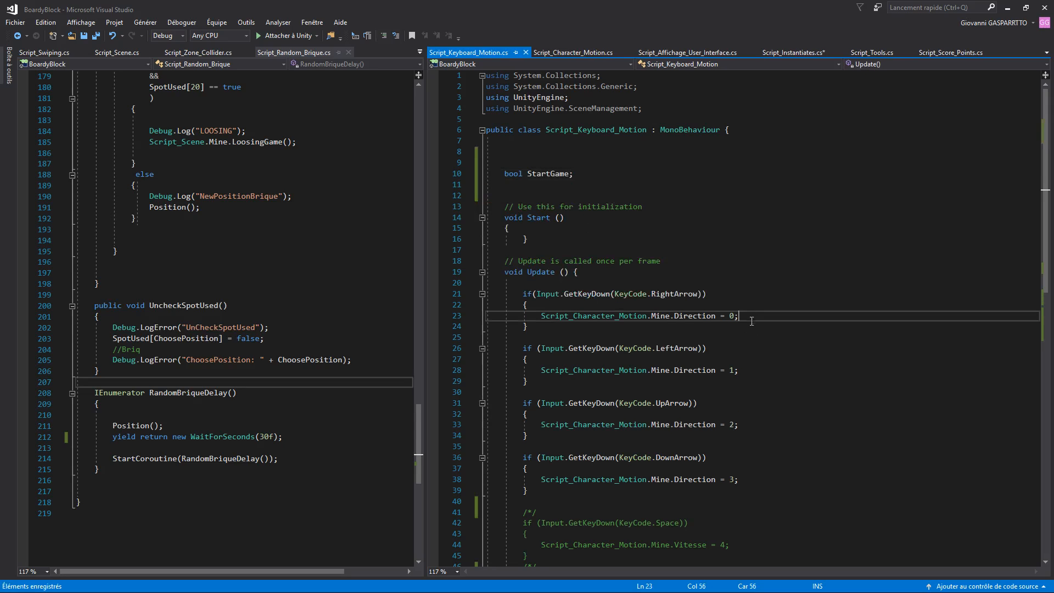
pyautogui.press('Return')
pyautogui.write('if(')
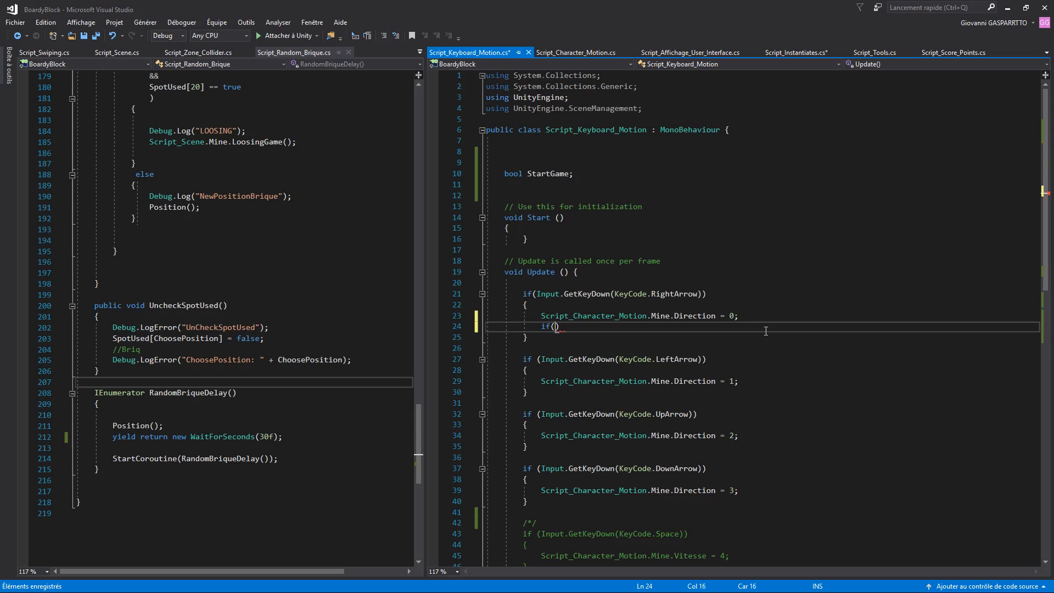
pyautogui.write('StartGame == False')
pyautogui.press('Return')
pyautogui.write('{')
pyautogui.press('Return')
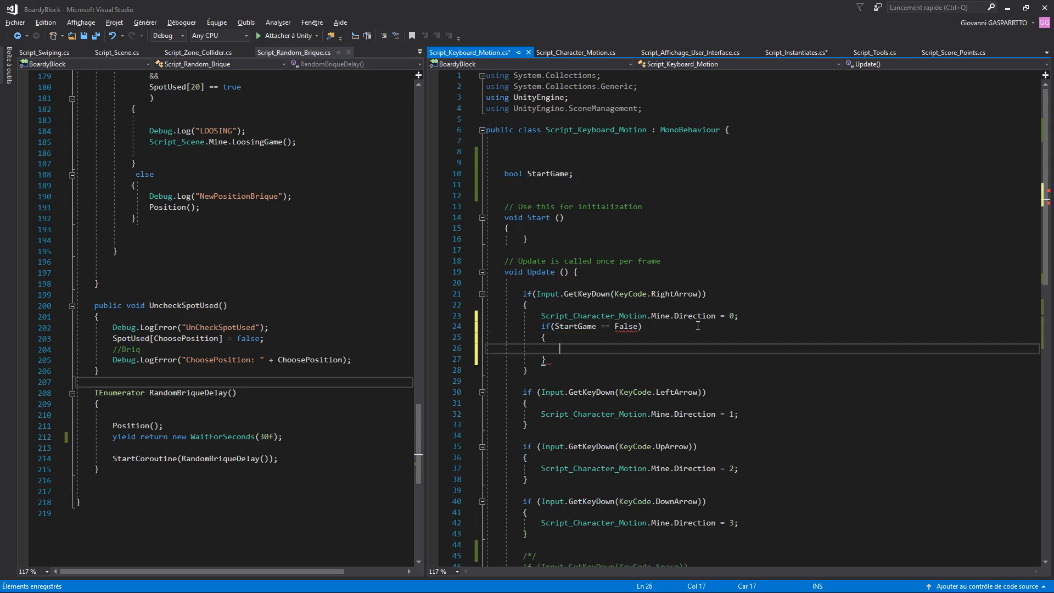
pyautogui.hotkey('ctrl', 's')
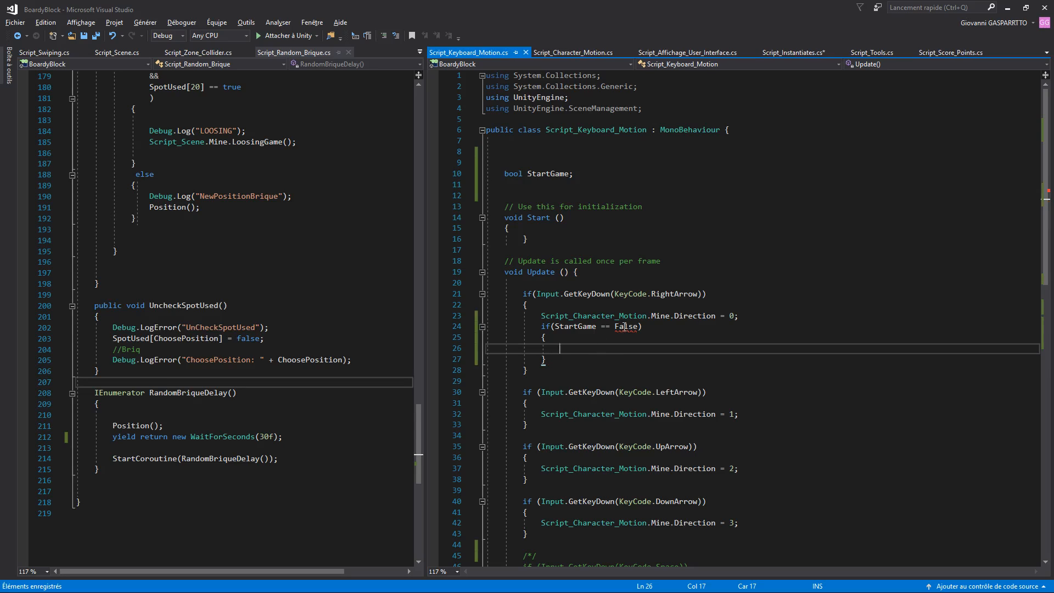
pyautogui.click(619, 327)
pyautogui.press('BackSpace')
pyautogui.write('f')
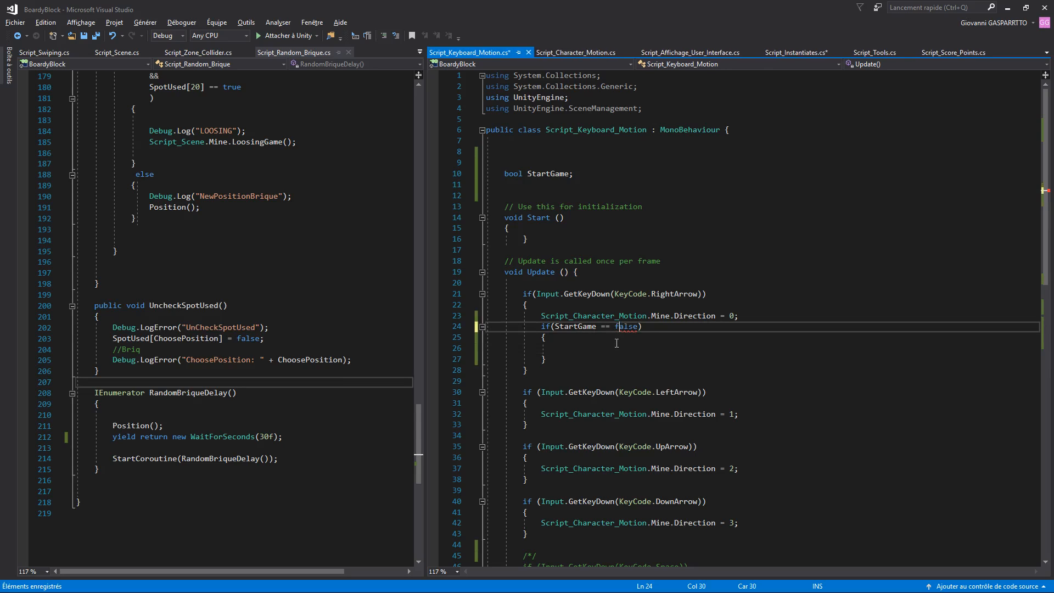
pyautogui.click(599, 350)
pyautogui.hotkey('ctrl', 's')
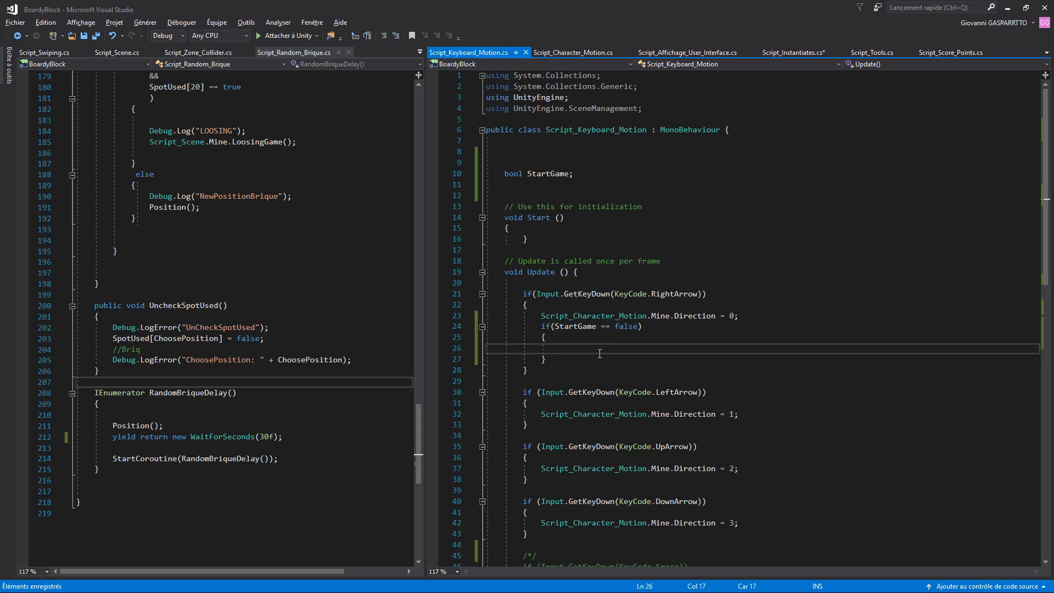
# Write "Script_Character_Motion.Mine.Vitesse = 3;" inside the StartGame condition of the RightArrow check
pyautogui.write('ScriptableObject^t')
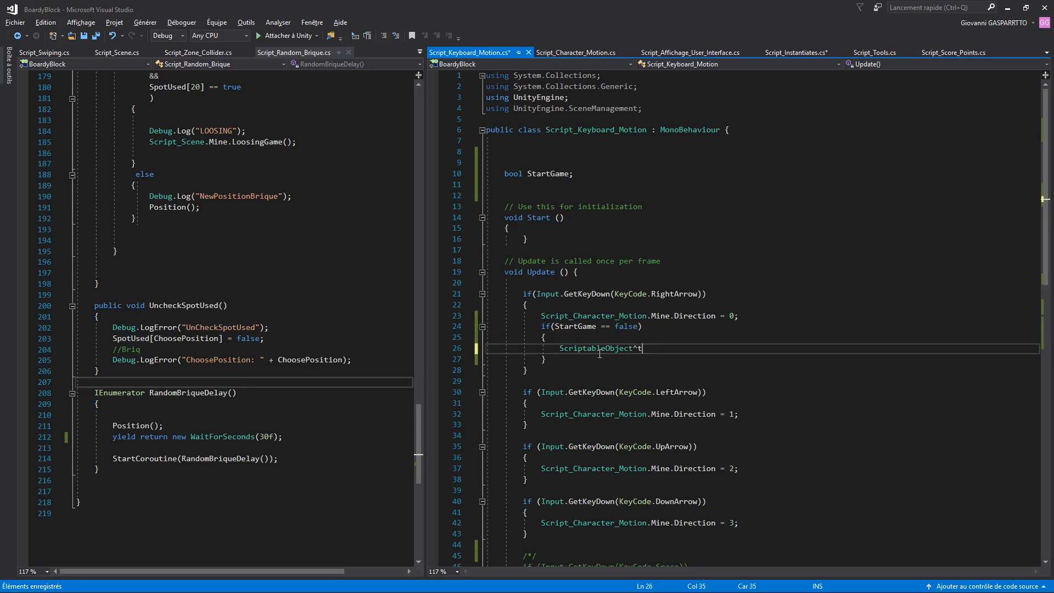
pyautogui.press('BackSpace')
pyautogui.press('BackSpace')
pyautogui.press('BackSpace')
pyautogui.press('BackSpace')
pyautogui.press('BackSpace')
pyautogui.press('BackSpace')
pyautogui.press('BackSpace')
pyautogui.write('_Character_Motion.Mine.Vitesse = 3;')
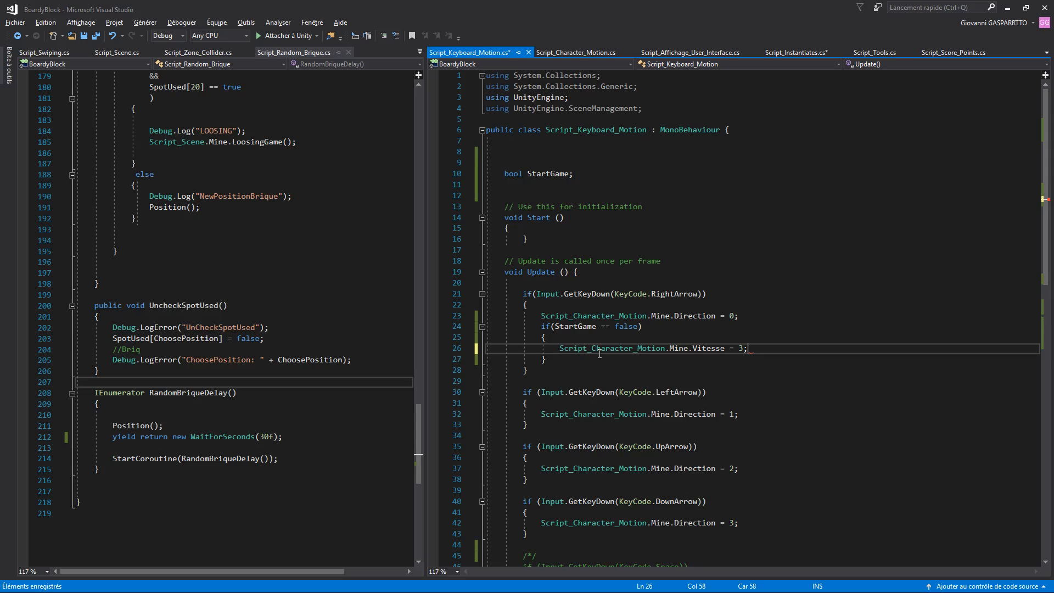
# Add "StartGame = true;" below the Vitesse line in the RightArrow check's StartGame block, and save the script
pyautogui.press('Return')
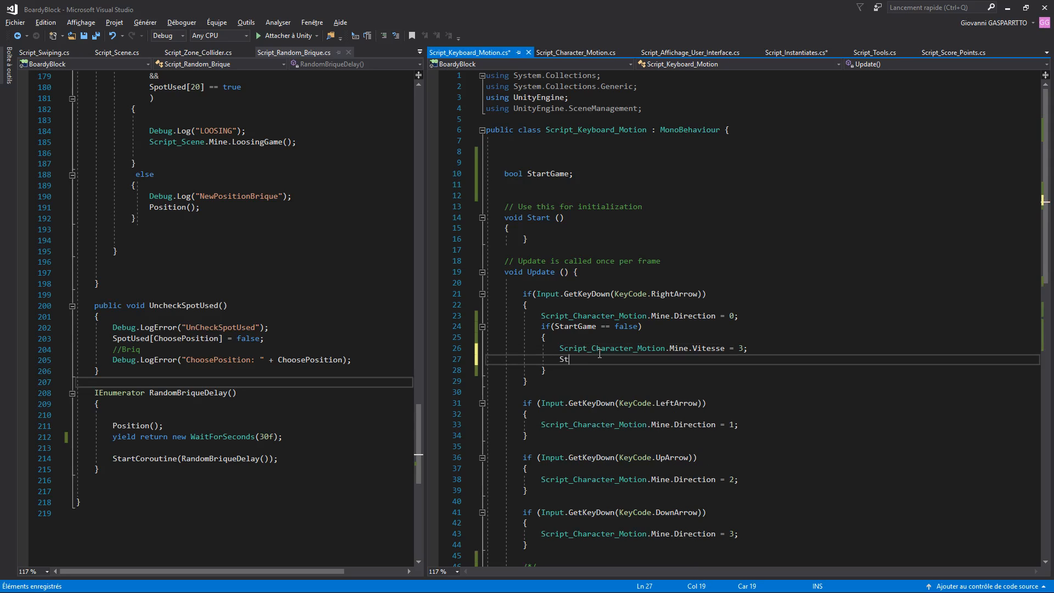
pyautogui.write('StartGame')
pyautogui.write(' == Tr')
pyautogui.press('BackSpace')
pyautogui.press('BackSpace')
pyautogui.press('BackSpace')
pyautogui.press('BackSpace')
pyautogui.write('true;')
pyautogui.click(575, 369)
pyautogui.hotkey('ctrl', 's')
# Copy the whole StartGame == false block from the RightArrow check into the LeftArrow check, below Direction = 1
pyautogui.moveTo(575, 369); pyautogui.dragTo(541, 326)
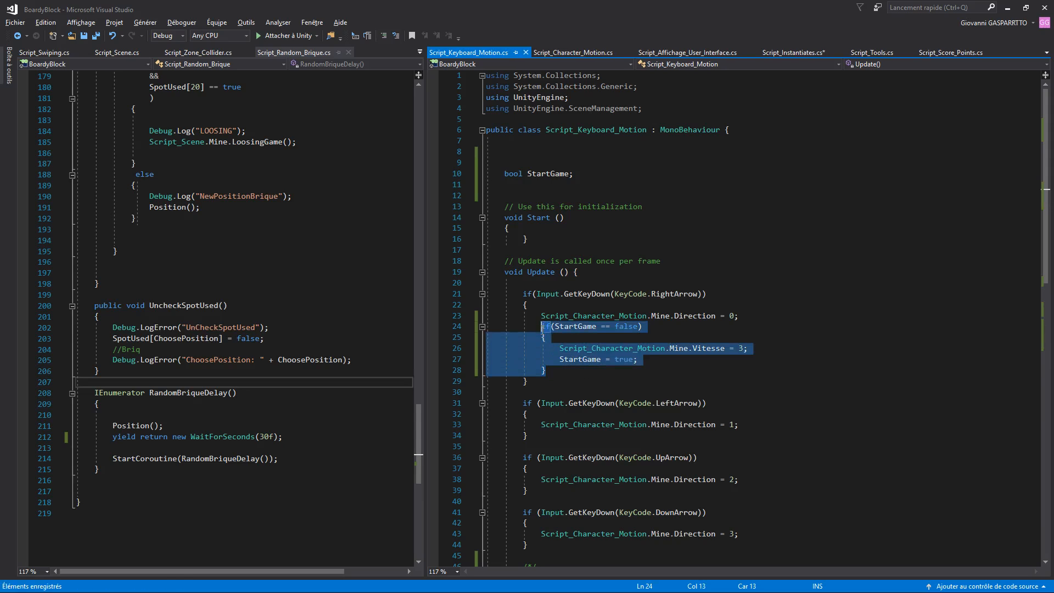
pyautogui.click(760, 427)
pyautogui.press('Return')
pyautogui.write('if (StartGame == false) { Script_Character_Motion.Mine.Vitesse = 3; StartGame = true; }')
# Insert the same StartGame == false block below the Direction lines of the UpArrow and DownArrow checks, and save the script
pyautogui.scroll(-3, 759, 427)
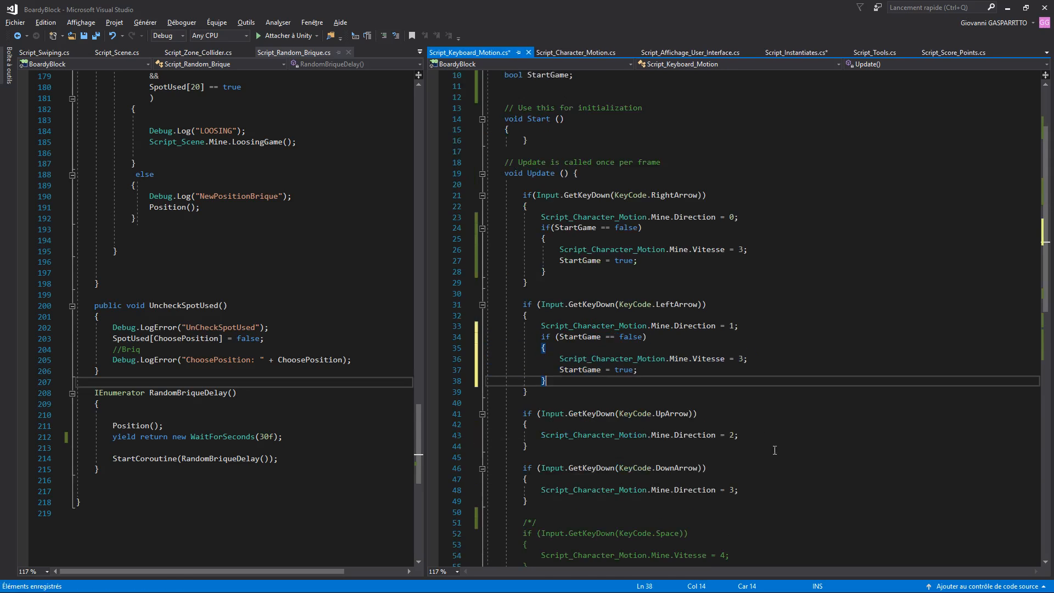
pyautogui.click(755, 437)
pyautogui.press('Return')
pyautogui.write('if (StartGame == false) { Script_Character_Motion.Mine.Vitesse = 3; StartGame = true; }')
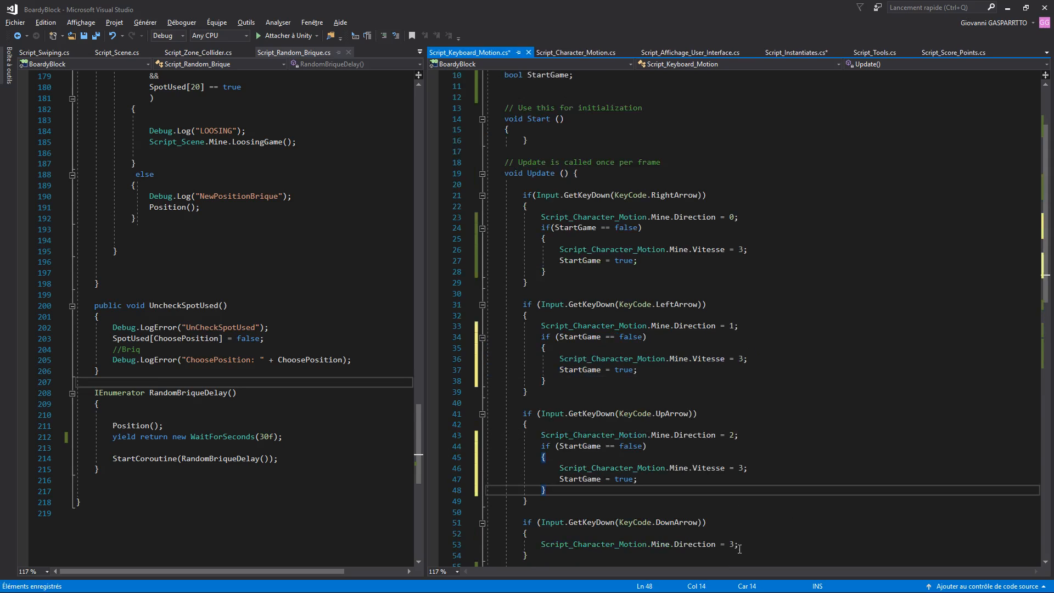
pyautogui.click(742, 545)
pyautogui.press('Return')
pyautogui.write('if (StartGame == false) { Script_Character_Motion.Mine.Vitesse = 3; StartGame = true; }')
pyautogui.scroll(-6, 758, 522)
pyautogui.hotkey('ctrl', 's')
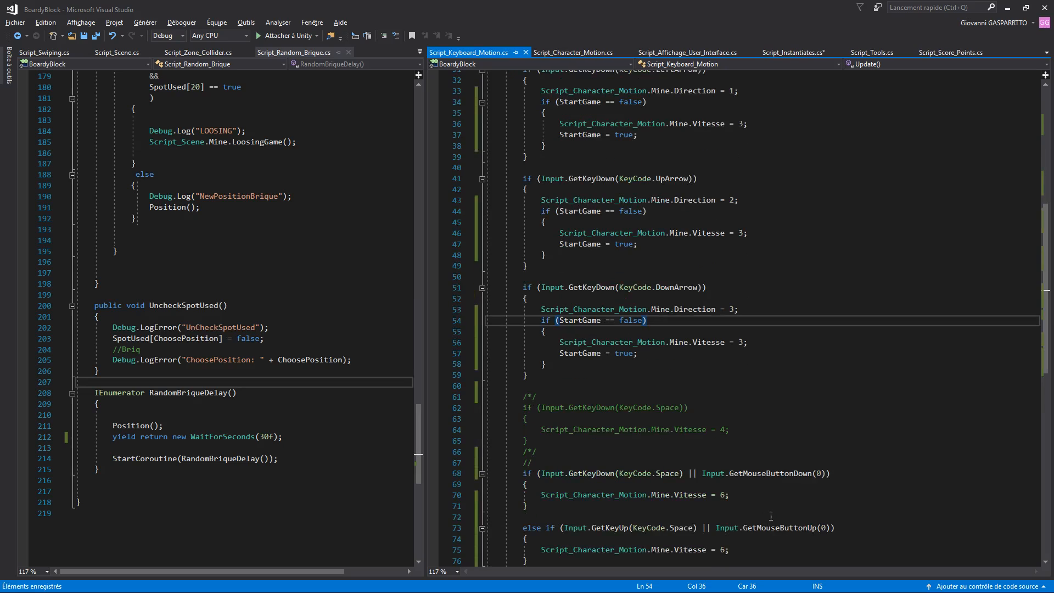
pyautogui.click(771, 494)
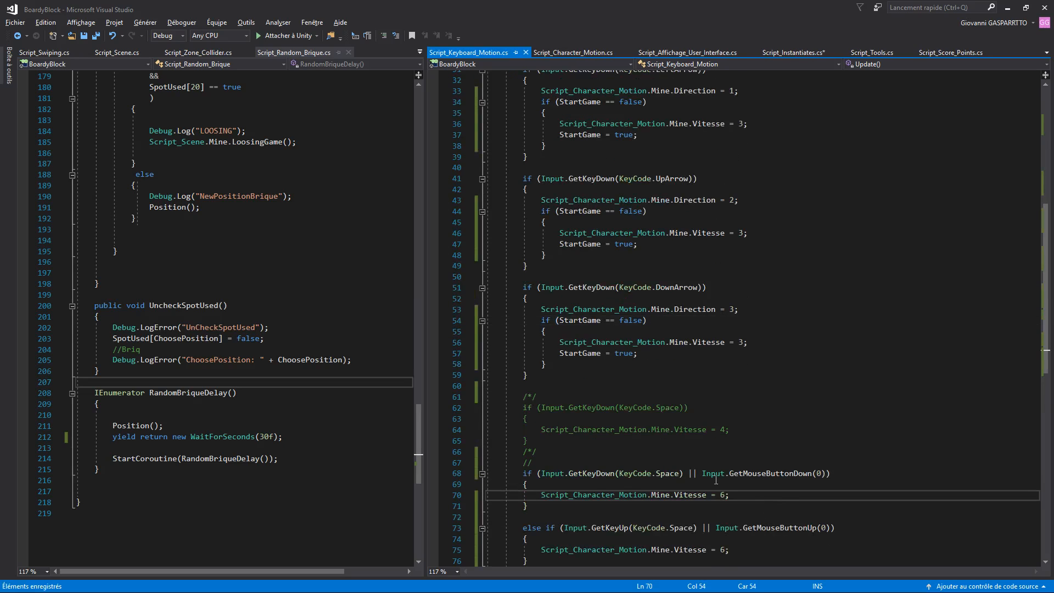
# Add an if (StartGame == false) block with an empty body above the active Space and mouse-button checks in Script_Keyboard_Motion
pyautogui.scroll(-1, 686, 466)
pyautogui.click(603, 431)
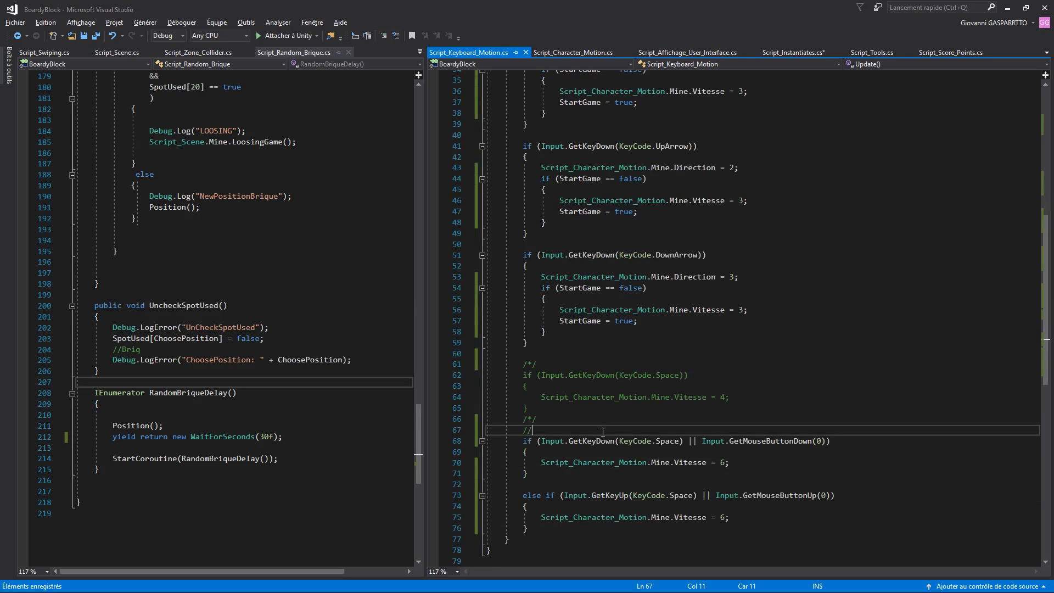
pyautogui.press('Return')
pyautogui.write('if (StartGame == false) {     Script_Character_Motion.Mine.Vitesse = 3;     StartGame = true; }')
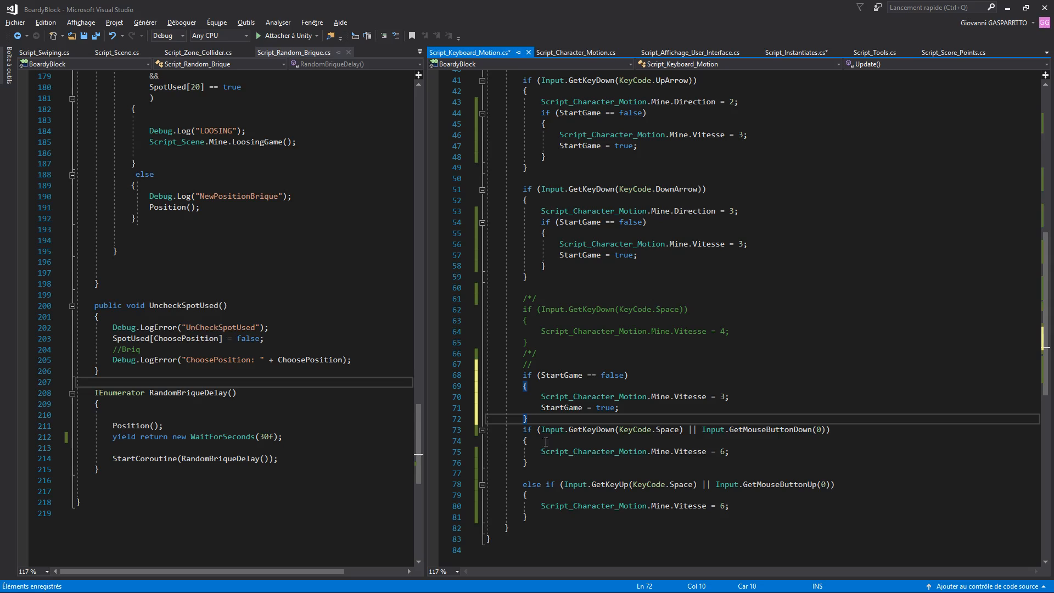
pyautogui.moveTo(621, 407); pyautogui.dragTo(542, 399)
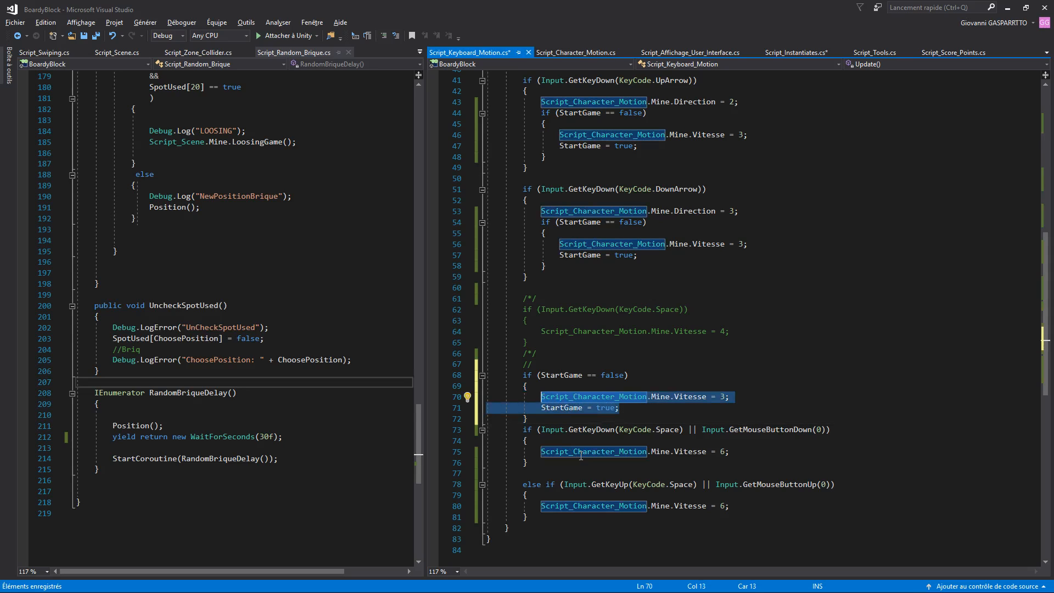
pyautogui.press('Delete')
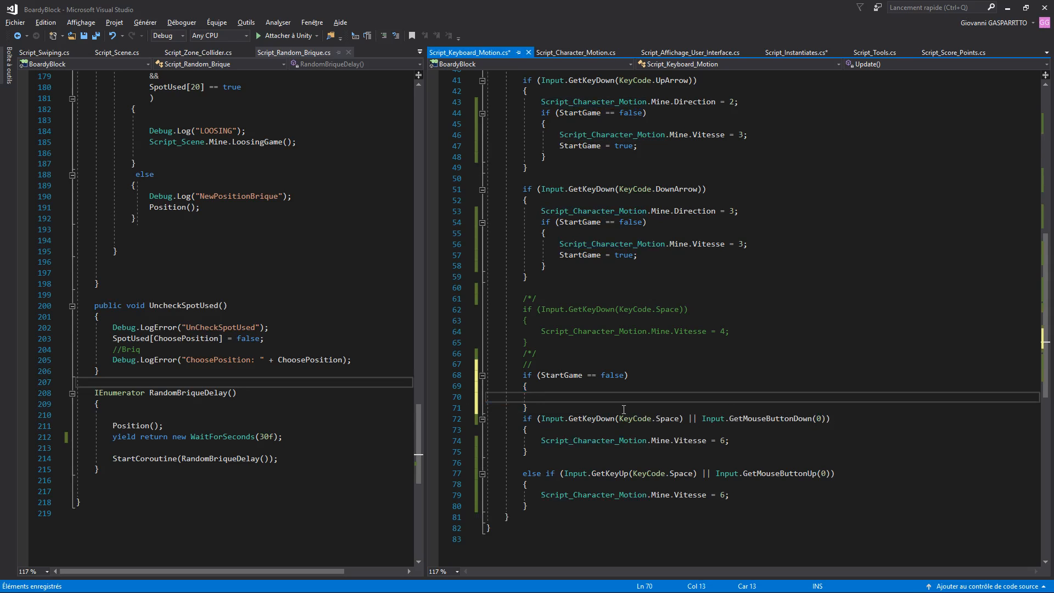
# Add an else block with braces to the empty StartGame condition and save the script
pyautogui.click(623, 409)
pyautogui.write('else')
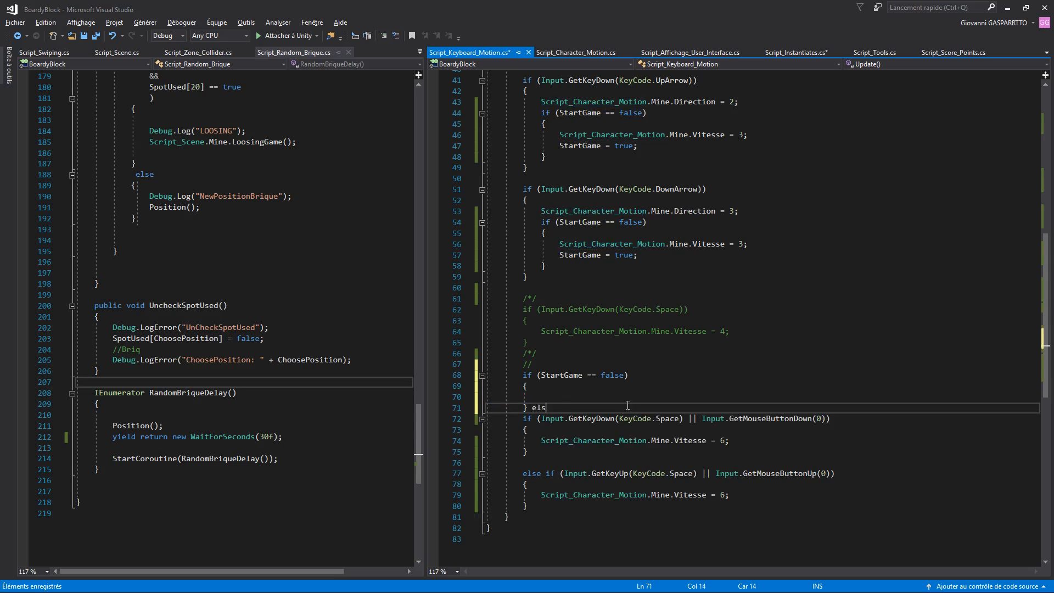
pyautogui.press('Return')
pyautogui.write('{')
pyautogui.press('Return')
pyautogui.hotkey('ctrl', 's')
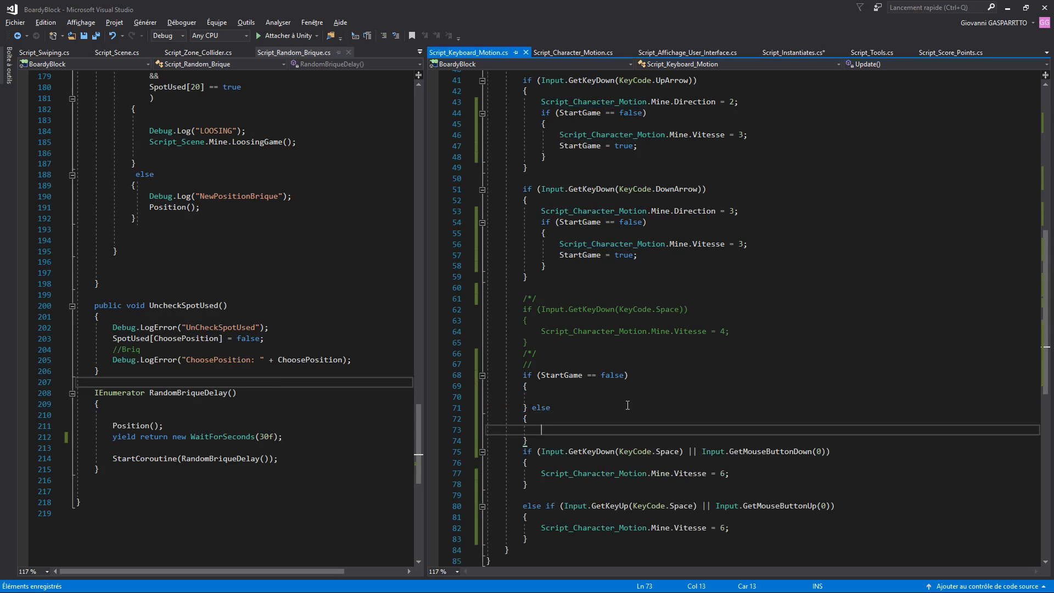
# Move the Space and mouse-button if / else if checks into the new else block and save
pyautogui.scroll(-1, 535, 502)
pyautogui.moveTo(527, 506); pyautogui.dragTo(520, 420)
pyautogui.hotkey('ctrl', 'x')
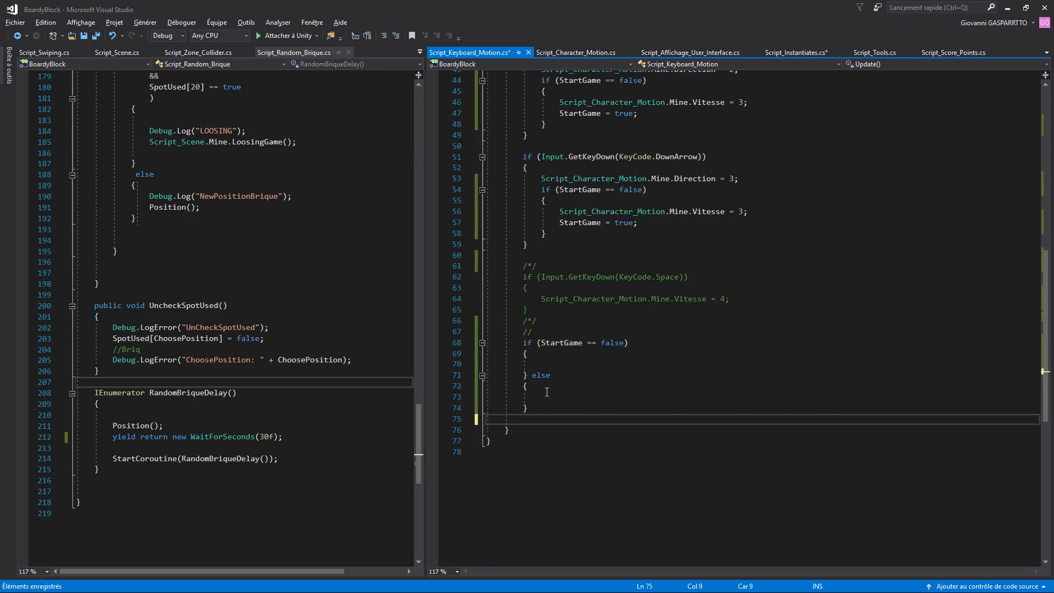
pyautogui.click(557, 399)
pyautogui.hotkey('ctrl', 'v')
pyautogui.click(549, 375)
pyautogui.hotkey('ctrl', 's')
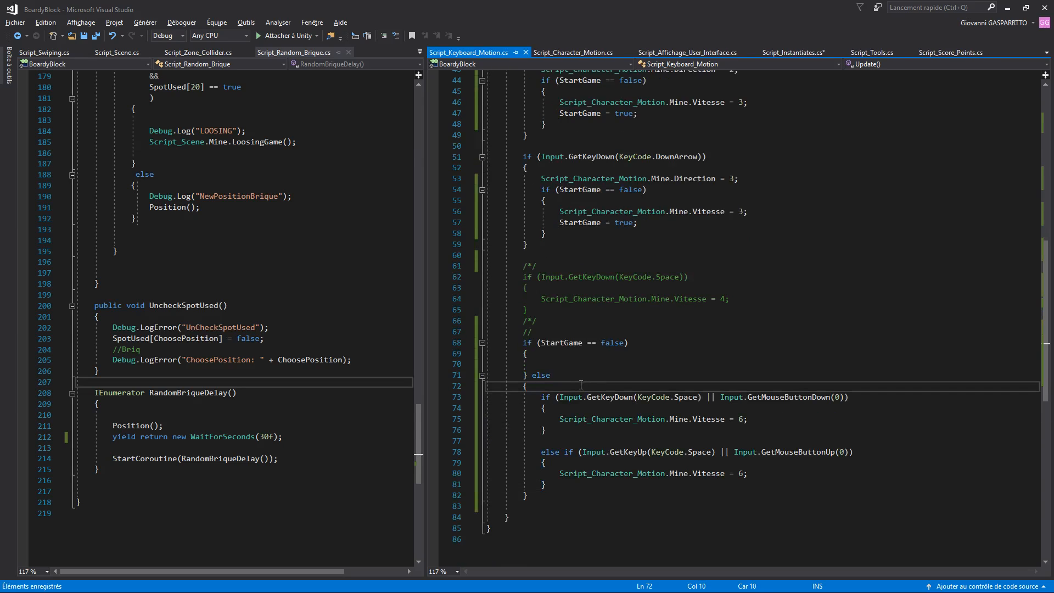
# Switch to Unity, open 1_Scene_Loading and play-test the game with a swipe on the character, ending play mode when done
pyautogui.scroll(7, 605, 412)
pyautogui.click(634, 428)
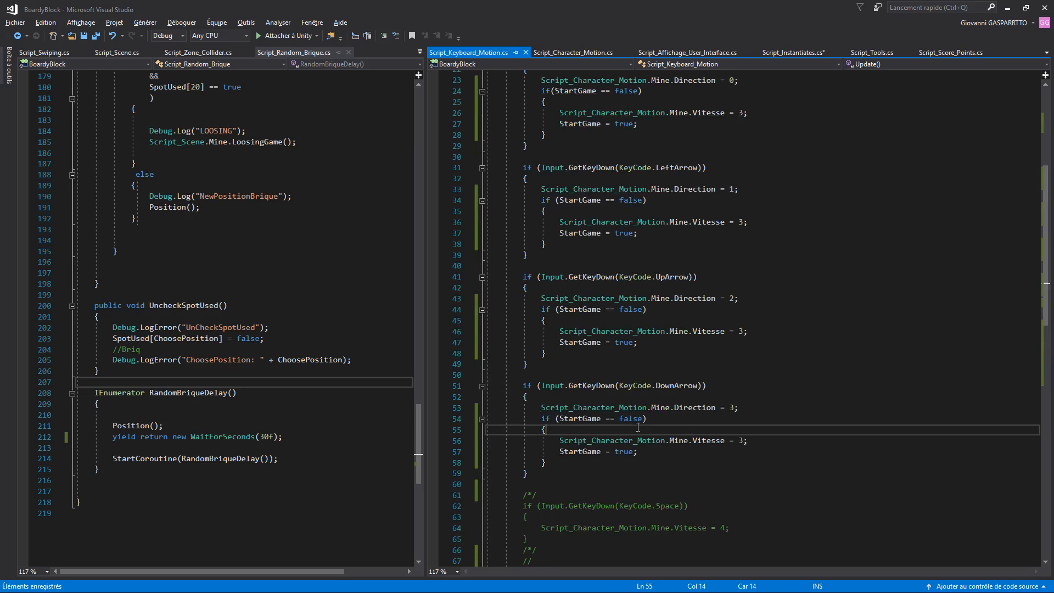
pyautogui.hotkey('alt', 'Tab')
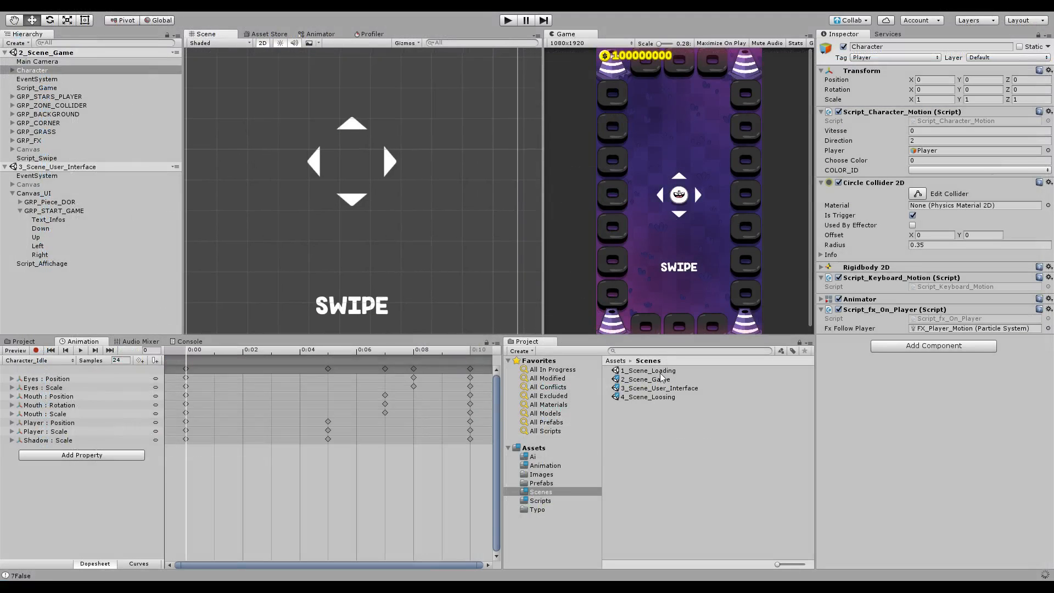
pyautogui.doubleClick(629, 372)
pyautogui.click(507, 19)
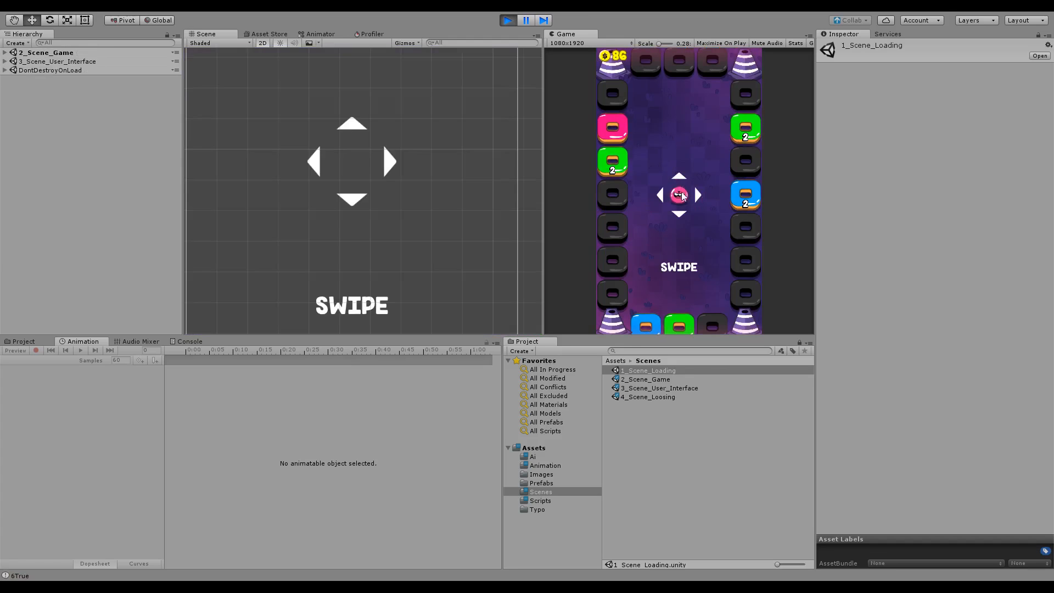
pyautogui.moveTo(680, 195); pyautogui.dragTo(708, 255)
pyautogui.click(508, 21)
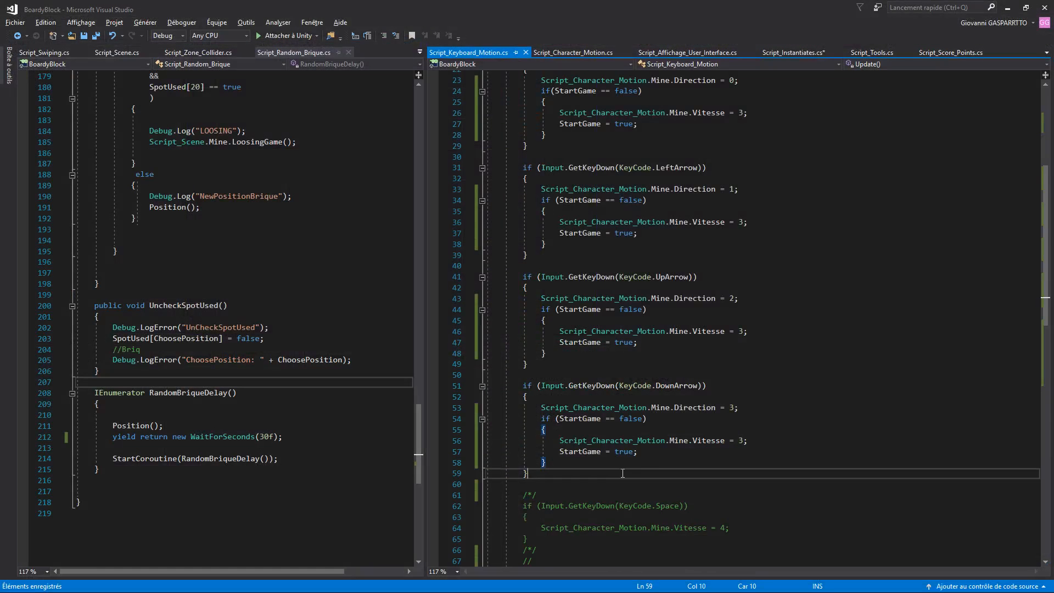
# Set Vitesse to 3 in the Space / mouse-button release branch of Script_Keyboard_Motion and save it
pyautogui.scroll(-6, 623, 473)
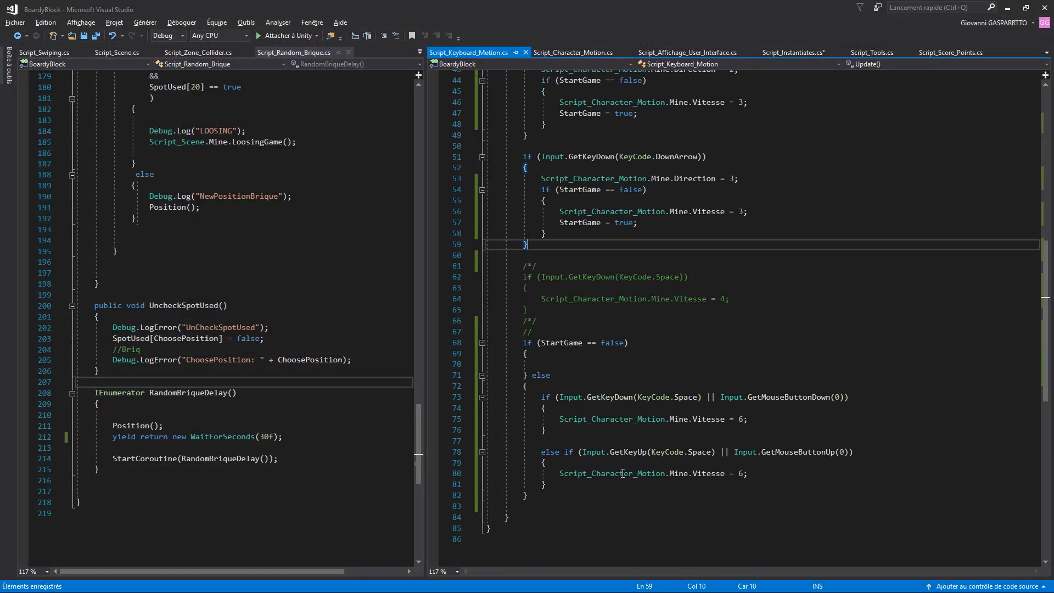
pyautogui.moveTo(536, 396); pyautogui.dragTo(852, 397)
pyautogui.click(742, 419)
pyautogui.click(742, 473)
pyautogui.press('BackSpace')
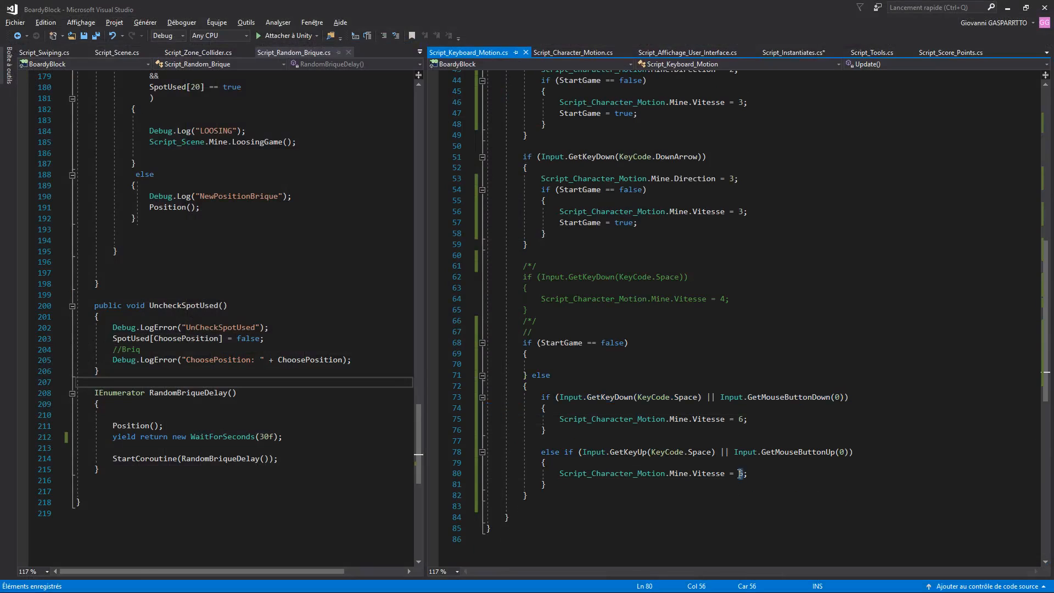
pyautogui.write('3')
pyautogui.click(782, 473)
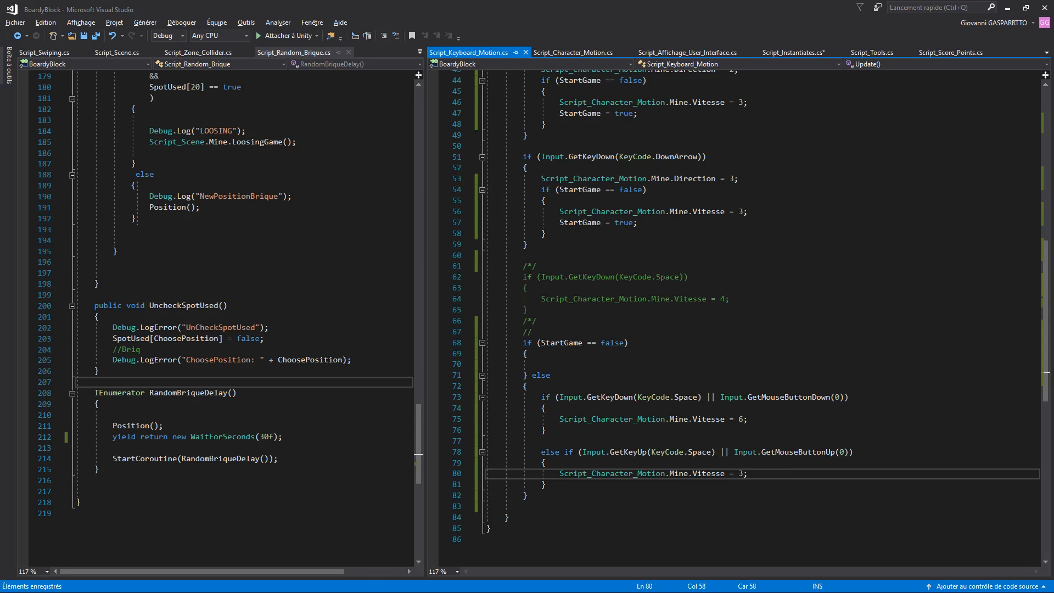
pyautogui.hotkey('alt', 'Tab')
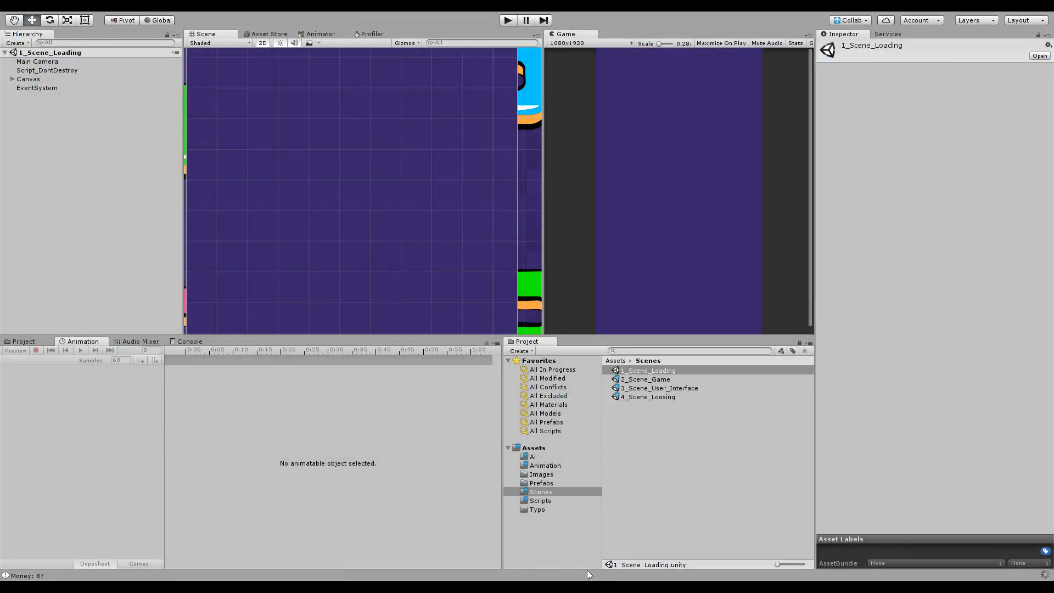
pyautogui.hotkey('alt', 'Tab')
pyautogui.click(799, 171)
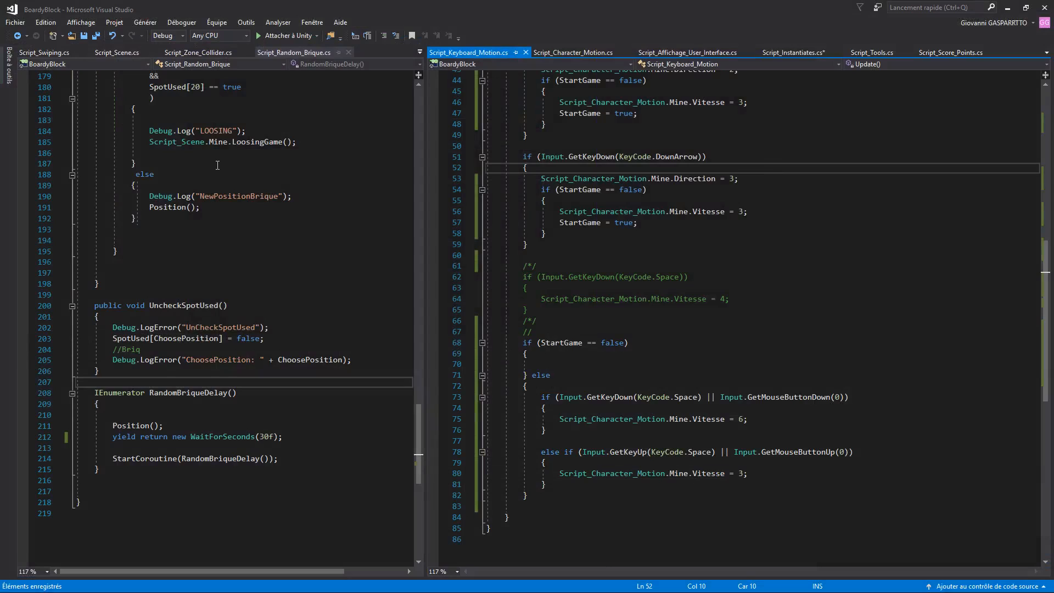
# Open Script_Swiping, expand its Input.touchCount block and widen its editor pane to show the swipe code
pyautogui.click(44, 52)
pyautogui.click(145, 195)
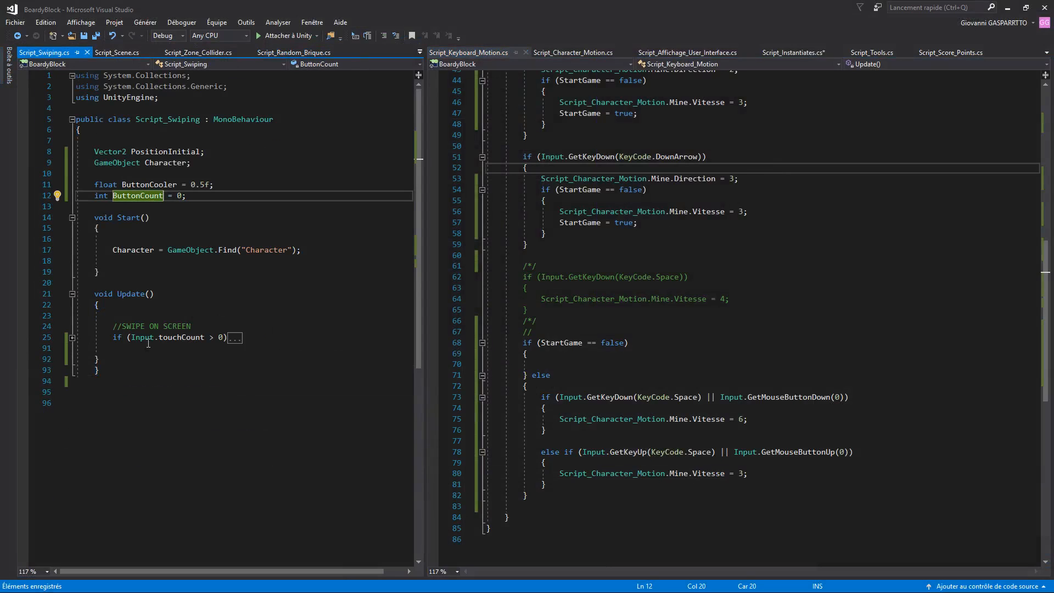
pyautogui.click(72, 337)
pyautogui.click(261, 381)
pyautogui.scroll(-7, 359, 385)
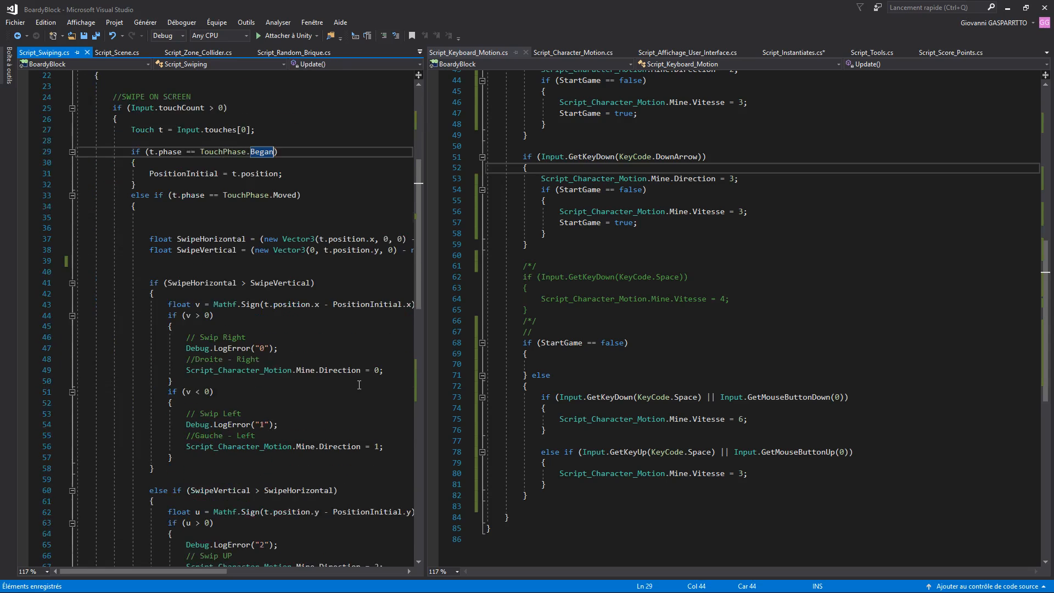
pyautogui.moveTo(426, 348); pyautogui.dragTo(518, 345)
pyautogui.click(280, 348)
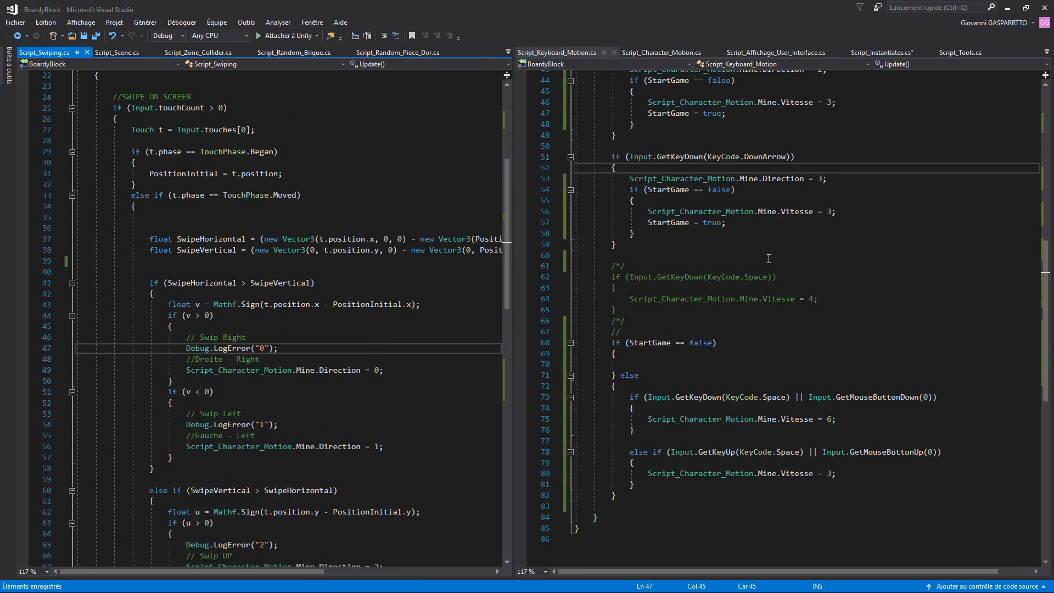
# Copy the bool StartGame declaration from Script_Keyboard_Motion to below ButtonCount in Script_Swiping and save
pyautogui.scroll(12, 782, 270)
pyautogui.scroll(3, 781, 271)
pyautogui.click(665, 172)
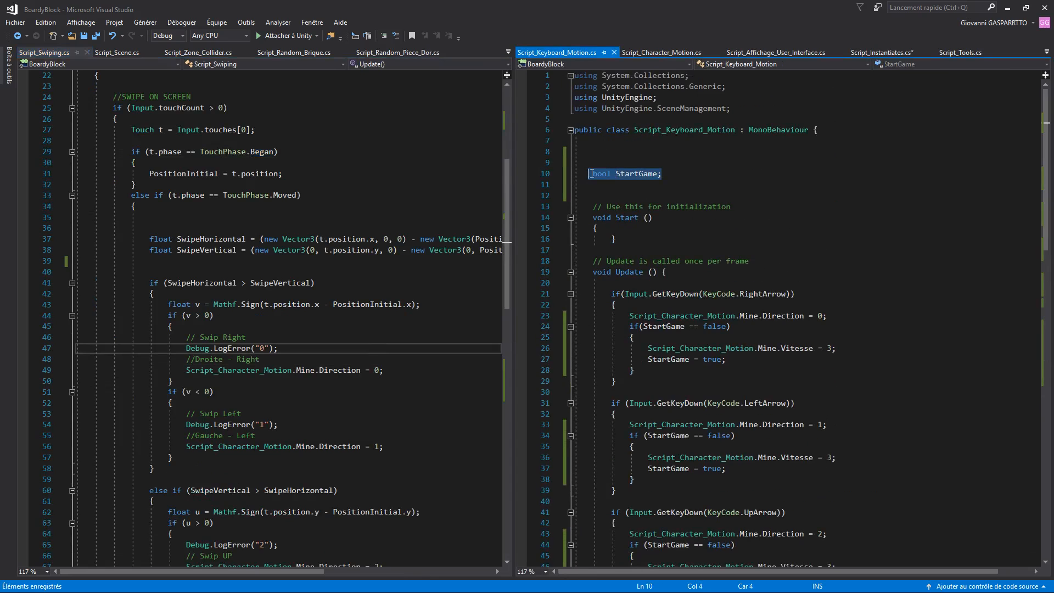
pyautogui.click(134, 207)
pyautogui.scroll(7, 134, 225)
pyautogui.click(132, 207)
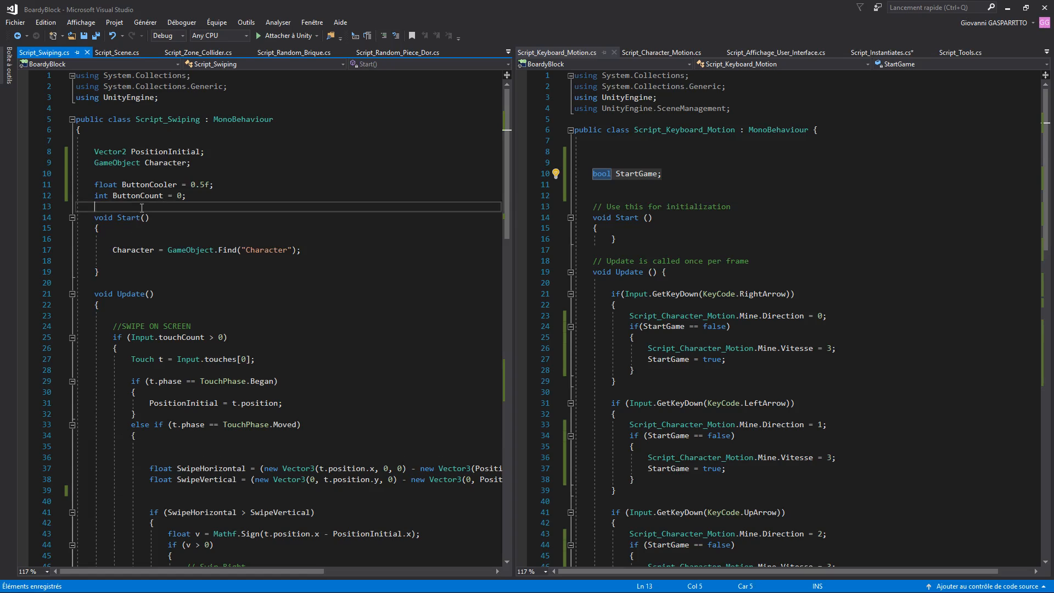
pyautogui.hotkey('ctrl', 'v')
pyautogui.press('Return')
pyautogui.press('Return')
pyautogui.click(250, 299)
pyautogui.hotkey('ctrl', 's')
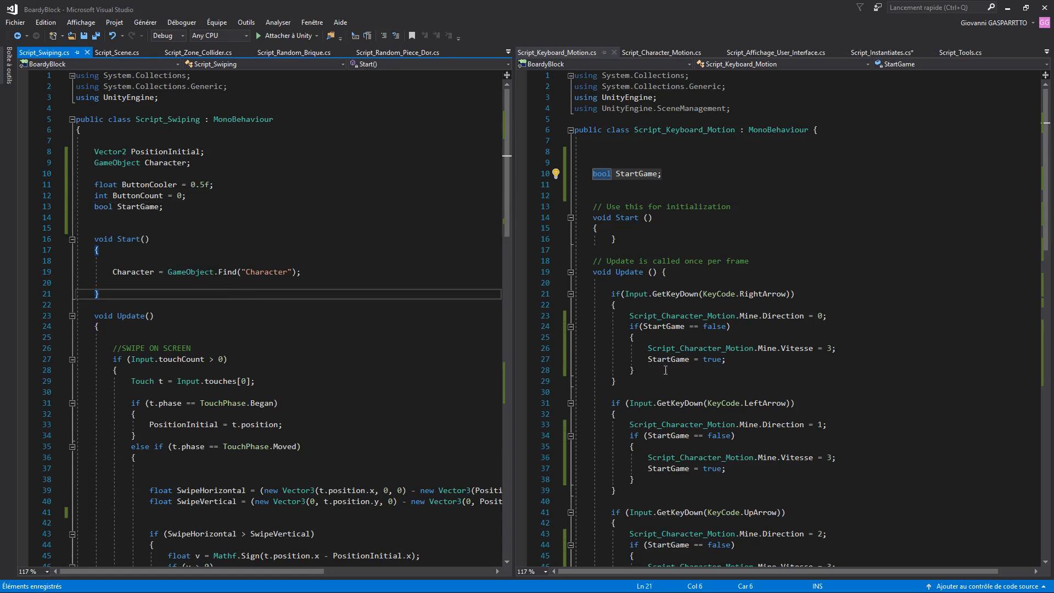
# Copy the RightArrow StartGame check, which sets Vitesse = 3 and StartGame = true, to after Direction = 0 in the swipe-right branch of Script_Swiping
pyautogui.moveTo(635, 371); pyautogui.dragTo(630, 328)
pyautogui.click(636, 371)
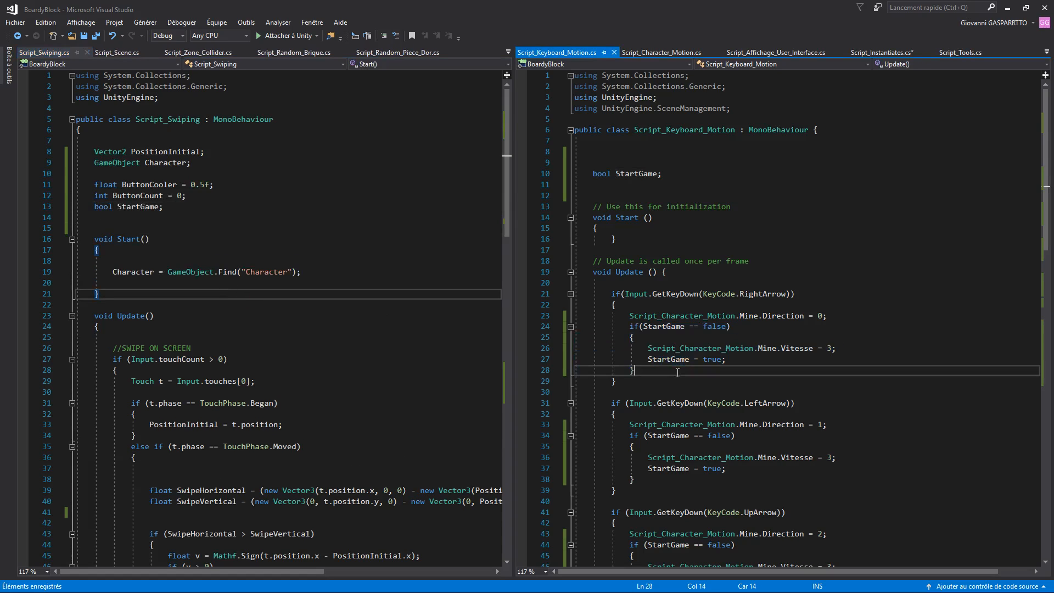
pyautogui.click(351, 381)
pyautogui.scroll(-7, 357, 373)
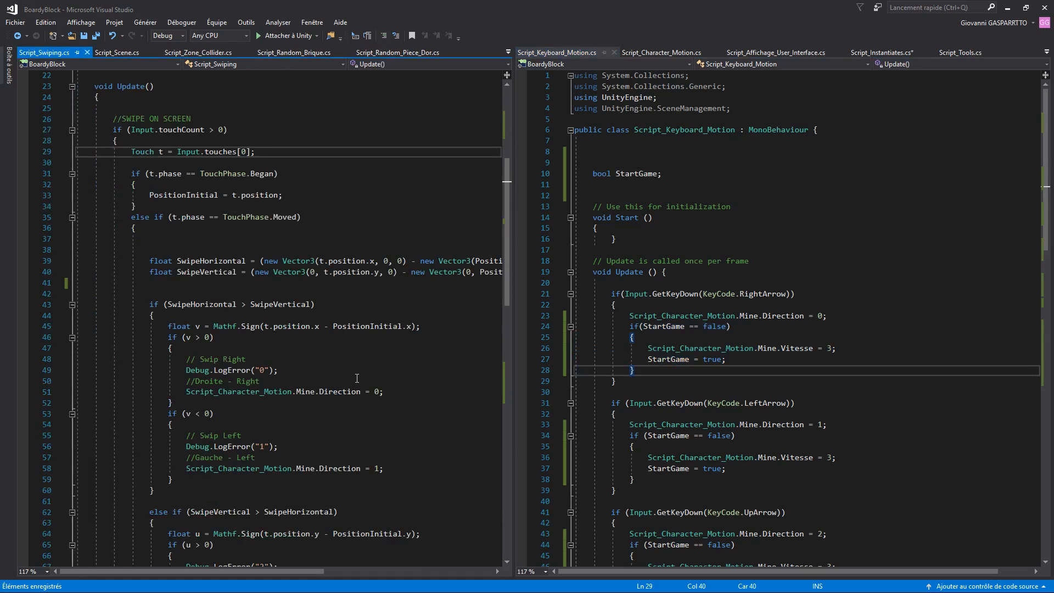
pyautogui.click(406, 391)
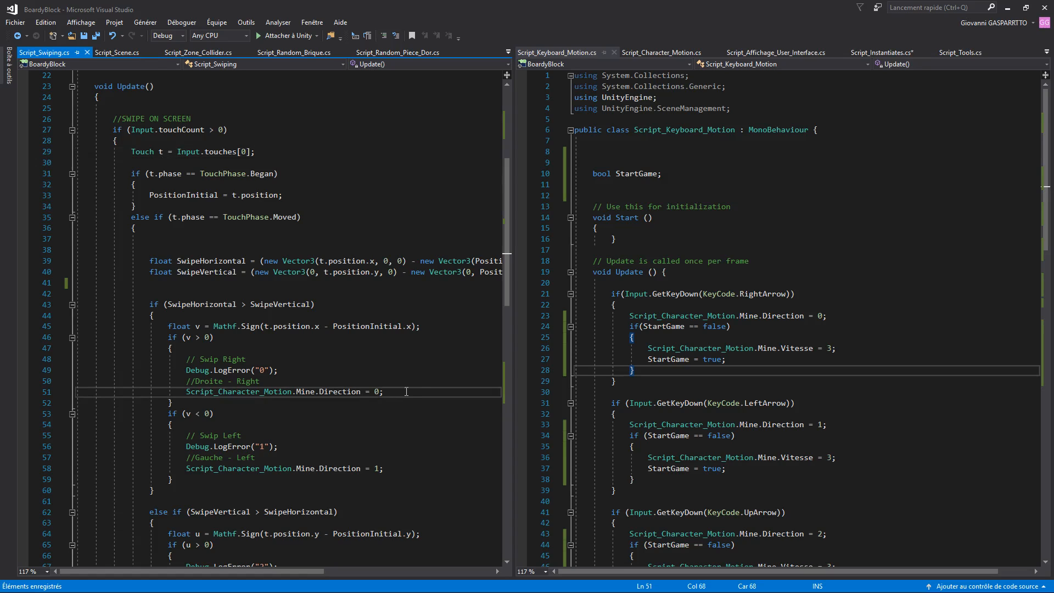
pyautogui.press('Return')
pyautogui.write('if (StartGame == false) {     Script_Character_Motion.Mine.Vitesse = 3;     StartGame = true; }')
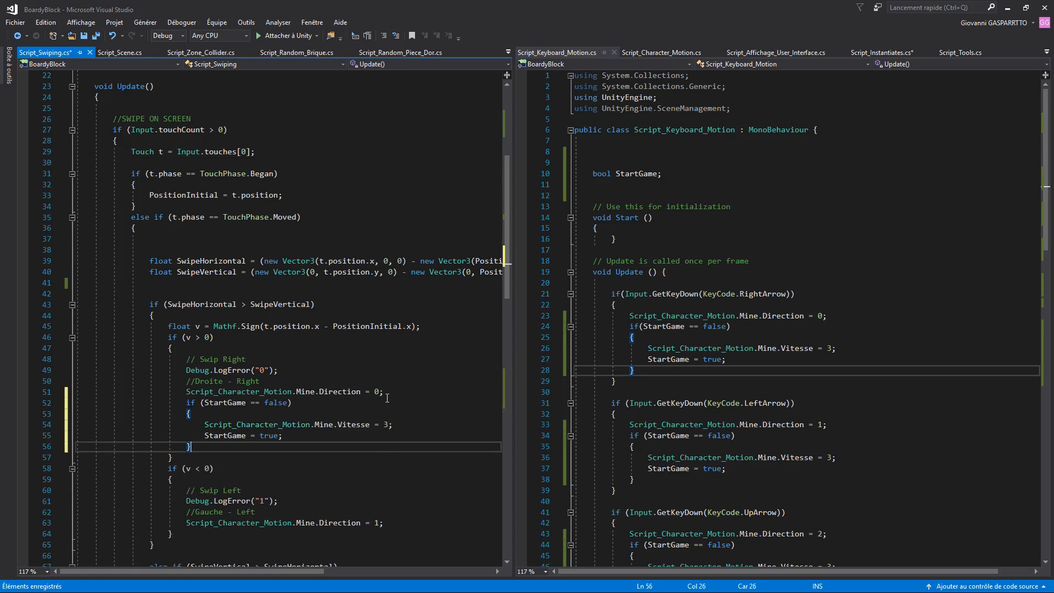
# Insert the same StartGame check after Direction = 1 in the swipe-left branch and after Direction = 2 in the swipe-up branch
pyautogui.click(396, 524)
pyautogui.press('Return')
pyautogui.write('if (StartGame == false) {     Script_Character_Motion.Mine.Vitesse = 3;     StartGame = true; }')
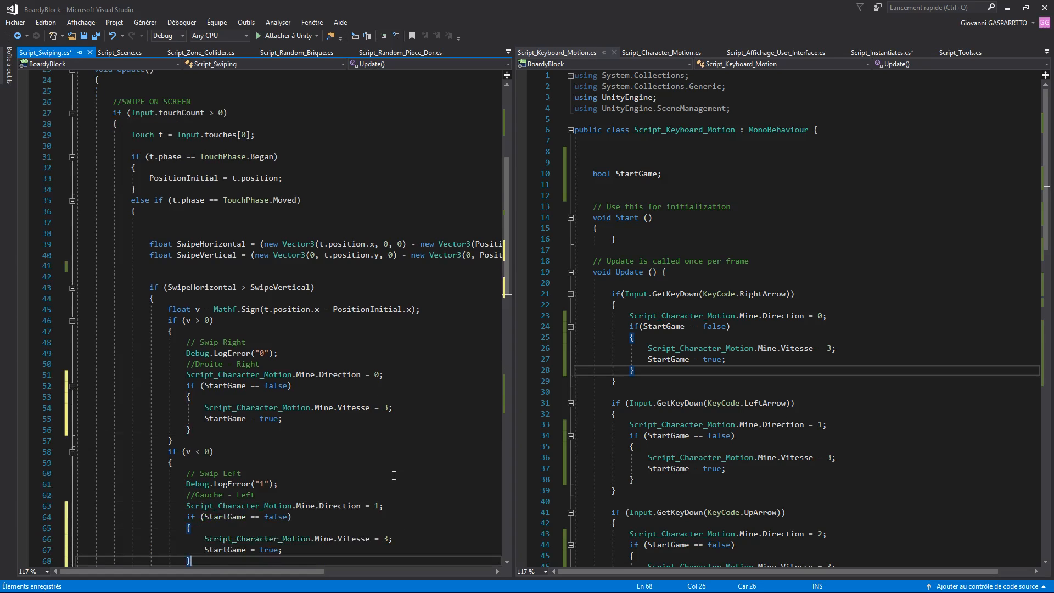
pyautogui.scroll(-8, 394, 477)
pyautogui.click(404, 418)
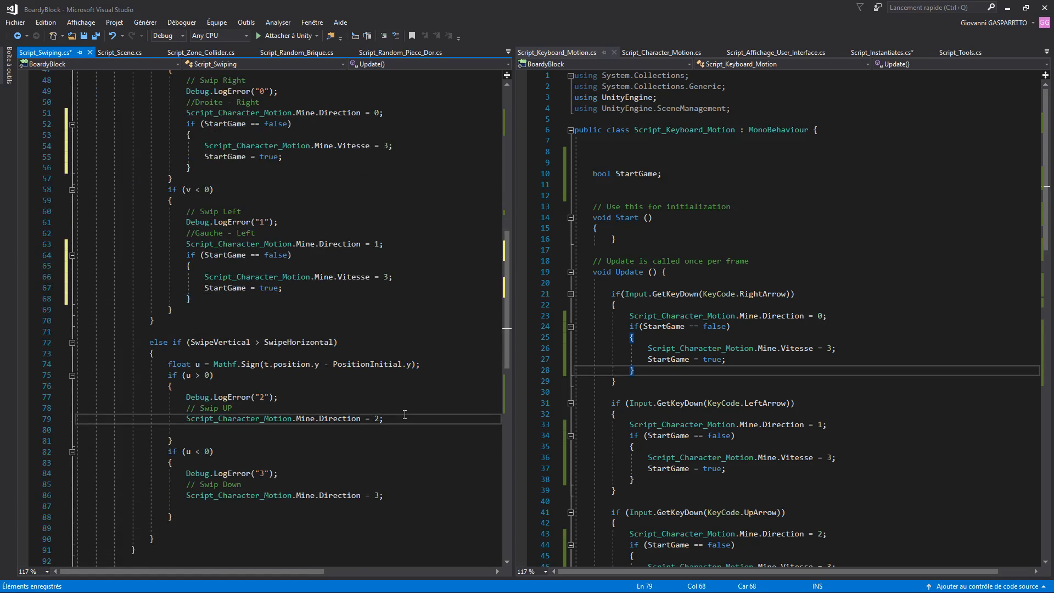
pyautogui.press('Return')
pyautogui.write('if (StartGame == false) {     Script_Character_Motion.Mine.Vitesse = 3;     StartGame = true; }')
# Insert the StartGame check after Direction = 3 in the swipe-down branch and save Script_Swiping
pyautogui.scroll(-1, 405, 415)
pyautogui.click(396, 524)
pyautogui.press('Return')
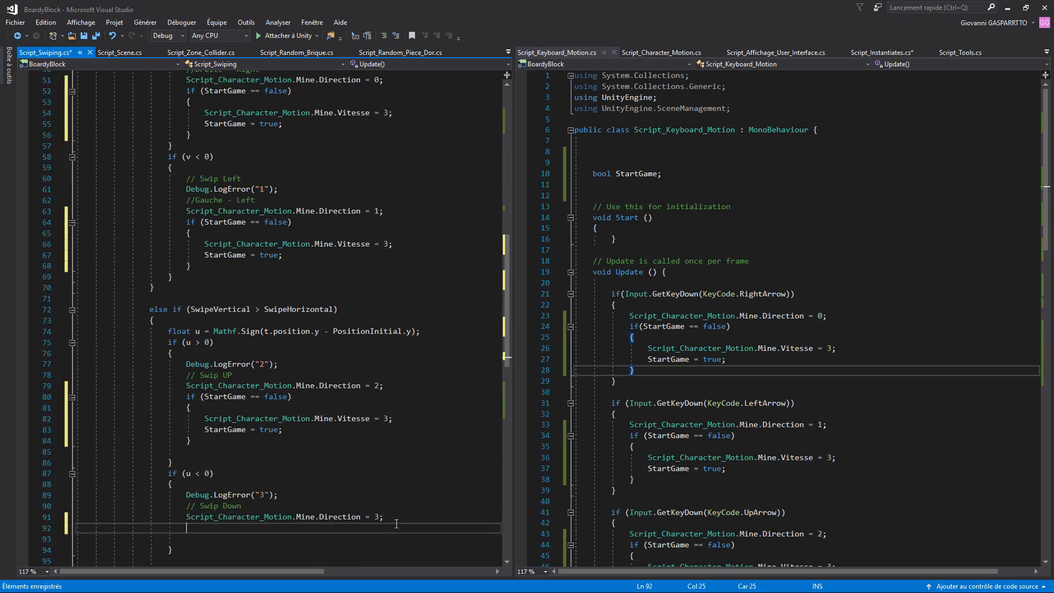
pyautogui.write('if (StartGame == false) { Script_Character_Motion.Mine.Vitesse = 3; StartGame = true; }')
pyautogui.scroll(-7, 406, 505)
pyautogui.click(417, 397)
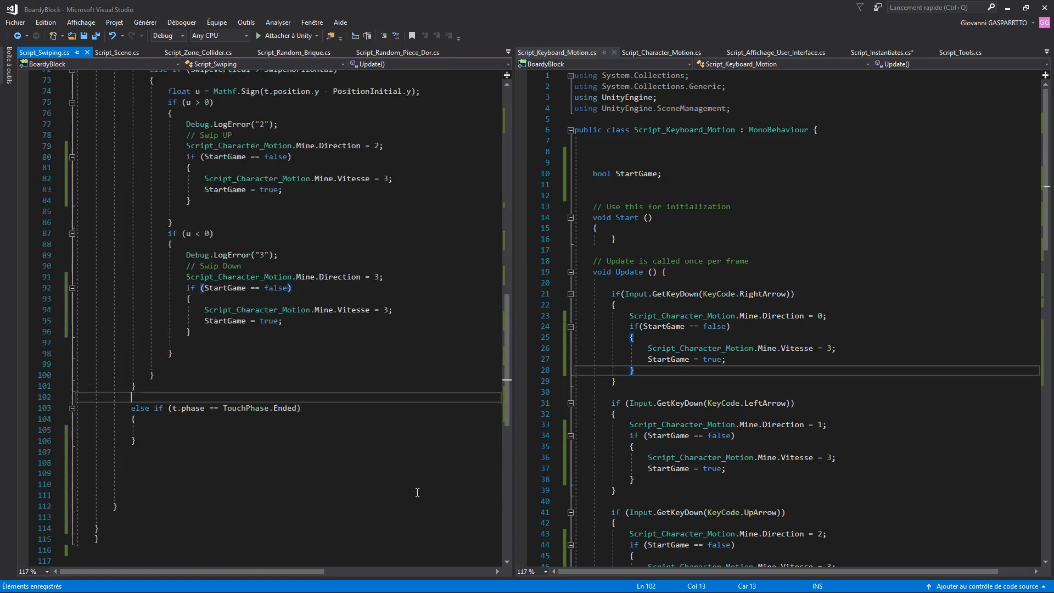
pyautogui.scroll(-2, 420, 491)
pyautogui.scroll(12, 424, 491)
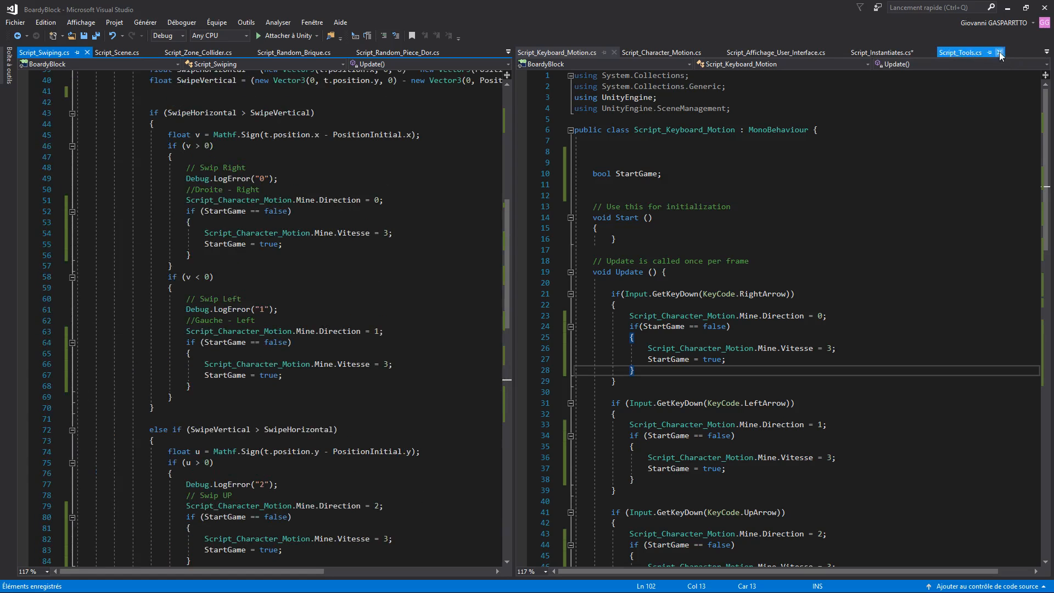
# Switch to Unity, open 2_Scene_Game and load 3_Scene_User_Interface alongside it in the hierarchy
pyautogui.click(1007, 7)
pyautogui.moveTo(349, 127); pyautogui.dragTo(361, 159, button='middle')
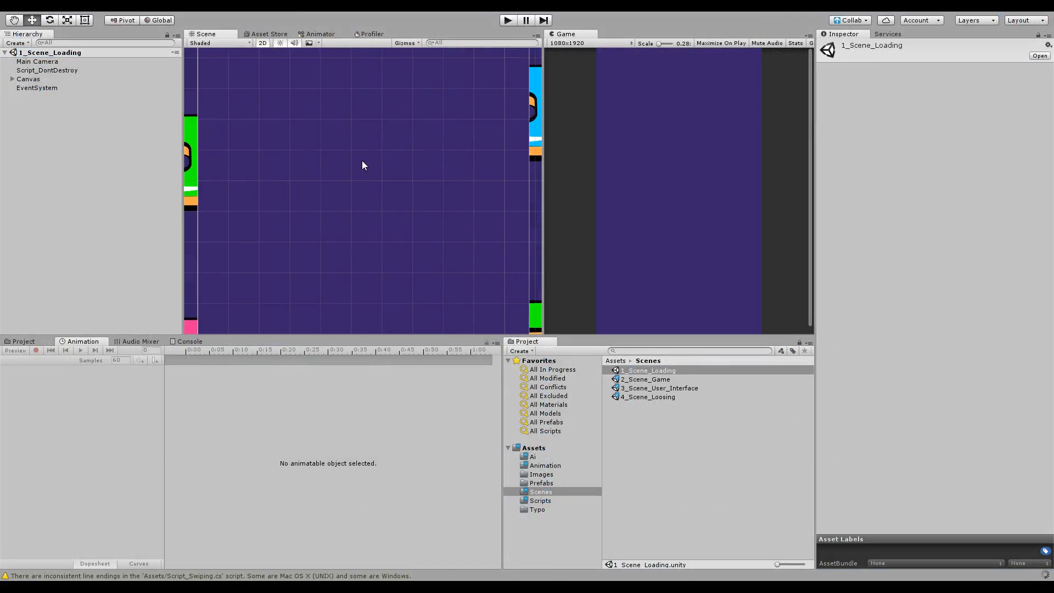
pyautogui.doubleClick(656, 379)
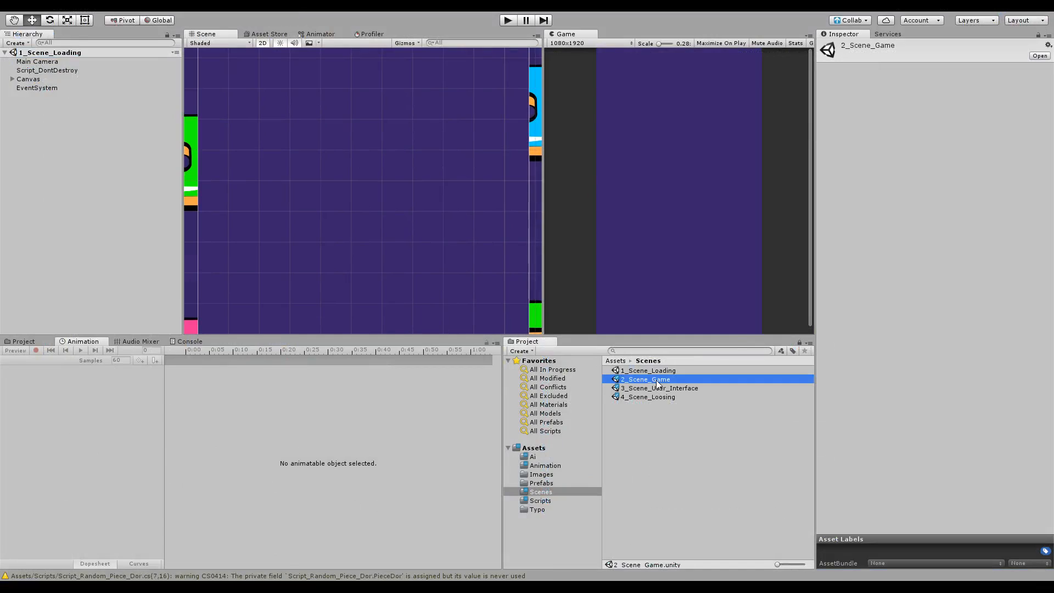
pyautogui.click(684, 388)
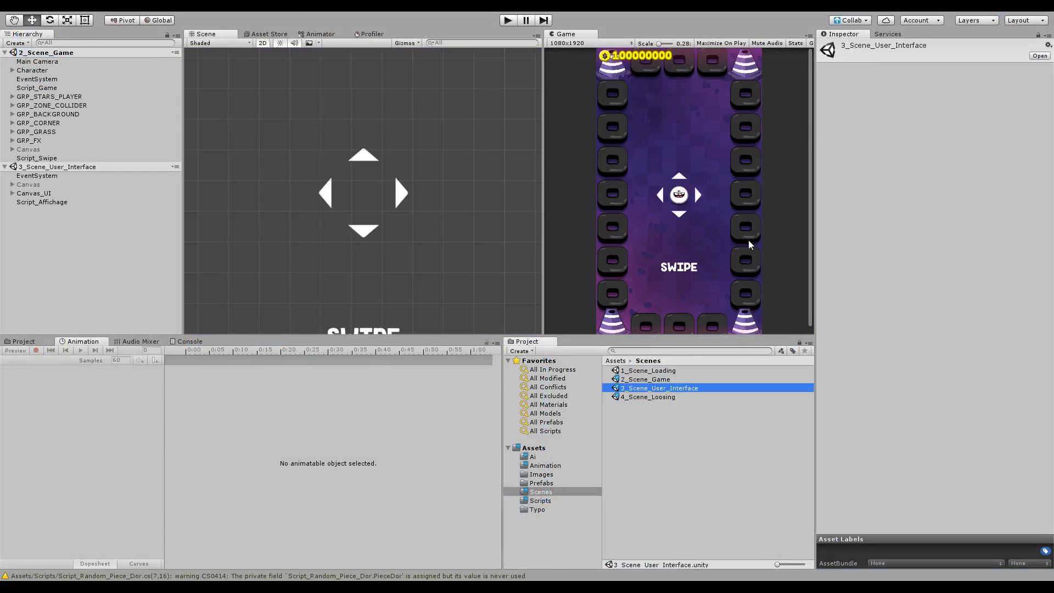
# Expand Canvas_UI and open Script_Affichage's Script_Affichage_User_Interface script in Visual Studio
pyautogui.click(46, 229)
pyautogui.click(11, 194)
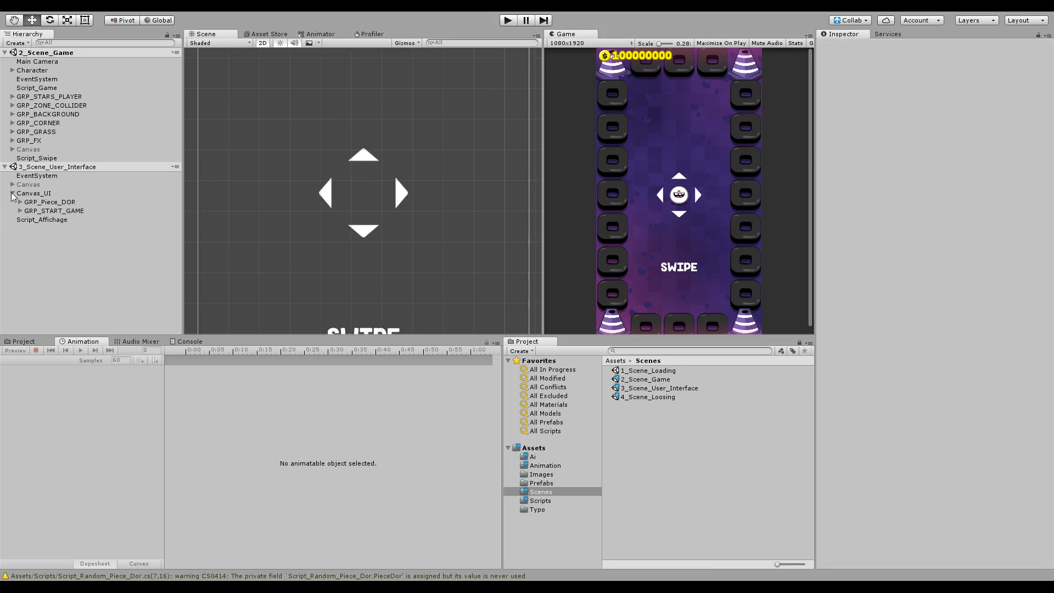
pyautogui.click(30, 220)
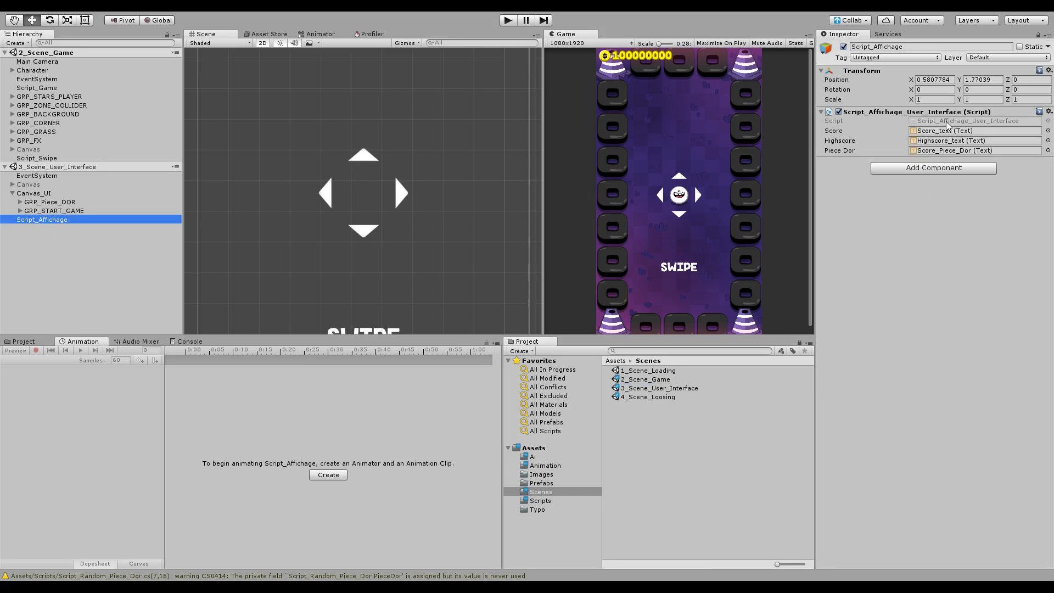
pyautogui.doubleClick(947, 122)
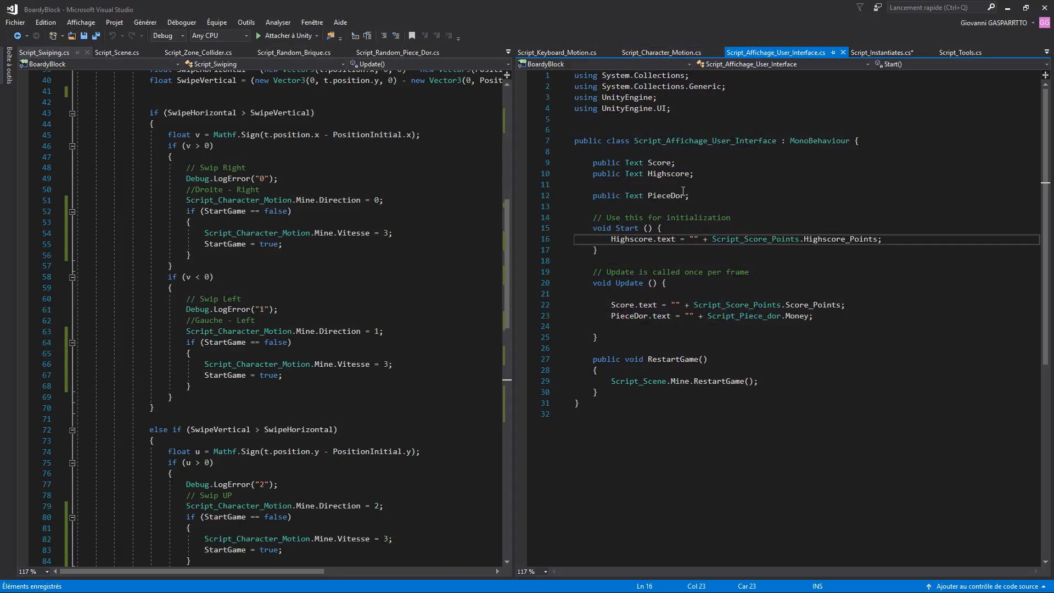
# Declare public GameObject StartGame below the PieceDor variable in Script_Affichage_User_Interface and save the script
pyautogui.click(703, 195)
pyautogui.press('Return')
pyautogui.press('Return')
pyautogui.press('Return')
pyautogui.press('Return')
pyautogui.write('pu')
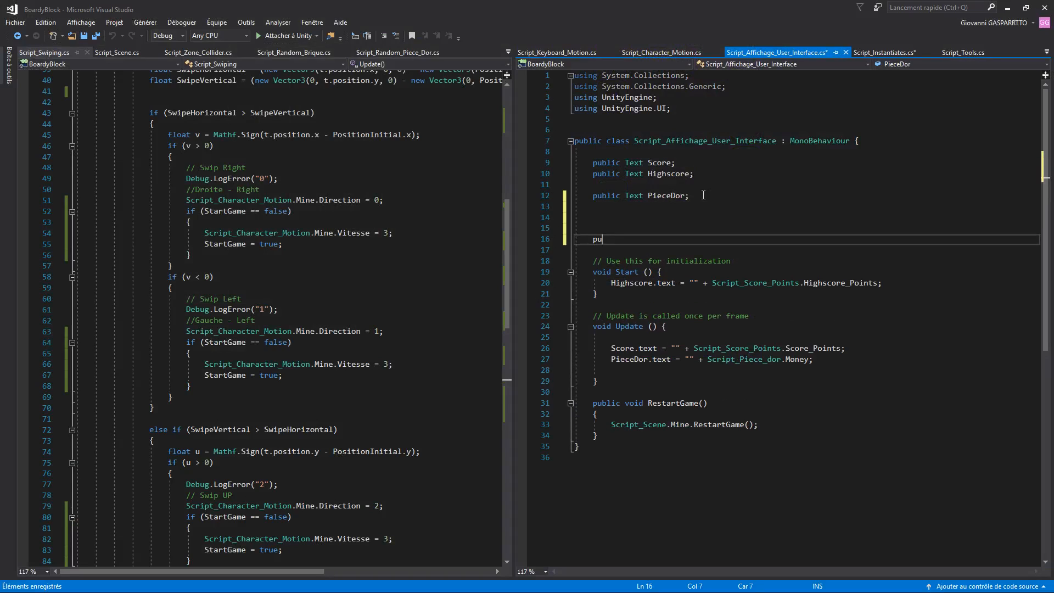
pyautogui.write('blic GameObject ')
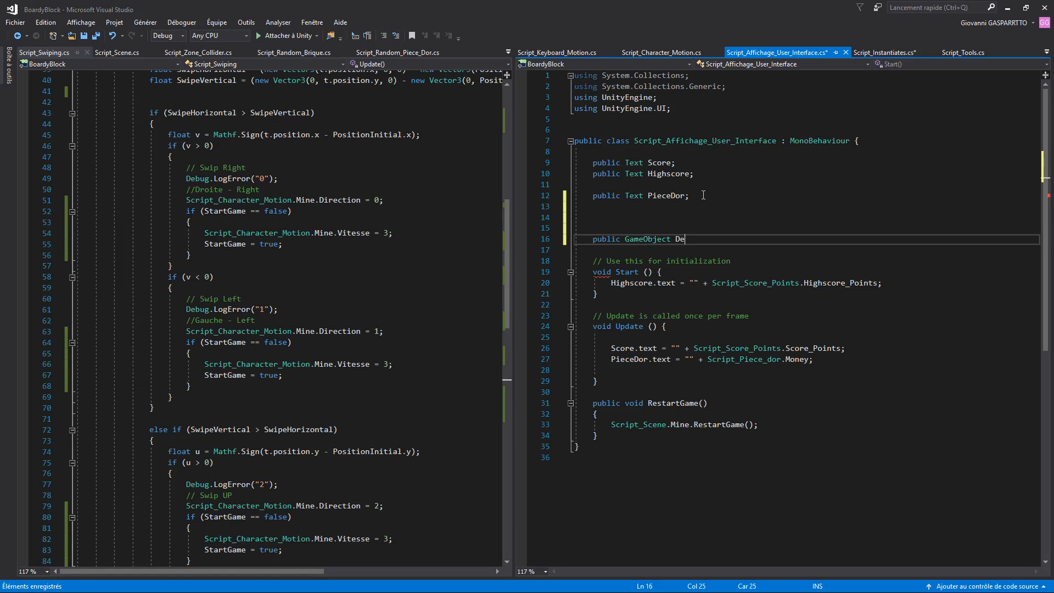
pyautogui.write('Start;')
pyautogui.press('Return')
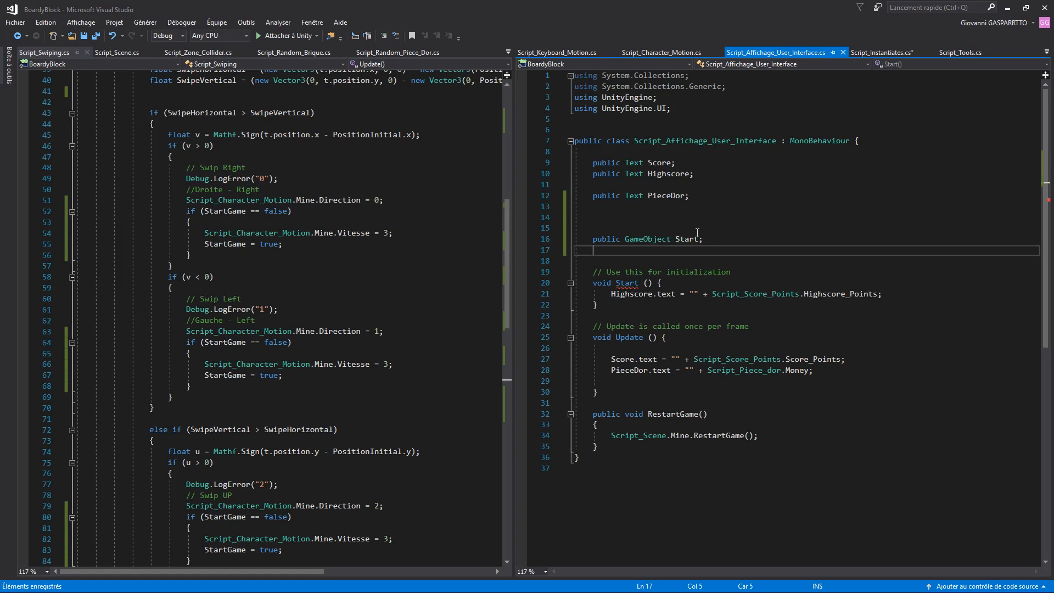
pyautogui.click(697, 236)
pyautogui.write('Game')
pyautogui.click(698, 254)
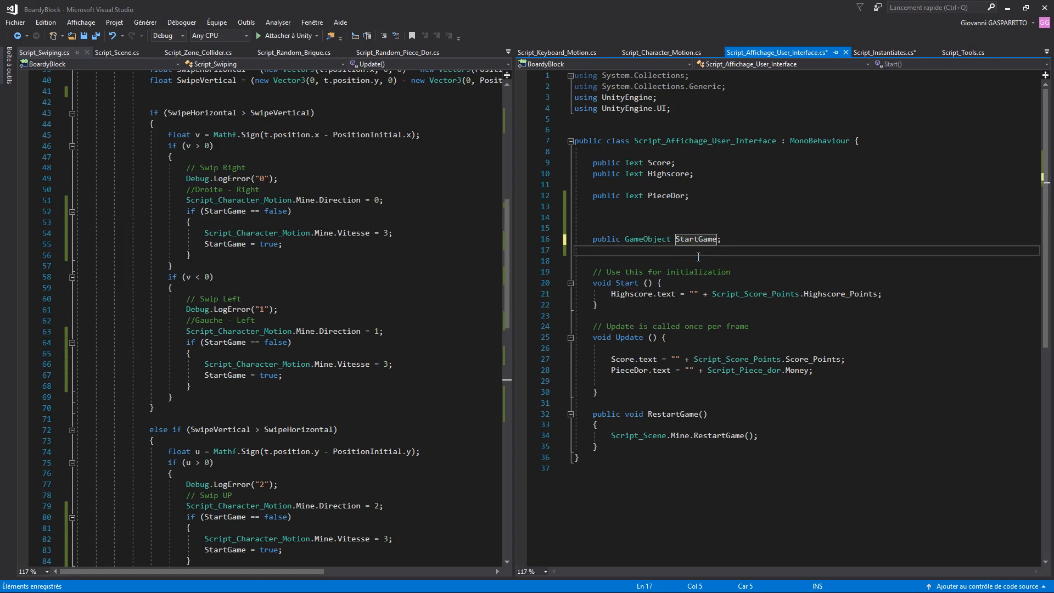
pyautogui.hotkey('ctrl', 's')
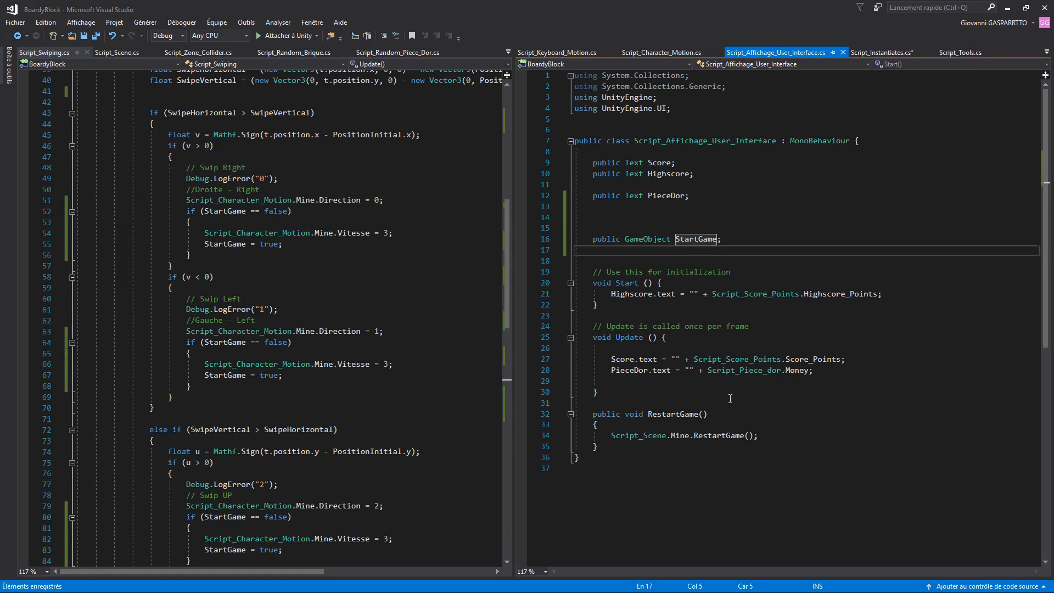
# Add three blank lines below the RestartGame method in Script_Affichage_User_Interface
pyautogui.click(724, 413)
pyautogui.click(643, 447)
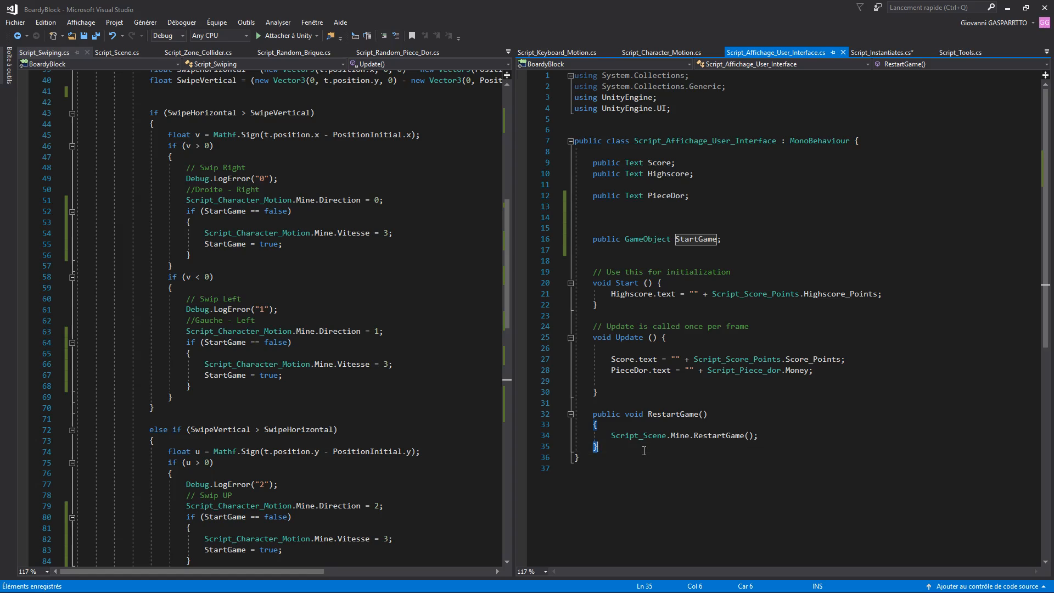
pyautogui.press('Return')
pyautogui.press('Return')
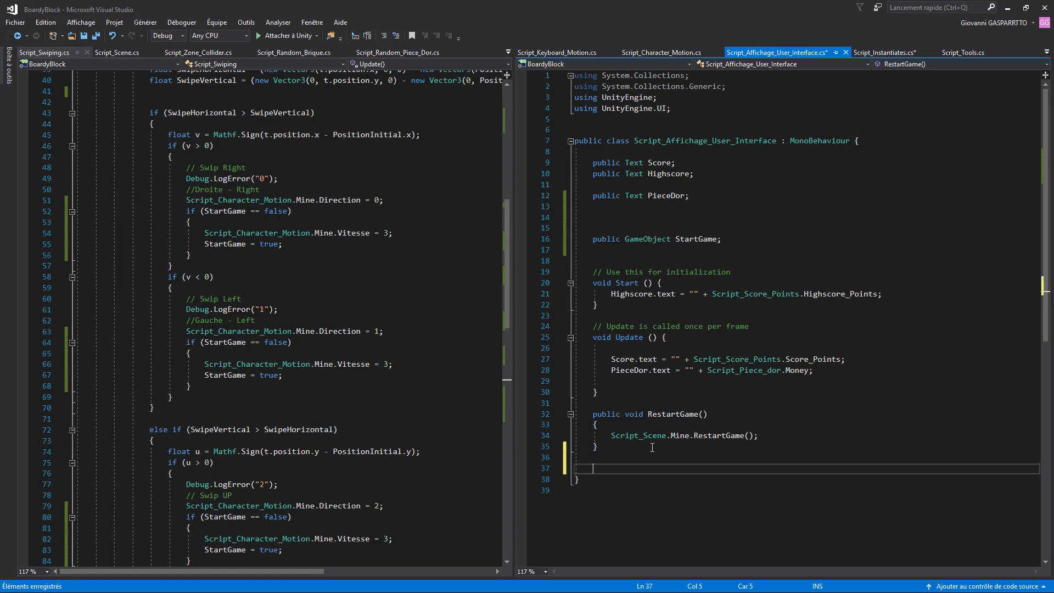
pyautogui.press('Return')
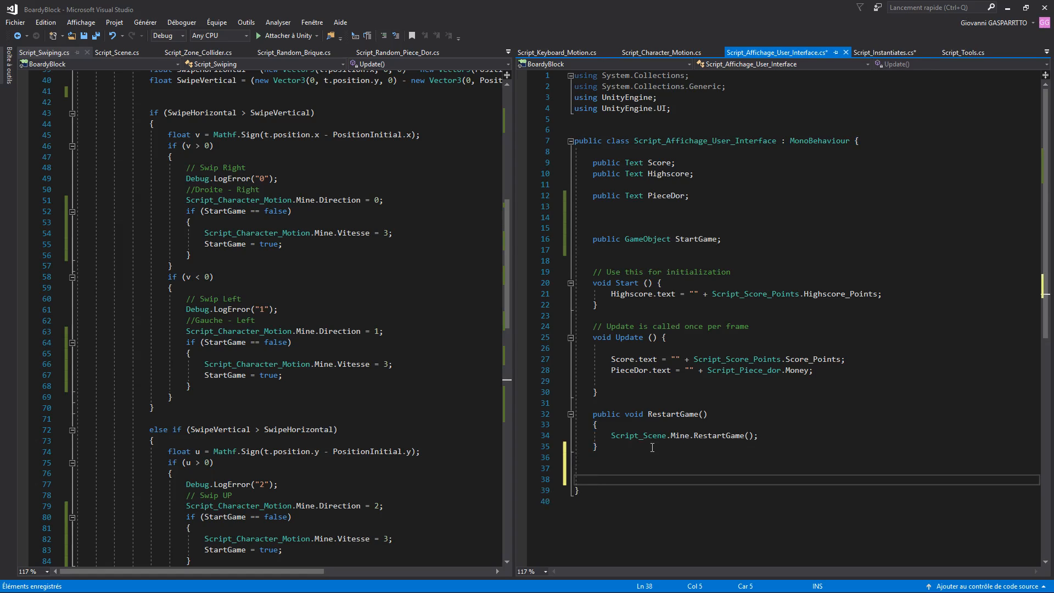
# Switch to Unity, assign GRP_START_GAME to Script_Affichage's Start Game field and clear the Console
pyautogui.click(1008, 7)
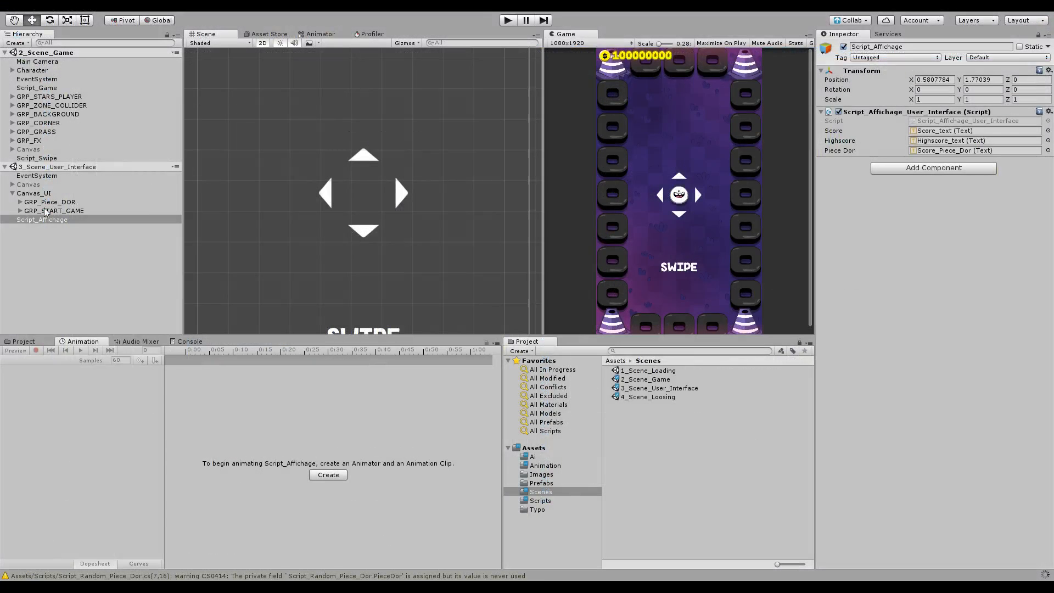
pyautogui.moveTo(52, 211); pyautogui.dragTo(925, 161)
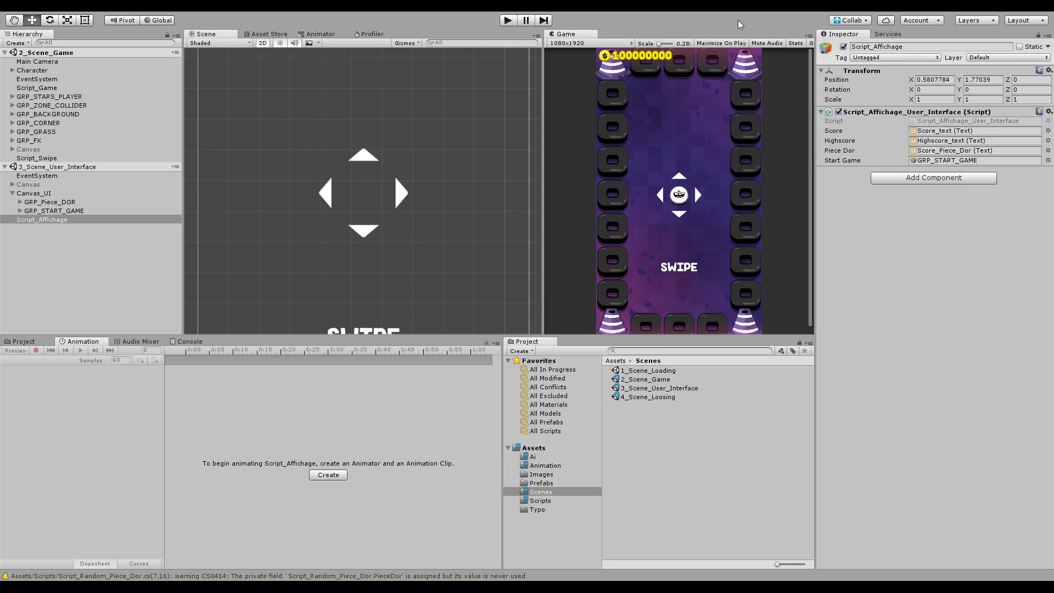
pyautogui.click(190, 340)
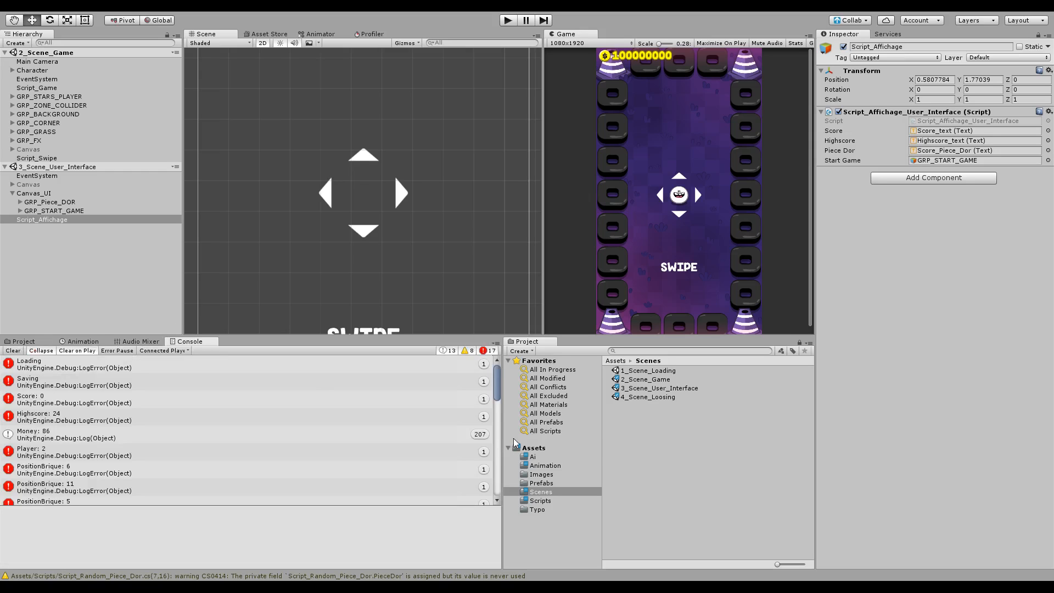
pyautogui.click(14, 351)
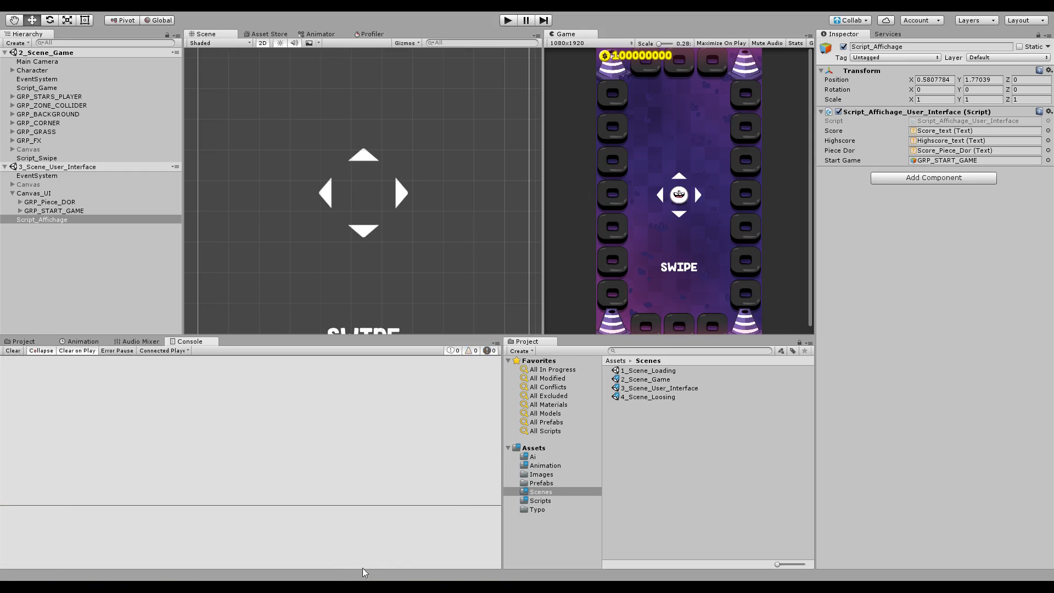
# Return to Visual Studio, show Script_Keyboard_Motion beside Script_Affichage_User_Interface and save the latter
pyautogui.click(424, 568)
pyautogui.click(324, 377)
pyautogui.click(336, 396)
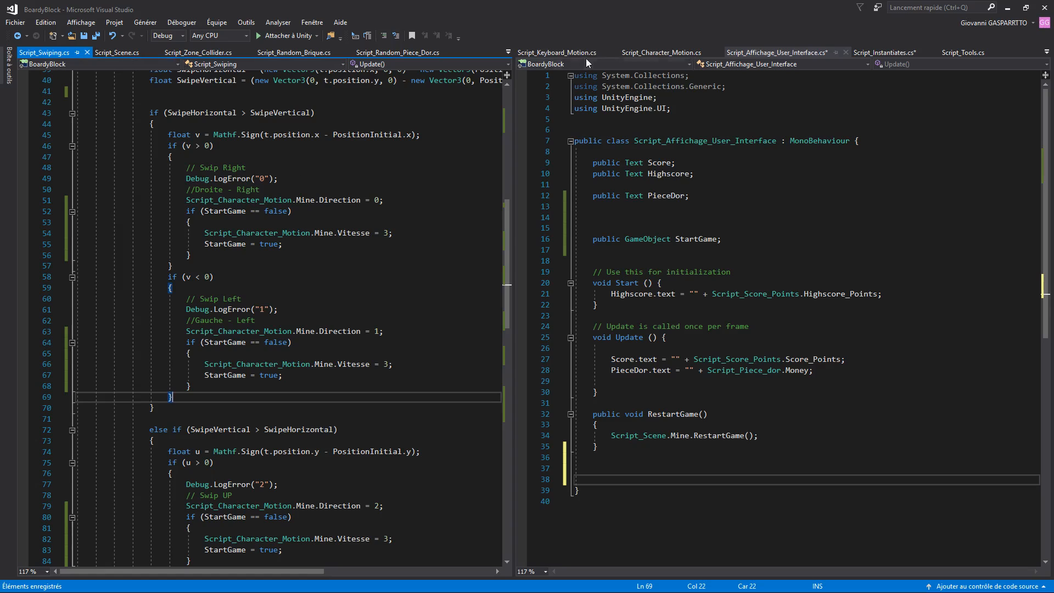
pyautogui.click(567, 53)
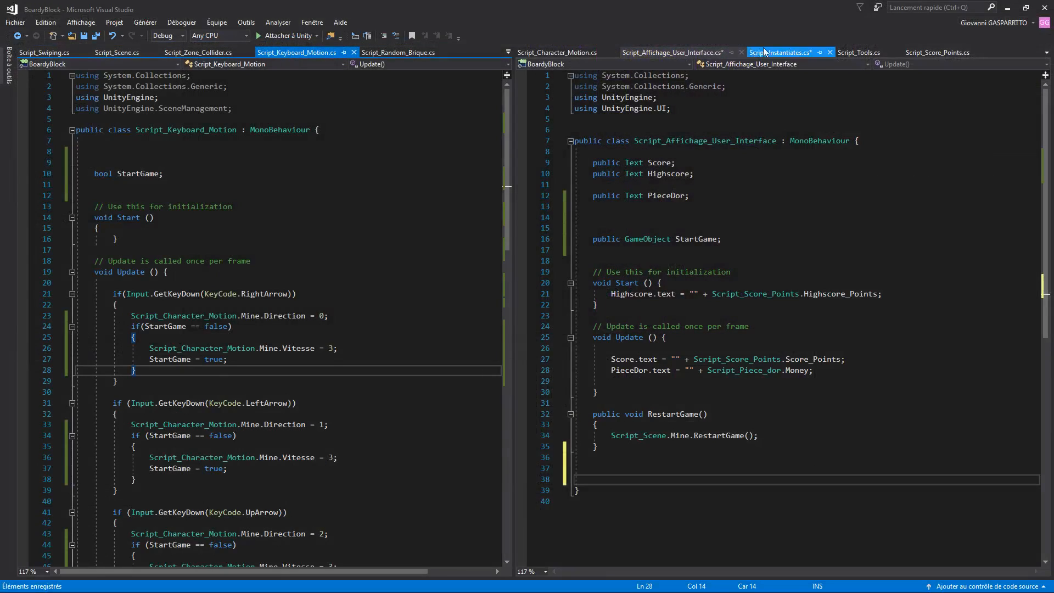
pyautogui.click(751, 230)
pyautogui.hotkey('ctrl', 's')
# Begin a Script_Affichage_User_Interface. reference below Vitesse = 3 in the RightArrow StartGame check of Script_Keyboard_Motion and save
pyautogui.click(307, 274)
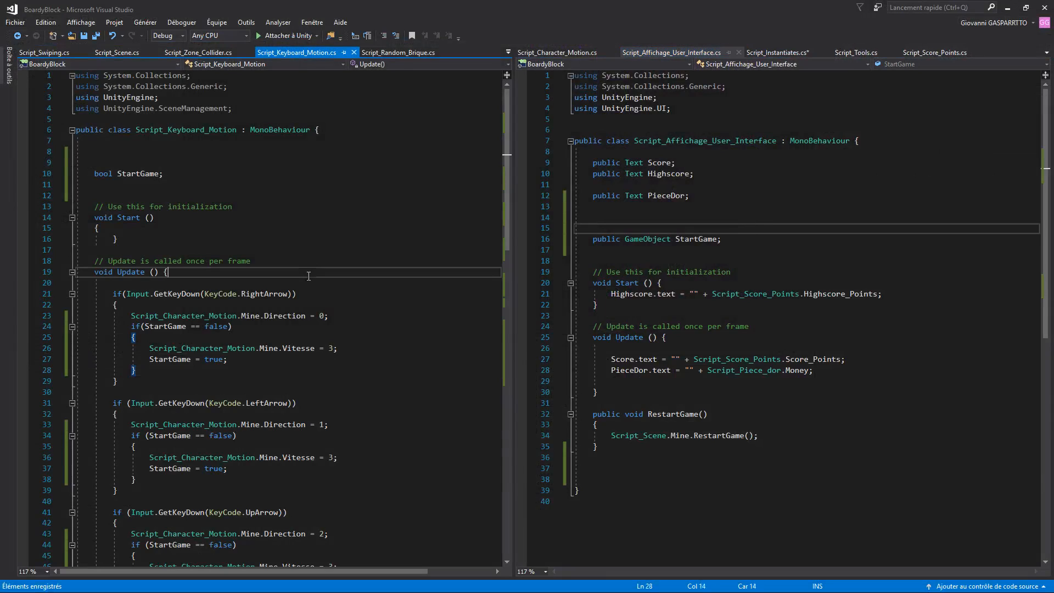
pyautogui.click(378, 329)
pyautogui.scroll(-3, 386, 334)
pyautogui.click(247, 261)
pyautogui.scroll(1, 284, 289)
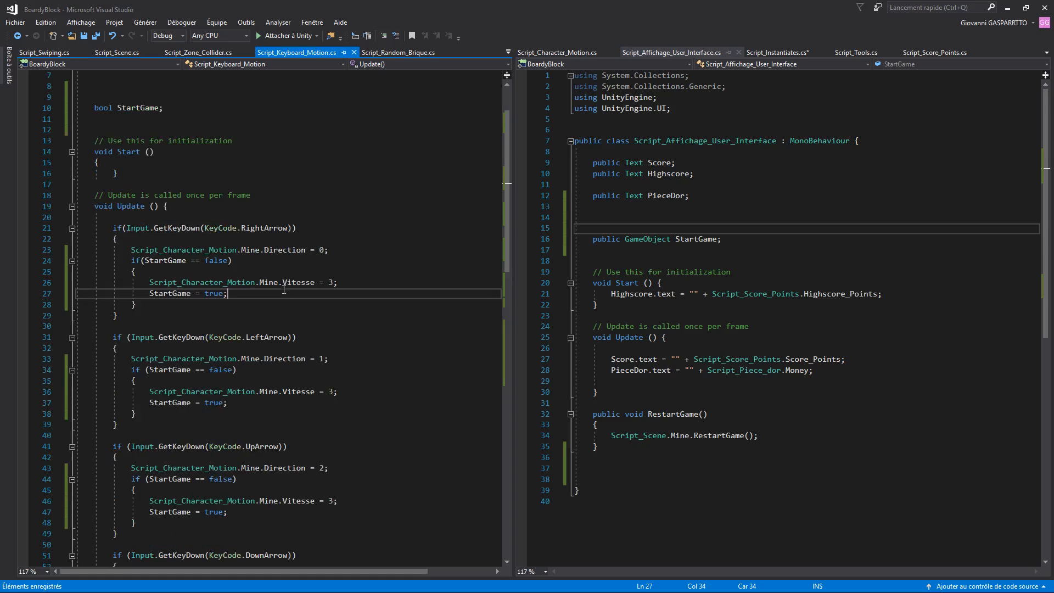
pyautogui.click(356, 284)
pyautogui.press('Return')
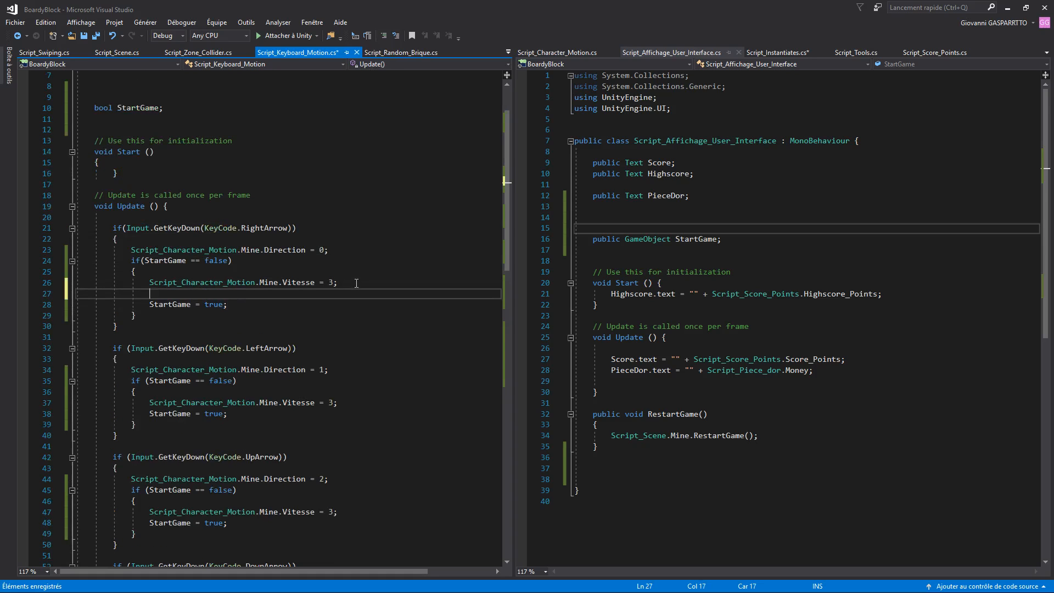
pyautogui.write('Script_Affichage_User')
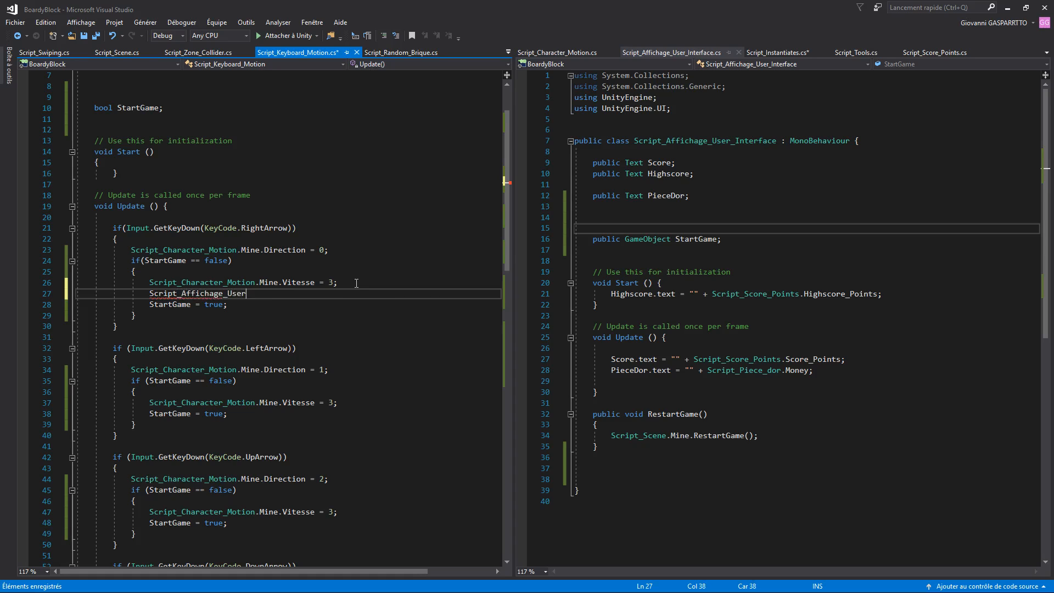
pyautogui.write('_Interface.M')
pyautogui.press('BackSpace')
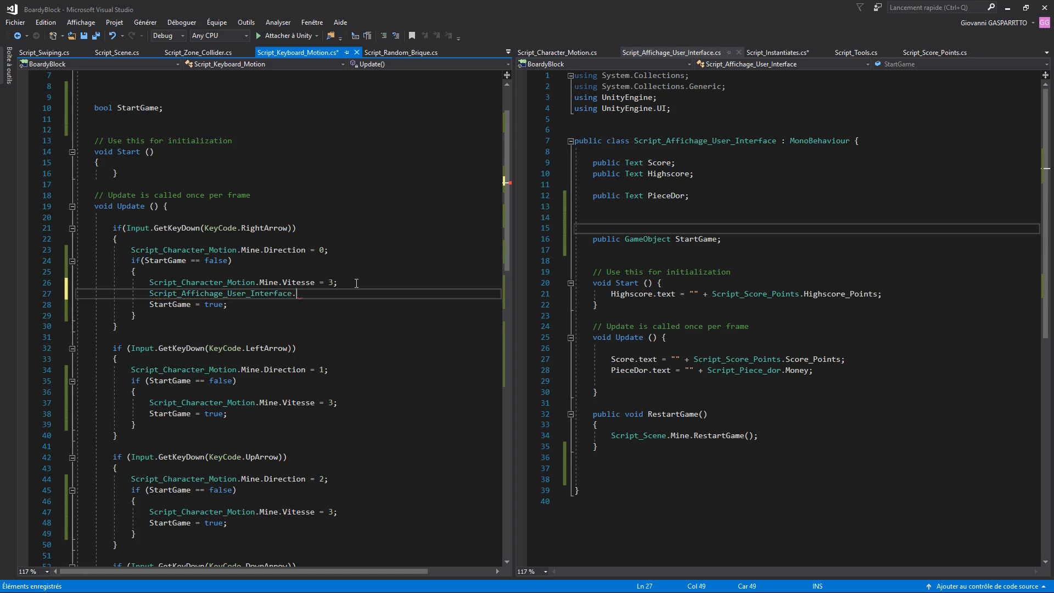
pyautogui.hotkey('ctrl', 's')
# Declare static public Script_Affichage_User_Interface Mine; above the Score variable in Script_Affichage_User_Interface
pyautogui.click(616, 153)
pyautogui.press('Return')
pyautogui.write('sta')
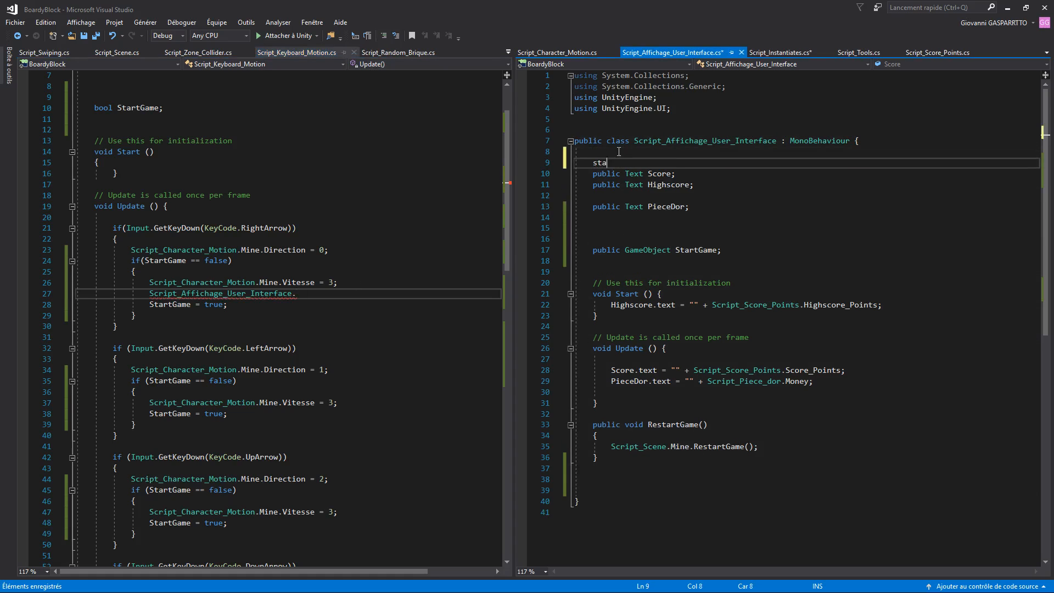
pyautogui.write('tic public Script_Ch')
pyautogui.press('BackSpace')
pyautogui.press('BackSpace')
pyautogui.write('Affichage_User_Interface')
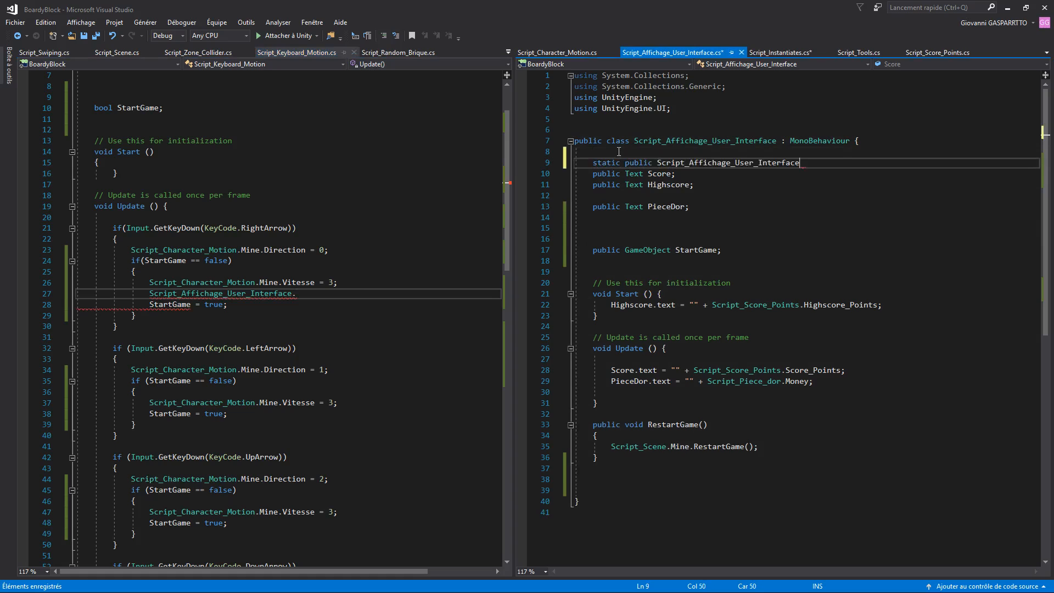
pyautogui.write(' Mine;')
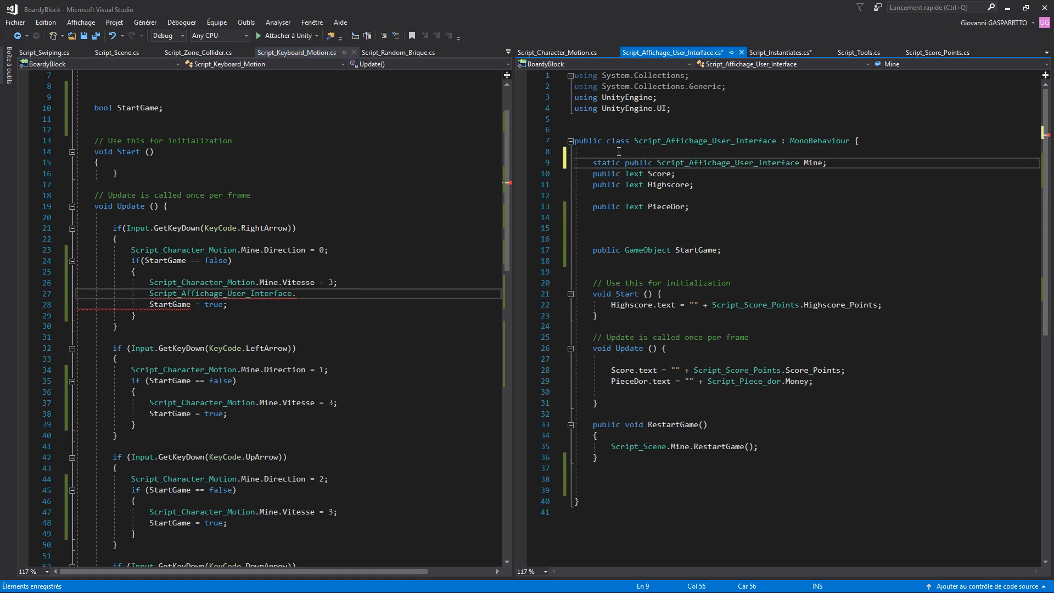
# Add Mine = this; at the beginning of Start in Script_Affichage_User_Interface and save the script
pyautogui.click(778, 306)
pyautogui.click(777, 298)
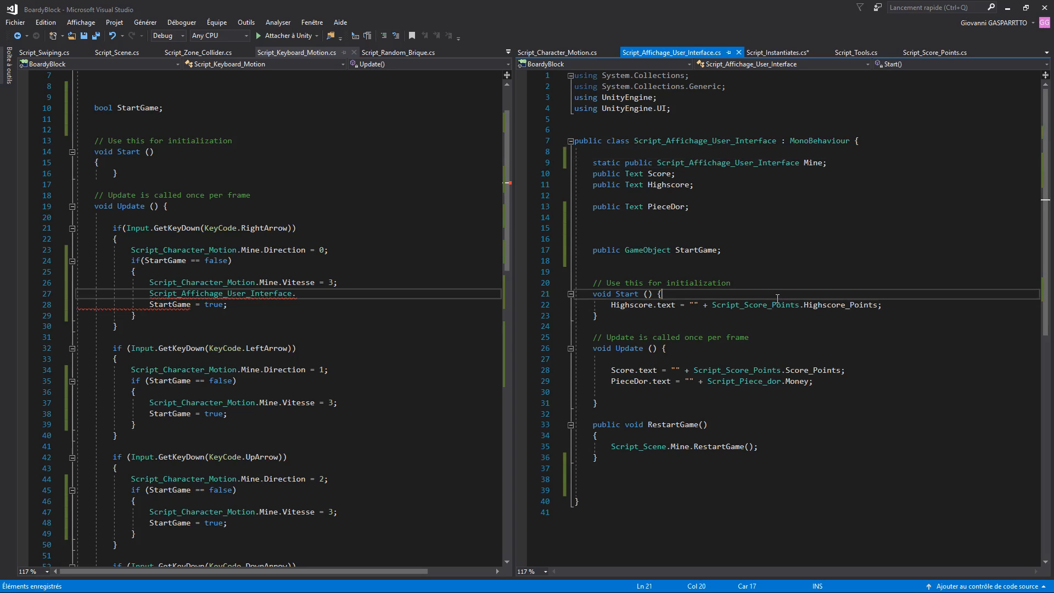
pyautogui.press('Return')
pyautogui.press('Return')
pyautogui.write('Mine = this;')
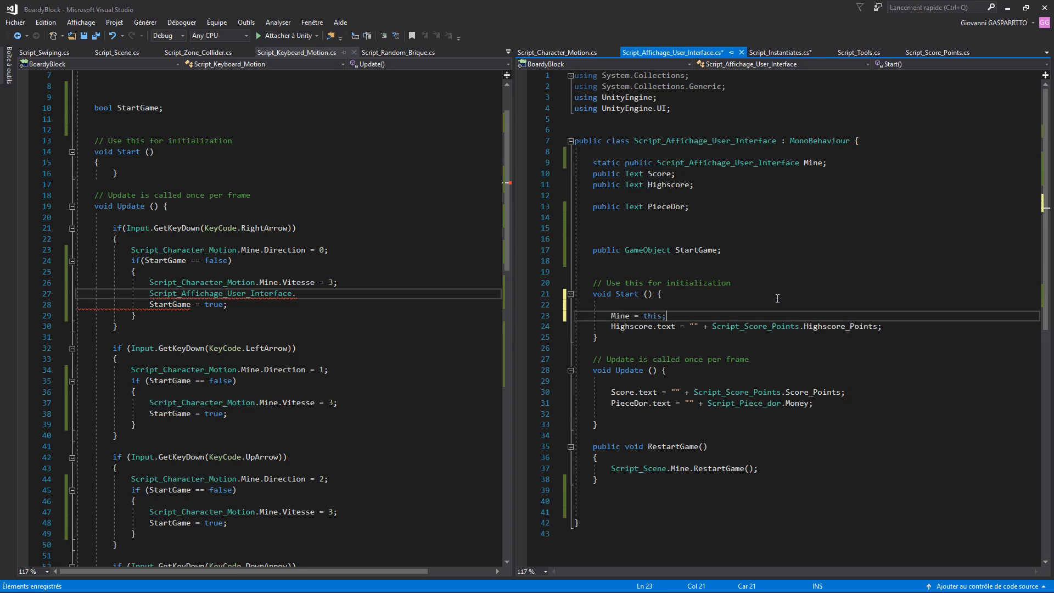
pyautogui.press('Return')
pyautogui.hotkey('ctrl', 's')
# Complete the RightArrow reference in Script_Keyboard_Motion as Script_Affichage_User_Interface.Mine.StartGame.SetActive(false); and save the script
pyautogui.click(315, 295)
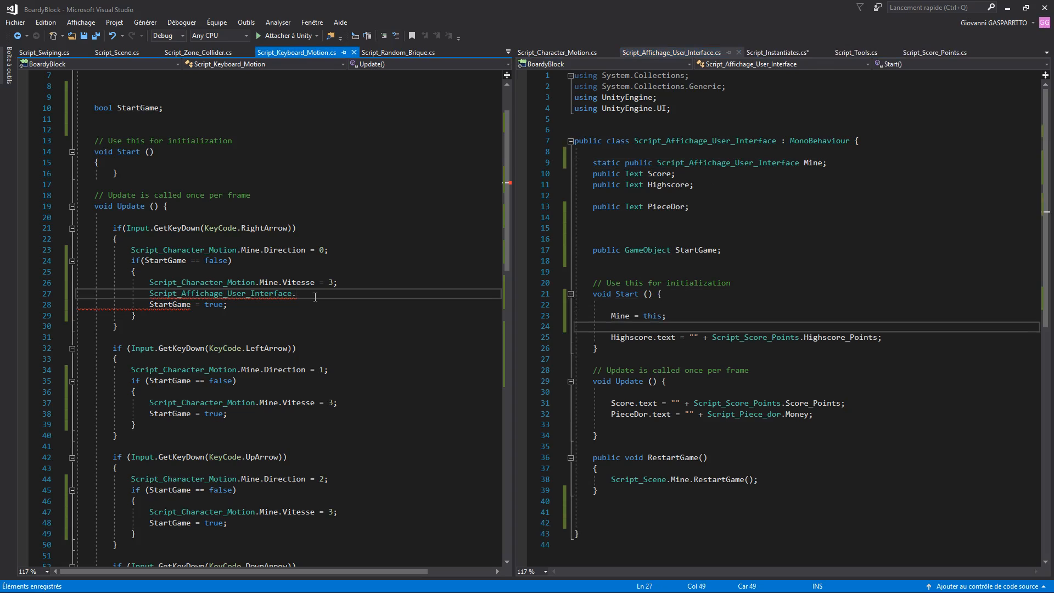
pyautogui.write('Mine;')
pyautogui.press('Return')
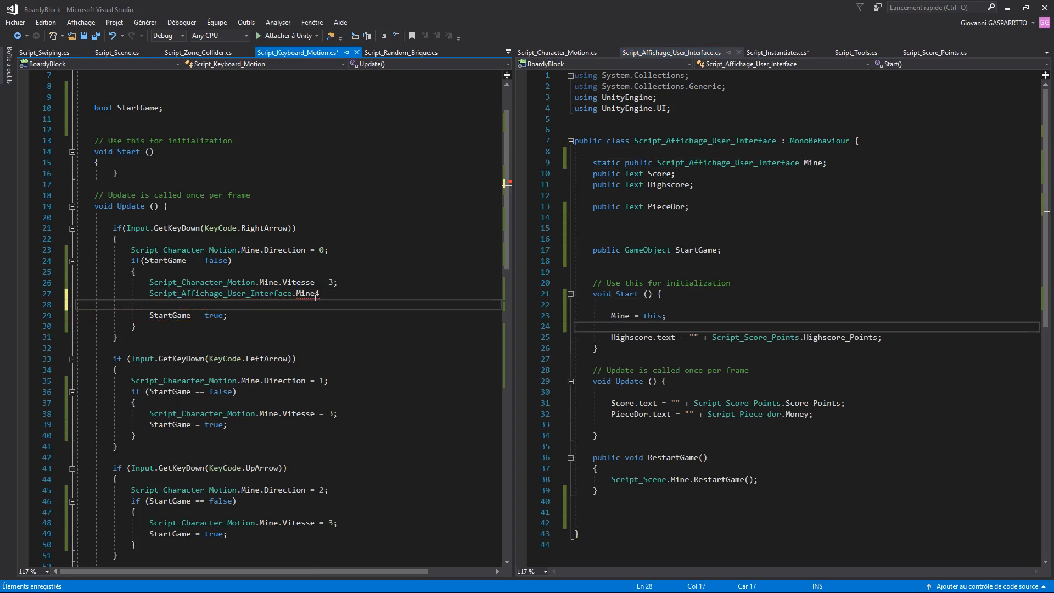
pyautogui.hotkey('ctrl', 'z')
pyautogui.keyDown('ctrl'); pyautogui.scroll(1, 315, 296); pyautogui.keyUp('ctrl')
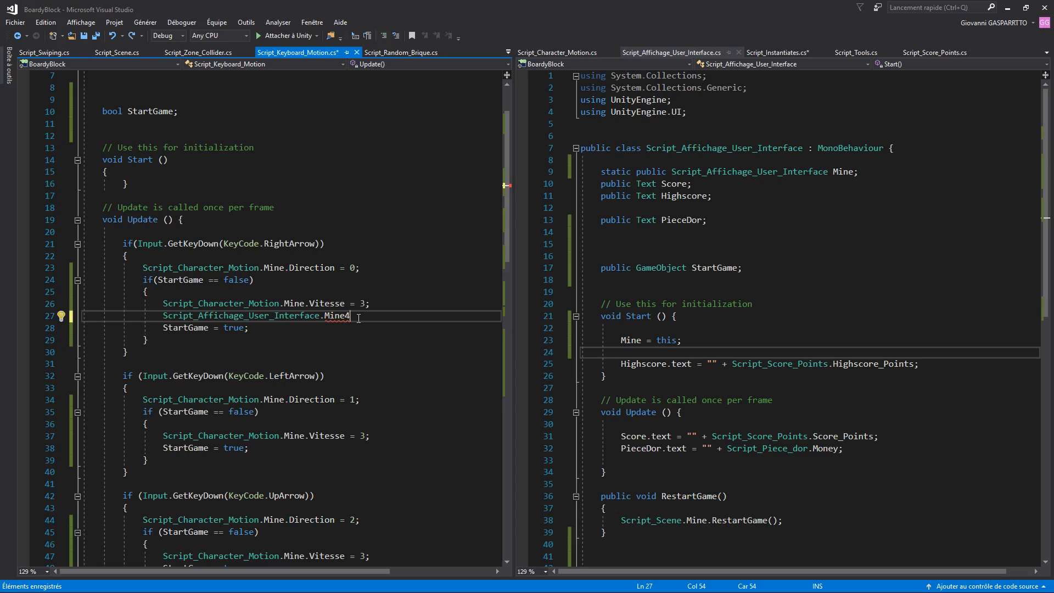
pyautogui.keyDown('ctrl'); pyautogui.scroll(-1, 359, 319); pyautogui.keyUp('ctrl')
pyautogui.press('BackSpace')
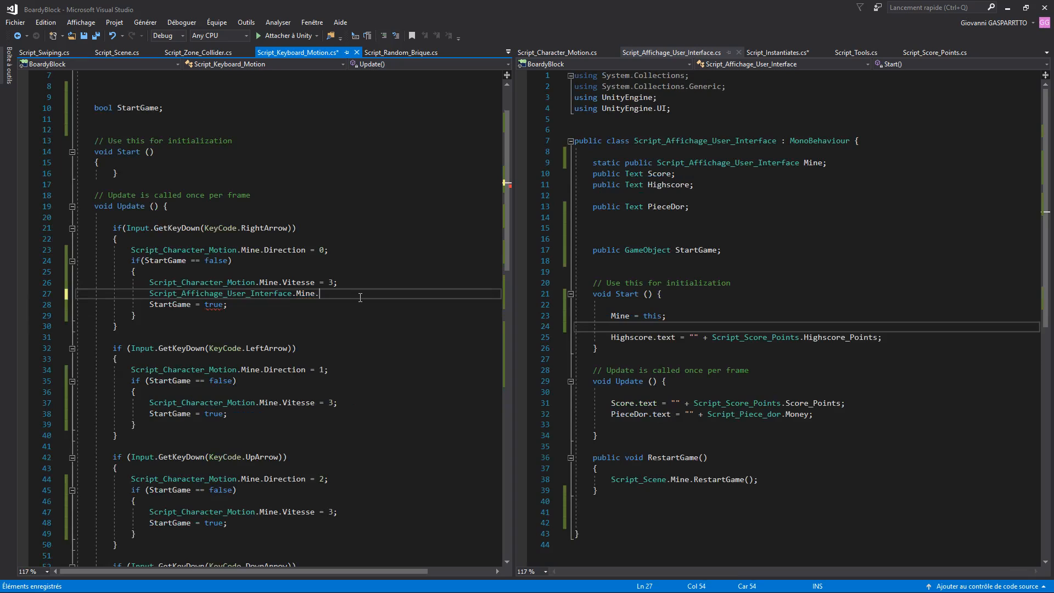
pyautogui.write('StartGame.set')
pyautogui.write('Active(false')
pyautogui.write(';')
pyautogui.click(448, 305)
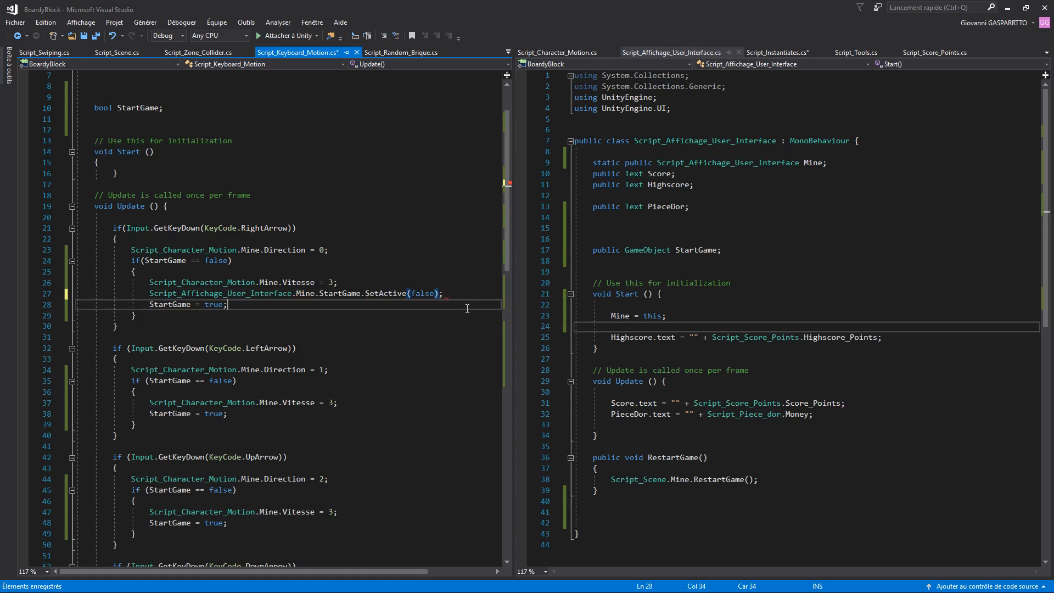
pyautogui.hotkey('ctrl', 's')
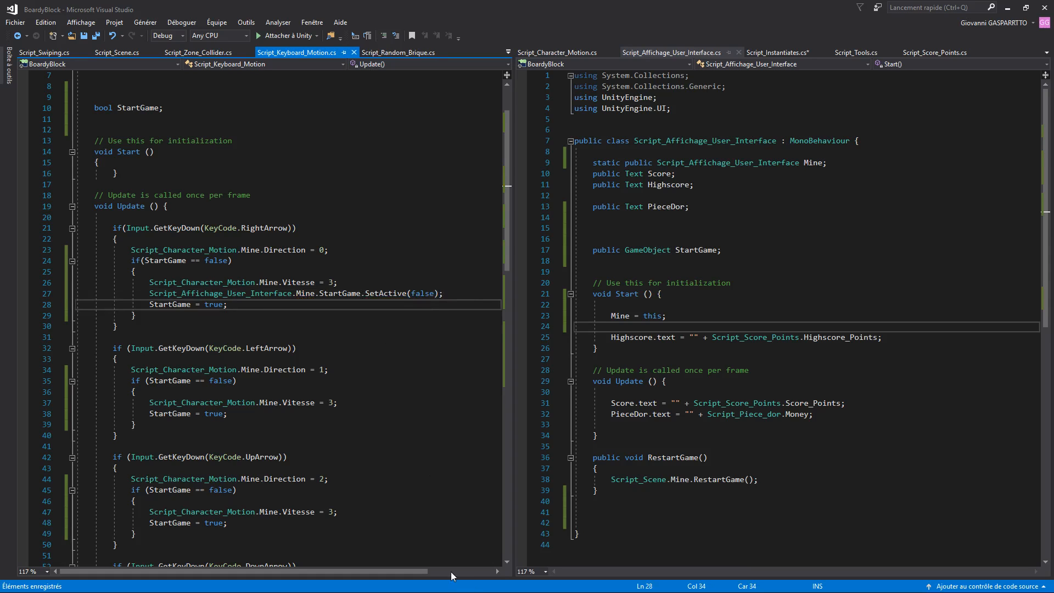
# Switch to Unity, open 1_Scene_Loading and run the game to test the start screen
pyautogui.click(367, 587)
pyautogui.doubleClick(650, 371)
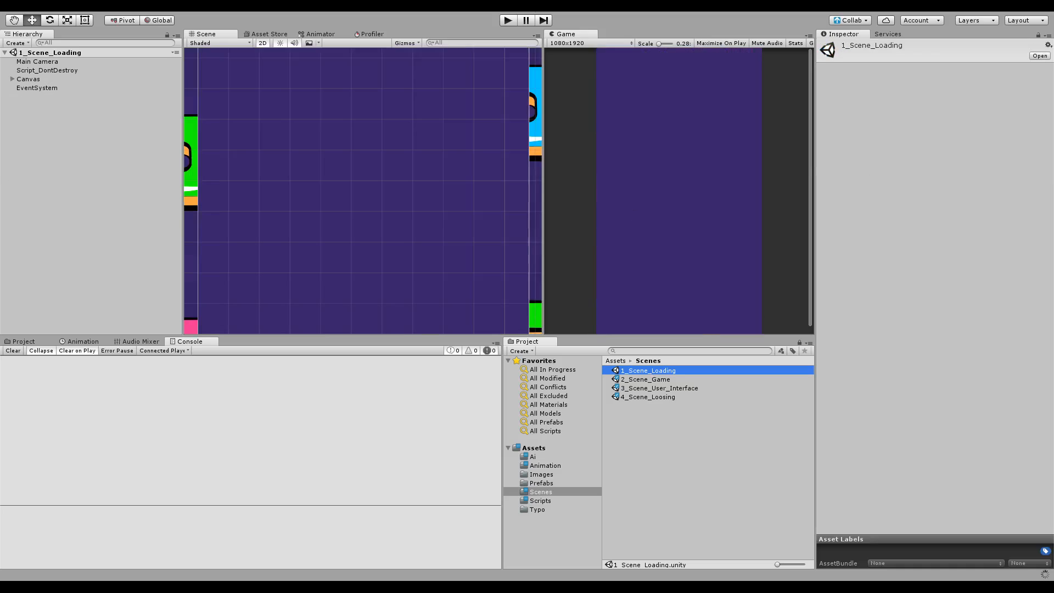
pyautogui.click(512, 21)
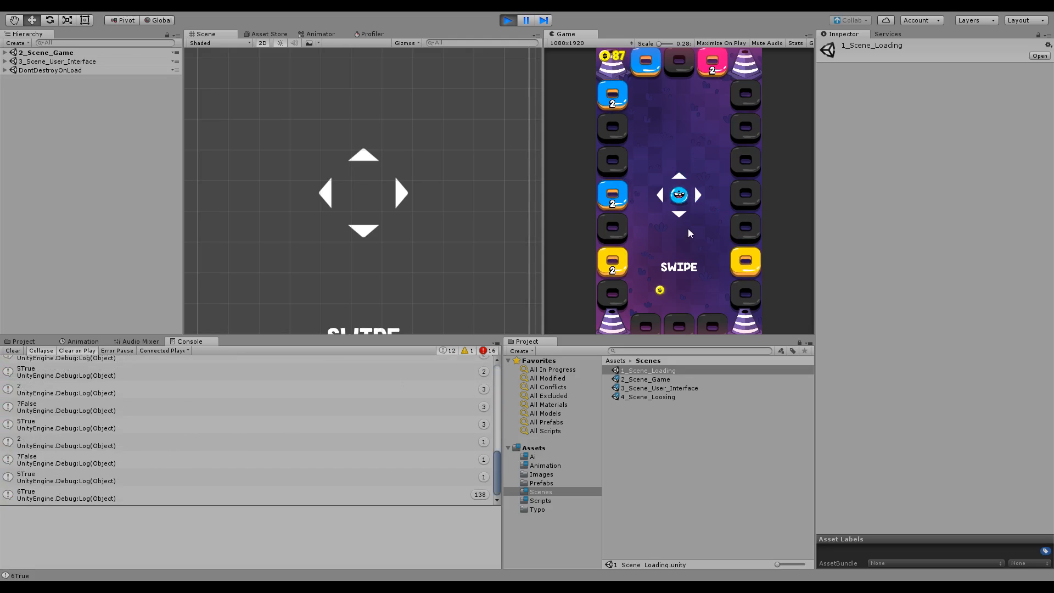
# Test the character's start and steering in all four directions in the running game, and stop play mode
pyautogui.press('Right')
pyautogui.press('Left')
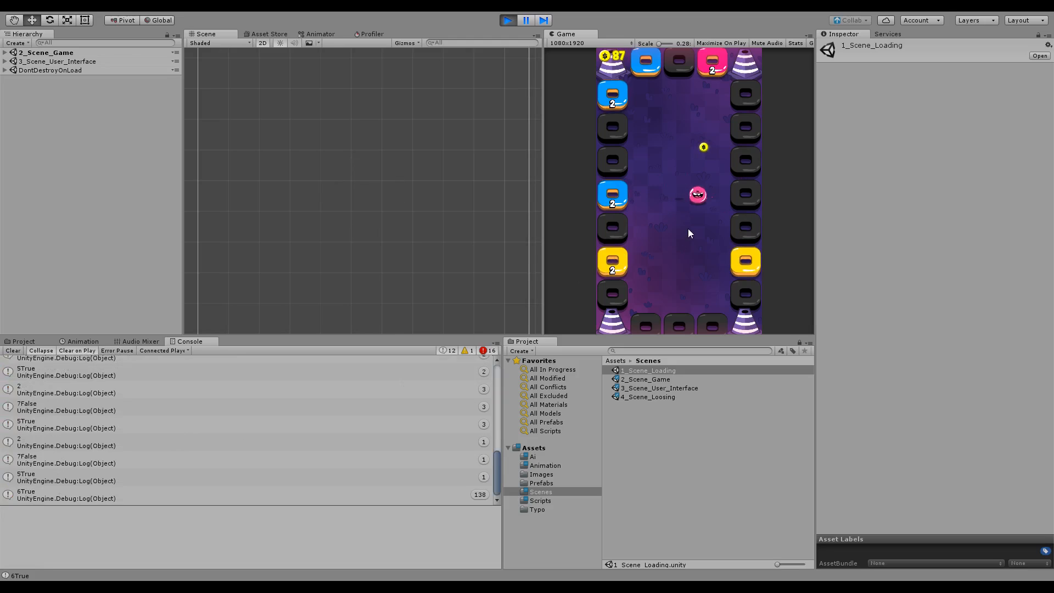
pyautogui.press('Up')
pyautogui.press('Down')
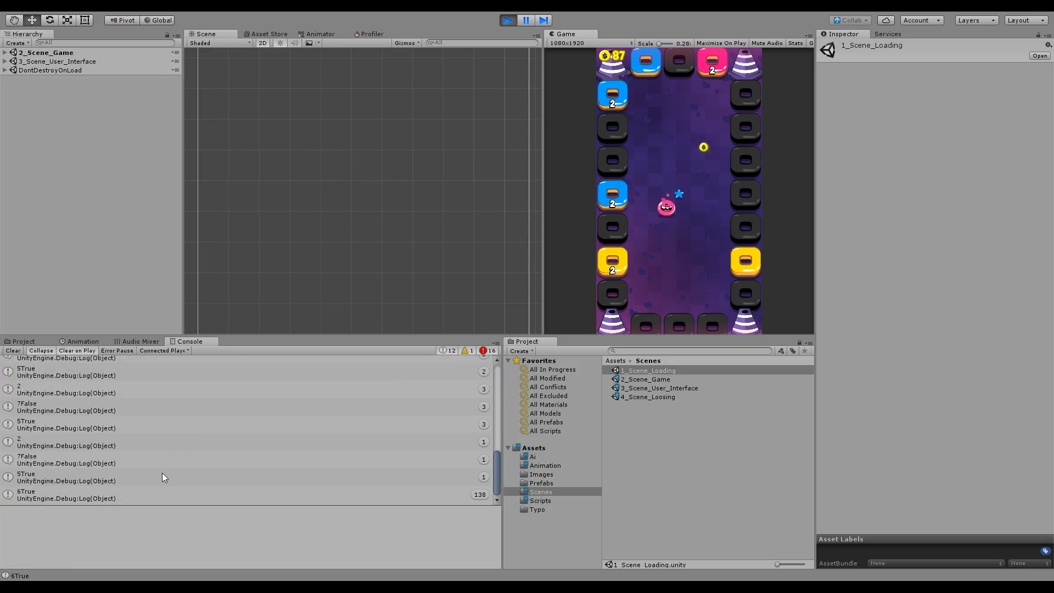
pyautogui.press('Up')
pyautogui.press('Down')
pyautogui.press('Up')
pyautogui.press('Down')
pyautogui.press('Right')
pyautogui.press('Up')
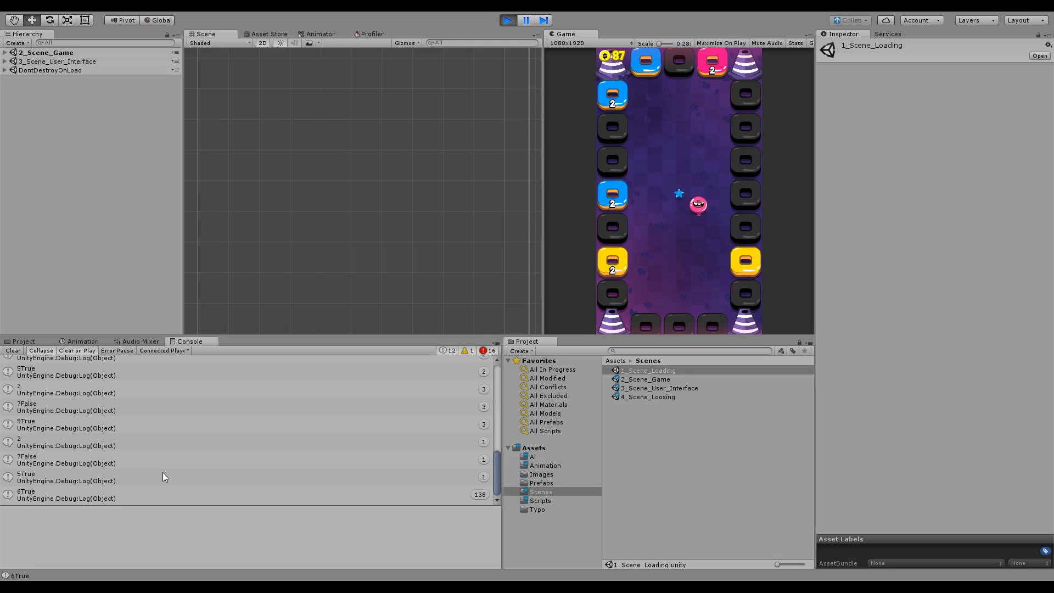
pyautogui.press('Left')
pyautogui.press('Down')
pyautogui.press('Right')
pyautogui.press('Up')
pyautogui.press('Left')
pyautogui.press('Down')
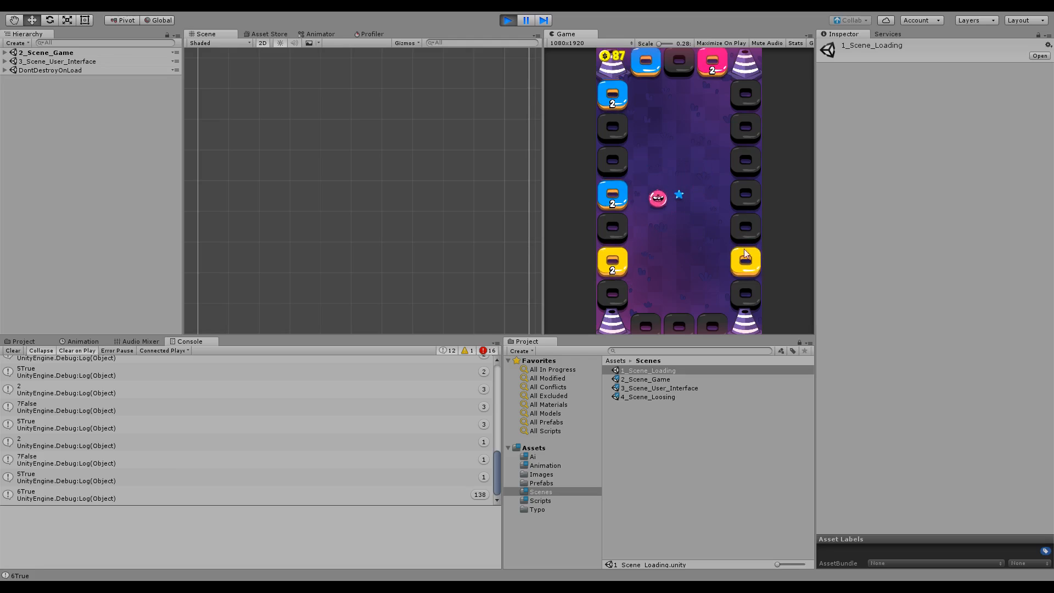
pyautogui.press('Right')
pyautogui.press('Up')
pyautogui.click(507, 20)
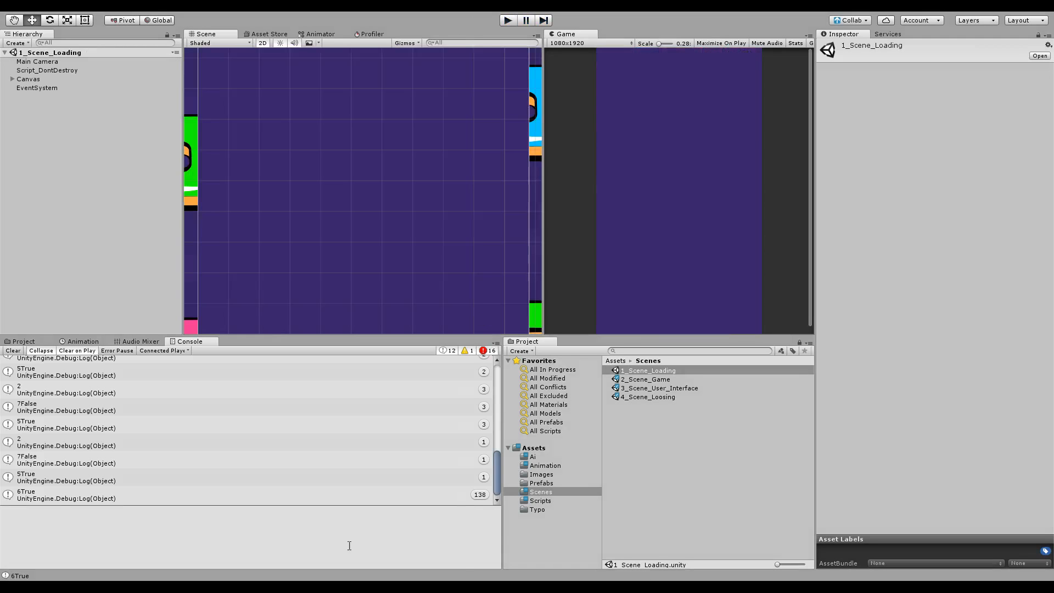
# Switch to Visual Studio and copy the StartGame.SetActive(false); line from the RightArrow block into the LeftArrow block, below Vitesse = 3
pyautogui.hotkey('alt', 'Tab')
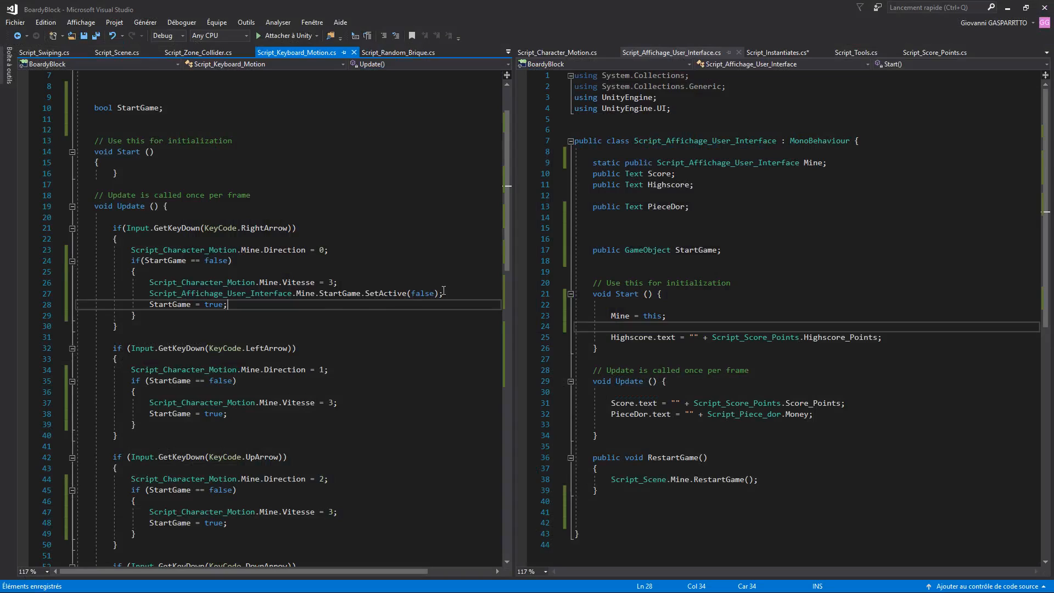
pyautogui.moveTo(444, 291); pyautogui.dragTo(149, 294)
pyautogui.hotkey('ctrl', 'c')
pyautogui.click(346, 403)
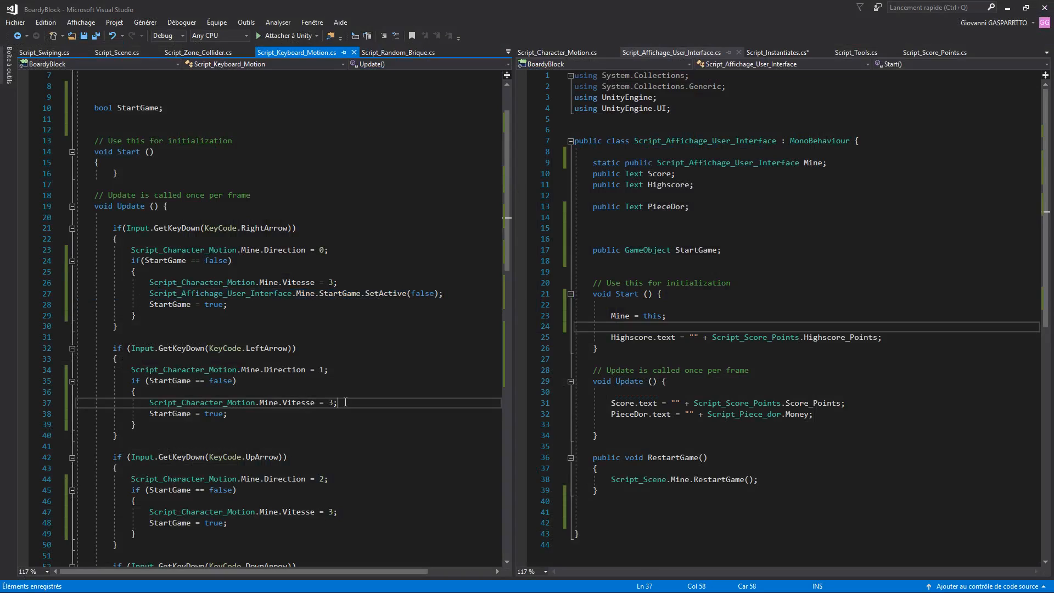
pyautogui.press('Return')
pyautogui.hotkey('ctrl', 'v')
# Add the same StartGame.SetActive(false); line to the UpArrow and DownArrow blocks of Script_Keyboard_Motion and save the script
pyautogui.scroll(-3, 346, 402)
pyautogui.click(354, 424)
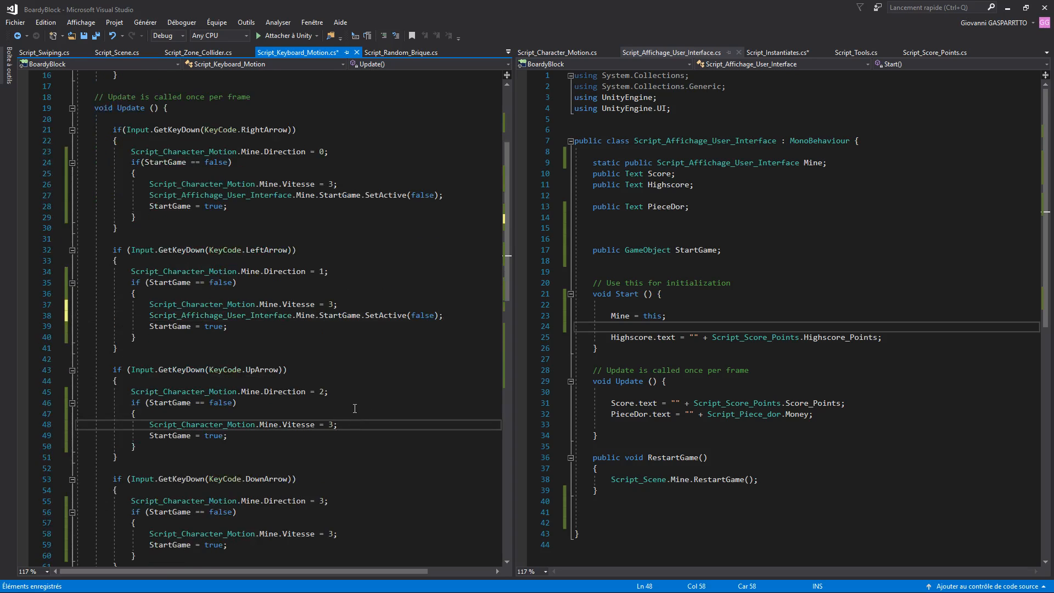
pyautogui.press('Return')
pyautogui.hotkey('ctrl', 'v')
pyautogui.scroll(-2, 354, 417)
pyautogui.click(351, 479)
pyautogui.press('Return')
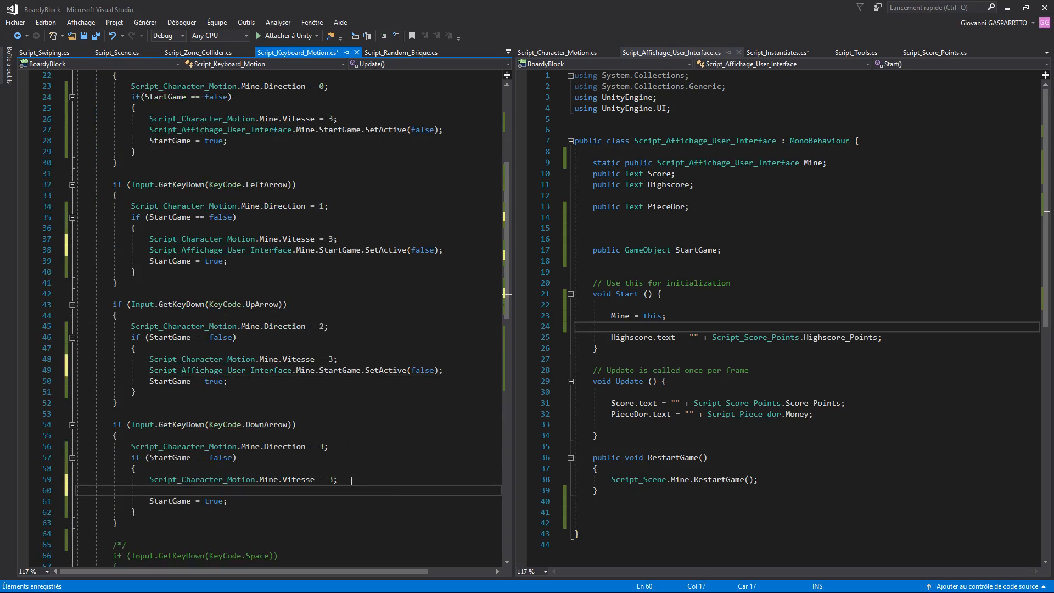
pyautogui.hotkey('ctrl', 'v')
pyautogui.hotkey('ctrl', 's')
# In Script_Swiping, add Script_Affichage_User_Interface.Mine.StartGame.SetActive(false); below Vitesse = 3 in the right and left swipe blocks
pyautogui.click(44, 53)
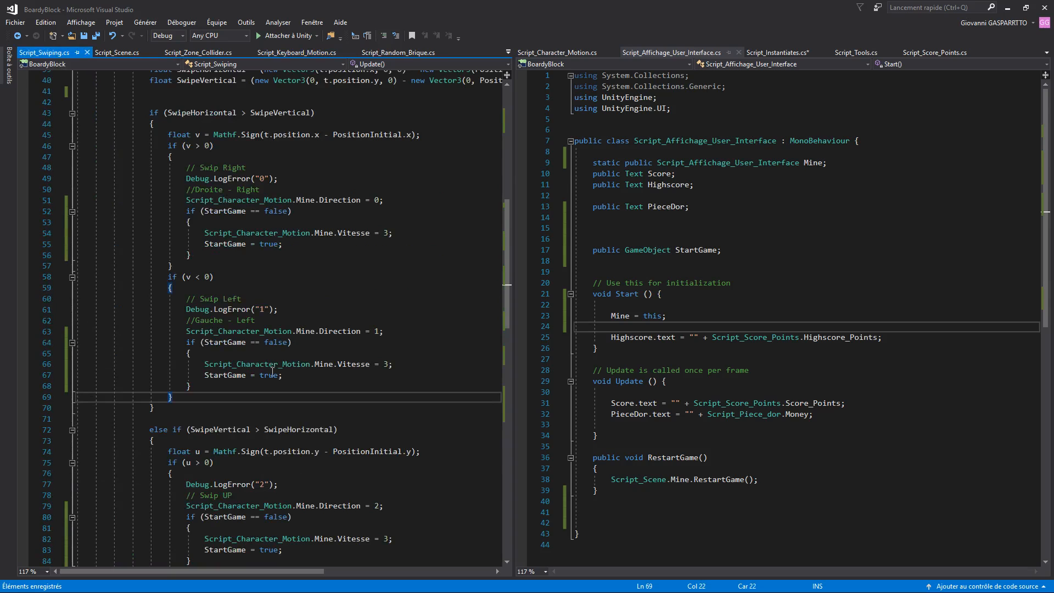
pyautogui.scroll(7, 329, 357)
pyautogui.scroll(-4, 353, 349)
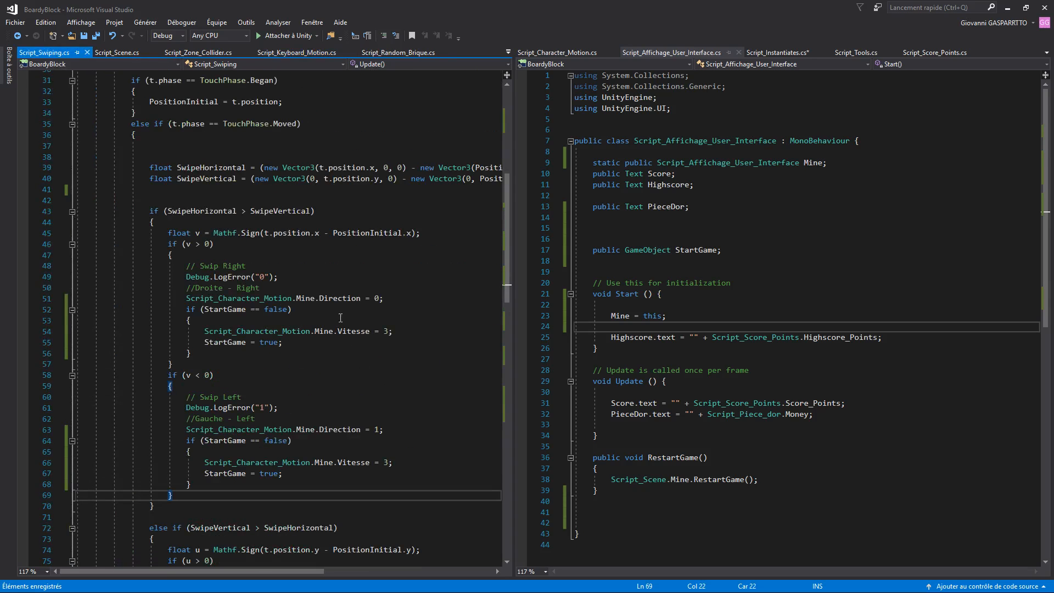
pyautogui.click(394, 331)
pyautogui.press('Return')
pyautogui.hotkey('ctrl', 'v')
pyautogui.scroll(-2, 366, 332)
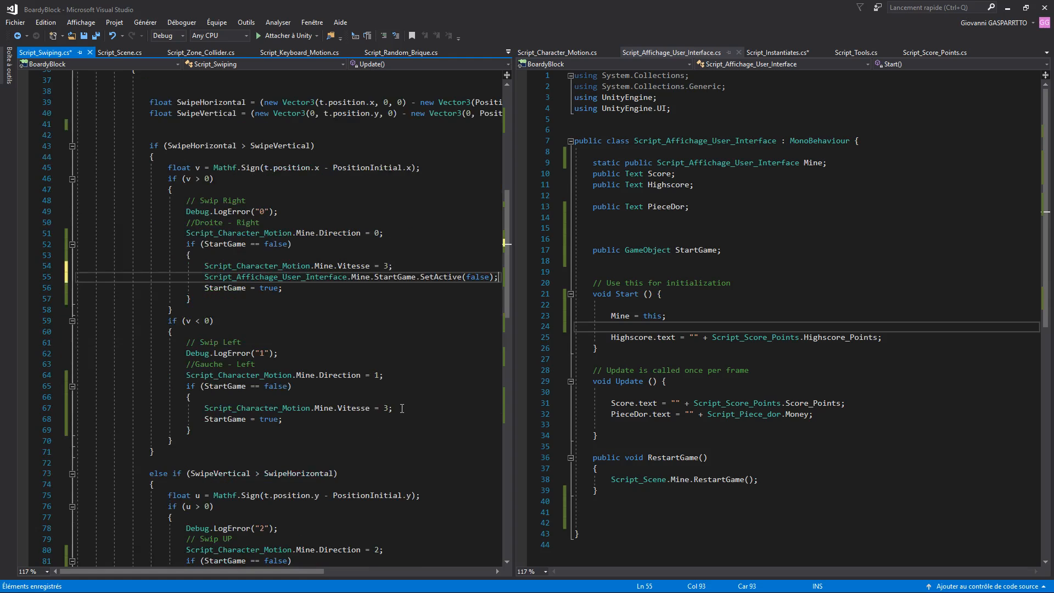
pyautogui.click(402, 408)
pyautogui.press('Return')
pyautogui.hotkey('ctrl', 'v')
# Add the same StartGame.SetActive(false); line to the up and down swipe blocks of Script_Swiping and save the script
pyautogui.scroll(-5, 371, 399)
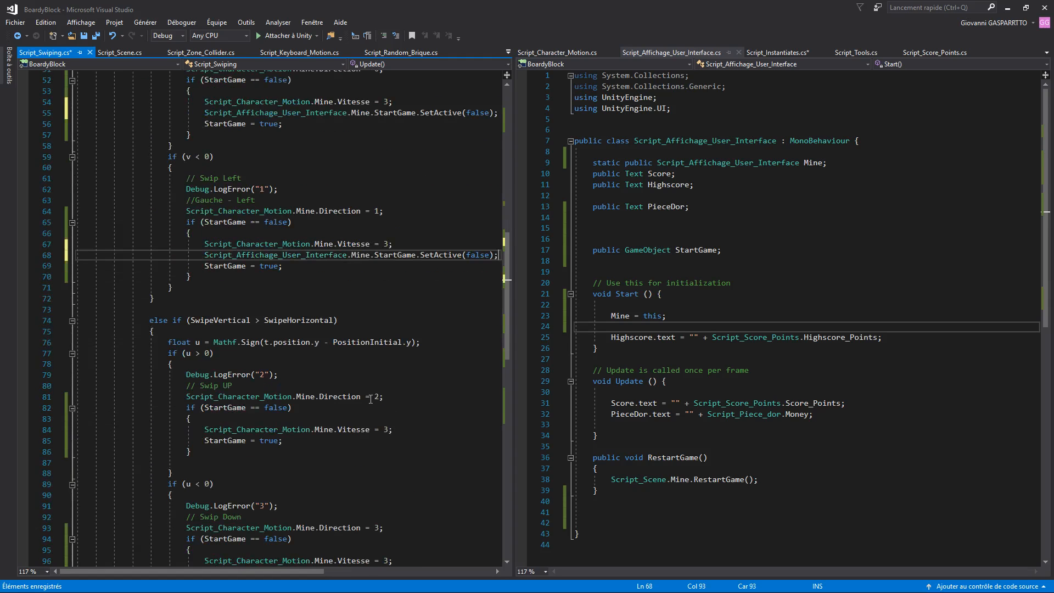
pyautogui.click(397, 427)
pyautogui.press('Return')
pyautogui.hotkey('ctrl', 'v')
pyautogui.scroll(-3, 403, 418)
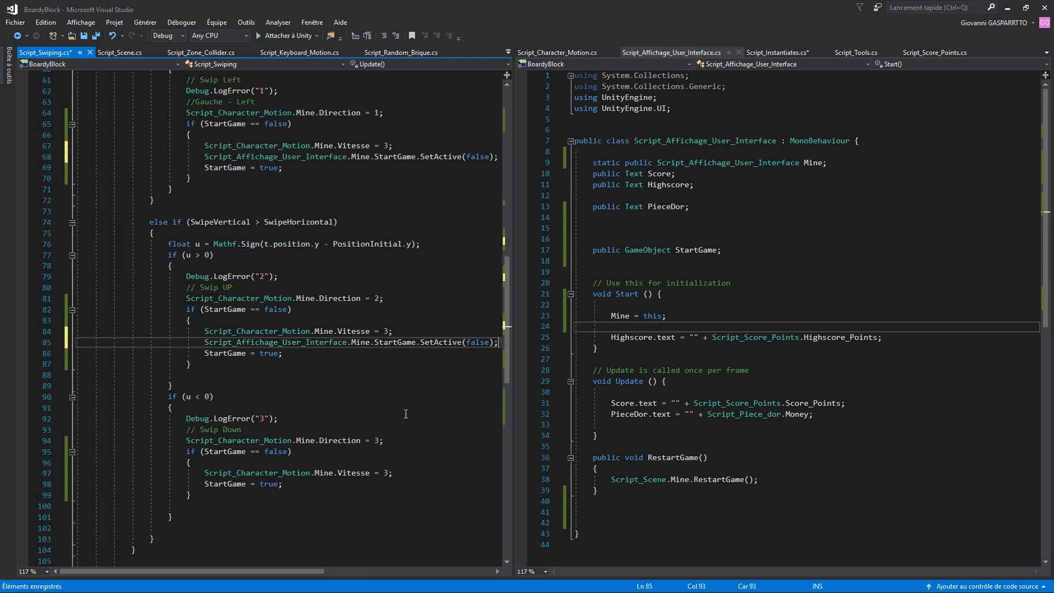
pyautogui.click(396, 475)
pyautogui.press('Return')
pyautogui.hotkey('ctrl', 'v')
pyautogui.click(415, 454)
pyautogui.hotkey('ctrl', 's')
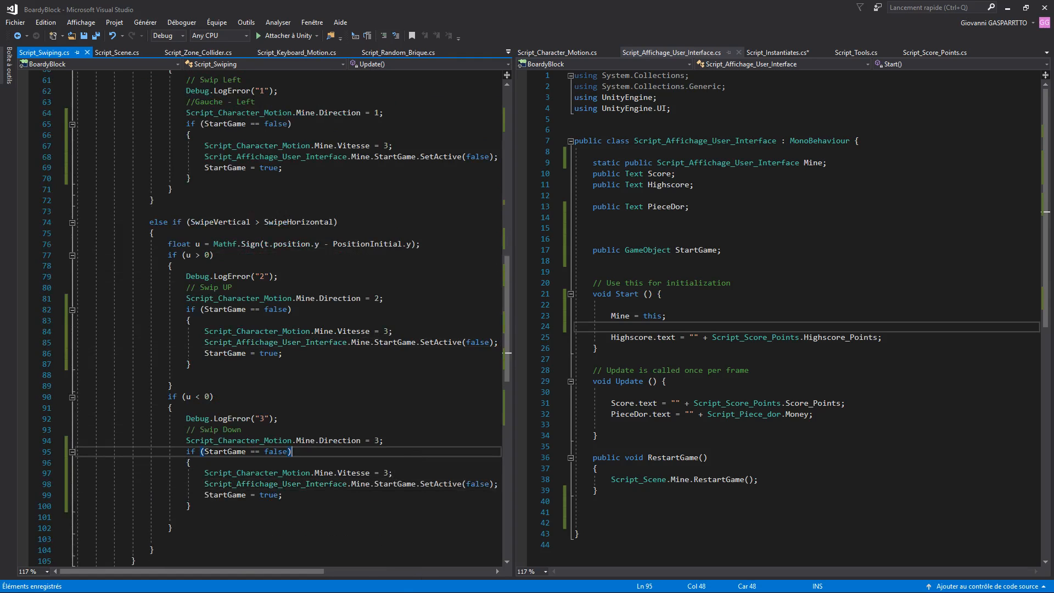
# Switch to Unity, open 2_Scene_Game, load 3_Scene_User_Interface alongside it and expand Canvas_UI
pyautogui.click(377, 583)
pyautogui.moveTo(416, 180)
pyautogui.mouseDown(button='middle')
pyautogui.moveTo(414, 153)
pyautogui.moveTo(412, 166)
pyautogui.mouseUp(button='middle')
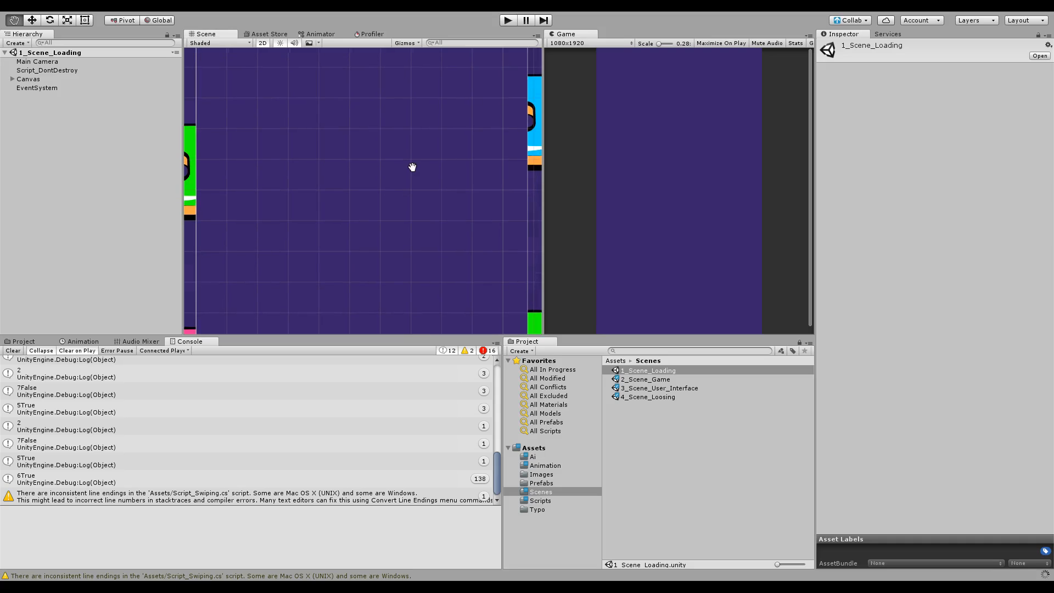
pyautogui.click(674, 387)
pyautogui.doubleClick(657, 380)
pyautogui.click(663, 388)
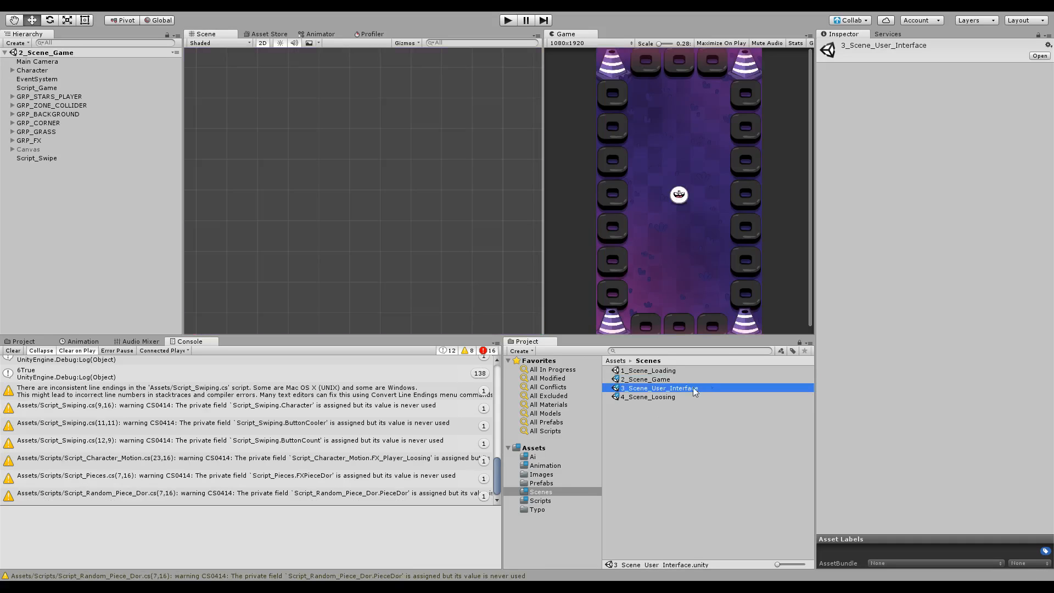
pyautogui.click(13, 193)
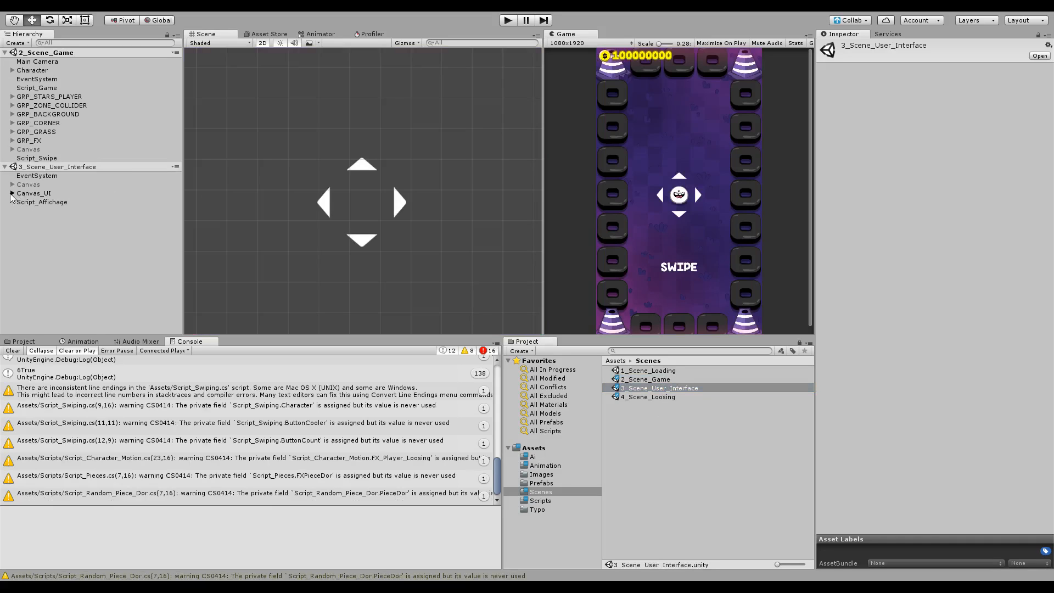
# Create an animation clip named StartGame_Idle on GRP_START_GAME
pyautogui.moveTo(389, 259); pyautogui.dragTo(386, 190, button='middle')
pyautogui.scroll(-2, 386, 192)
pyautogui.scroll(2, 376, 238)
pyautogui.moveTo(369, 258); pyautogui.dragTo(387, 246, button='middle')
pyautogui.scroll(-7, 381, 212)
pyautogui.scroll(3, 382, 212)
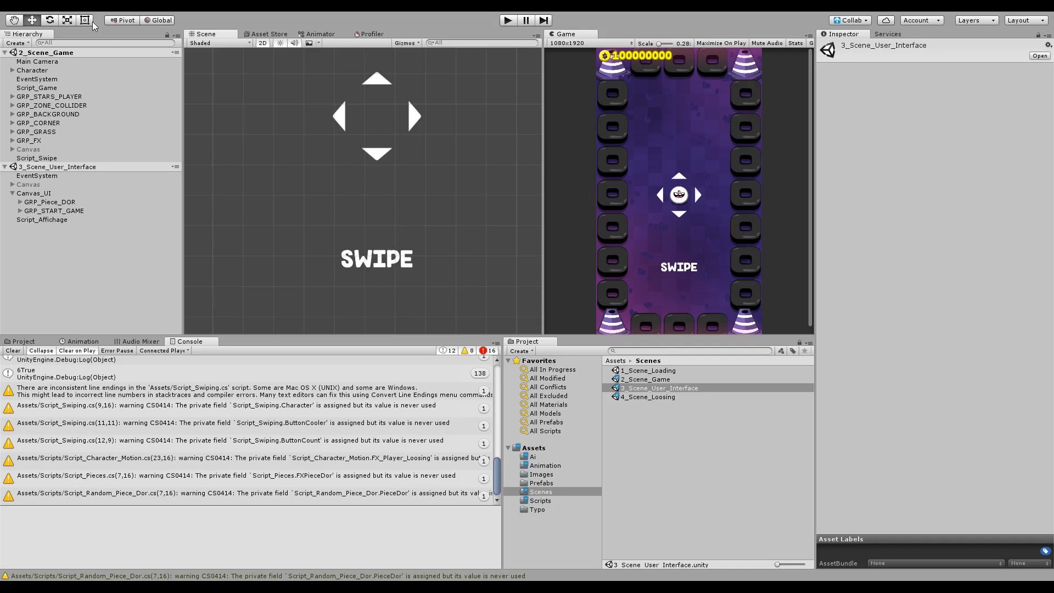
pyautogui.click(12, 213)
pyautogui.click(21, 211)
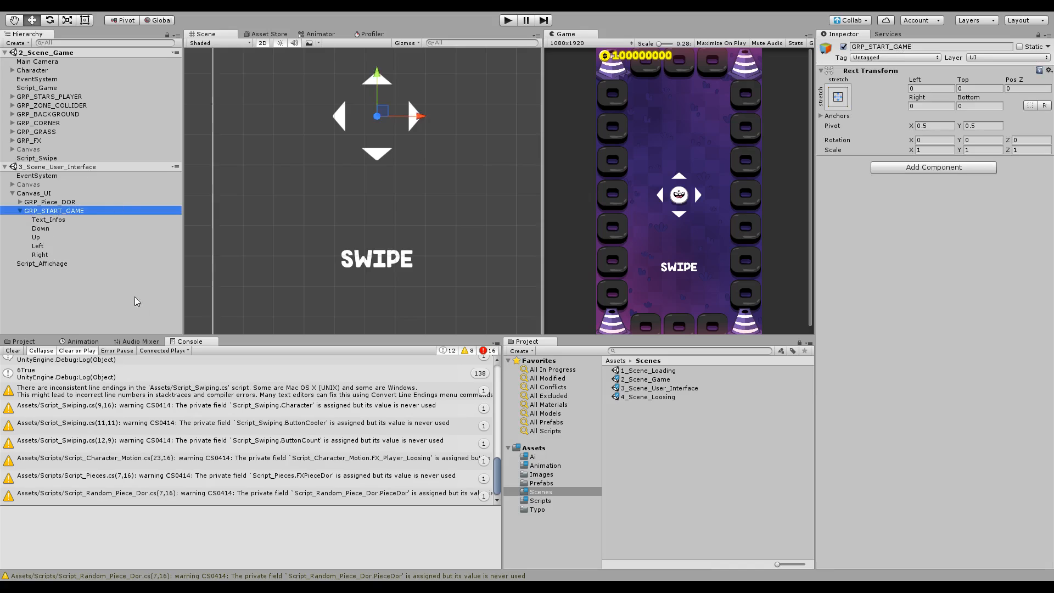
pyautogui.click(88, 341)
pyautogui.click(335, 474)
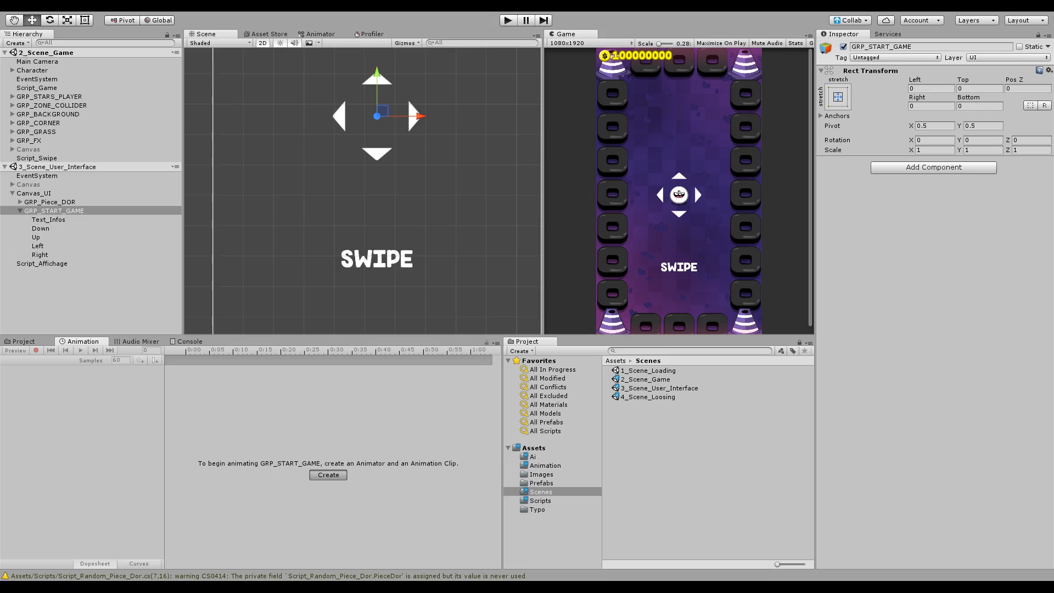
pyautogui.click(581, 332)
# Set the StartGame_Idle clip's sample rate to 24
pyautogui.click(122, 360)
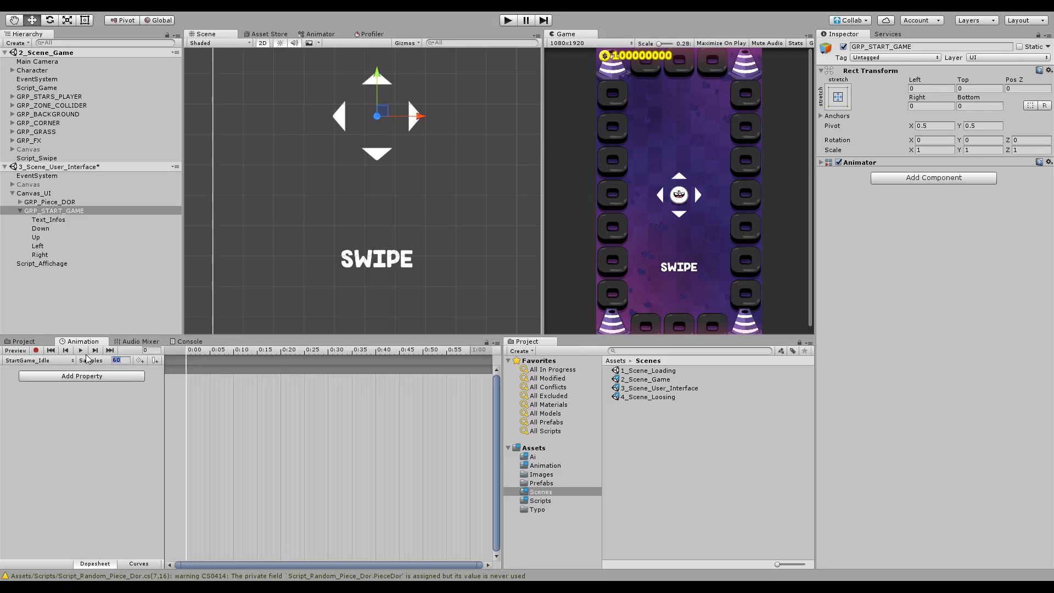
pyautogui.write('24')
pyautogui.press('Return')
# Record a keyframe for Text_Infos at frame 3 with the SWIPE text raised to Pos Y -450
pyautogui.moveTo(297, 262); pyautogui.dragTo(299, 203, button='middle')
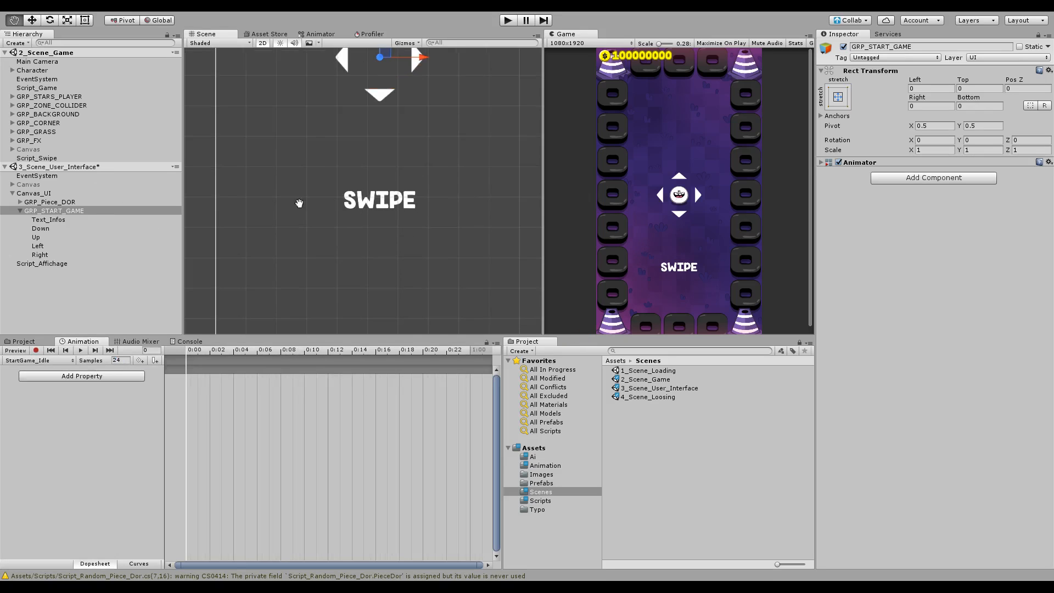
pyautogui.click(74, 219)
pyautogui.click(211, 352)
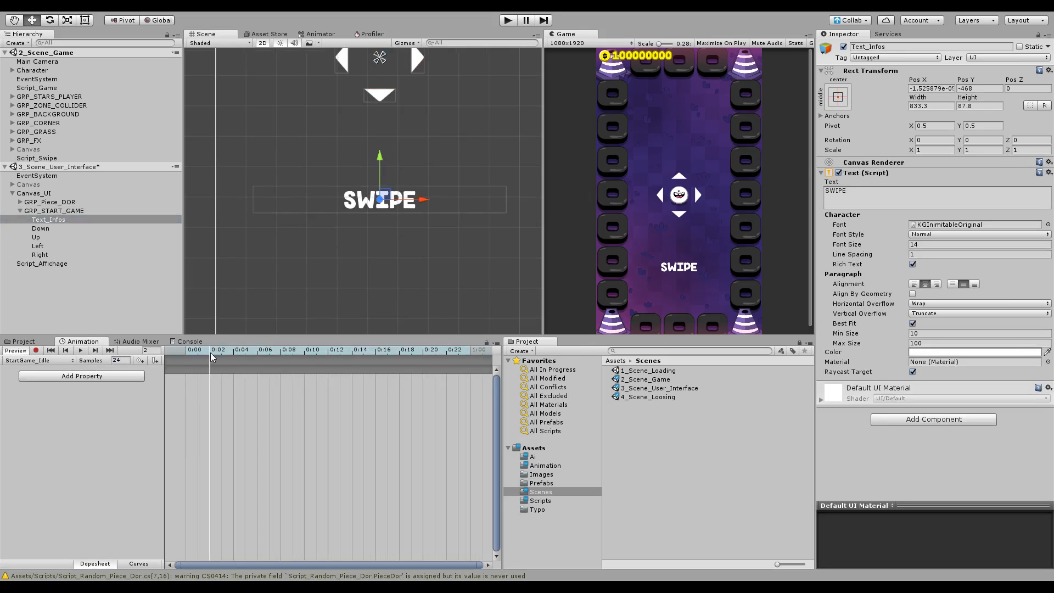
pyautogui.click(222, 352)
pyautogui.click(36, 350)
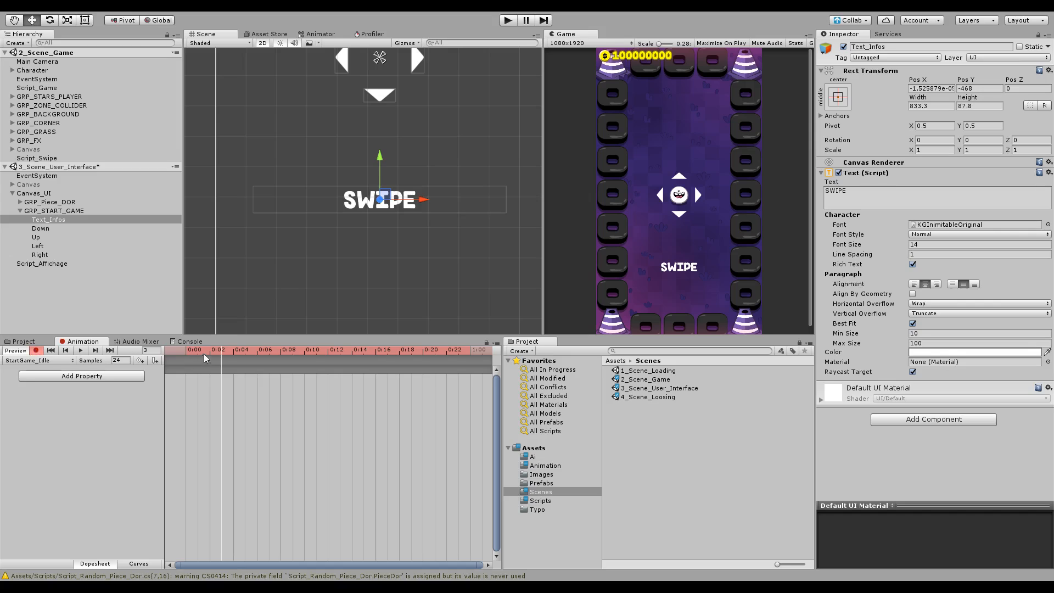
pyautogui.moveTo(380, 154); pyautogui.dragTo(379, 149)
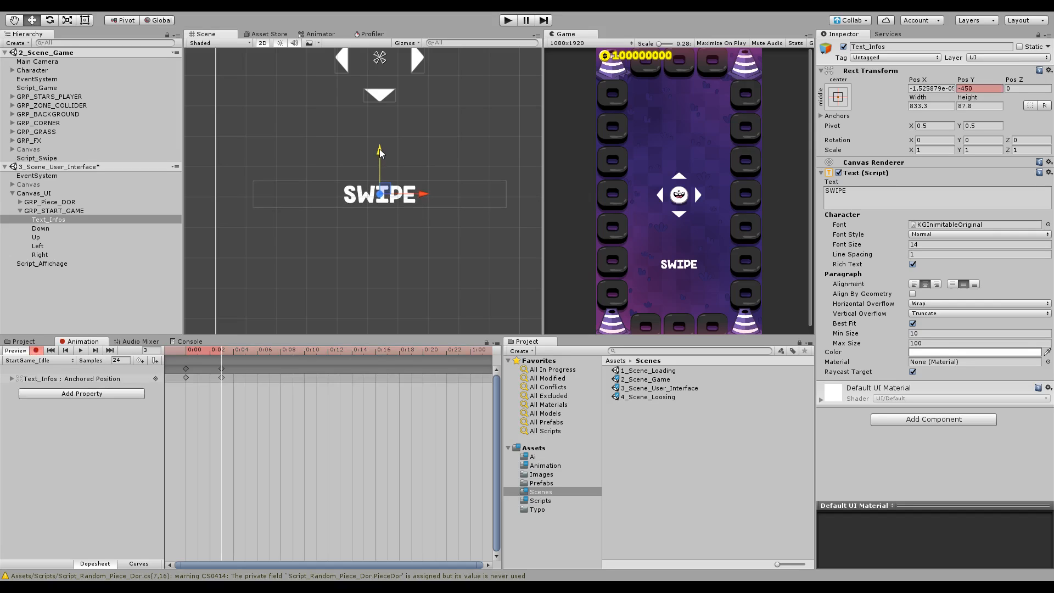
# Copy the first Text_Infos keyframe to frame 6 and preview the animation
pyautogui.click(186, 368)
pyautogui.hotkey('ctrl', 'c')
pyautogui.click(258, 350)
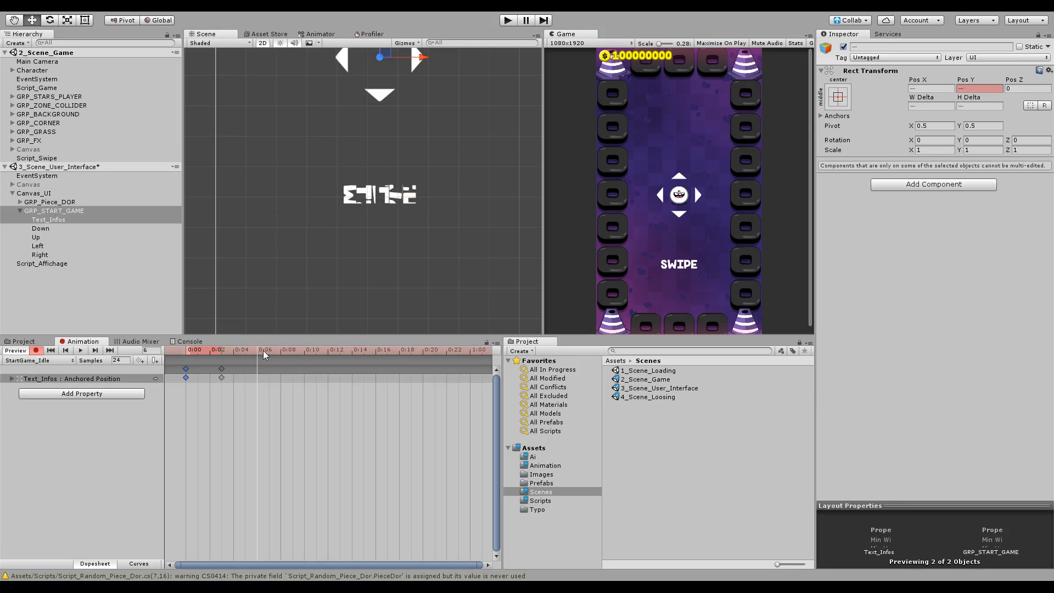
pyautogui.hotkey('ctrl', 'v')
pyautogui.click(199, 351)
pyautogui.click(168, 350)
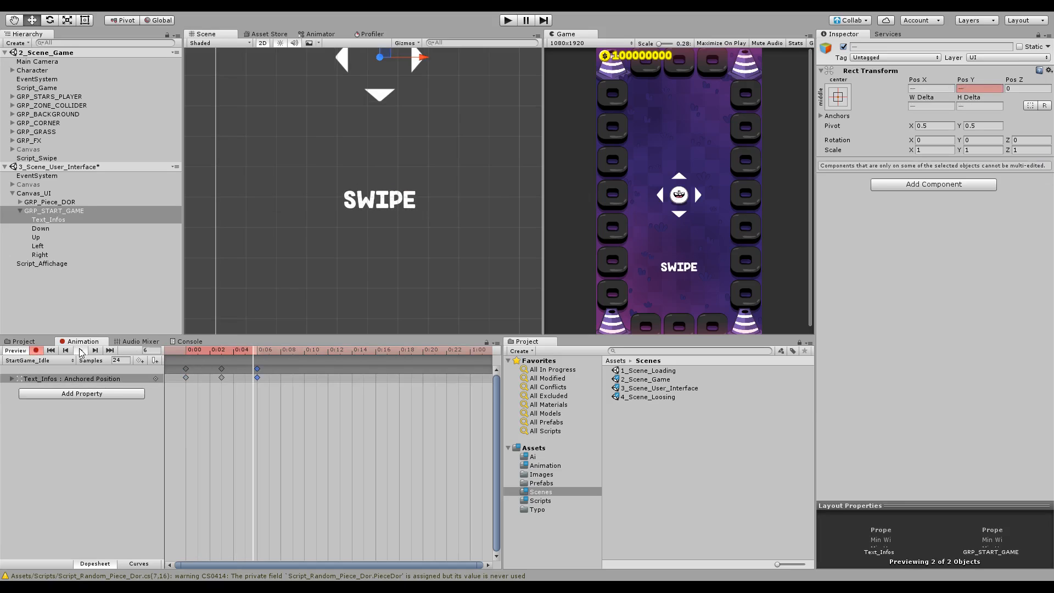
pyautogui.click(80, 350)
# Stretch the three Text_Infos keyframes so the last falls on frame 20, preview the slower motion and save the scene
pyautogui.moveTo(281, 419); pyautogui.dragTo(219, 369)
pyautogui.moveTo(296, 410); pyautogui.dragTo(181, 365)
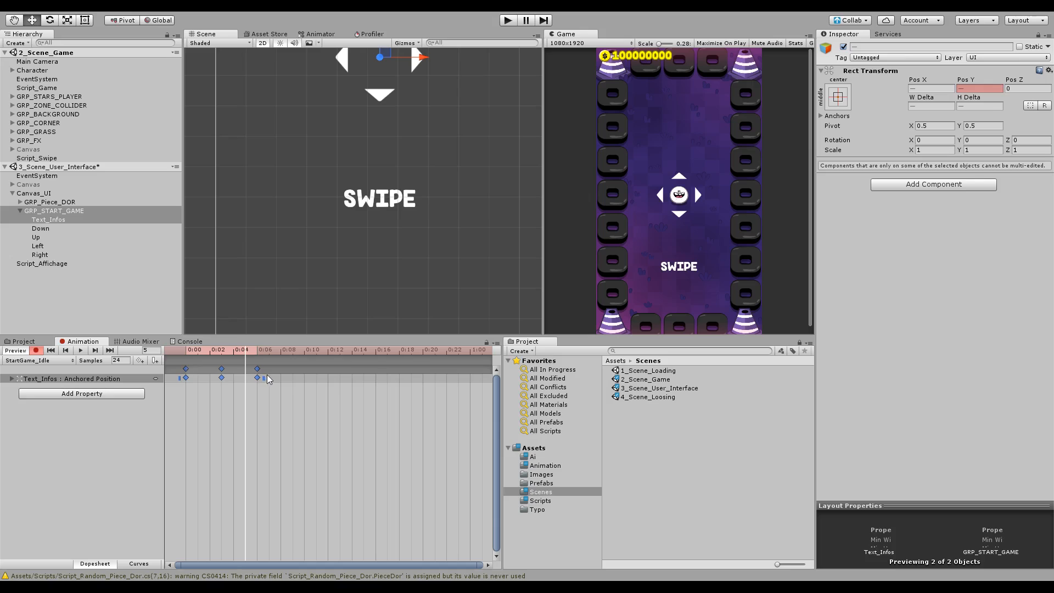
pyautogui.moveTo(262, 377); pyautogui.dragTo(429, 380)
pyautogui.moveTo(244, 349); pyautogui.dragTo(181, 350)
pyautogui.click(81, 351)
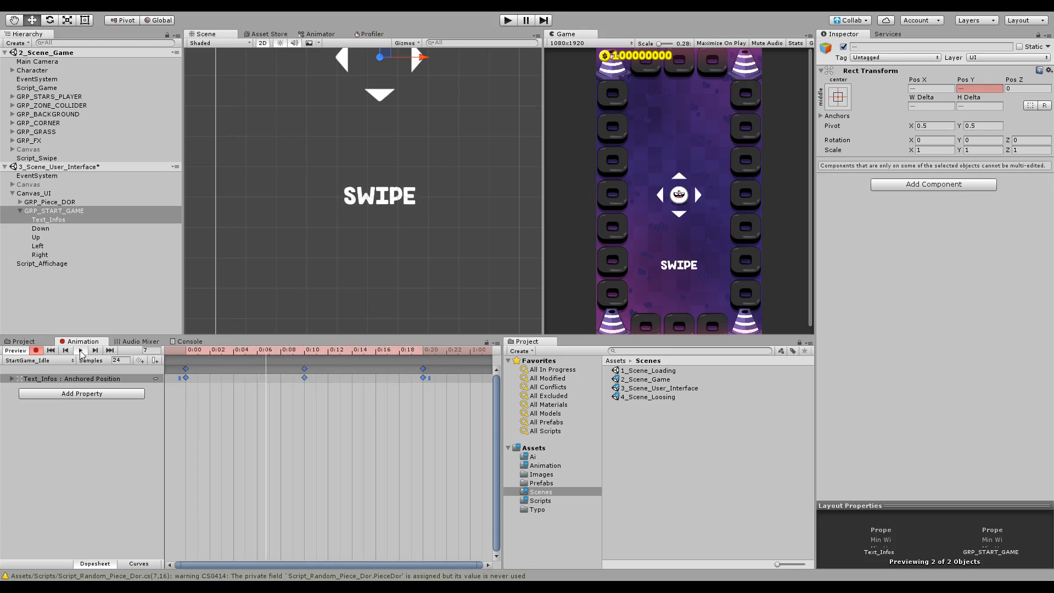
pyautogui.click(80, 350)
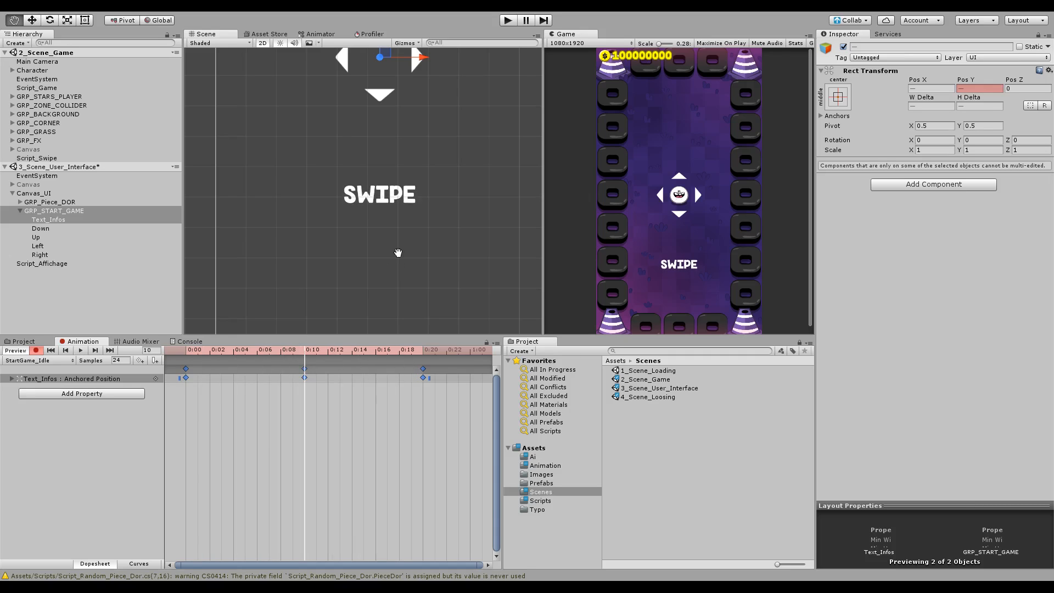
pyautogui.moveTo(398, 254); pyautogui.dragTo(401, 277, button='middle')
pyautogui.hotkey('ctrl', 's')
# Record a keyframe for the Down arrow at frame 2 with the arrow lowered to Pos Y -165
pyautogui.click(45, 245)
pyautogui.click(45, 228)
pyautogui.scroll(1, 351, 204)
pyautogui.moveTo(352, 205); pyautogui.dragTo(352, 209, button='middle')
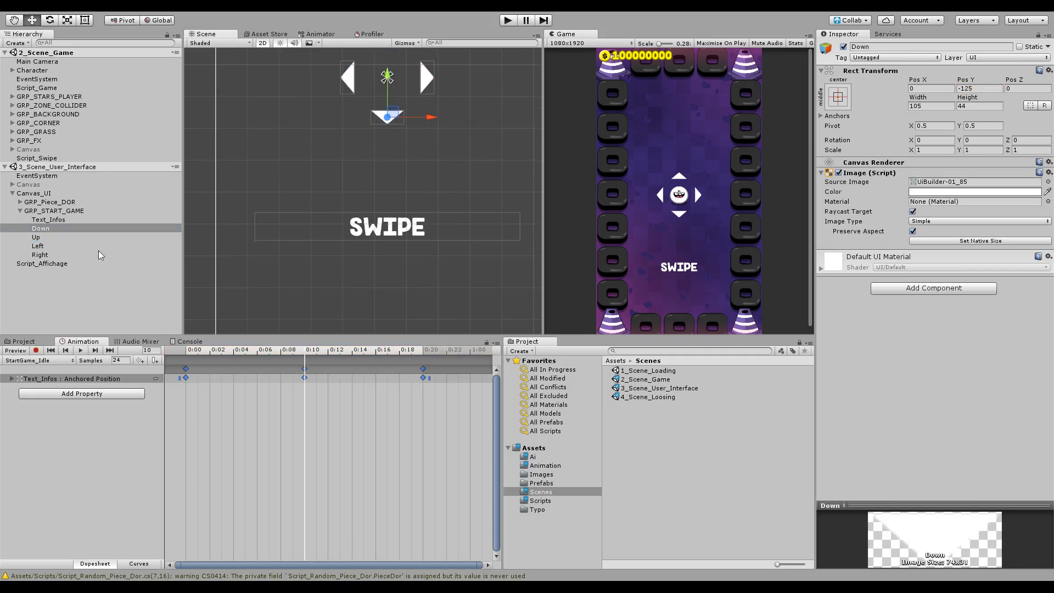
pyautogui.moveTo(374, 158); pyautogui.dragTo(365, 215, button='middle')
pyautogui.moveTo(204, 351); pyautogui.dragTo(185, 350)
pyautogui.moveTo(440, 180); pyautogui.dragTo(408, 257, button='middle')
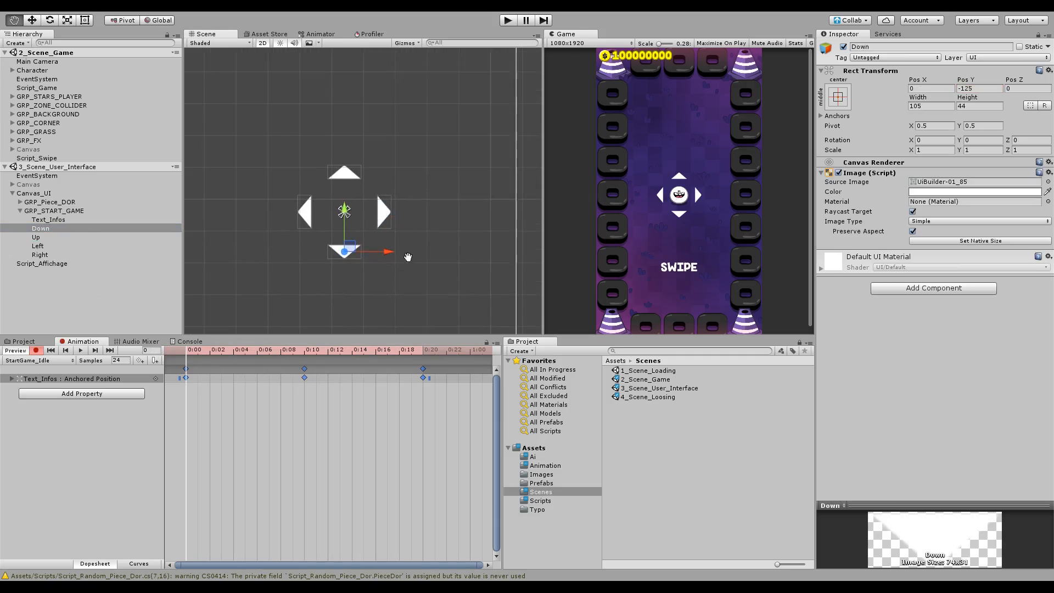
pyautogui.click(209, 350)
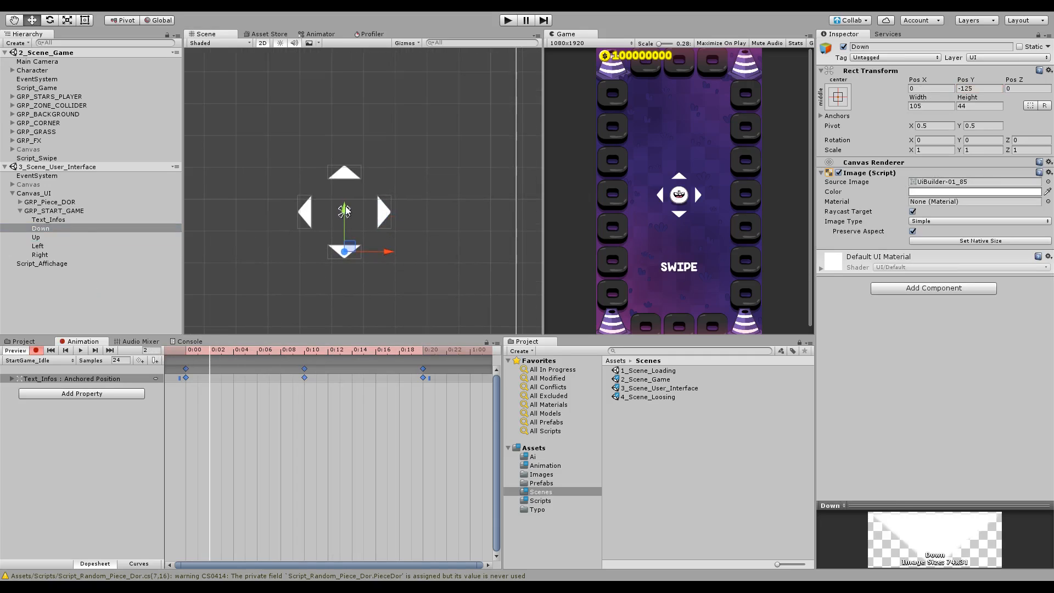
pyautogui.moveTo(346, 210); pyautogui.dragTo(345, 221)
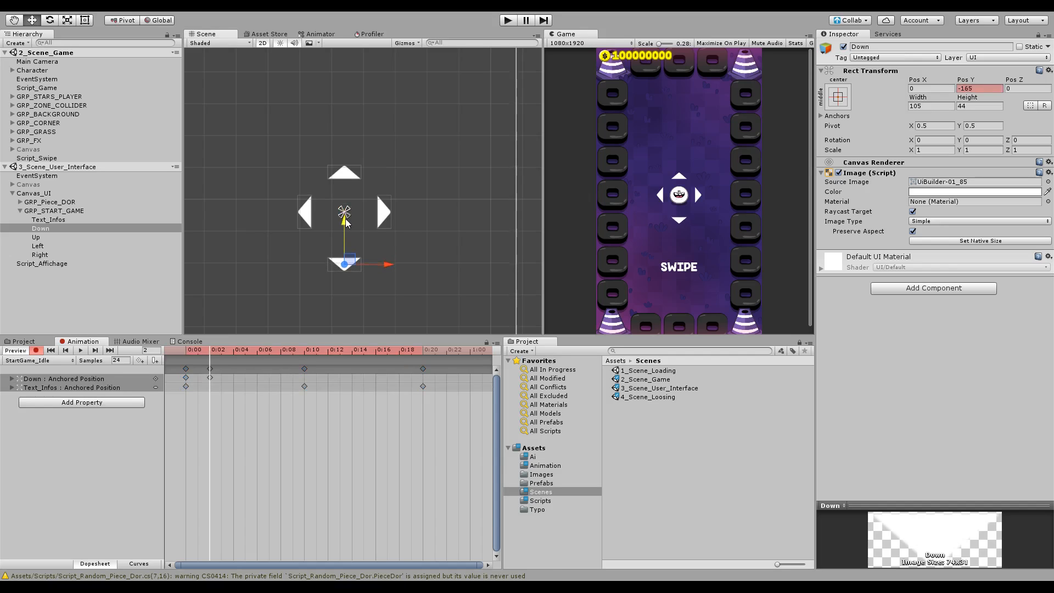
# Copy the Down arrow's first keyframe to frame 4 and preview the animation
pyautogui.click(186, 378)
pyautogui.hotkey('ctrl', 'c')
pyautogui.click(234, 353)
pyautogui.hotkey('ctrl', 'v')
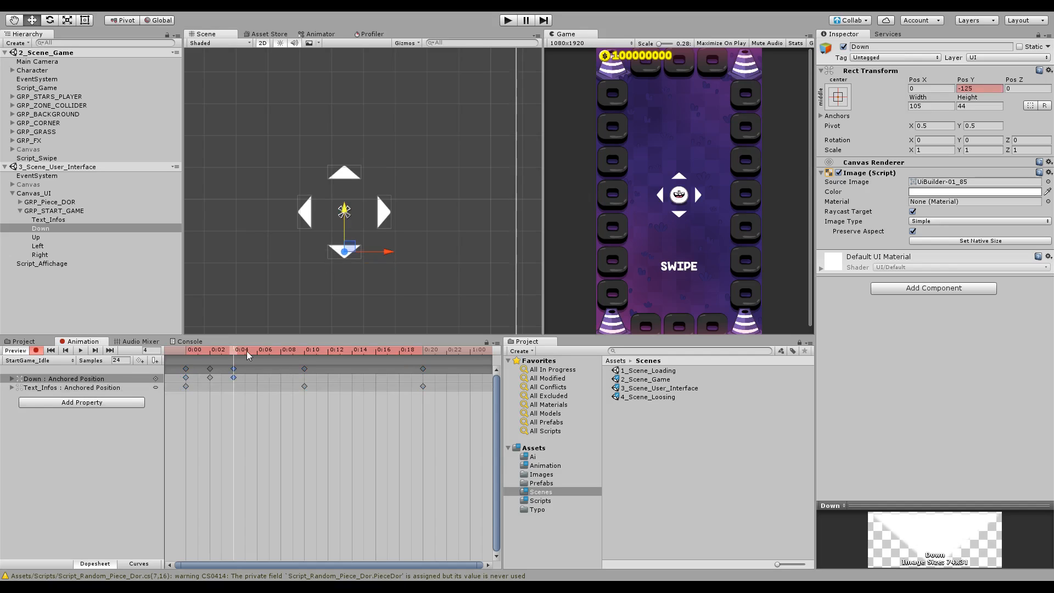
pyautogui.moveTo(222, 352); pyautogui.dragTo(88, 351)
pyautogui.click(83, 351)
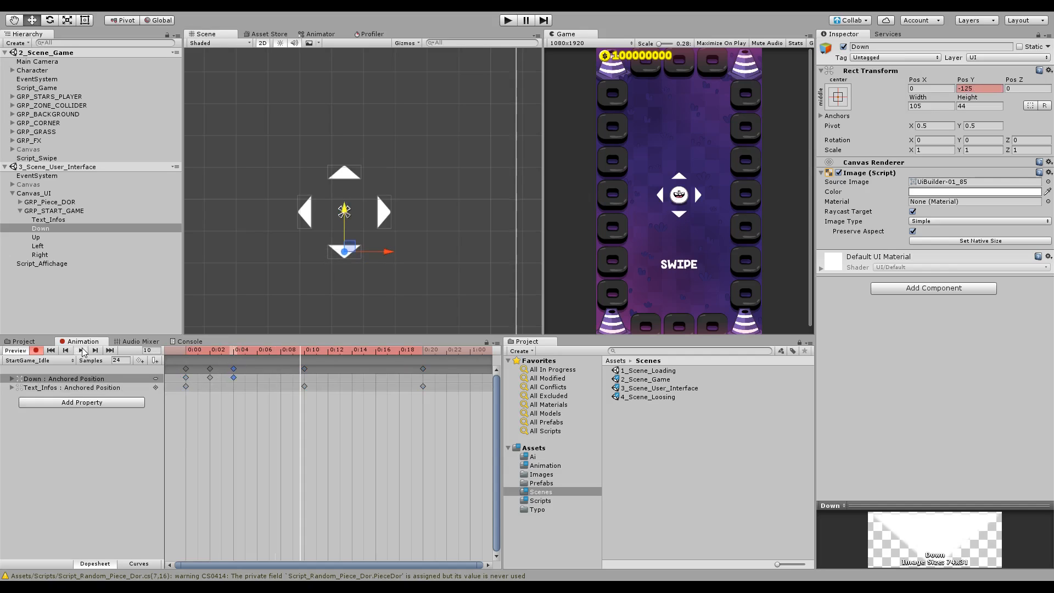
# Record a keyframe for the Up arrow at frame 6 with Pos Y 167, matching the Down arrow's offset
pyautogui.click(233, 352)
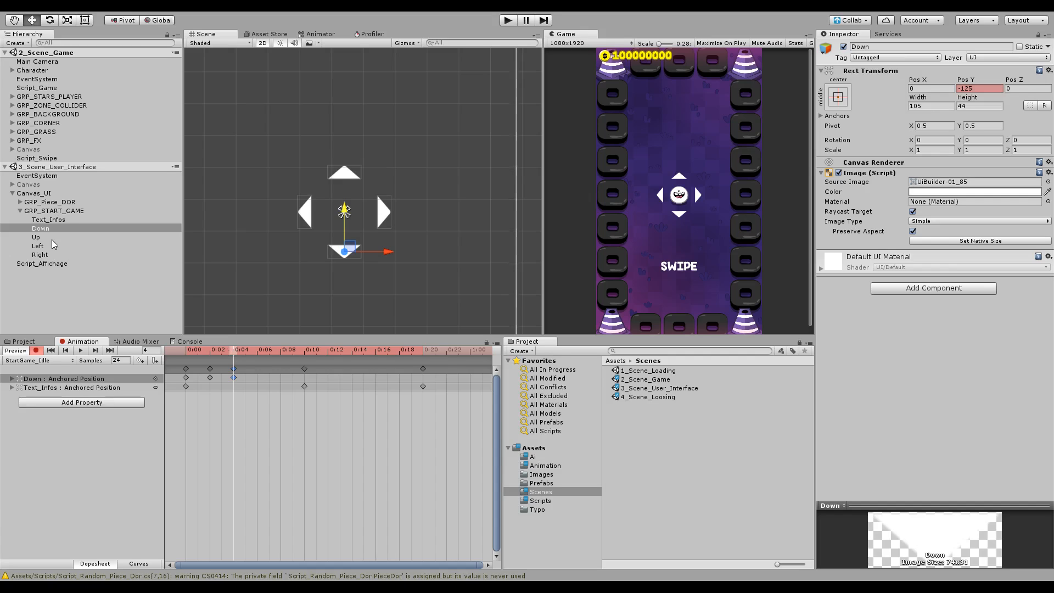
pyautogui.click(37, 237)
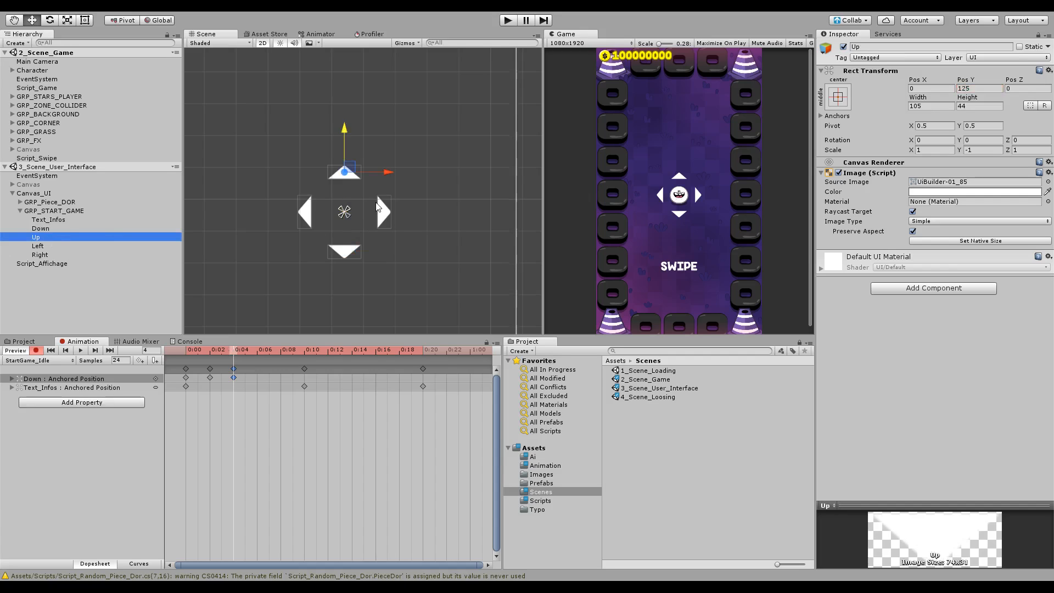
pyautogui.click(258, 352)
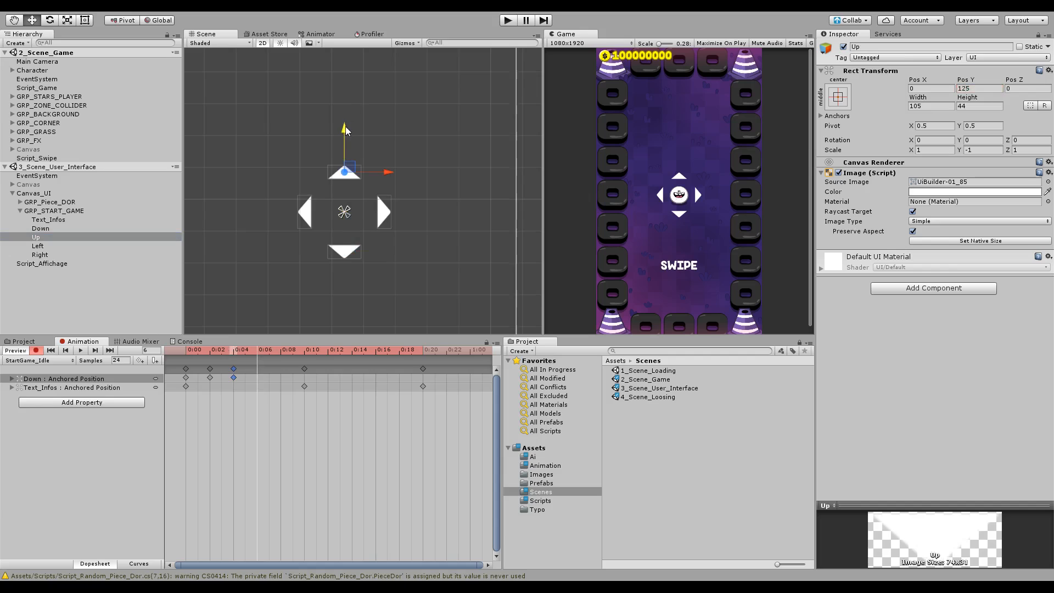
pyautogui.click(210, 352)
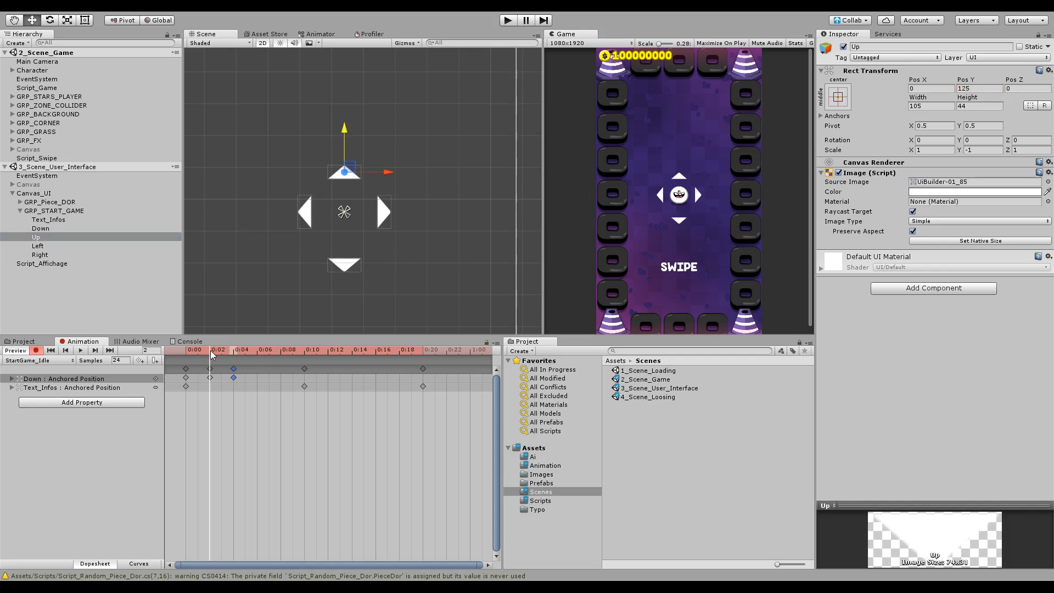
pyautogui.click(61, 228)
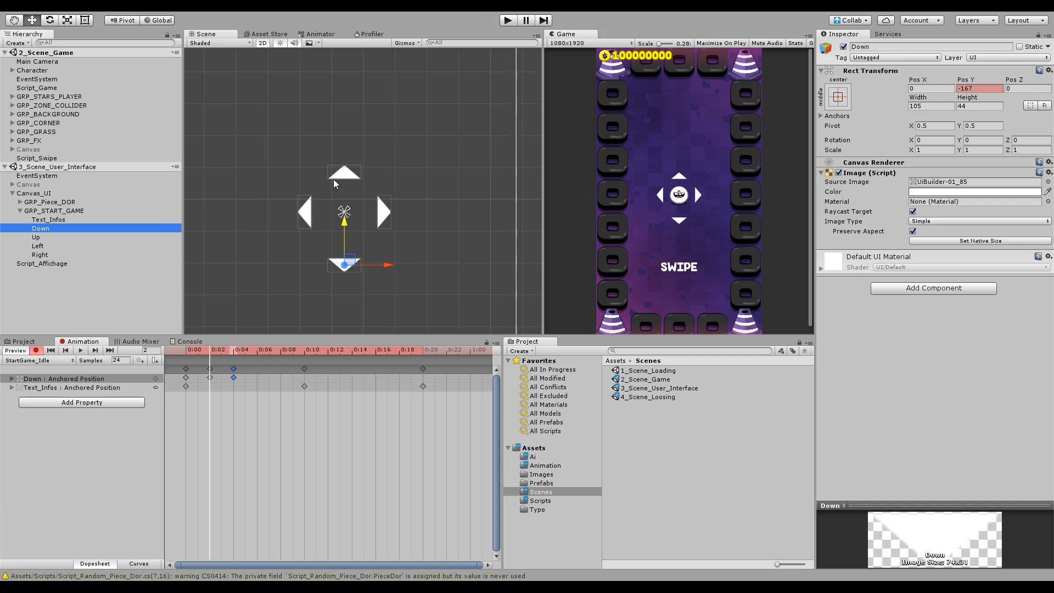
pyautogui.click(36, 237)
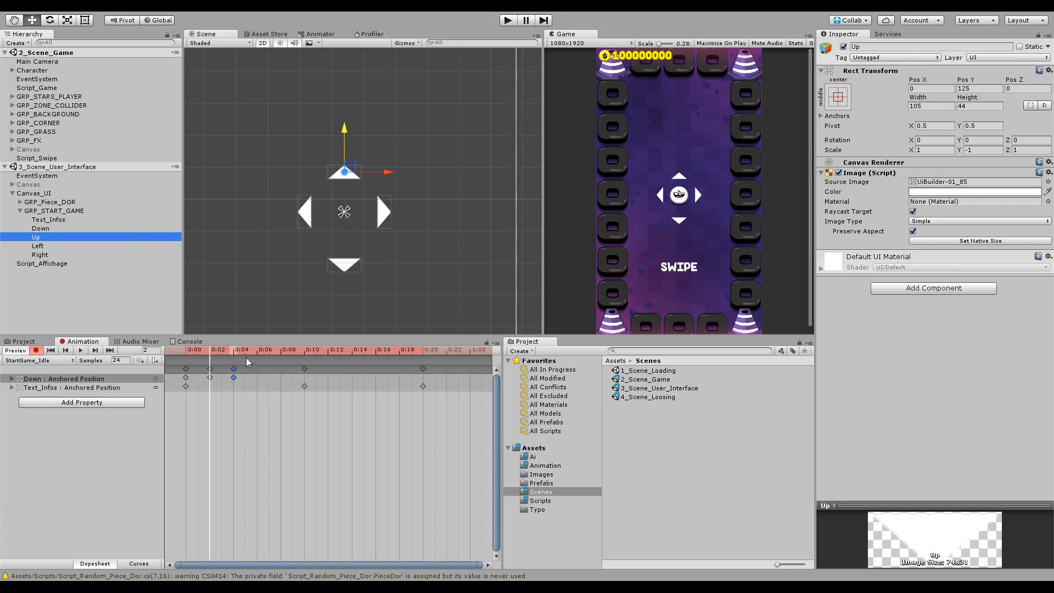
pyautogui.click(262, 351)
pyautogui.write('167')
pyautogui.press('Return')
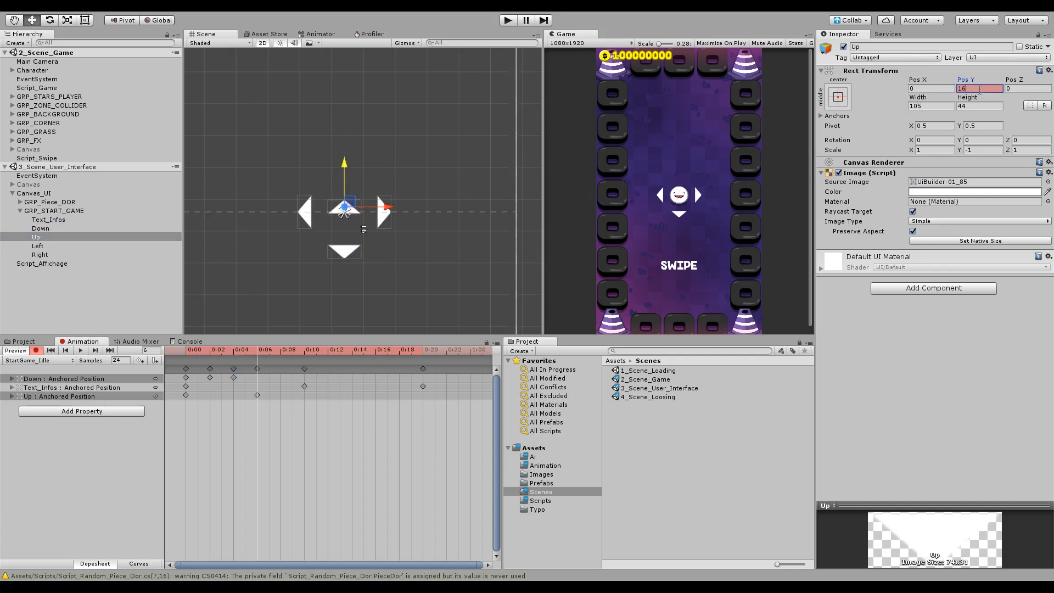
# Move the Up arrow's first keyframe to frame 4, copy it to frame 8 and preview the animation
pyautogui.moveTo(187, 399); pyautogui.dragTo(232, 397)
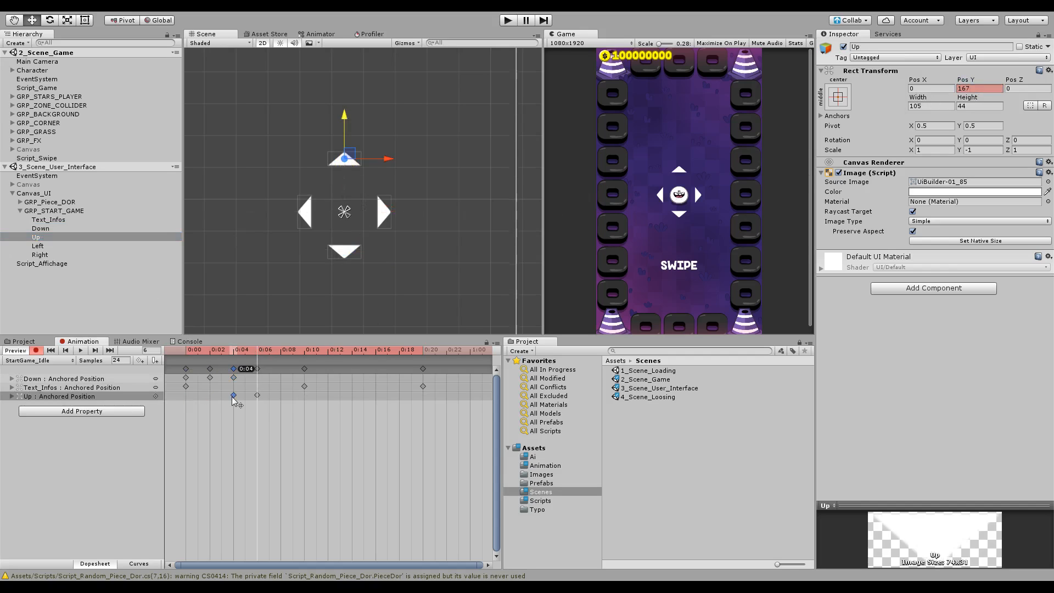
pyautogui.click(281, 350)
pyautogui.hotkey('ctrl', 'v')
pyautogui.moveTo(279, 351); pyautogui.dragTo(178, 364)
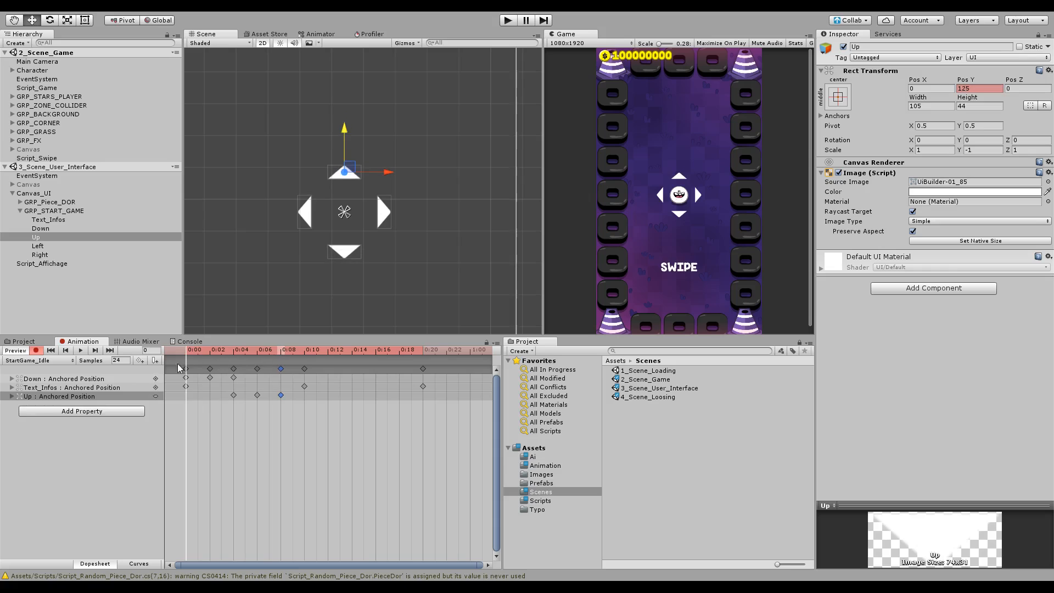
pyautogui.click(80, 350)
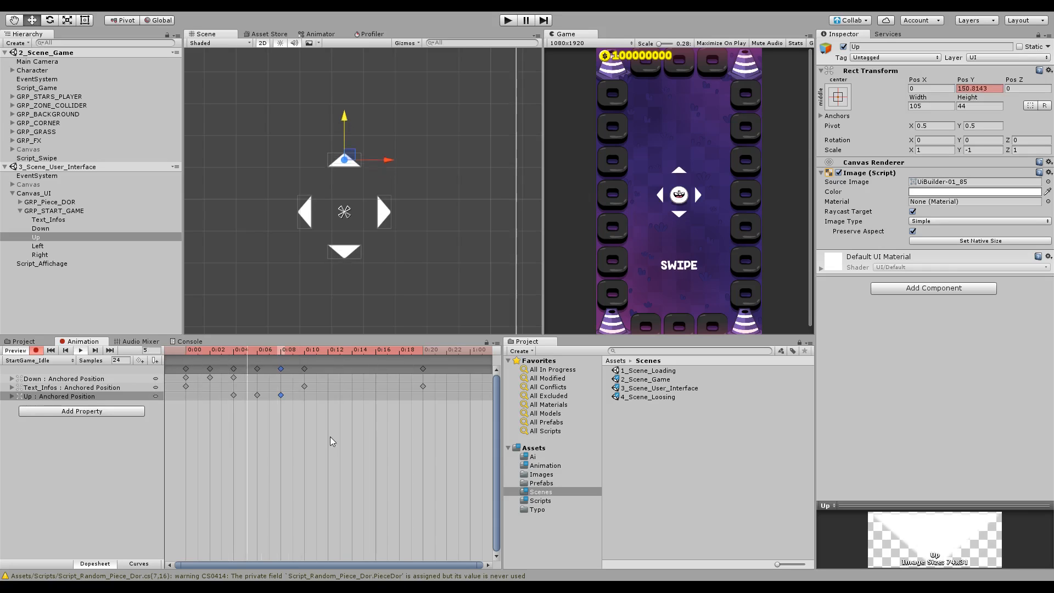
# Shift the Up arrow's three keyframes to frames 10, 12 and 14
pyautogui.moveTo(315, 434); pyautogui.dragTo(306, 400)
pyautogui.press('space')
pyautogui.click(349, 450)
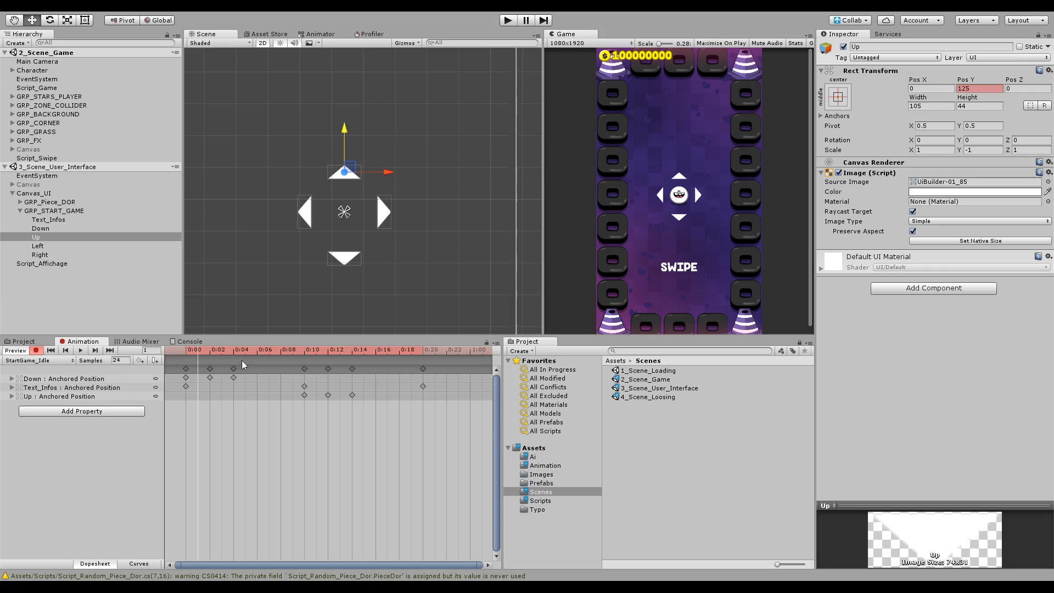
# Record a keyframe for the Left arrow at frame 6 with the arrow moved outward to Pos X -198
pyautogui.click(234, 350)
pyautogui.click(45, 246)
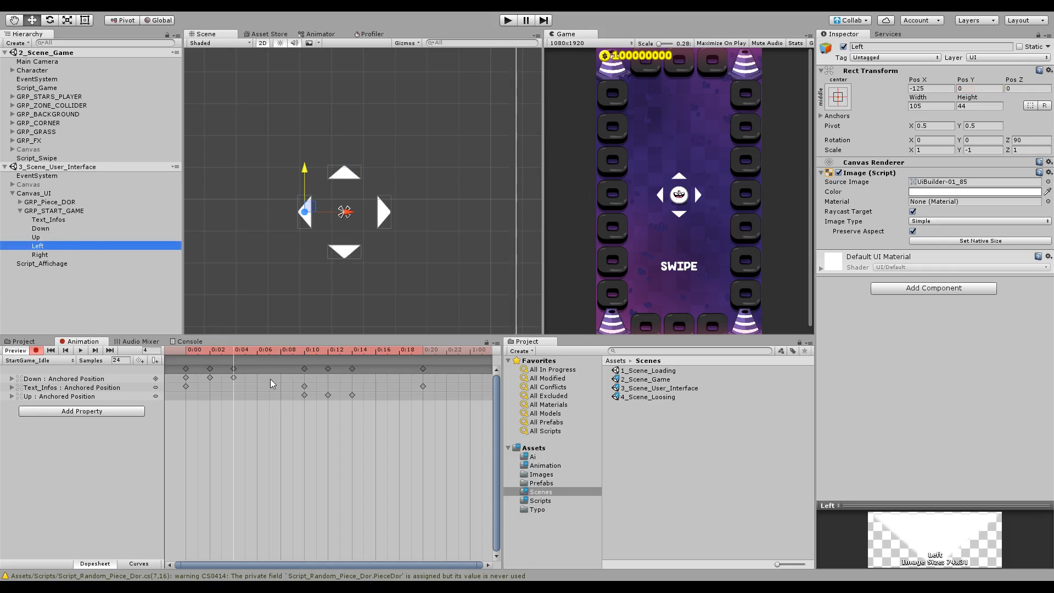
pyautogui.click(259, 354)
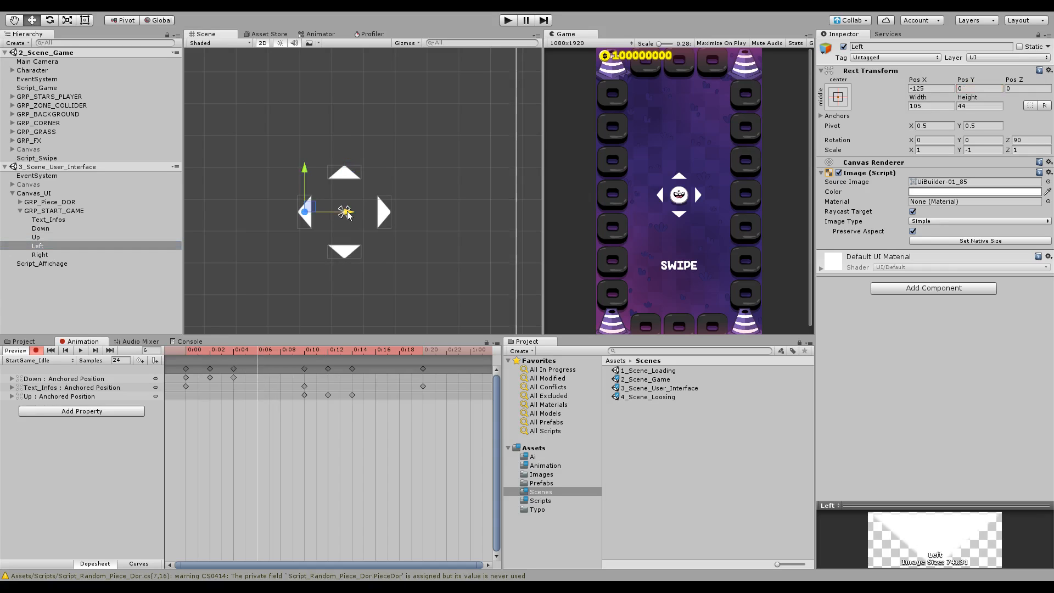
pyautogui.moveTo(347, 214); pyautogui.dragTo(323, 214)
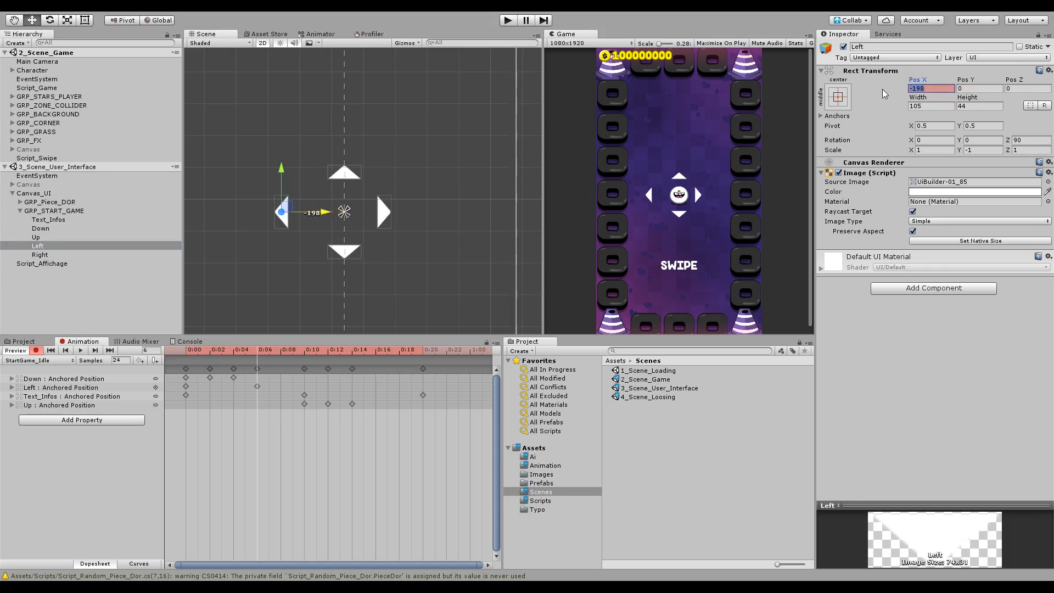
# Move the Left arrow's first keyframe to frame 4, copy it to frame 8, and shift Up's keyframes to frames 8, 10 and 12
pyautogui.click(186, 387)
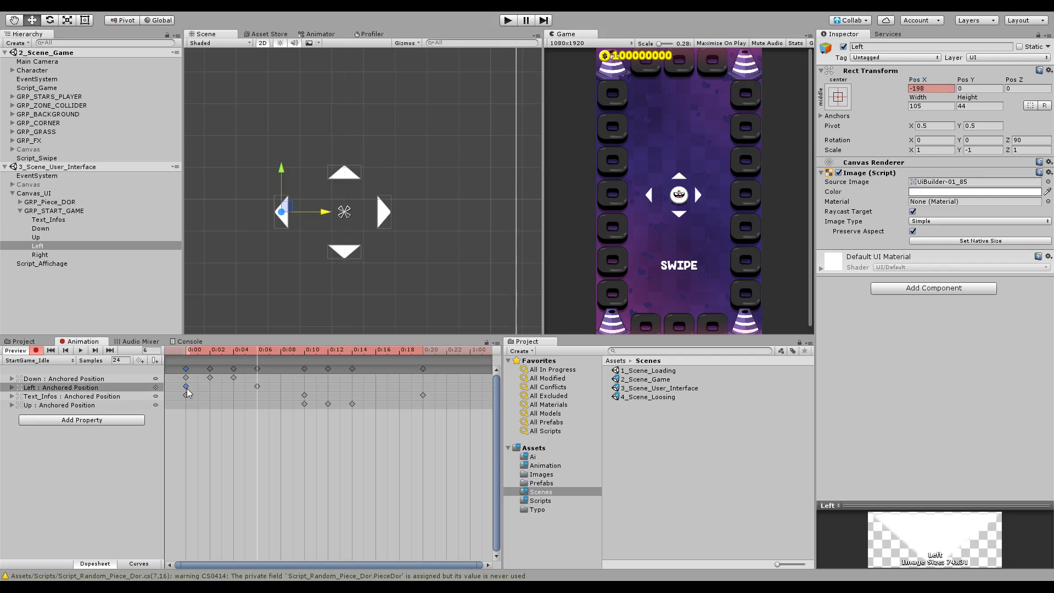
pyautogui.click(284, 351)
pyautogui.hotkey('ctrl', 'v')
pyautogui.moveTo(305, 411); pyautogui.dragTo(283, 406)
pyautogui.click(300, 433)
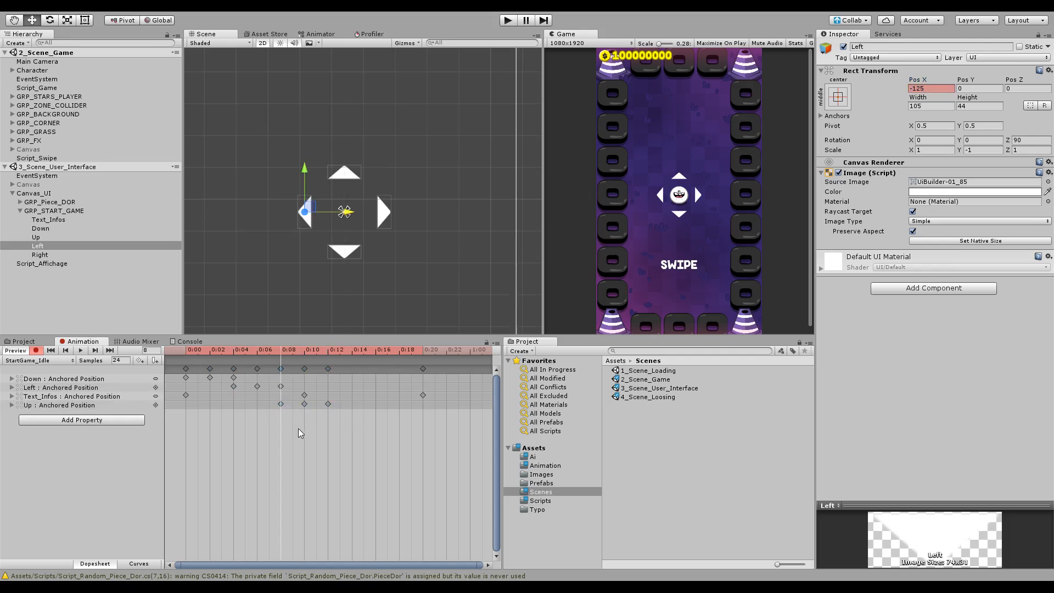
# Record a keyframe for the Right arrow at frame 14 with Pos X 198
pyautogui.click(327, 352)
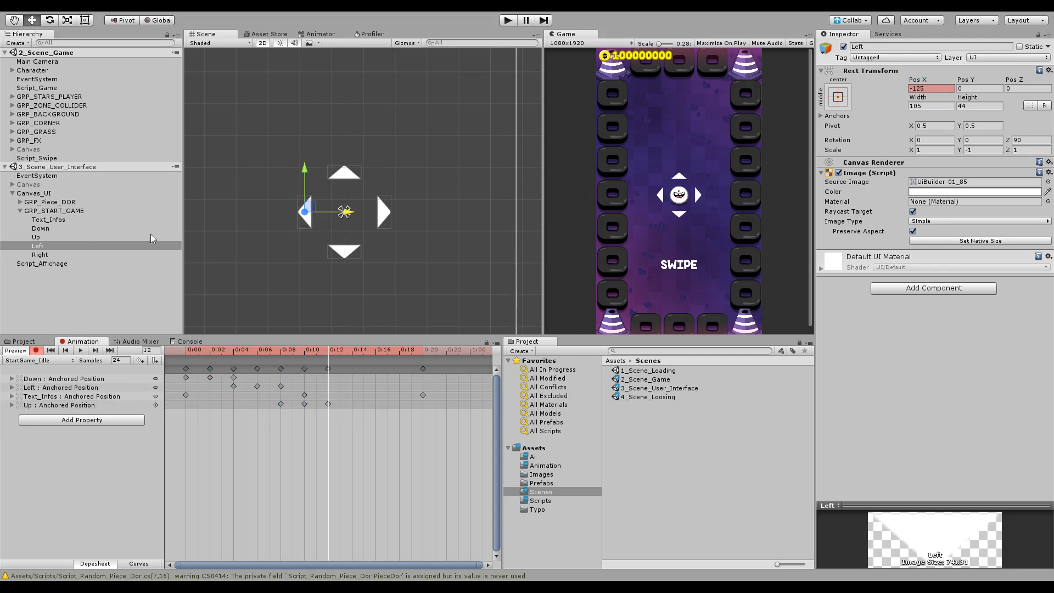
pyautogui.click(39, 254)
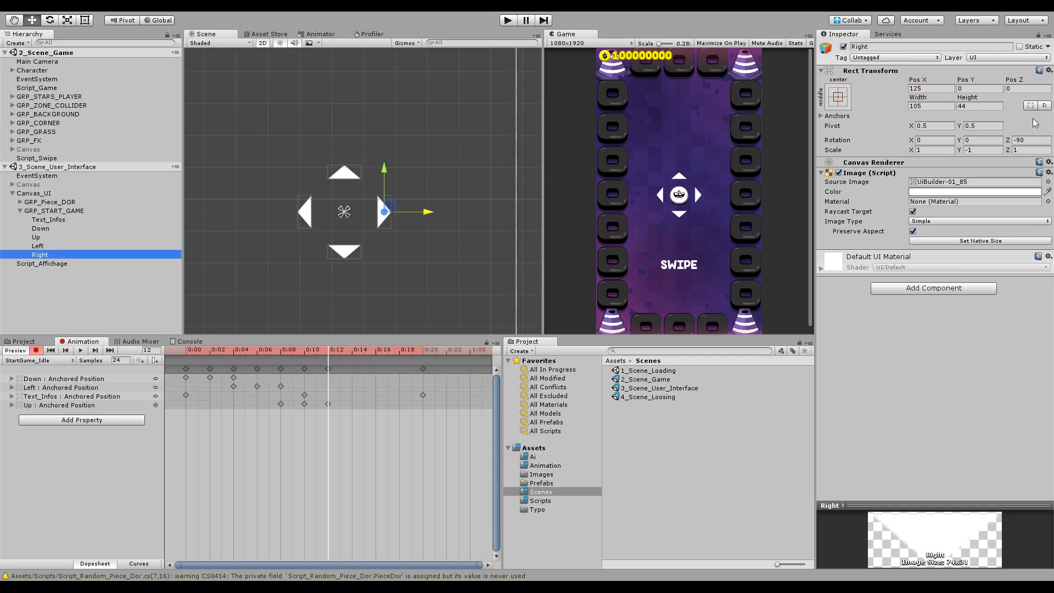
pyautogui.click(353, 351)
pyautogui.write('198')
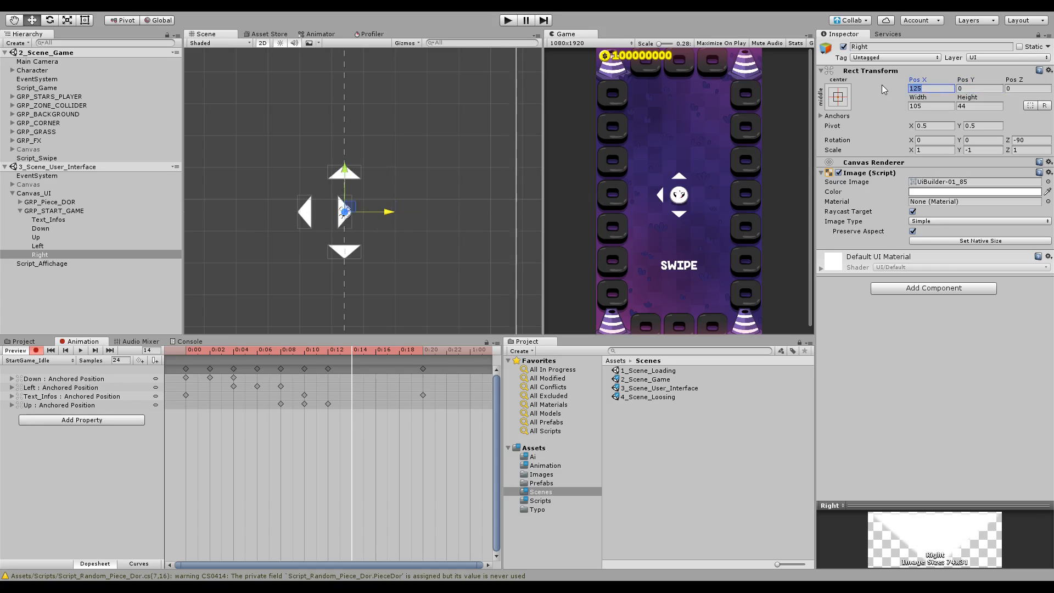
# Move the Right arrow's first keyframe to frame 12, copy it to frame 16 and preview all four arrows
pyautogui.click(186, 395)
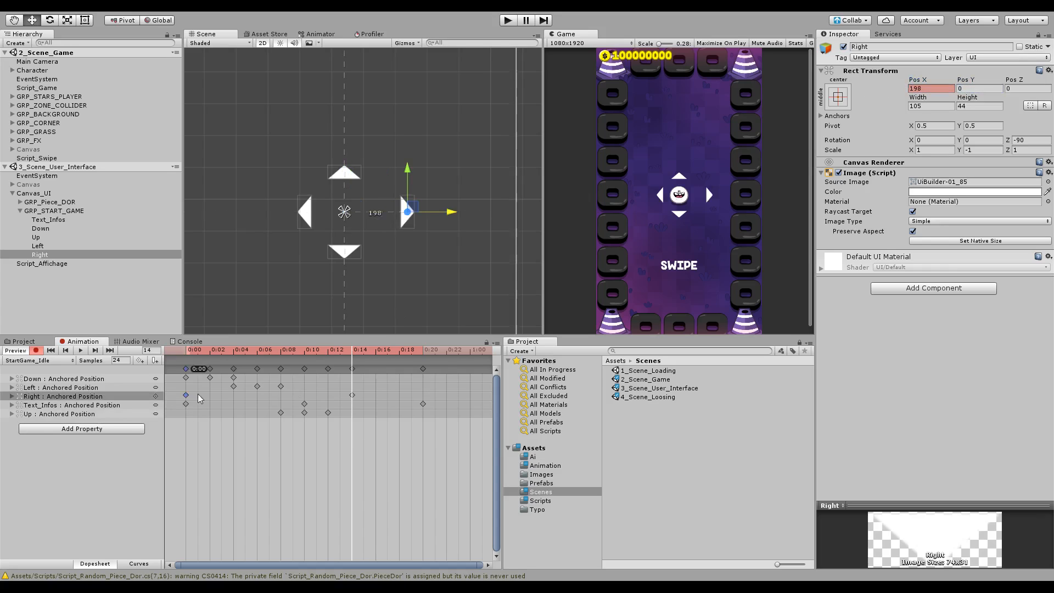
pyautogui.click(376, 349)
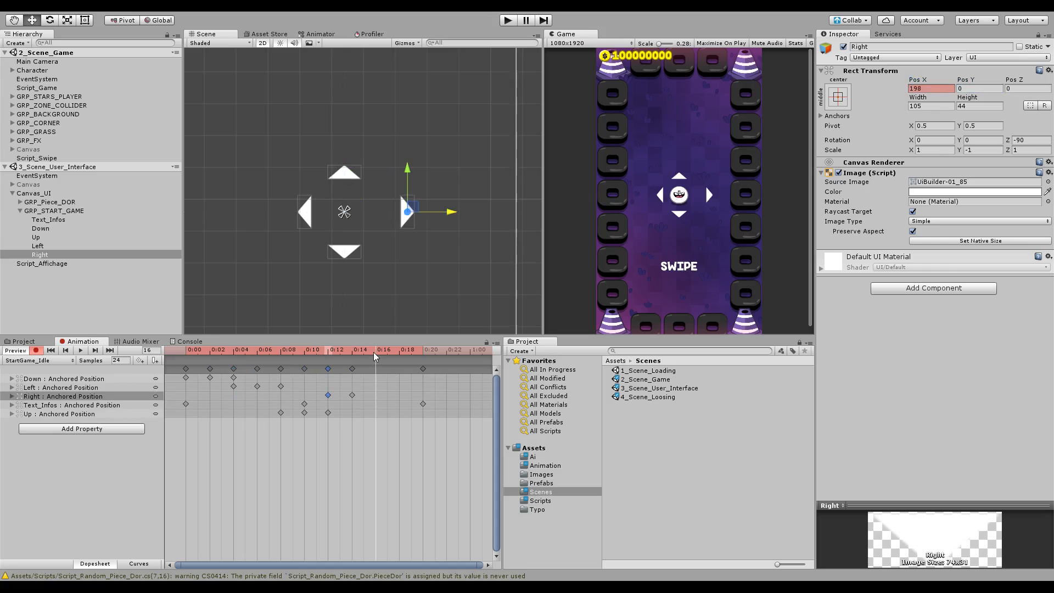
pyautogui.hotkey('ctrl', 'v')
pyautogui.moveTo(375, 350); pyautogui.dragTo(77, 373)
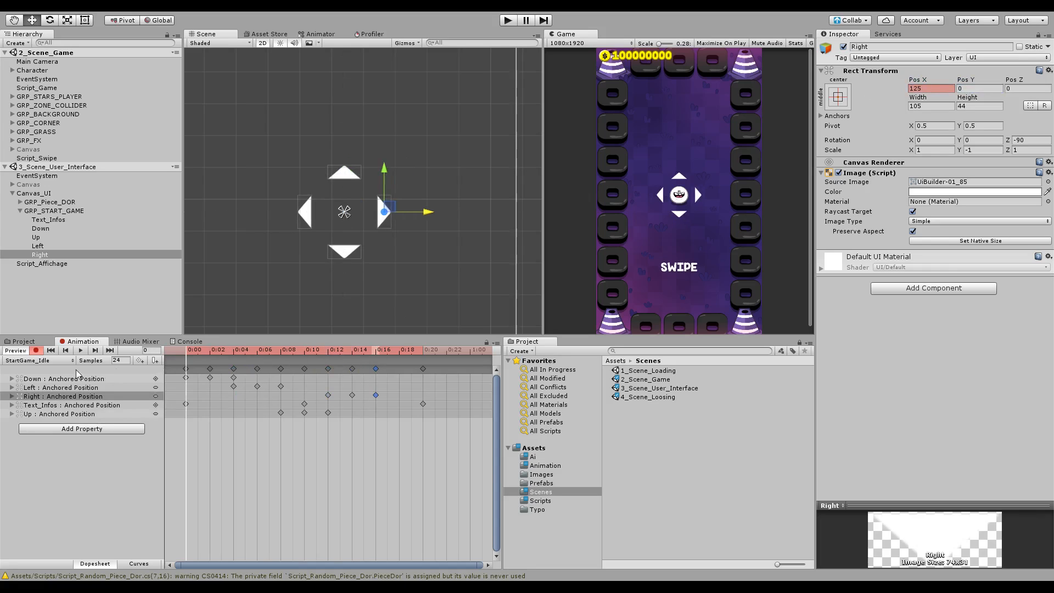
pyautogui.click(80, 350)
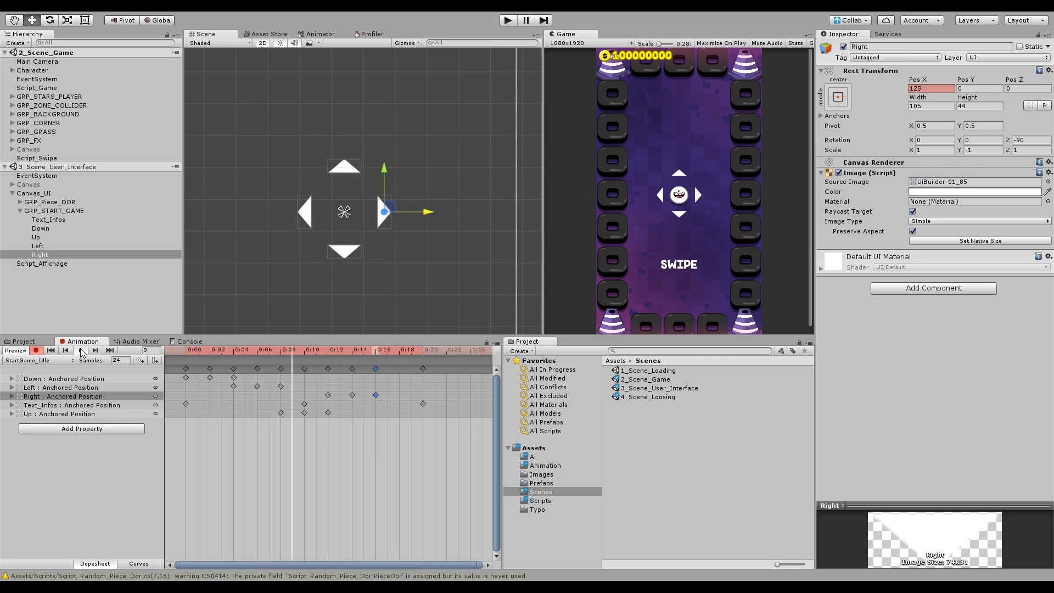
pyautogui.click(81, 351)
pyautogui.moveTo(332, 224); pyautogui.dragTo(343, 215, button='middle')
pyautogui.moveTo(398, 275); pyautogui.dragTo(378, 286, button='middle')
# Spread the arrow keyframes: Down ending at frame 5, Left at 5, 7, 10, Up at 10, 12, 15, and Right at 15, 17, 20
pyautogui.click(291, 430)
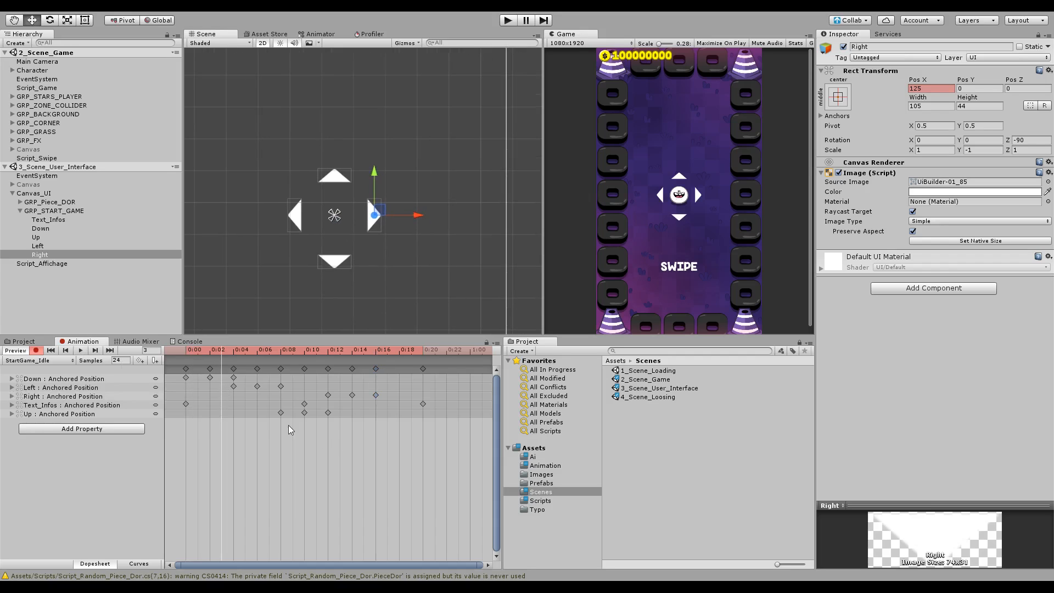
pyautogui.moveTo(279, 385); pyautogui.dragTo(330, 419)
pyautogui.keyDown('shift'); pyautogui.moveTo(381, 397); pyautogui.dragTo(412, 390); pyautogui.keyUp('shift')
pyautogui.click(357, 466)
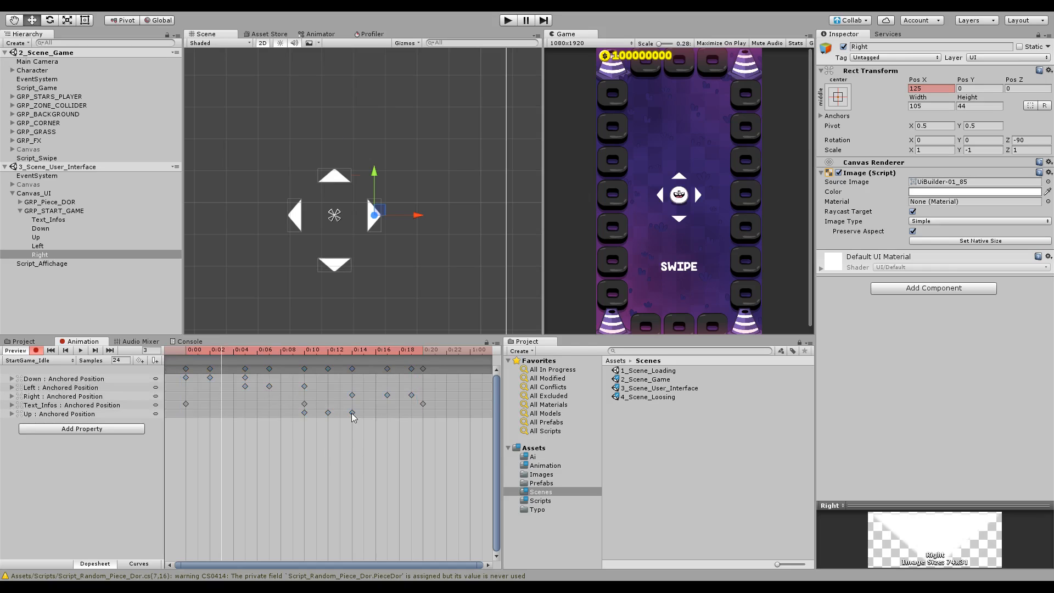
pyautogui.moveTo(352, 413)
pyautogui.mouseDown()
pyautogui.moveTo(363, 413)
pyautogui.moveTo(363, 396)
pyautogui.mouseUp()
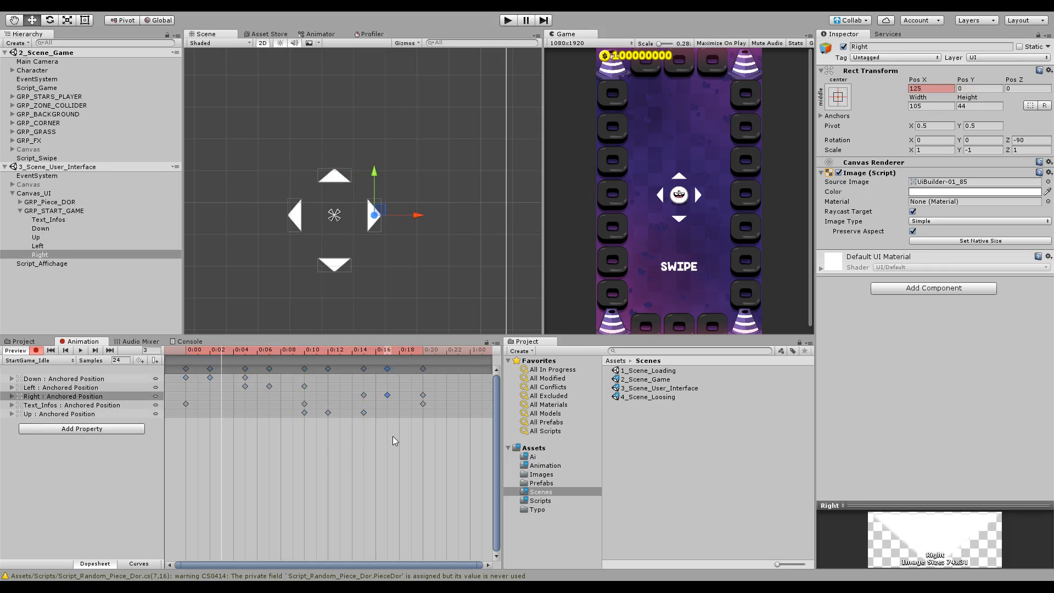
# Move the Right arrow's middle keyframe to frame 18 and preview the animation before and after the change
pyautogui.click(80, 350)
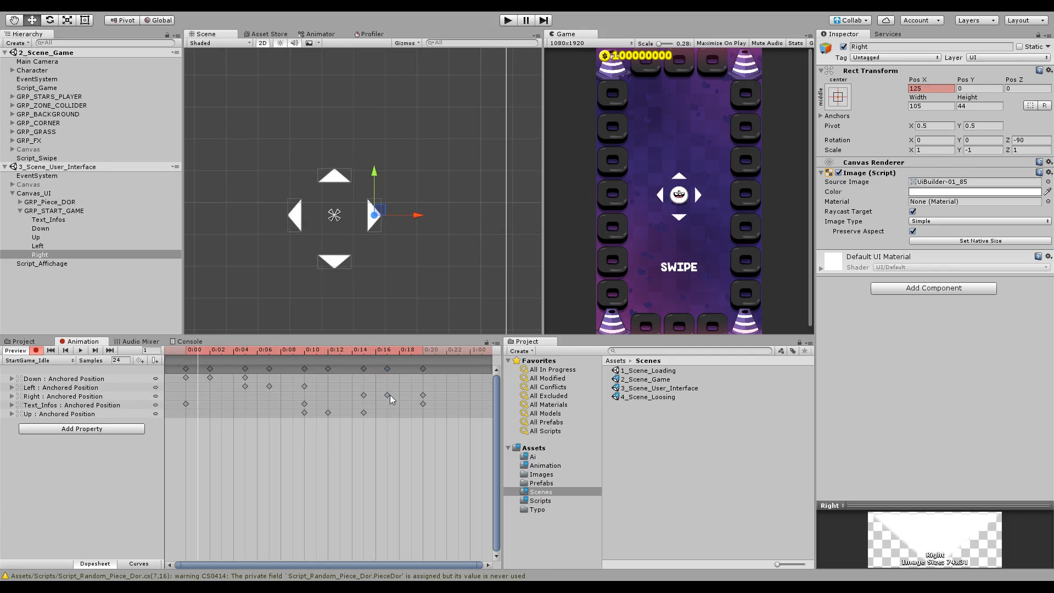
pyautogui.moveTo(388, 396); pyautogui.dragTo(398, 395)
pyautogui.click(80, 350)
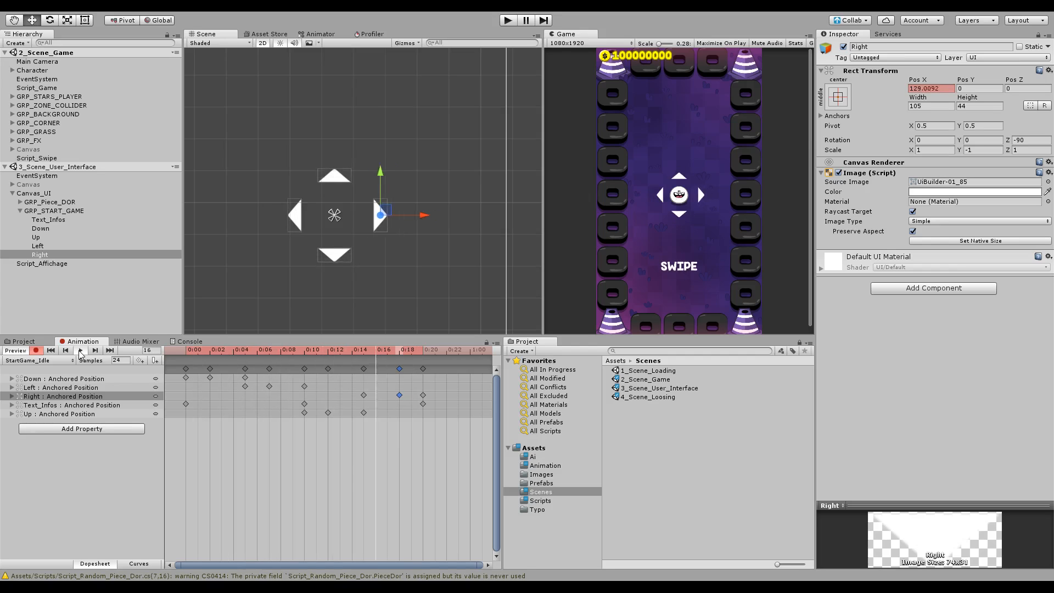
pyautogui.moveTo(313, 200); pyautogui.dragTo(316, 228, button='middle')
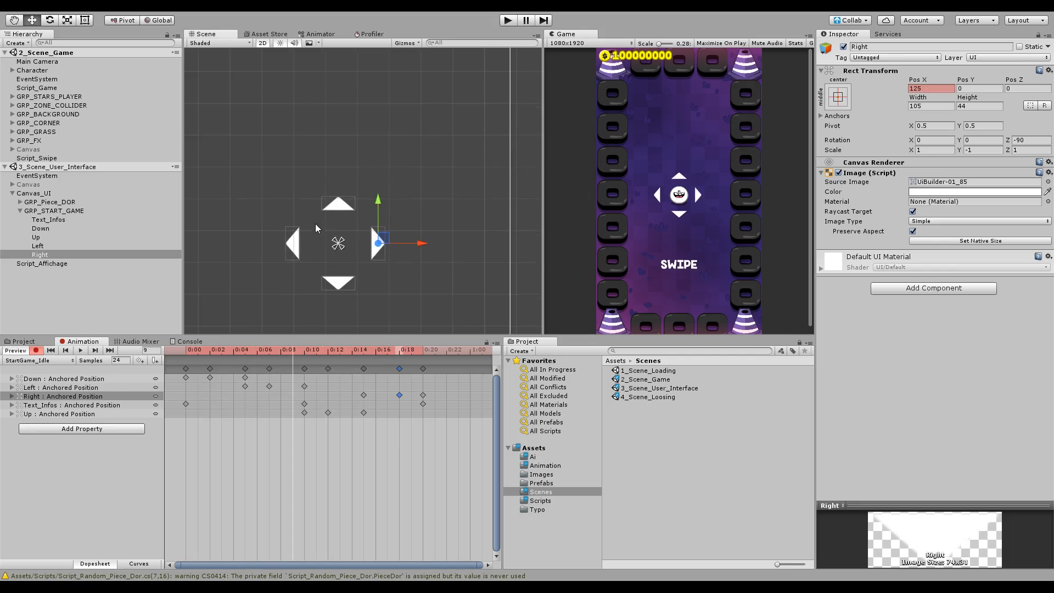
pyautogui.moveTo(315, 298); pyautogui.dragTo(319, 272, button='middle')
# Collapse GRP_START_GAME, open 1_Scene_Loading, run the game and make a first move left to test the swipe screen
pyautogui.click(639, 435)
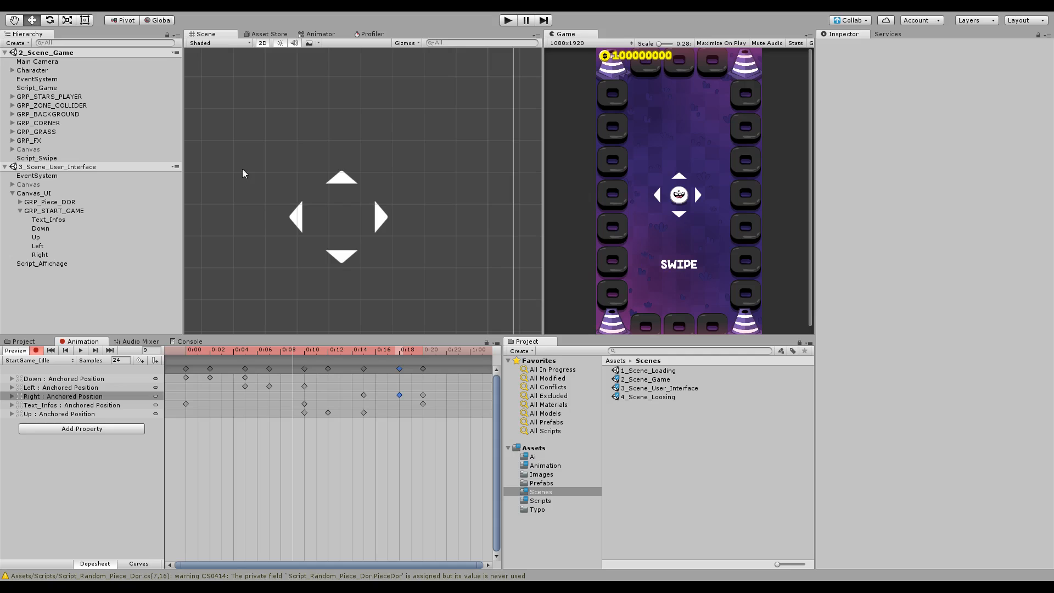
pyautogui.moveTo(242, 169); pyautogui.dragTo(243, 192, button='middle')
pyautogui.click(20, 211)
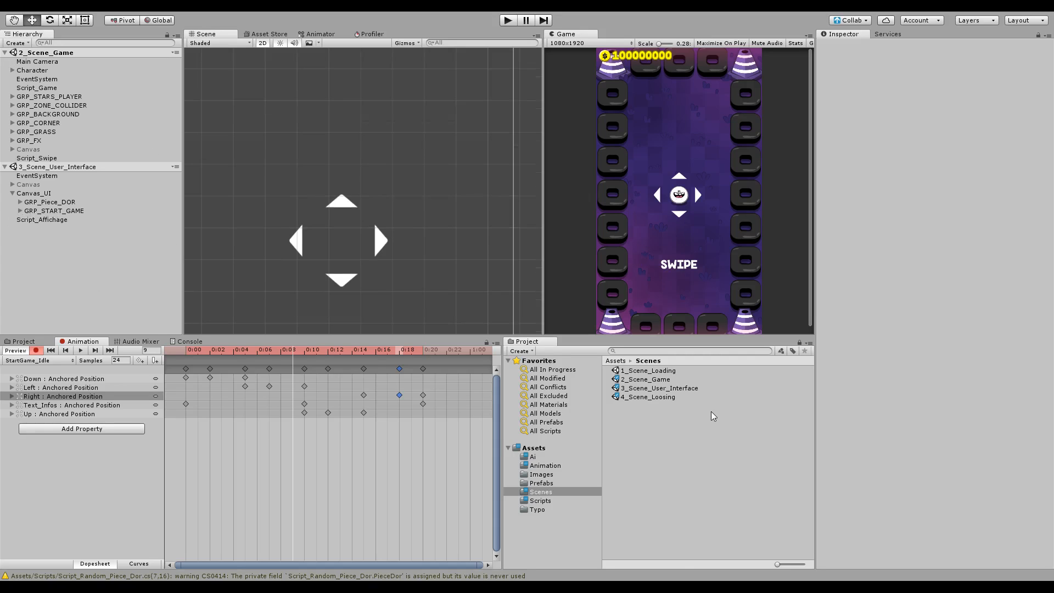
pyautogui.doubleClick(658, 371)
pyautogui.click(508, 20)
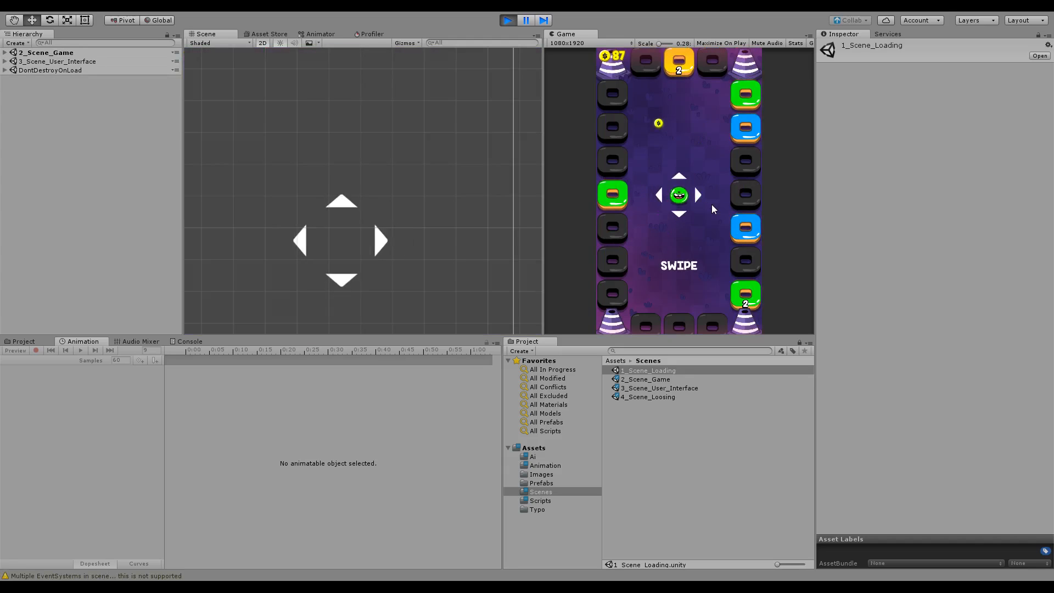
pyautogui.press('Left')
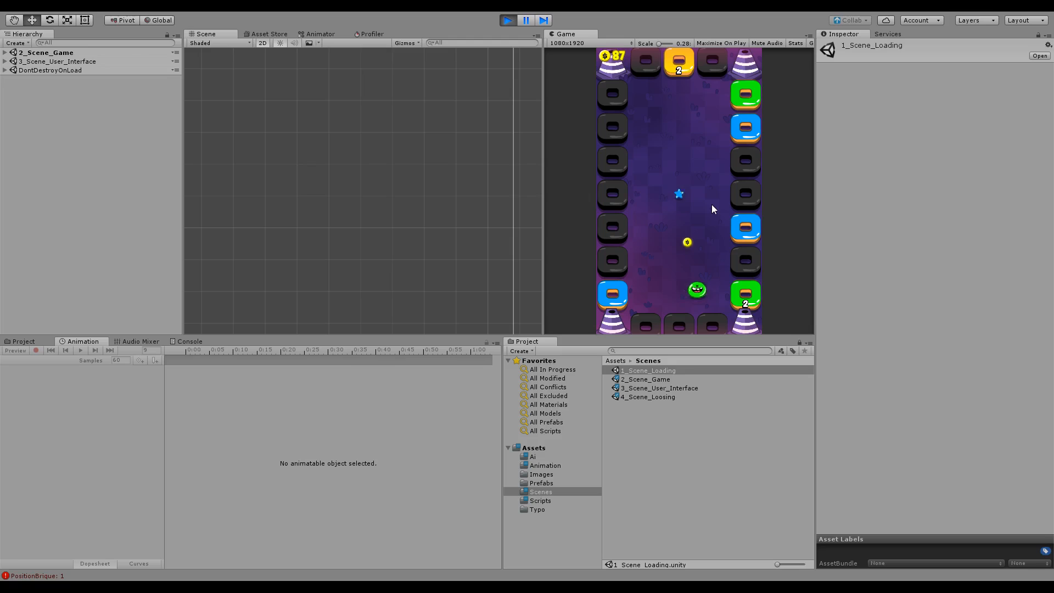
# Play-test the character with up and right moves through to the game-over screen, and stop the game
pyautogui.press('Up')
pyautogui.press('Right')
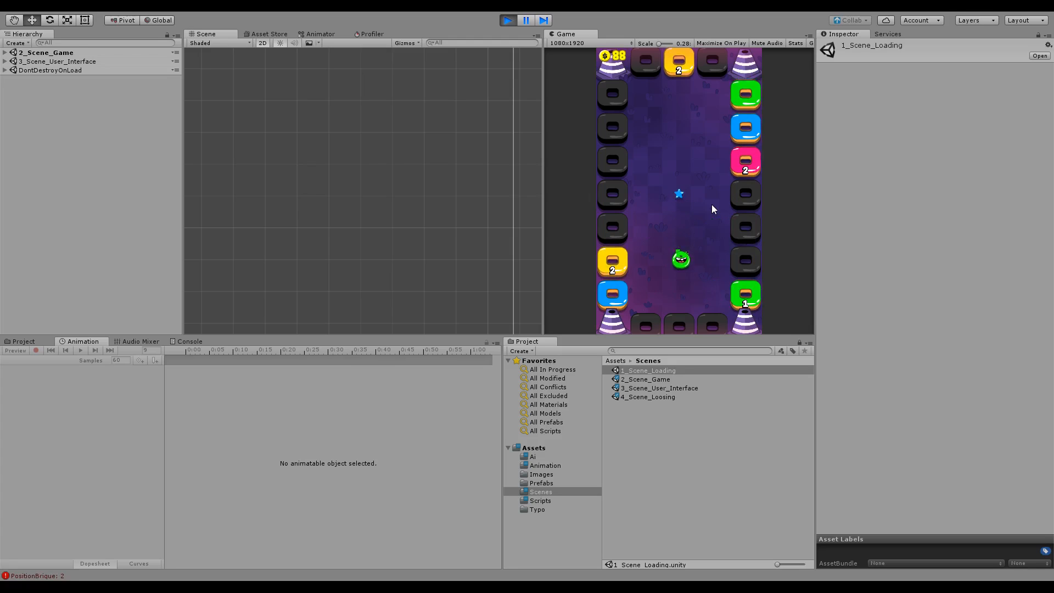
pyautogui.press('Right')
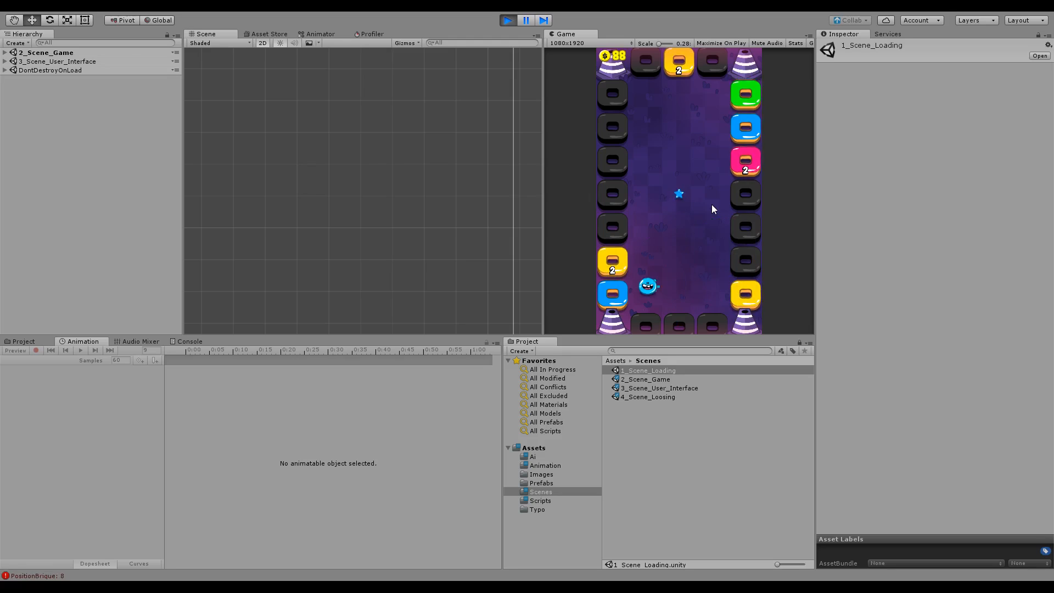
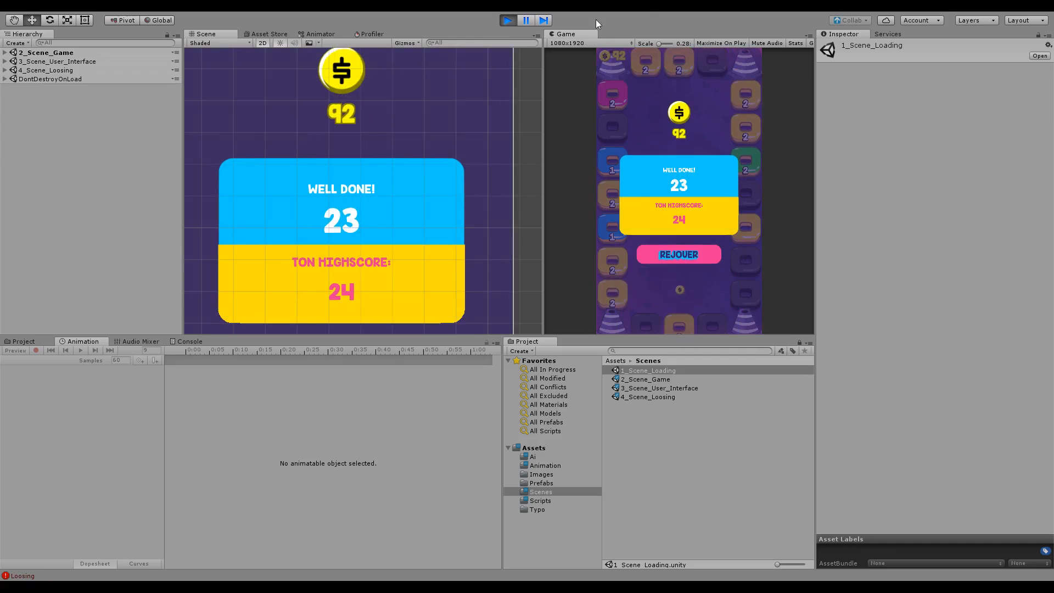
pyautogui.click(508, 20)
# Open 2_Scene_Game and add 3_Scene_User_Interface alongside it in the hierarchy
pyautogui.press('q')
pyautogui.moveTo(318, 199); pyautogui.dragTo(329, 188)
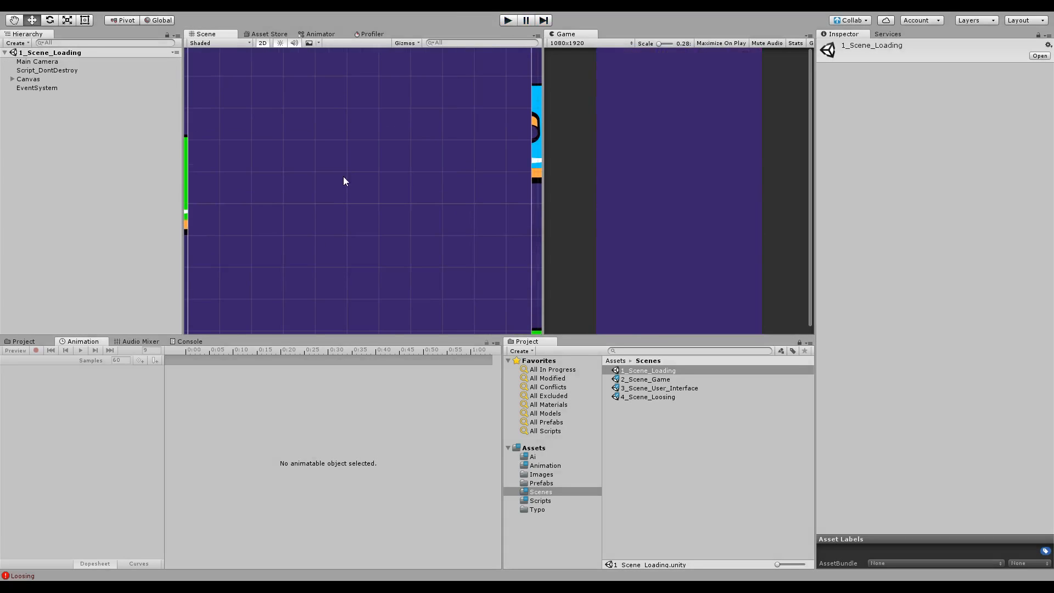
pyautogui.press('w')
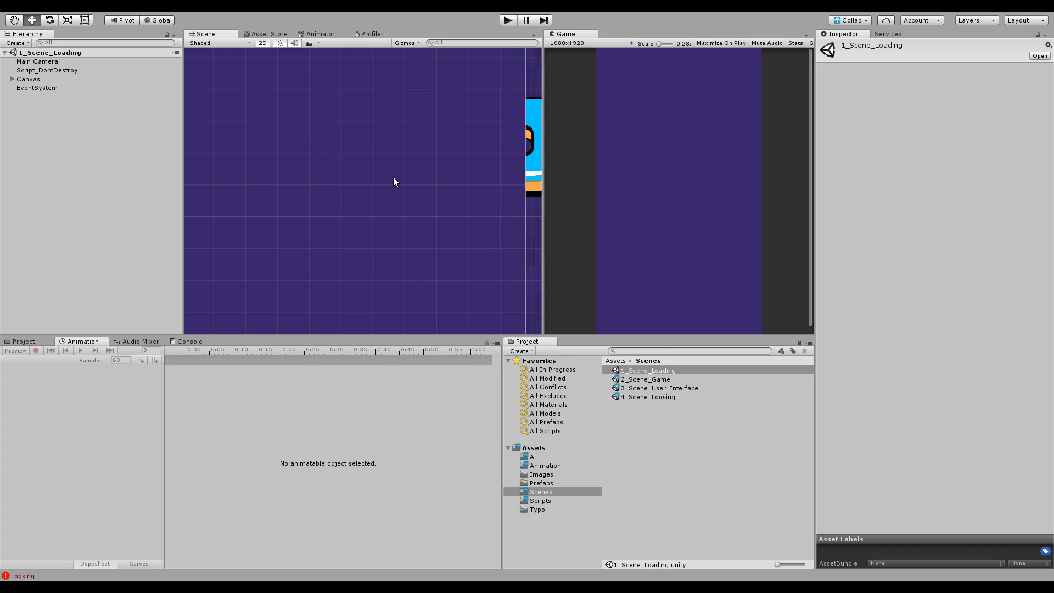
pyautogui.moveTo(449, 228); pyautogui.dragTo(456, 224, button='middle')
pyautogui.doubleClick(645, 379)
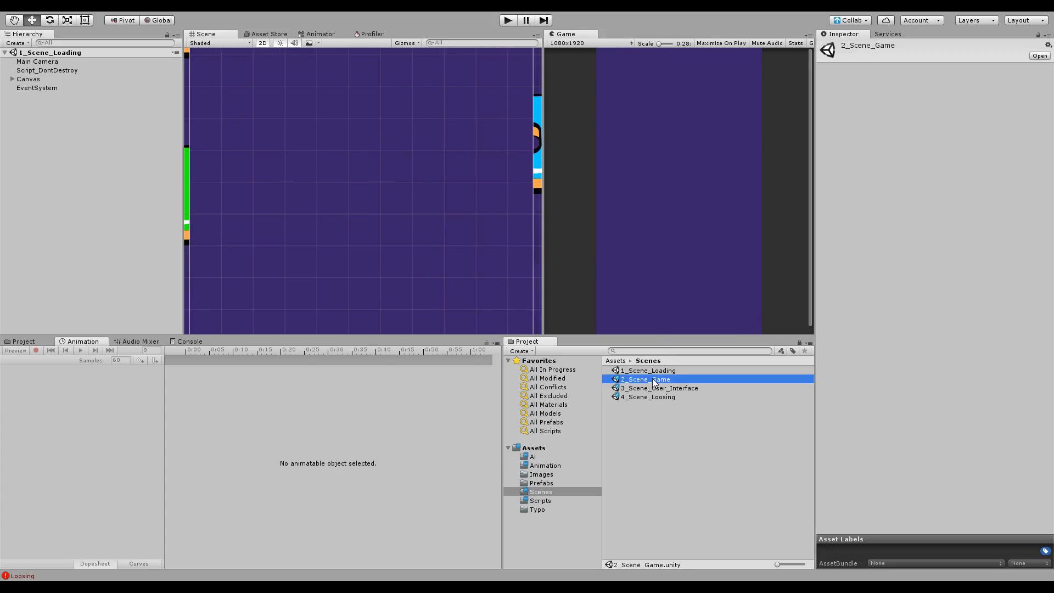
pyautogui.moveTo(425, 181); pyautogui.dragTo(421, 197, button='middle')
pyautogui.click(666, 469)
pyautogui.moveTo(417, 146); pyautogui.dragTo(416, 176, button='middle')
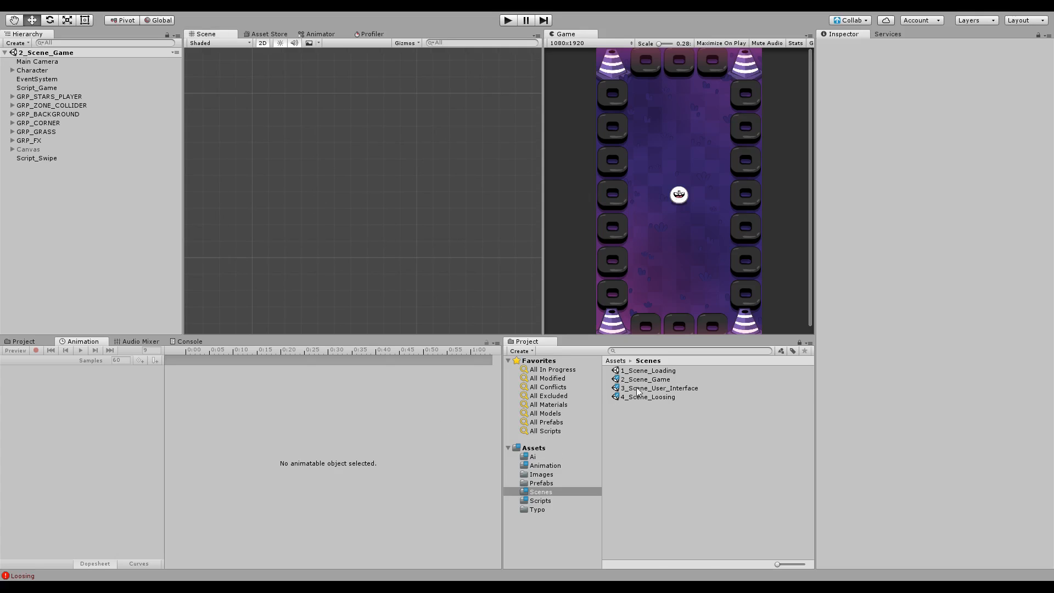
pyautogui.click(693, 388)
pyautogui.moveTo(279, 163); pyautogui.dragTo(281, 171, button='middle')
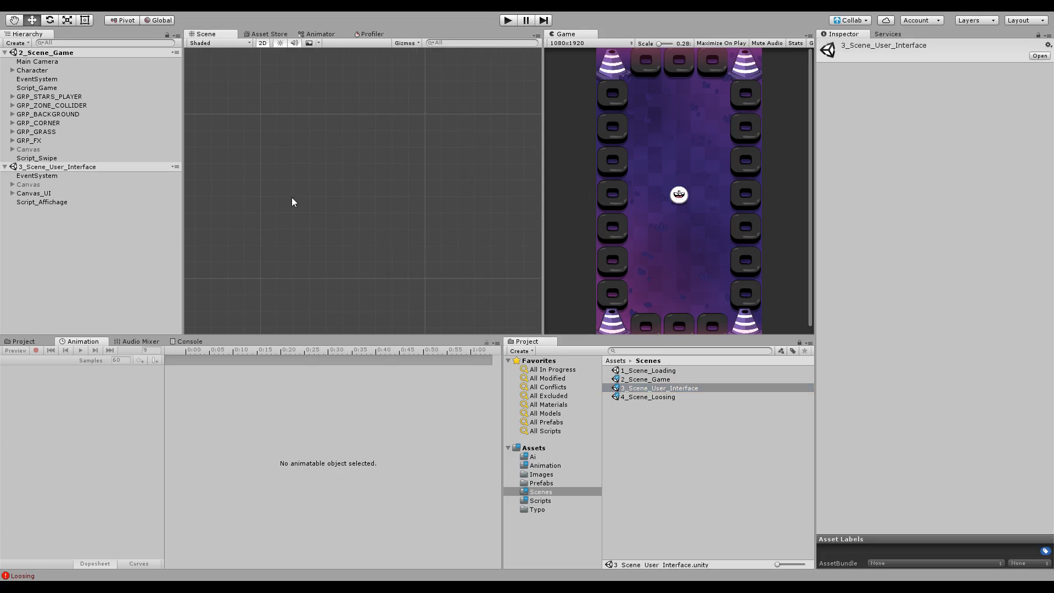
pyautogui.scroll(2, 378, 225)
pyautogui.moveTo(401, 209); pyautogui.dragTo(419, 292, button='middle')
pyautogui.scroll(-3, 439, 268)
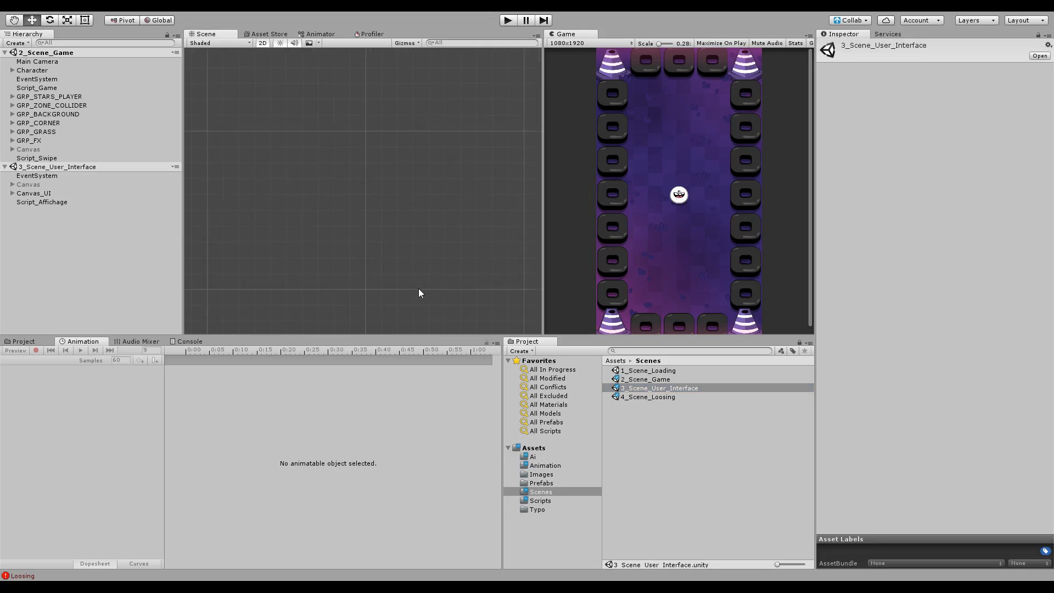
# Create an empty child object under Canvas_UI and name it GRP_TUTO
pyautogui.click(27, 194)
pyautogui.click(11, 193)
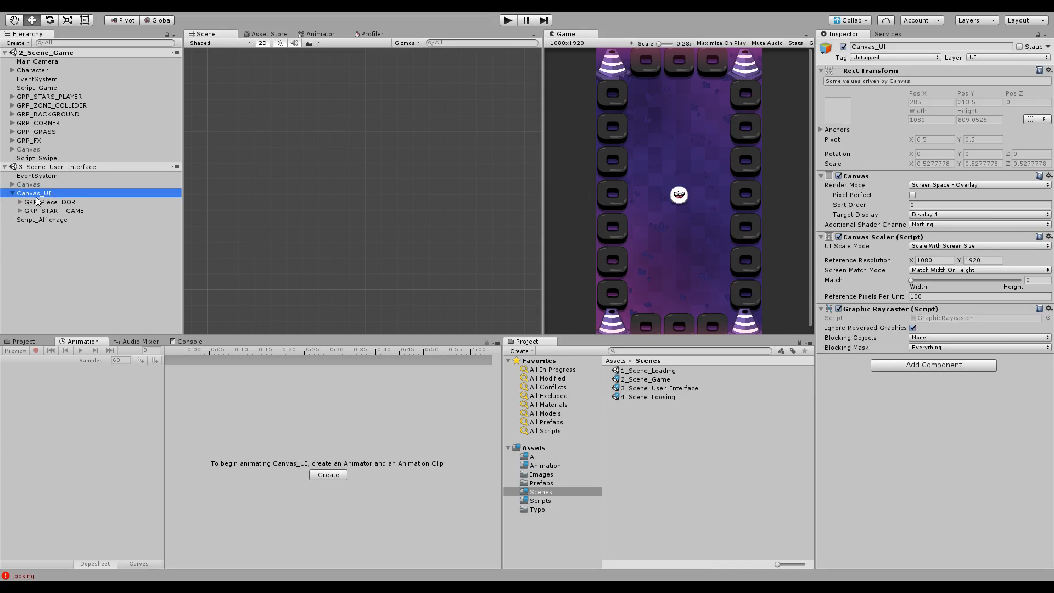
pyautogui.hotkey('alt', 'shift', 'n')
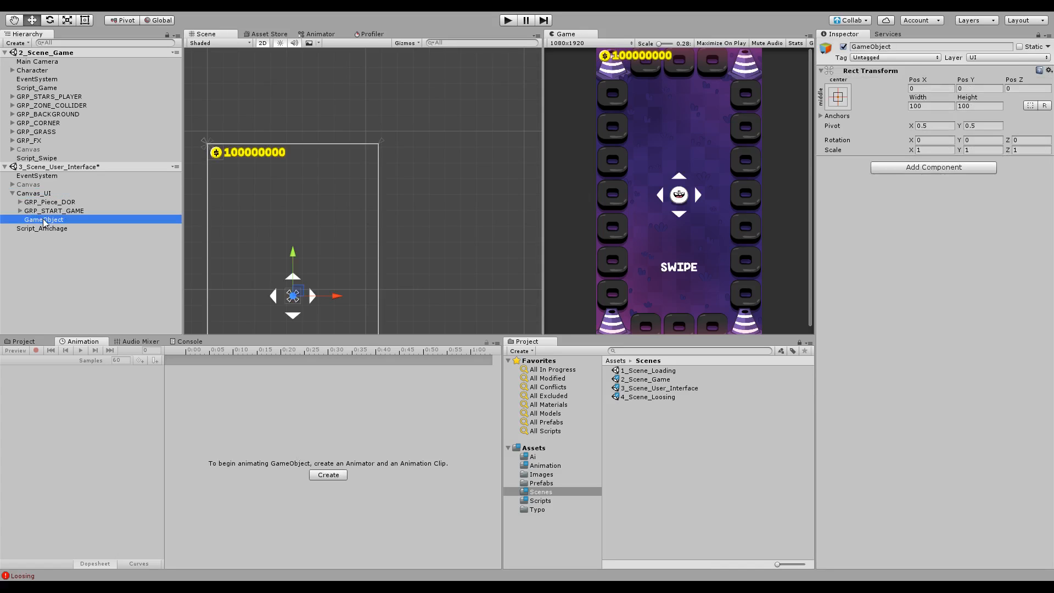
pyautogui.click(44, 220)
pyautogui.write('GRP_TUTO')
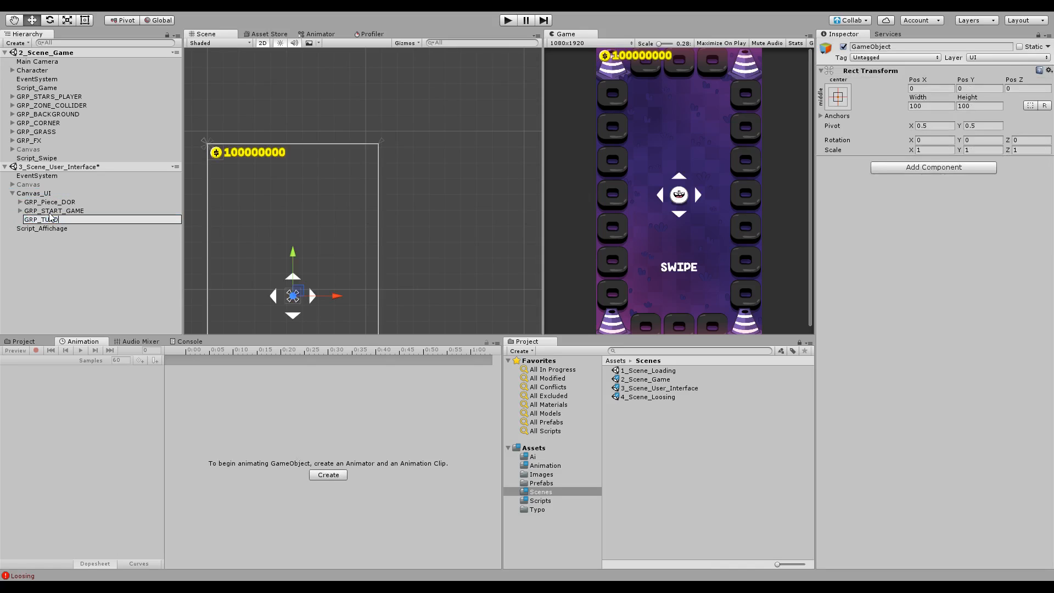
pyautogui.press('Return')
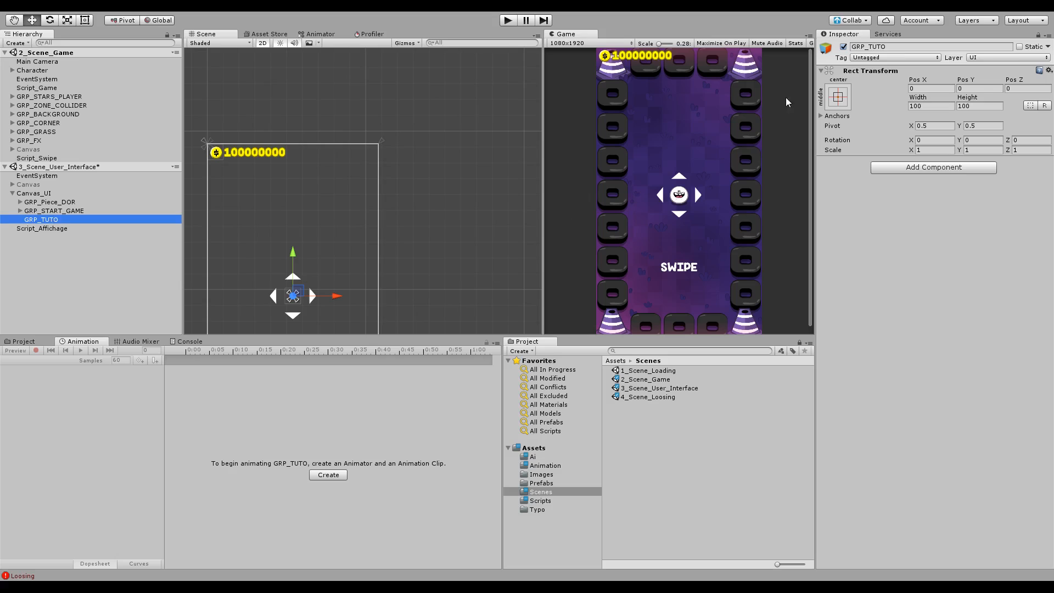
# Set GRP_TUTO's anchors to stretch in both directions so that it fills Canvas_UI
pyautogui.click(839, 103)
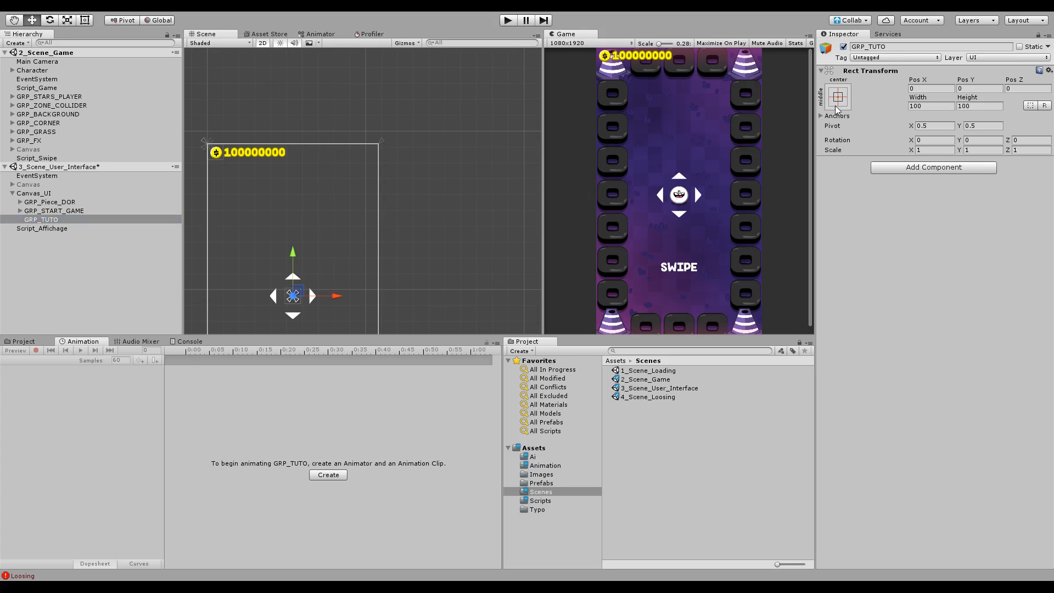
pyautogui.keyDown('alt'); pyautogui.click(958, 260); pyautogui.keyUp('alt')
pyautogui.moveTo(348, 265); pyautogui.dragTo(420, 145, button='middle')
pyautogui.scroll(10, 360, 191)
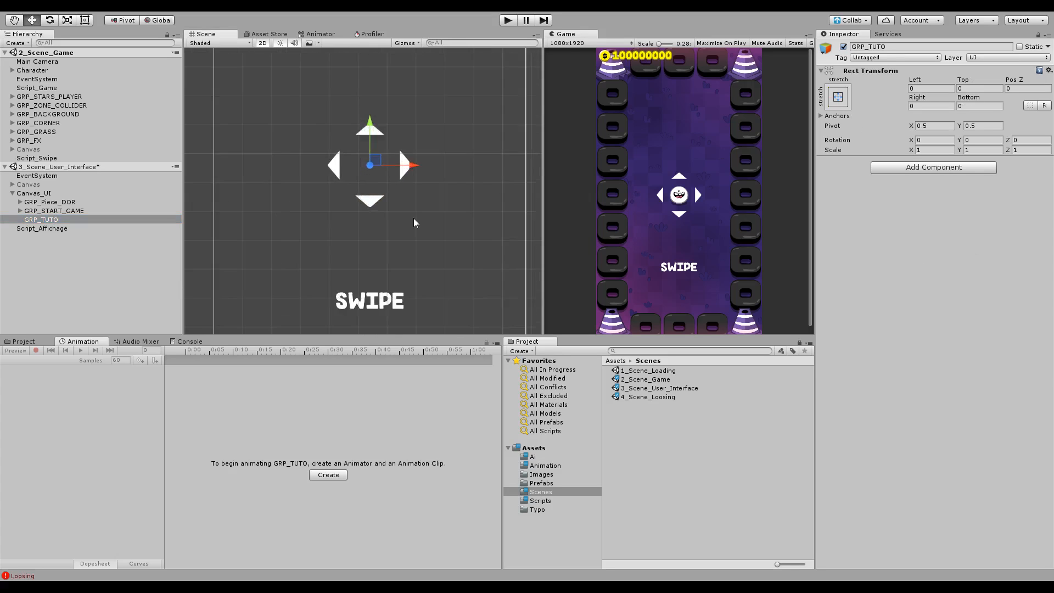
pyautogui.moveTo(413, 222); pyautogui.dragTo(410, 182, button='middle')
pyautogui.click(65, 220)
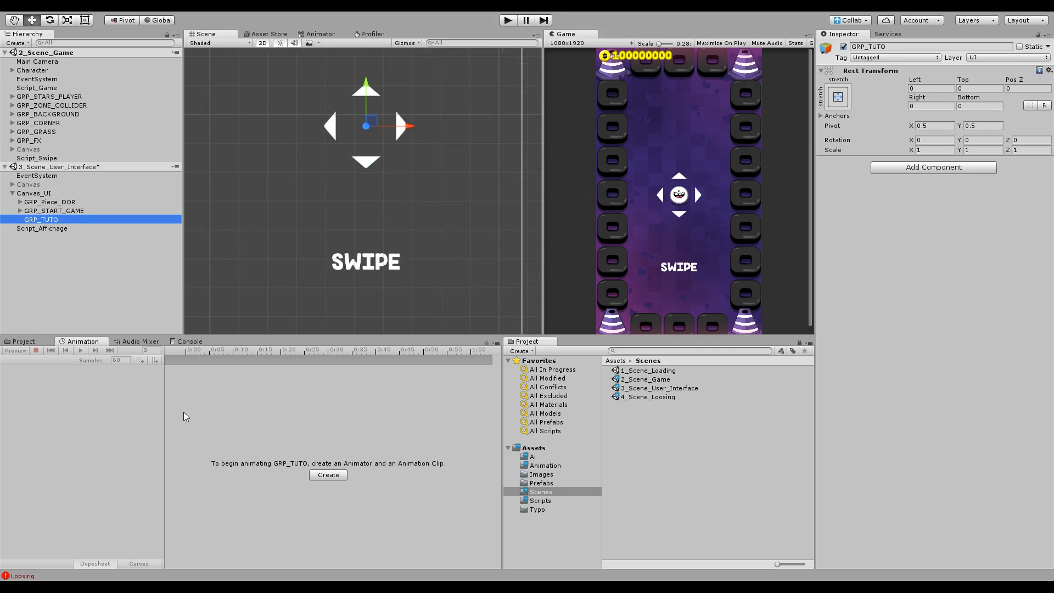
# Activate the disabled score Canvas in 3_Scene_User_Interface
pyautogui.click(68, 269)
pyautogui.click(29, 185)
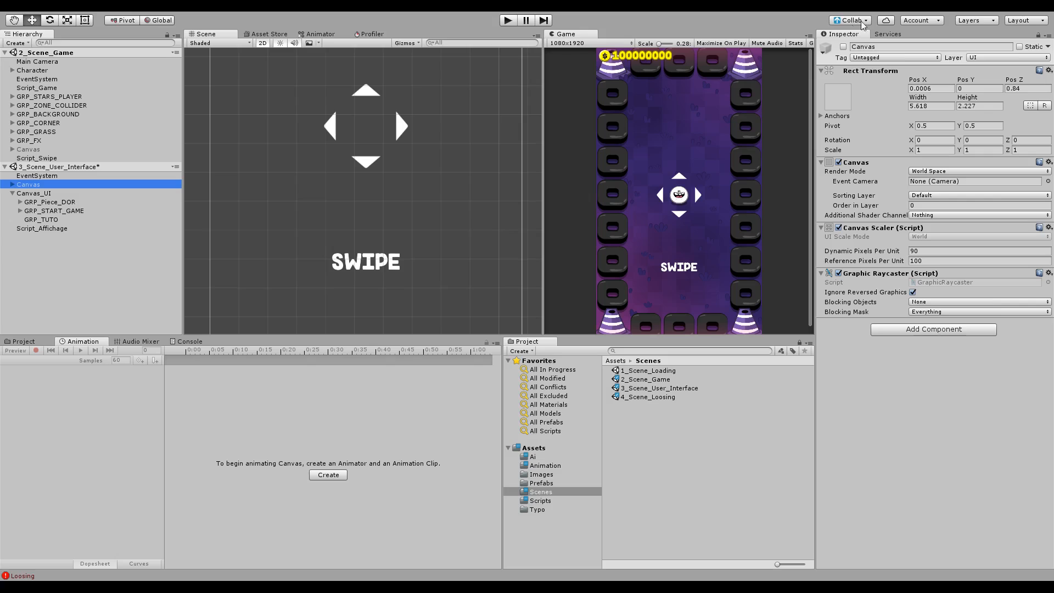
pyautogui.click(843, 47)
pyautogui.click(843, 48)
pyautogui.click(94, 258)
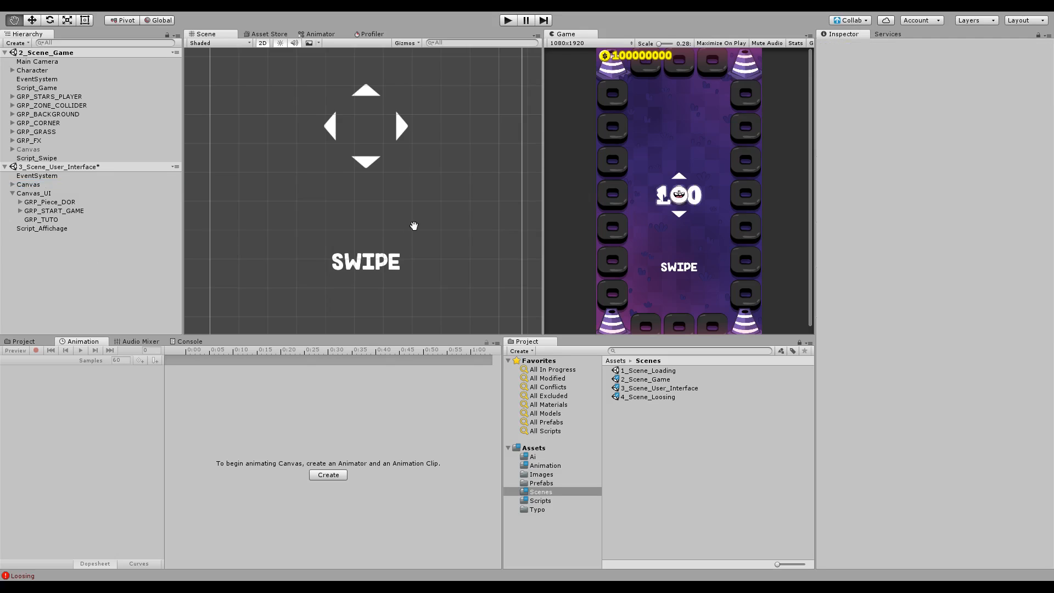
pyautogui.moveTo(412, 225); pyautogui.dragTo(406, 235, button='middle')
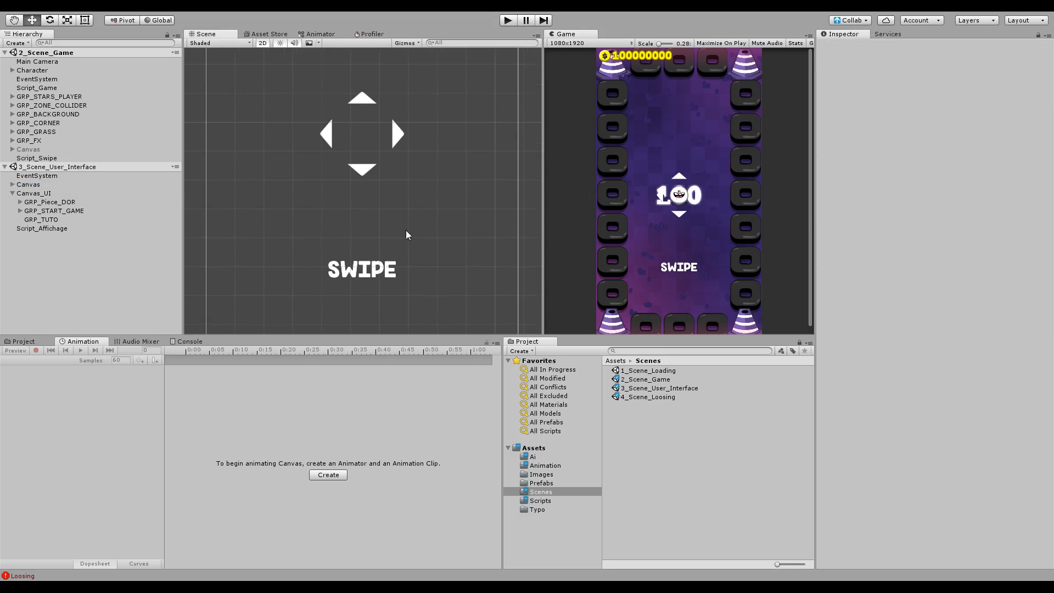
# Move the score Canvas below the character to Pos Y -2.98 and save the scene
pyautogui.doubleClick(41, 193)
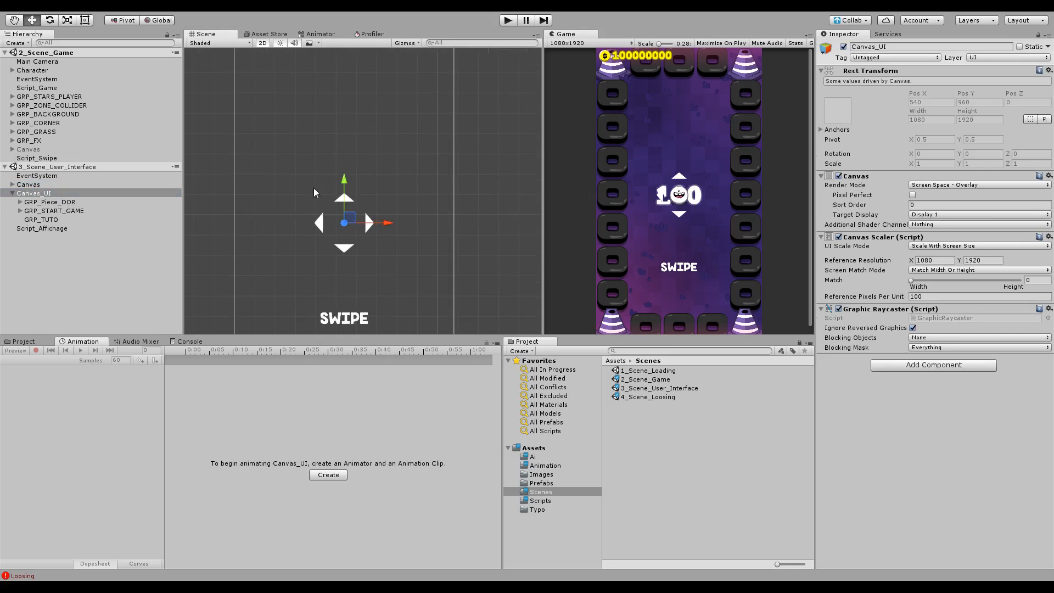
pyautogui.click(59, 185)
pyautogui.moveTo(361, 208); pyautogui.dragTo(370, 269, button='middle')
pyautogui.scroll(-8, 373, 236)
pyautogui.press('f')
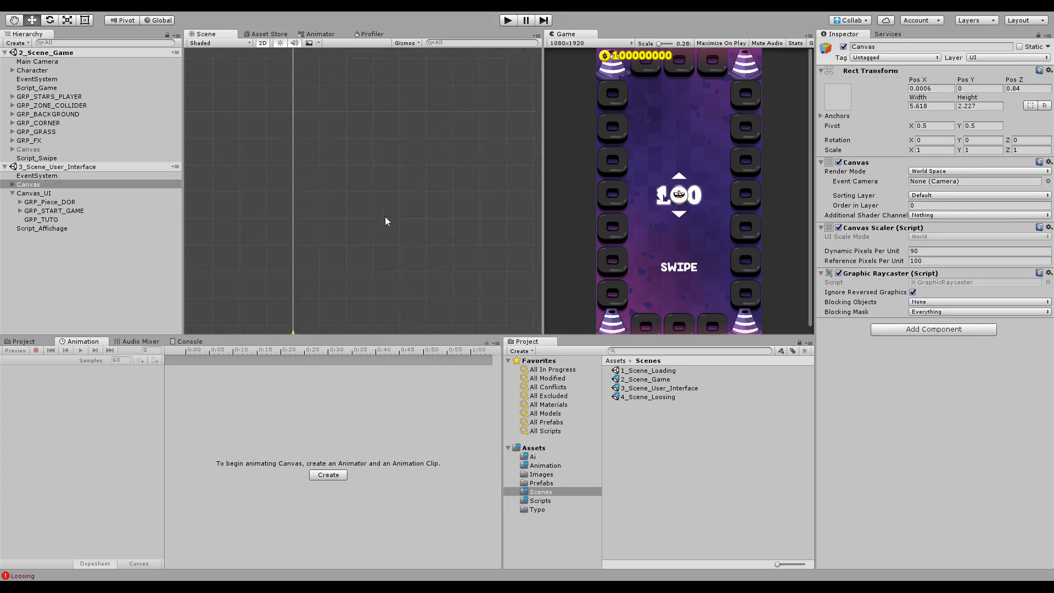
pyautogui.scroll(-5, 385, 221)
pyautogui.moveTo(365, 156); pyautogui.dragTo(393, 221)
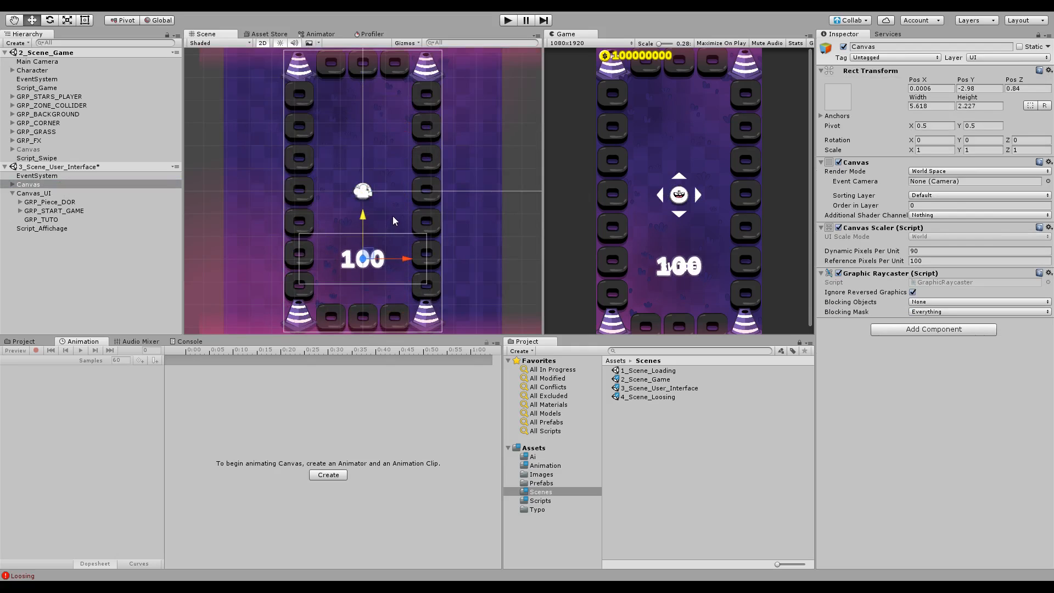
pyautogui.scroll(8, 393, 221)
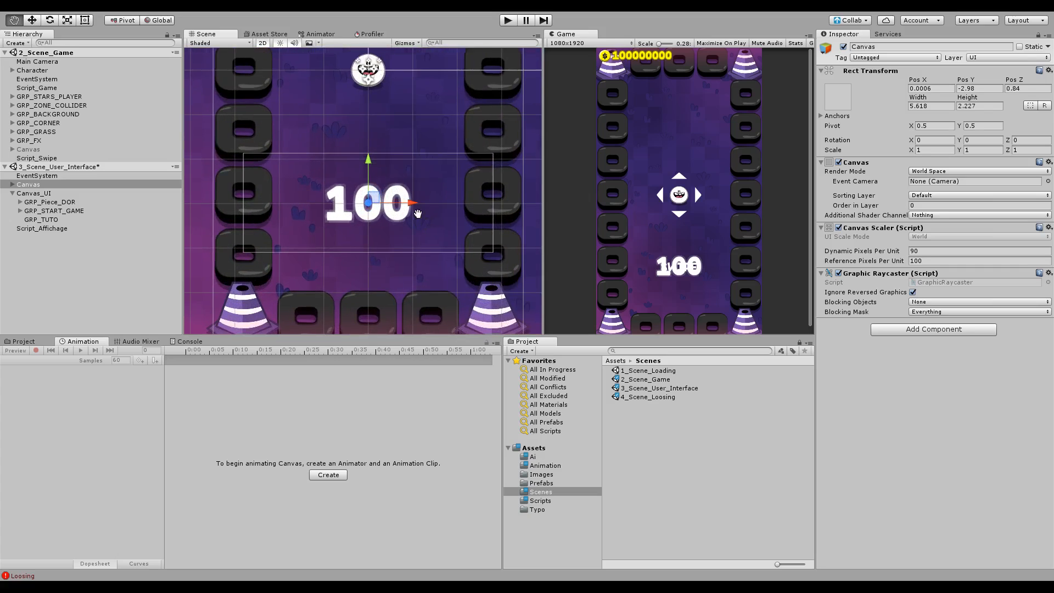
pyautogui.moveTo(417, 213); pyautogui.dragTo(412, 207, button='middle')
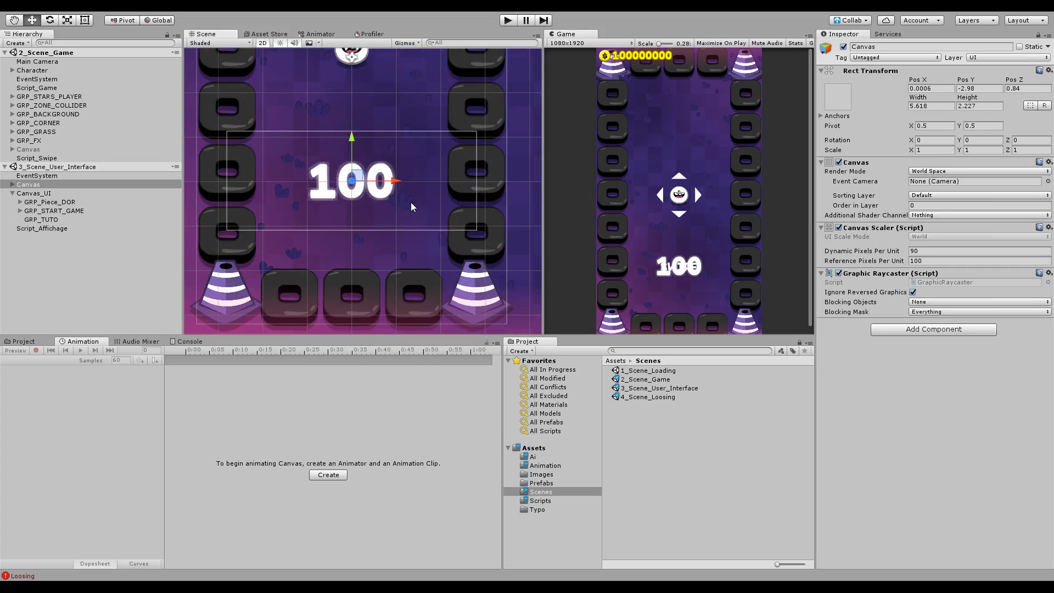
pyautogui.moveTo(303, 224); pyautogui.dragTo(305, 250, button='middle')
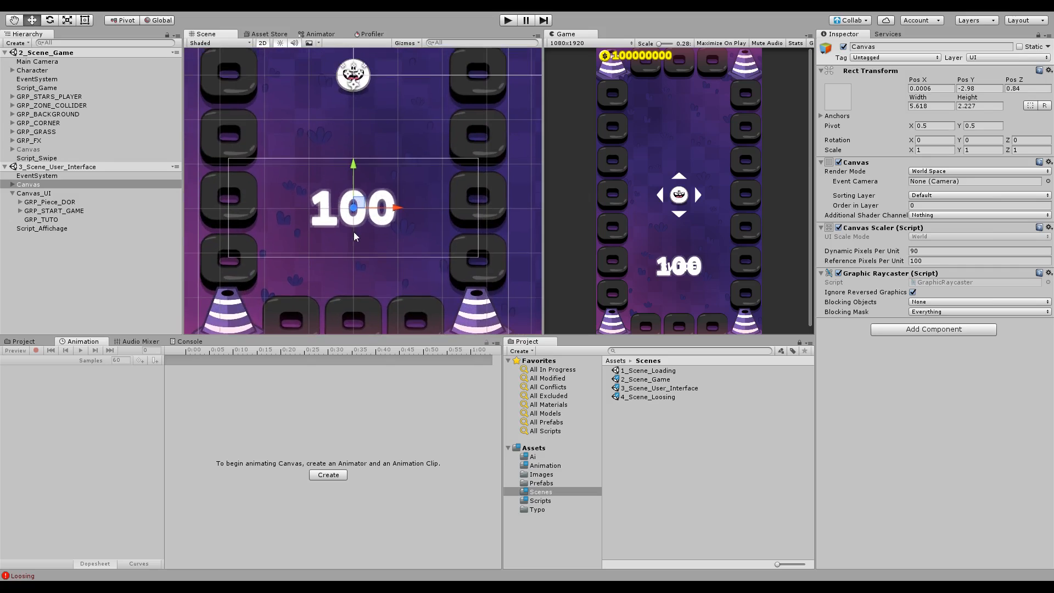
pyautogui.moveTo(334, 215); pyautogui.dragTo(331, 235, button='middle')
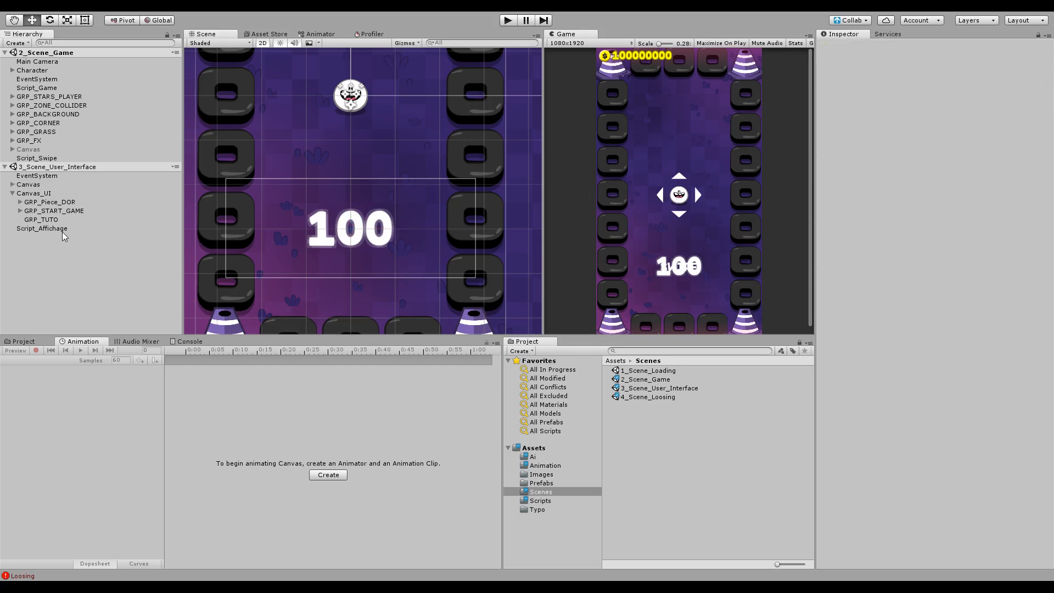
# Open Script_Affichage's script in Visual Studio, declare "public GameObject Score;" below StartGame, and save it
pyautogui.click(42, 229)
pyautogui.doubleClick(955, 122)
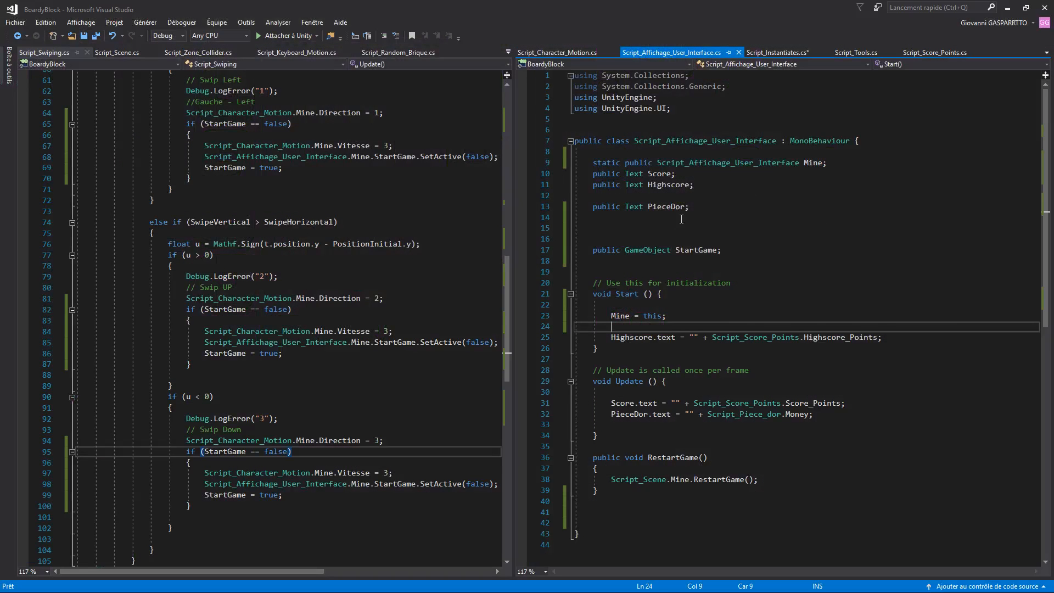
pyautogui.click(689, 260)
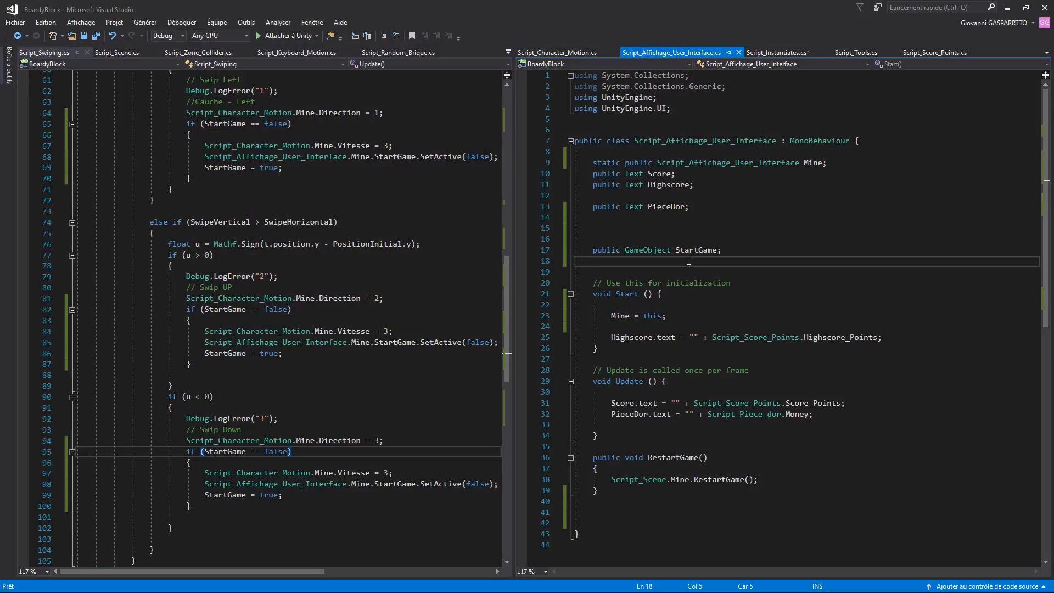
pyautogui.write('public Gameo')
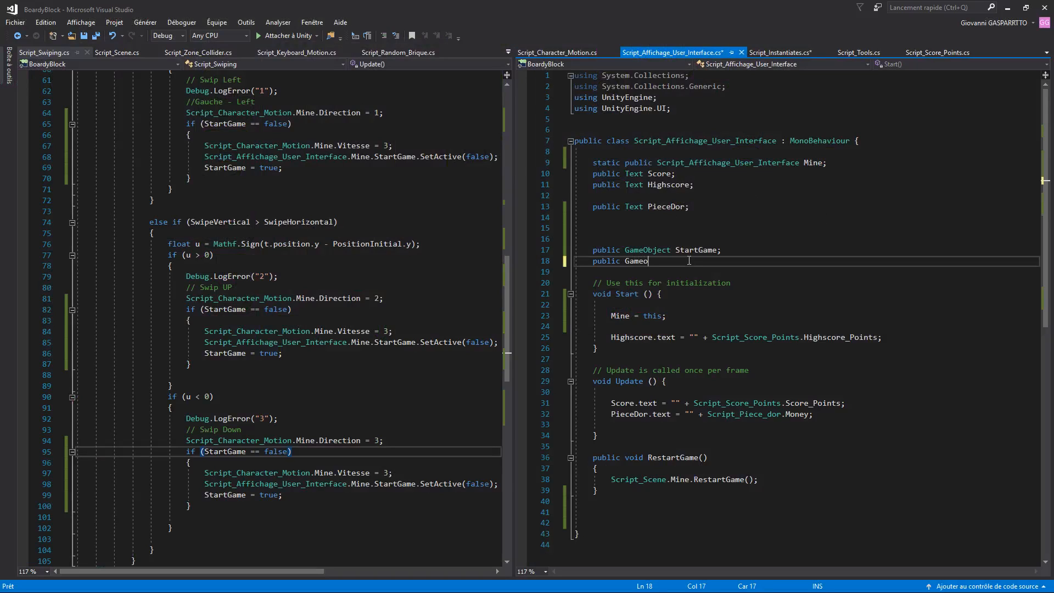
pyautogui.write('jbect')
pyautogui.press('BackSpace')
pyautogui.press('BackSpace')
pyautogui.press('BackSpace')
pyautogui.press('BackSpace')
pyautogui.press('BackSpace')
pyautogui.write('bject Score;')
pyautogui.press('Down')
pyautogui.press('Down')
pyautogui.hotkey('ctrl', 's')
# In Script_Keyboard_Motion, duplicate the StartGame.SetActive(false) line directly below itself in the RightArrow block
pyautogui.click(265, 483)
pyautogui.scroll(8, 380, 297)
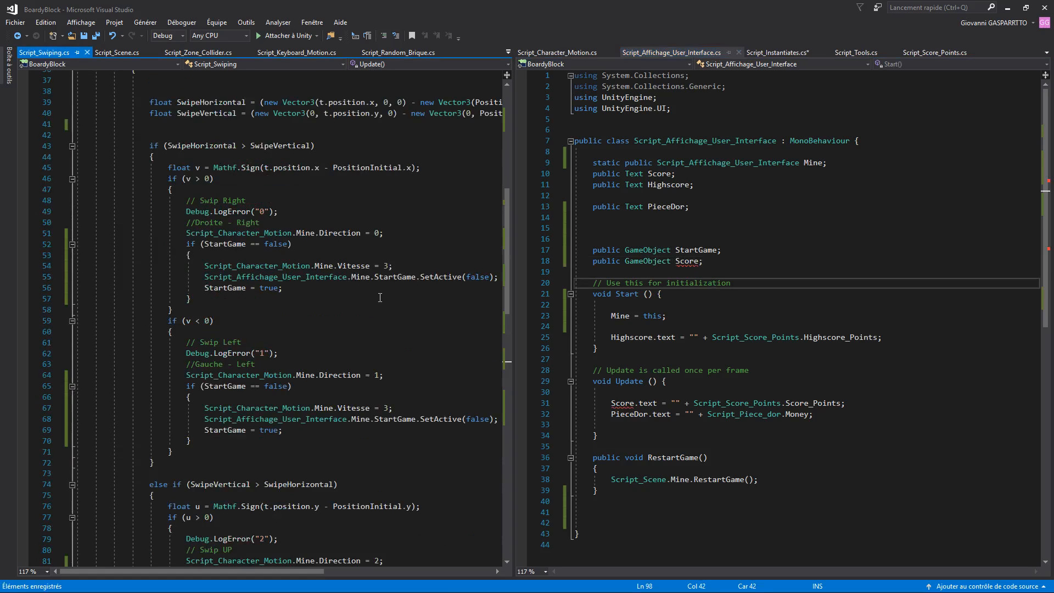
pyautogui.scroll(6, 226, 277)
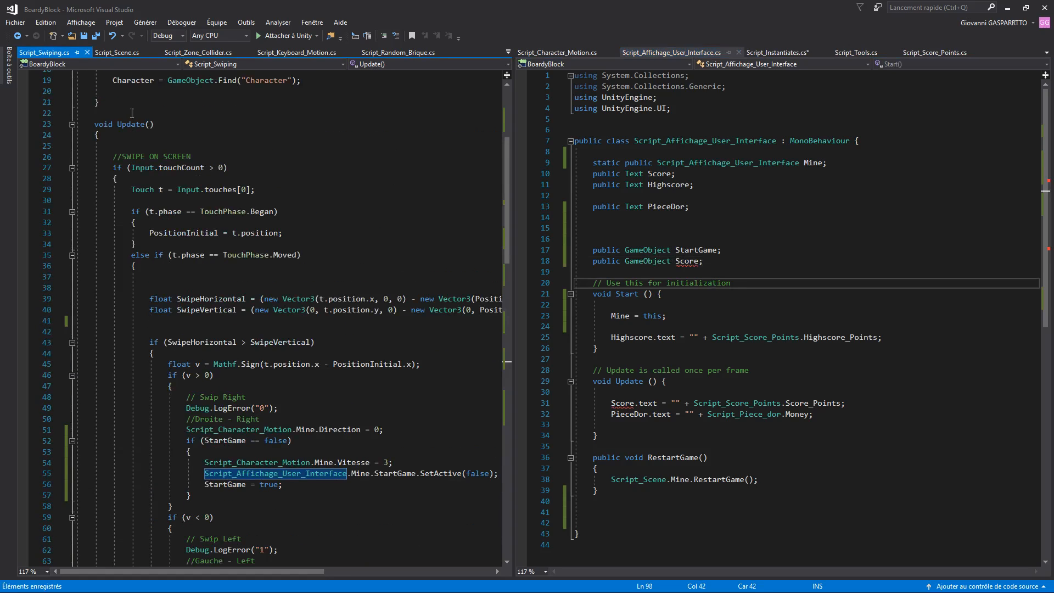
pyautogui.click(297, 52)
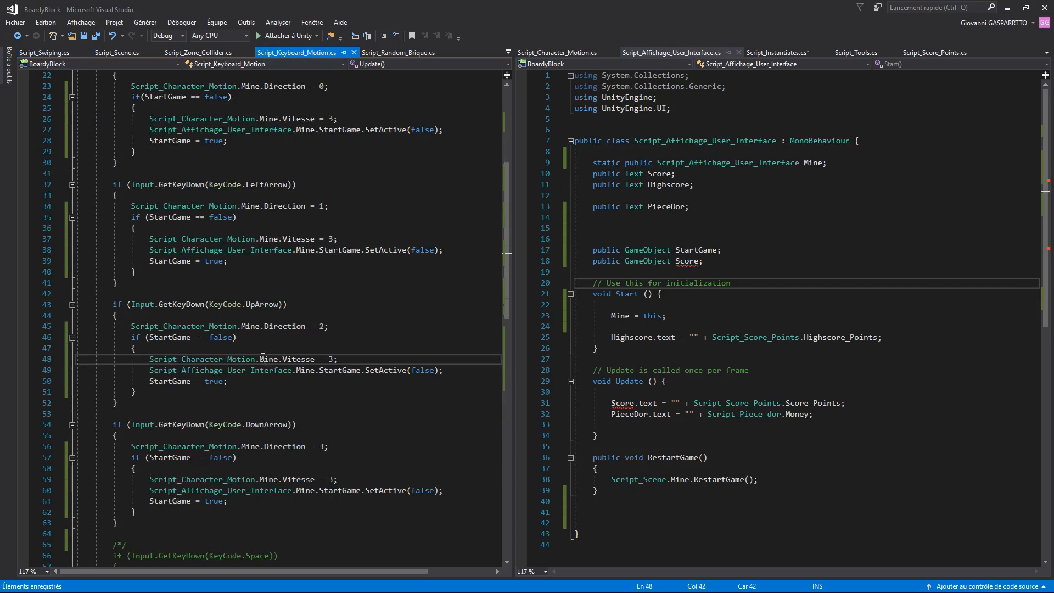
pyautogui.scroll(8, 264, 366)
pyautogui.scroll(-2, 264, 366)
pyautogui.moveTo(443, 293); pyautogui.dragTo(149, 294)
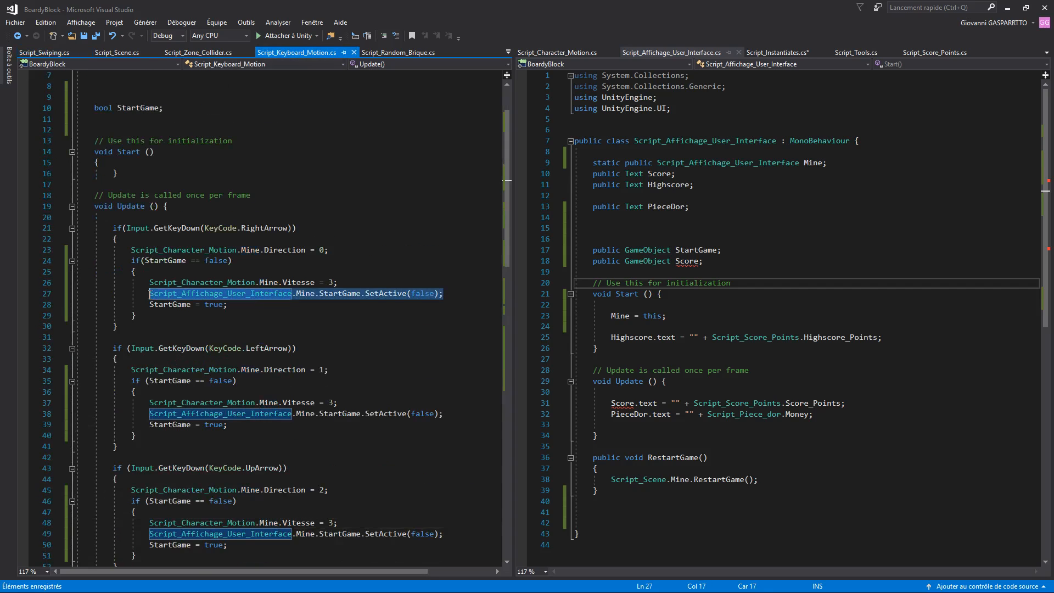
pyautogui.hotkey('ctrl', 'c')
pyautogui.press('End')
pyautogui.press('Return')
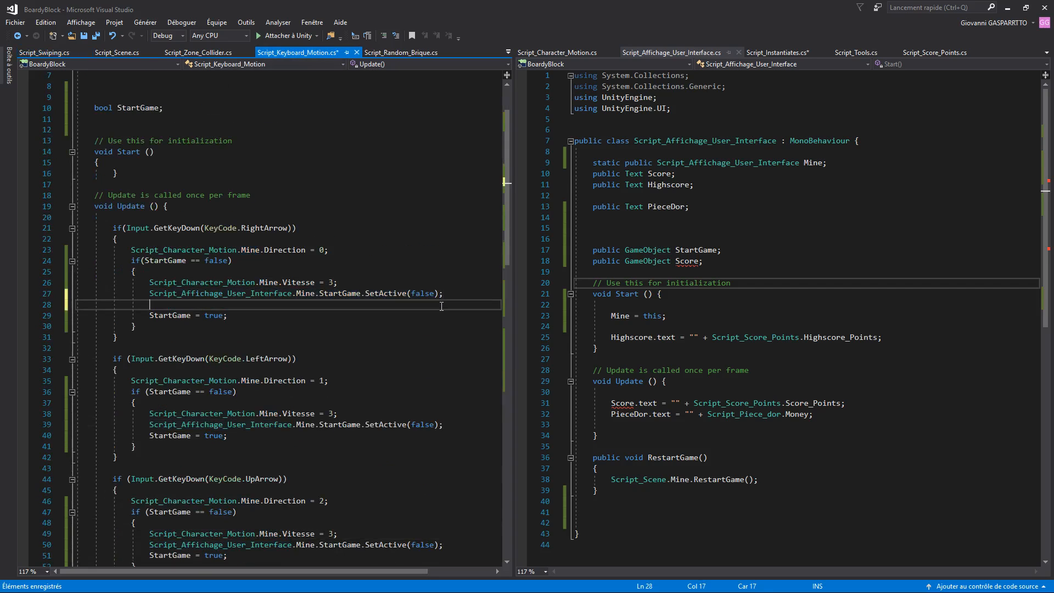
pyautogui.hotkey('ctrl', 'v')
# Rename the GameObject variable Score to ScoreDuringGame and change the duplicated RightArrow line in Script_Keyboard_Motion to ScoreDuringGame.SetActive(true)
pyautogui.click(681, 261)
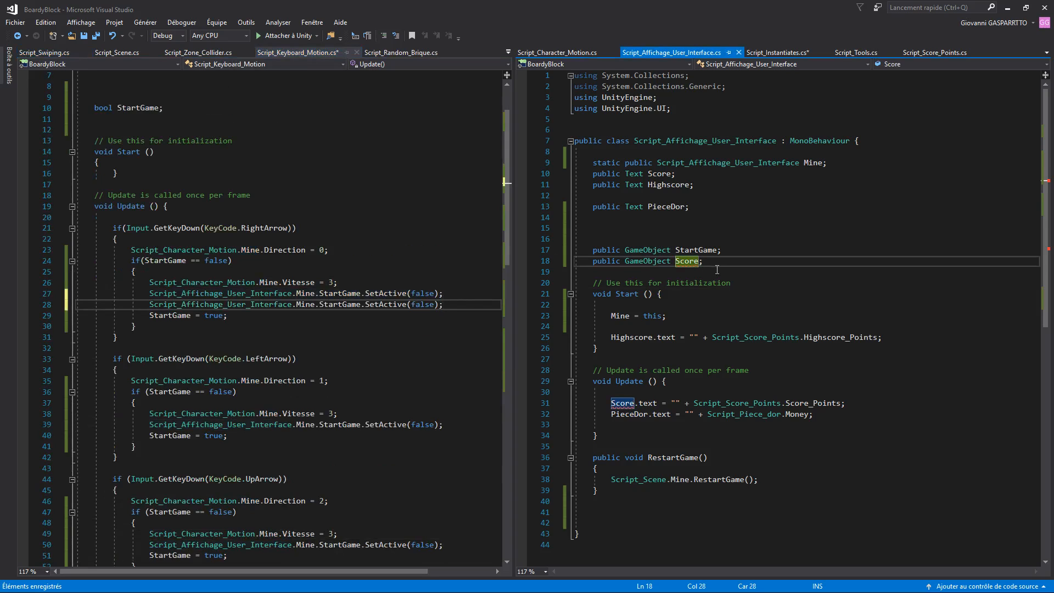
pyautogui.write('DuringGame')
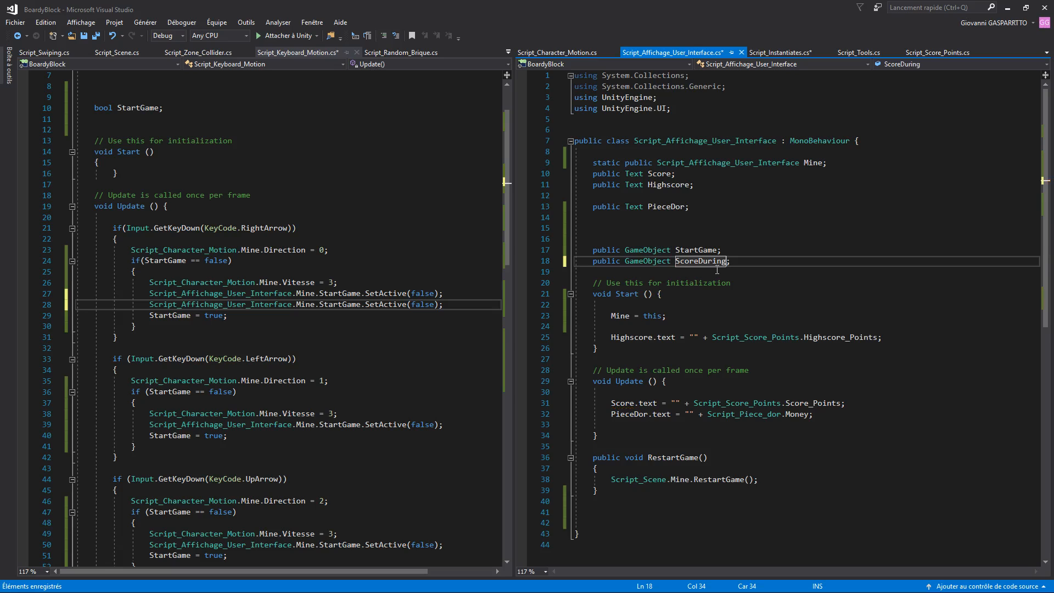
pyautogui.click(394, 325)
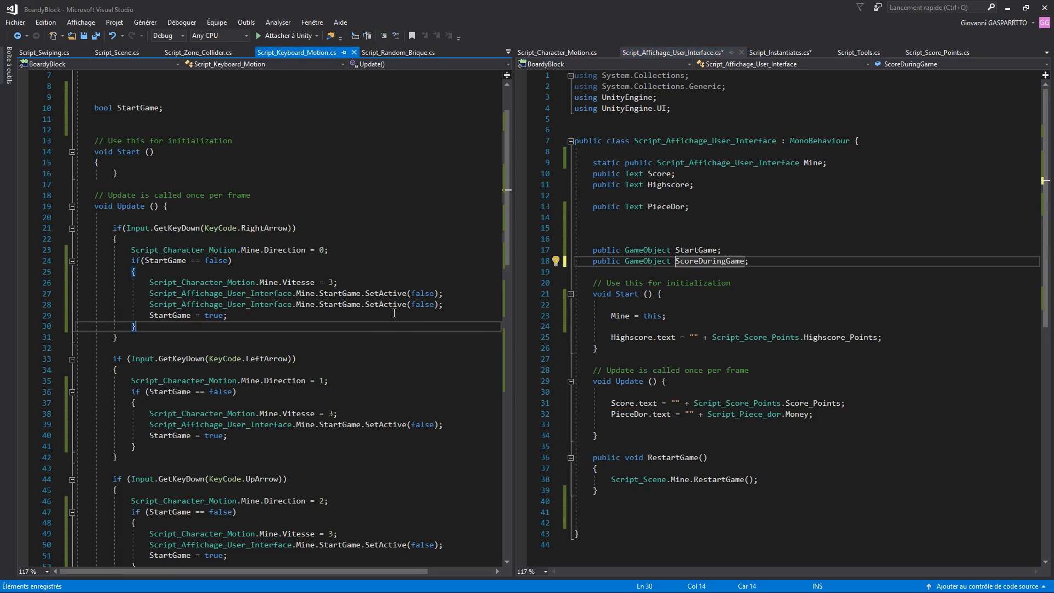
pyautogui.doubleClick(356, 306)
pyautogui.write('Score')
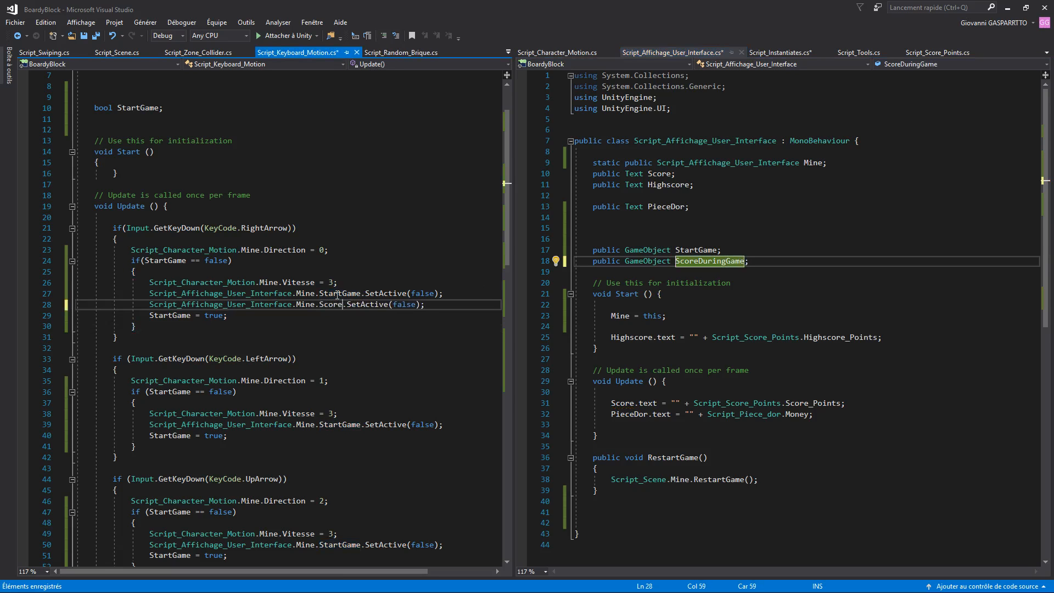
pyautogui.write('DuringGame')
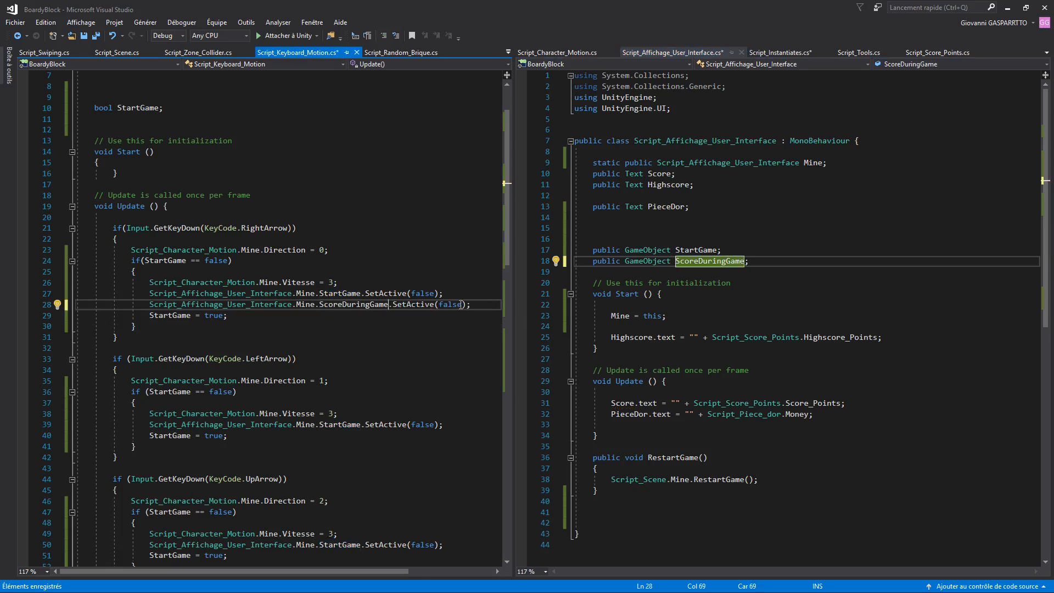
pyautogui.doubleClick(440, 305)
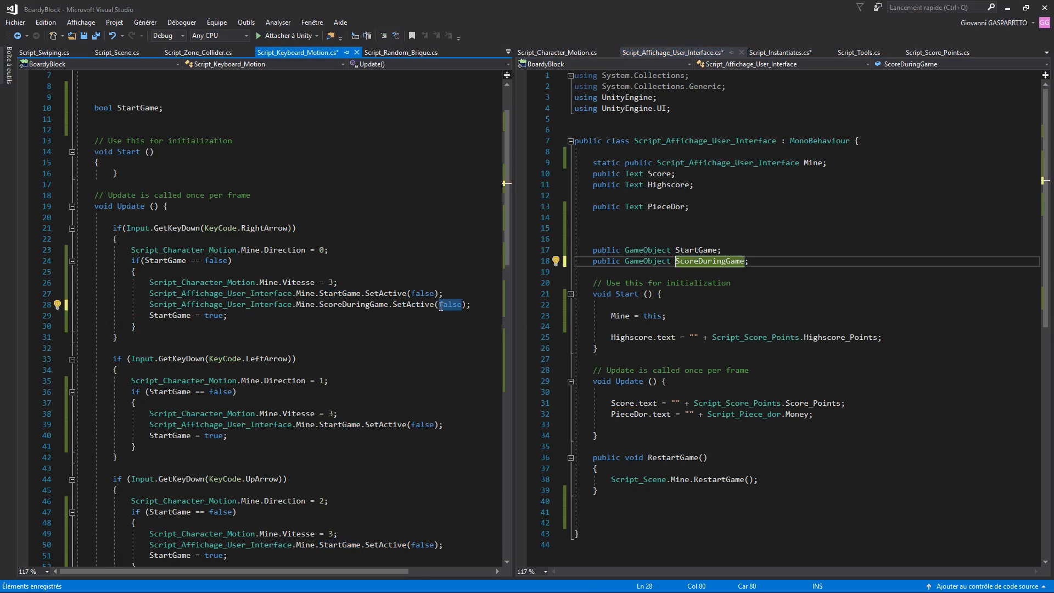
pyautogui.write('true')
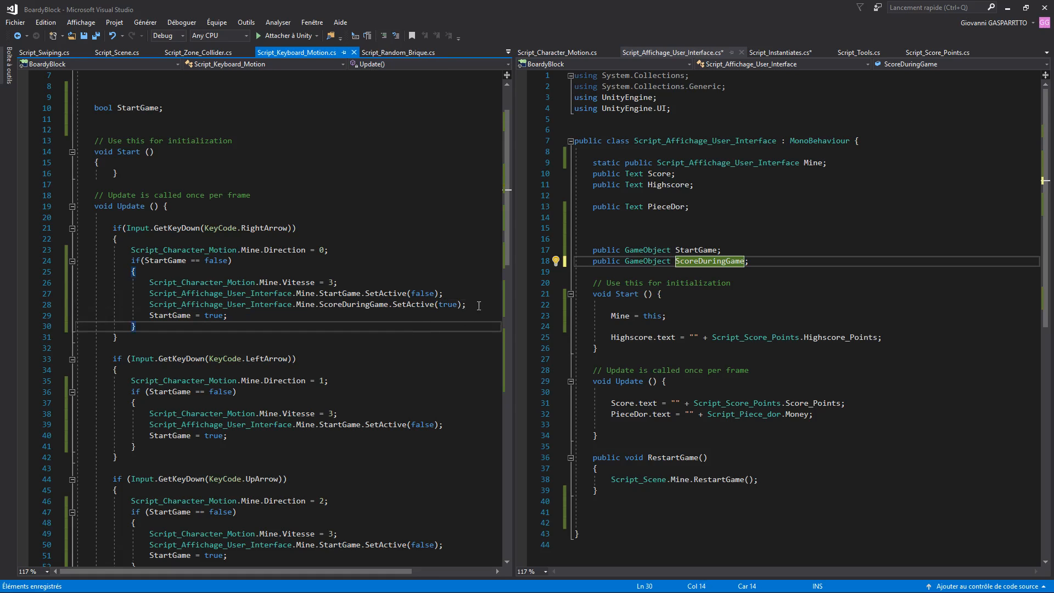
# Copy the ScoreDuringGame.SetActive(true) line into the LeftArrow block, directly below its StartGame.SetActive(false) line
pyautogui.moveTo(466, 304); pyautogui.dragTo(150, 305)
pyautogui.hotkey('ctrl', 'c')
pyautogui.scroll(-2, 267, 323)
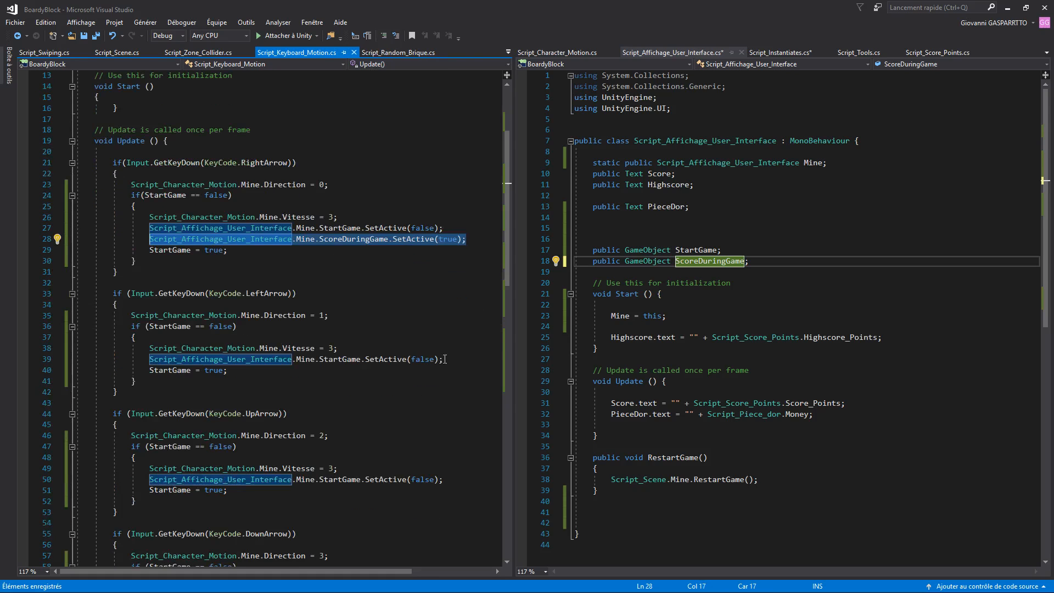
pyautogui.click(444, 359)
pyautogui.press('Return')
pyautogui.hotkey('ctrl', 'v')
# Insert the copied ScoreDuringGame.SetActive(true) line into the UpArrow and DownArrow blocks, and save Script_Keyboard_Motion
pyautogui.scroll(-3, 435, 362)
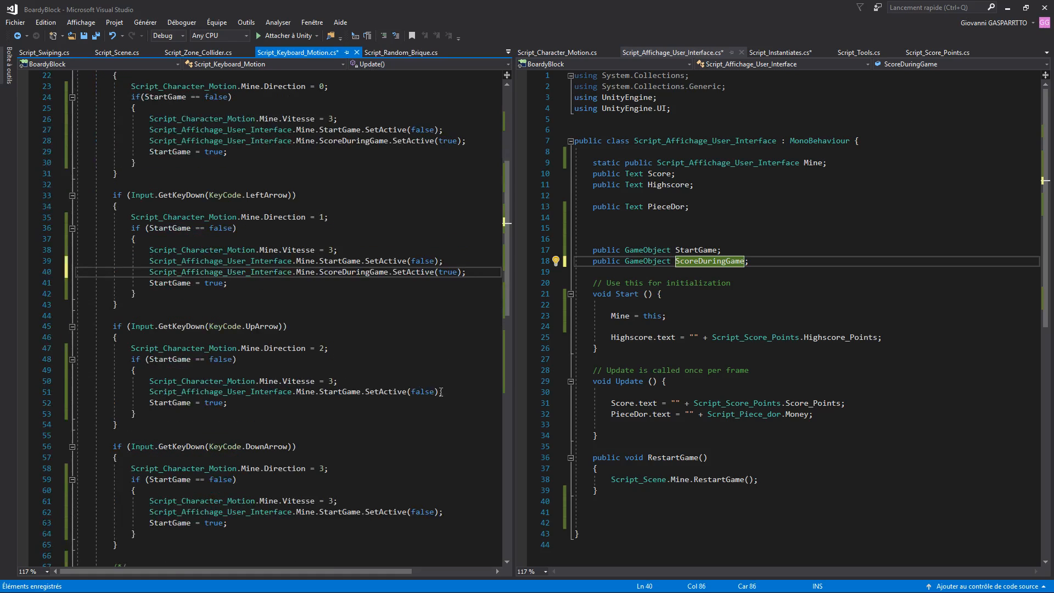
pyautogui.click(457, 392)
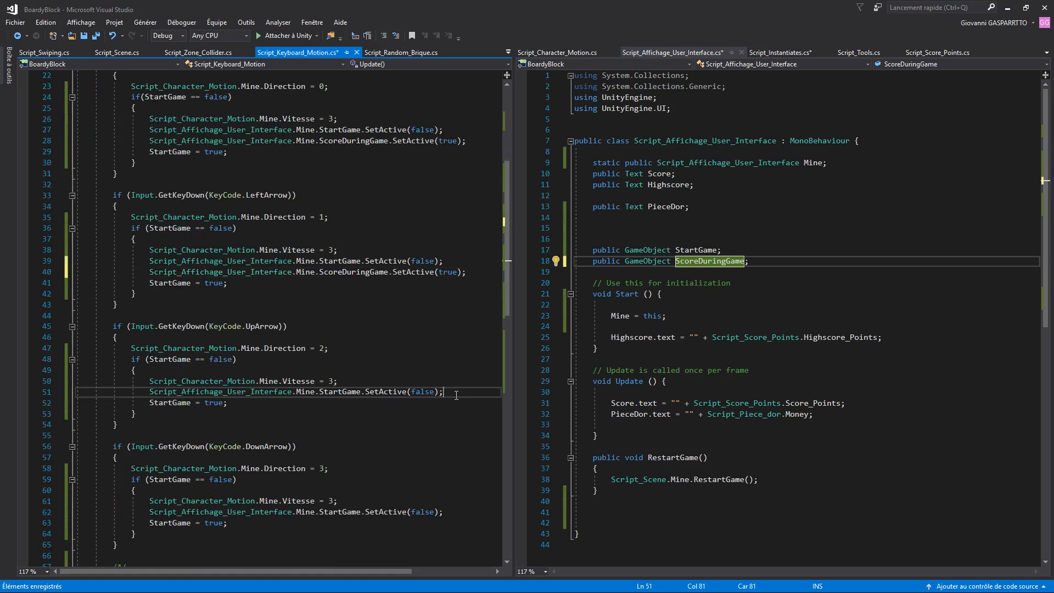
pyautogui.press('Return')
pyautogui.hotkey('ctrl', 'v')
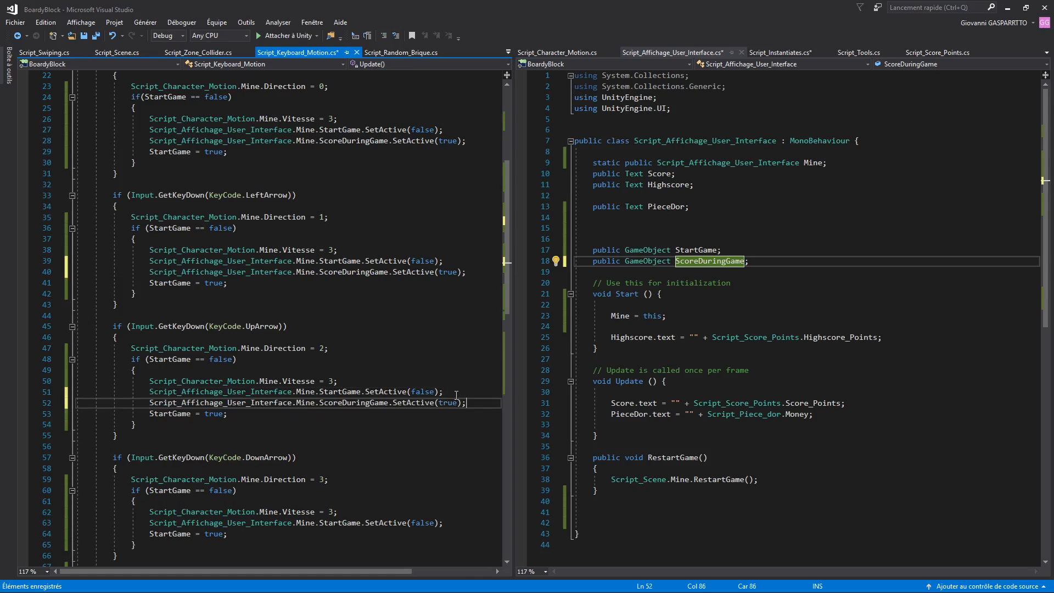
pyautogui.scroll(-2, 455, 417)
pyautogui.click(454, 458)
pyautogui.press('Return')
pyautogui.hotkey('ctrl', 'v')
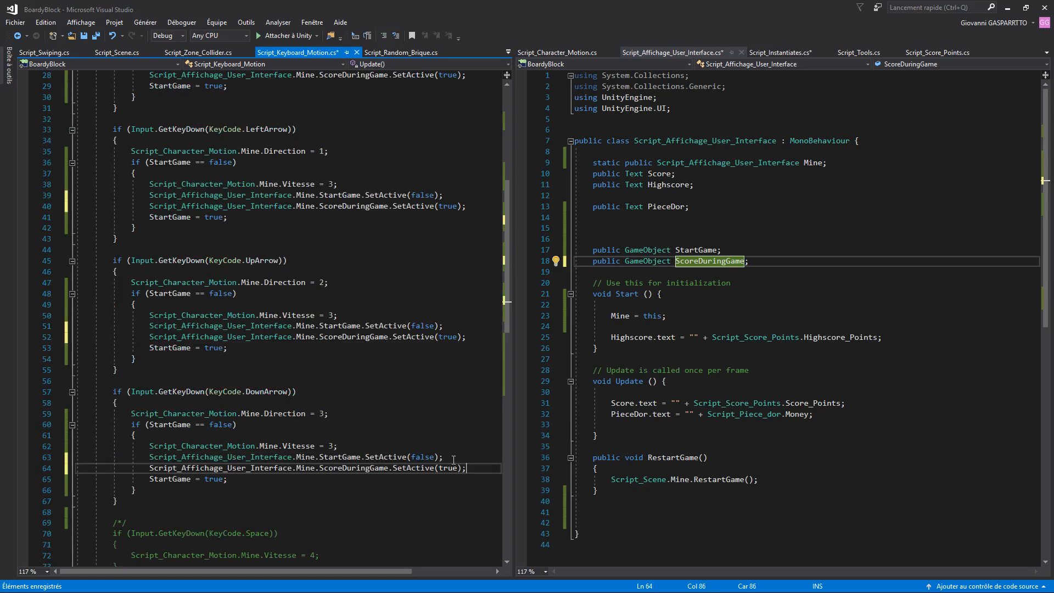
pyautogui.press('Down')
pyautogui.hotkey('ctrl', 's')
# In Script_Swiping, insert the copied ScoreDuringGame.SetActive(true) line above StartGame = true in the swipe-right block
pyautogui.click(55, 53)
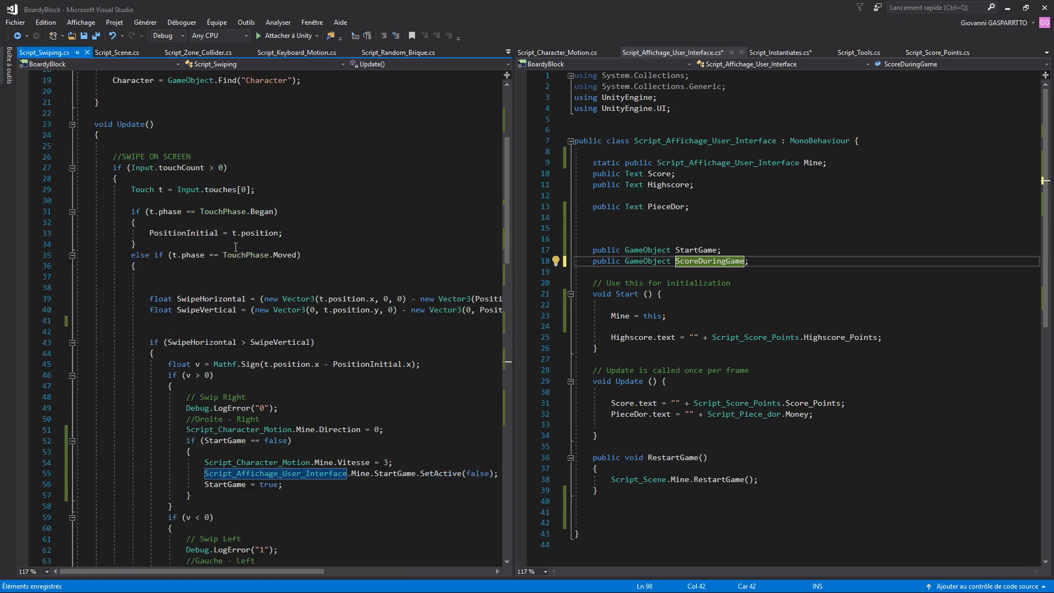
pyautogui.scroll(-4, 277, 397)
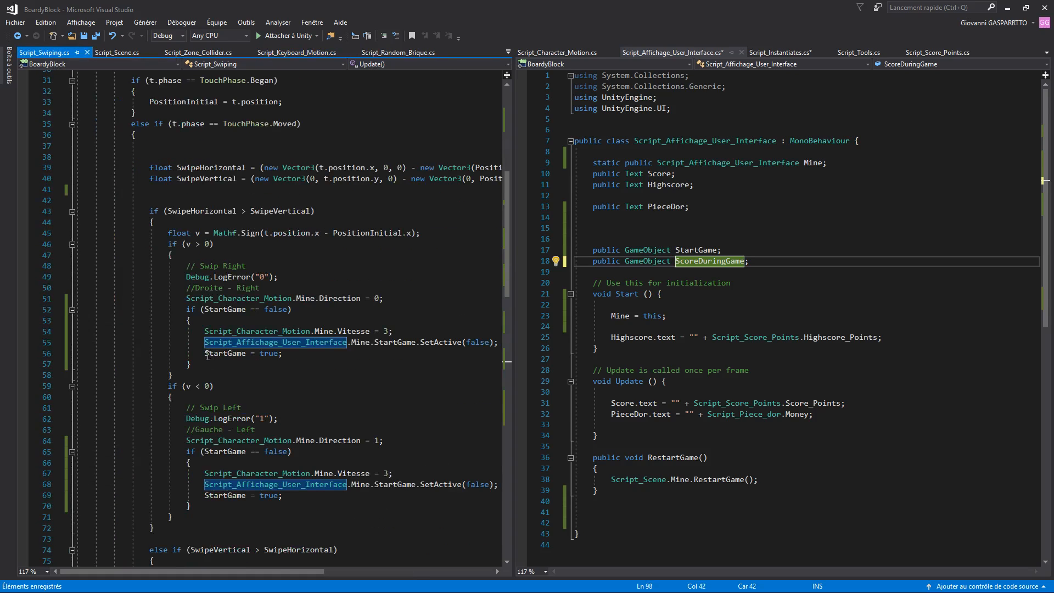
pyautogui.click(206, 354)
pyautogui.press('Return')
pyautogui.press('Up')
pyautogui.hotkey('ctrl', 'v')
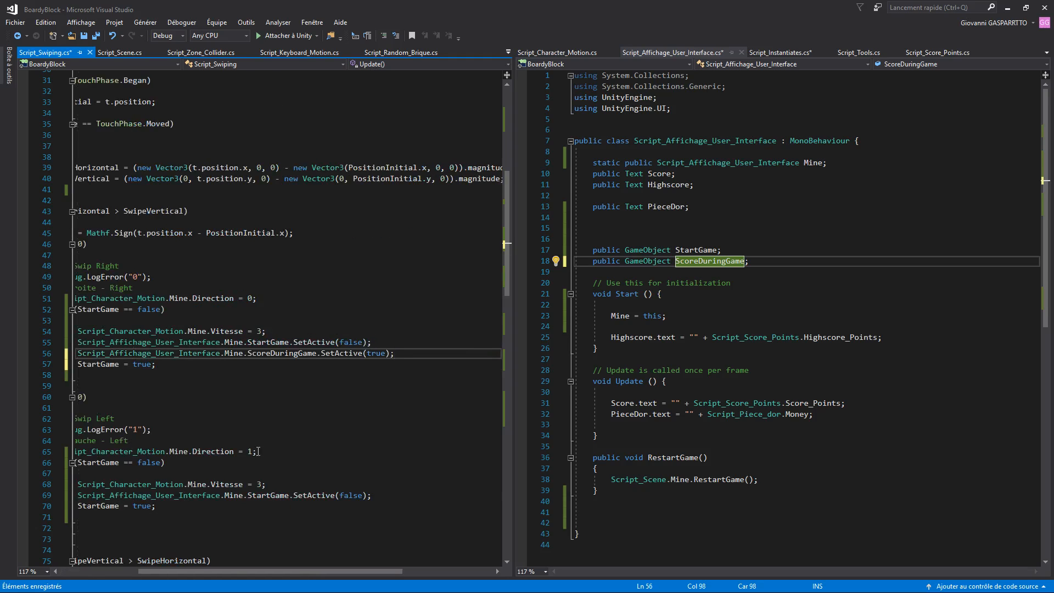
# Insert the same ScoreDuringGame.SetActive(true) line above StartGame = true in the swipe-left block
pyautogui.moveTo(306, 571); pyautogui.dragTo(228, 571)
pyautogui.click(209, 506)
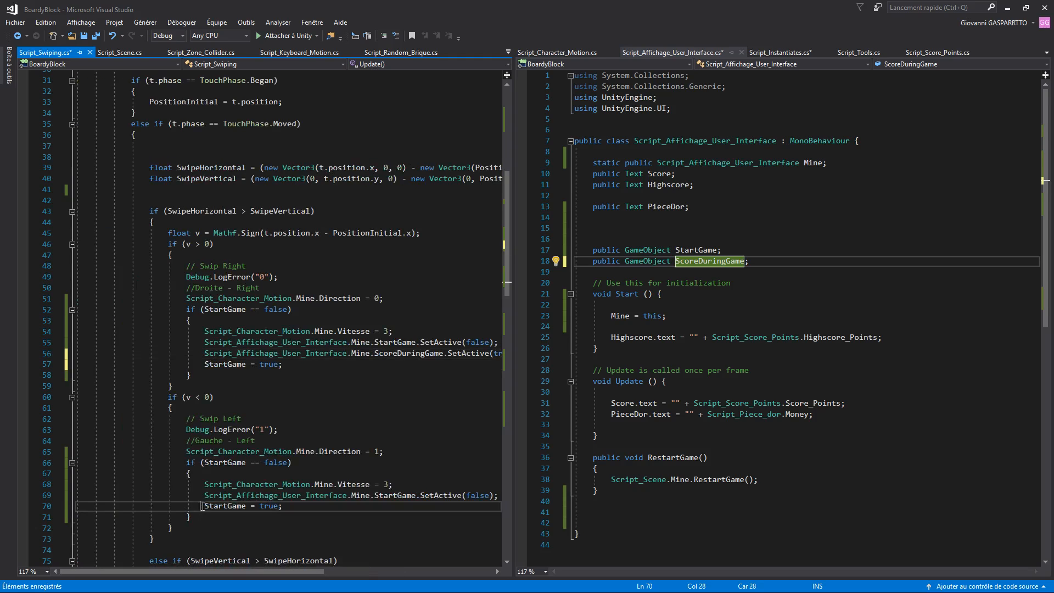
pyautogui.press('Return')
pyautogui.press('Up')
pyautogui.hotkey('ctrl', 'v')
# Insert the ScoreDuringGame.SetActive(true) line above StartGame = true in the swipe-up block
pyautogui.scroll(-8, 141, 561)
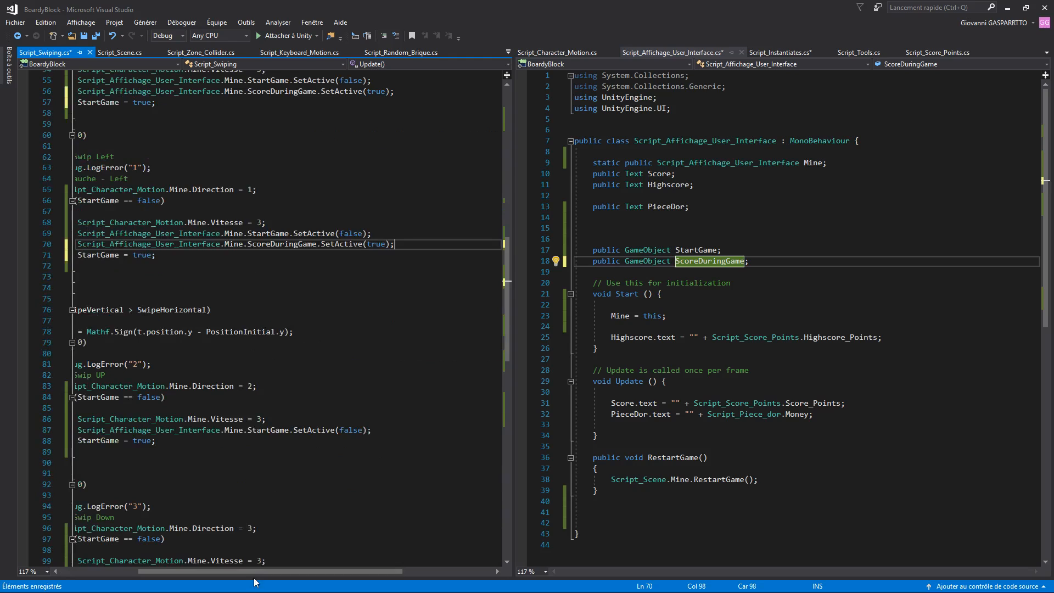
pyautogui.click(222, 440)
pyautogui.press('Return')
pyautogui.press('Up')
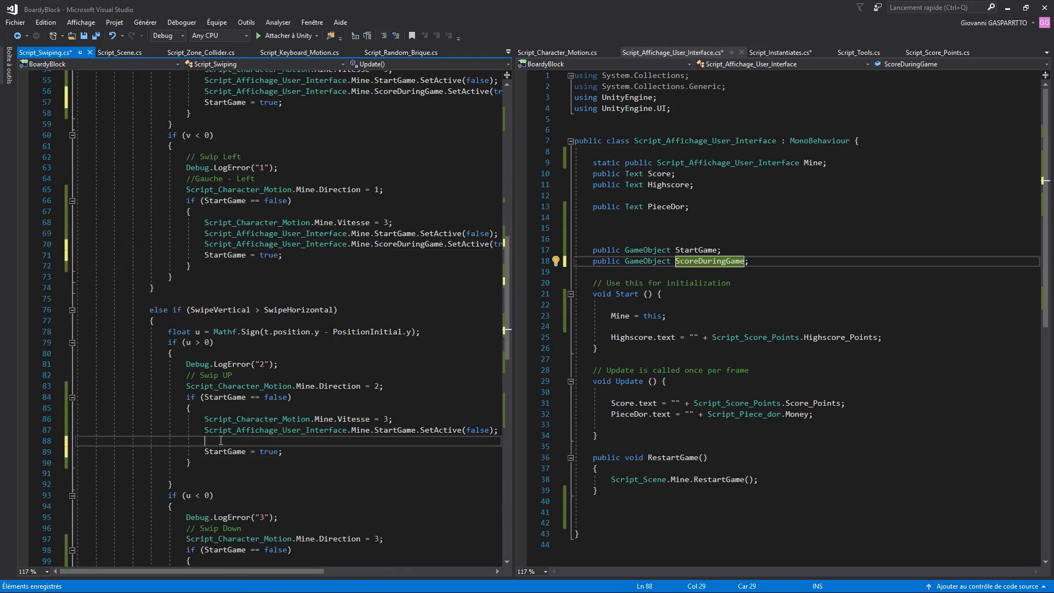
pyautogui.hotkey('ctrl', 'v')
# Insert the ScoreDuringGame.SetActive(true) line above StartGame = true in the swipe-down block, and save Script_Swiping
pyautogui.scroll(-7, 223, 444)
pyautogui.keyDown('shift'); pyautogui.hscroll(-5, 219, 412); pyautogui.keyUp('shift')
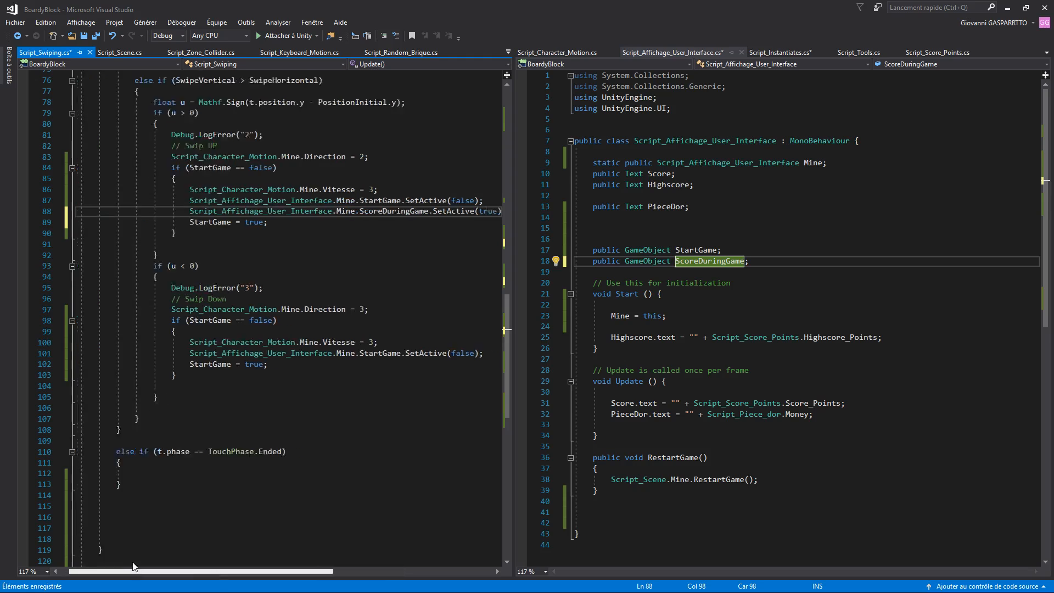
pyautogui.click(205, 364)
pyautogui.press('Return')
pyautogui.press('Up')
pyautogui.hotkey('ctrl', 'v')
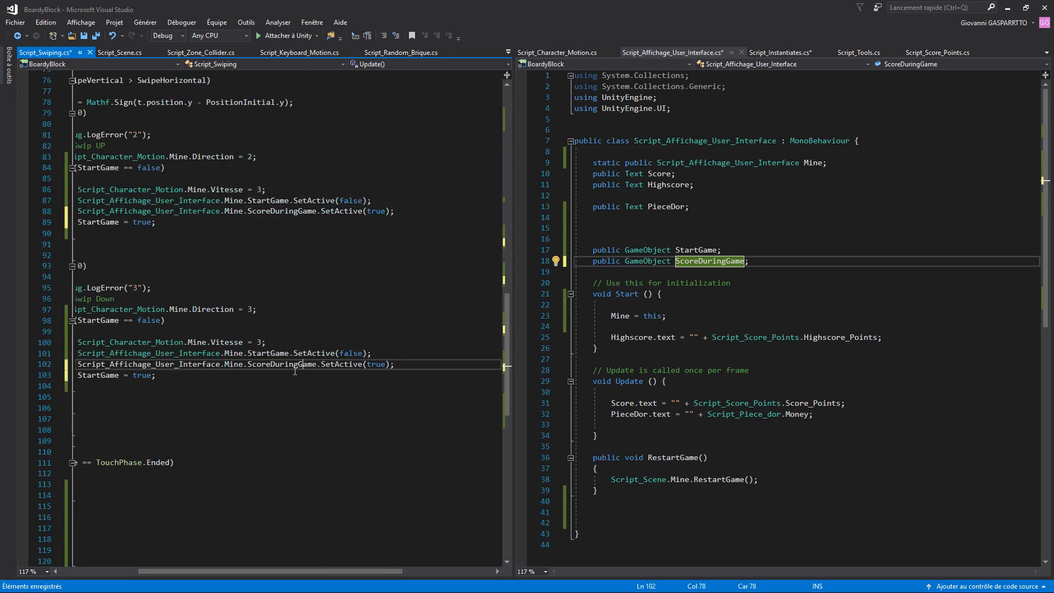
pyautogui.click(282, 375)
pyautogui.press('Down')
pyautogui.press('Down')
pyautogui.press('Down')
pyautogui.scroll(18, 251, 421)
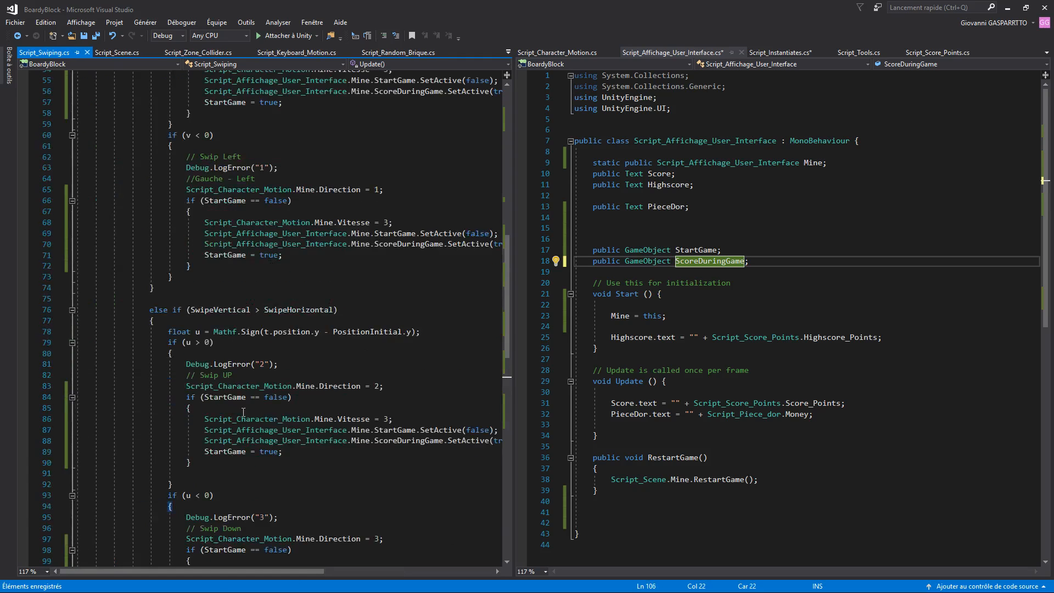
pyautogui.scroll(7, 250, 421)
pyautogui.click(298, 415)
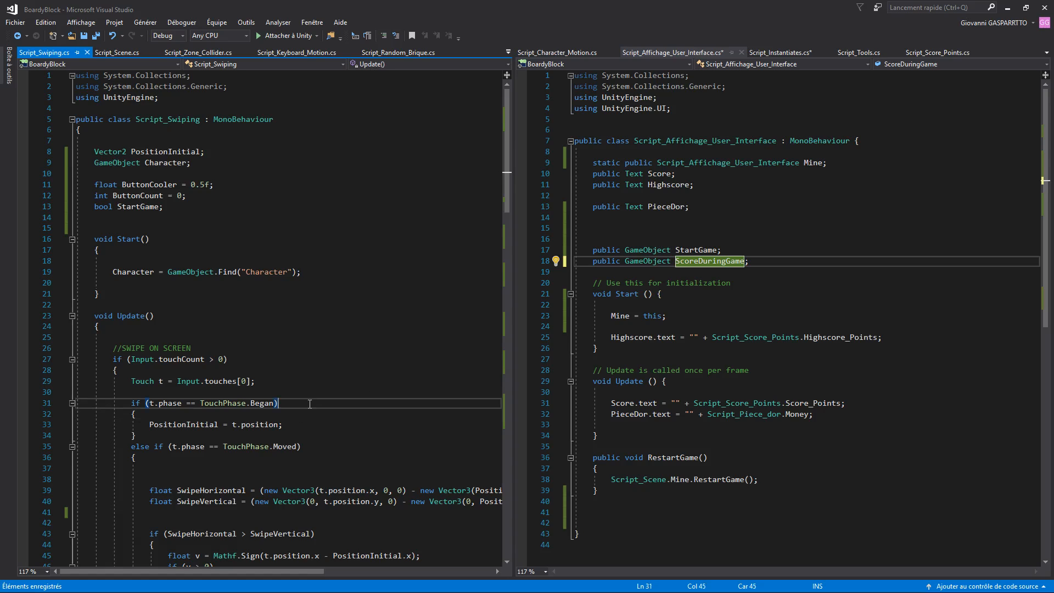
pyautogui.click(291, 381)
pyautogui.click(301, 390)
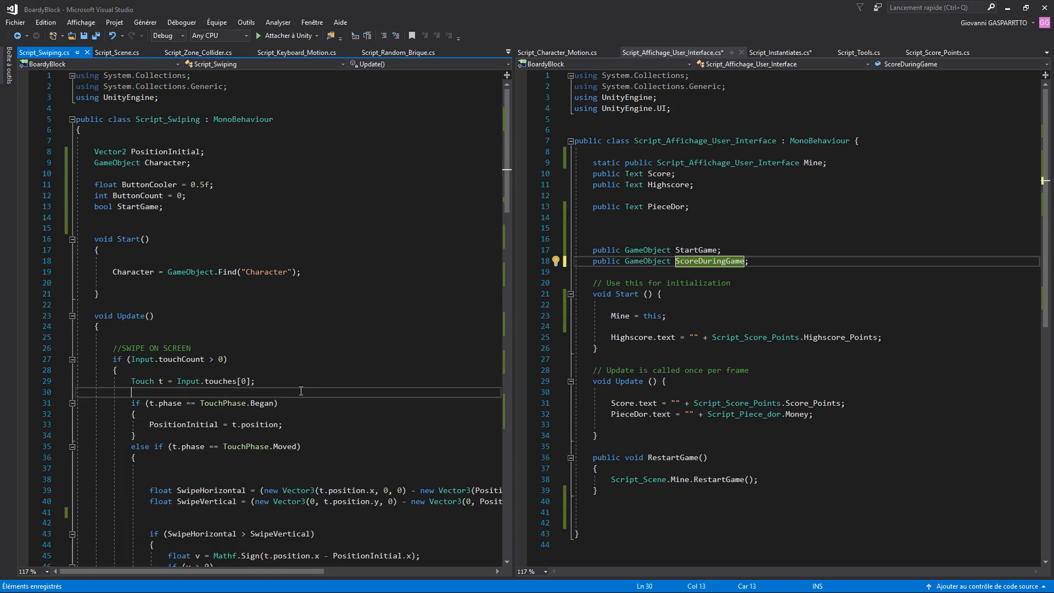
pyautogui.click(291, 400)
pyautogui.click(283, 393)
pyautogui.click(274, 371)
pyautogui.click(271, 390)
pyautogui.click(270, 383)
pyautogui.click(269, 395)
pyautogui.click(703, 337)
pyautogui.click(703, 305)
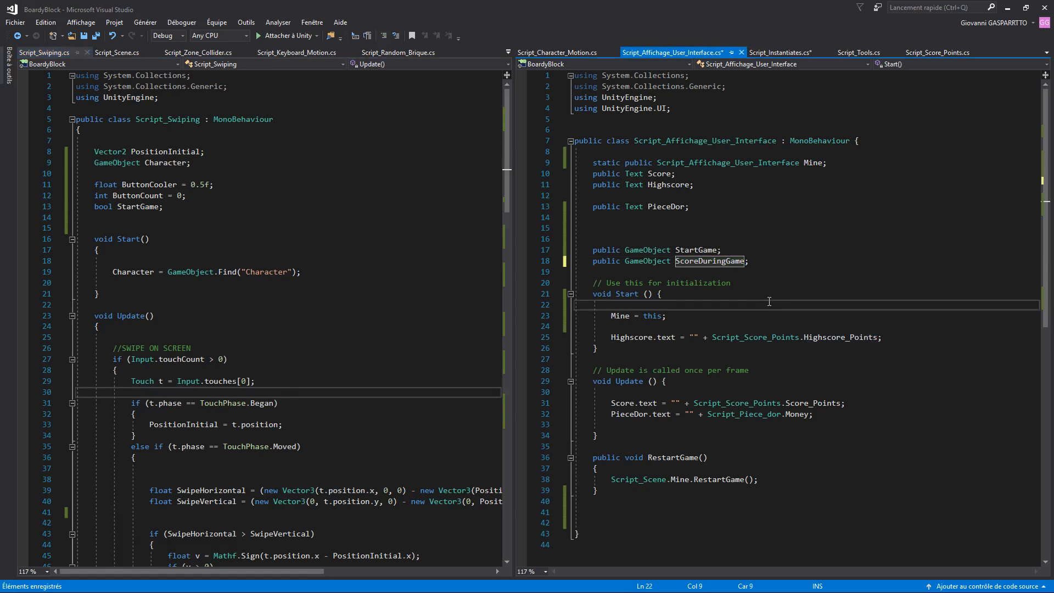
pyautogui.click(702, 293)
pyautogui.click(702, 318)
pyautogui.click(669, 347)
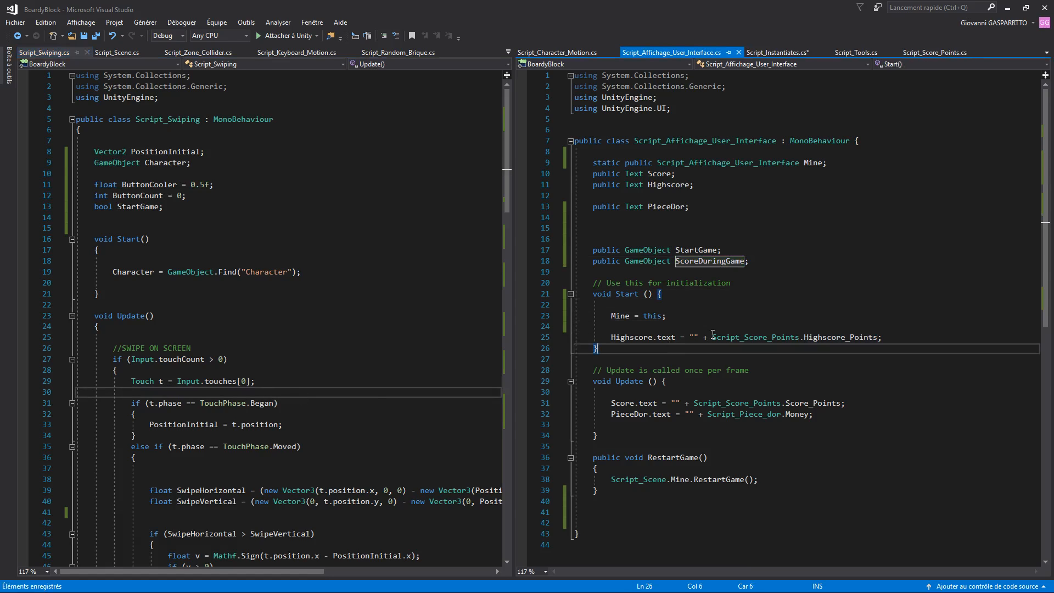
# In Script_Affichage_User_Interface's Start method, add "ScoreDuringGame.gameObject.SetActive(false);" below "Mine = this;" and save the script
pyautogui.click(685, 327)
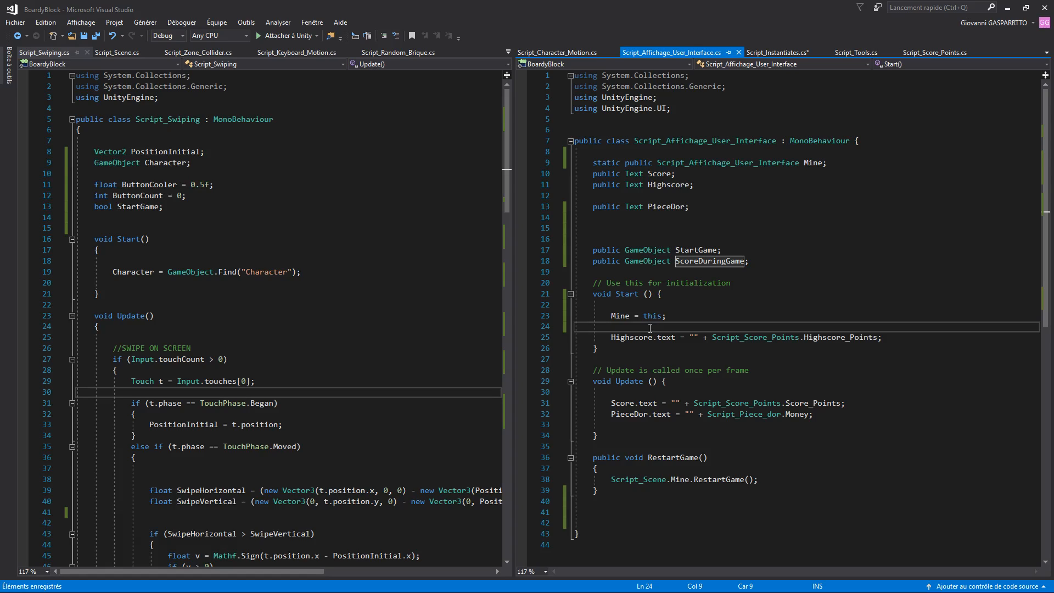
pyautogui.write('Score')
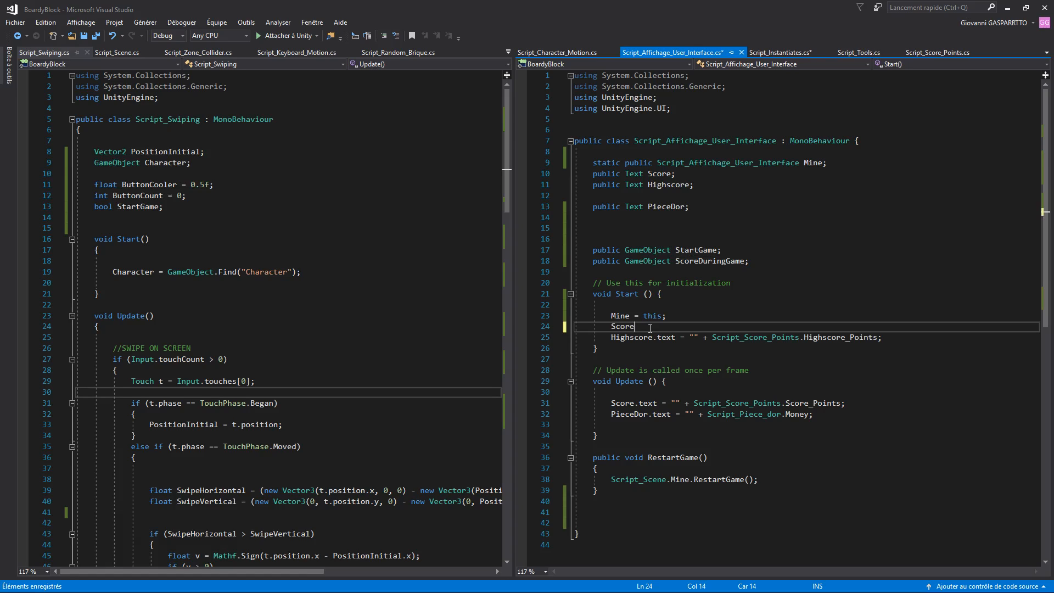
pyautogui.write('DuringGame.gameObject.setActive(')
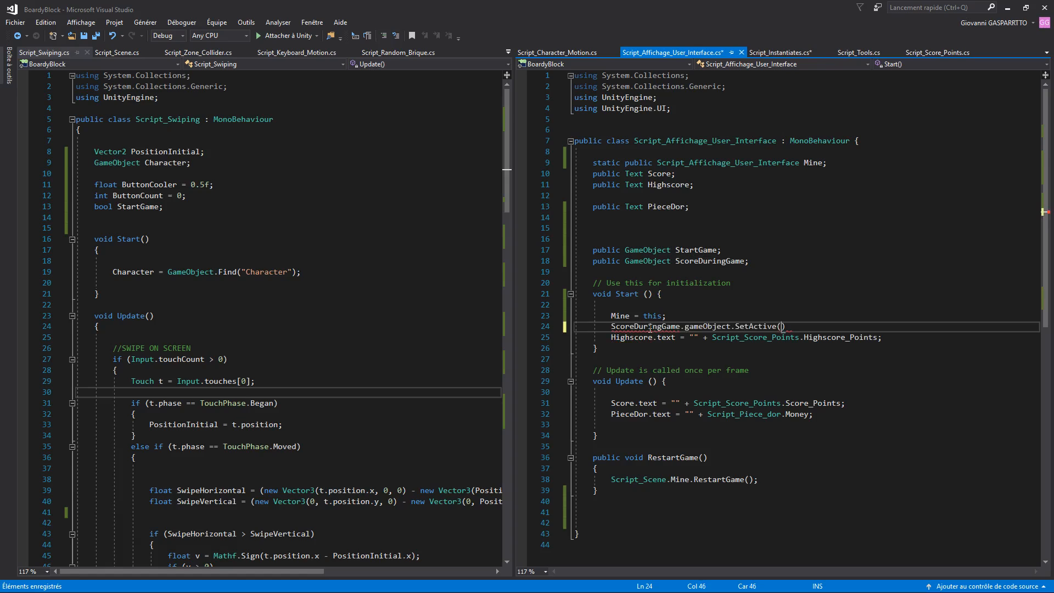
pyautogui.write('false')
pyautogui.write(';')
pyautogui.press('Down')
pyautogui.press('Down')
pyautogui.hotkey('ctrl', 's')
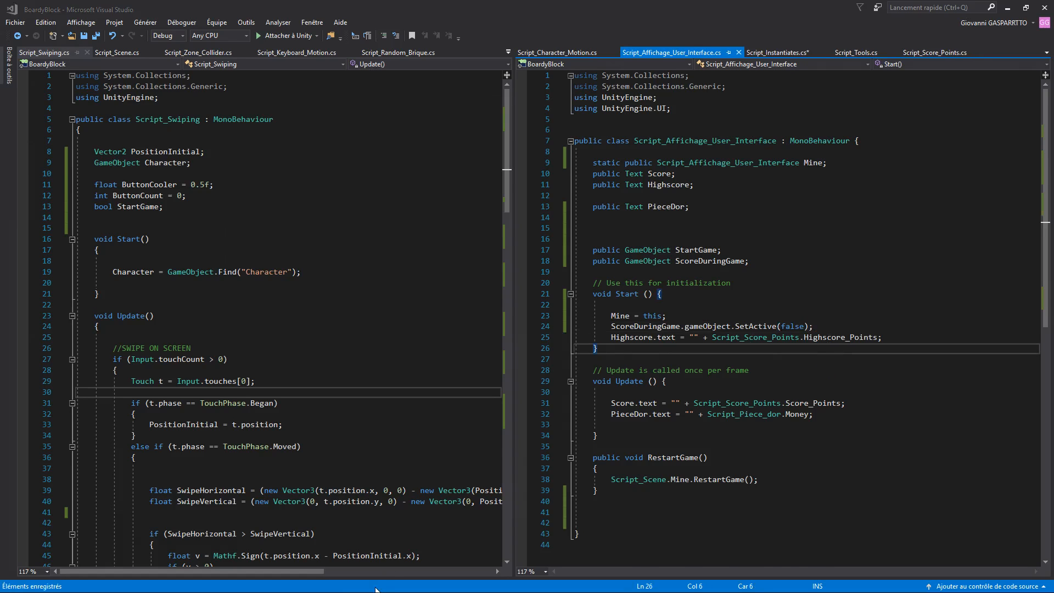
# Switch to Unity and create an empty child object named TUTO_01 under GRP_TUTO
pyautogui.click(375, 587)
pyautogui.moveTo(357, 257)
pyautogui.mouseDown(button='middle')
pyautogui.moveTo(374, 244)
pyautogui.moveTo(368, 258)
pyautogui.mouseUp(button='middle')
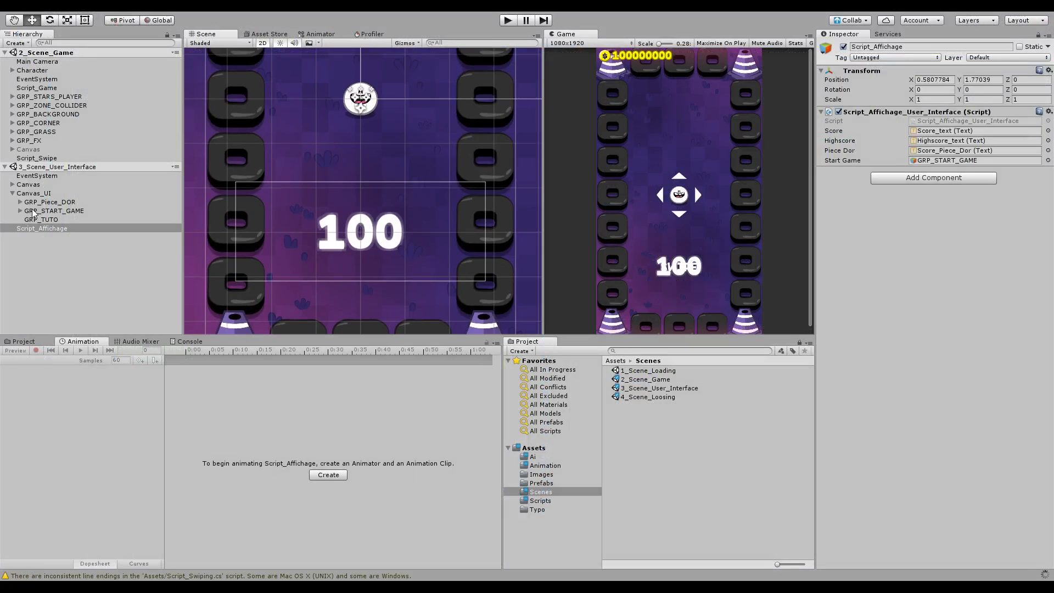
pyautogui.click(70, 221)
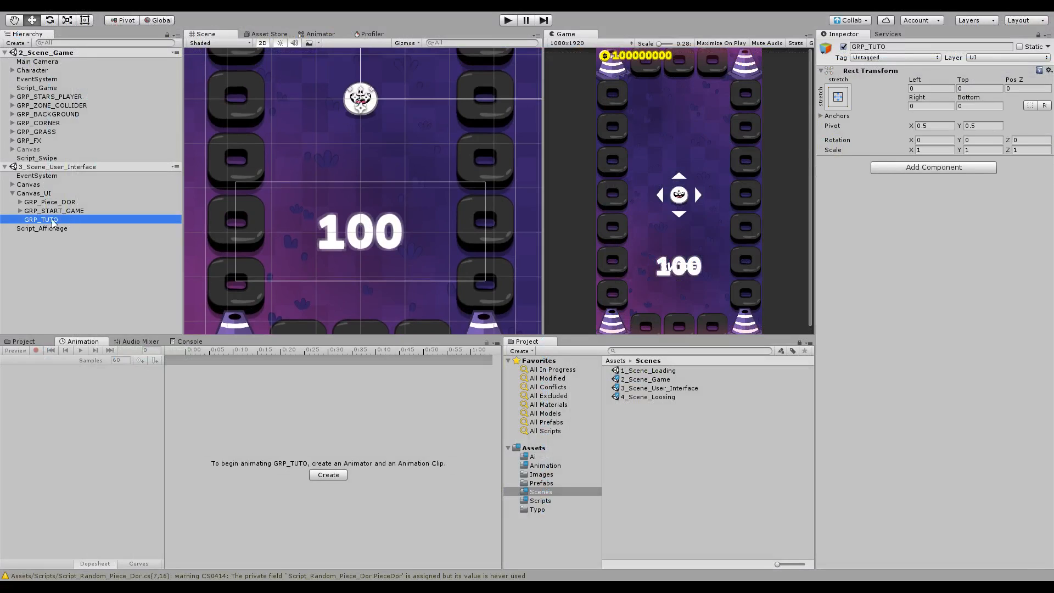
pyautogui.press('F2')
pyautogui.press('Return')
pyautogui.hotkey('alt', 'shift', 'n')
pyautogui.click(56, 229)
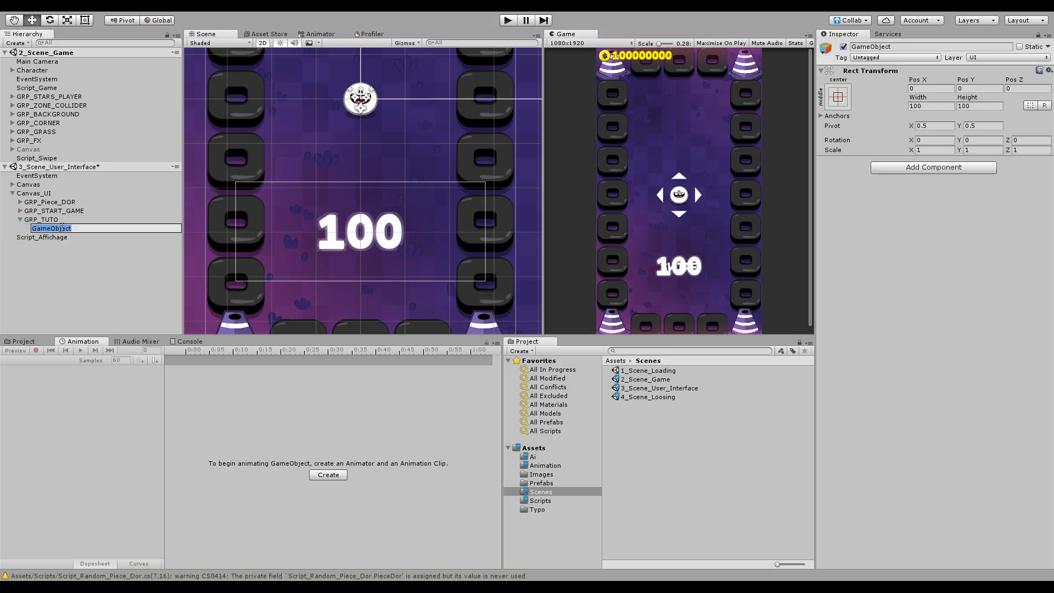
pyautogui.write('TUTO_01')
pyautogui.press('Return')
pyautogui.scroll(-4, 302, 236)
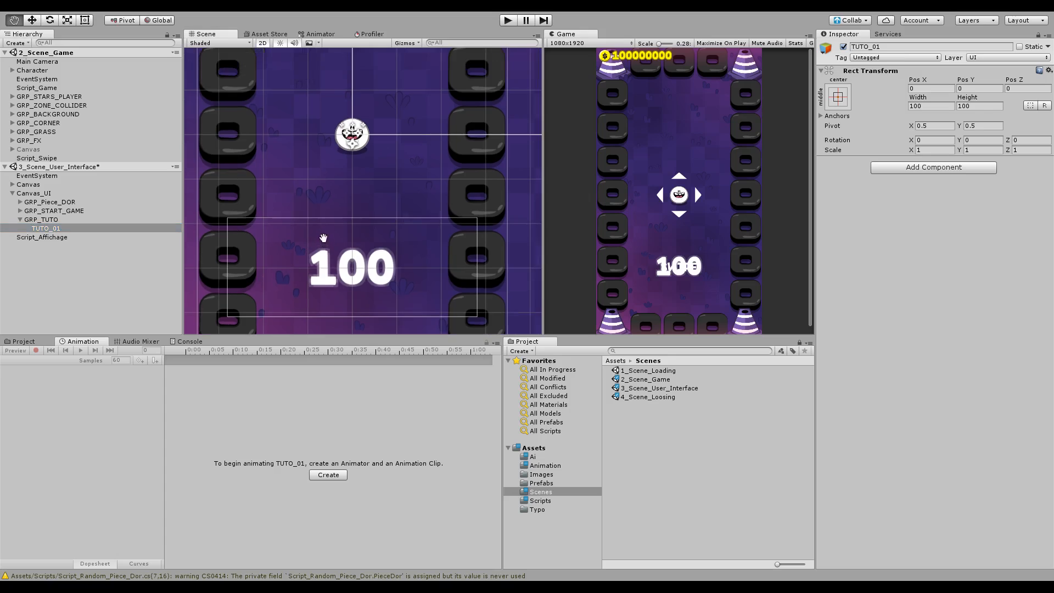
pyautogui.scroll(3, 406, 242)
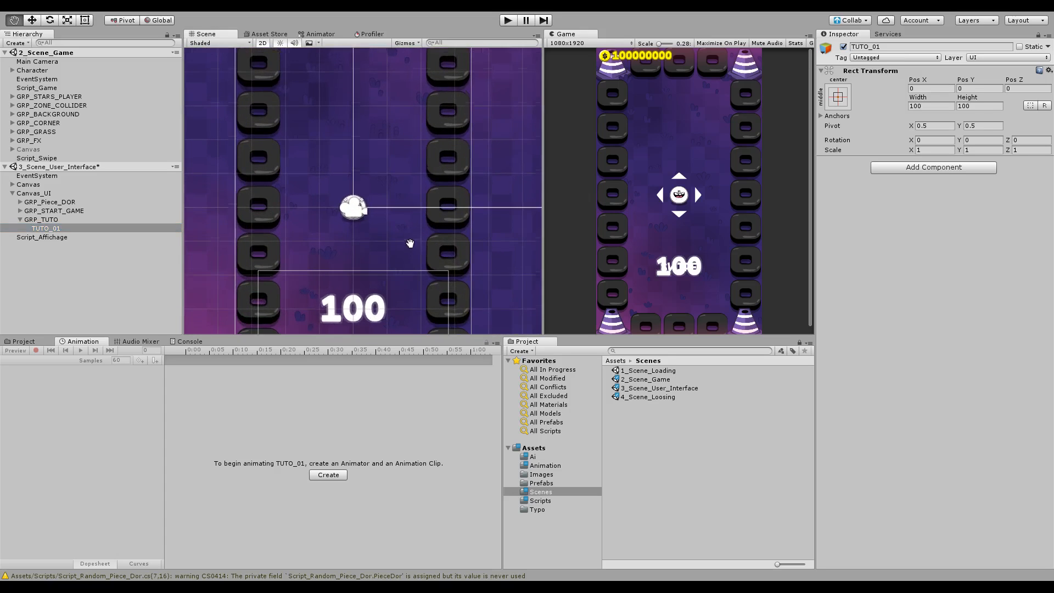
pyautogui.scroll(-3, 411, 190)
pyautogui.scroll(4, 410, 190)
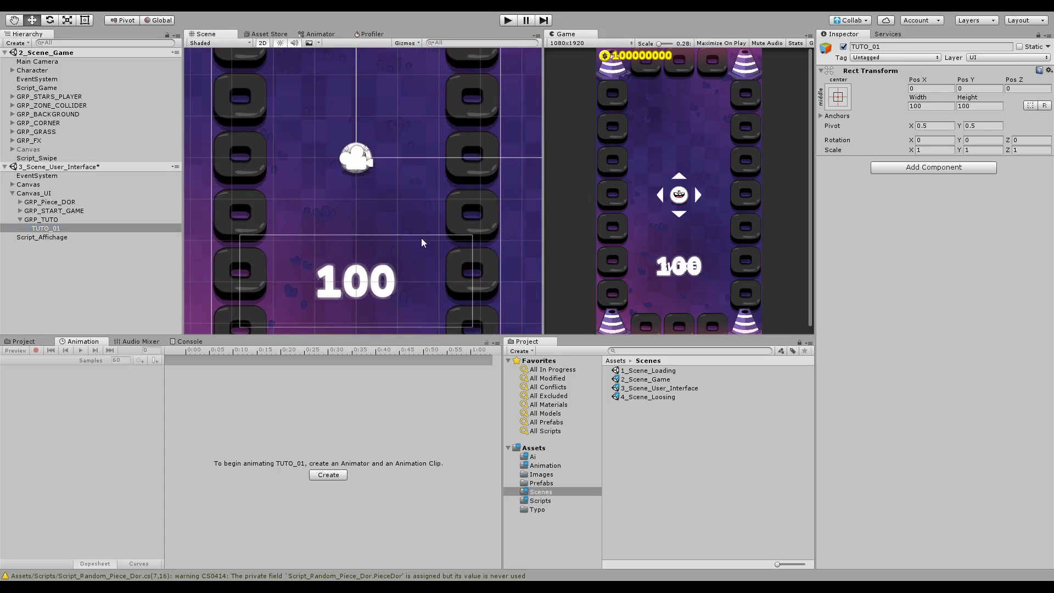
# Add a UI Image as a child of TUTO_01 and assign the UiBuilder-01_62 sprite as its source image
pyautogui.click(39, 228)
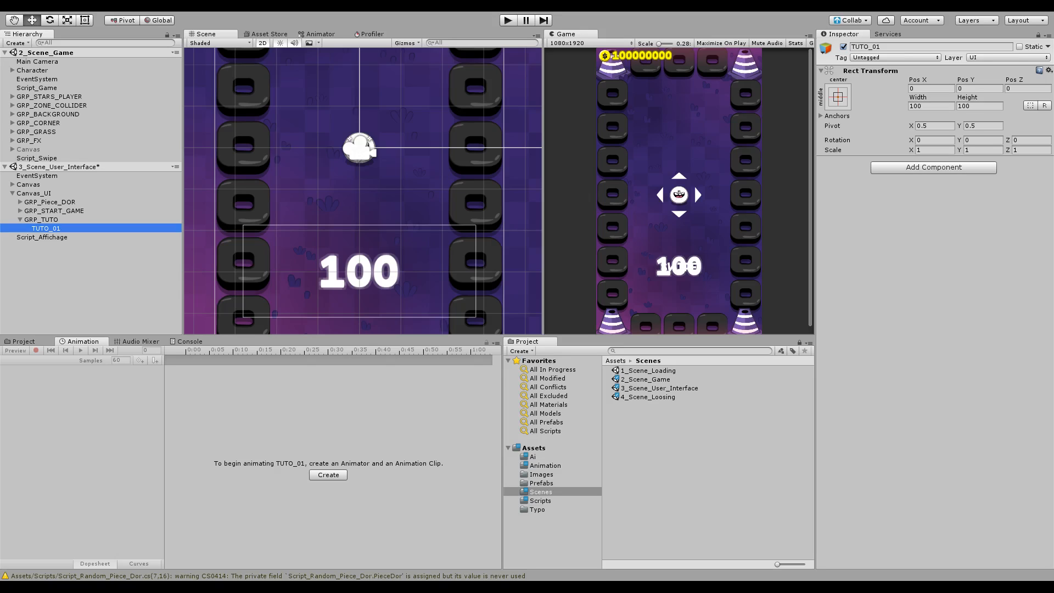
pyautogui.moveTo(434, 178); pyautogui.dragTo(415, 207, button='middle')
pyautogui.scroll(-7, 416, 207)
pyautogui.rightClick(47, 230)
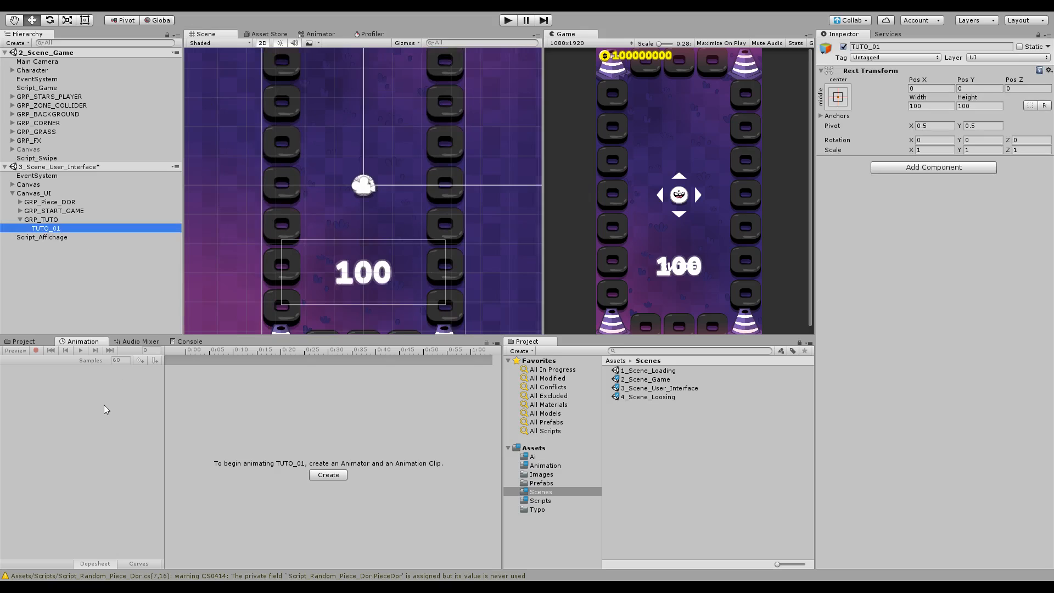
pyautogui.click(156, 419)
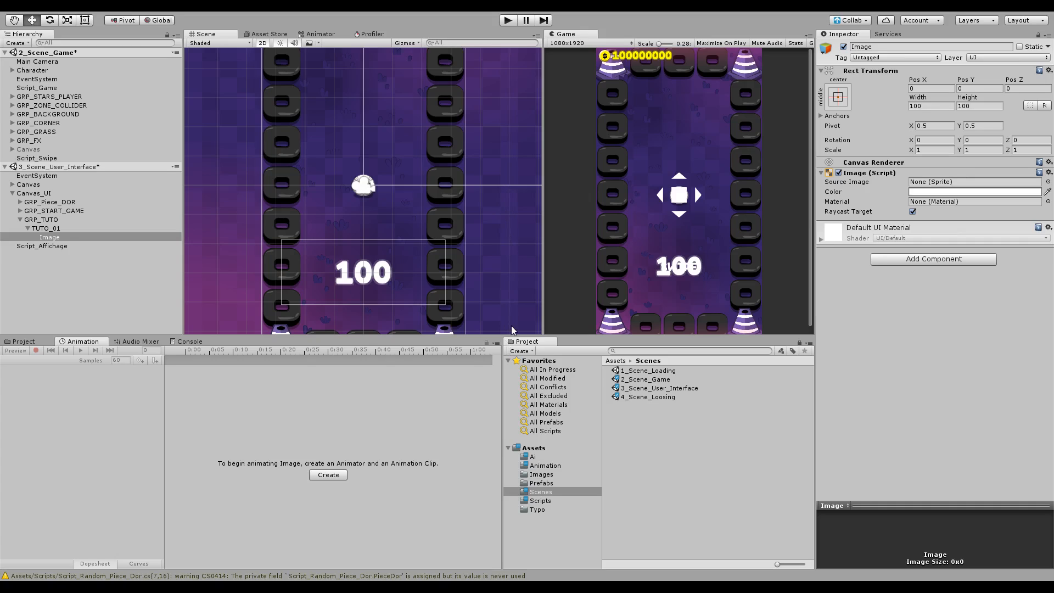
pyautogui.click(336, 232)
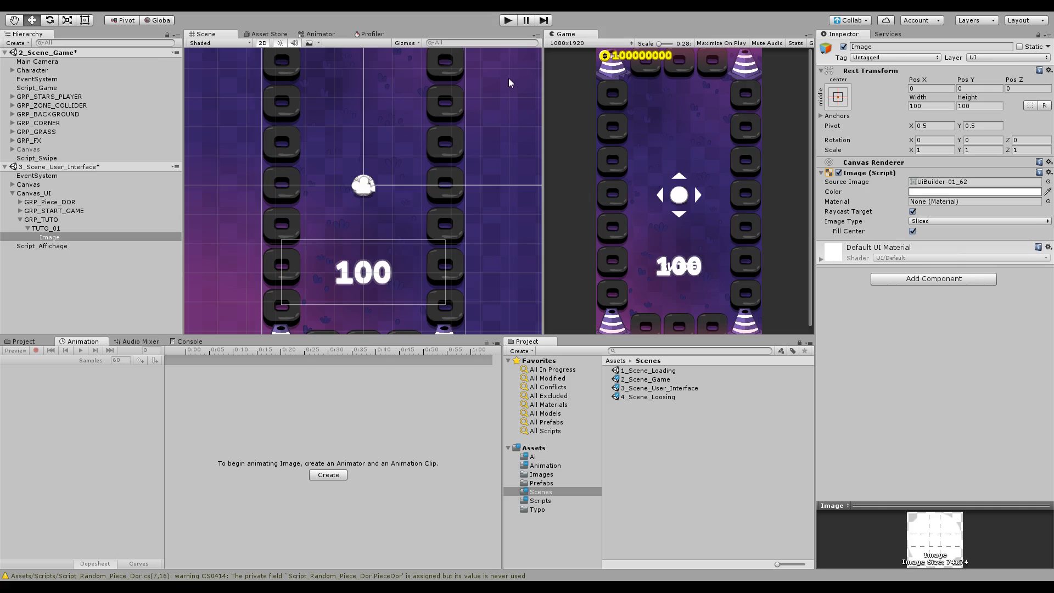
# Deactivate the GRP_START_GAME object in Canvas_UI
pyautogui.moveTo(389, 164); pyautogui.dragTo(404, 154, button='middle')
pyautogui.press('f')
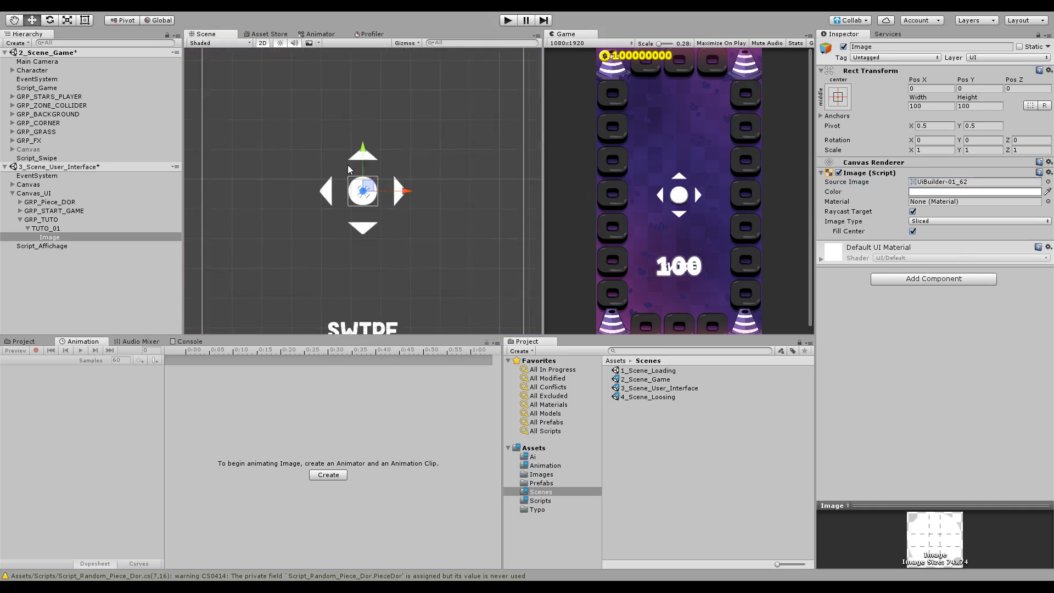
pyautogui.click(54, 210)
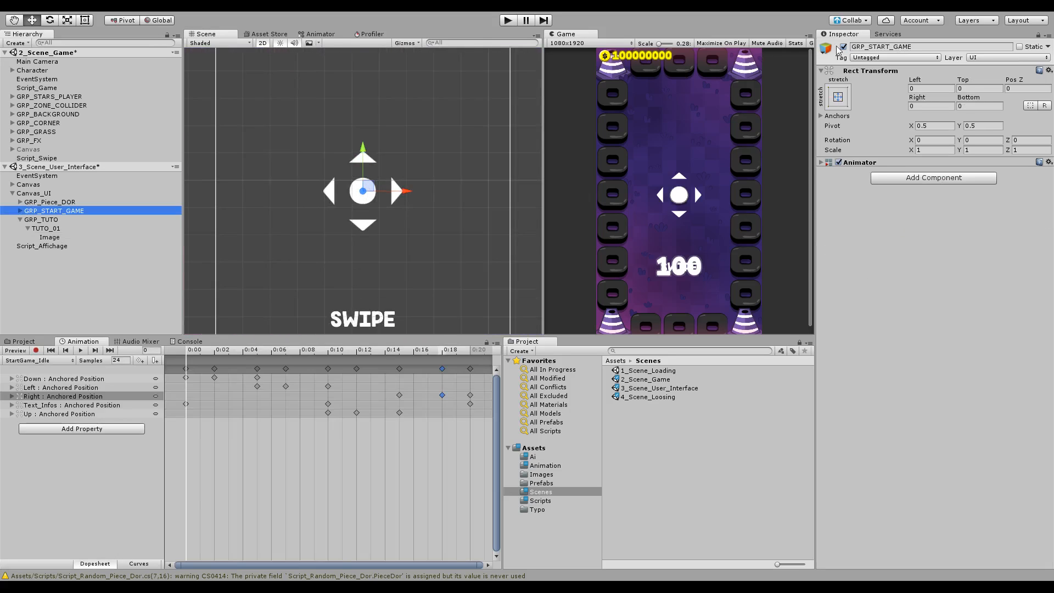
# Stretch the Image under TUTO_01 into a panel about 752 by 389 with the Rect tool, and set its Pos Y to 0
pyautogui.click(59, 237)
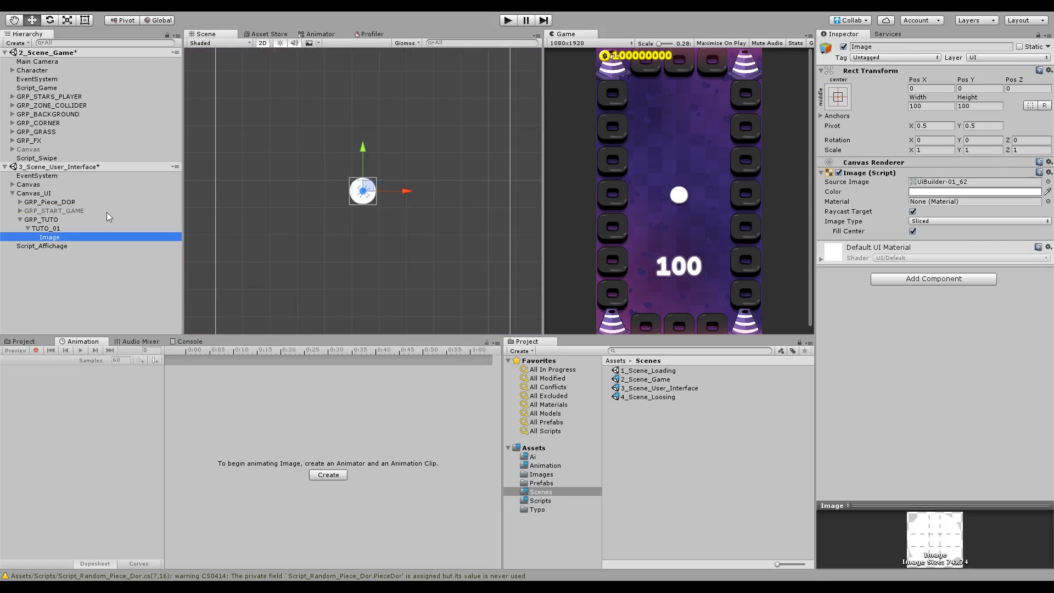
pyautogui.click(84, 20)
pyautogui.moveTo(376, 193); pyautogui.dragTo(457, 194)
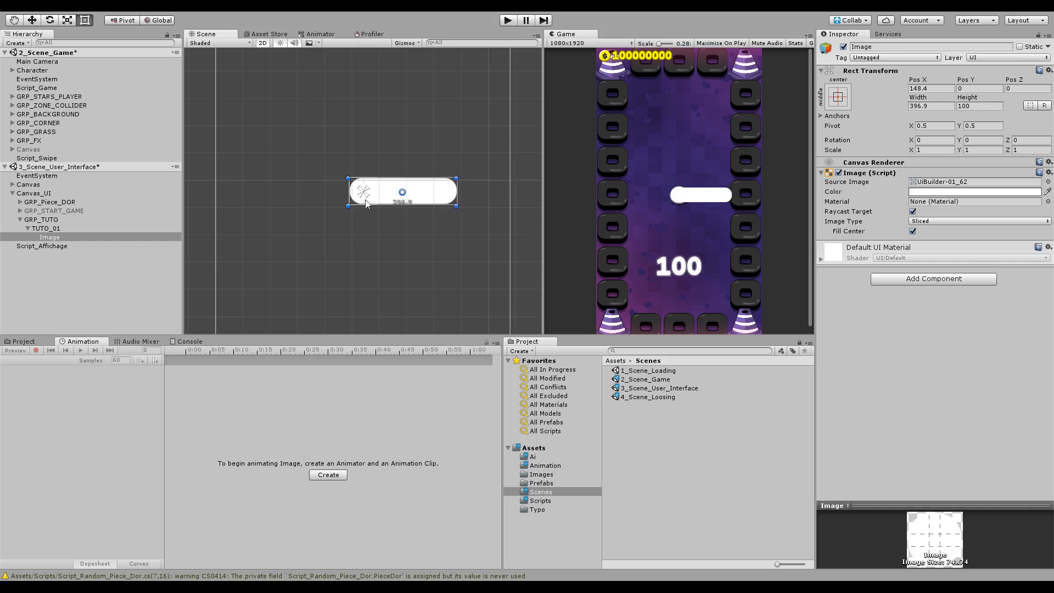
pyautogui.moveTo(349, 192); pyautogui.dragTo(251, 192)
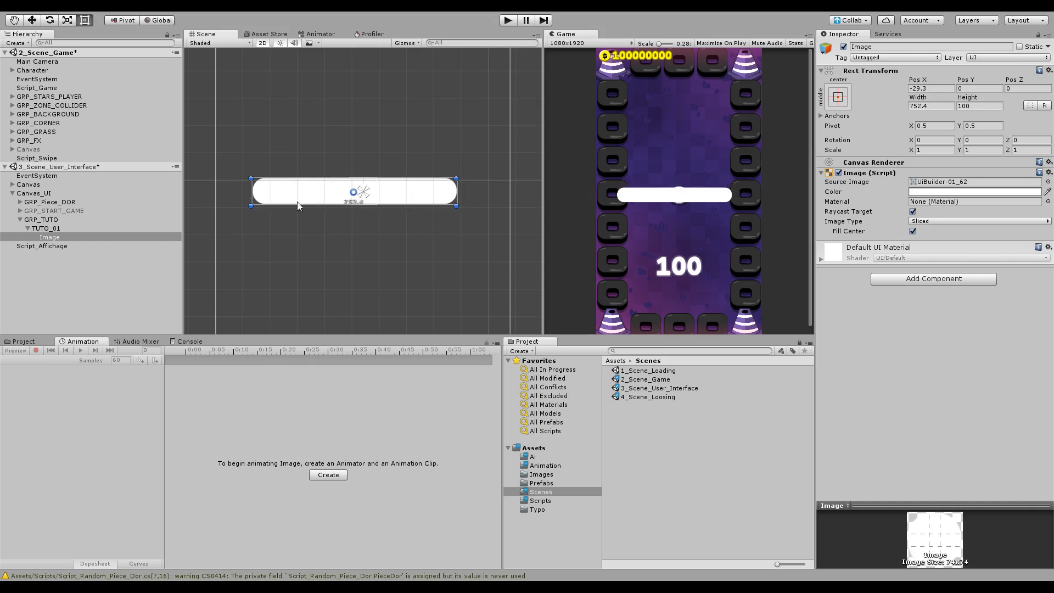
pyautogui.moveTo(369, 178); pyautogui.dragTo(379, 97)
pyautogui.click(980, 88)
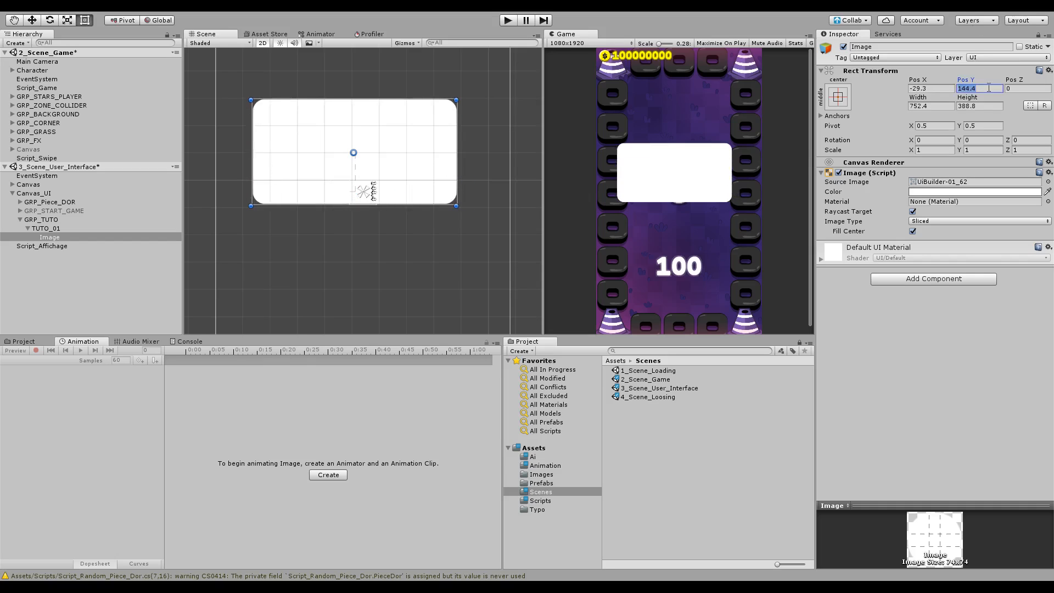
pyautogui.write('0')
# Try a dark purple color on the panel Image and undo the color change
pyautogui.click(845, 95)
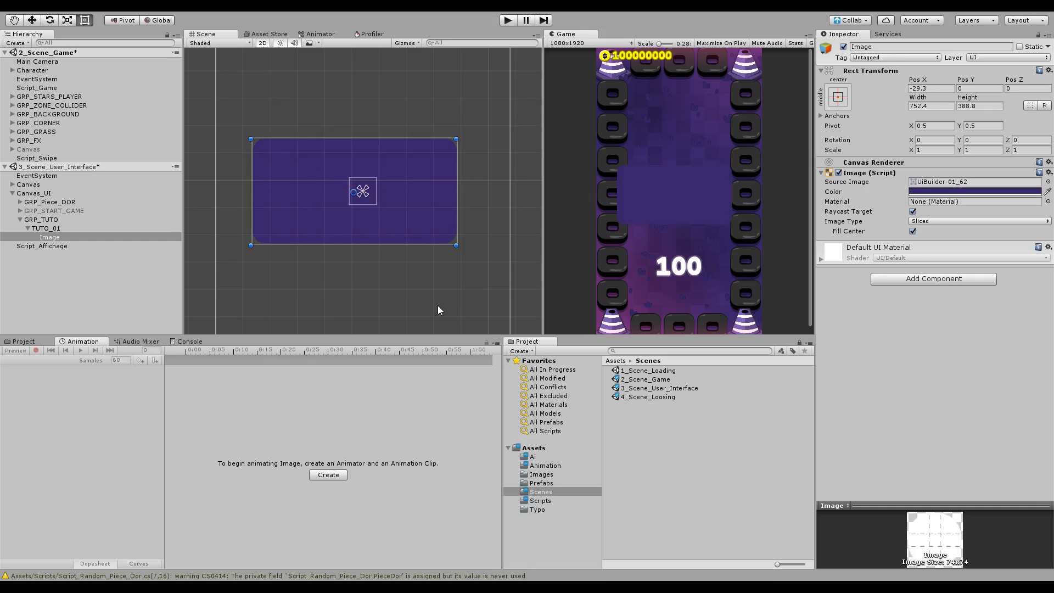
pyautogui.hotkey('ctrl', 'z')
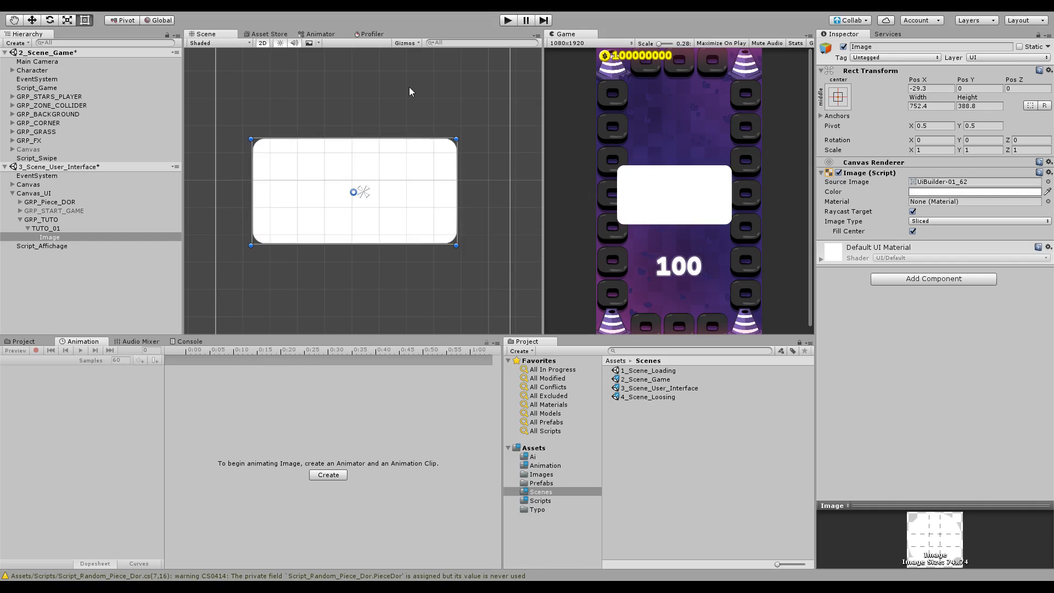
# Save the scenes and set the panel Image's Pos X to 0
pyautogui.moveTo(402, 240); pyautogui.dragTo(401, 206, button='middle')
pyautogui.hotkey('ctrl', 's')
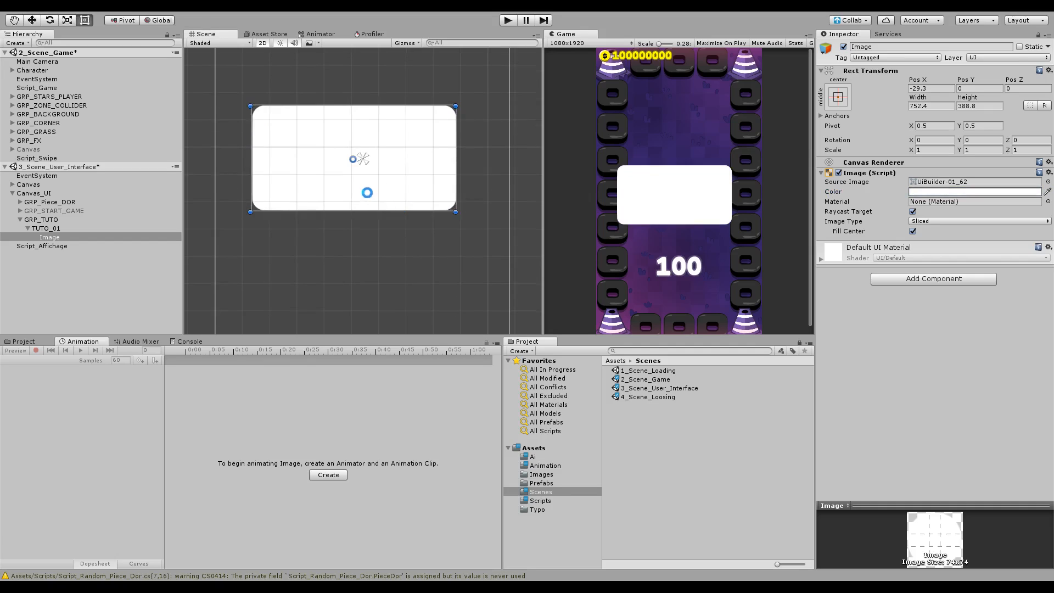
pyautogui.scroll(10, 364, 190)
pyautogui.moveTo(390, 168); pyautogui.dragTo(418, 206, button='middle')
pyautogui.click(932, 88)
pyautogui.write('0')
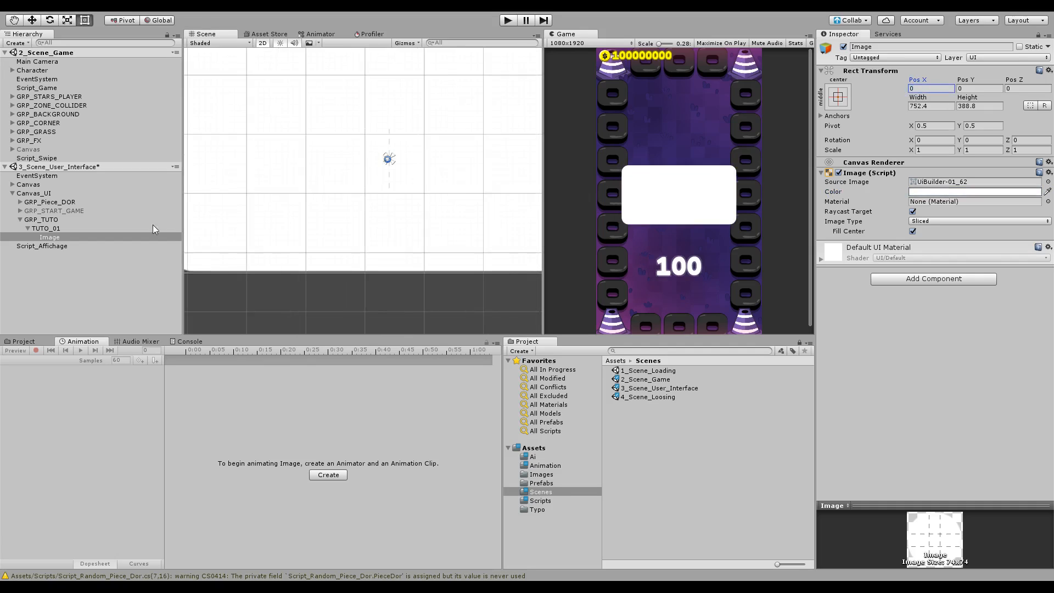
# Duplicate the panel Image, assign the Character_0 sprite to the copy, enable Preserve Aspect and set it to native size
pyautogui.write('f')
pyautogui.hotkey('ctrl', 'd')
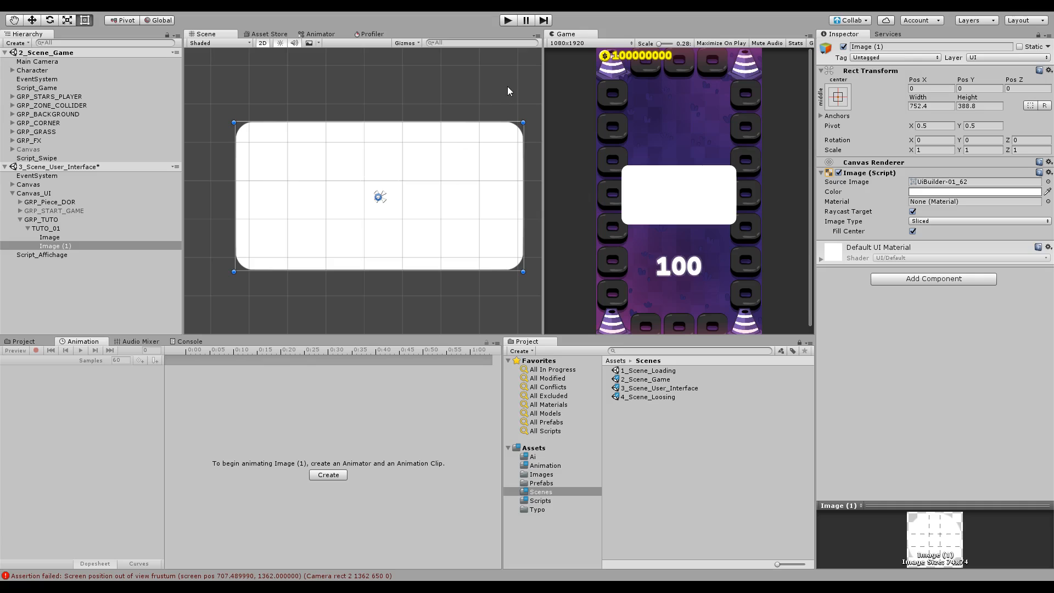
pyautogui.moveTo(299, 249); pyautogui.dragTo(309, 229, button='middle')
pyautogui.press('w')
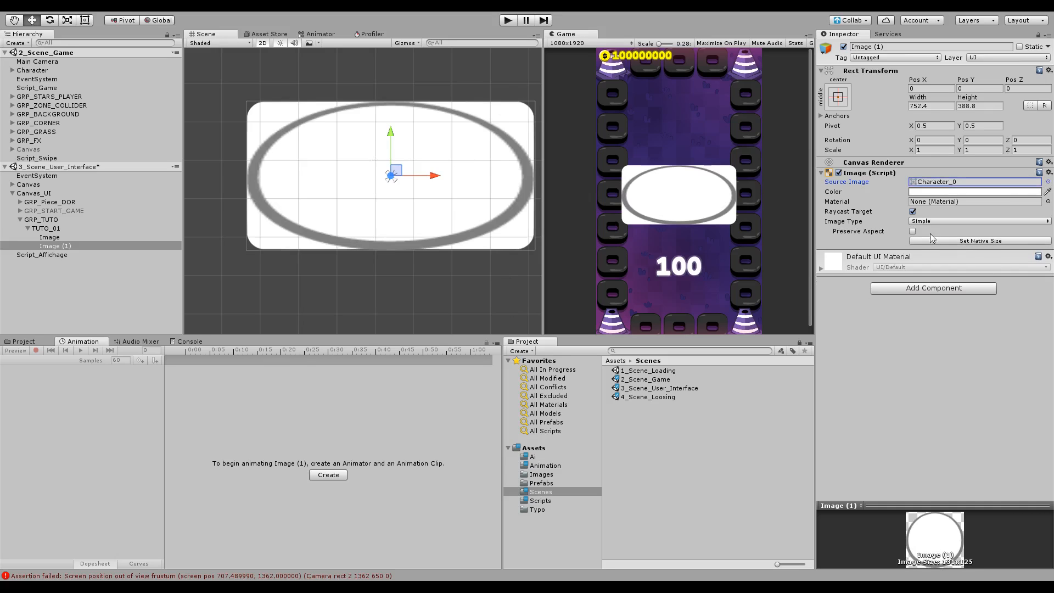
pyautogui.click(912, 231)
pyautogui.click(980, 241)
# Rename the duplicated Character_0 image as Body
pyautogui.scroll(6, 325, 180)
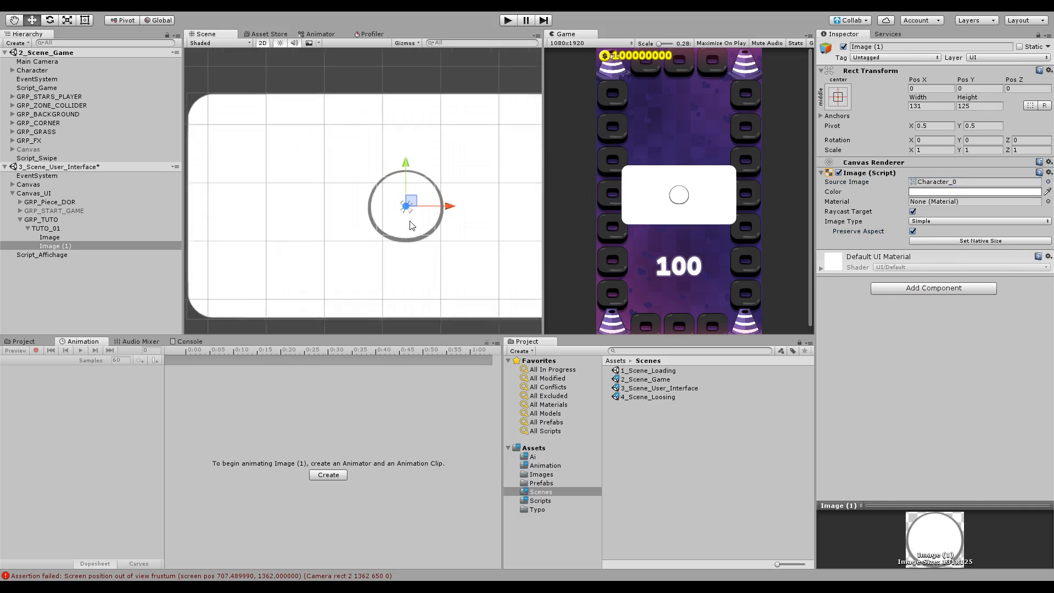
pyautogui.click(77, 245)
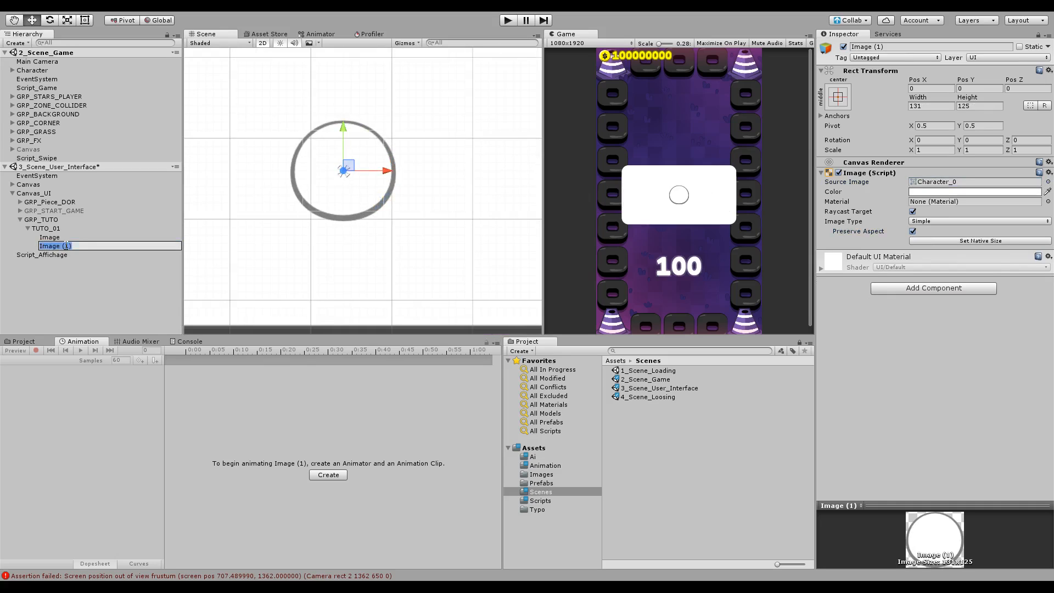
pyautogui.write('Body')
pyautogui.press('Return')
# Duplicate Body, assign the Character_5 mouth sprite to the copy and set it to native size
pyautogui.press('f')
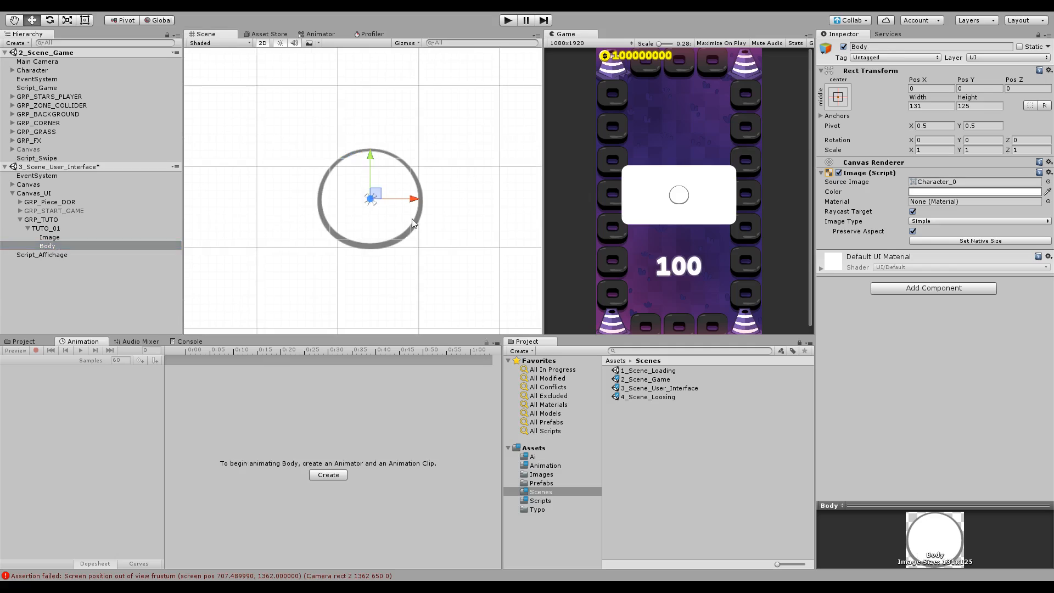
pyautogui.hotkey('ctrl', 'd')
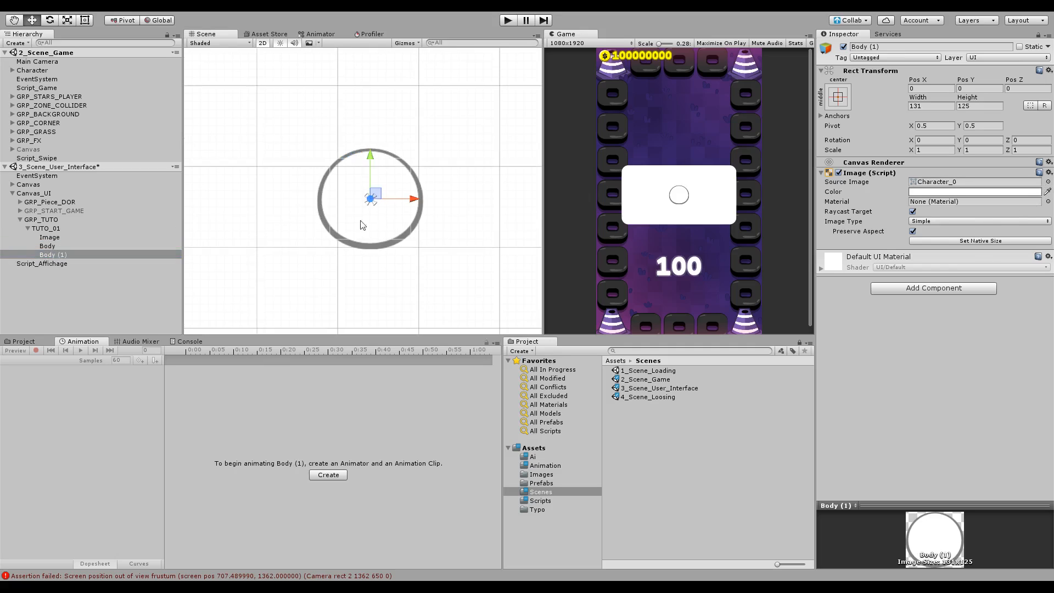
pyautogui.click(398, 214)
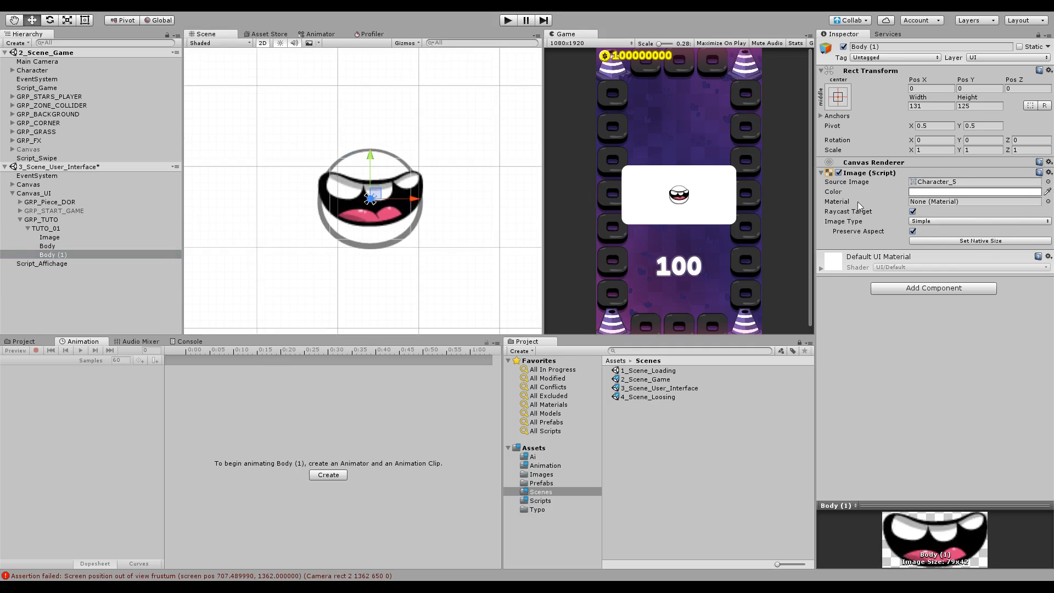
pyautogui.click(980, 240)
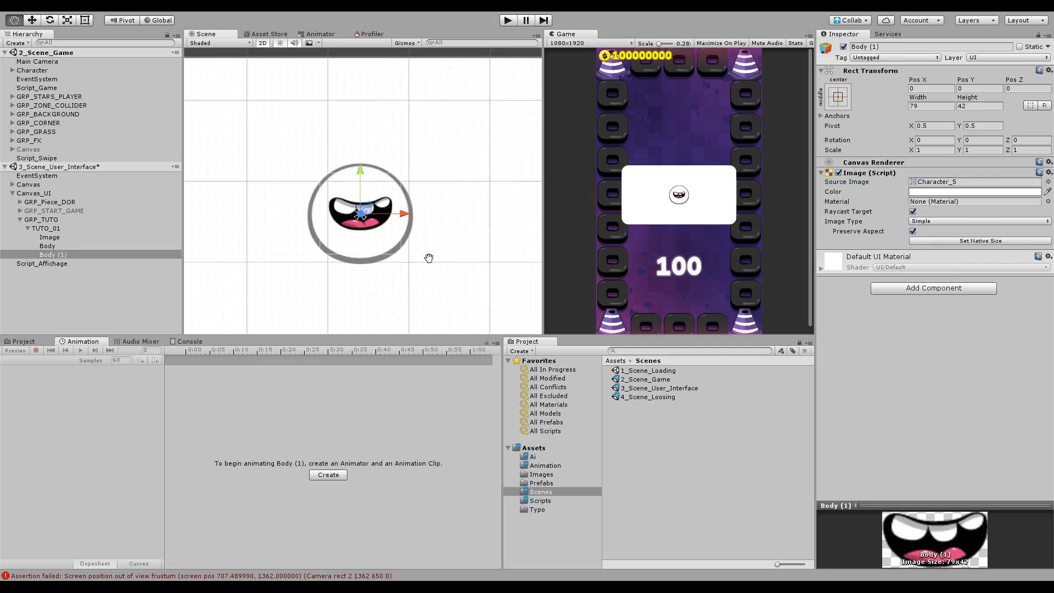
# Duplicate the mouth image, assign the Character_1 eyes sprite at native size, and move it above the mouth to Pos Y about 28.6
pyautogui.hotkey('ctrl', 'd')
pyautogui.click(1048, 181)
pyautogui.click(297, 221)
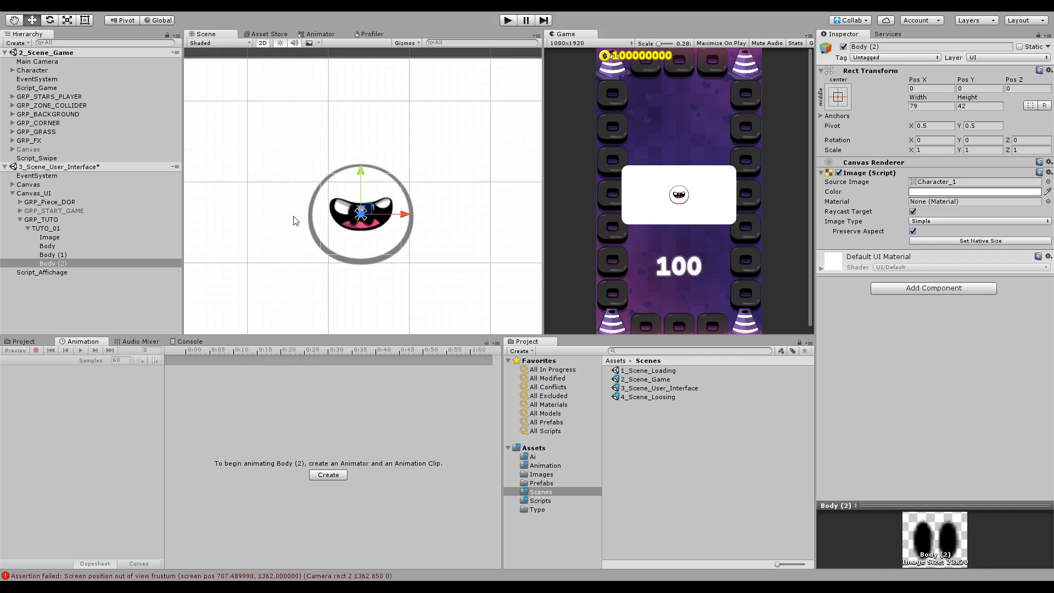
pyautogui.click(944, 241)
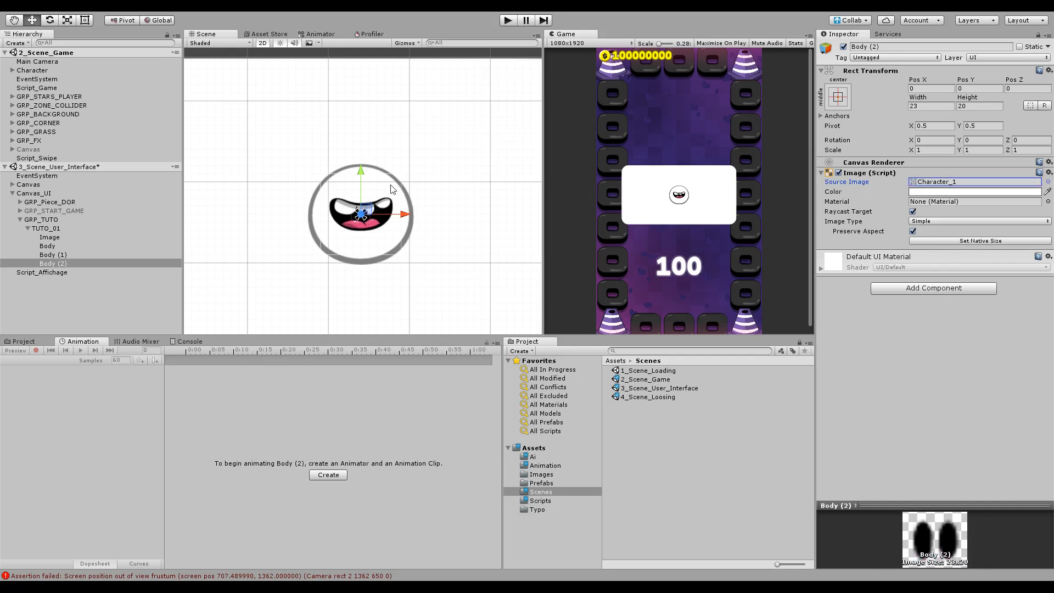
pyautogui.moveTo(364, 174); pyautogui.dragTo(364, 151)
pyautogui.moveTo(434, 156); pyautogui.dragTo(435, 169, button='middle')
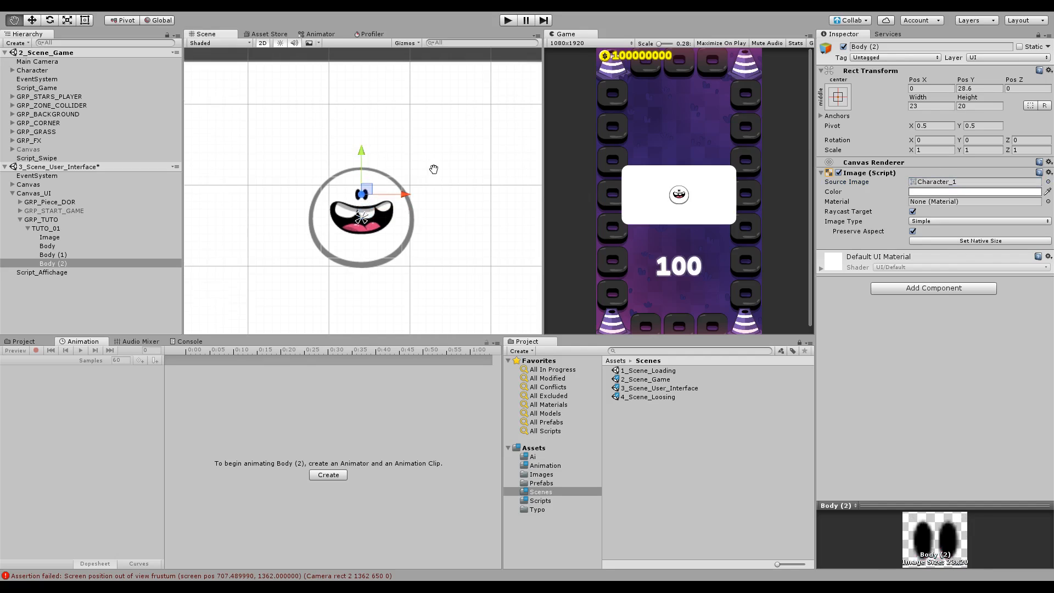
# Duplicate the eyes image, assign the Character_7 sprite at native size, and move it onto the top of the head at Pos Y about 70
pyautogui.hotkey('ctrl', 'd')
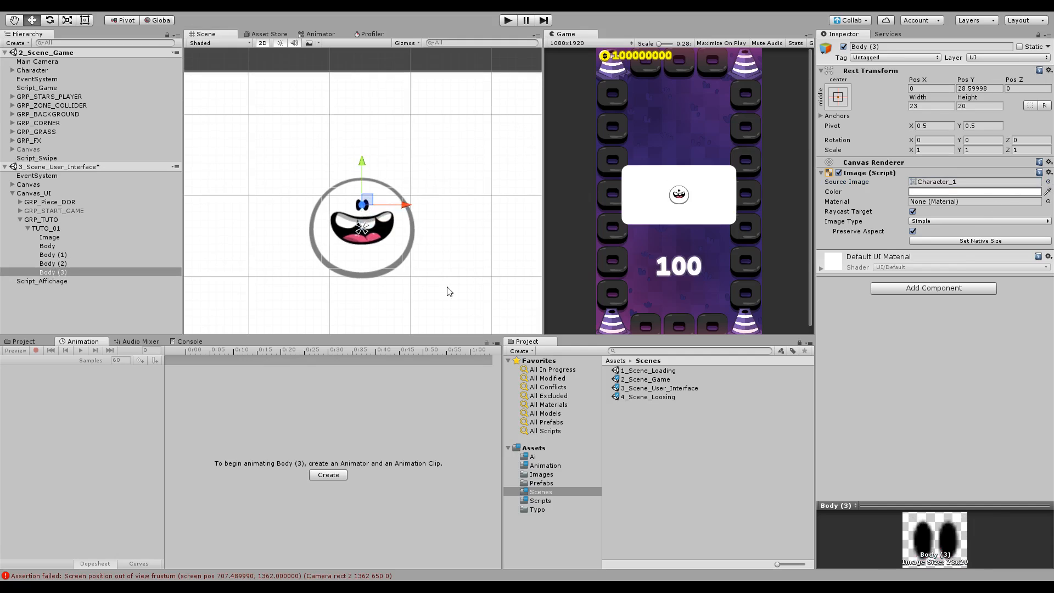
pyautogui.click(466, 209)
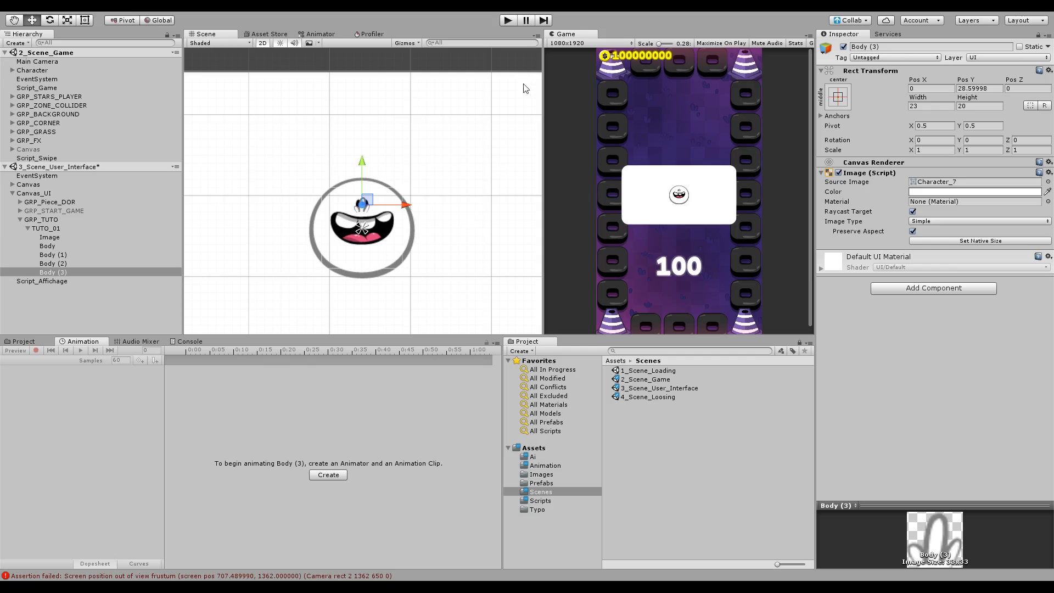
pyautogui.click(506, 80)
pyautogui.click(921, 240)
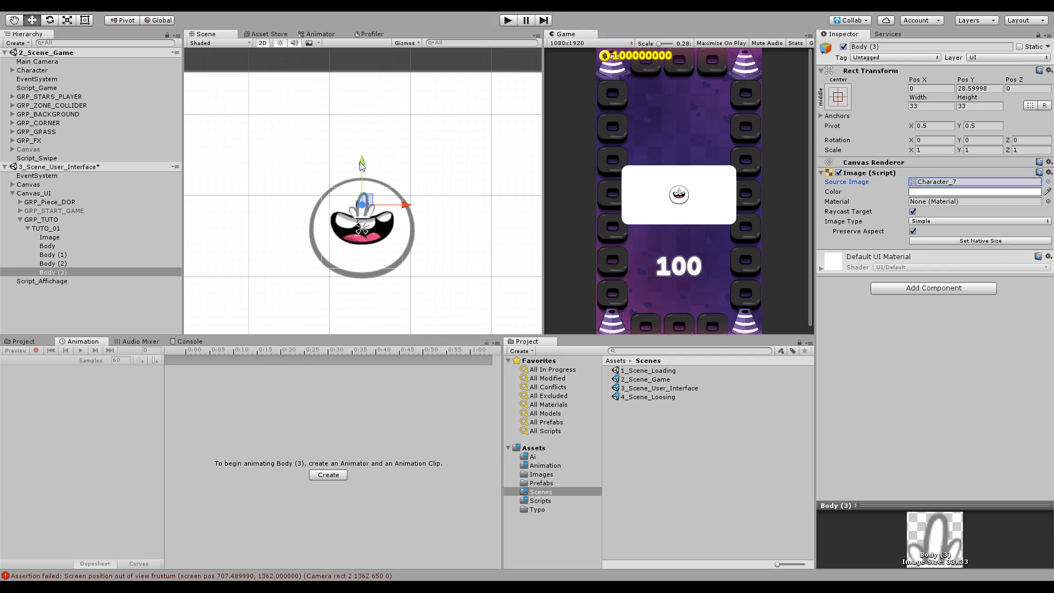
pyautogui.moveTo(362, 163); pyautogui.dragTo(363, 130)
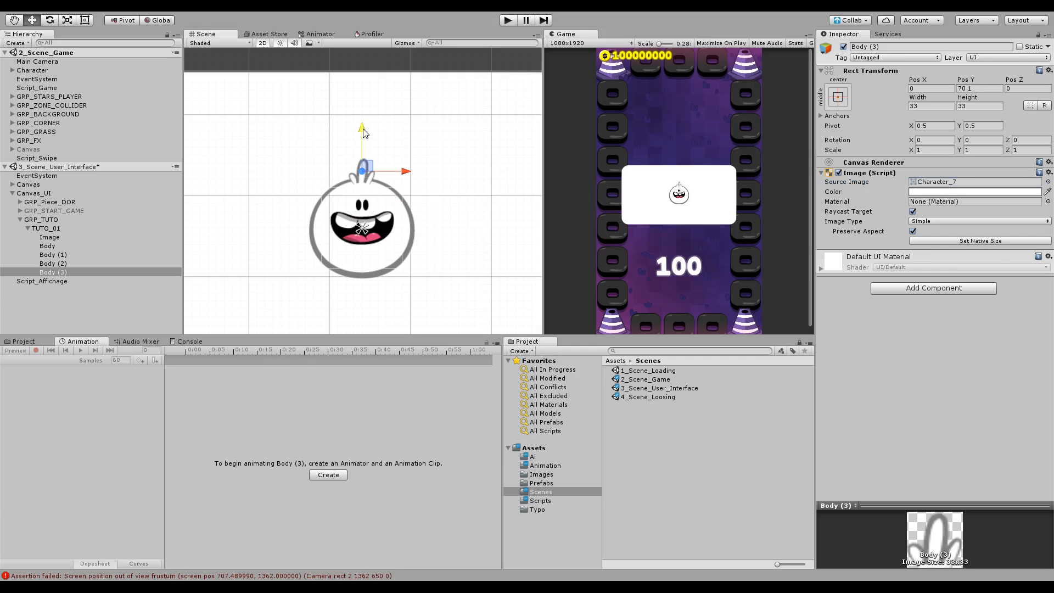
pyautogui.moveTo(399, 233); pyautogui.dragTo(405, 219, button='middle')
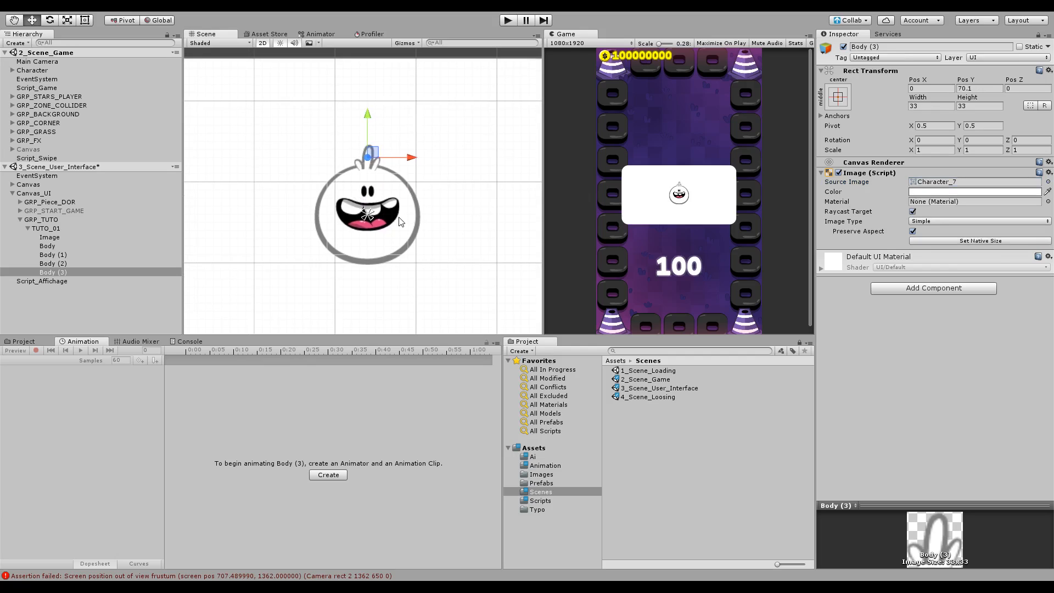
pyautogui.scroll(-2, 409, 220)
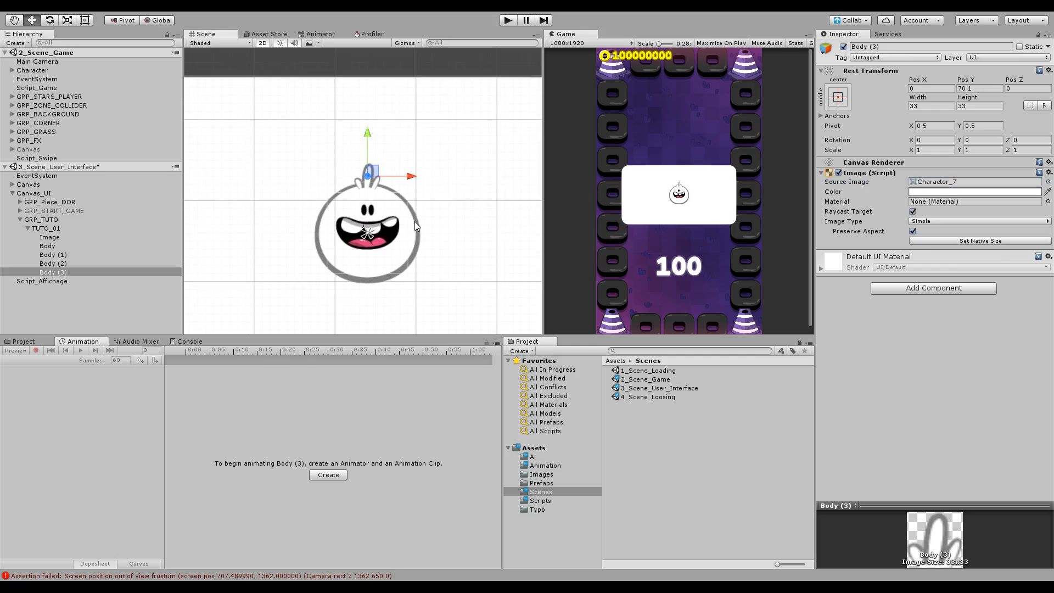
pyautogui.scroll(3, 433, 242)
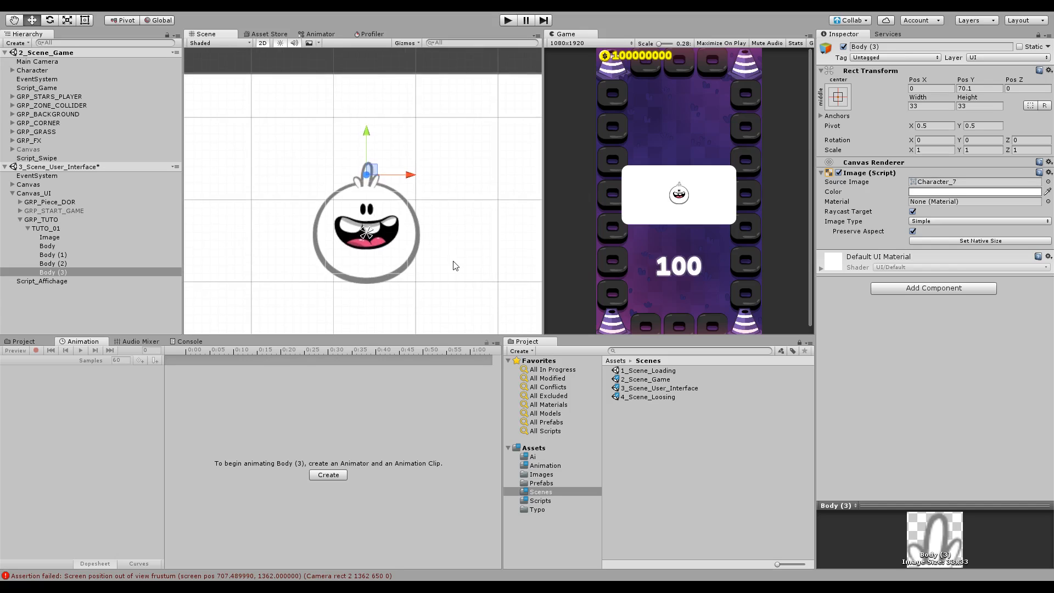
# Duplicate the Character_7 image, assign the Character_2 sprite to the copy and color it red
pyautogui.moveTo(433, 242); pyautogui.dragTo(435, 250, button='middle')
pyautogui.hotkey('ctrl', 'd')
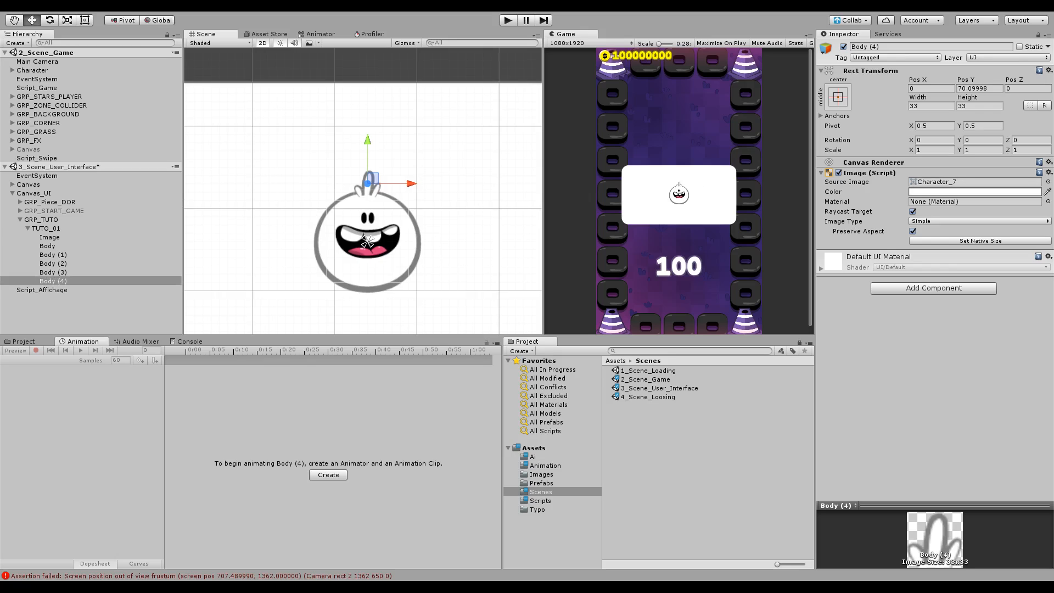
pyautogui.click(1047, 181)
pyautogui.click(338, 223)
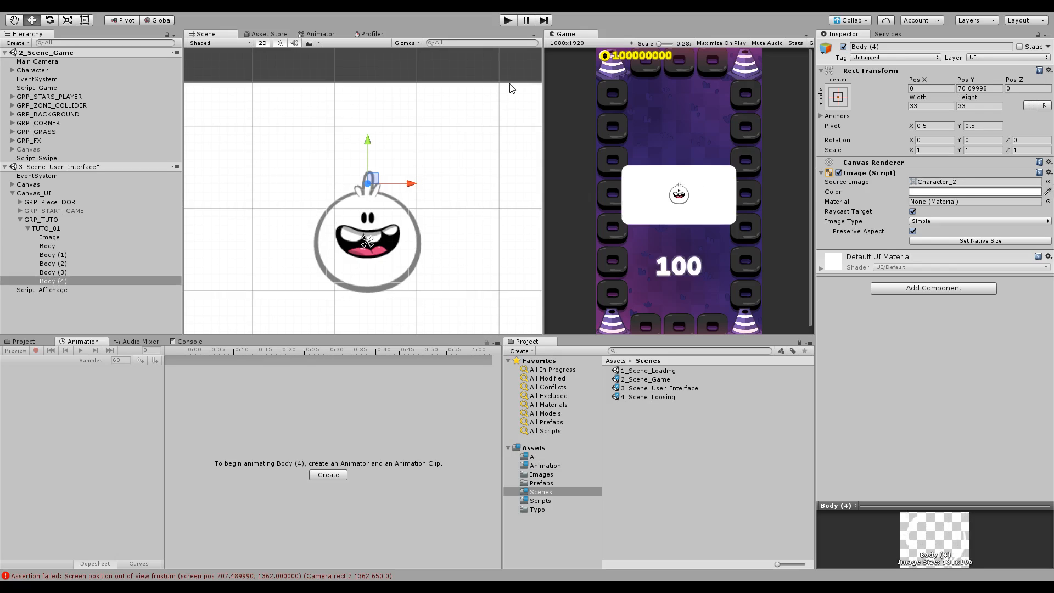
pyautogui.click(509, 83)
pyautogui.click(923, 191)
pyautogui.click(535, 86)
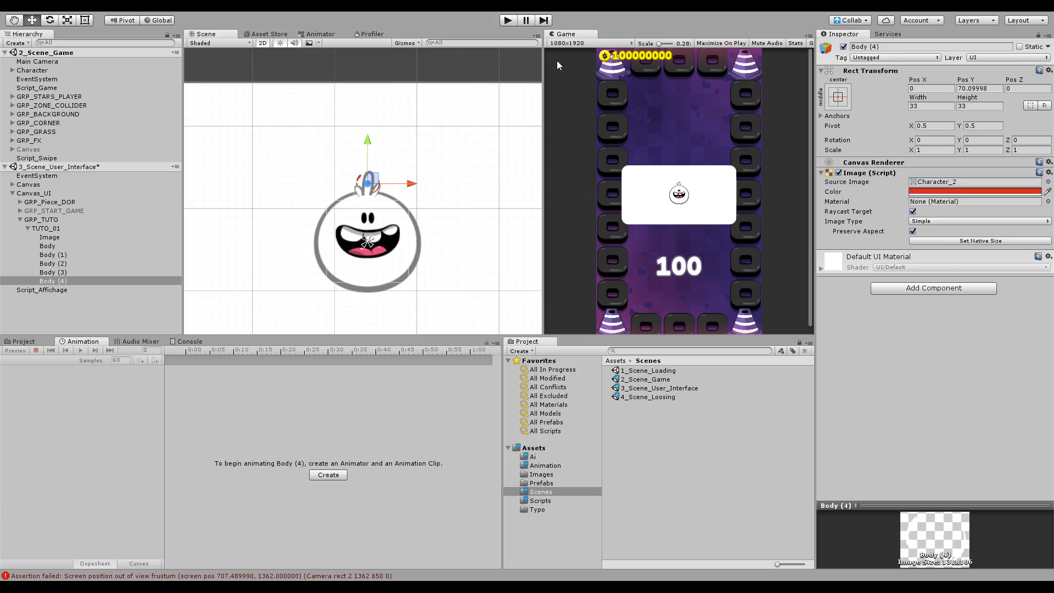
# Set the red Character_2 image to its native size and move it over the body at Pos Y about -1.6
pyautogui.click(934, 241)
pyautogui.moveTo(373, 179); pyautogui.dragTo(378, 203)
pyautogui.scroll(3, 330, 318)
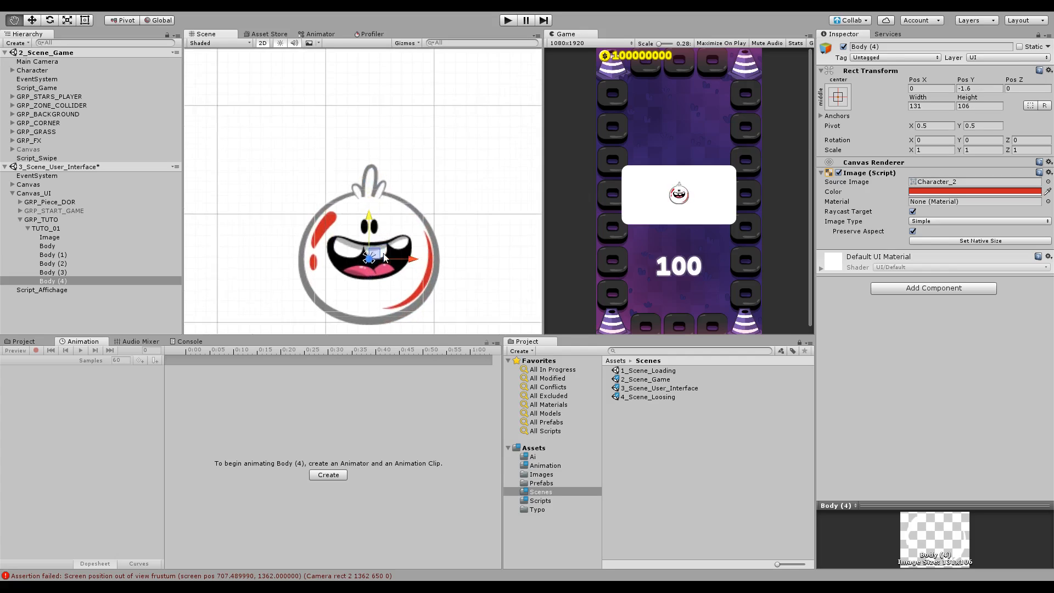
# Create an empty child object inside TUTO_01 and name it Character_UI
pyautogui.click(53, 228)
pyautogui.rightClick(53, 228)
pyautogui.click(110, 319)
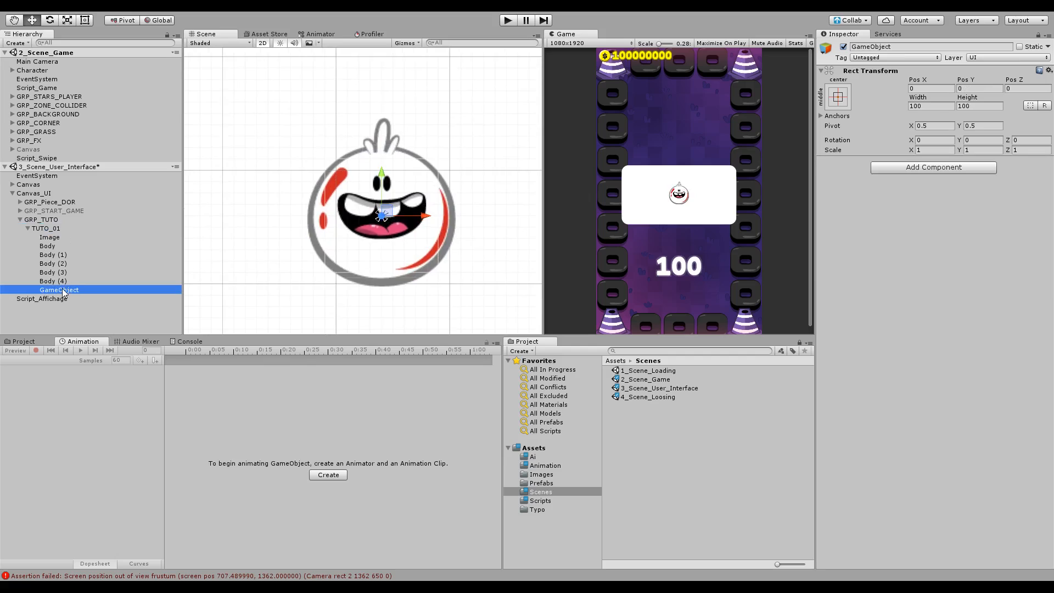
pyautogui.doubleClick(64, 290)
pyautogui.click(64, 291)
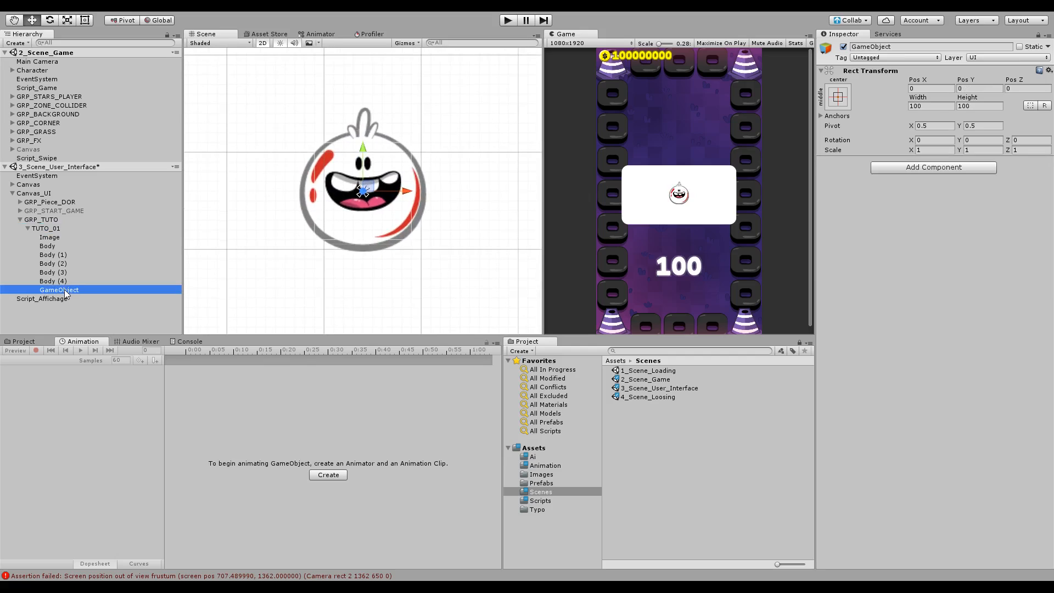
pyautogui.write('Character_UI')
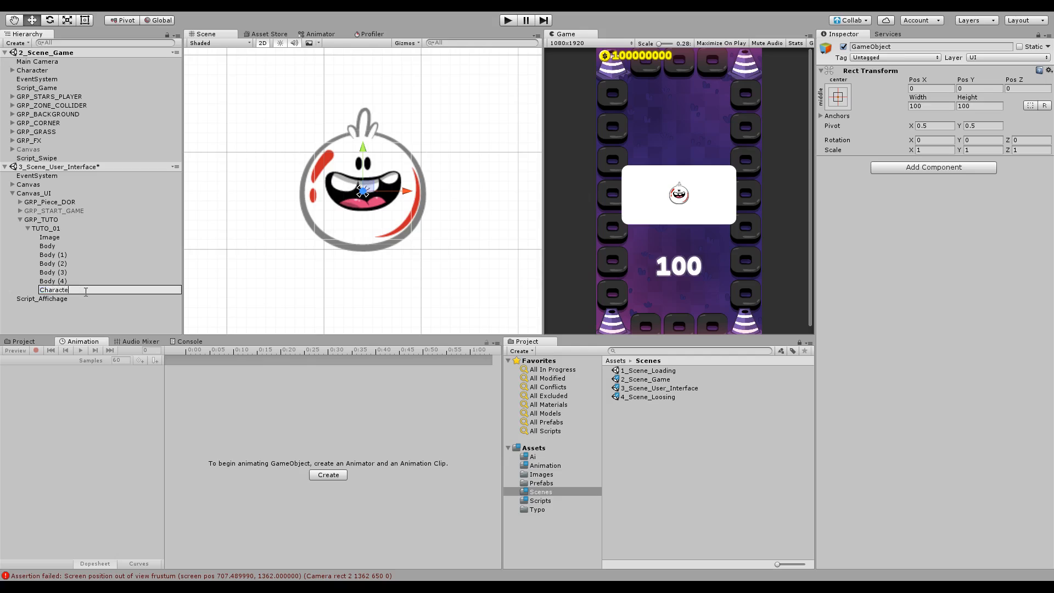
pyautogui.press('Return')
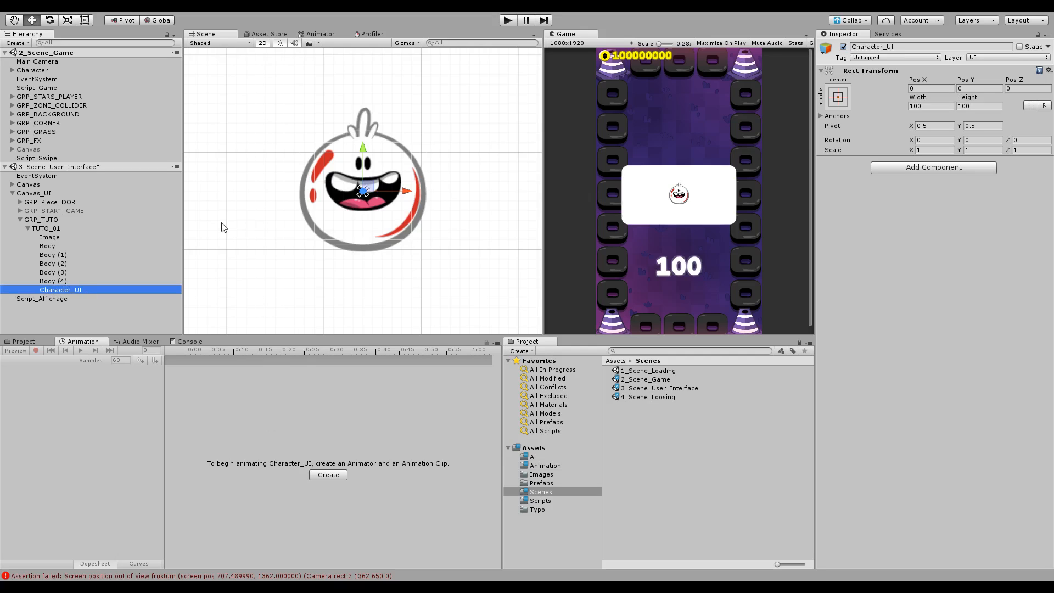
# Rename the mouth image Body (1) as Mouth and the eyes image Body (2) as Eyes
pyautogui.click(49, 246)
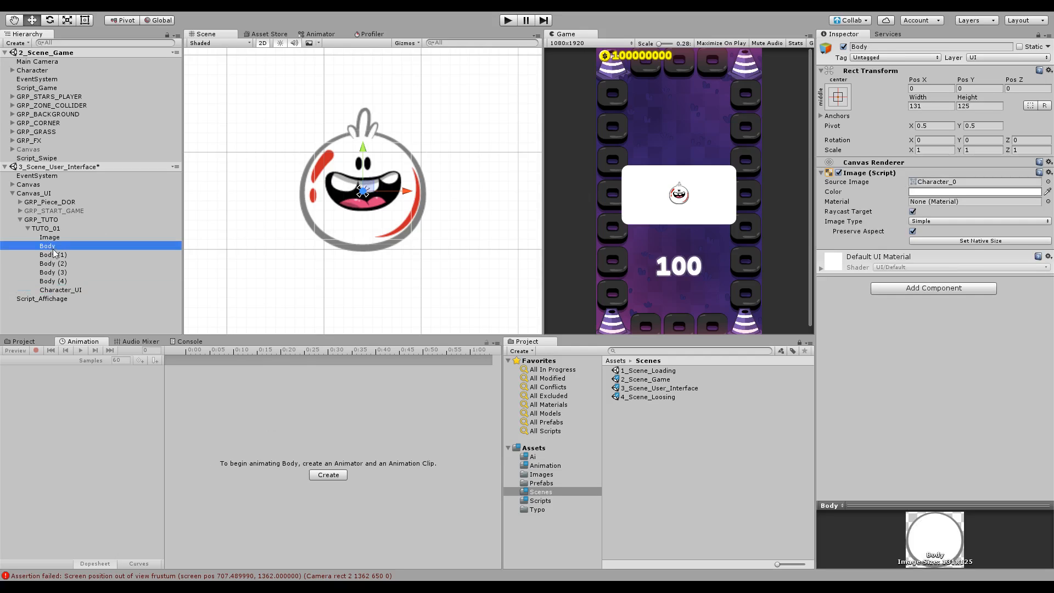
pyautogui.click(53, 255)
pyautogui.click(60, 256)
pyautogui.write('Mouth')
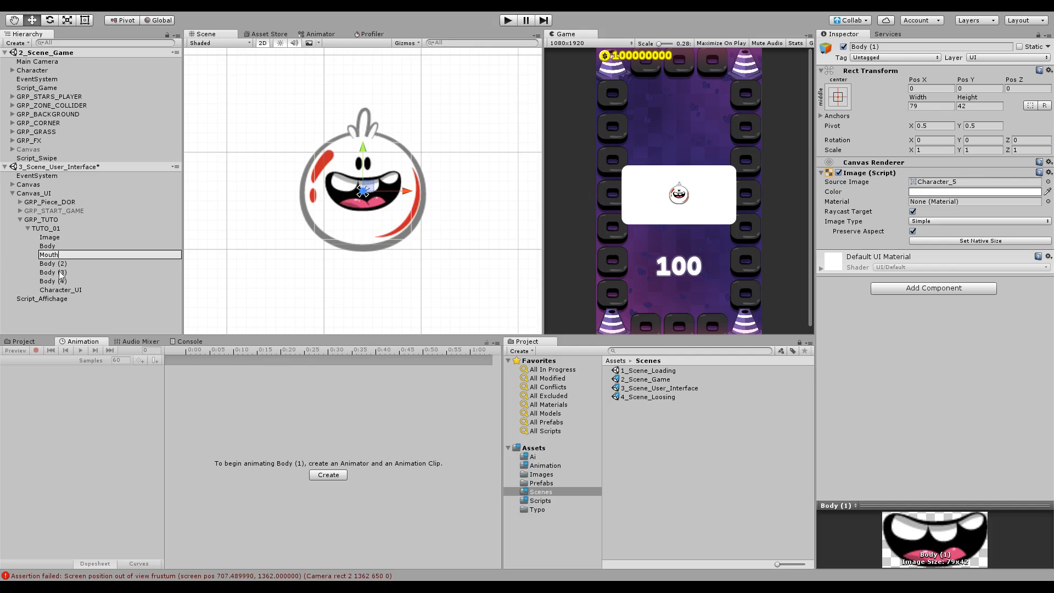
pyautogui.click(65, 262)
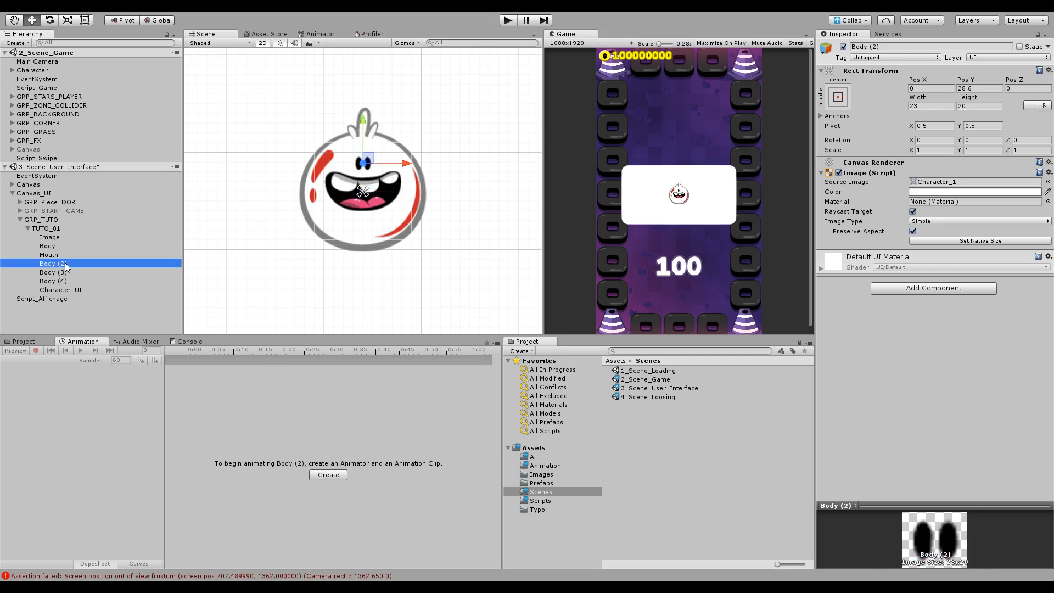
pyautogui.click(65, 262)
pyautogui.write('Eyes')
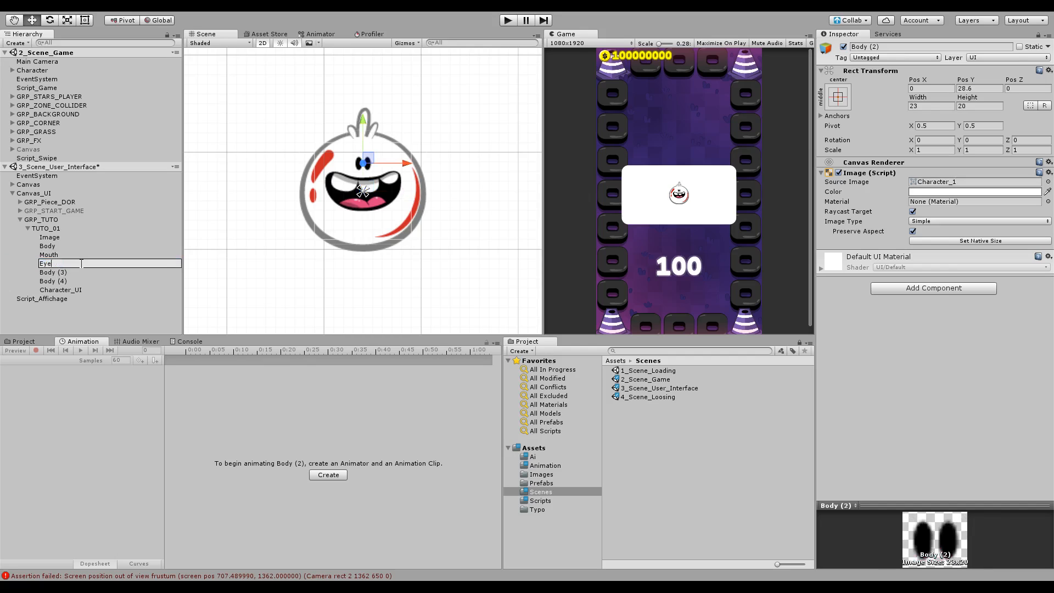
pyautogui.press('Return')
# Rename Body (3) as Hair and Body (4) as Brillance
pyautogui.click(61, 272)
pyautogui.click(62, 273)
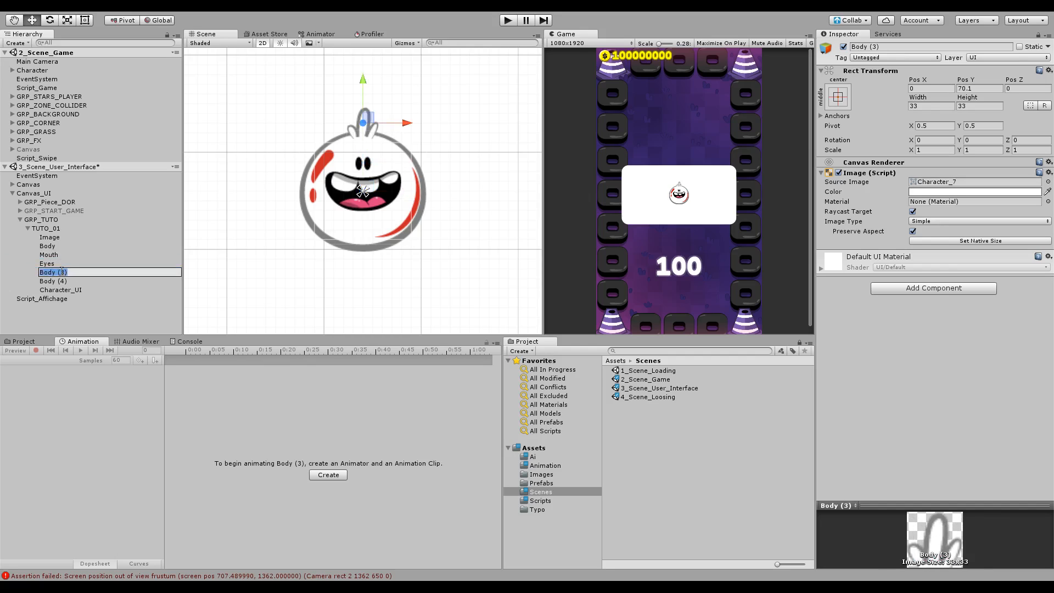
pyautogui.write('Me')
pyautogui.press('BackSpace')
pyautogui.write('Hair')
pyautogui.click(62, 283)
pyautogui.click(62, 282)
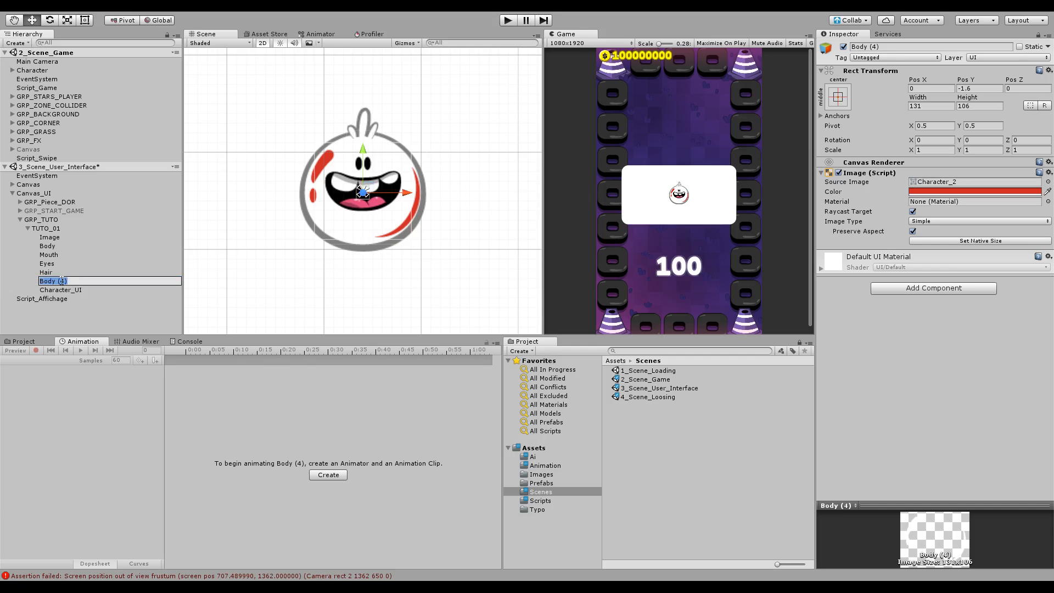
pyautogui.write('Brillance')
pyautogui.press('Return')
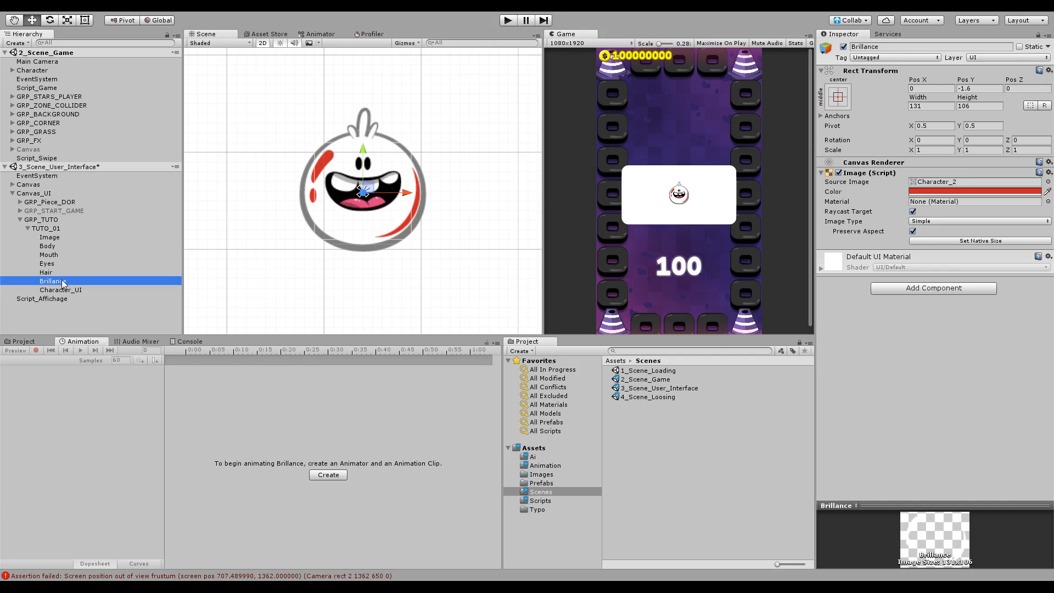
# Make the Body, Mouth, Eyes, Hair and Brillance images children of Character_UI
pyautogui.keyDown('shift'); pyautogui.click(58, 247); pyautogui.keyUp('shift')
pyautogui.moveTo(52, 250); pyautogui.dragTo(73, 290)
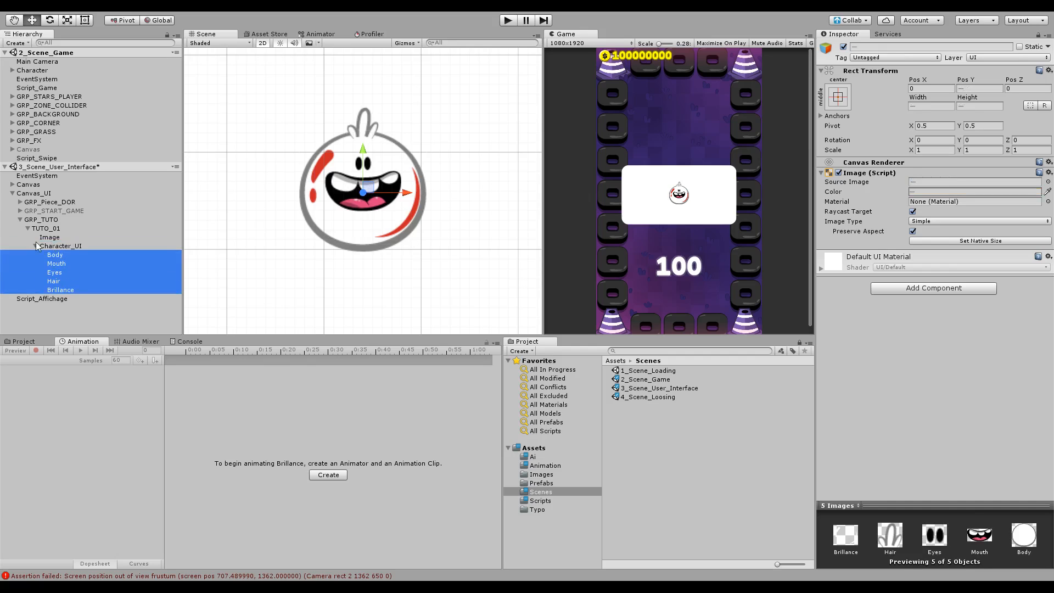
pyautogui.click(35, 245)
# Save Character_UI as a prefab in the Prefabs folder
pyautogui.click(49, 246)
pyautogui.click(508, 438)
pyautogui.moveTo(508, 441); pyautogui.dragTo(533, 486)
# Color the Body and Hair images of Character_UI yellow
pyautogui.click(34, 246)
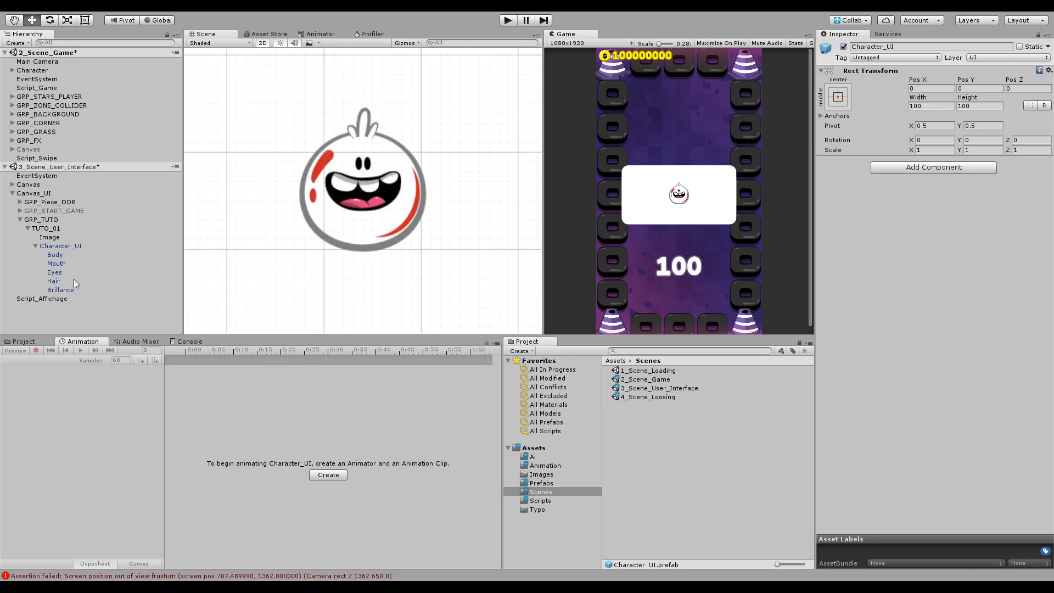
pyautogui.click(74, 254)
pyautogui.click(1029, 202)
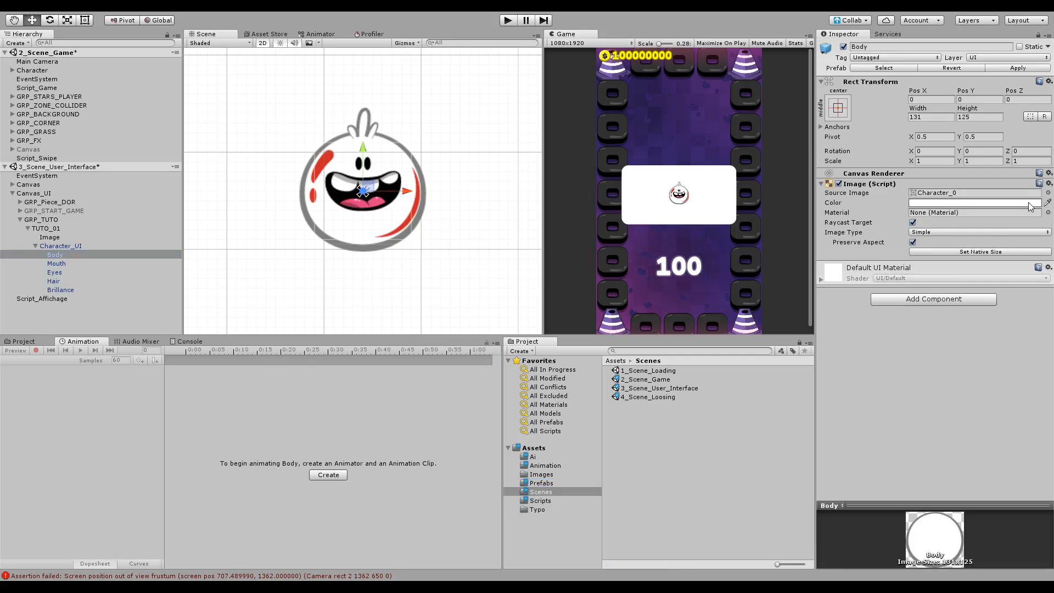
pyautogui.click(491, 297)
pyautogui.moveTo(531, 242); pyautogui.dragTo(560, 213)
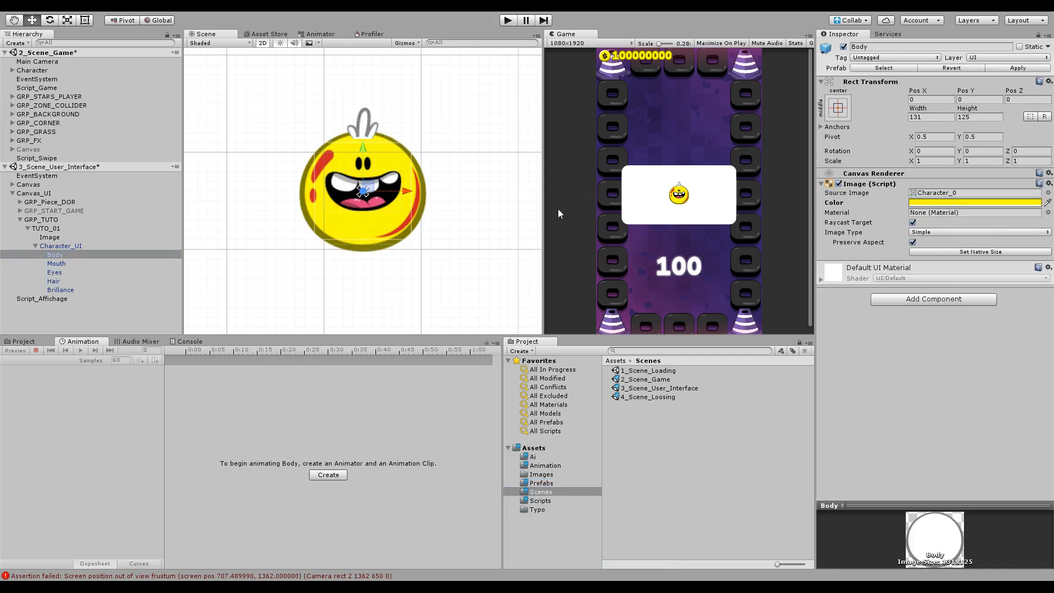
pyautogui.click(71, 262)
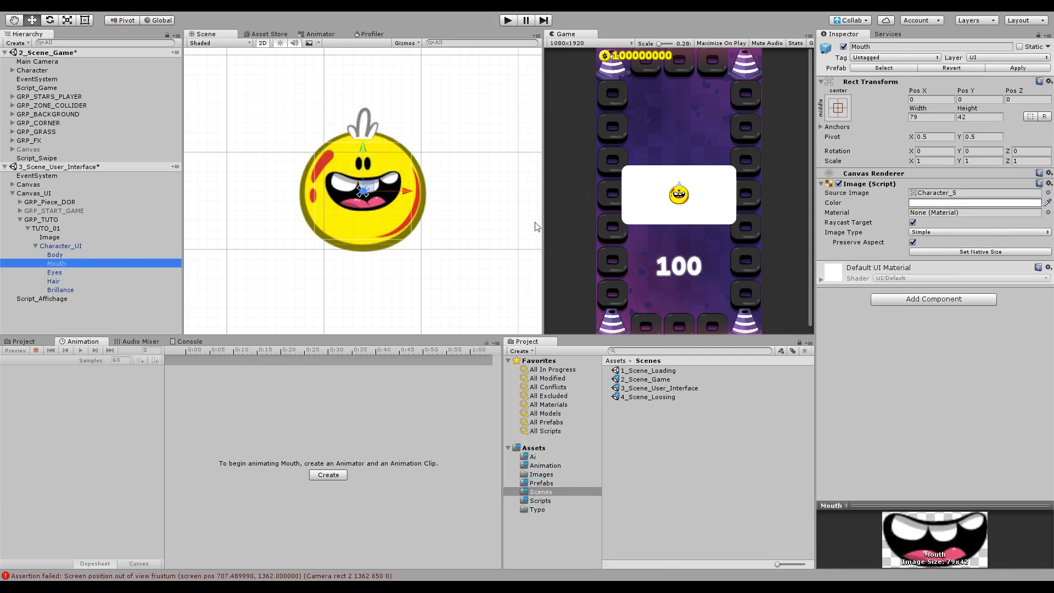
pyautogui.click(55, 280)
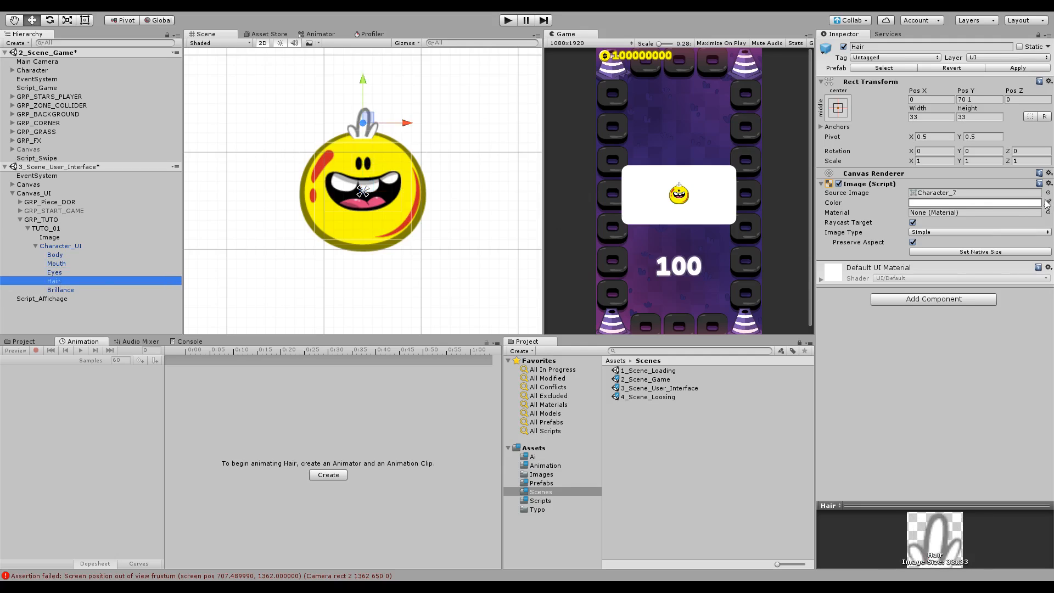
pyautogui.moveTo(544, 191); pyautogui.dragTo(380, 159)
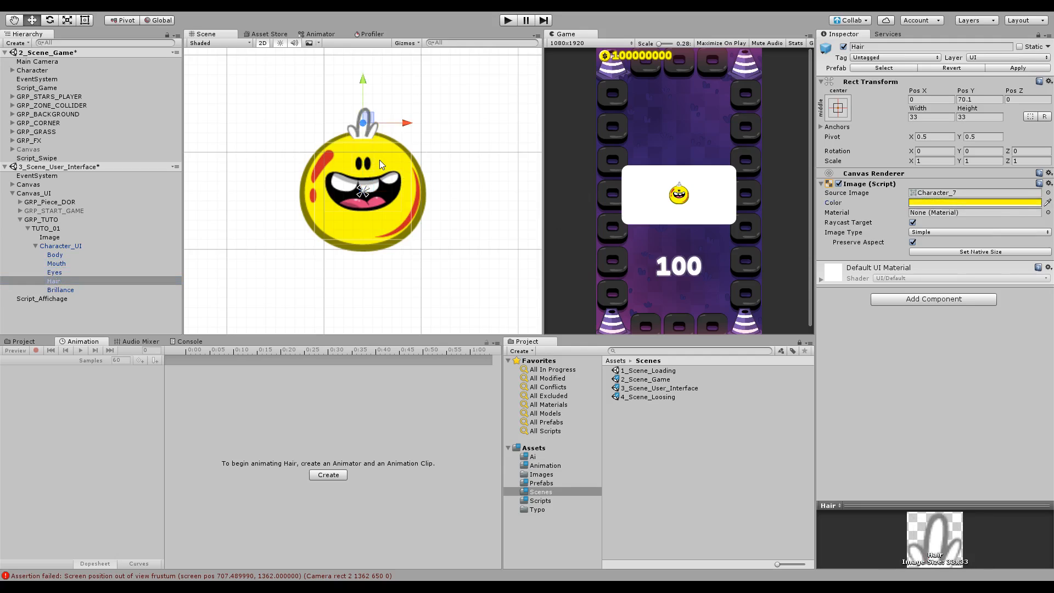
# Color the Brillance image white and save the scenes
pyautogui.click(60, 290)
pyautogui.click(1047, 202)
pyautogui.click(359, 62)
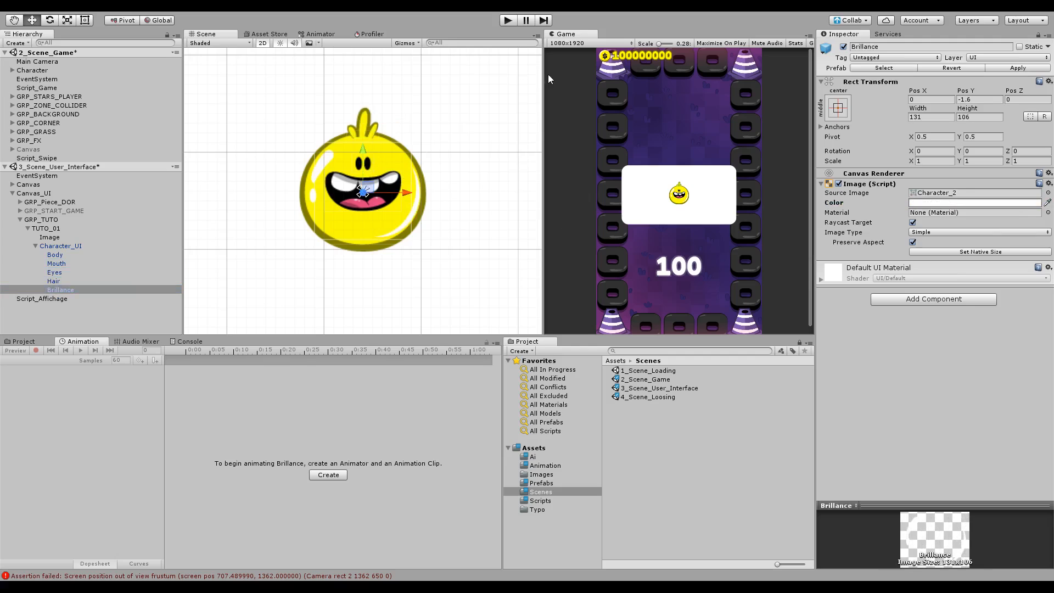
pyautogui.moveTo(442, 131); pyautogui.dragTo(442, 154, button='middle')
pyautogui.scroll(4, 669, 211)
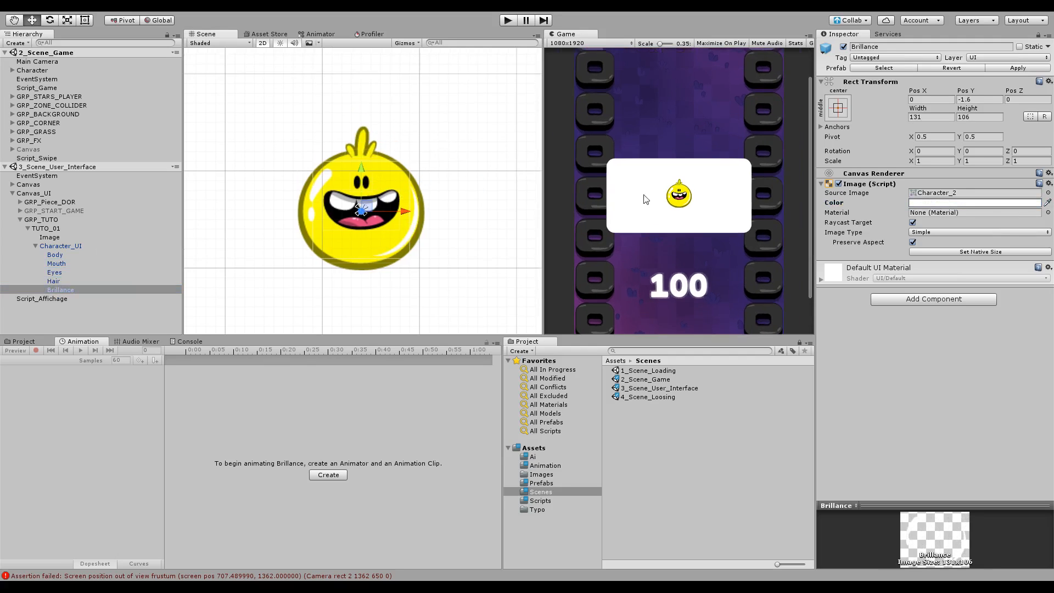
pyautogui.scroll(-4, 703, 220)
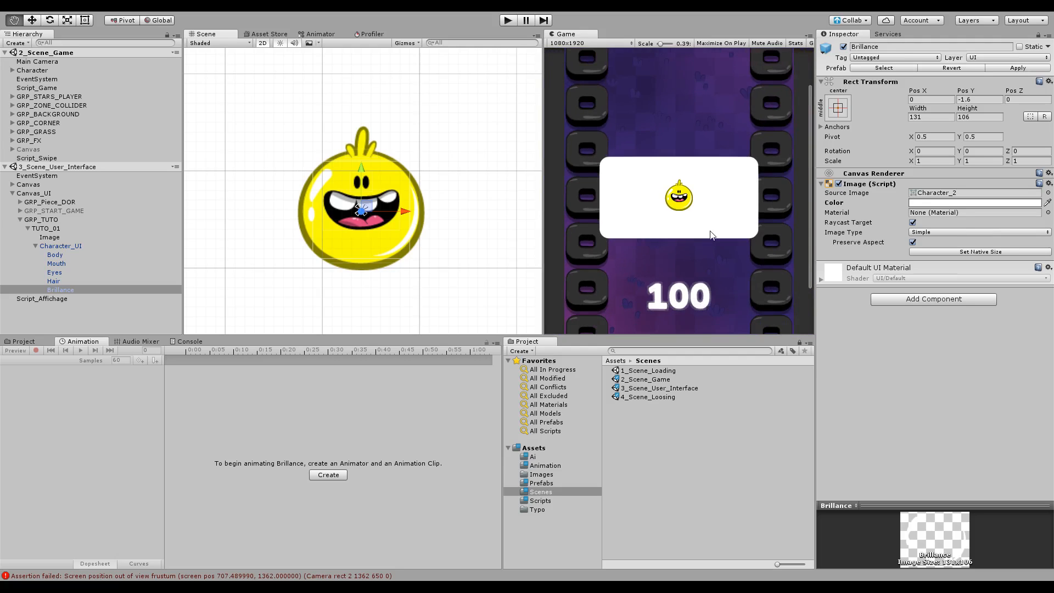
pyautogui.scroll(1, 711, 228)
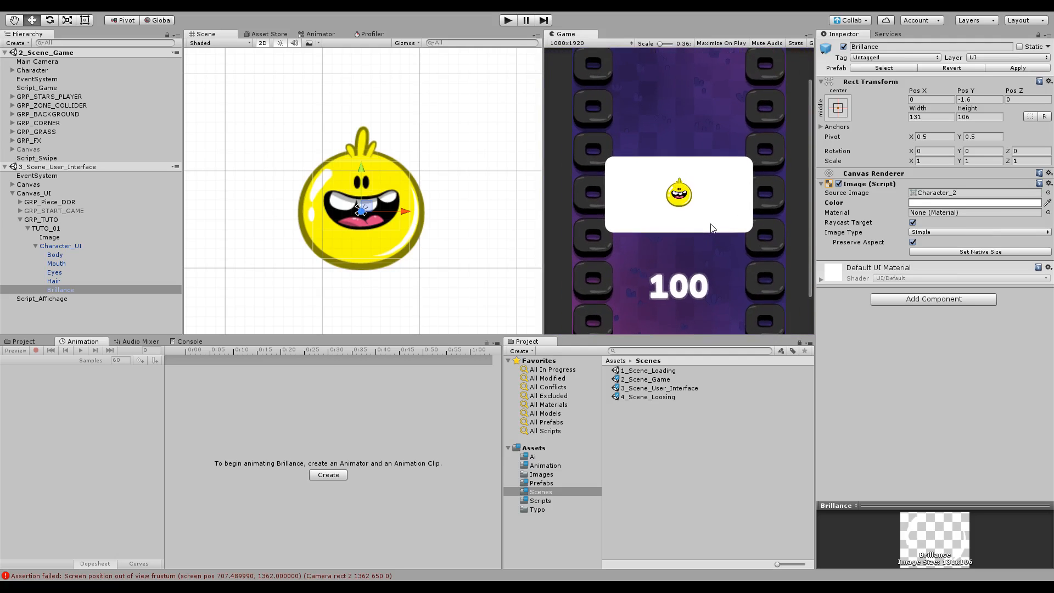
# Move Character_UI horizontally into the left part of the white tutorial panel, at Pos X about -155
pyautogui.click(40, 312)
pyautogui.click(35, 246)
pyautogui.doubleClick(60, 246)
pyautogui.press('q')
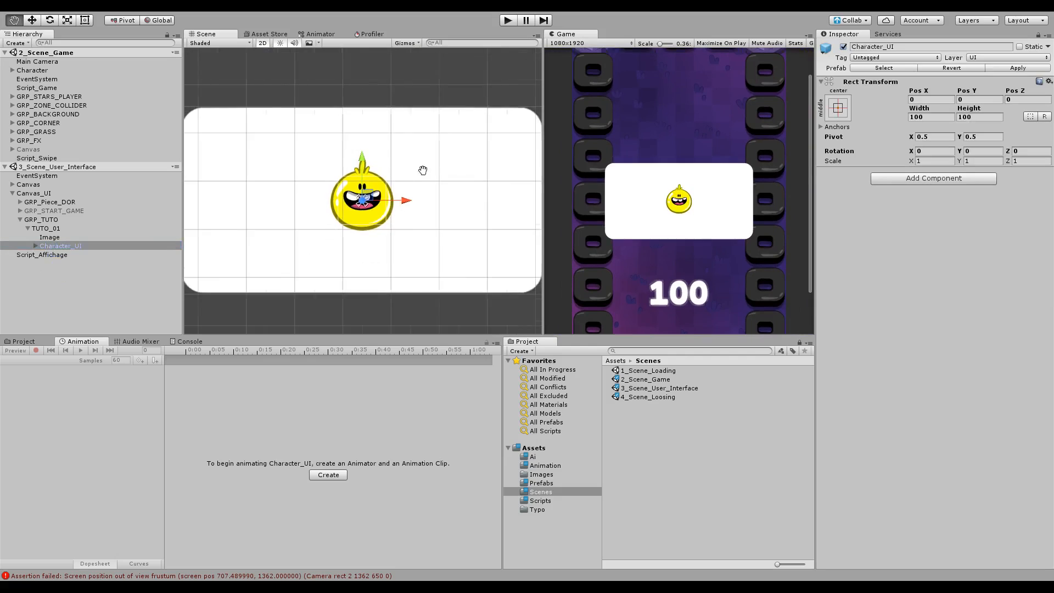
pyautogui.moveTo(422, 170)
pyautogui.mouseDown(button='middle')
pyautogui.moveTo(466, 170)
pyautogui.moveTo(429, 188)
pyautogui.moveTo(413, 171)
pyautogui.mouseUp(button='middle')
pyautogui.scroll(-4, 443, 184)
pyautogui.scroll(1, 443, 184)
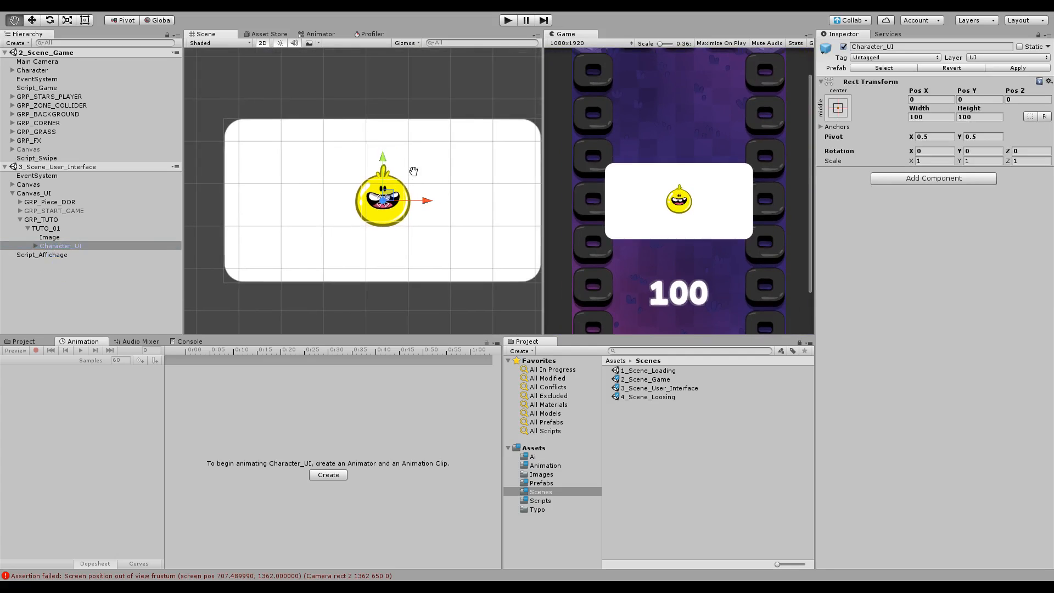
pyautogui.scroll(1, 413, 172)
pyautogui.press('w')
pyautogui.scroll(-2, 406, 186)
pyautogui.moveTo(424, 194); pyautogui.dragTo(350, 194)
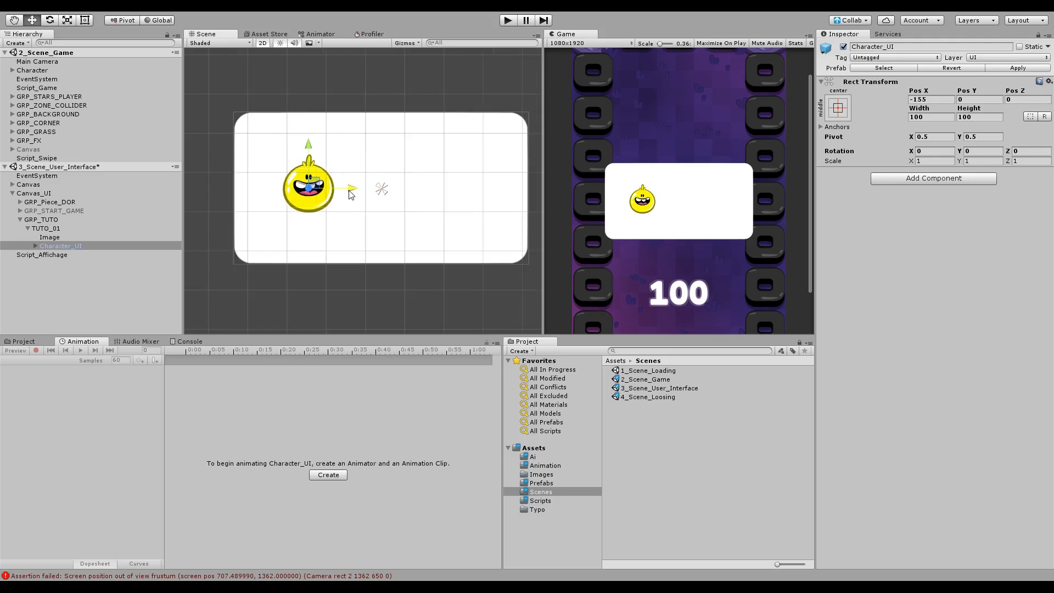
pyautogui.click(146, 264)
# Duplicate the white panel image, assign the Images-05_0 sprite to the copy, preserve its aspect and set its native size
pyautogui.click(44, 237)
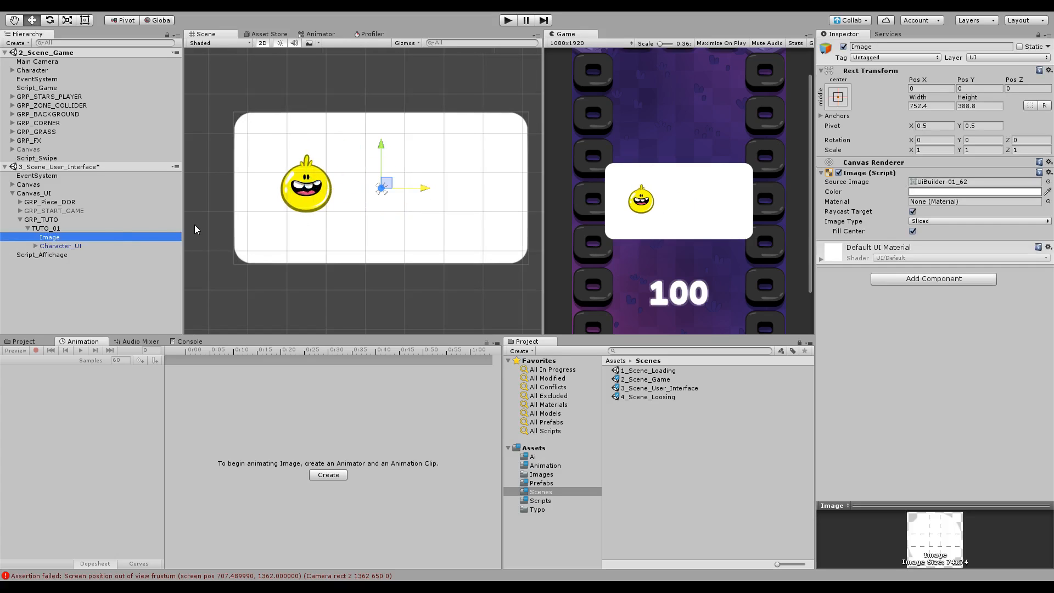
pyautogui.hotkey('ctrl', 'd')
pyautogui.click(514, 247)
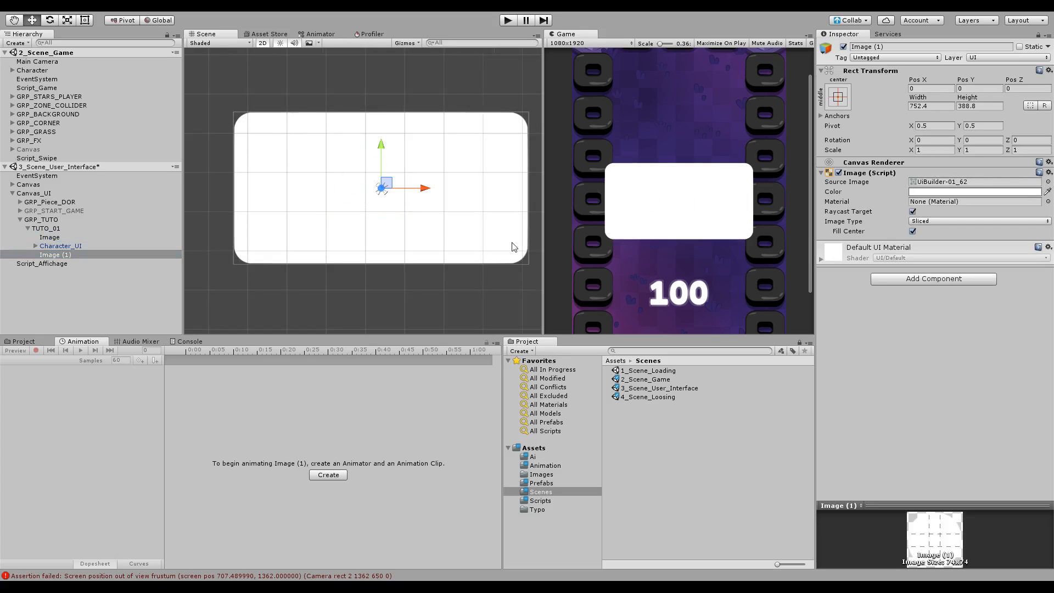
pyautogui.click(356, 246)
pyautogui.click(504, 81)
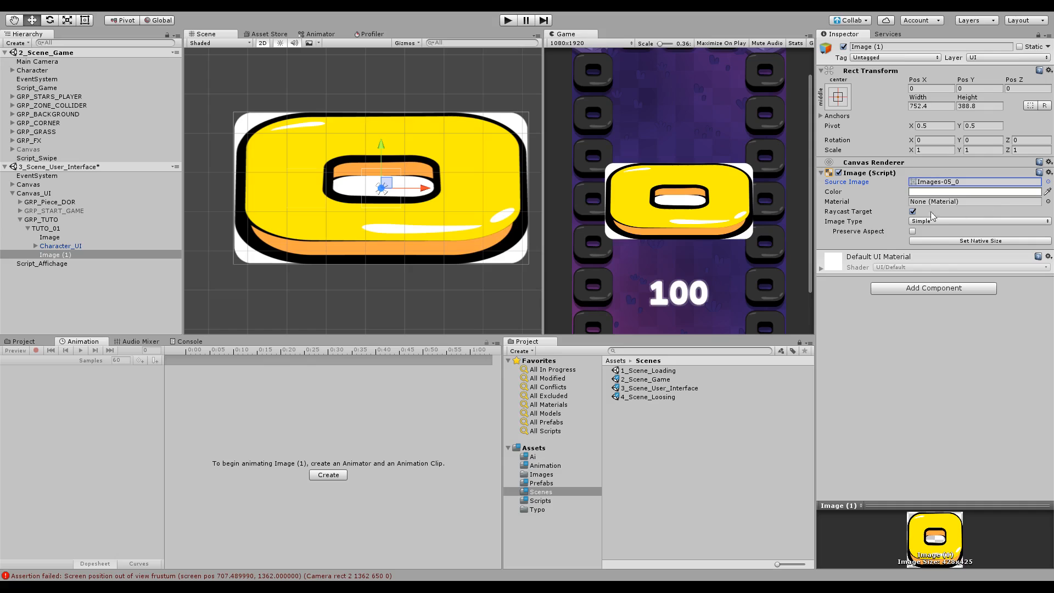
pyautogui.click(912, 231)
pyautogui.click(980, 240)
# Scale the yellow block image uniformly to about 0.257 and move it right of the character to Pos X 46
pyautogui.press('r')
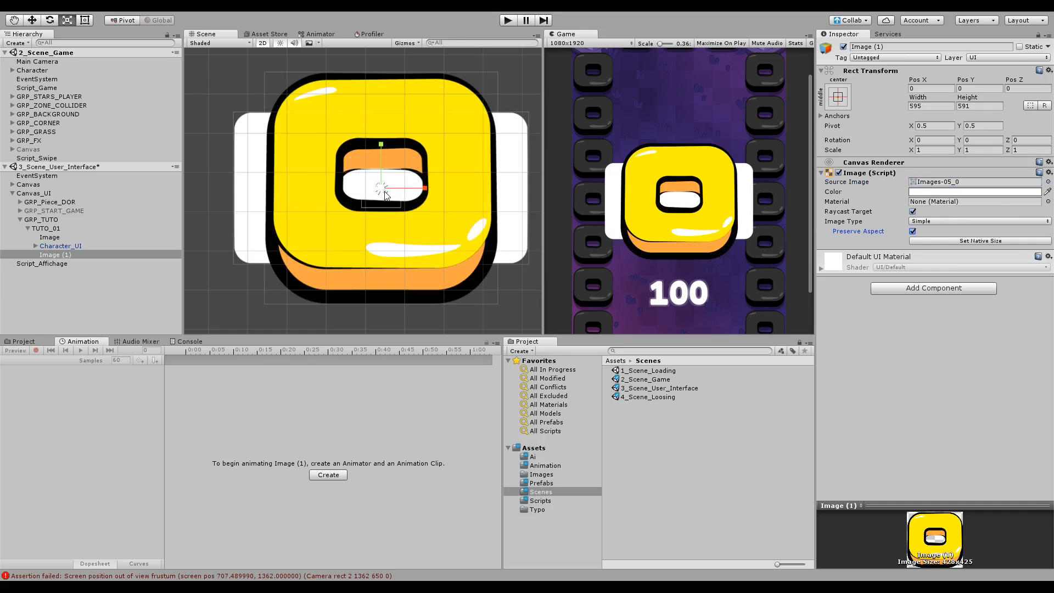
pyautogui.moveTo(384, 191); pyautogui.dragTo(361, 222)
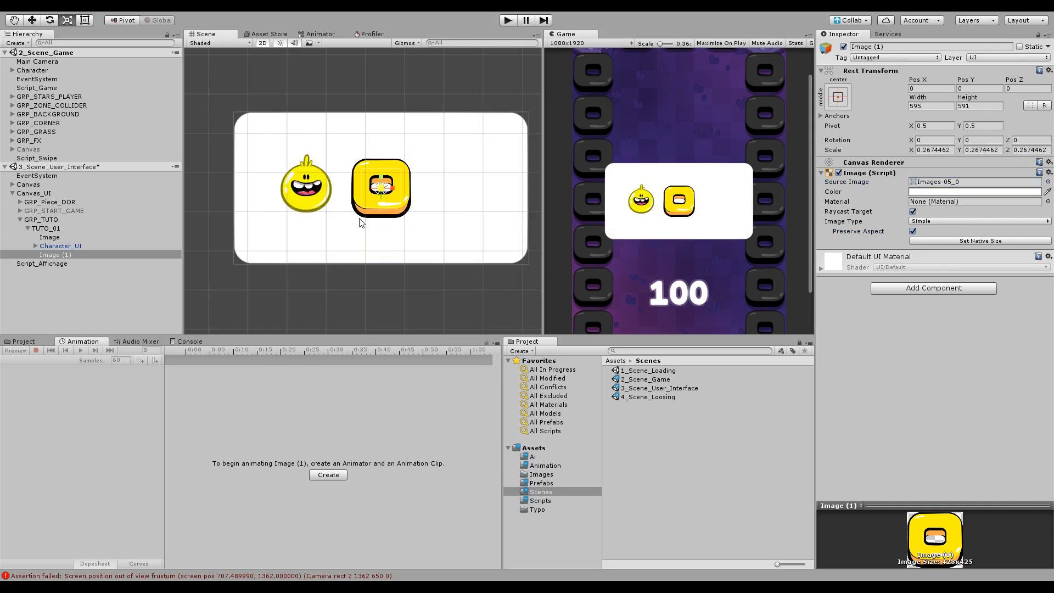
pyautogui.press('w')
pyautogui.scroll(3, 371, 205)
pyautogui.moveTo(424, 215); pyautogui.dragTo(415, 221, button='middle')
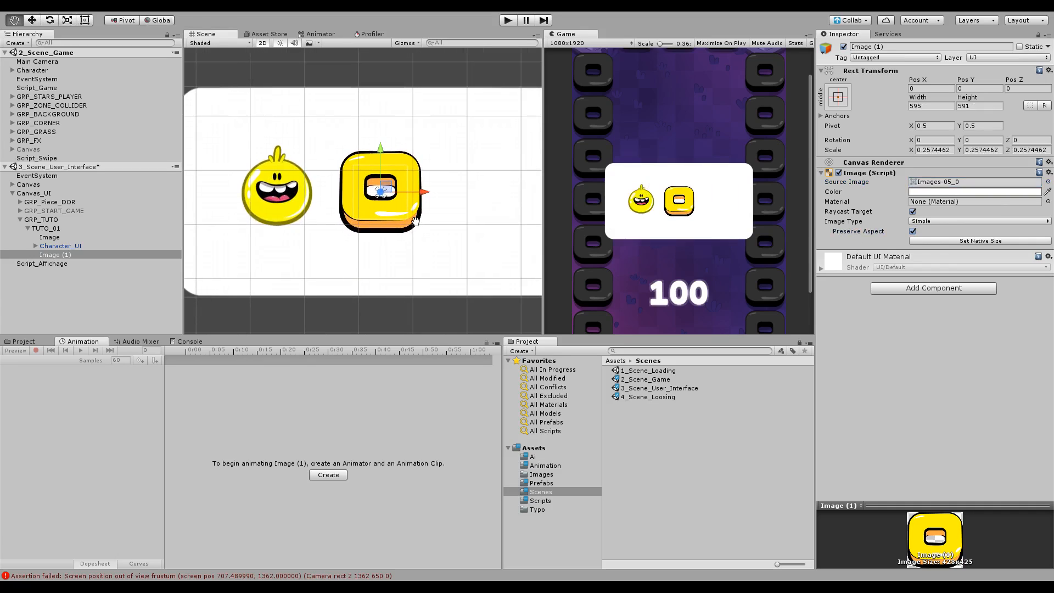
pyautogui.moveTo(423, 192); pyautogui.dragTo(446, 195)
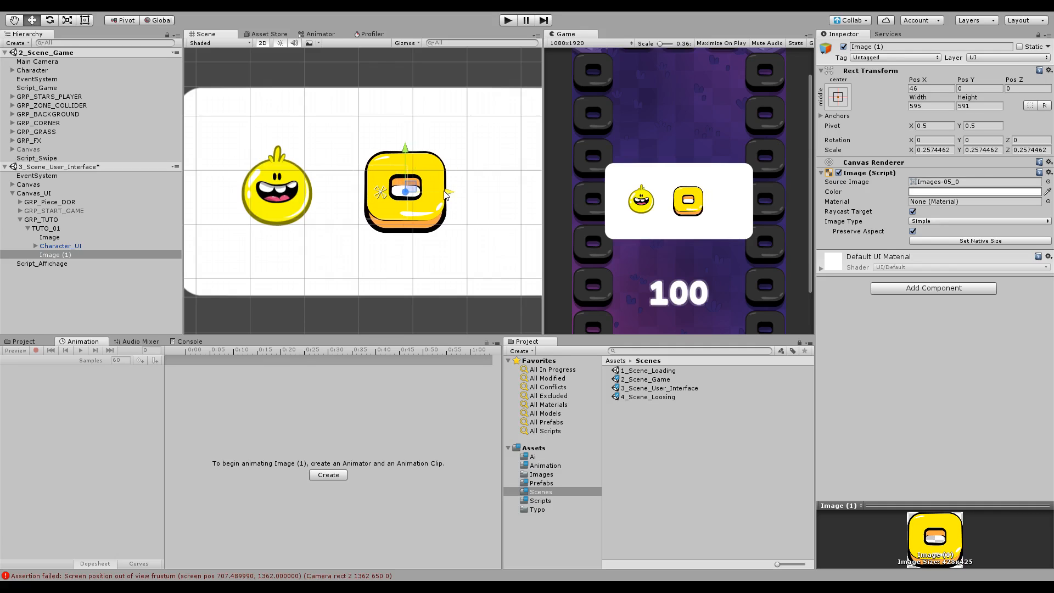
pyautogui.moveTo(437, 237); pyautogui.dragTo(423, 245, button='middle')
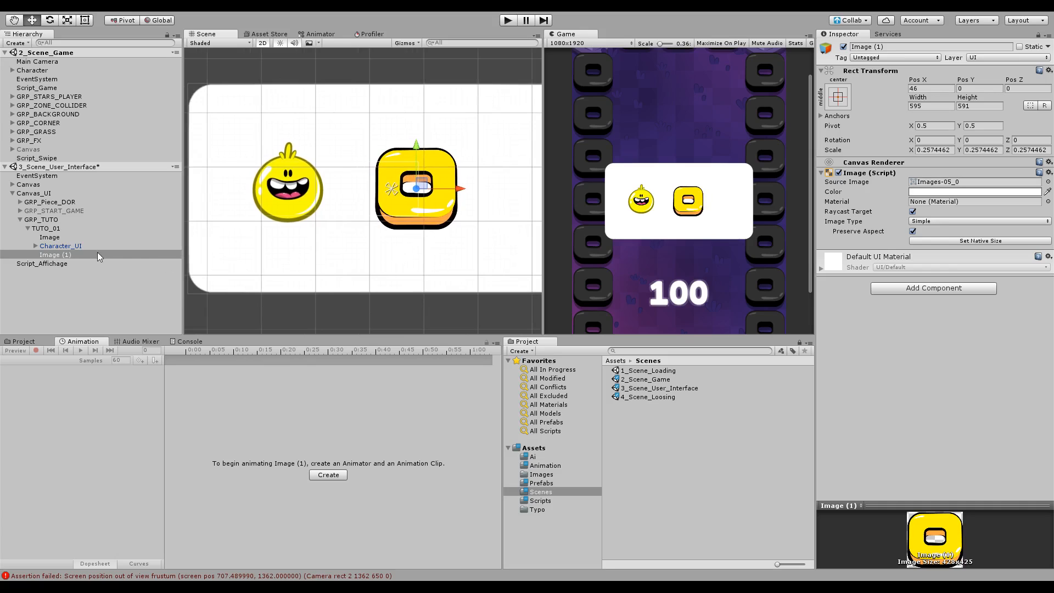
pyautogui.moveTo(356, 247); pyautogui.dragTo(353, 256, button='middle')
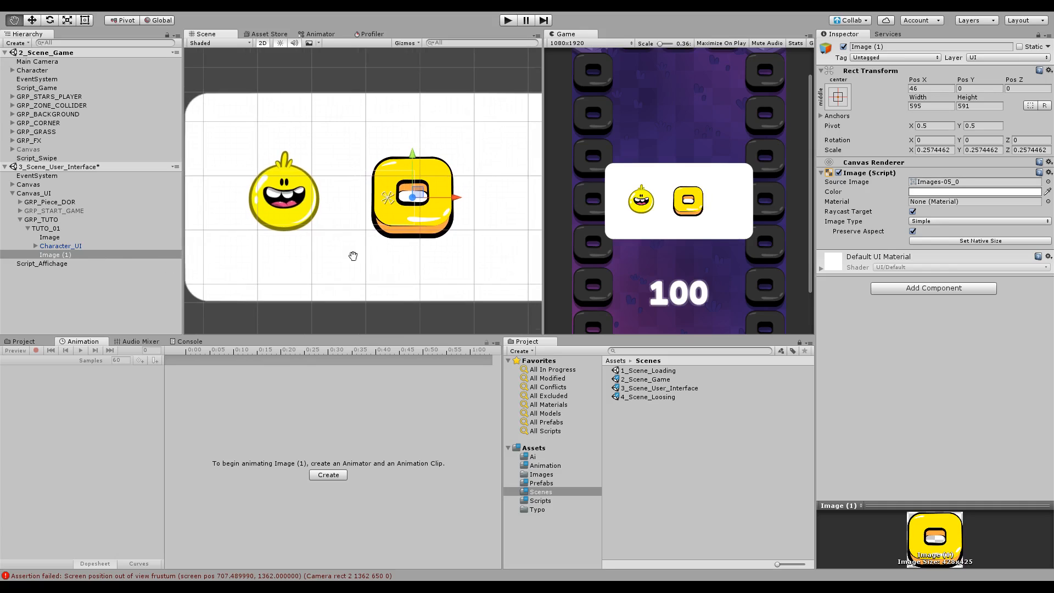
# Recolor the character's Body image with the yellow sampled from the block image
pyautogui.click(36, 246)
pyautogui.click(55, 255)
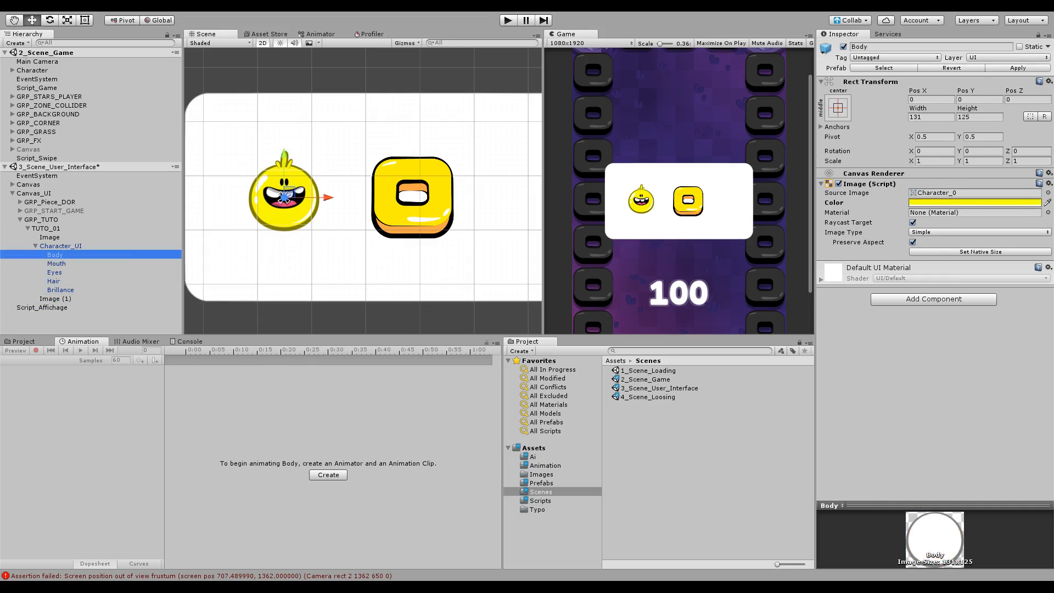
pyautogui.click(1048, 202)
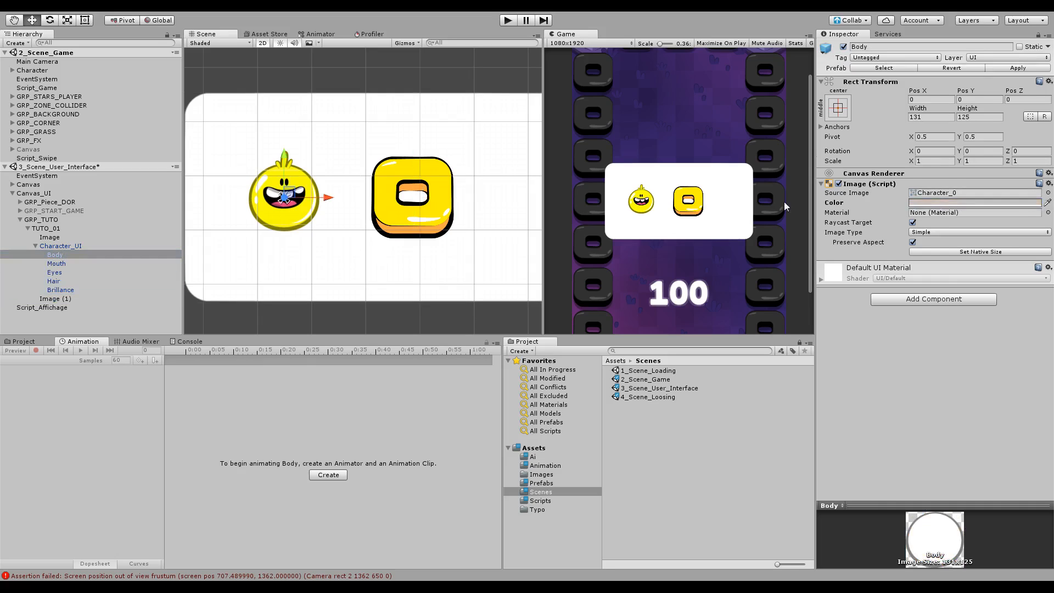
pyautogui.click(401, 206)
# Recolor the character's Hair image with the block's yellow and save the scene, then collapse Character_UI
pyautogui.click(54, 281)
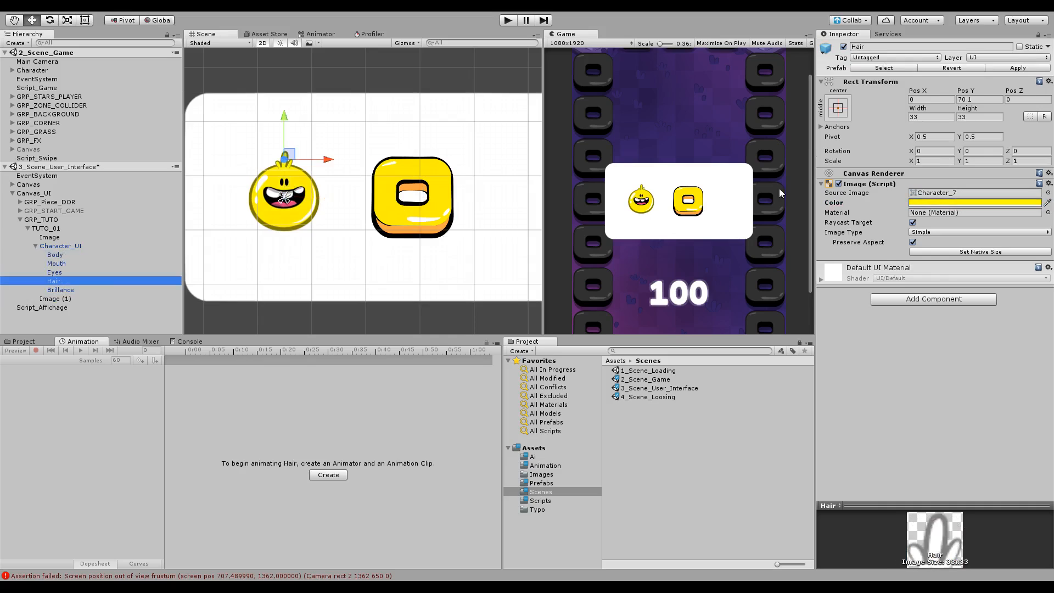
pyautogui.click(1047, 203)
pyautogui.moveTo(462, 182); pyautogui.dragTo(454, 199, button='middle')
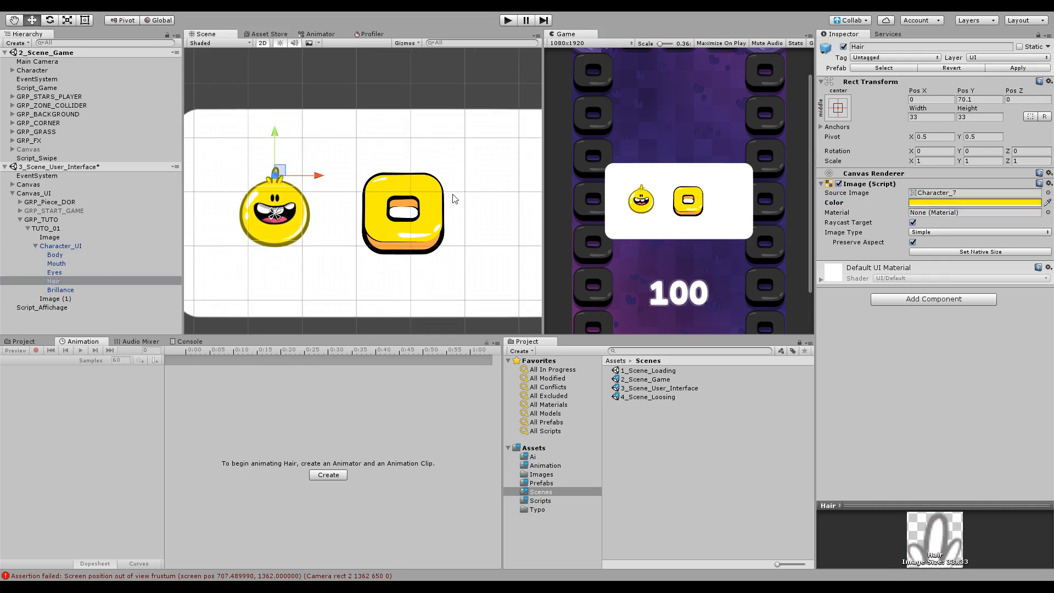
pyautogui.moveTo(450, 235); pyautogui.dragTo(481, 216, button='middle')
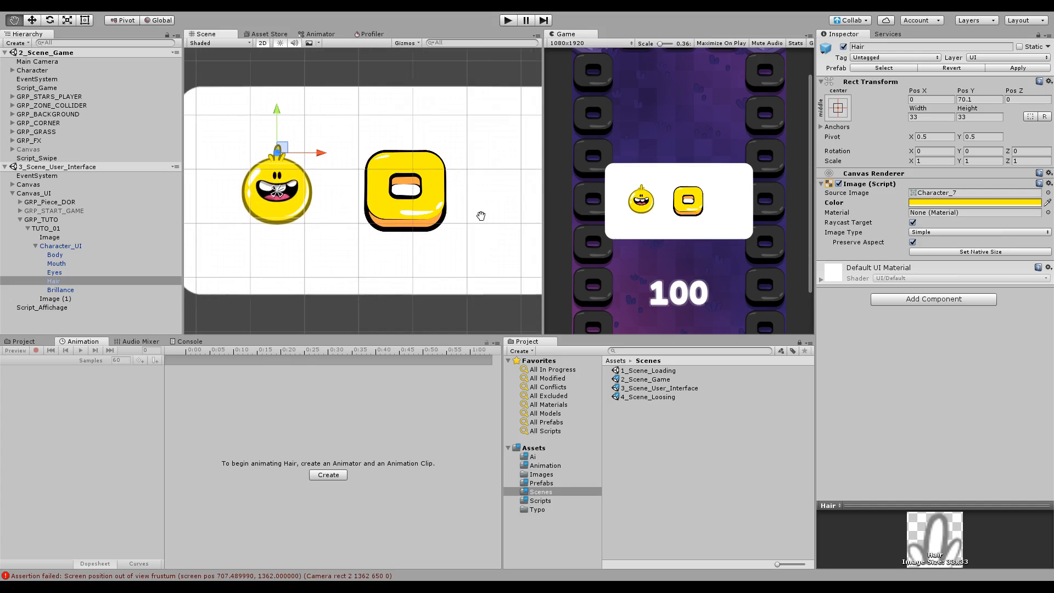
pyautogui.click(101, 315)
pyautogui.click(58, 247)
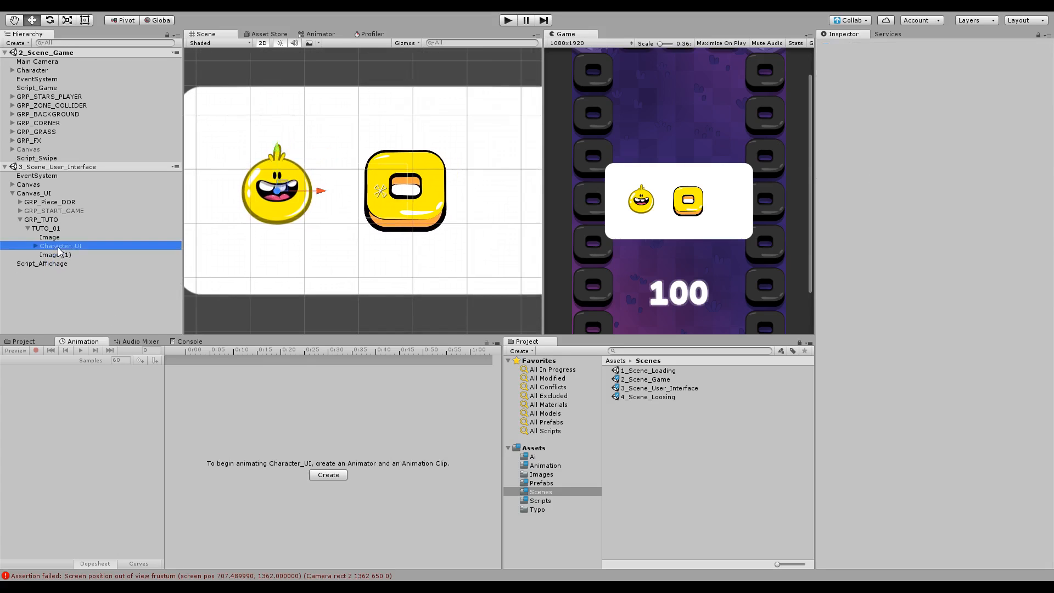
pyautogui.press('Left')
# Delete the yellow block image, Image (1), from TUTO_01
pyautogui.click(70, 253)
pyautogui.moveTo(376, 276); pyautogui.dragTo(372, 257, button='middle')
pyautogui.click(57, 256)
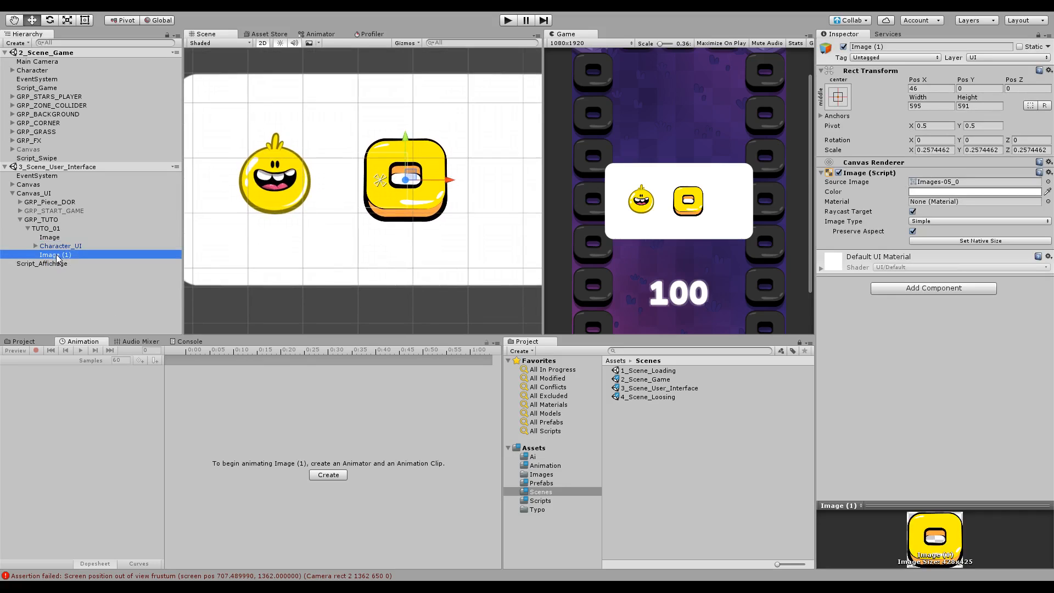
pyautogui.click(54, 268)
pyautogui.click(53, 252)
pyautogui.press('Delete')
# Create an empty child object under TUTO_01 and name it Brique
pyautogui.click(59, 229)
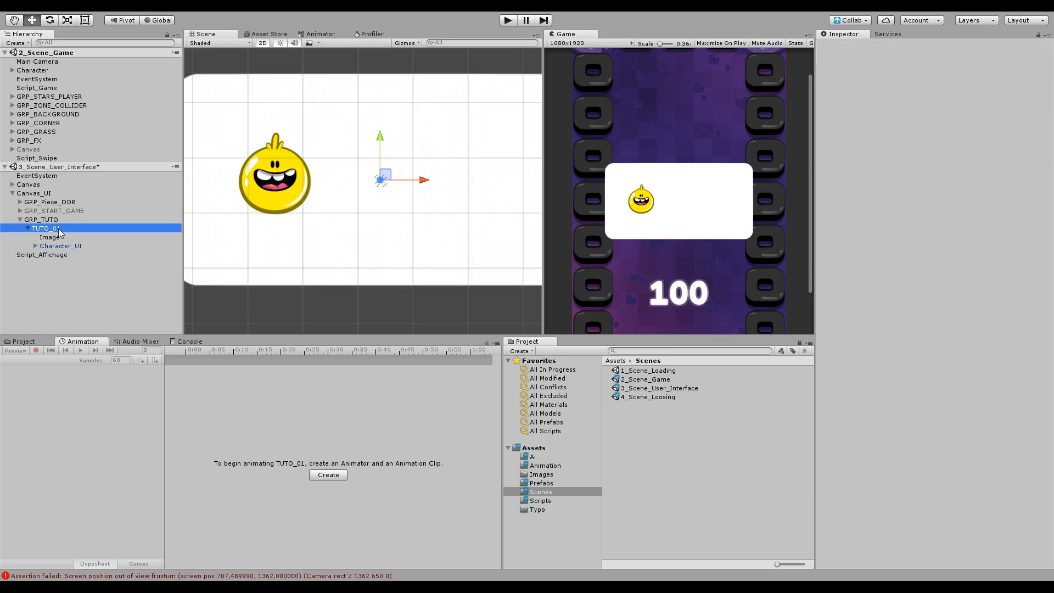
pyautogui.hotkey('alt', 'shift', 'n')
pyautogui.click(60, 254)
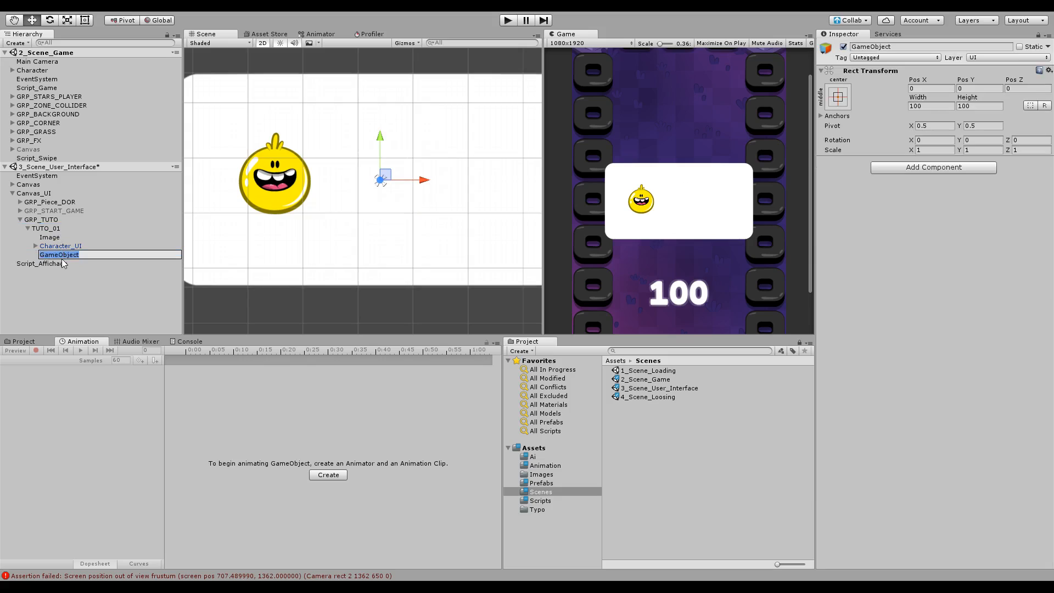
pyautogui.write('Brique')
pyautogui.press('Return')
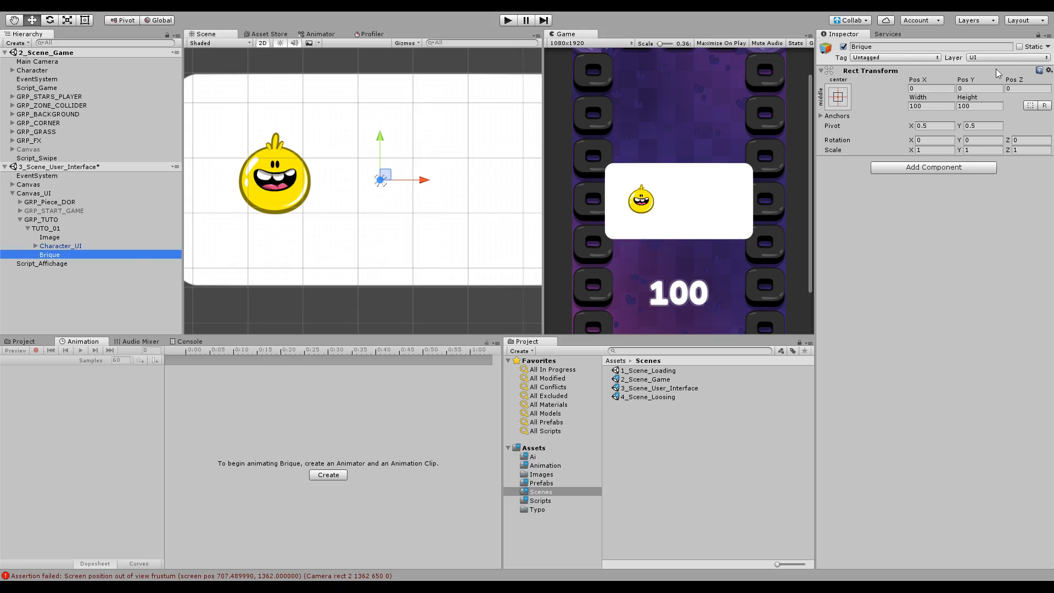
# Duplicate the white panel image, assign the Donuts_2 sprite to the copy, preserve its aspect and set its native size
pyautogui.moveTo(453, 160); pyautogui.dragTo(453, 177, button='middle')
pyautogui.moveTo(431, 241); pyautogui.dragTo(445, 251, button='middle')
pyautogui.scroll(4, 447, 259)
pyautogui.scroll(-8, 446, 255)
pyautogui.moveTo(438, 286); pyautogui.dragTo(415, 279, button='middle')
pyautogui.scroll(-1, 412, 307)
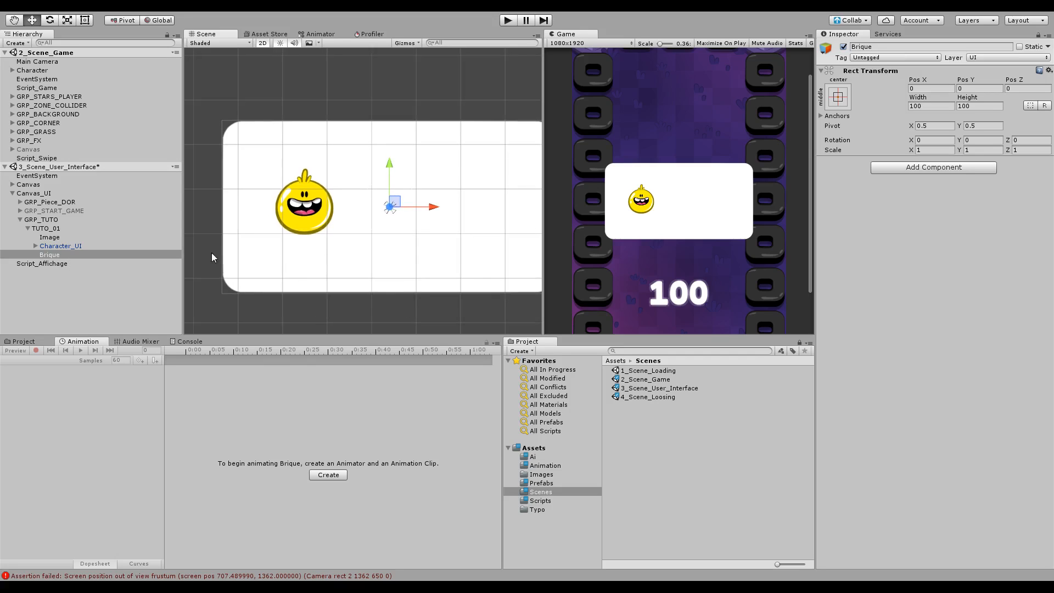
pyautogui.click(51, 237)
pyautogui.hotkey('ctrl', 'd')
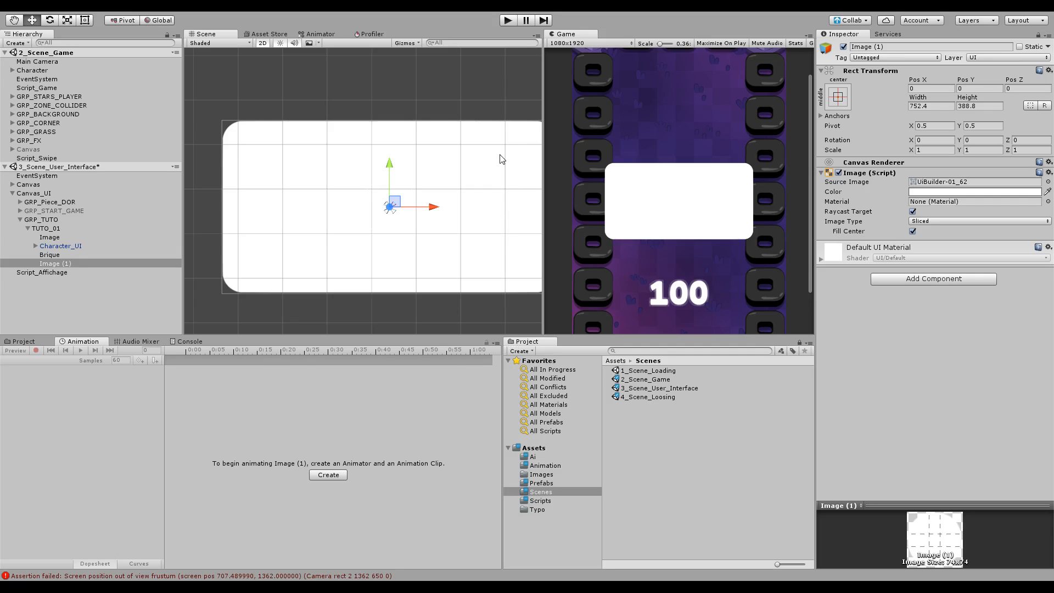
pyautogui.hotkey('ctrl', 'z')
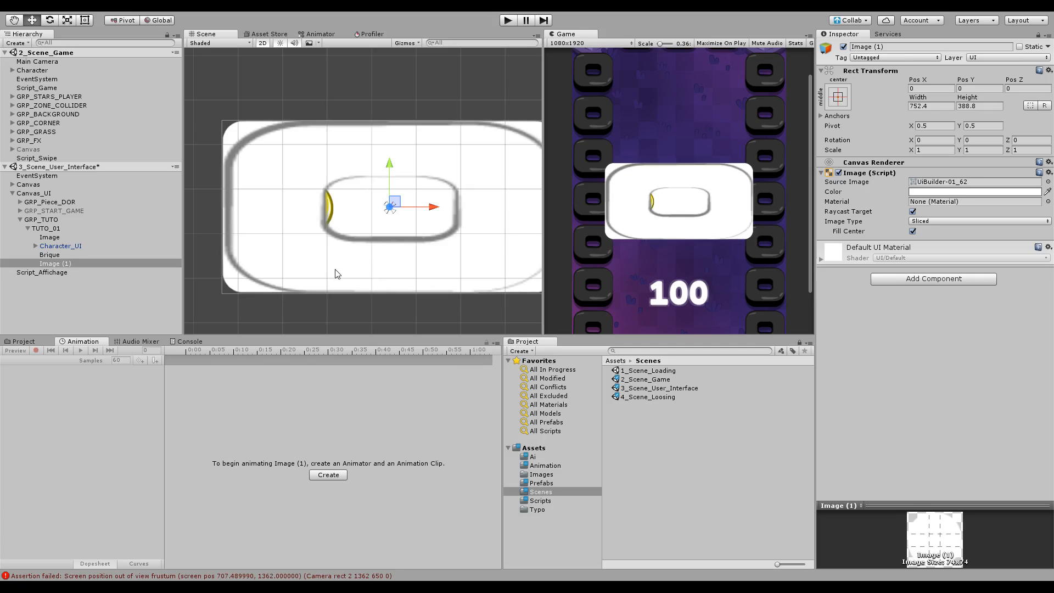
pyautogui.click(912, 231)
pyautogui.click(980, 241)
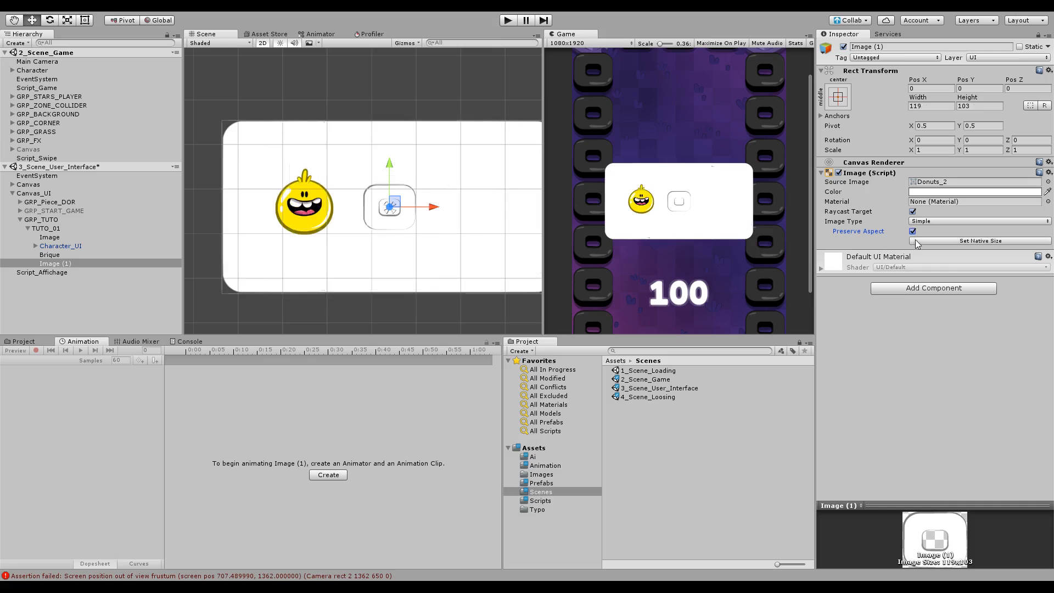
# Duplicate the Donuts_2 image, assign the Donuts_0 sprite to the copy and set its native size
pyautogui.scroll(4, 420, 233)
pyautogui.moveTo(420, 233); pyautogui.dragTo(423, 242, button='middle')
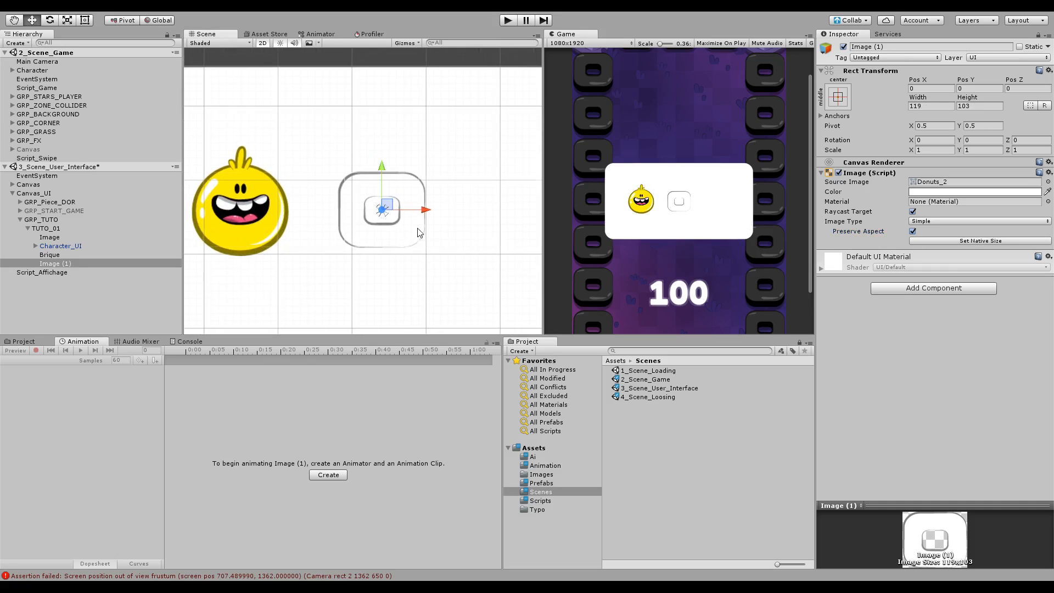
pyautogui.hotkey('ctrl', 'd')
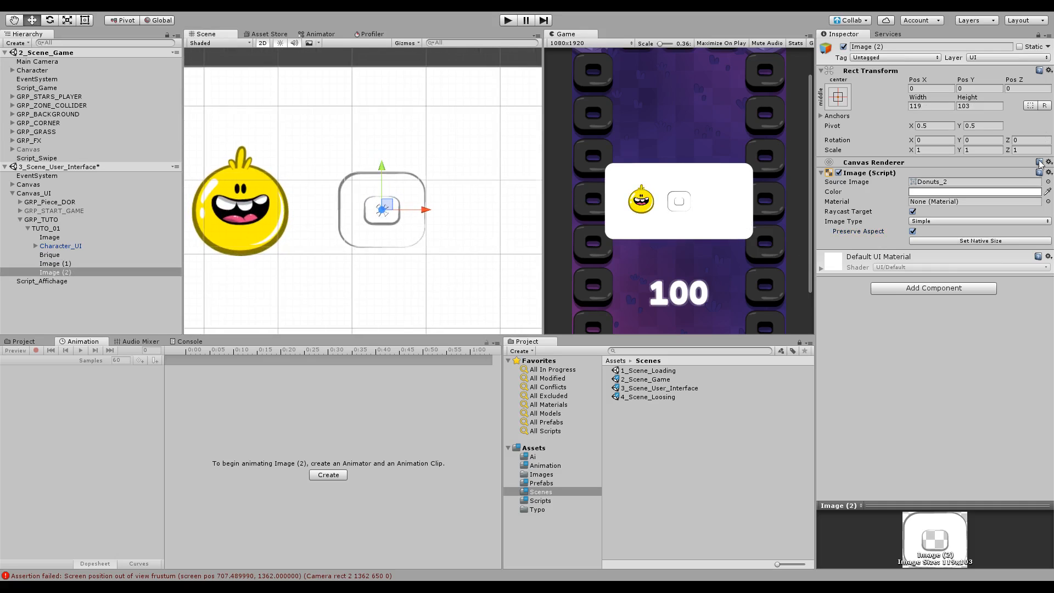
pyautogui.click(470, 195)
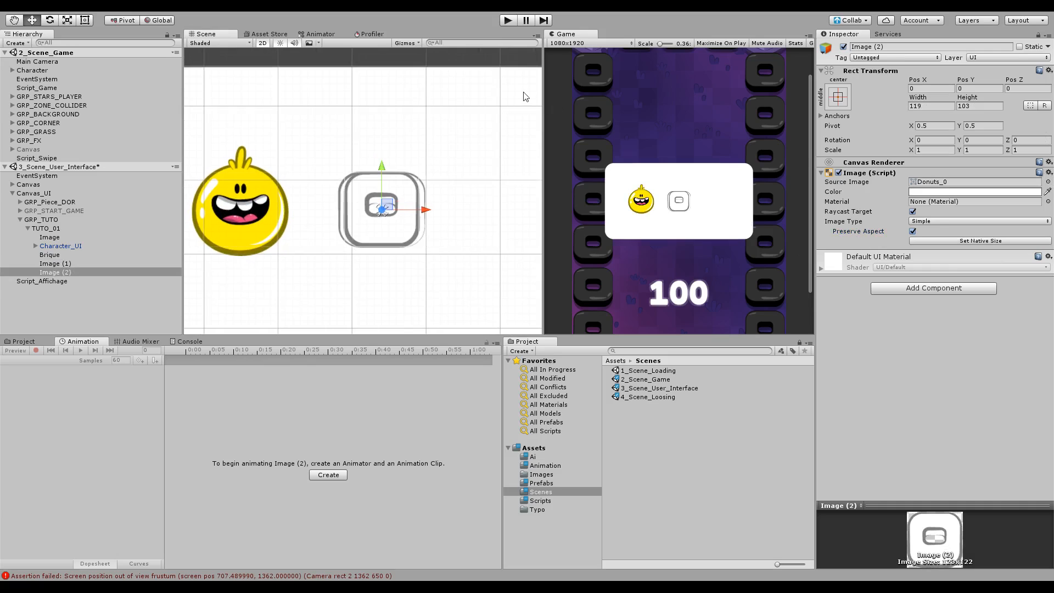
pyautogui.click(933, 182)
pyautogui.click(933, 241)
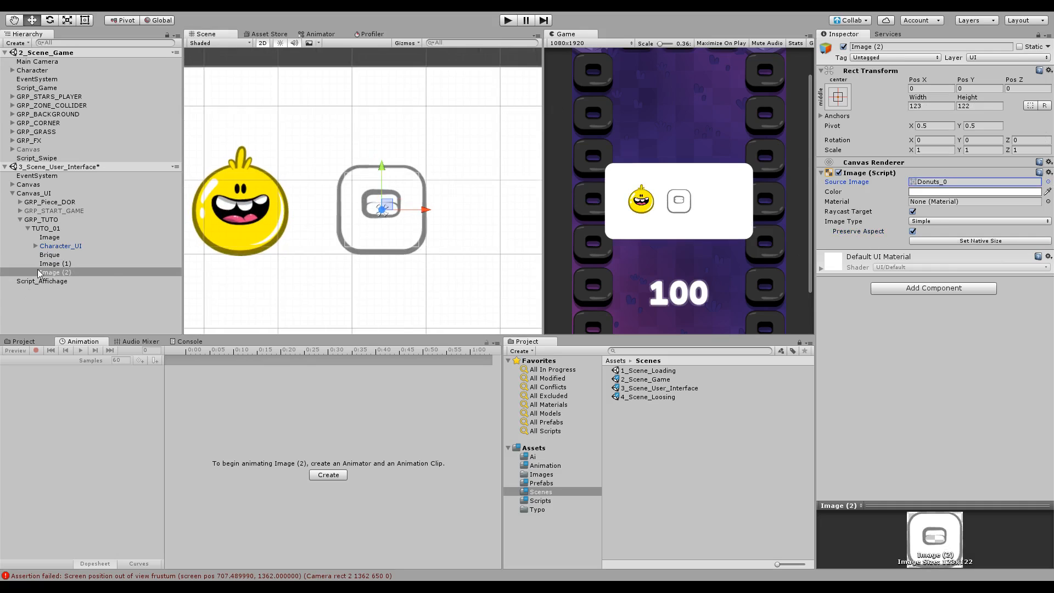
# Color the Donuts_2 image yellow, place it below Image (2) in the hierarchy and raise it to Pos Y 8.9
pyautogui.click(49, 264)
pyautogui.click(1047, 192)
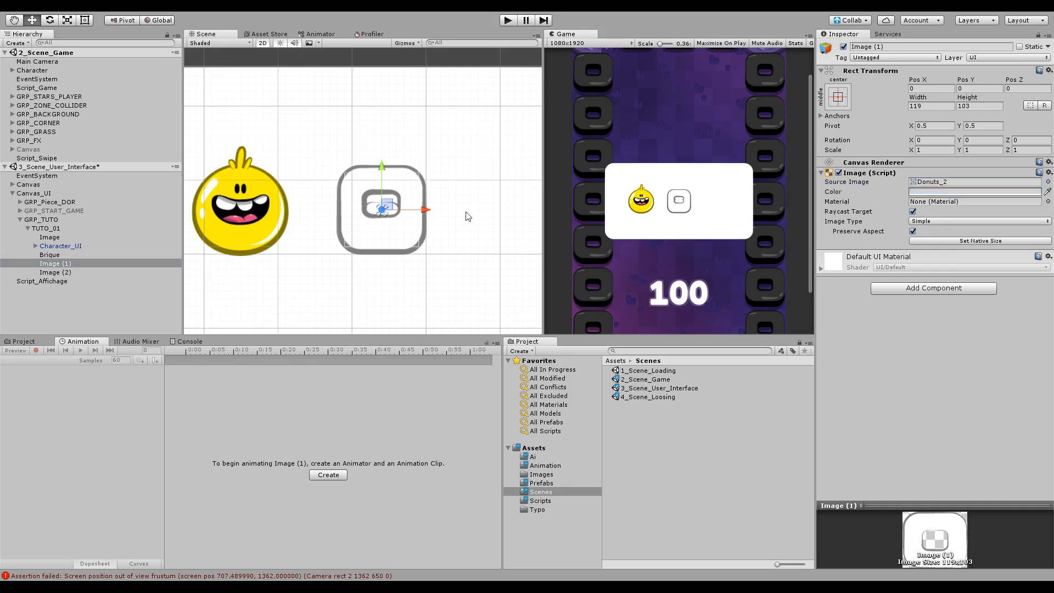
pyautogui.moveTo(63, 266); pyautogui.dragTo(73, 271)
pyautogui.moveTo(376, 158); pyautogui.dragTo(375, 152)
pyautogui.click(44, 238)
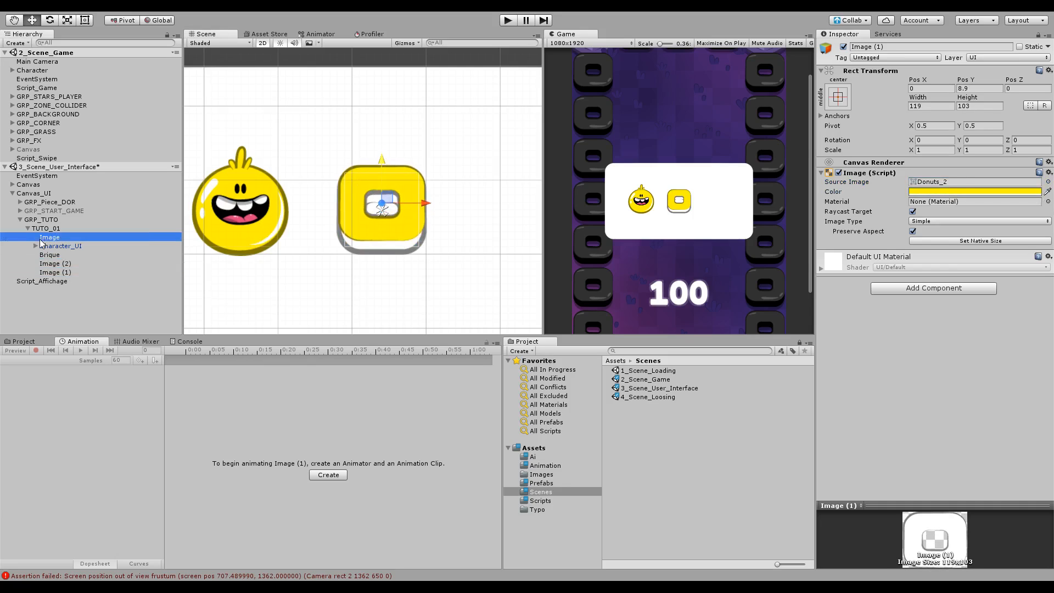
pyautogui.scroll(-8, 363, 184)
pyautogui.moveTo(363, 192); pyautogui.dragTo(363, 219, button='middle')
pyautogui.hotkey('ctrl', 'd')
pyautogui.moveTo(420, 225); pyautogui.dragTo(464, 227)
pyautogui.hotkey('ctrl', 'z')
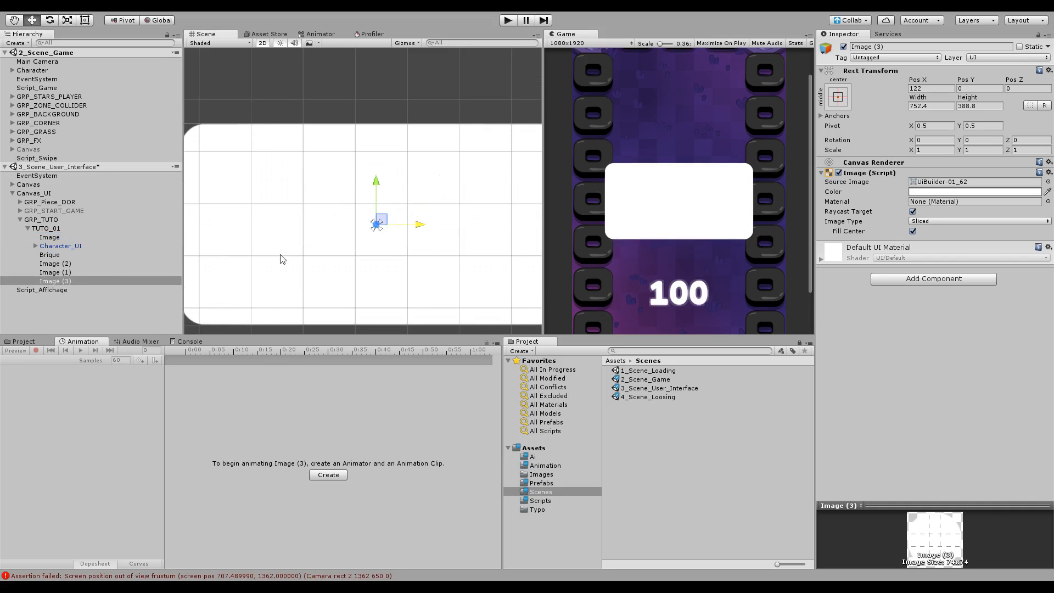
pyautogui.hotkey('ctrl', 'z')
pyautogui.click(408, 246)
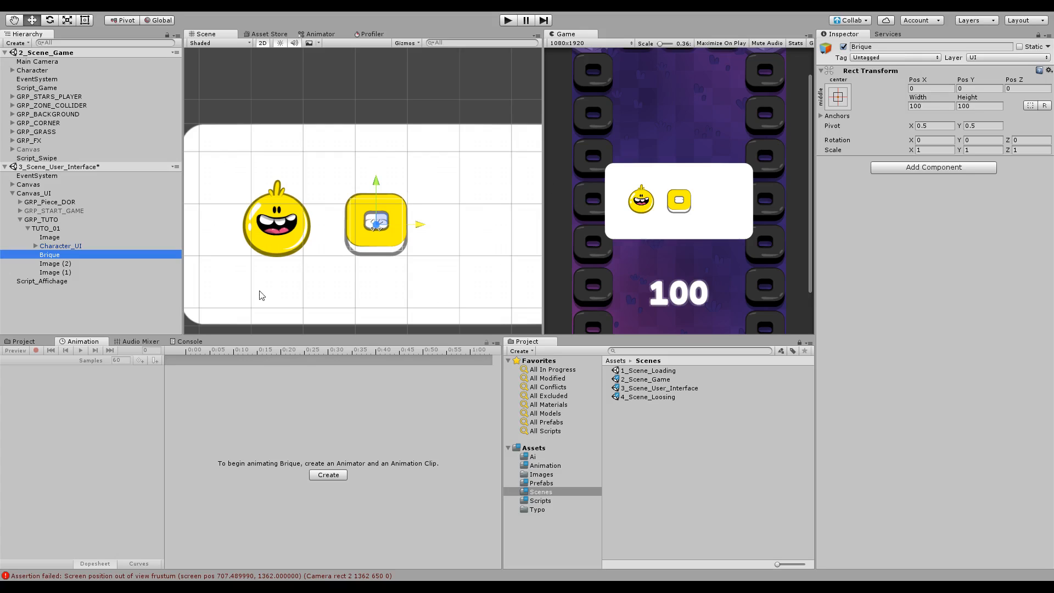
pyautogui.click(55, 263)
pyautogui.doubleClick(107, 254)
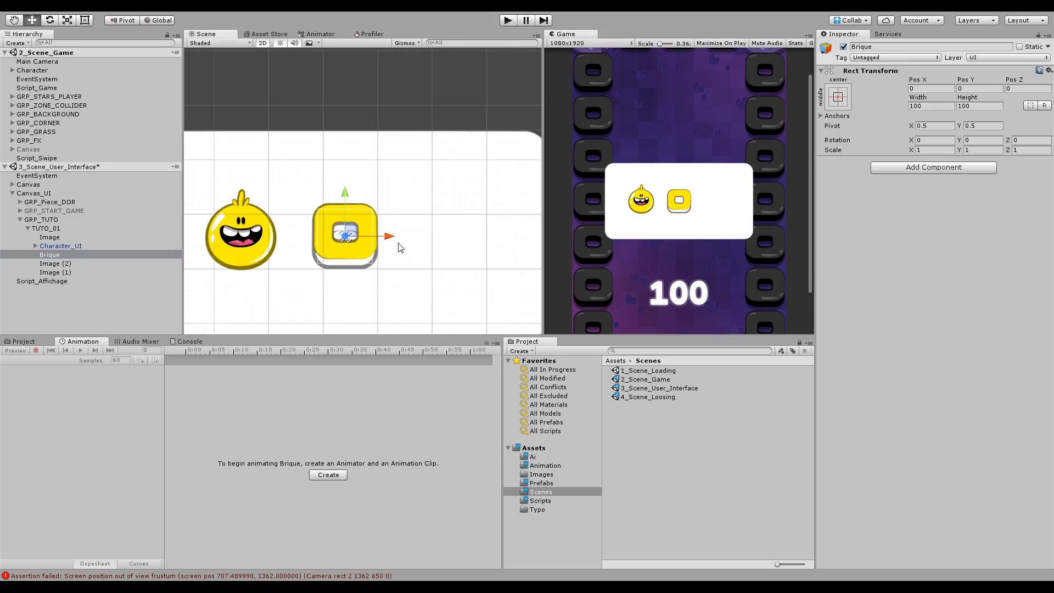
pyautogui.hotkey('ctrl', 'd')
pyautogui.moveTo(389, 236); pyautogui.dragTo(469, 237)
pyautogui.hotkey('ctrl', 'z')
pyautogui.hotkey('ctrl', 'z')
# Duplicate Image (2), move the copy right to Pos X 156 and assign it the Images-05_0 sprite as a color reference
pyautogui.click(61, 264)
pyautogui.hotkey('ctrl', 'd')
pyautogui.moveTo(386, 236); pyautogui.dragTo(470, 235)
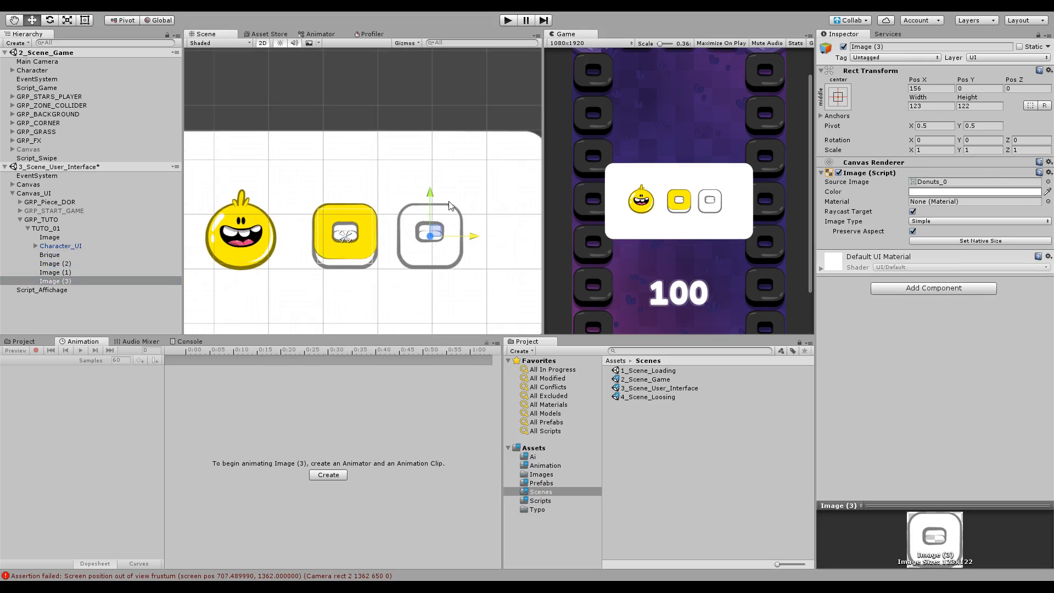
pyautogui.click(341, 224)
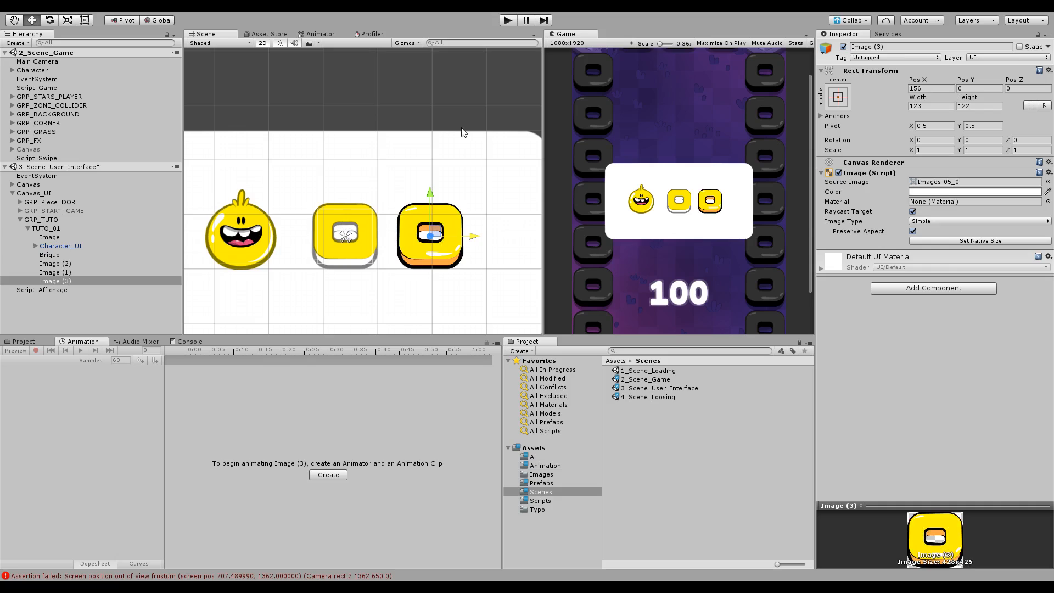
pyautogui.click(499, 86)
# Recolor Image (2), the block's outline layer, with the orange sampled from the reference block
pyautogui.scroll(4, 362, 192)
pyautogui.click(39, 273)
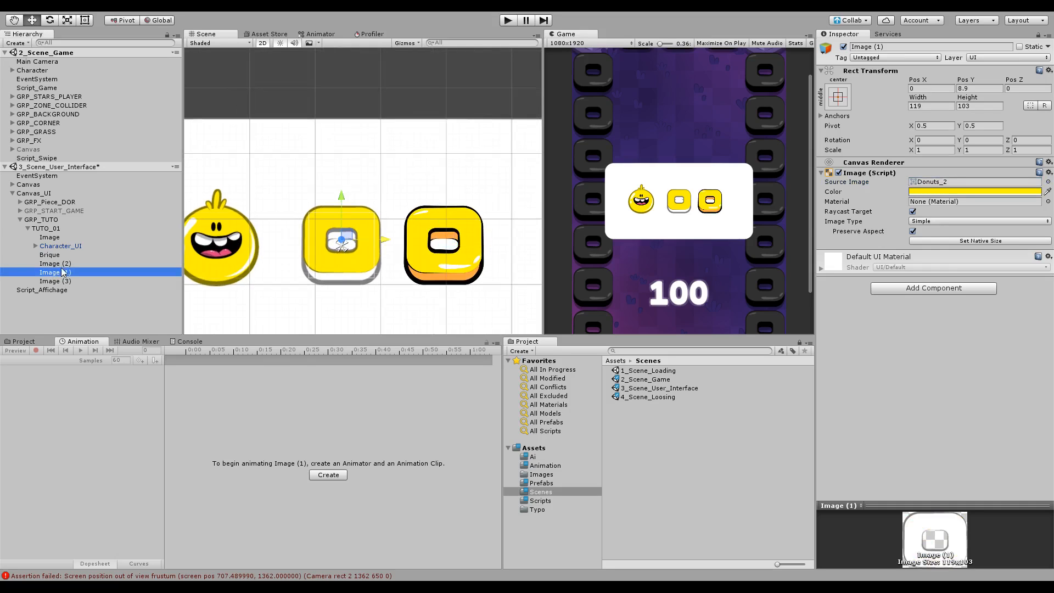
pyautogui.click(61, 265)
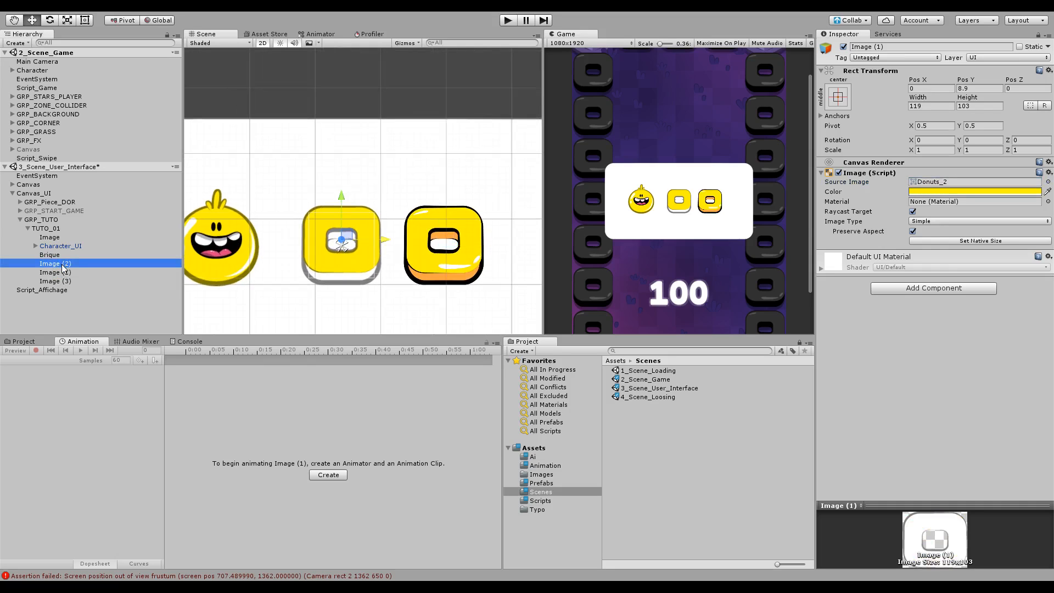
pyautogui.click(1047, 192)
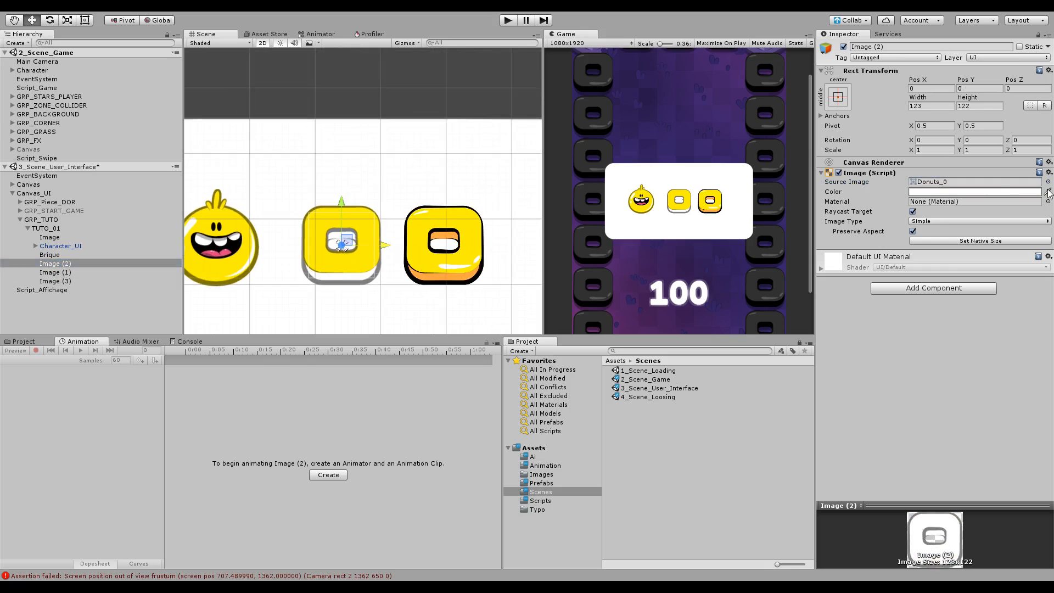
# Assign the Donuts_1 sprite to Image (3), set its native size and move it onto the block at Pos X 3.9, Pos Y 5
pyautogui.click(66, 280)
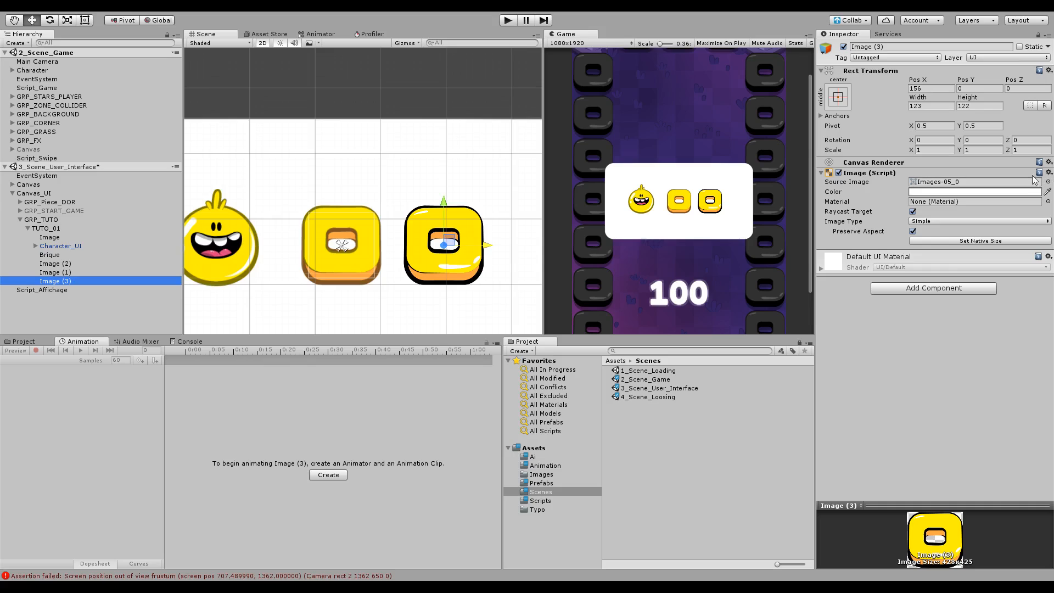
pyautogui.click(1046, 190)
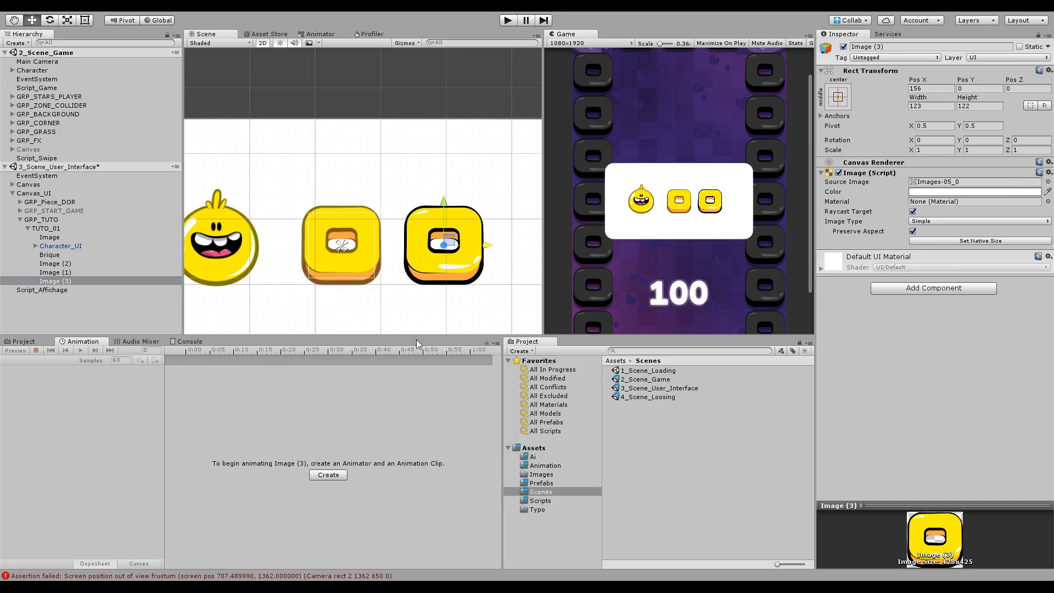
pyautogui.click(283, 320)
pyautogui.click(511, 84)
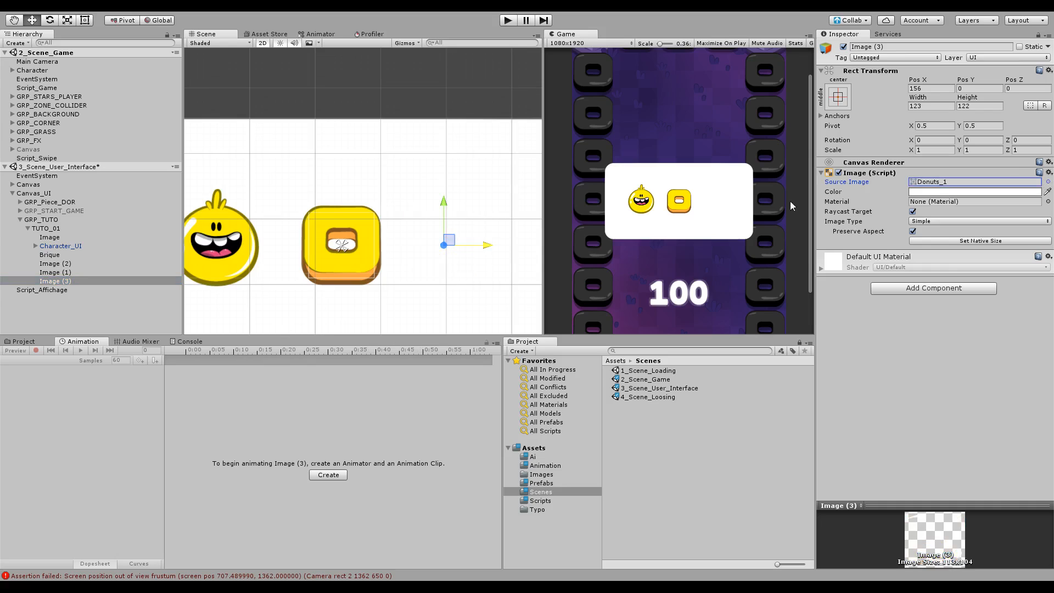
pyautogui.click(913, 242)
pyautogui.moveTo(486, 245); pyautogui.dragTo(377, 251)
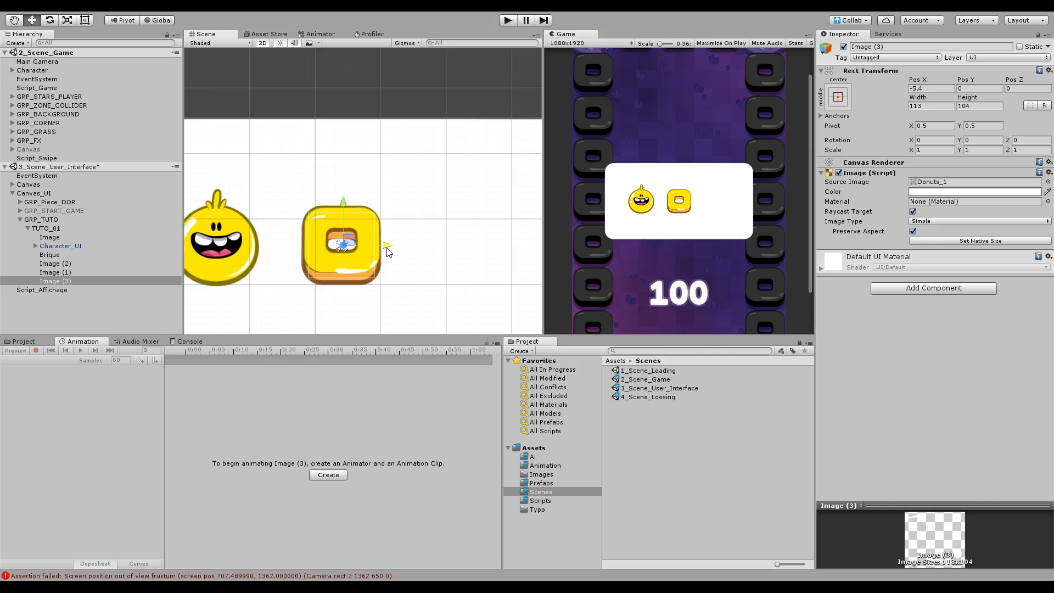
pyautogui.moveTo(341, 200); pyautogui.dragTo(341, 196)
pyautogui.scroll(9, 349, 239)
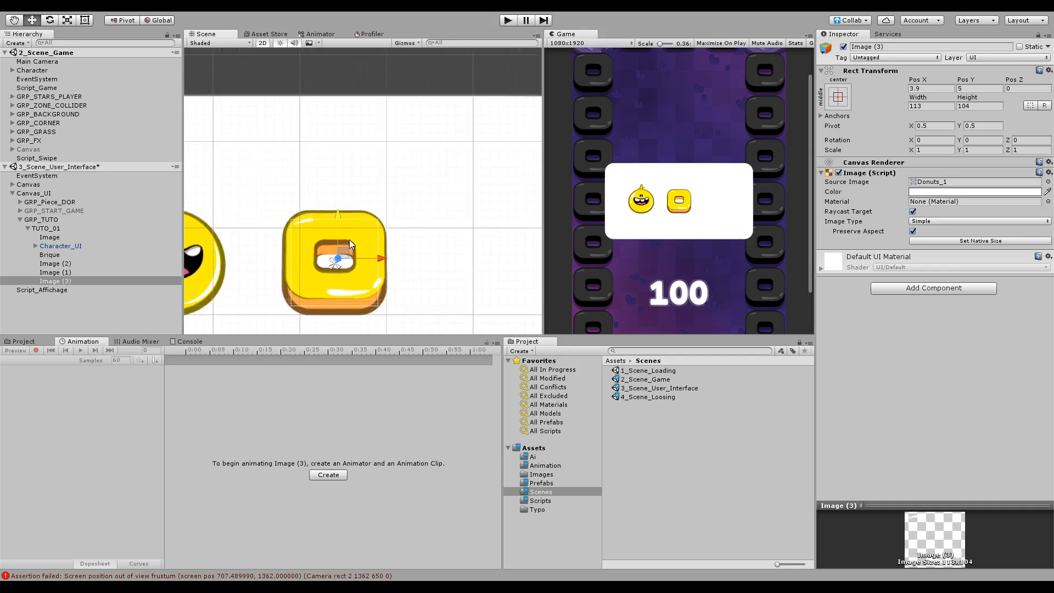
pyautogui.moveTo(353, 238); pyautogui.dragTo(370, 216, button='middle')
# Rename Image (2), the orange bottom layer of the block, as Base
pyautogui.click(60, 264)
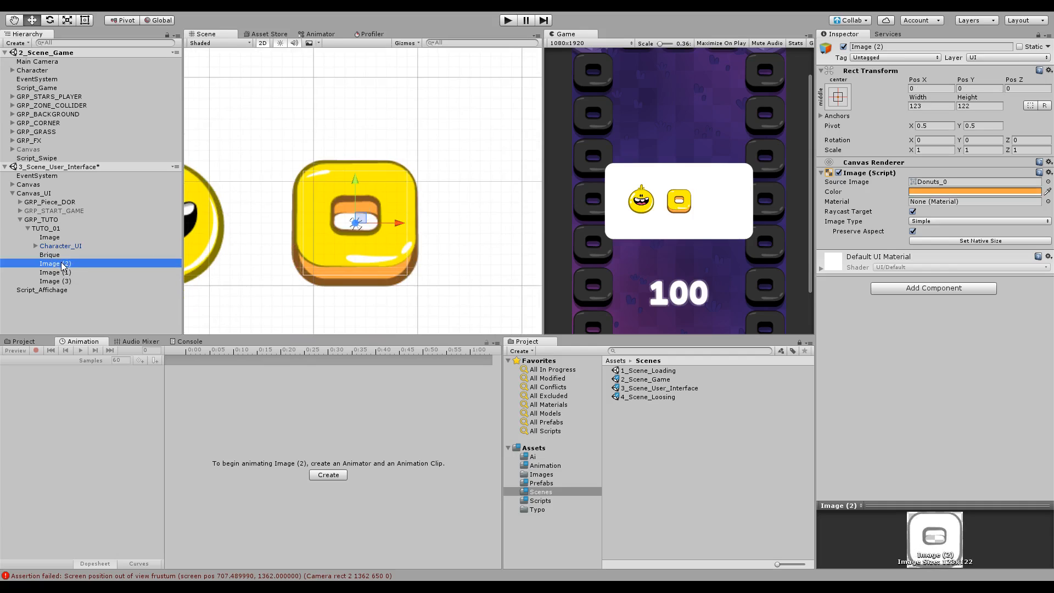
pyautogui.click(62, 262)
pyautogui.write('Base')
pyautogui.press('Return')
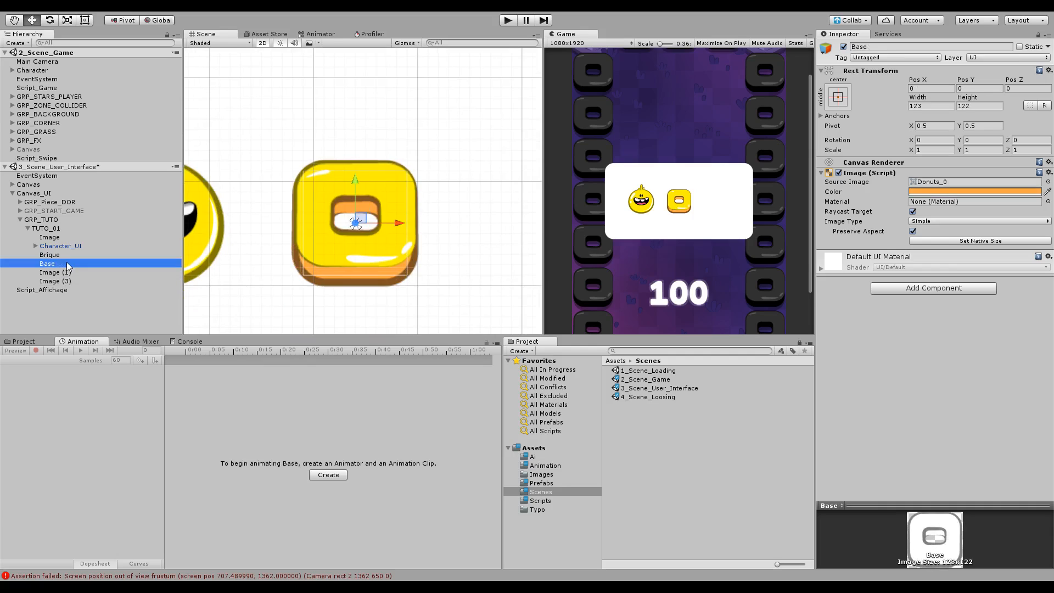
# Rename Image (1) as Coulis and Image (3) as Brillance
pyautogui.click(68, 272)
pyautogui.click(70, 270)
pyautogui.write('C')
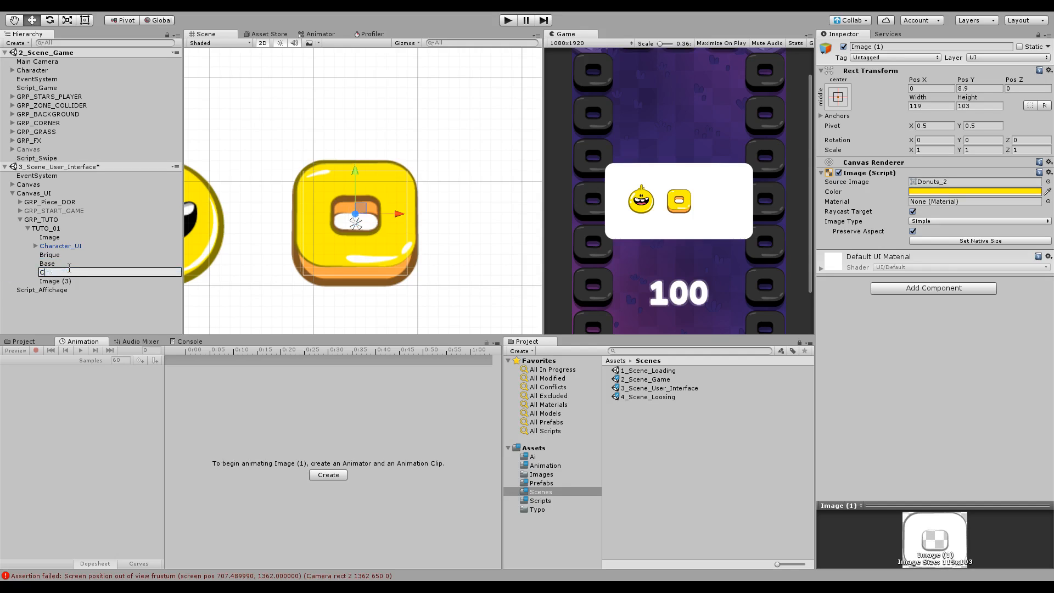
pyautogui.write('oulis')
pyautogui.click(67, 283)
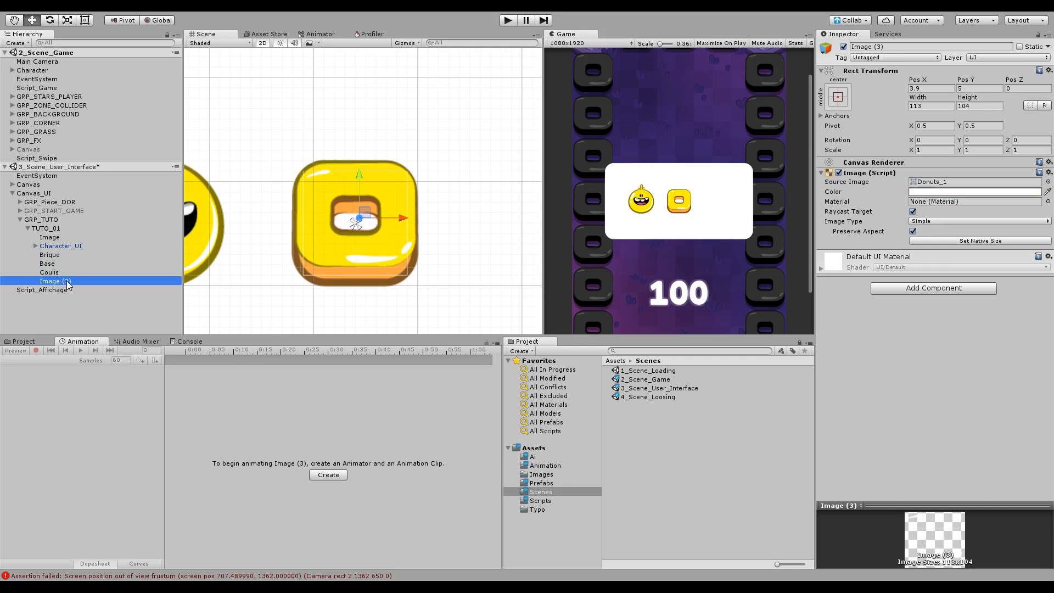
pyautogui.click(67, 282)
pyautogui.write('Brillan')
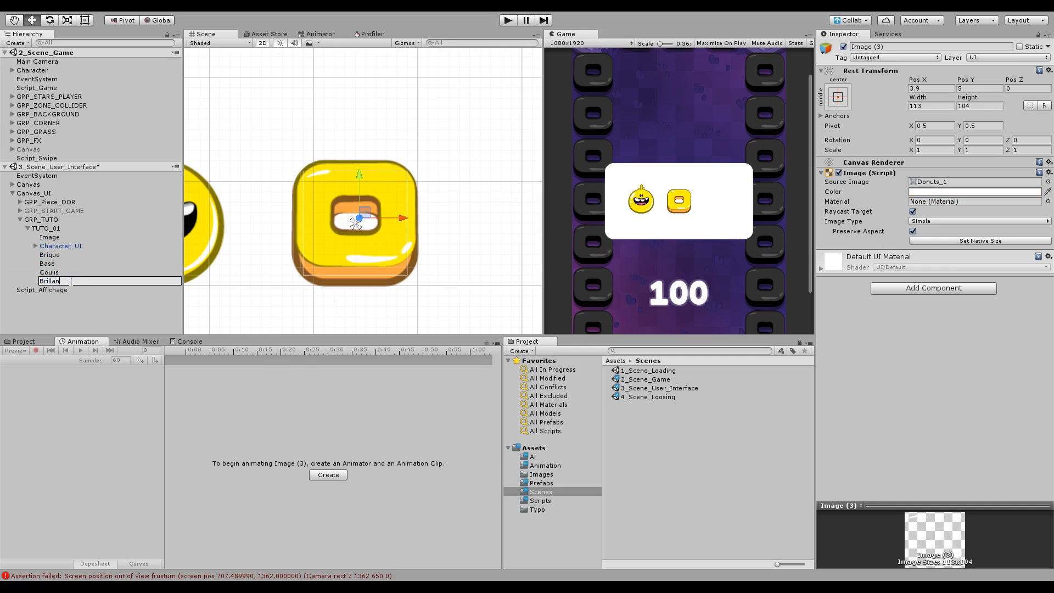
pyautogui.write('ce')
pyautogui.press('Return')
# Parent the Base, Coulis and Brillance layers under the Brique object and collapse its hierarchy
pyautogui.keyDown('shift'); pyautogui.click(54, 265); pyautogui.keyUp('shift')
pyautogui.moveTo(55, 265); pyautogui.dragTo(48, 255)
pyautogui.click(31, 256)
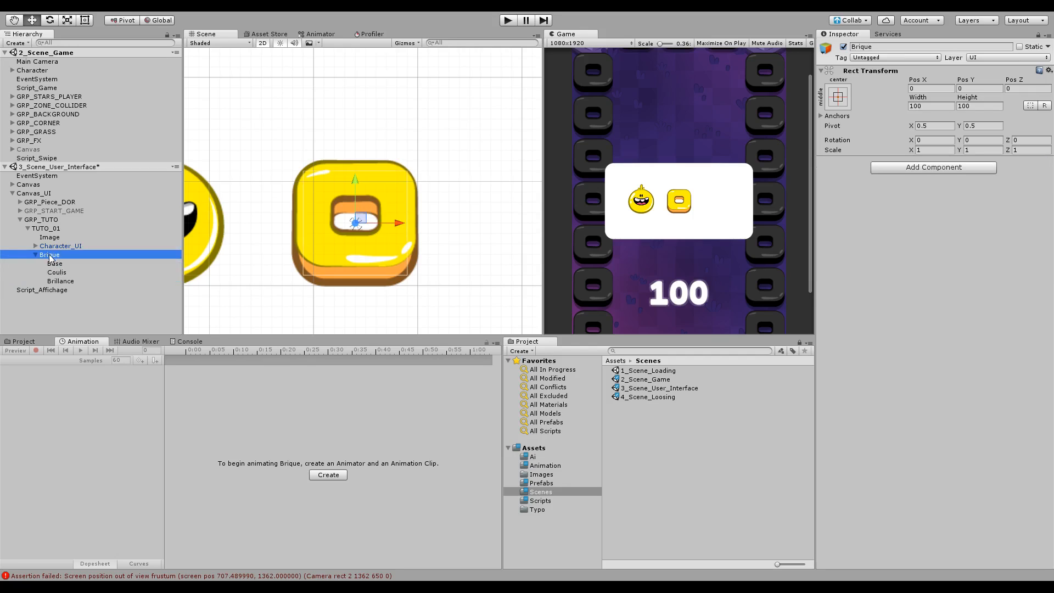
pyautogui.click(36, 255)
# Save the Brique object as a prefab in the project's Prefabs folder
pyautogui.moveTo(48, 255); pyautogui.dragTo(541, 487)
pyautogui.scroll(-5, 315, 202)
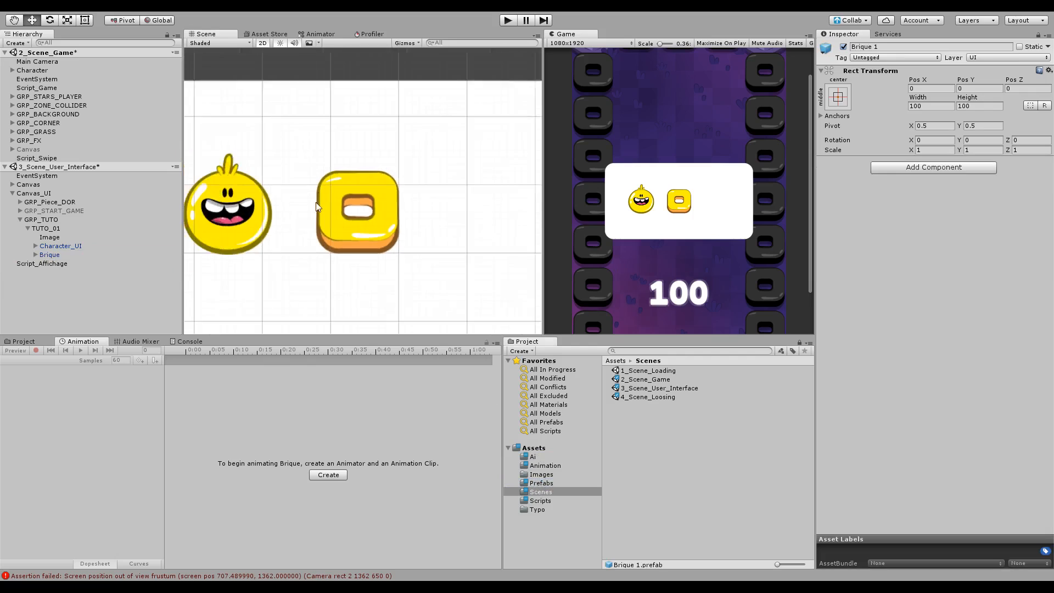
pyautogui.moveTo(371, 216); pyautogui.dragTo(400, 247, button='middle')
pyautogui.scroll(4, 400, 247)
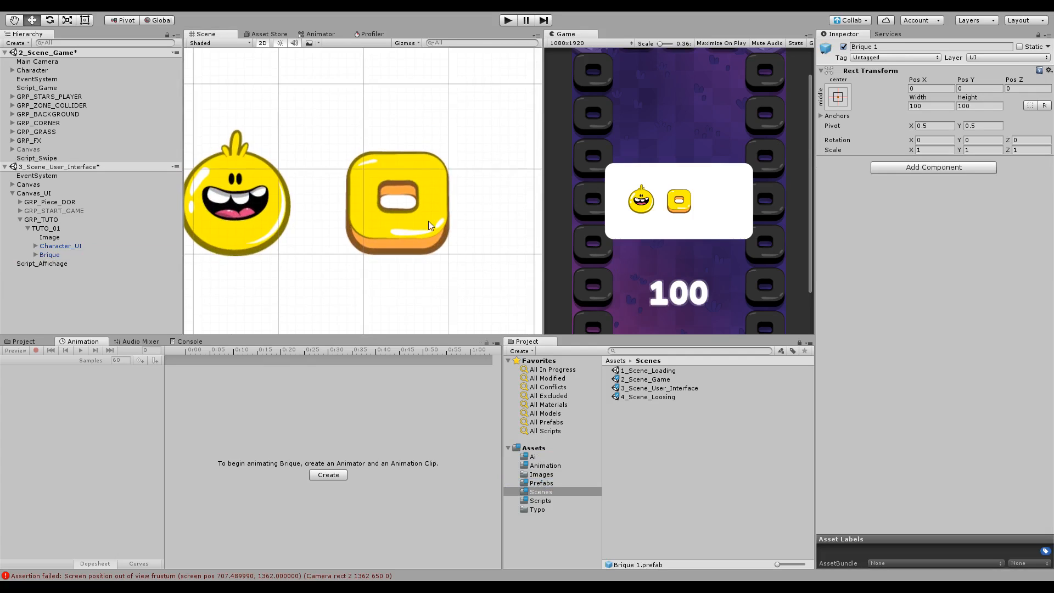
pyautogui.click(103, 285)
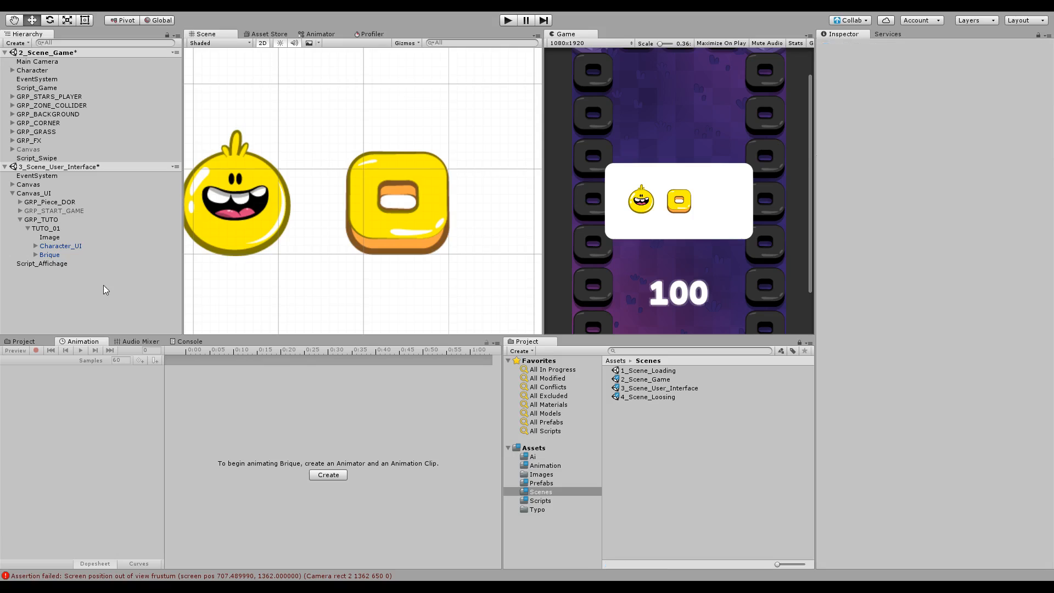
# Move Brique horizontally away from the character to leave a gap between them on the tutorial panel
pyautogui.doubleClick(60, 255)
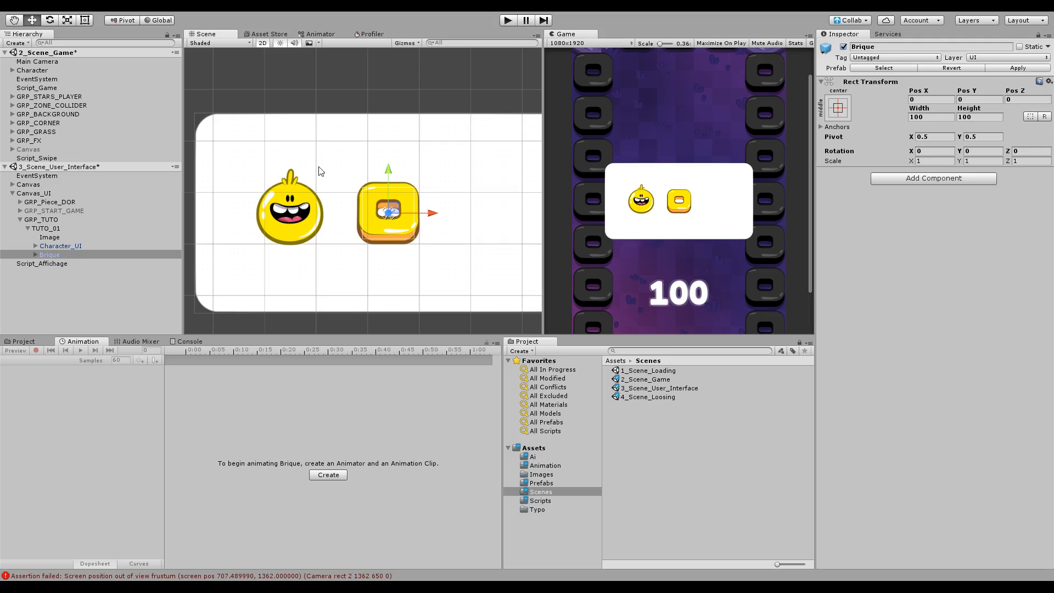
pyautogui.moveTo(396, 247); pyautogui.dragTo(401, 259, button='middle')
pyautogui.click(50, 255)
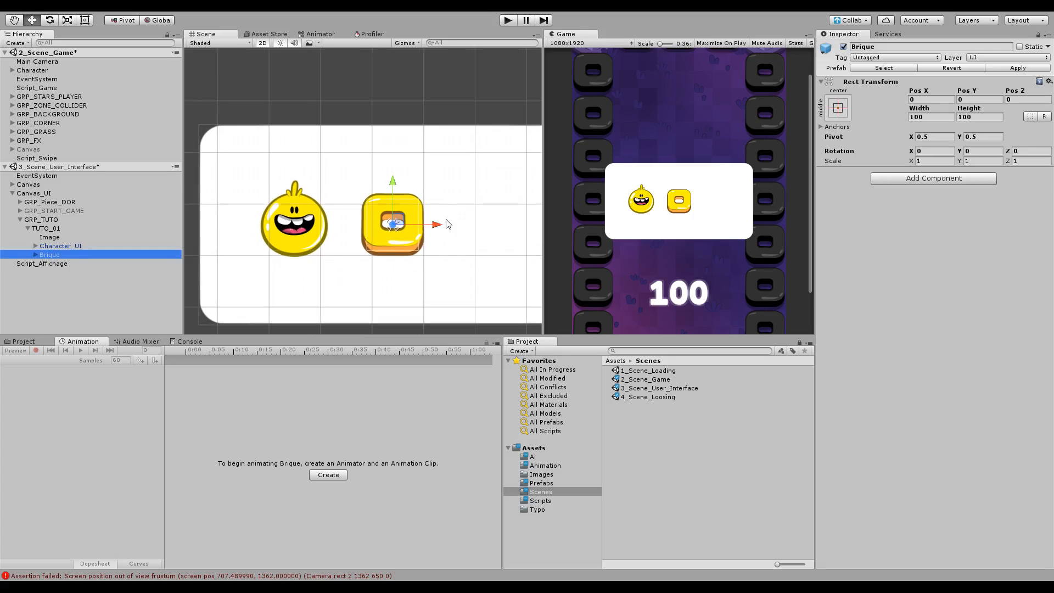
pyautogui.moveTo(437, 225); pyautogui.dragTo(502, 228)
pyautogui.moveTo(446, 248); pyautogui.dragTo(404, 250, button='middle')
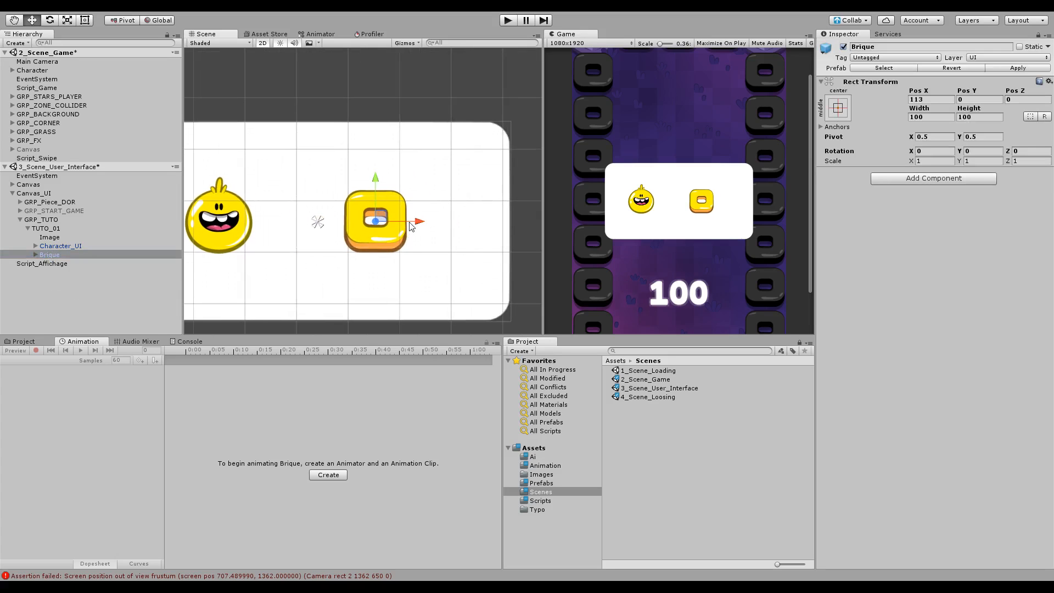
pyautogui.moveTo(409, 226); pyautogui.dragTo(418, 226)
pyautogui.moveTo(417, 241); pyautogui.dragTo(436, 227, button='middle')
# Duplicate the panel's background Image and assign the UiBuilder-01_85 sprite to the copy
pyautogui.click(44, 238)
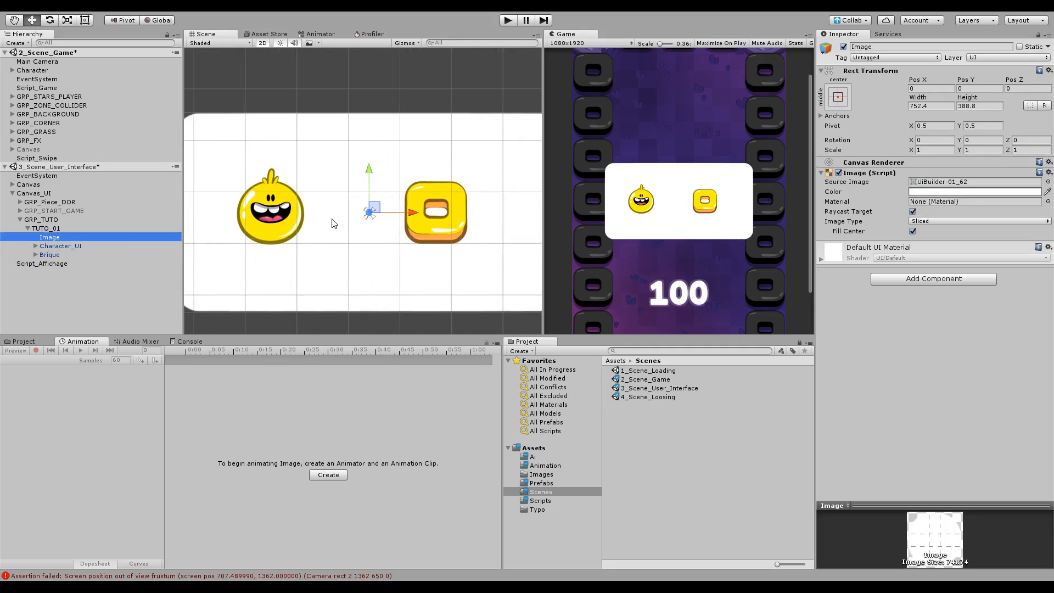
pyautogui.hotkey('ctrl', 'd')
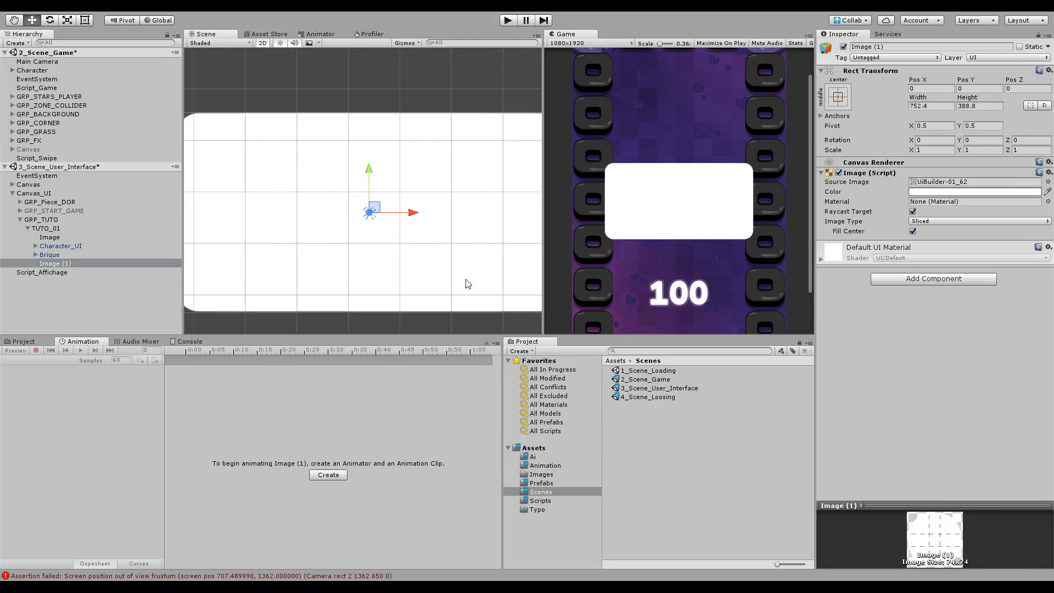
pyautogui.click(270, 225)
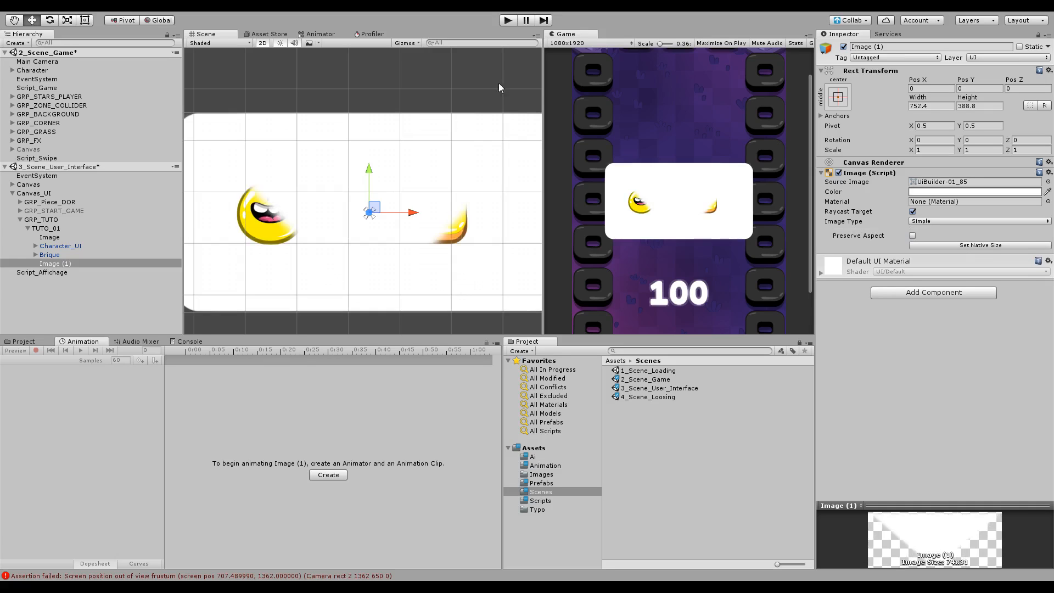
pyautogui.click(499, 85)
# Preserve the aspect of Image (1), set it to native size and rotate it -90 on Z
pyautogui.click(912, 231)
pyautogui.click(918, 240)
pyautogui.moveTo(395, 240); pyautogui.dragTo(387, 254, button='middle')
pyautogui.click(1031, 140)
pyautogui.write('-90')
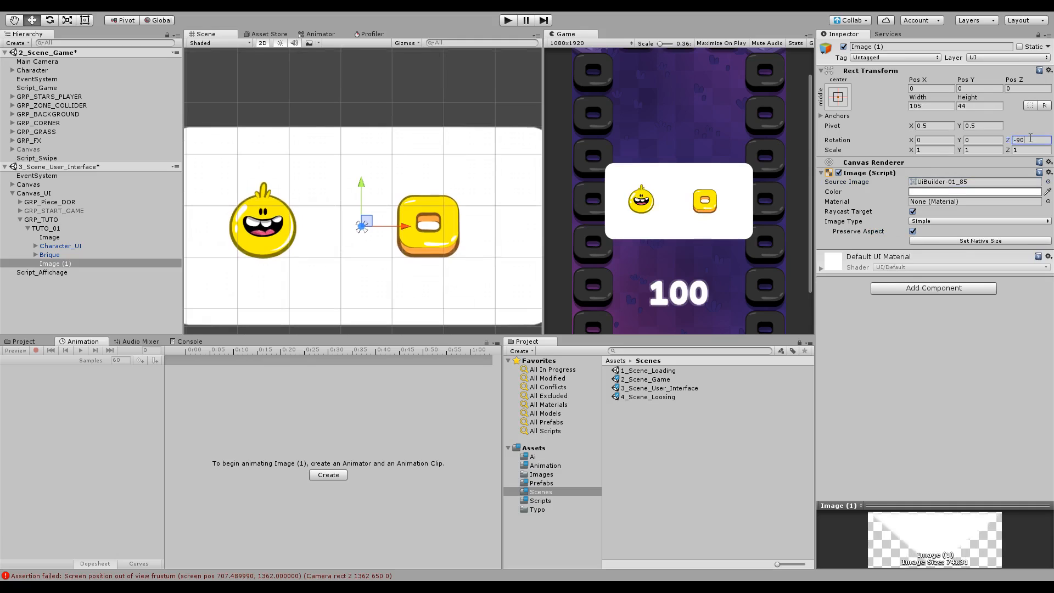
# Recolor the tutorial panel's background Image dark purple
pyautogui.moveTo(364, 199); pyautogui.dragTo(372, 194, button='middle')
pyautogui.click(298, 201)
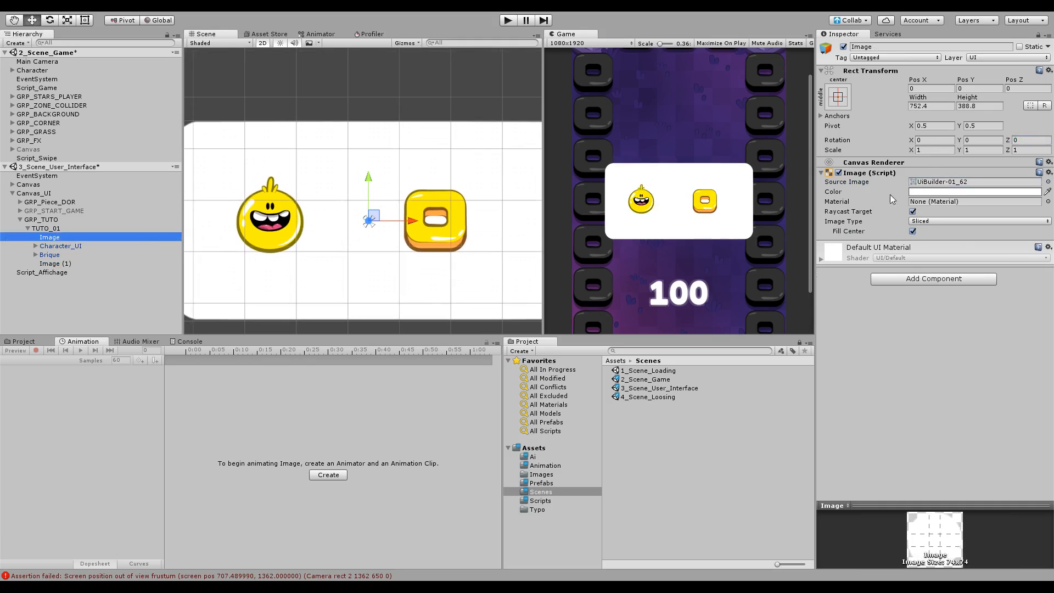
pyautogui.click(448, 307)
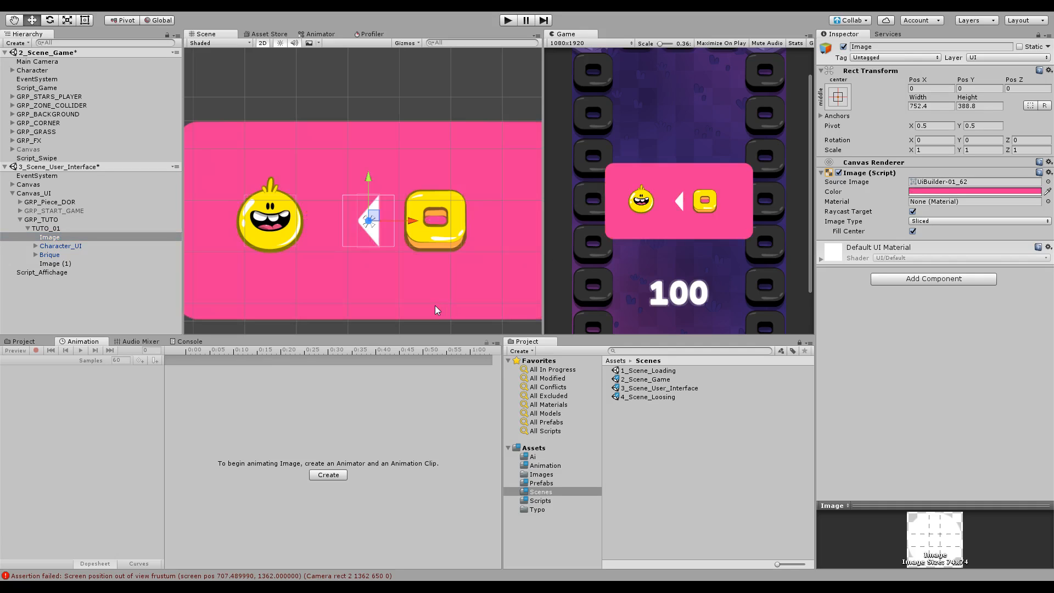
pyautogui.click(437, 304)
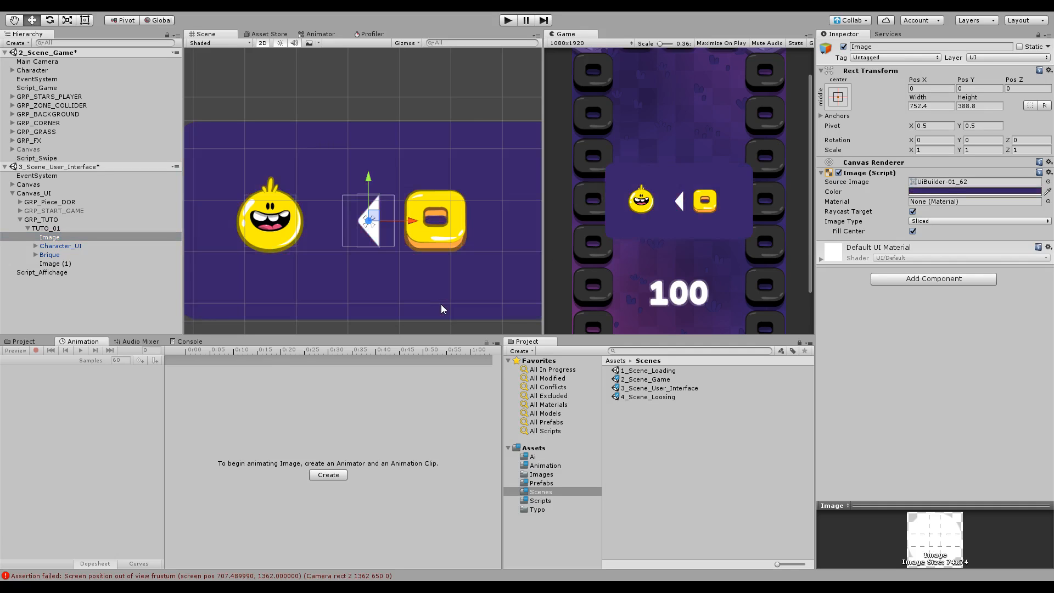